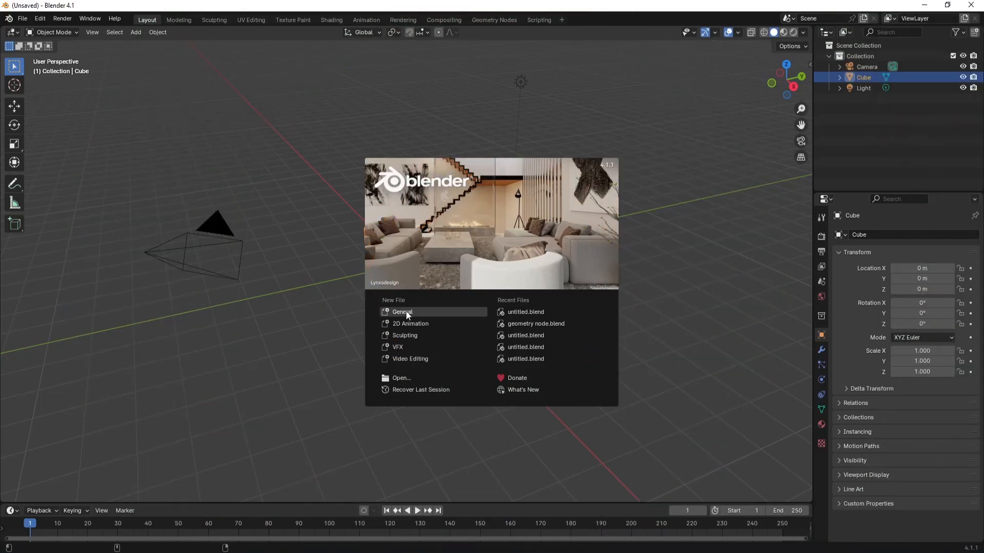
# Clear all default objects from a new General scene and save it as untitled.blend in H:\Low poly\03.
pyautogui.click(406, 312)
pyautogui.scroll(-3, 505, 236)
pyautogui.scroll(2, 486, 256)
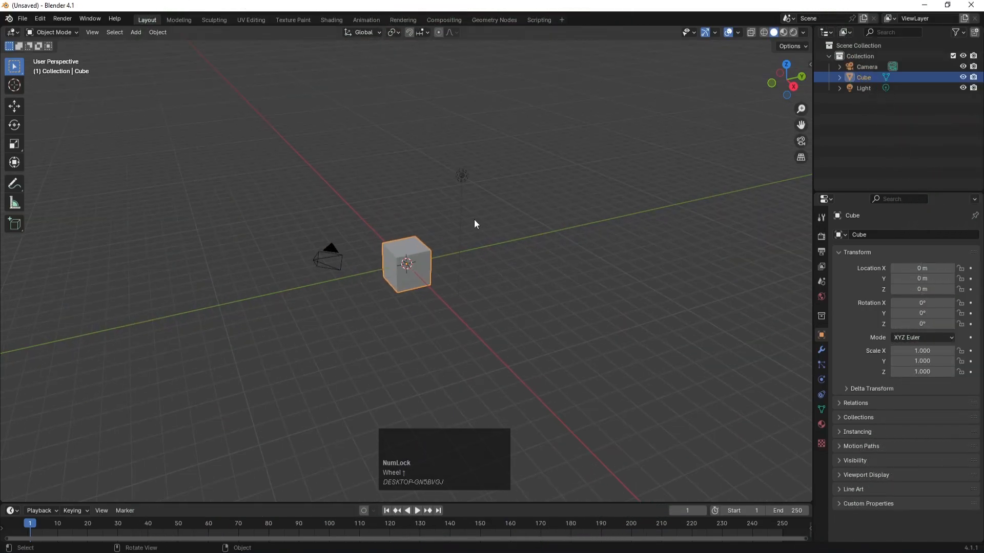
pyautogui.press('a')
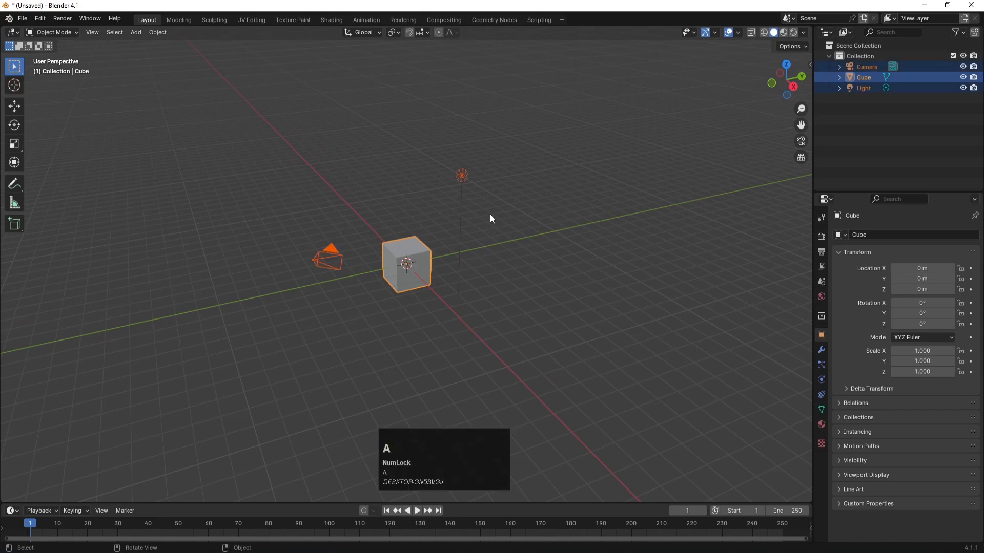
pyautogui.press('Delete')
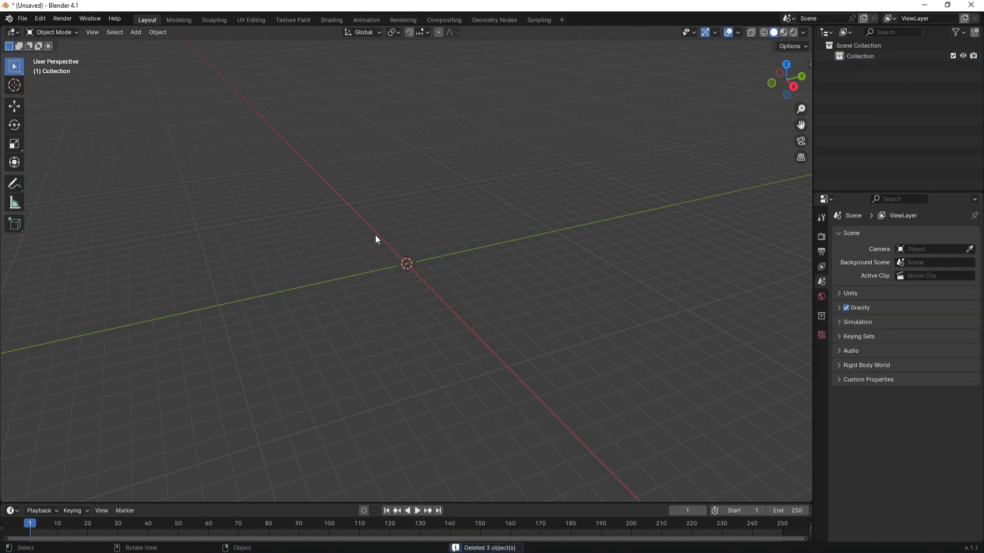
pyautogui.hotkey('ctrl', 's')
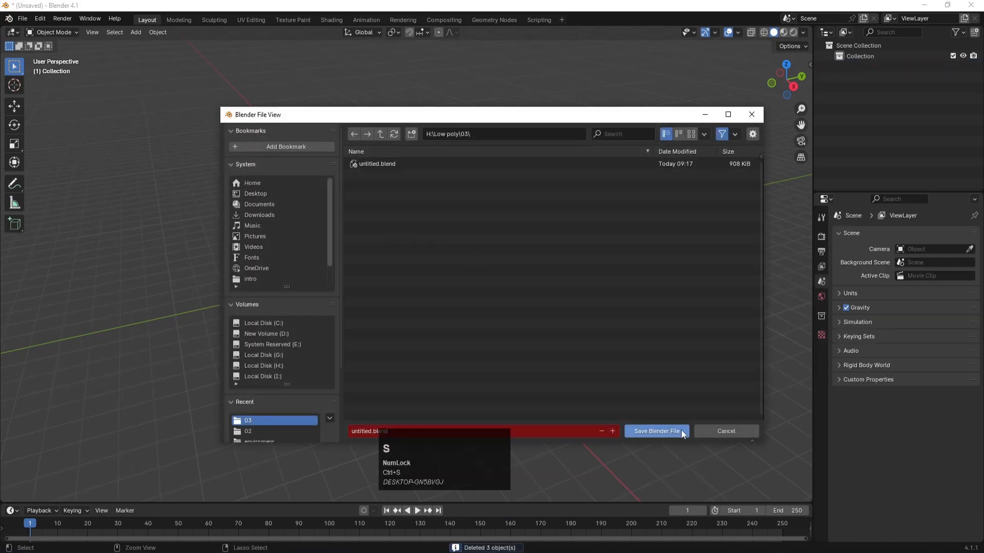
pyautogui.click(680, 433)
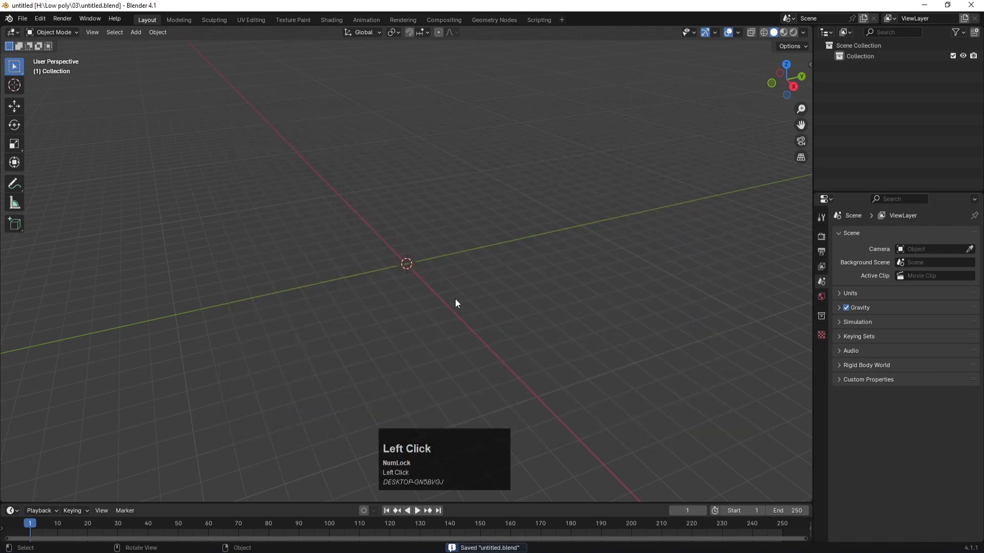
# Add a UV sphere at the origin and scale it up uniformly to about 7.75.
pyautogui.hotkey('shift', 'a')
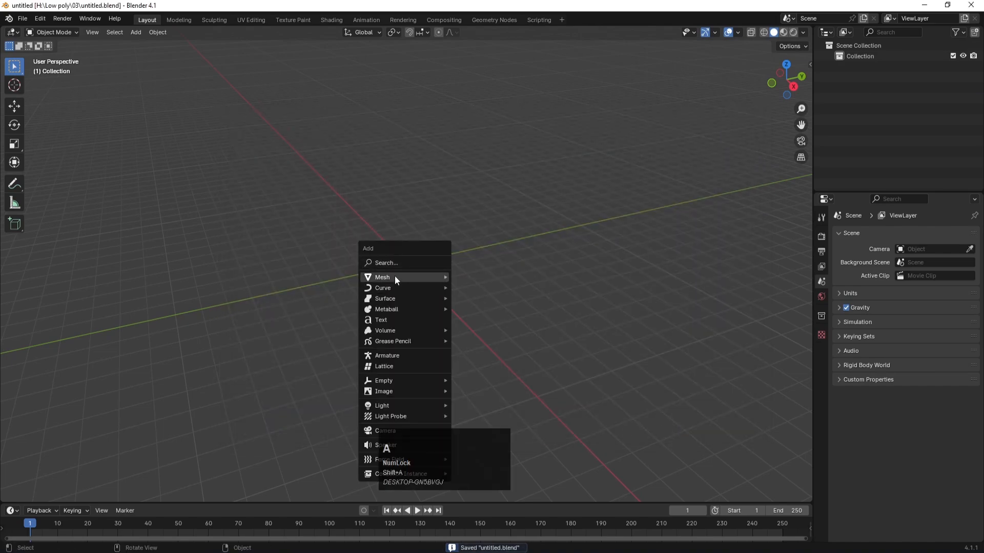
pyautogui.moveTo(395, 277)
pyautogui.click(481, 309)
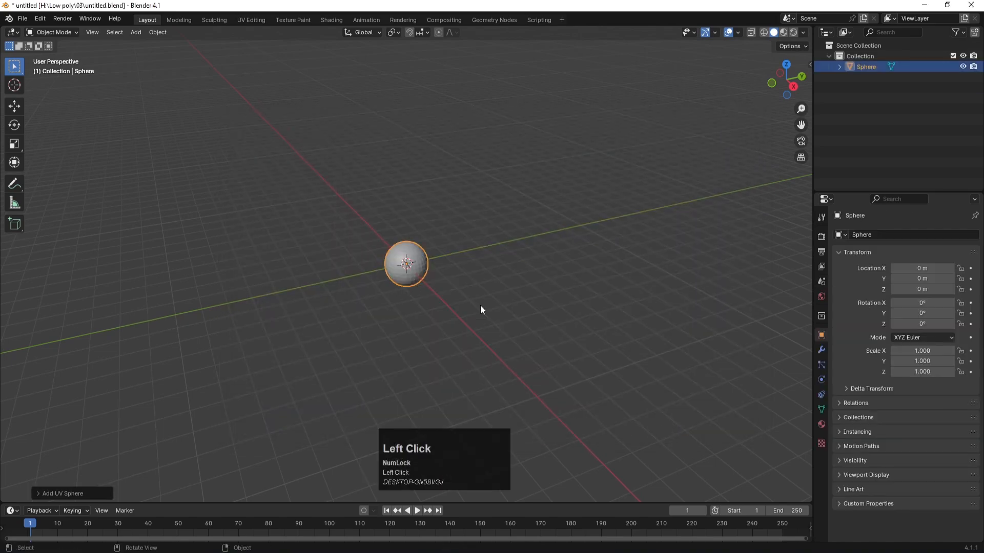
pyautogui.press('s')
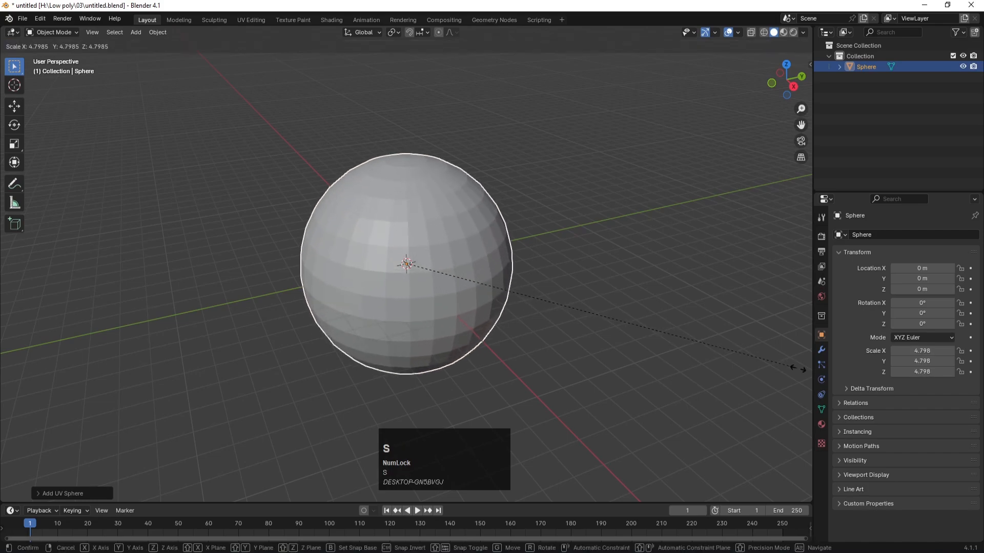
pyautogui.click(296, 401)
pyautogui.scroll(-3, 618, 337)
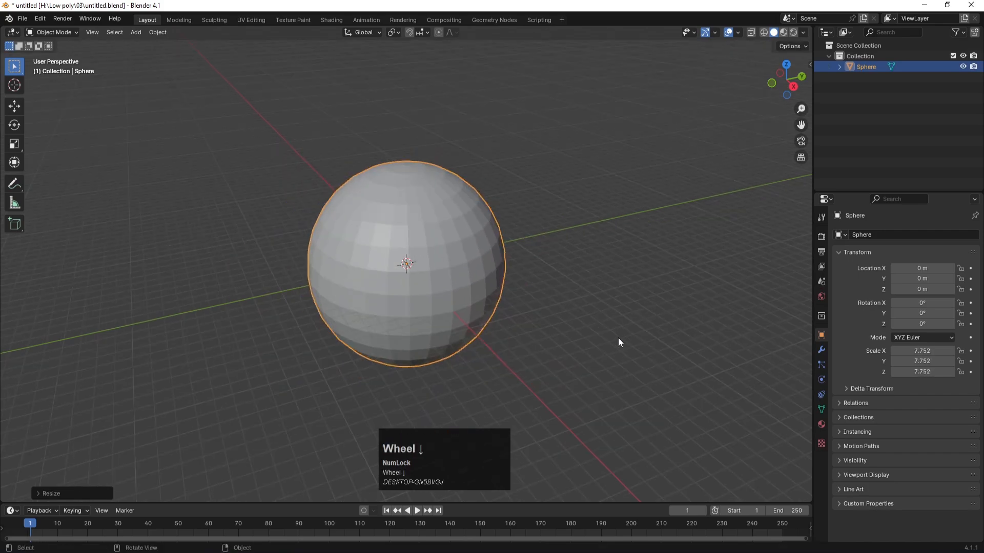
# Flatten the sphere along Z to a scale of about 0.69 and apply Shade Smooth to it.
pyautogui.press('s')
pyautogui.press('z')
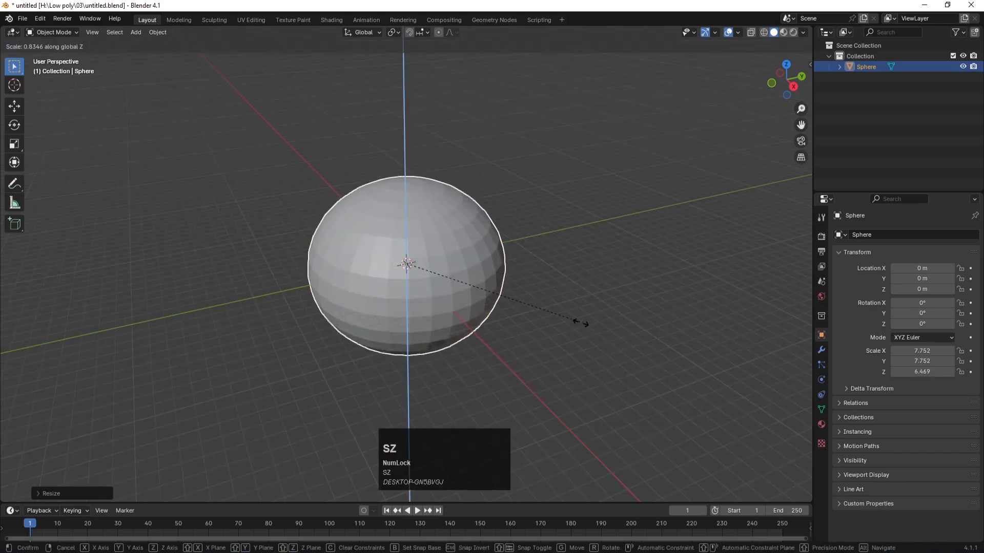
pyautogui.click(426, 263)
pyautogui.rightClick(453, 270)
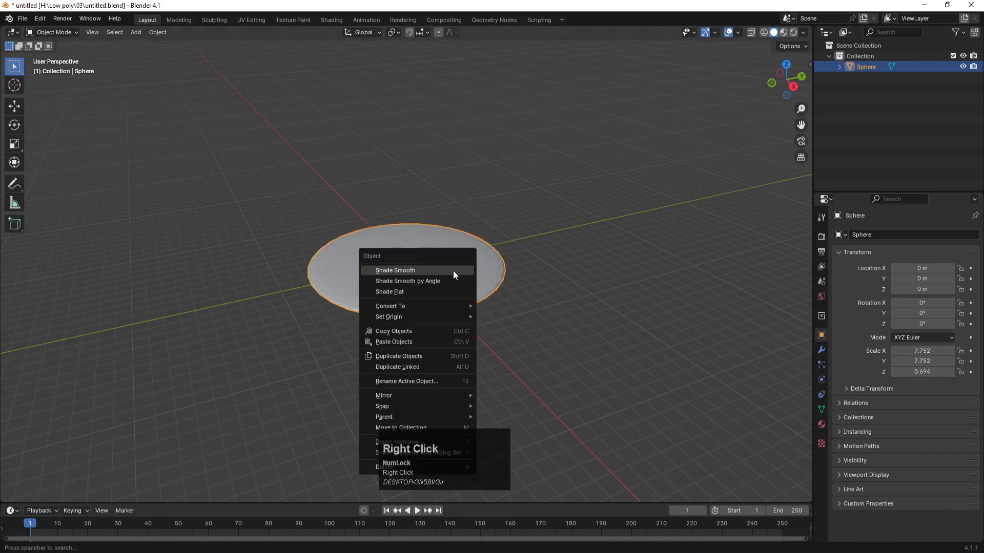
pyautogui.click(453, 270)
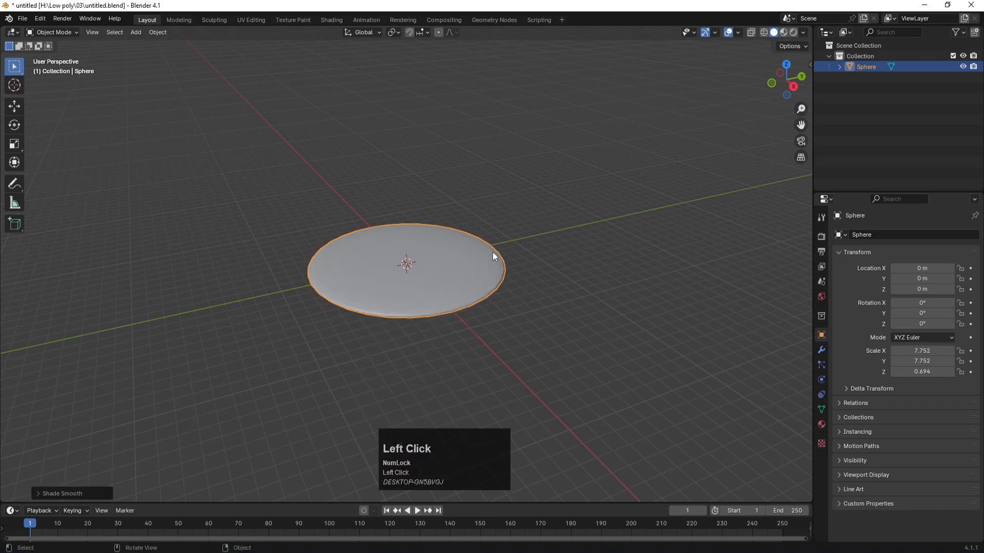
# Rename the flattened sphere to "grond" and deselect it.
pyautogui.doubleClick(865, 67)
pyautogui.write('gron')
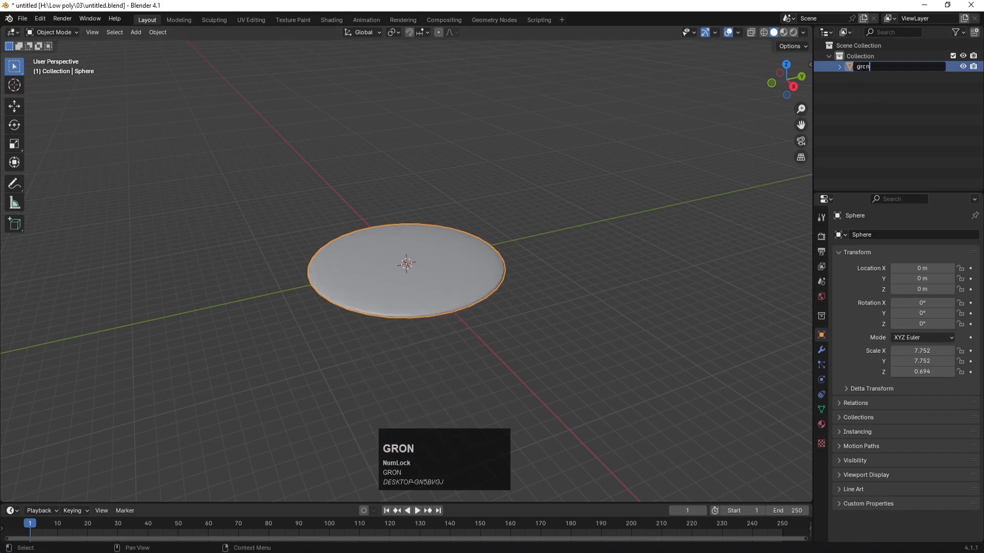
pyautogui.write('d')
pyautogui.press('Return')
pyautogui.click(562, 261)
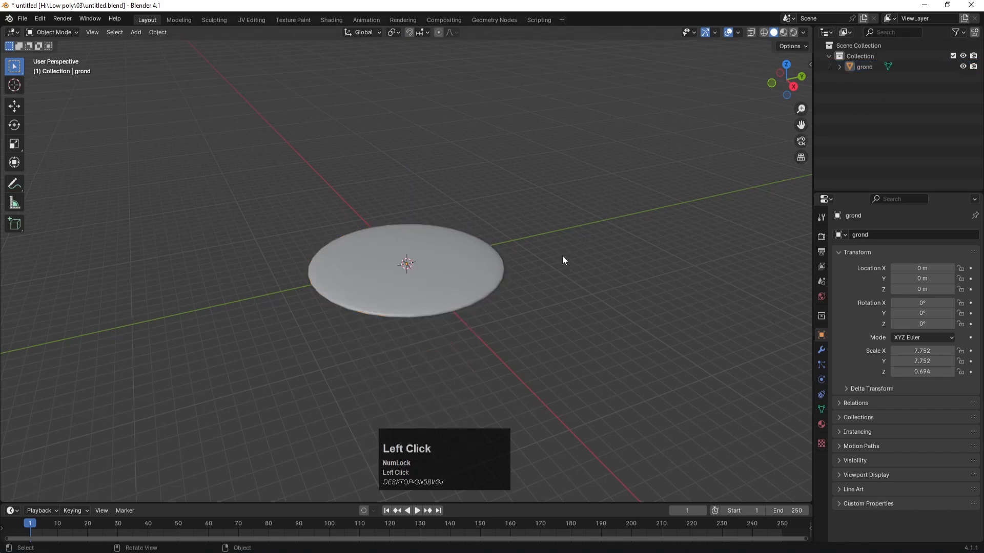
# Hide the grond disc in the viewport.
pyautogui.moveTo(563, 261); pyautogui.dragTo(494, 262, button='middle')
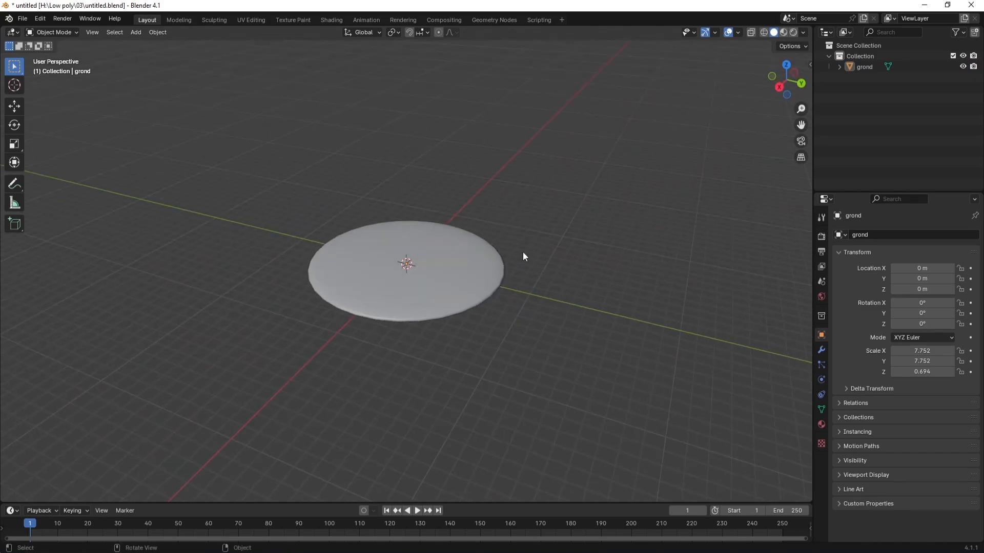
pyautogui.click(561, 285)
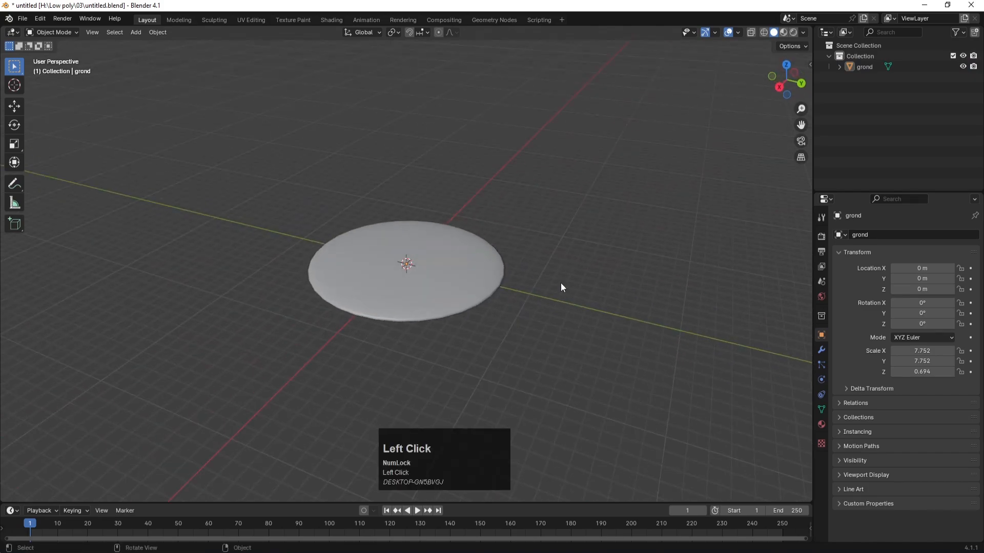
pyautogui.click(497, 267)
pyautogui.click(962, 66)
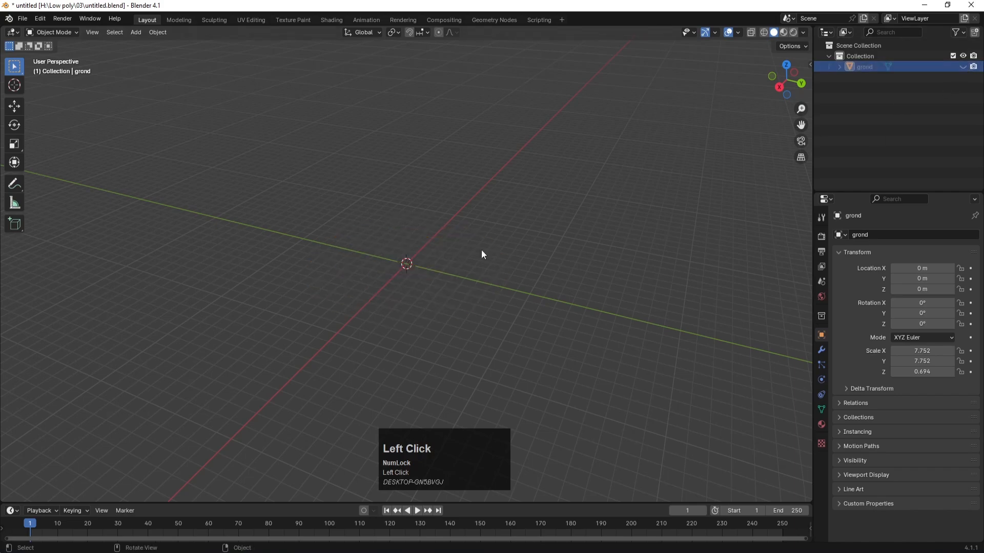
# Add a mesh cube at the world origin.
pyautogui.hotkey('shift', 'a')
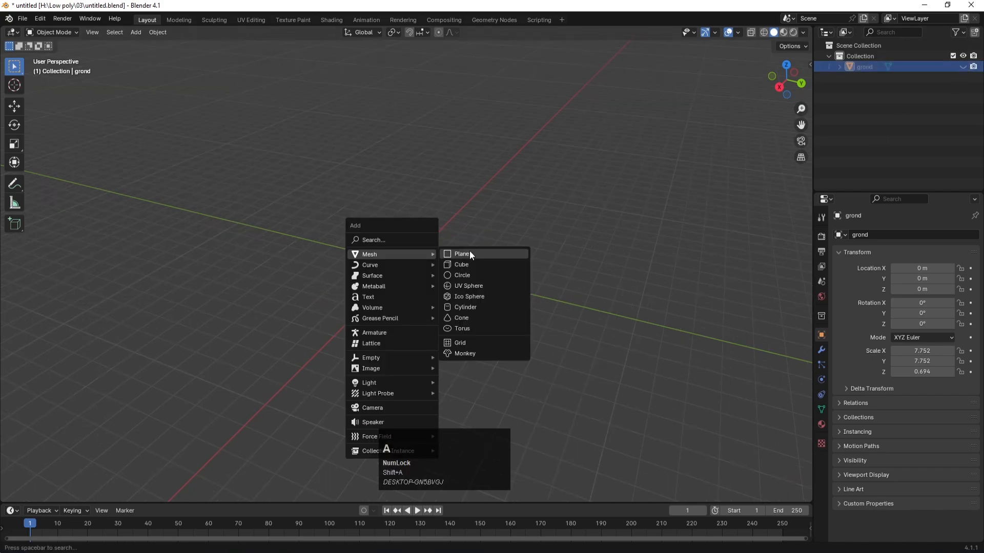
pyautogui.click(462, 264)
pyautogui.scroll(5, 441, 242)
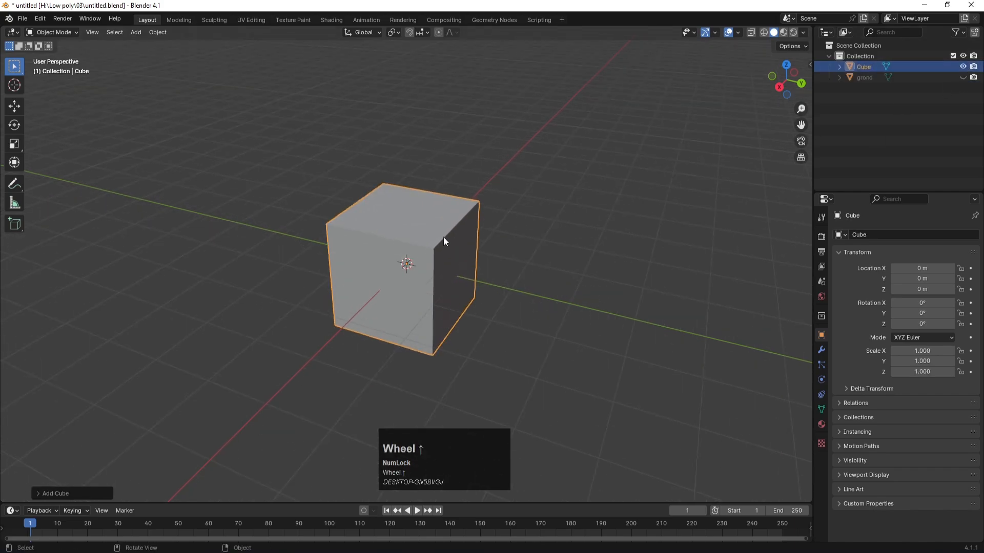
pyautogui.scroll(-1, 509, 277)
pyautogui.scroll(-1, 509, 277)
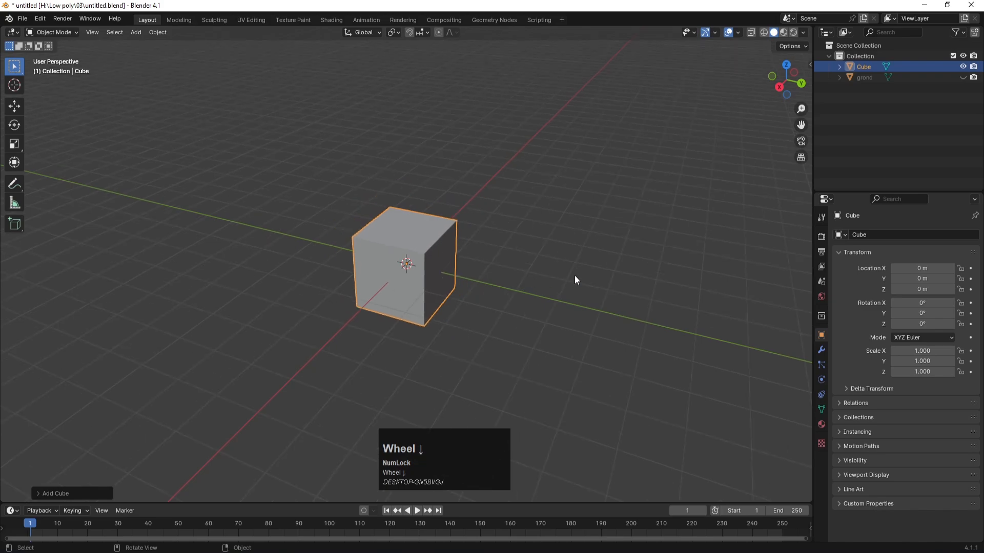
# Scale the cube to about 0.153 along X and 0.178 along Y to form a thin upright post.
pyautogui.press('s')
pyautogui.press('x')
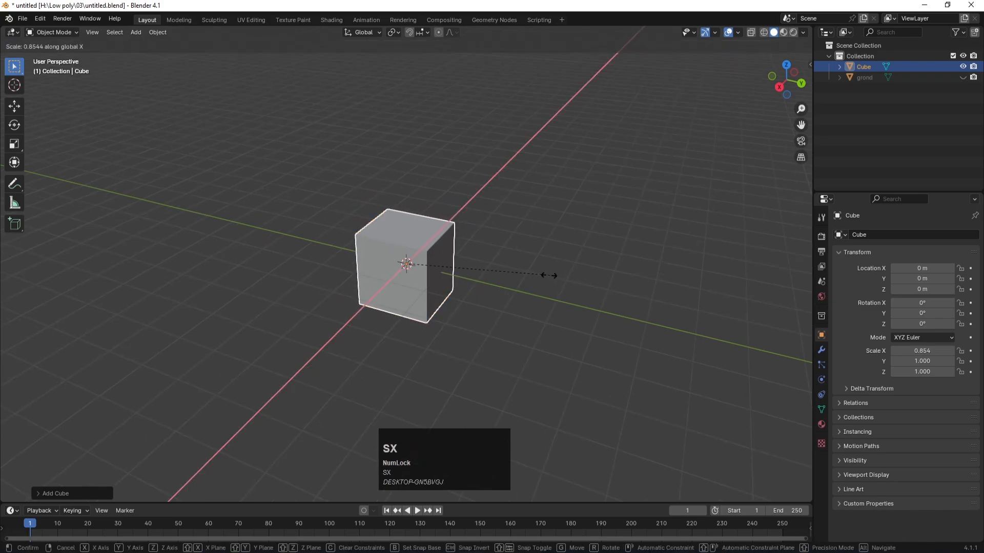
pyautogui.click(432, 260)
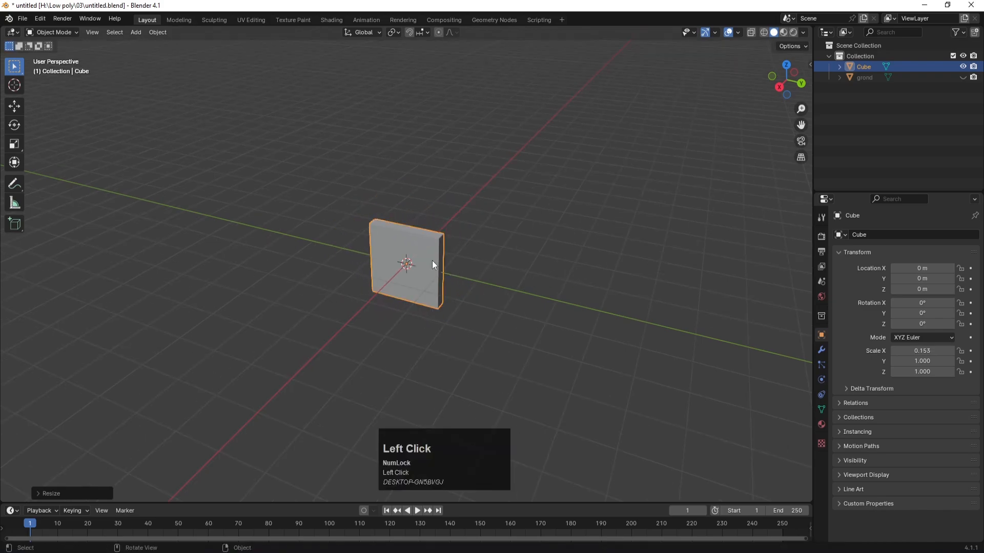
pyautogui.press('s')
pyautogui.press('y')
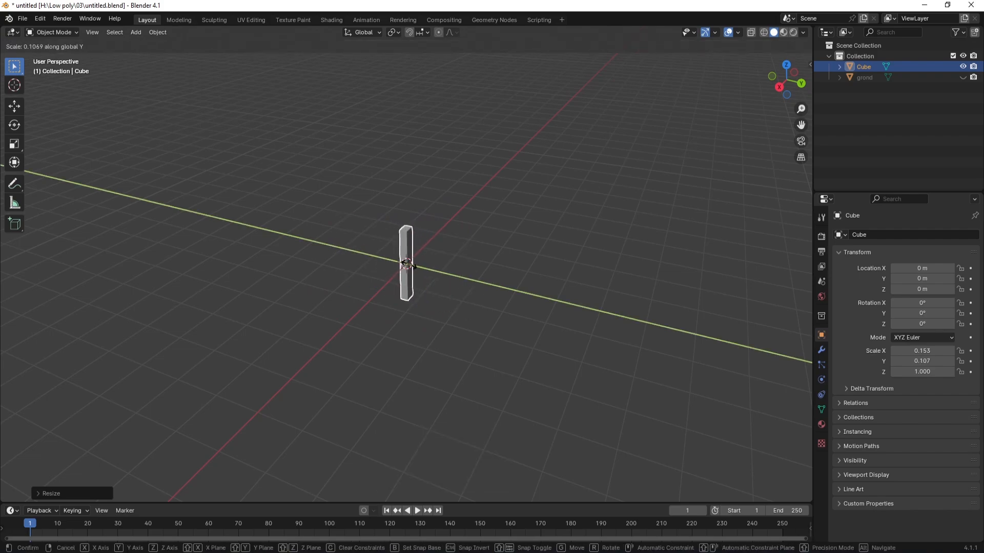
pyautogui.click(408, 264)
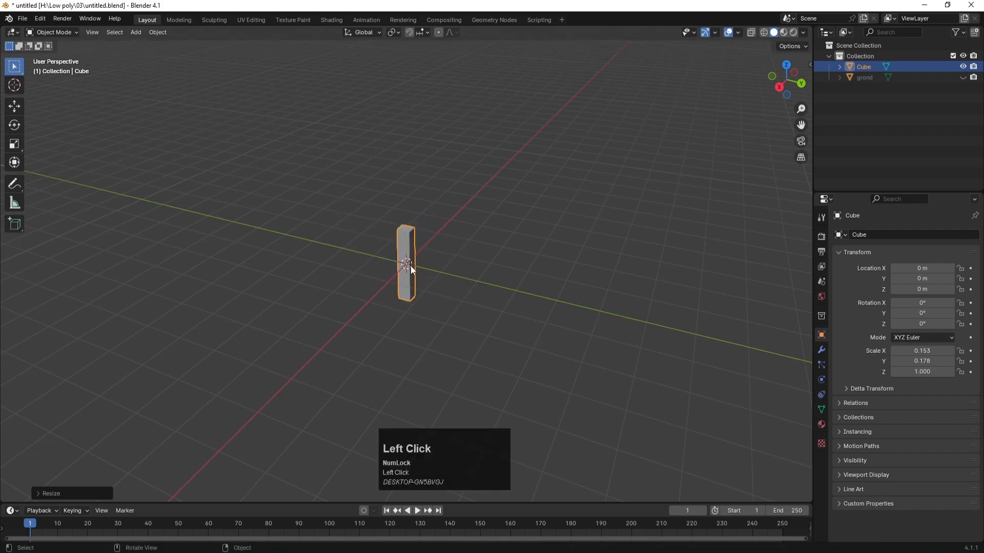
# Show the grond disc again and scale the cube post down uniformly to about half its size, about 0.497 on Z.
pyautogui.click(963, 67)
pyautogui.click(963, 67)
pyautogui.click(963, 78)
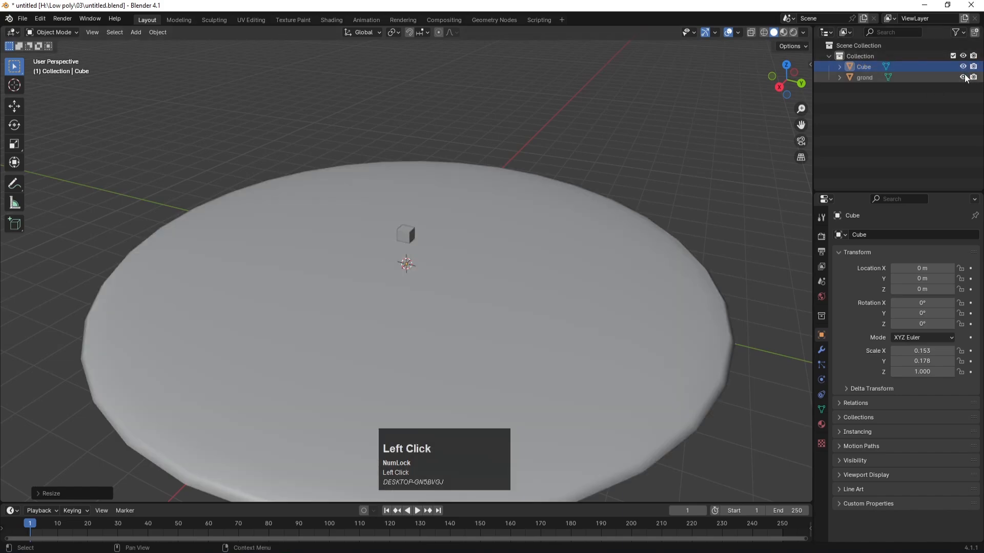
pyautogui.click(401, 233)
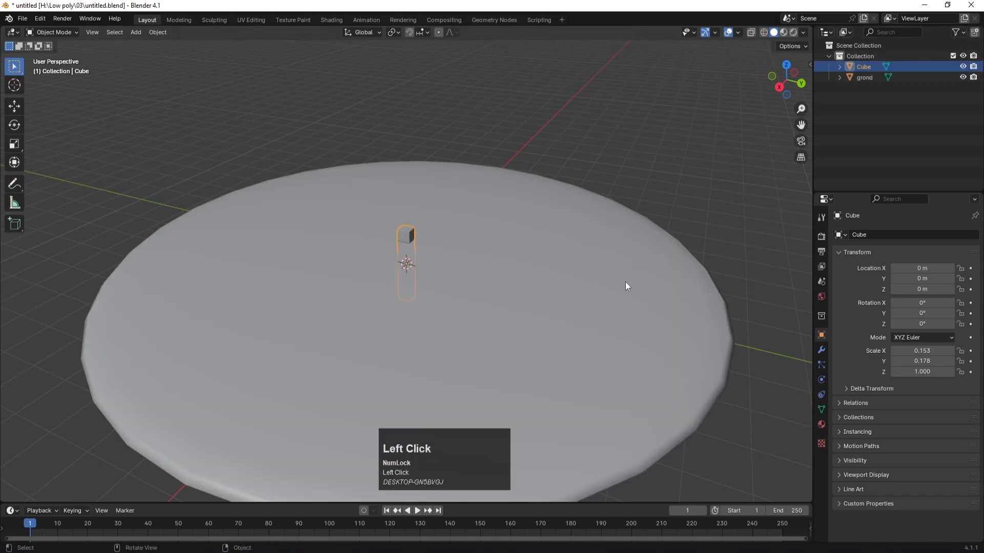
pyautogui.press('s')
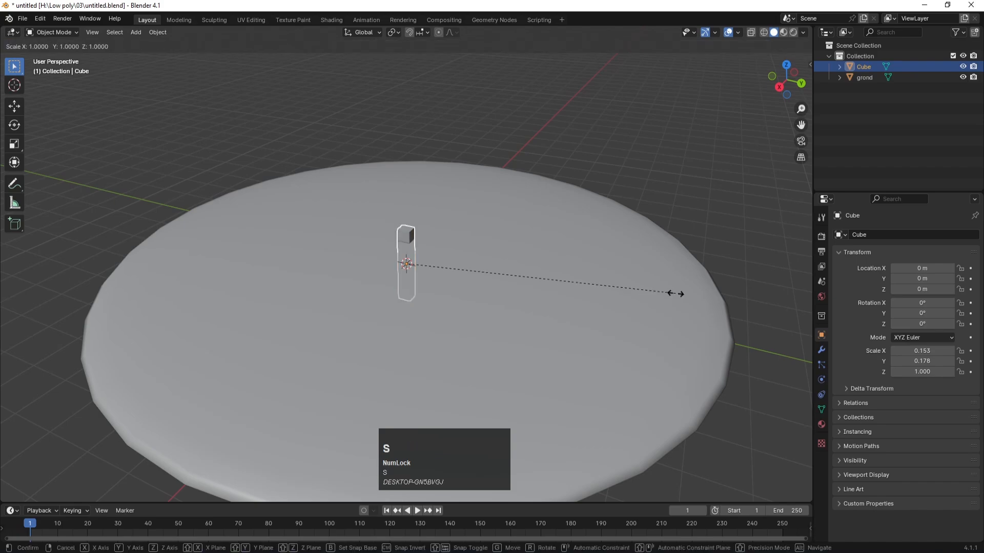
pyautogui.click(540, 278)
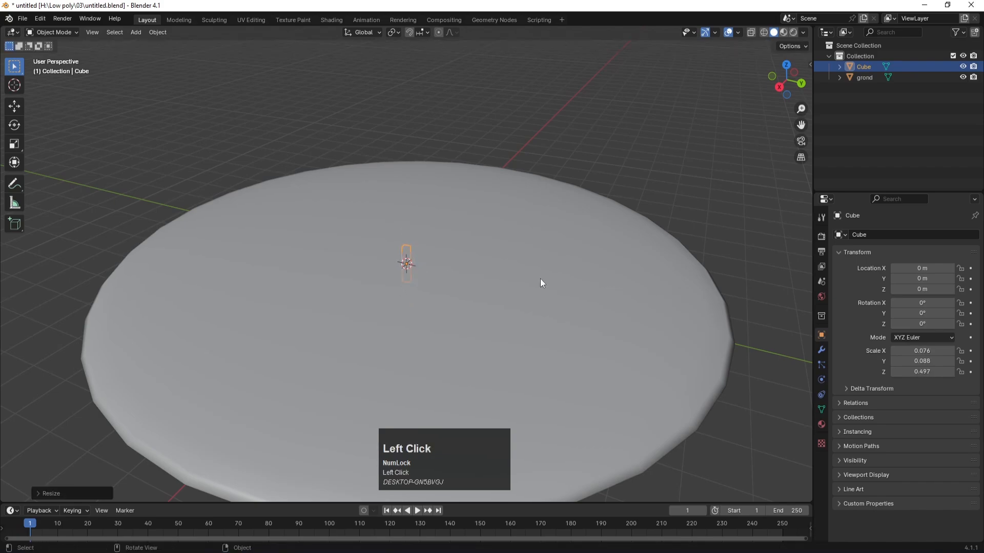
# Hide the grond disc and add a Bézier circle around the post, scaled up uniformly to about 5.34.
pyautogui.click(963, 77)
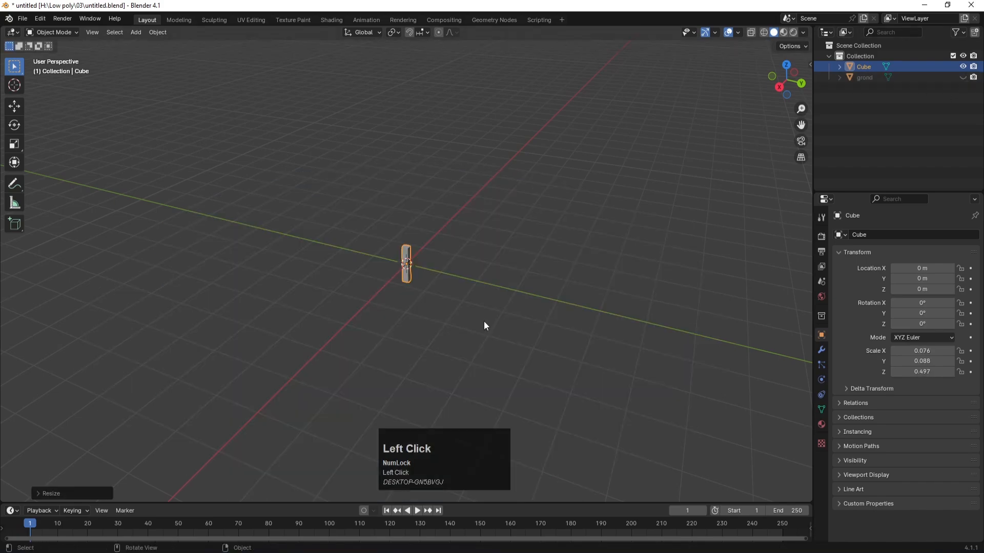
pyautogui.click(447, 244)
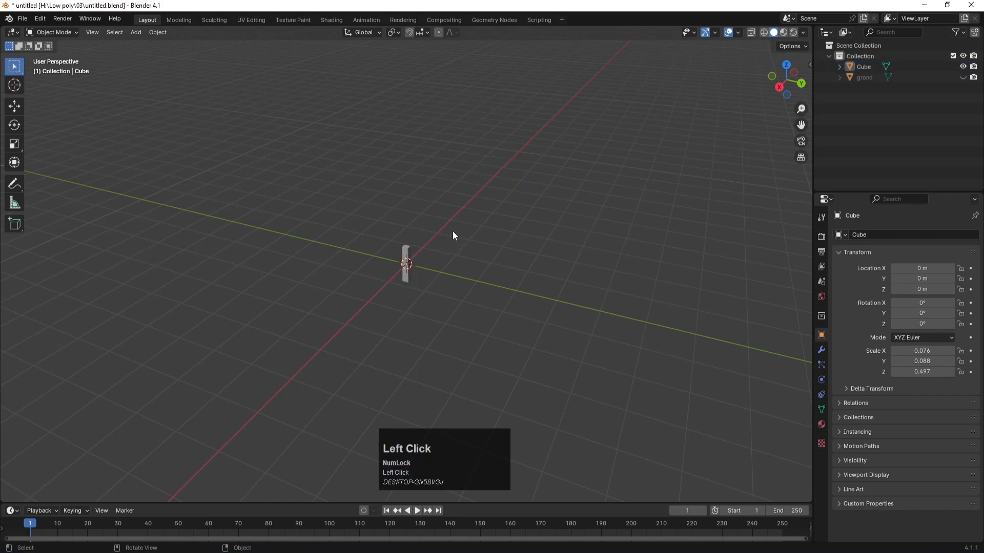
pyautogui.hotkey('shift', 'a')
pyautogui.moveTo(450, 233)
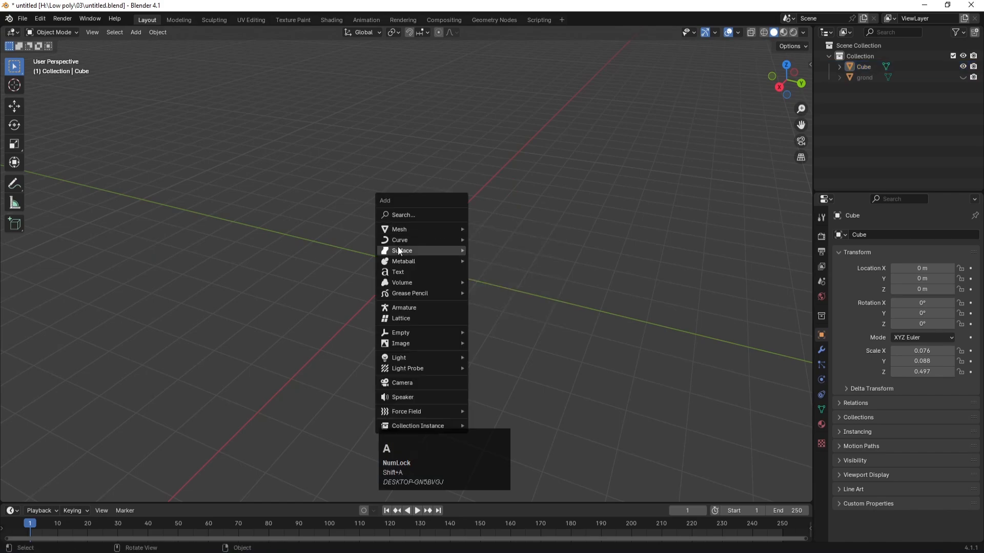
pyautogui.moveTo(399, 241)
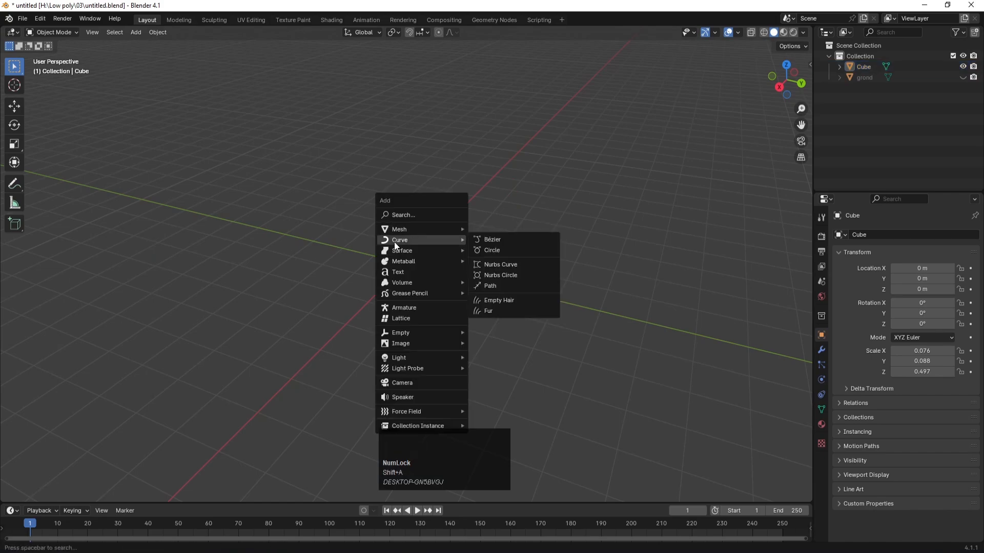
pyautogui.click(485, 249)
pyautogui.press('s')
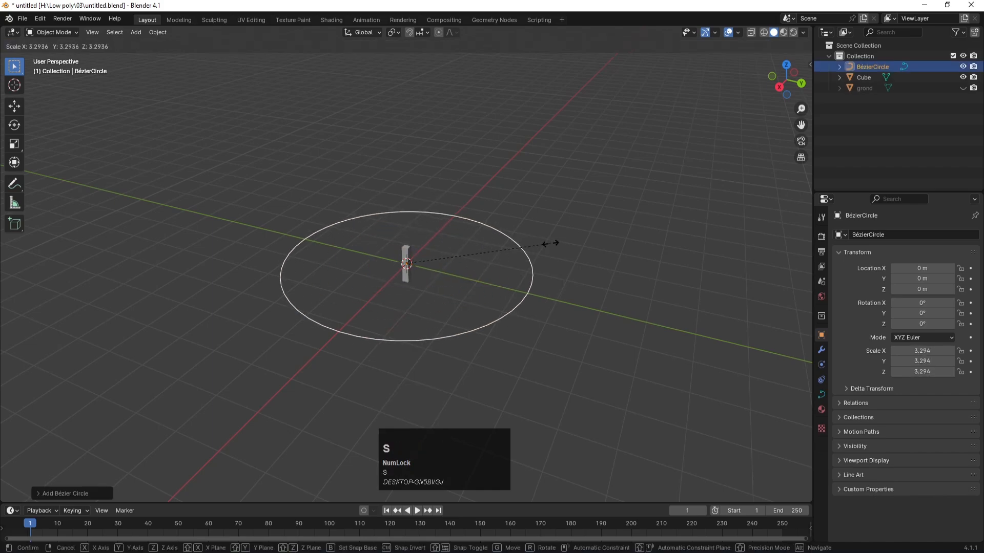
pyautogui.click(641, 238)
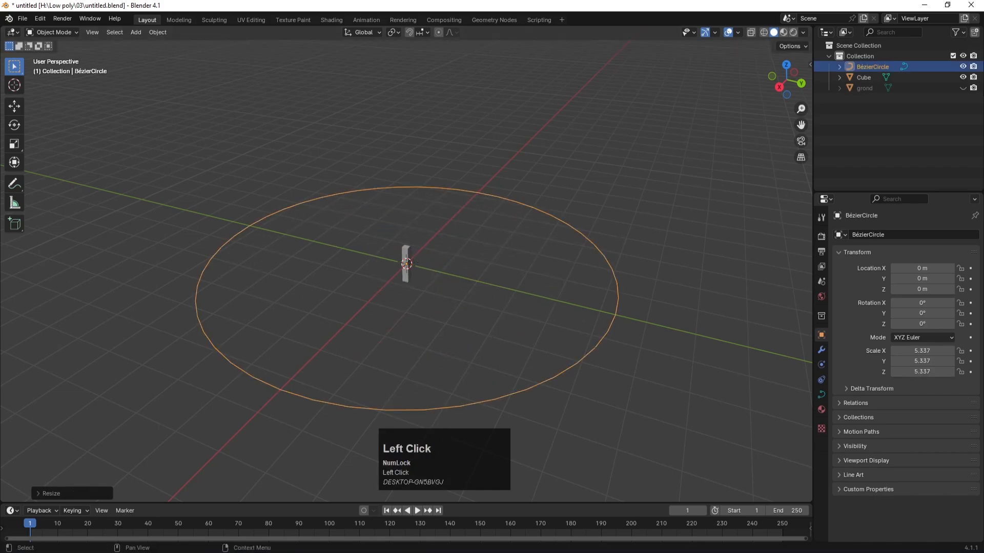
# Show the grond disc again to compare its size with the Bézier circle.
pyautogui.click(963, 88)
pyautogui.scroll(-5, 404, 340)
pyautogui.scroll(2, 416, 318)
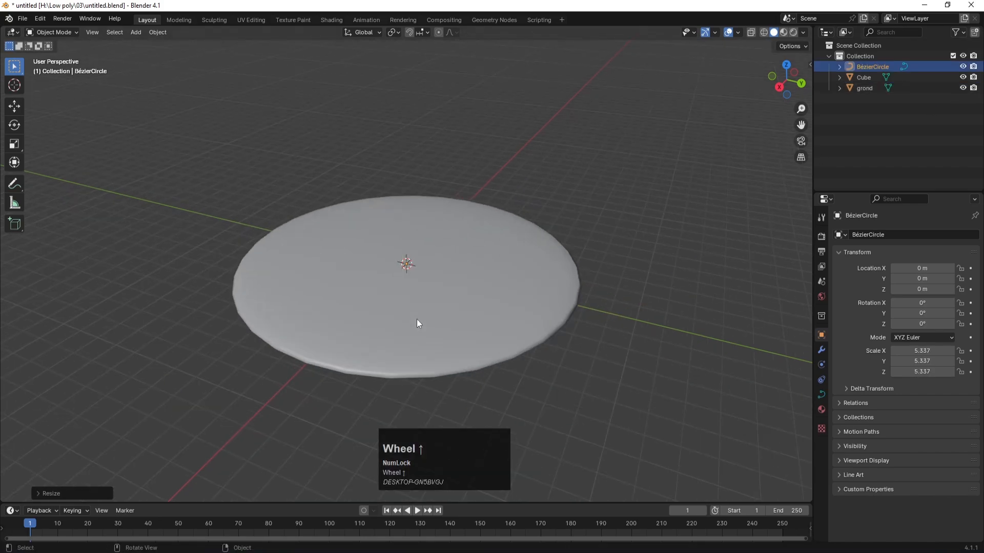
# Raise the Bézier circle along Z to about 1.21 m above the grond disc.
pyautogui.press('g')
pyautogui.press('x')
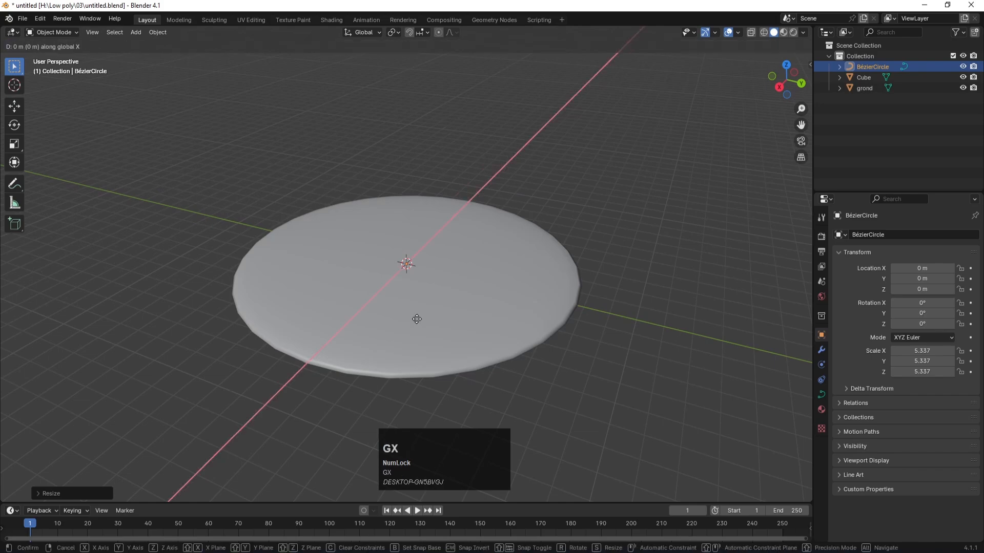
pyautogui.press('z')
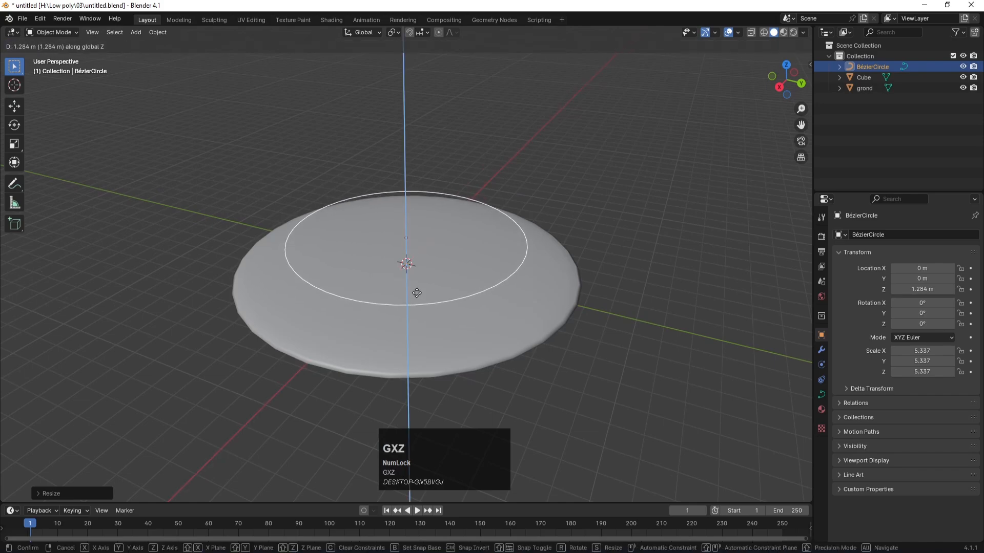
pyautogui.click(418, 299)
# Scale the Bézier circle up uniformly to about 6.37 so it runs just inside the disc's rim.
pyautogui.press('KP_7')
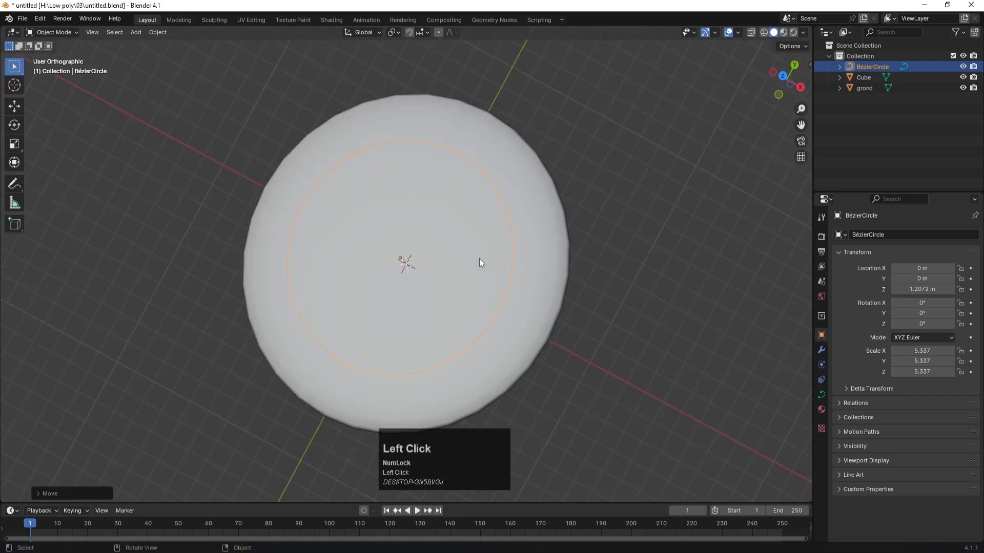
pyautogui.scroll(-3, 469, 256)
pyautogui.press('s')
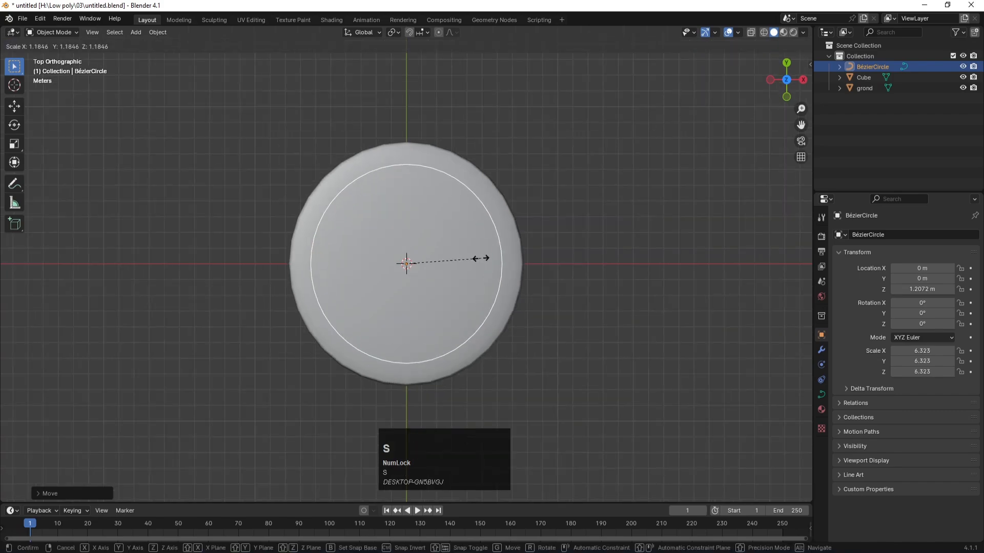
pyautogui.click(482, 258)
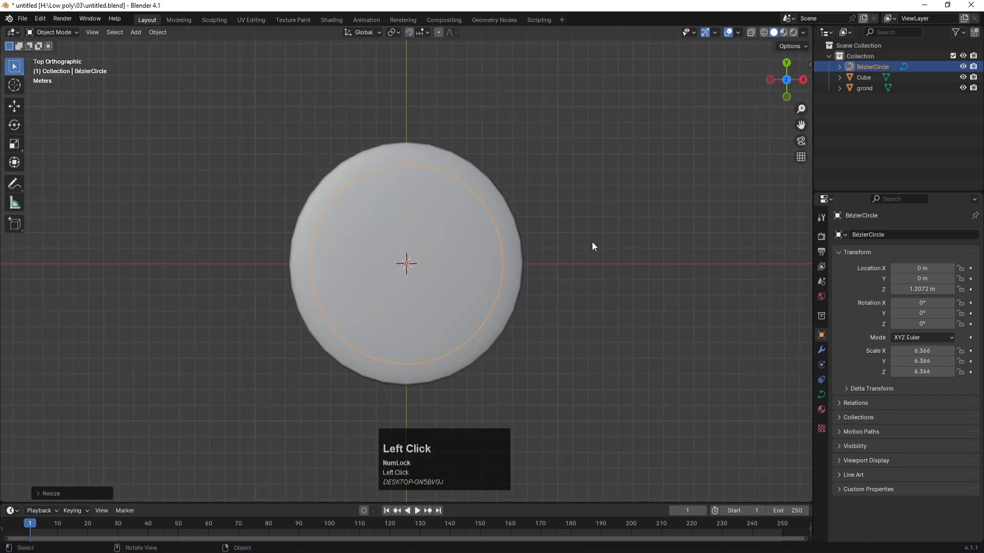
pyautogui.moveTo(591, 242); pyautogui.dragTo(545, 140, button='middle')
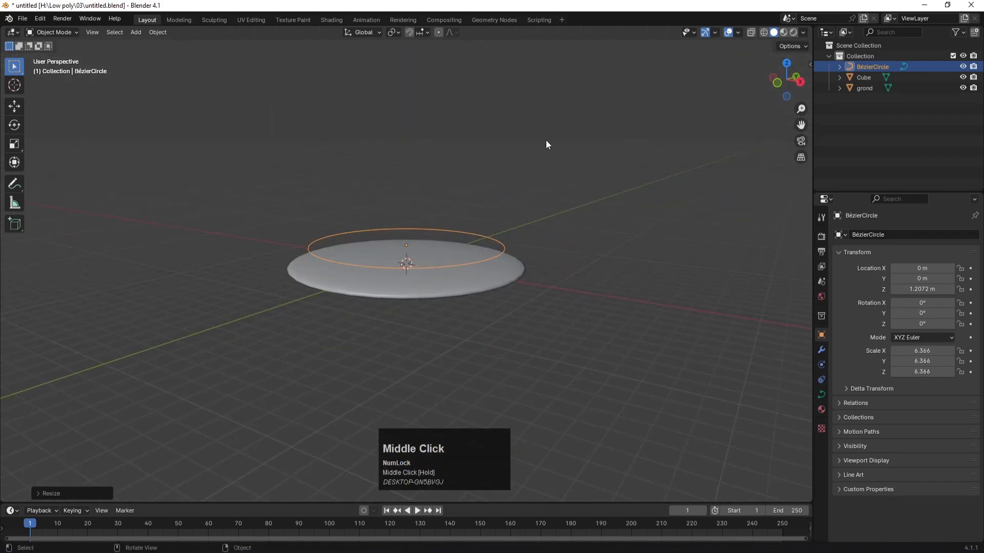
pyautogui.scroll(3, 419, 269)
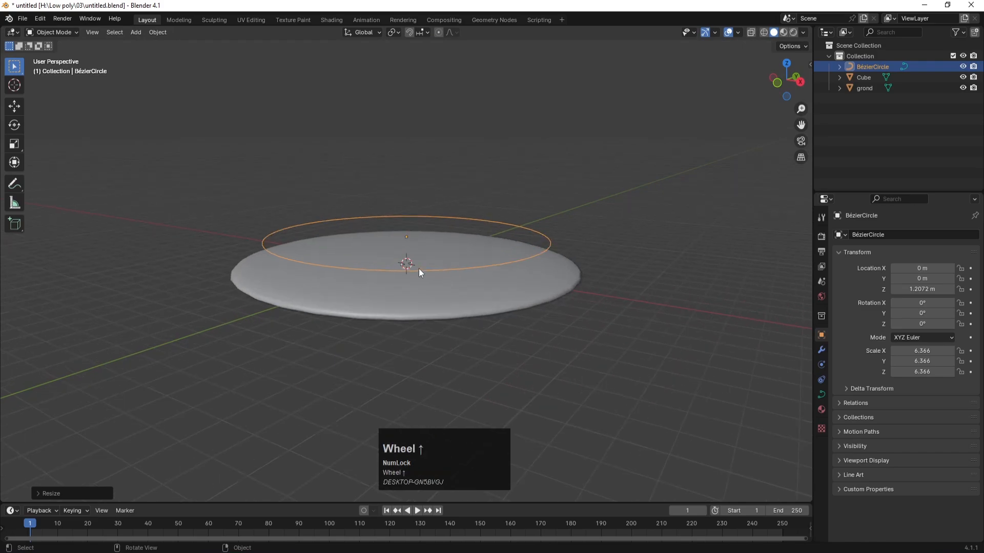
# Hide the grond disc and add an Array modifier to the cube post with a relative offset Factor X of 0.
pyautogui.click(962, 88)
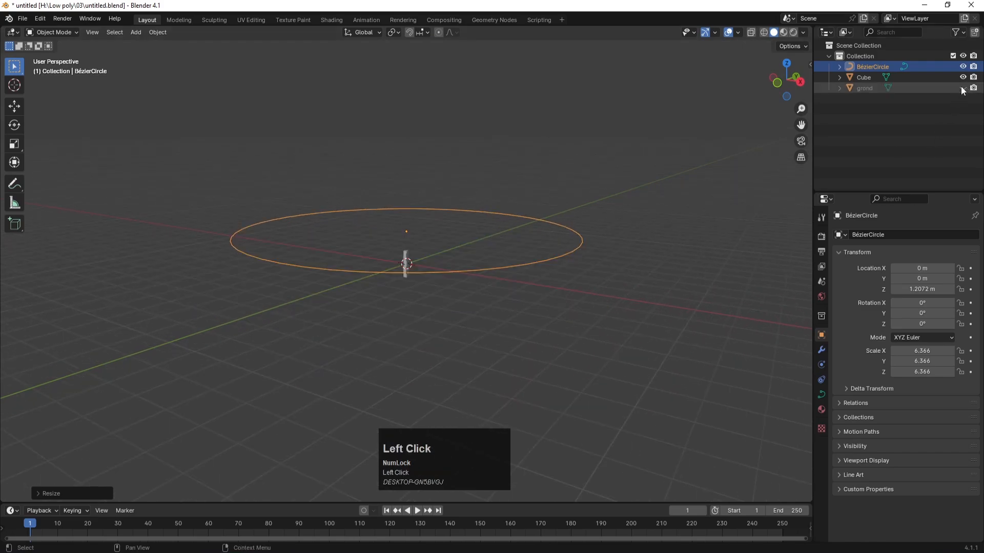
pyautogui.click(863, 77)
pyautogui.click(821, 349)
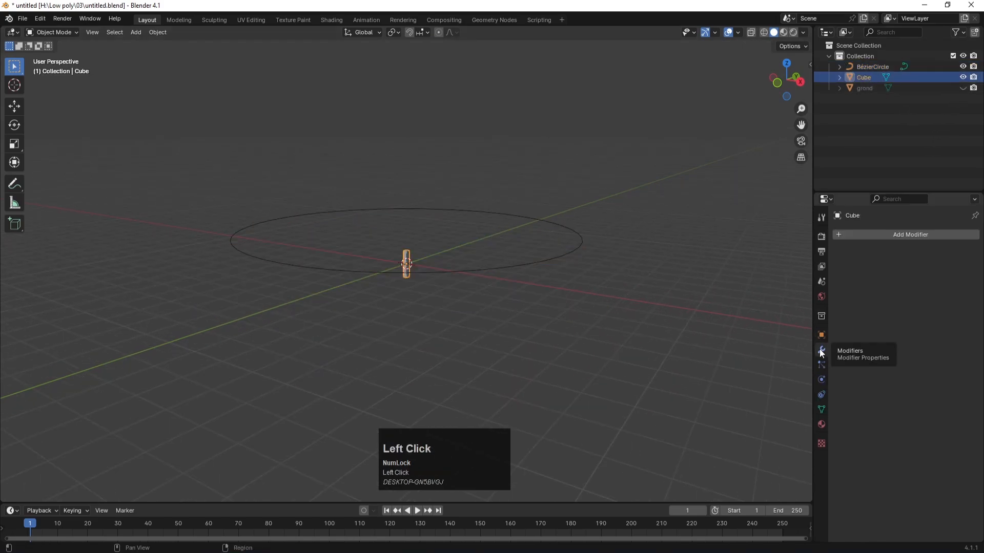
pyautogui.click(841, 236)
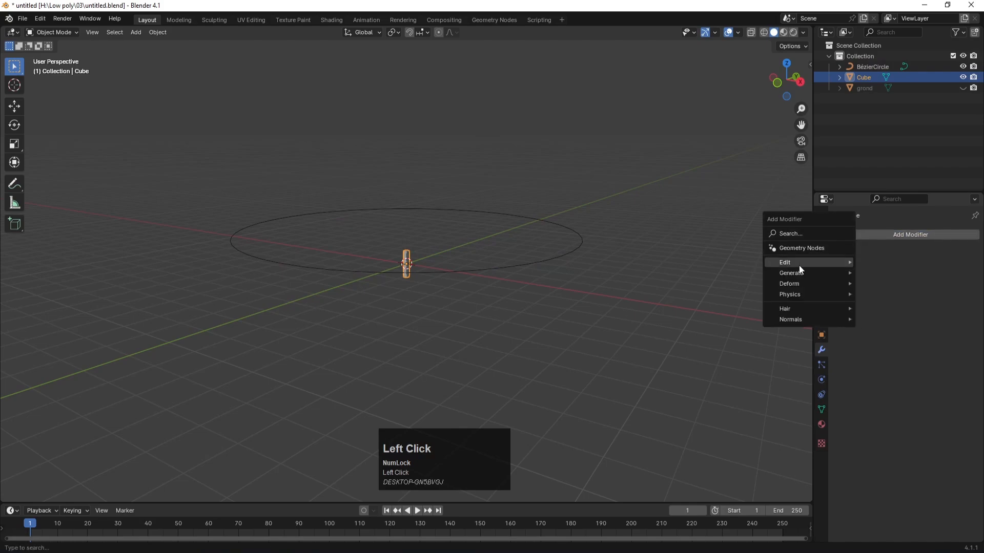
pyautogui.moveTo(797, 273)
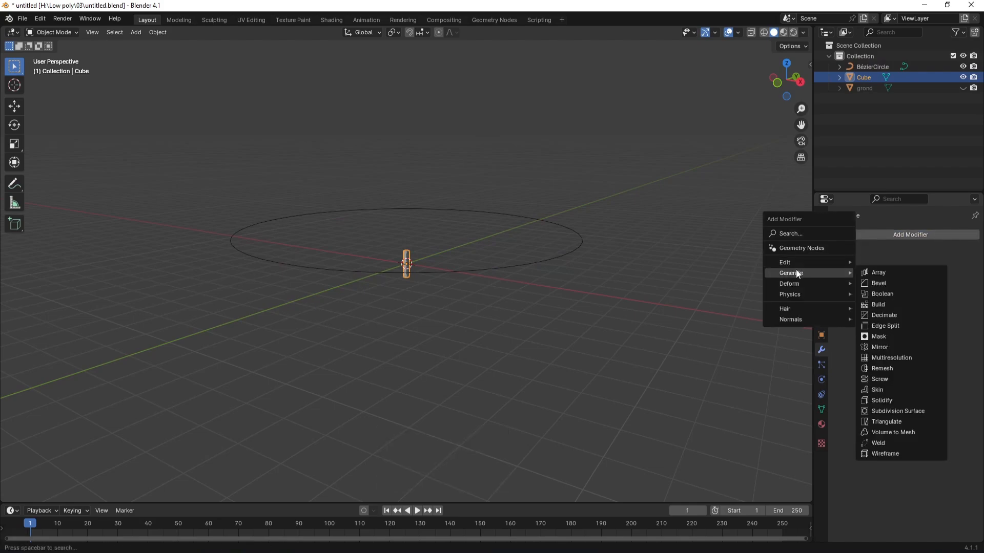
pyautogui.click(892, 273)
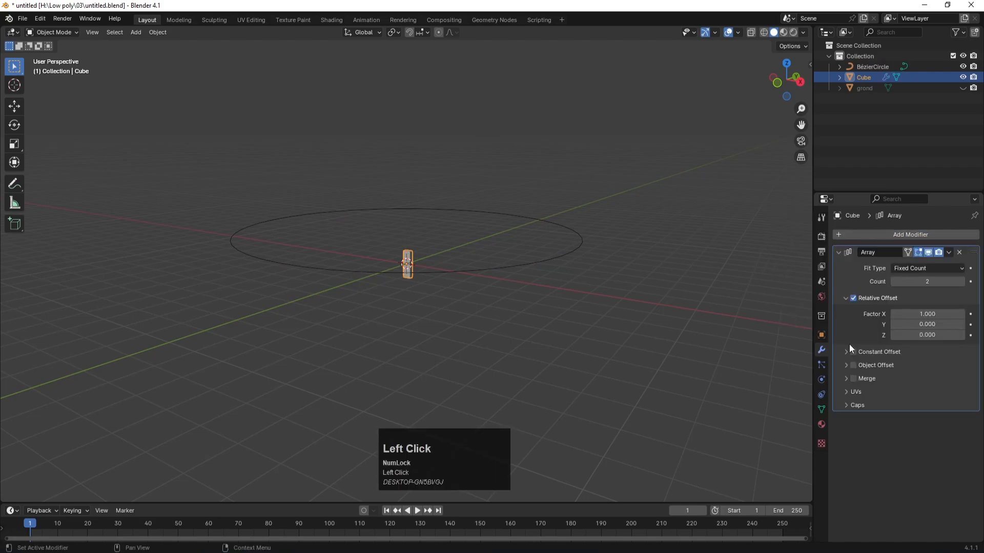
pyautogui.click(933, 314)
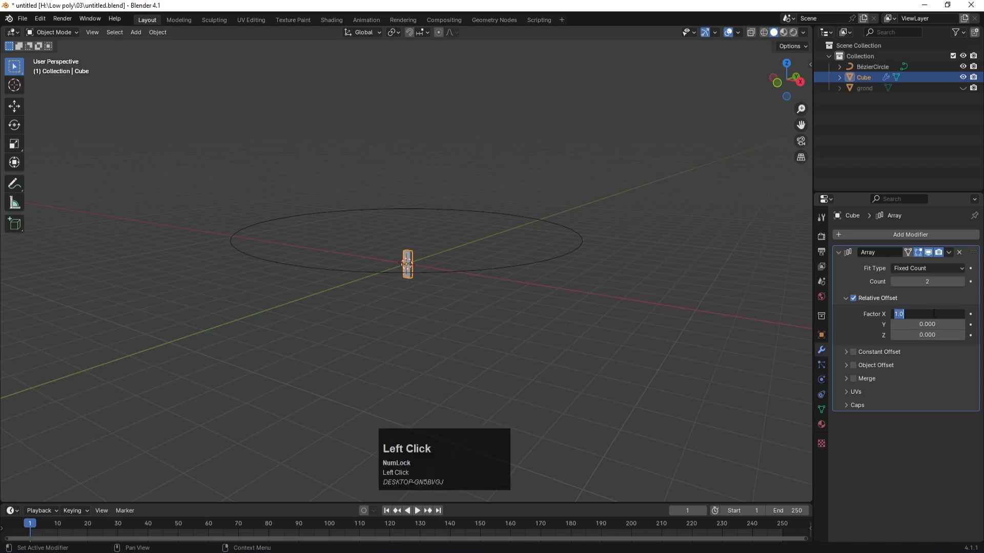
pyautogui.write('0')
pyautogui.press('Return')
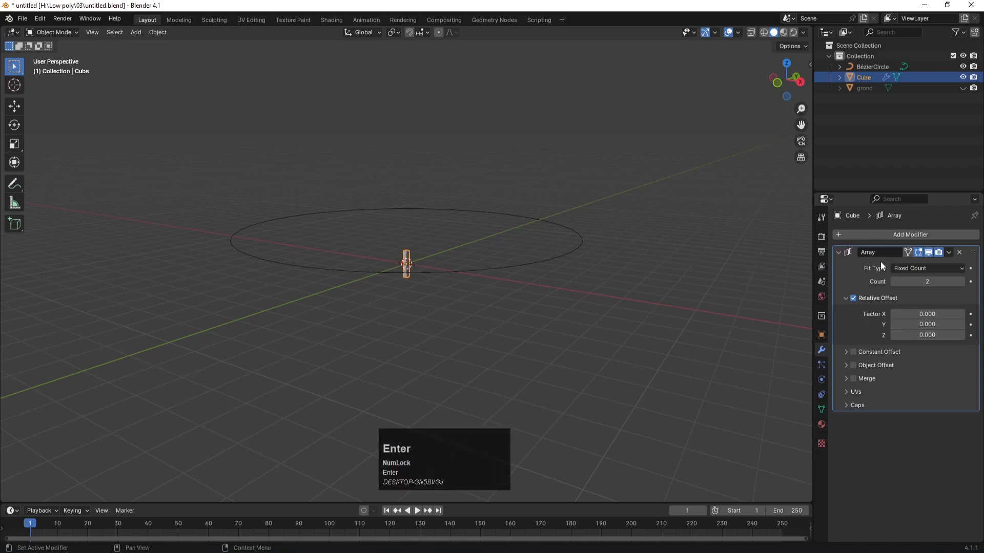
pyautogui.click(837, 252)
# Add a Curve modifier to the cube post with BézierCircle as its curve object.
pyautogui.click(838, 236)
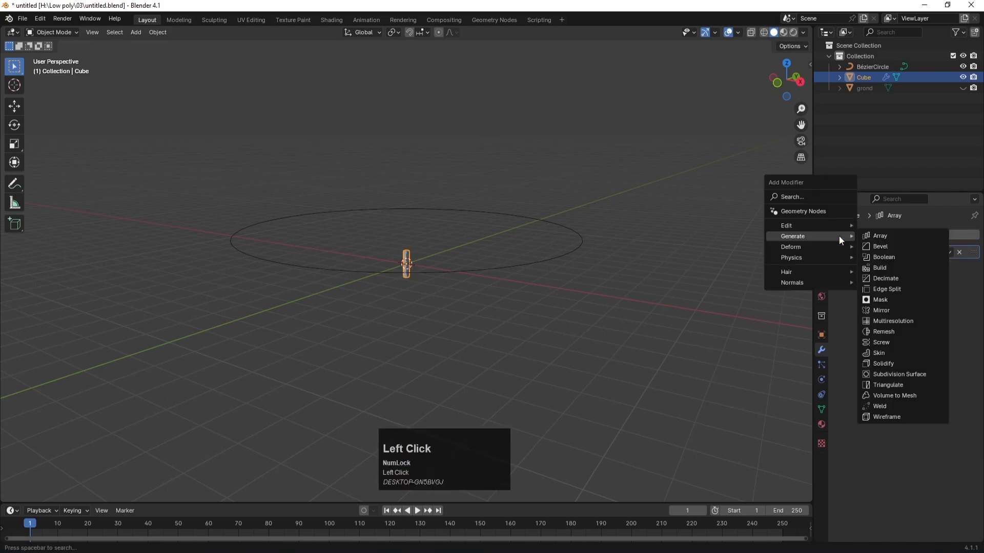
pyautogui.moveTo(801, 257)
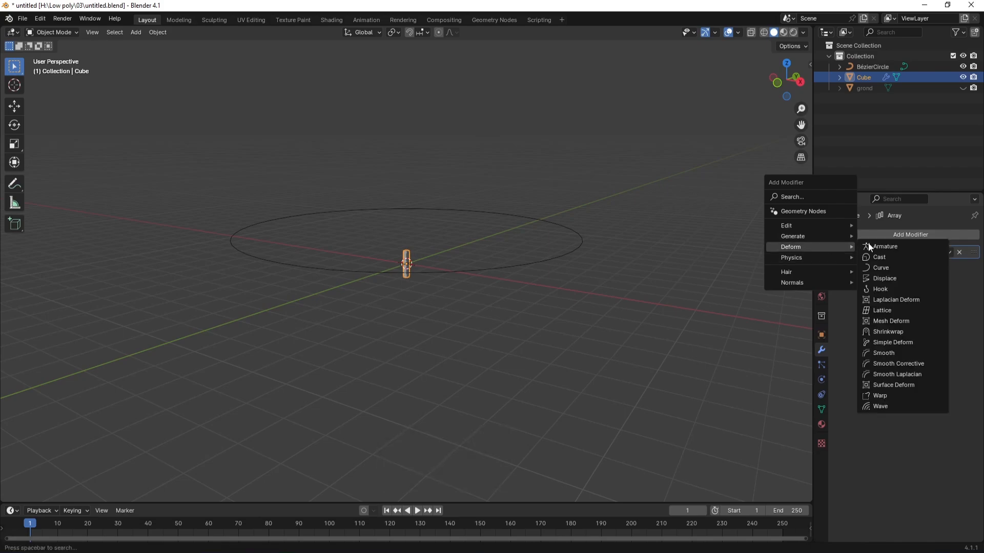
pyautogui.click(879, 267)
pyautogui.click(900, 283)
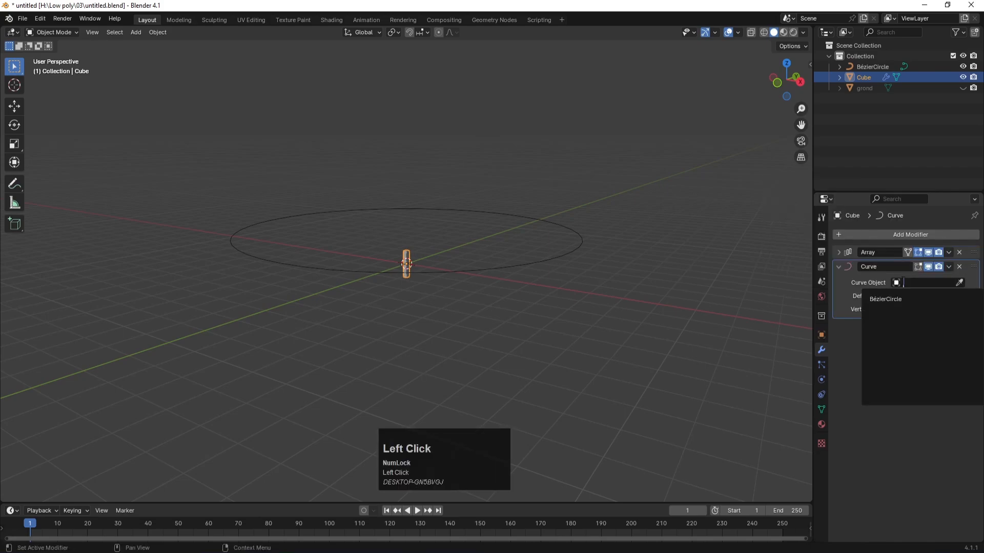
pyautogui.click(894, 297)
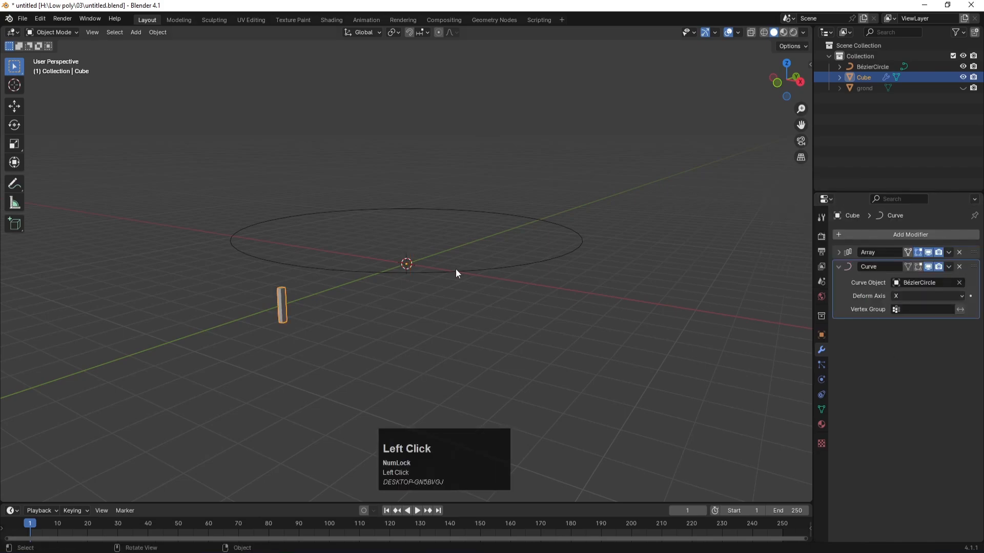
# Try Y as the Curve modifier's deform axis and set it back to X.
pyautogui.moveTo(377, 229); pyautogui.dragTo(384, 254, button='middle')
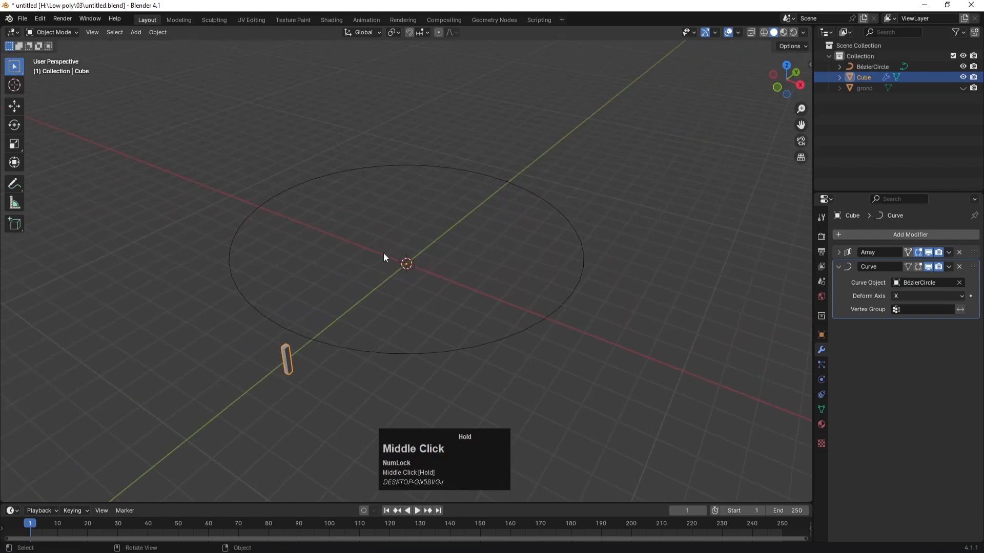
pyautogui.click(909, 296)
pyautogui.click(903, 319)
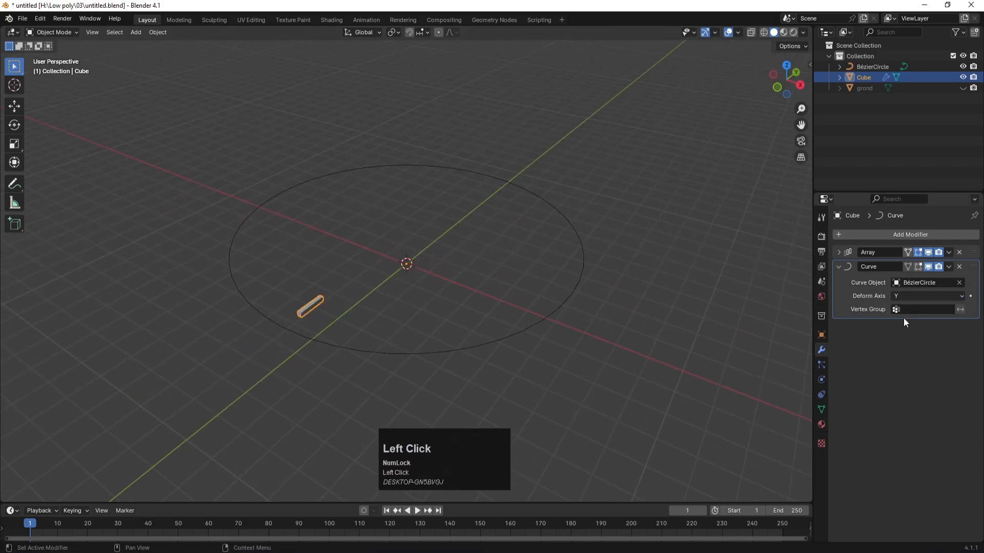
pyautogui.click(903, 299)
pyautogui.click(904, 306)
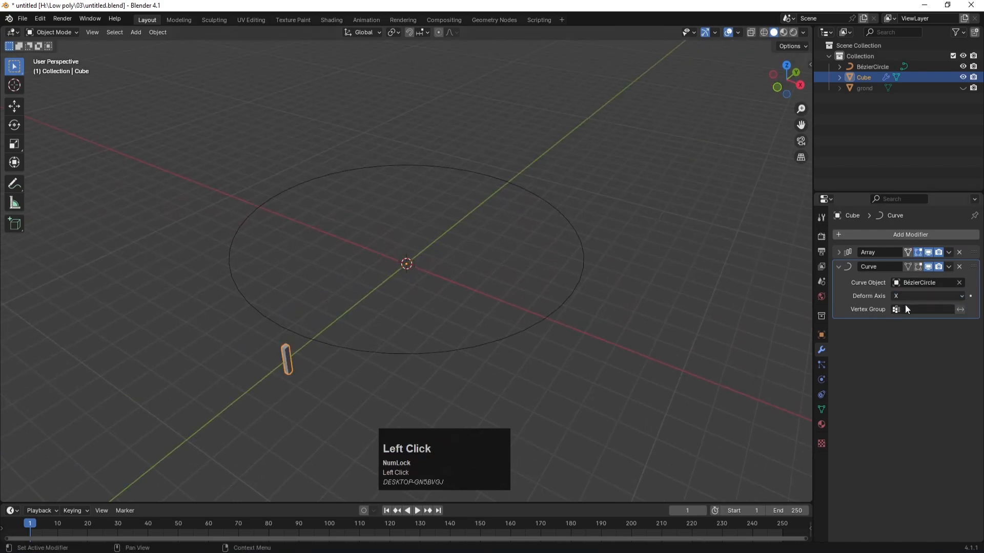
# Set the post's Array modifier to a relative offset Factor X of 3.5 and a count of 67.
pyautogui.click(839, 251)
pyautogui.moveTo(928, 283); pyautogui.dragTo(954, 314)
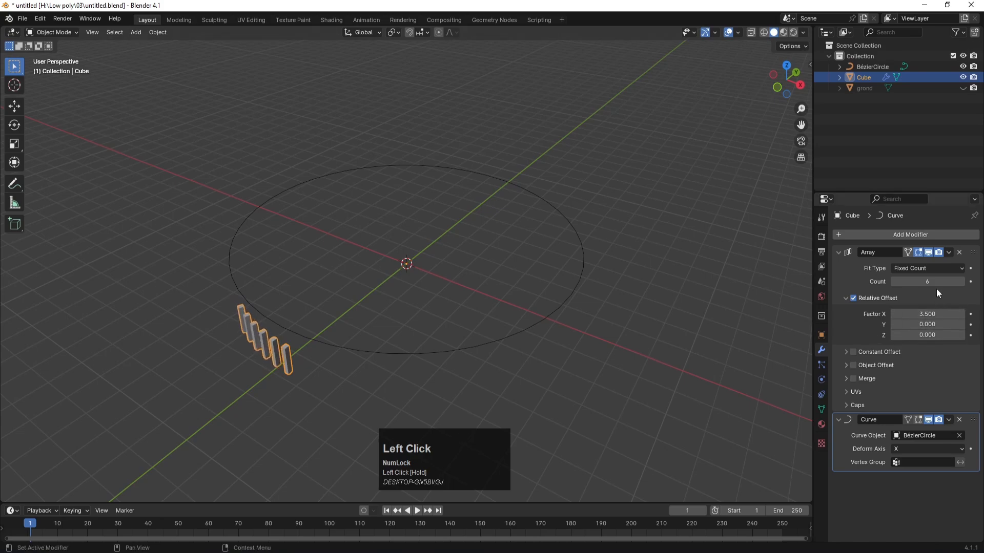
pyautogui.moveTo(933, 282); pyautogui.dragTo(983, 282)
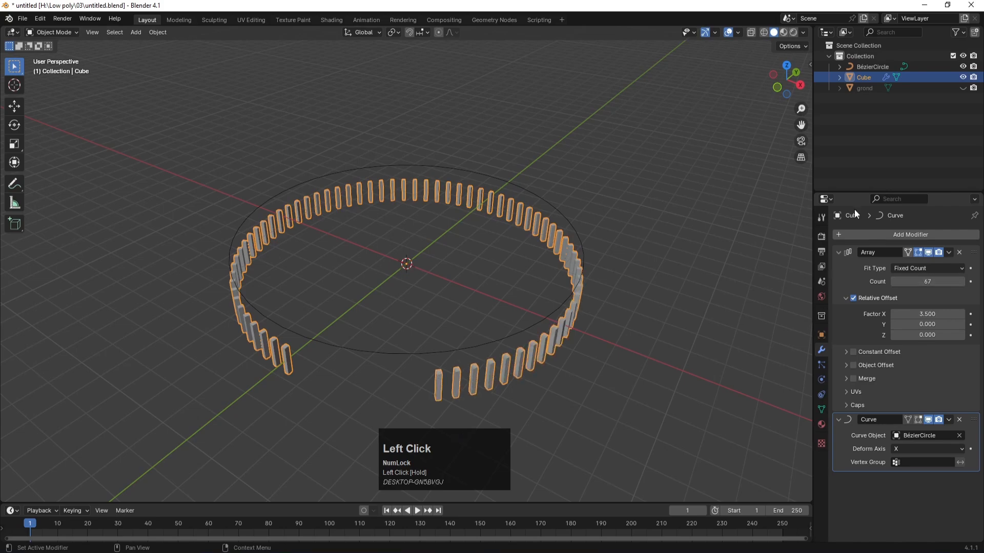
# Lower the Bézier circle about 1.17 m along Z so it passes through the middle of the posts.
pyautogui.click(871, 67)
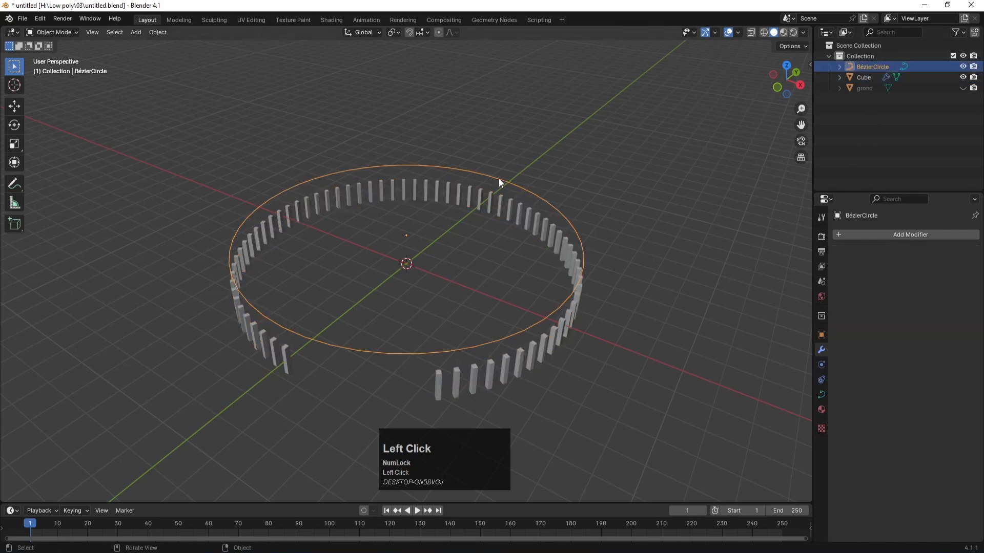
pyautogui.press('g')
pyautogui.press('z')
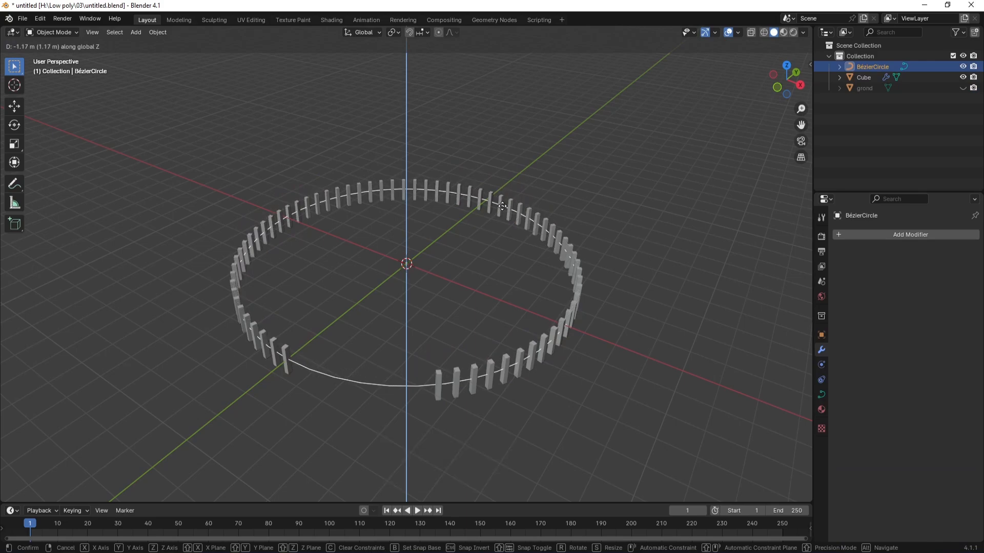
pyautogui.click(502, 207)
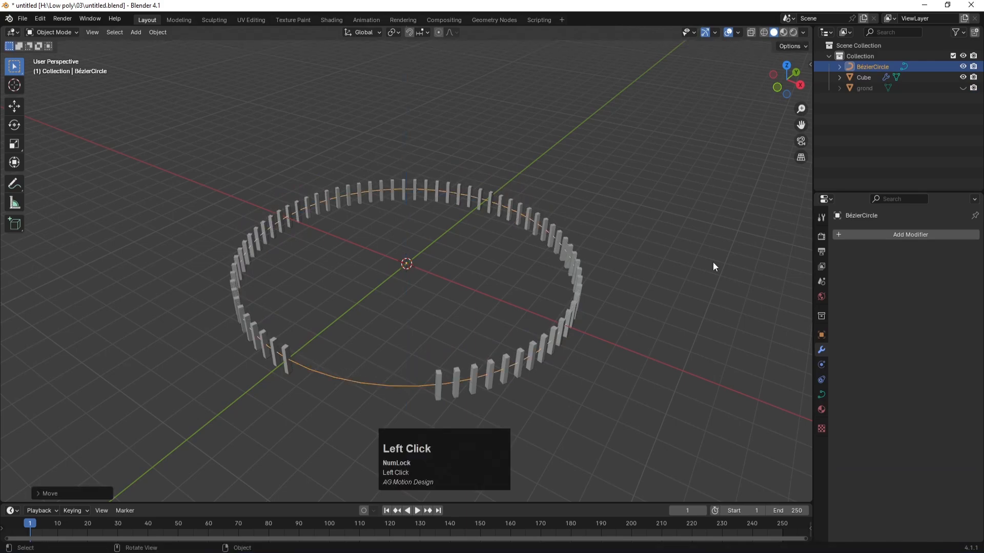
# Show the grond disc and change the post array to a relative offset Factor X of 1.8 and a count of 130.
pyautogui.click(963, 88)
pyautogui.moveTo(594, 287); pyautogui.dragTo(460, 318, button='middle')
pyautogui.click(865, 75)
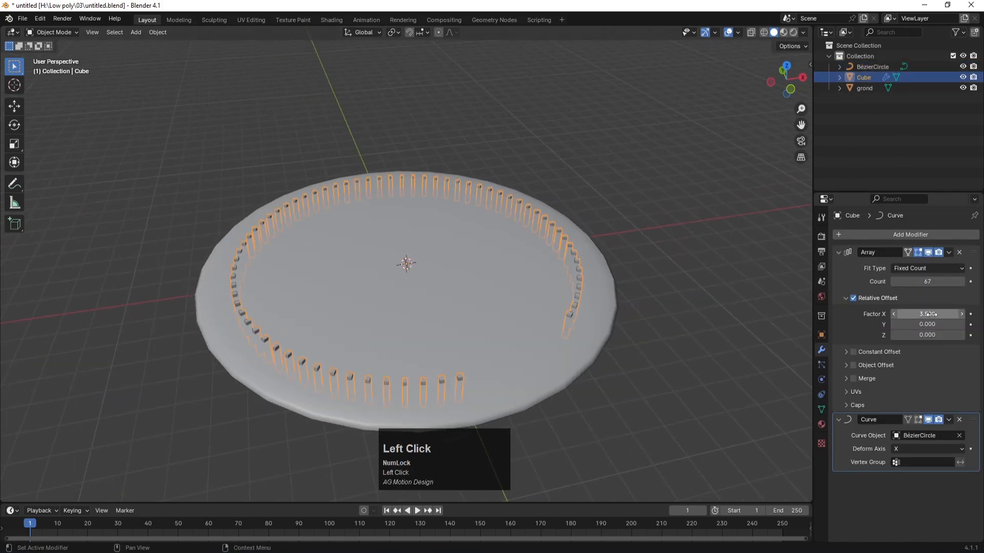
pyautogui.moveTo(927, 314); pyautogui.dragTo(927, 281)
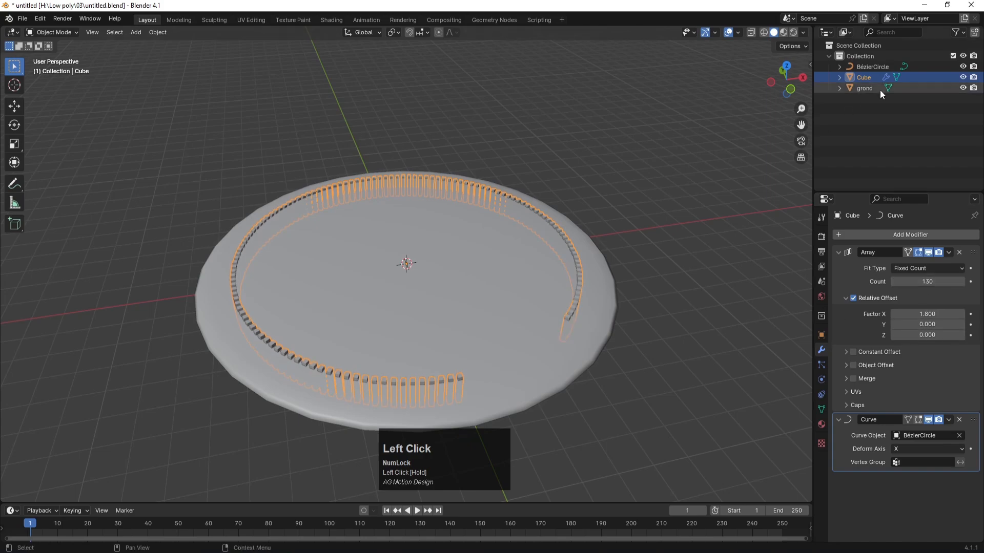
# Apply the Array modifier and the Curve modifier on the cube posts.
pyautogui.click(838, 253)
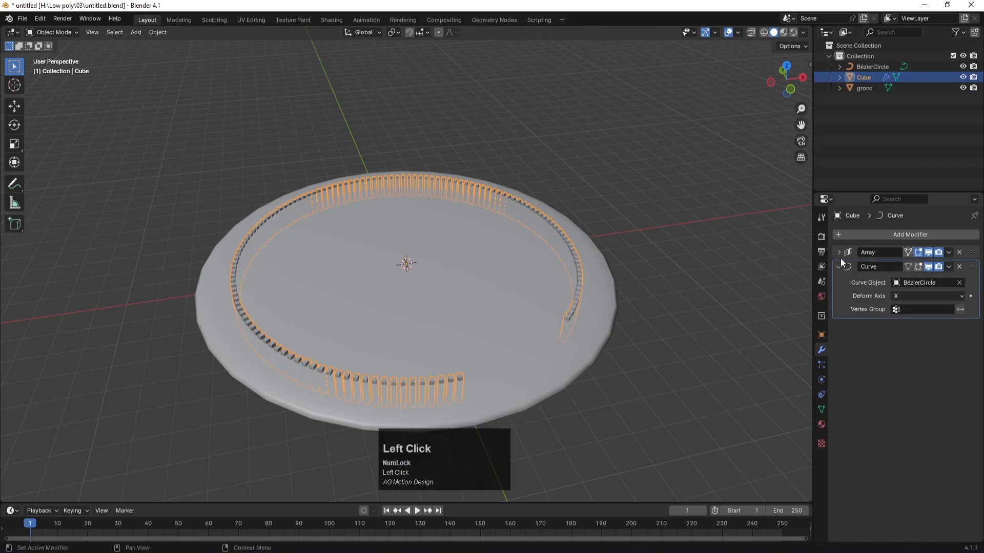
pyautogui.click(838, 264)
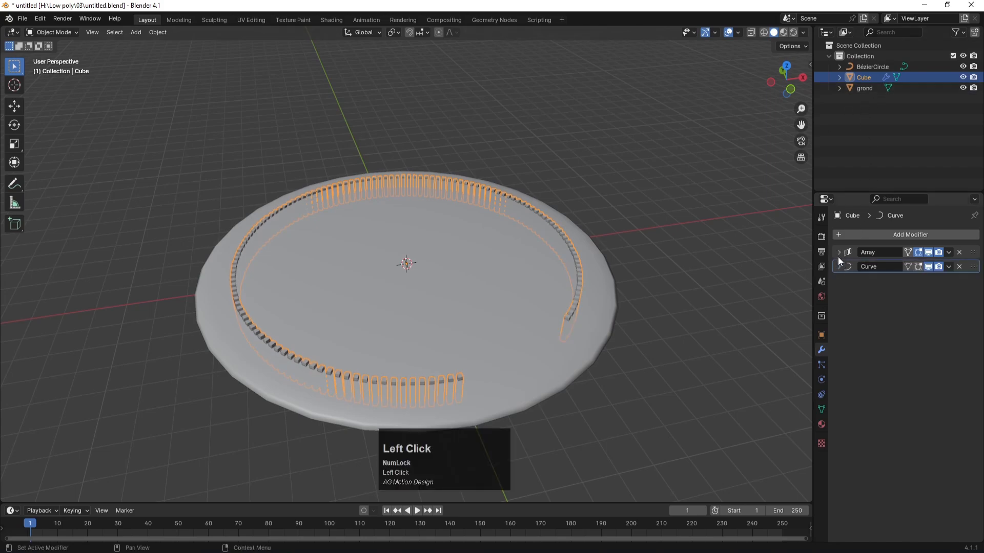
pyautogui.click(949, 252)
pyautogui.click(932, 265)
pyautogui.click(949, 252)
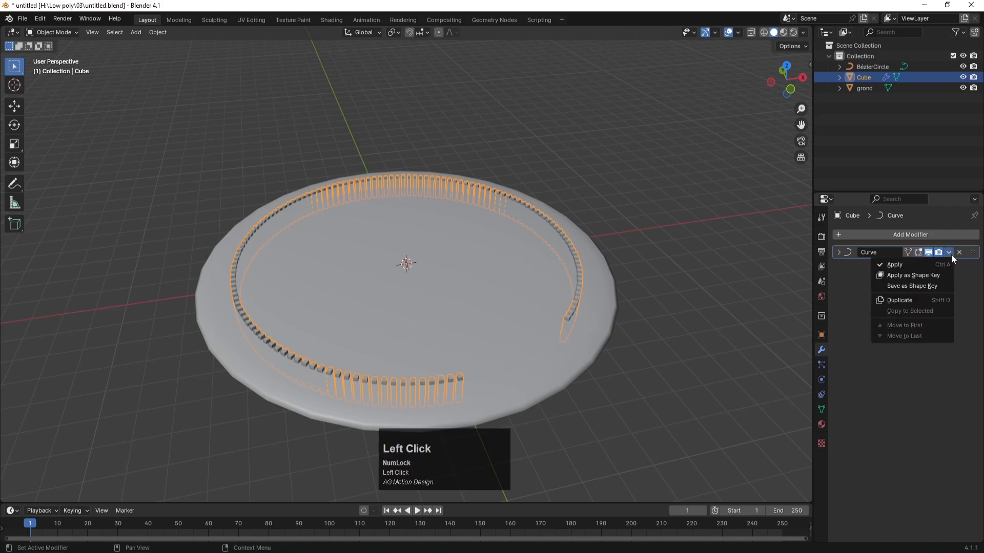
pyautogui.click(933, 264)
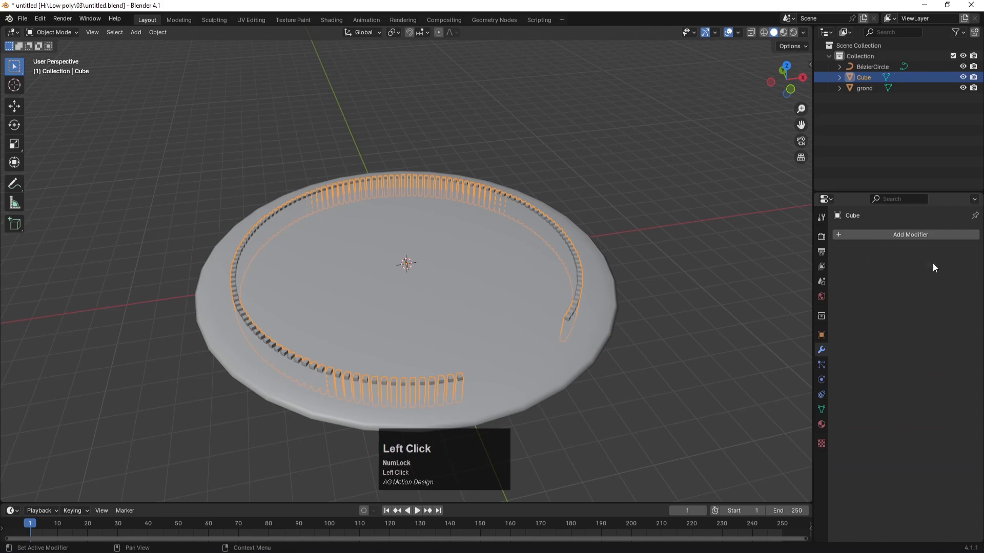
# Delete the Bézier circle and select the ring of cube posts.
pyautogui.click(733, 158)
pyautogui.click(858, 68)
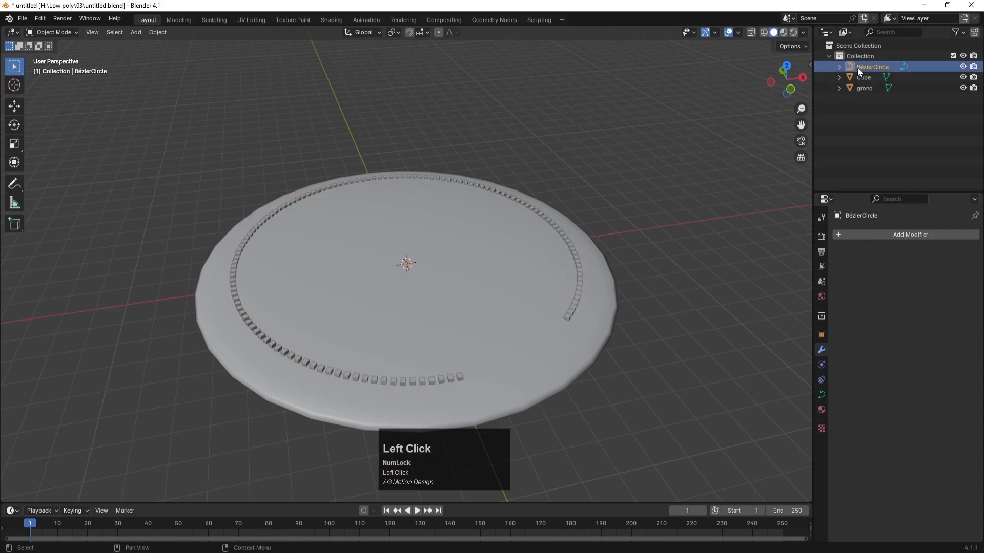
pyautogui.press('x')
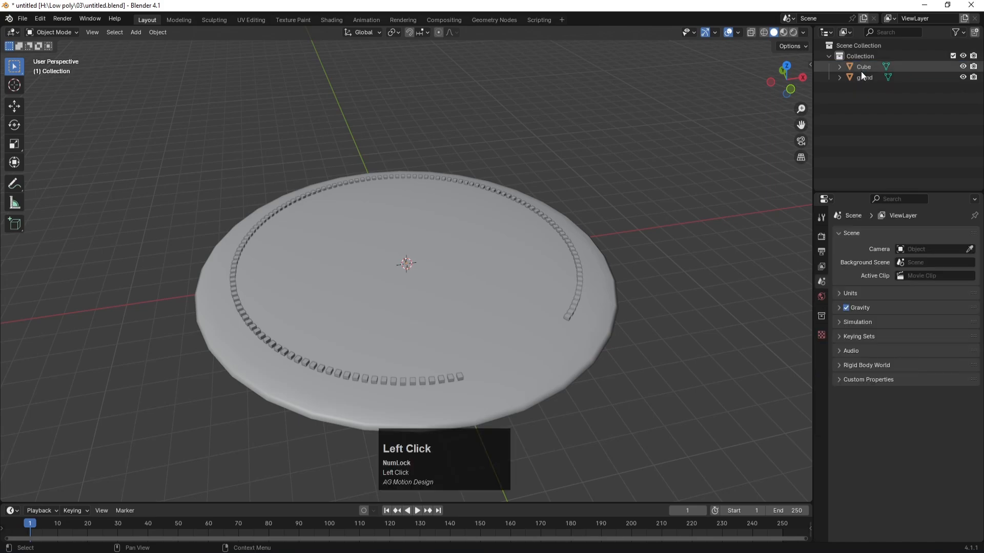
pyautogui.click(860, 72)
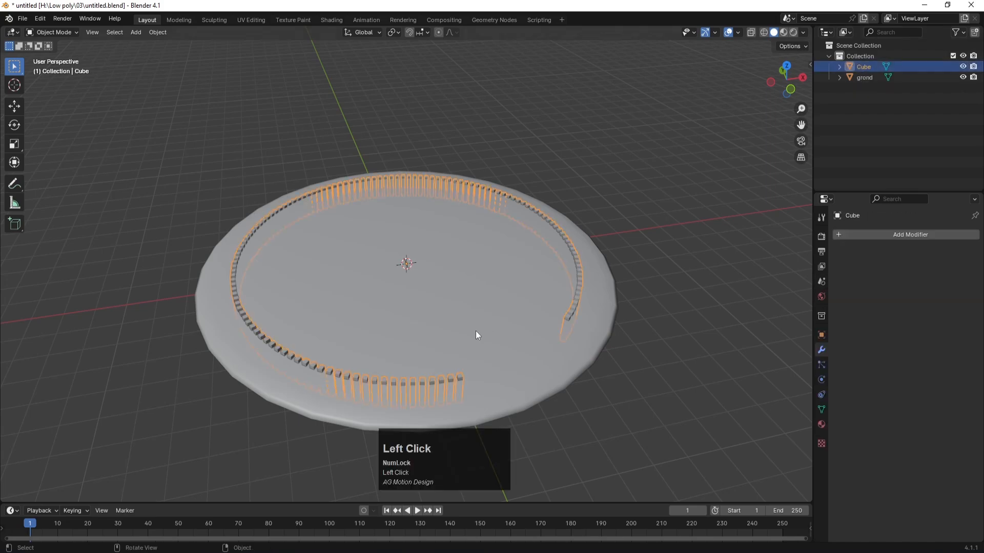
# Raise the ring of cube posts about 0.81 m along Z so the posts stand on the ground disc.
pyautogui.press('g')
pyautogui.press('z')
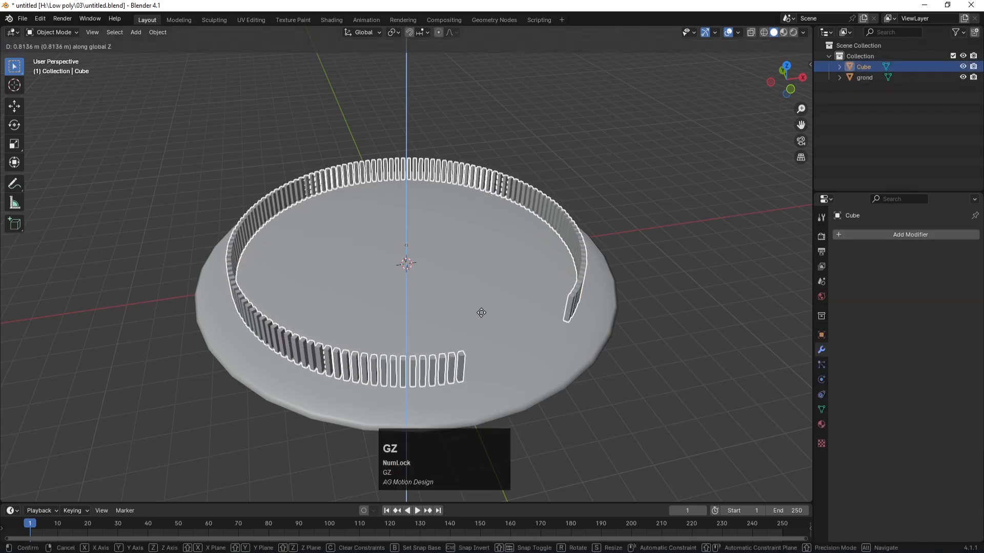
pyautogui.click(481, 313)
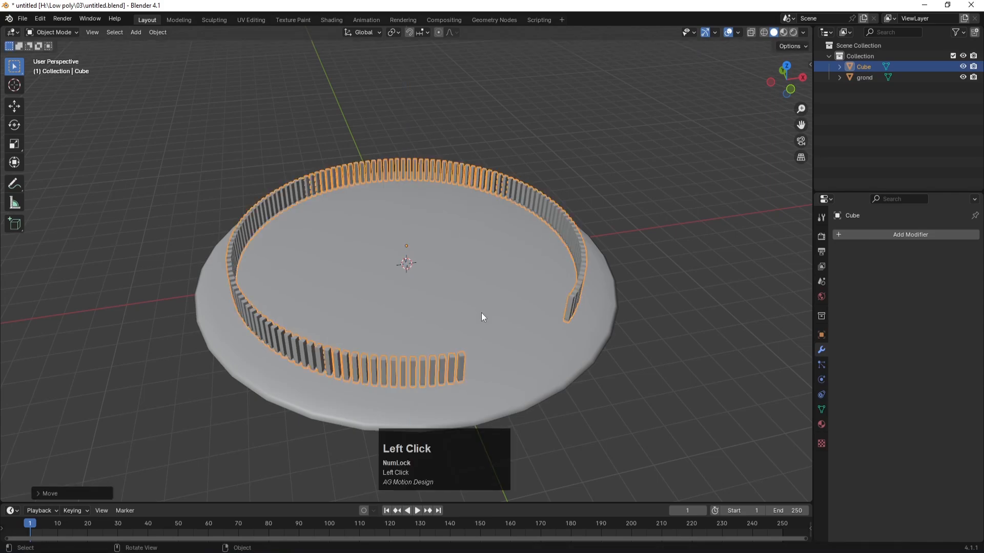
# Rotate the ring of posts about 22° in top view so its gap is centred at the front, and deselect it.
pyautogui.press('KP_7')
pyautogui.press('r')
pyautogui.press('Num_Lock')
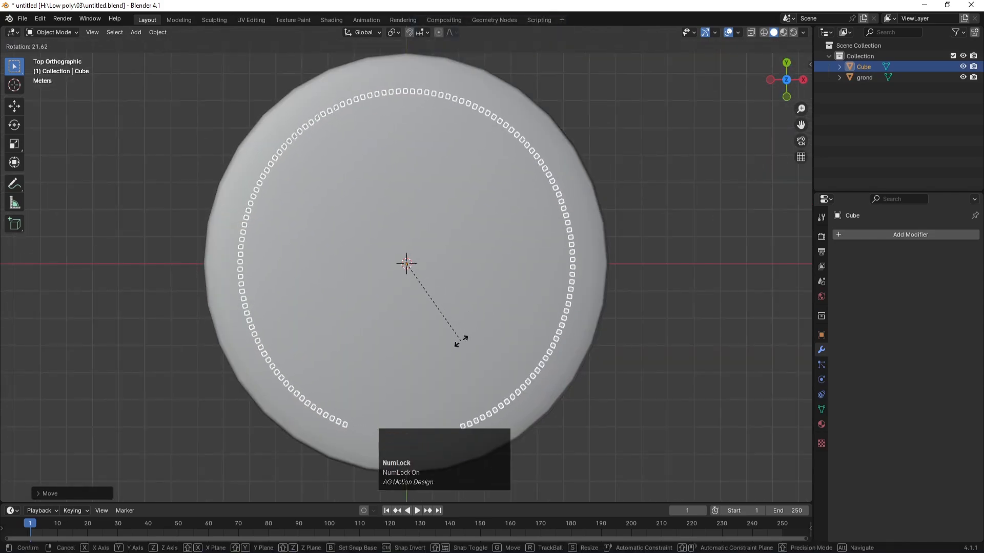
pyautogui.click(596, 294)
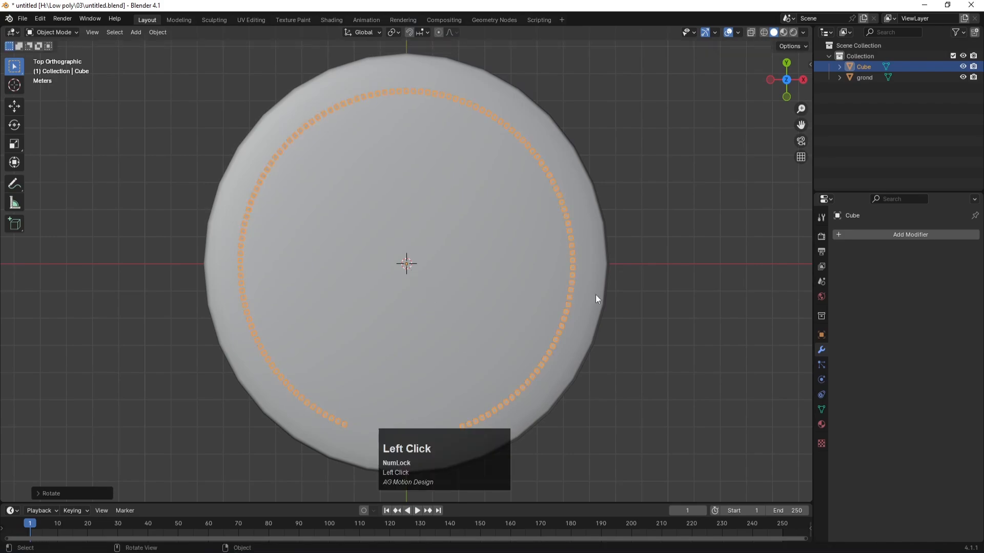
pyautogui.moveTo(595, 294); pyautogui.dragTo(633, 255, button='middle')
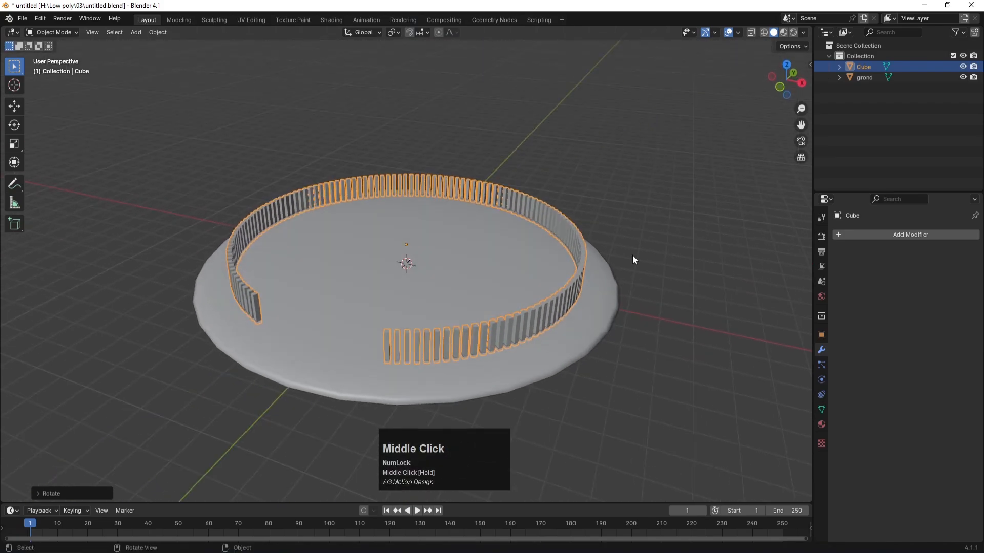
pyautogui.click(653, 219)
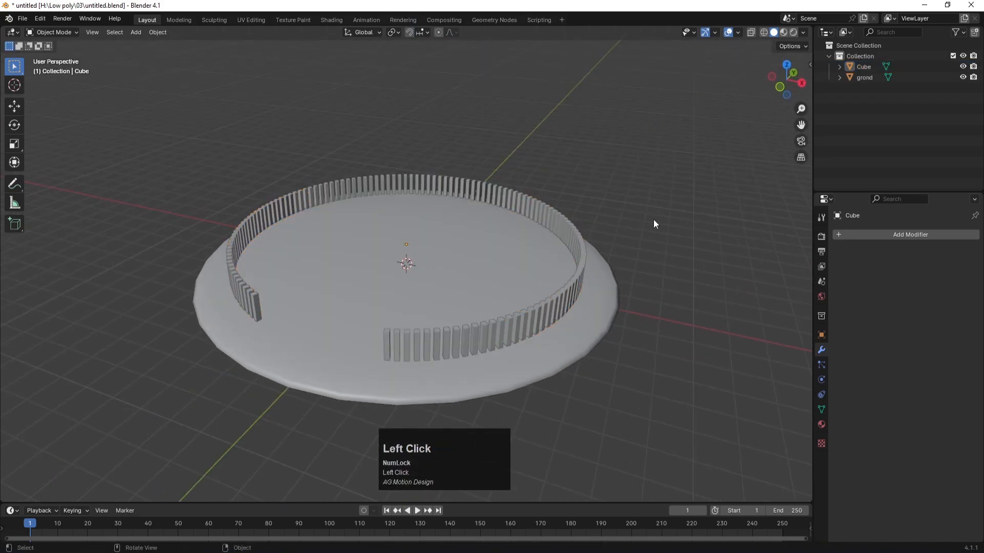
pyautogui.click(490, 332)
pyautogui.click(631, 241)
pyautogui.moveTo(607, 307)
pyautogui.mouseDown(button='middle')
pyautogui.moveTo(542, 309)
pyautogui.moveTo(610, 305)
pyautogui.mouseUp(button='middle')
pyautogui.scroll(-2, 494, 304)
pyautogui.scroll(2, 492, 303)
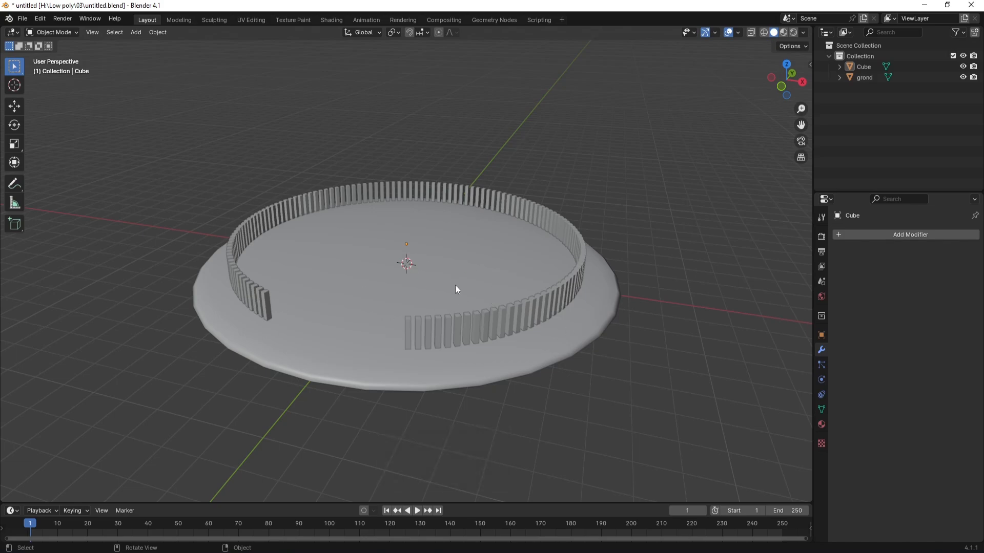
# Add a mesh cube at the disc's centre and raise it about 1.65 m along Z above the ground surface.
pyautogui.hotkey('shift', 'a')
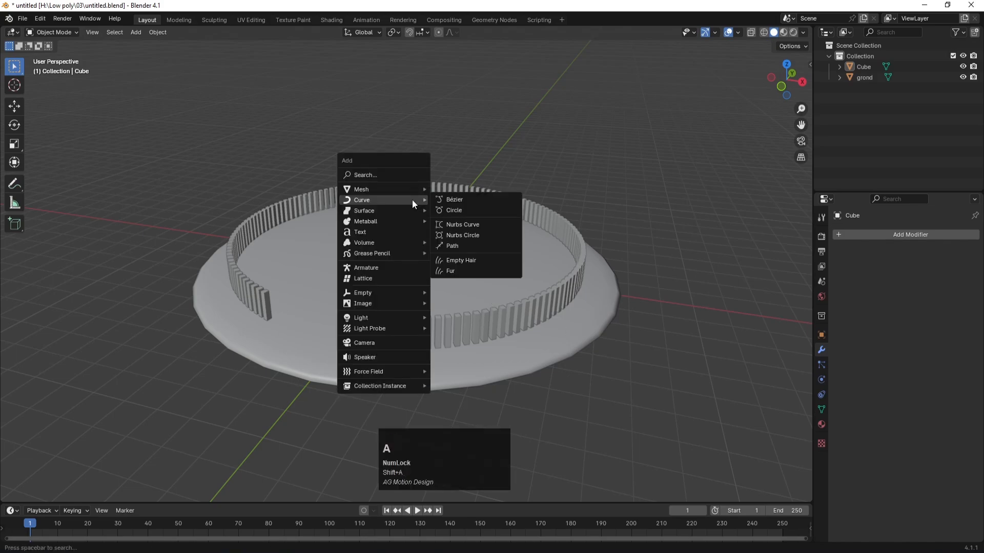
pyautogui.moveTo(404, 186)
pyautogui.click(450, 198)
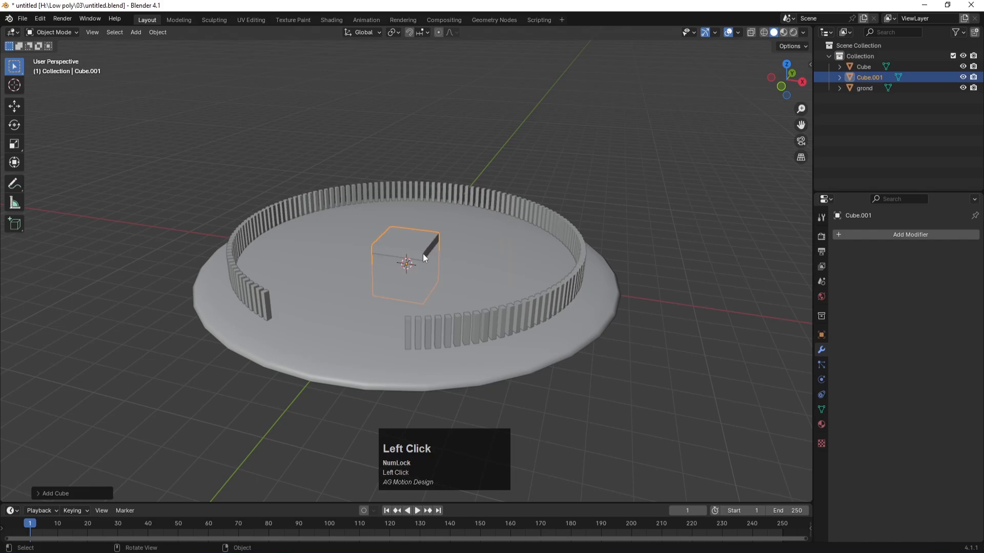
pyautogui.press('KP_1')
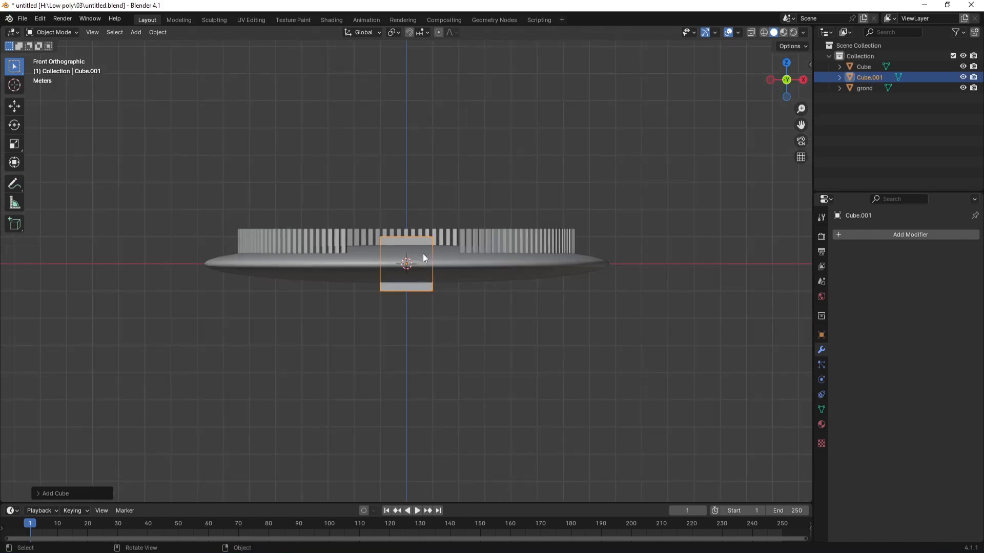
pyautogui.press('g')
pyautogui.press('z')
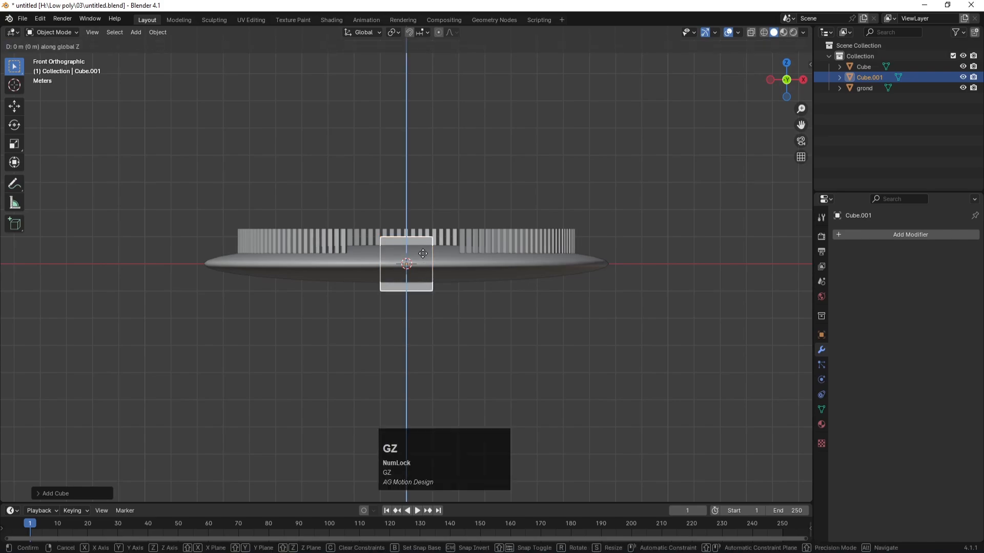
pyautogui.click(428, 210)
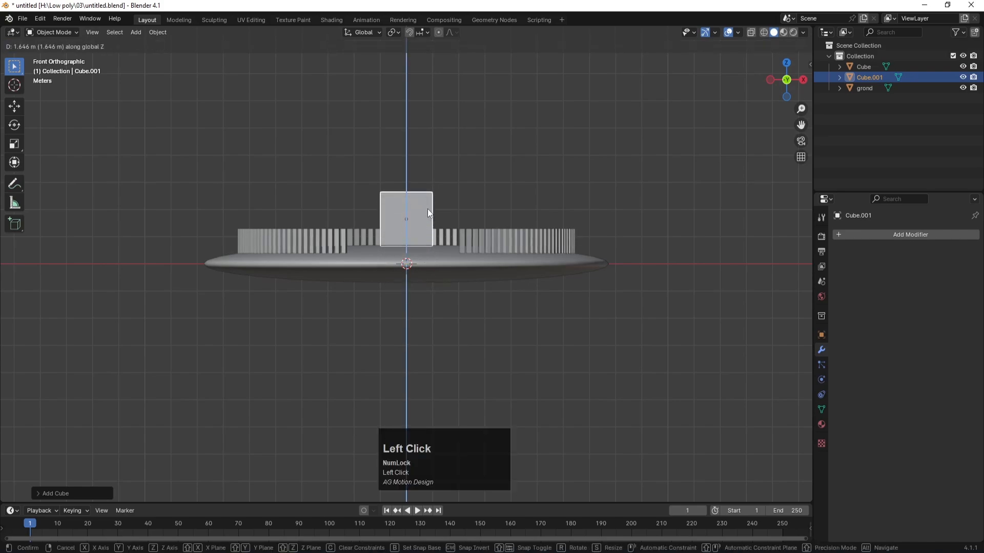
# Scale the new cube to about 0.63 along Z and lower it onto the ground disc.
pyautogui.press('s')
pyautogui.press('z')
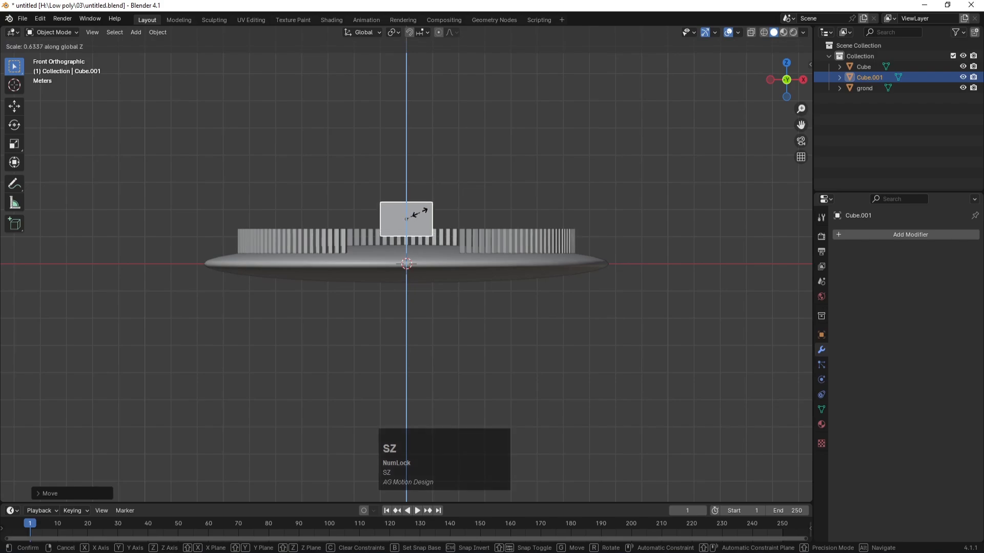
pyautogui.click(420, 213)
pyautogui.press('g')
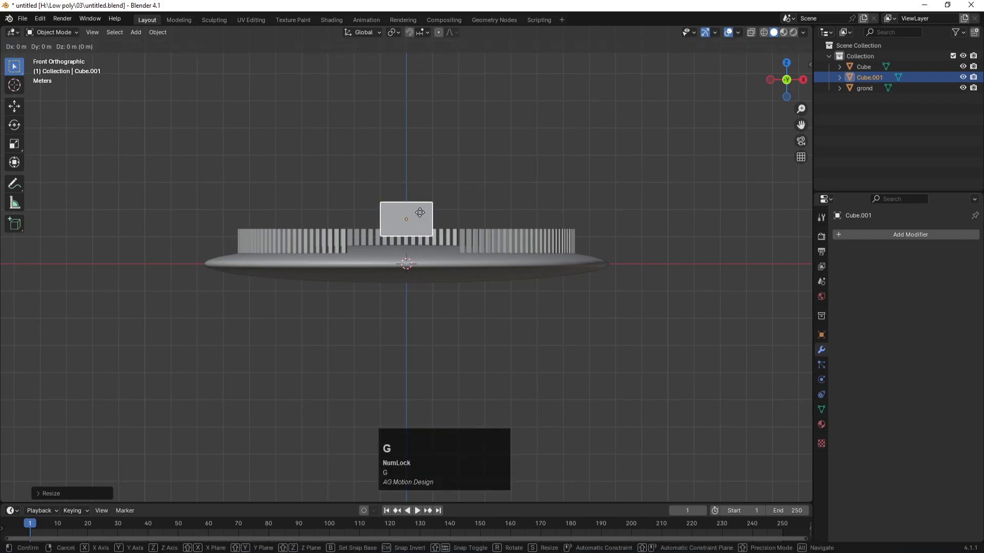
pyautogui.press('z')
pyautogui.click(422, 224)
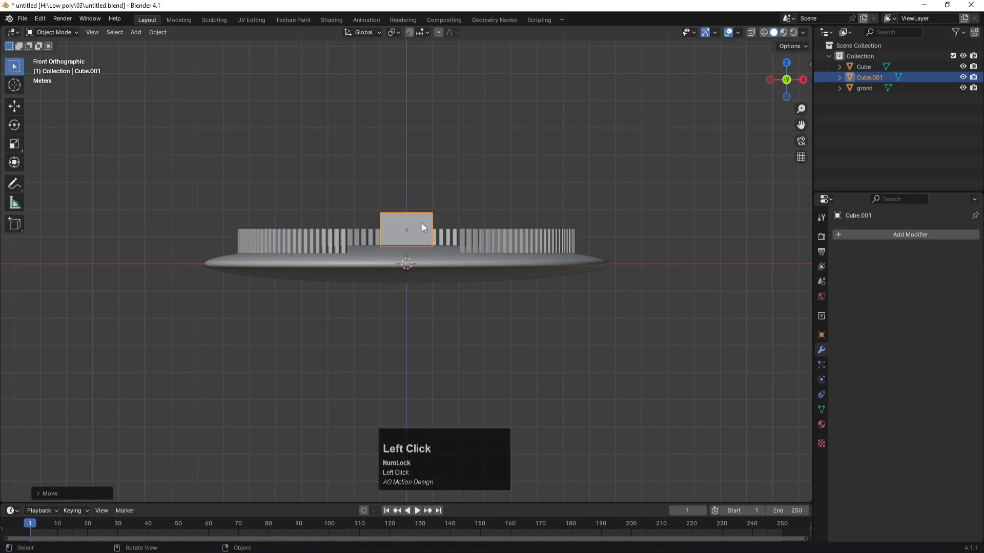
# Stretch the central block about 5.4 times along X in see-through top view.
pyautogui.press('KP_7')
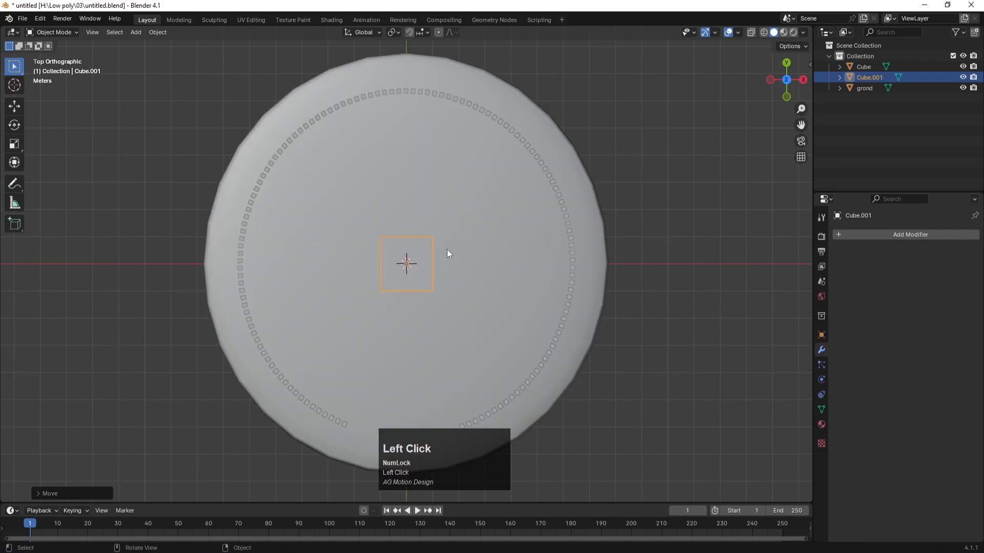
pyautogui.hotkey('alt', 'z')
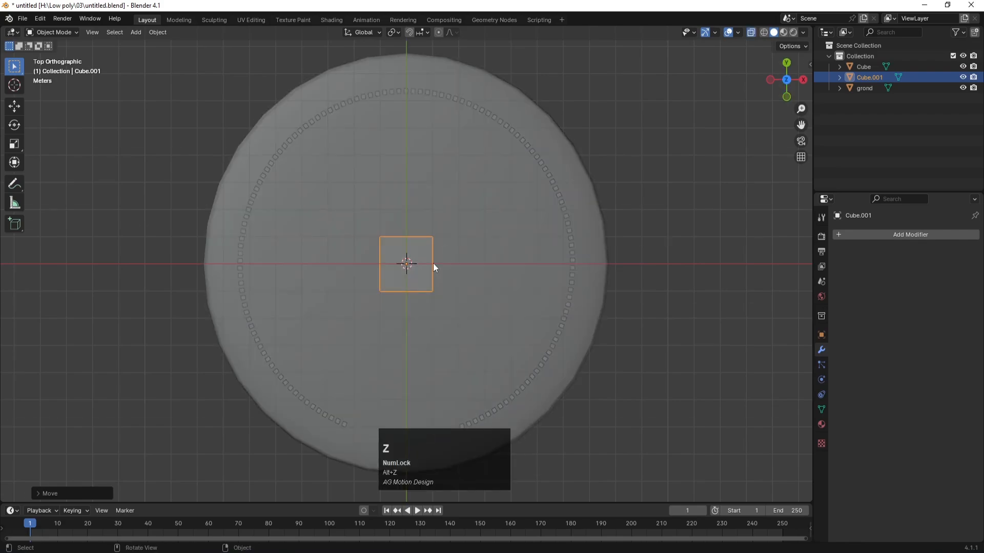
pyautogui.press('s')
pyautogui.press('x')
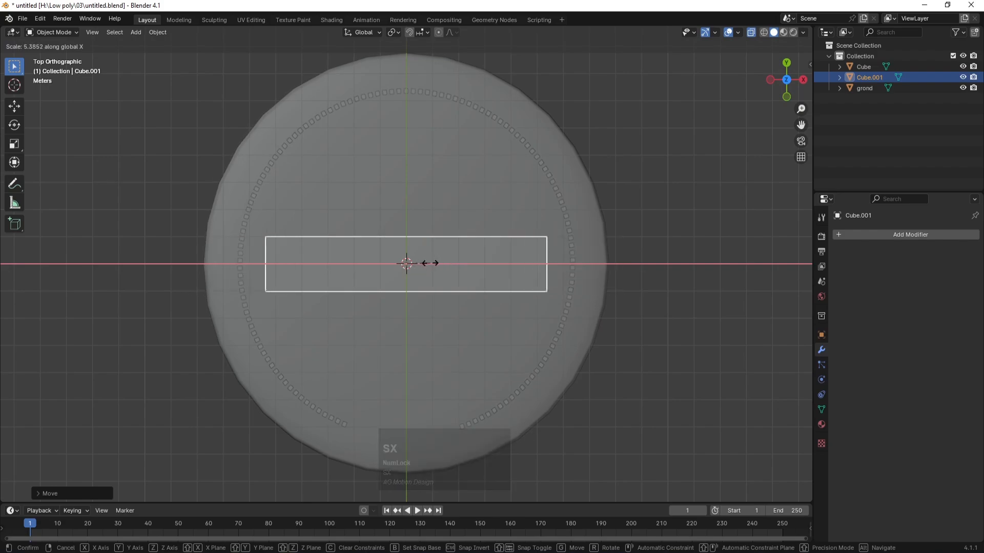
pyautogui.click(431, 267)
# Widen the central block along Y into a large rectangle, narrow it slightly along X to fit inside the fence, and turn X-ray off.
pyautogui.press('s')
pyautogui.press('y')
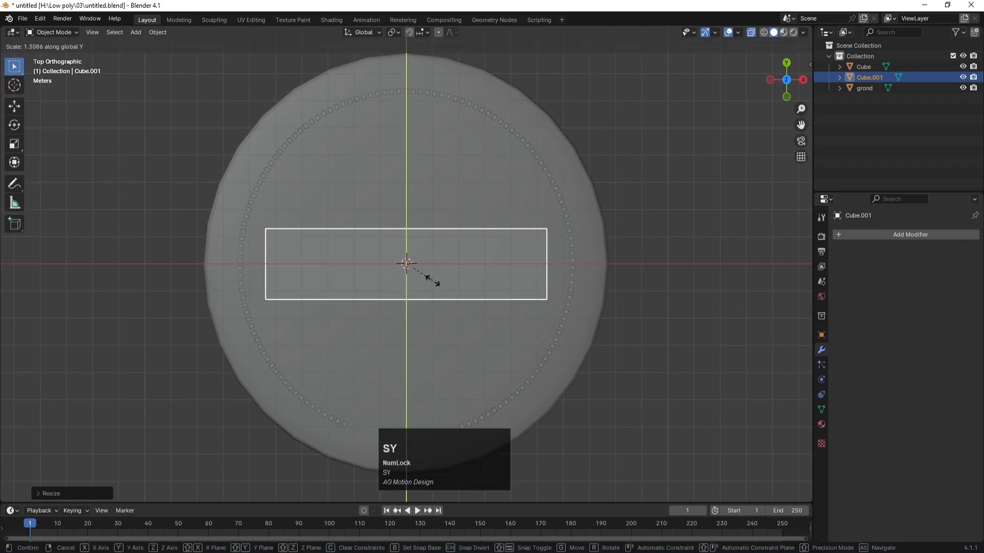
pyautogui.click(424, 337)
pyautogui.press('s')
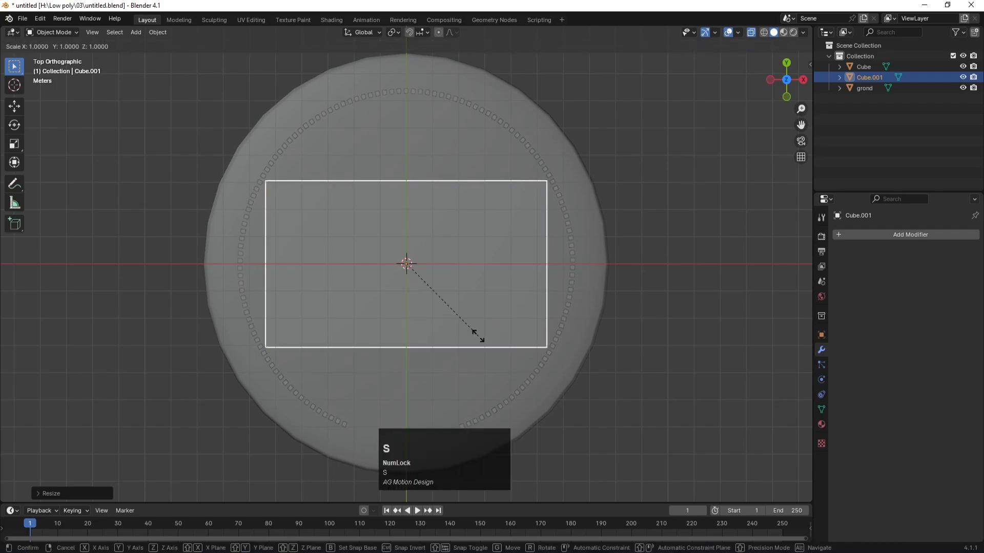
pyautogui.press('x')
pyautogui.click(463, 336)
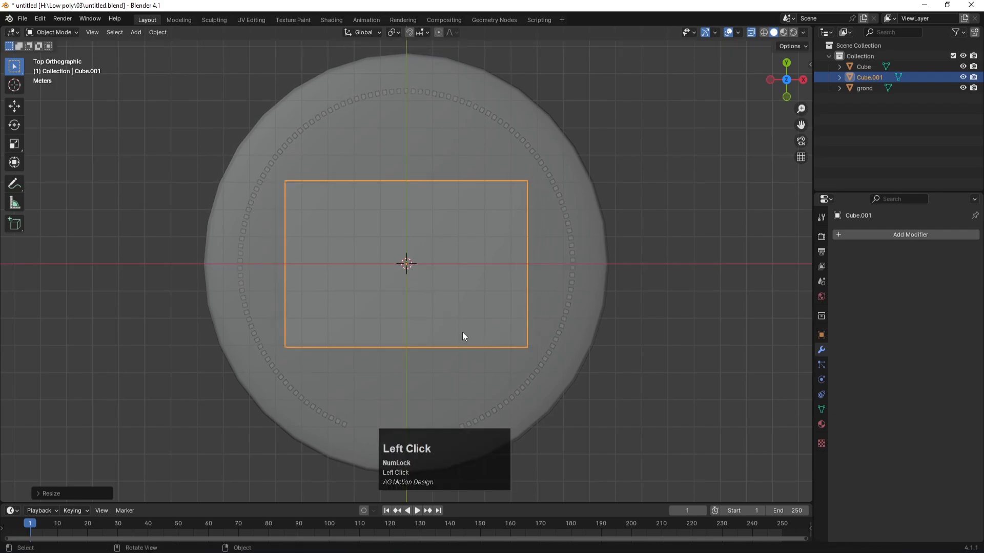
pyautogui.moveTo(583, 334); pyautogui.dragTo(555, 290, button='middle')
pyautogui.hotkey('alt', 'z')
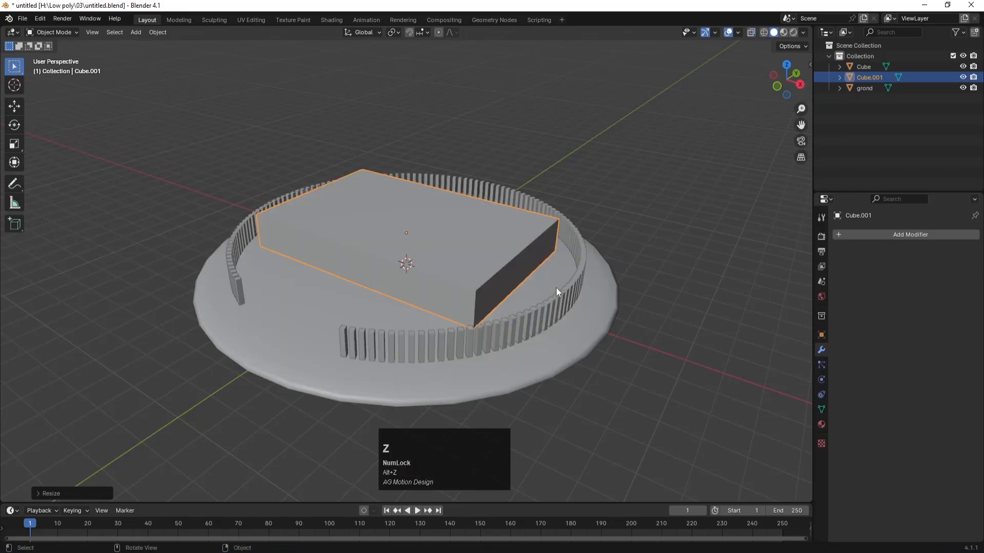
pyautogui.click(653, 180)
# Lower the rectangular block slightly along Z in see-through front view so its base sinks into the ground disc.
pyautogui.moveTo(420, 306); pyautogui.dragTo(365, 247, button='middle')
pyautogui.click(366, 244)
pyautogui.press('KP_1')
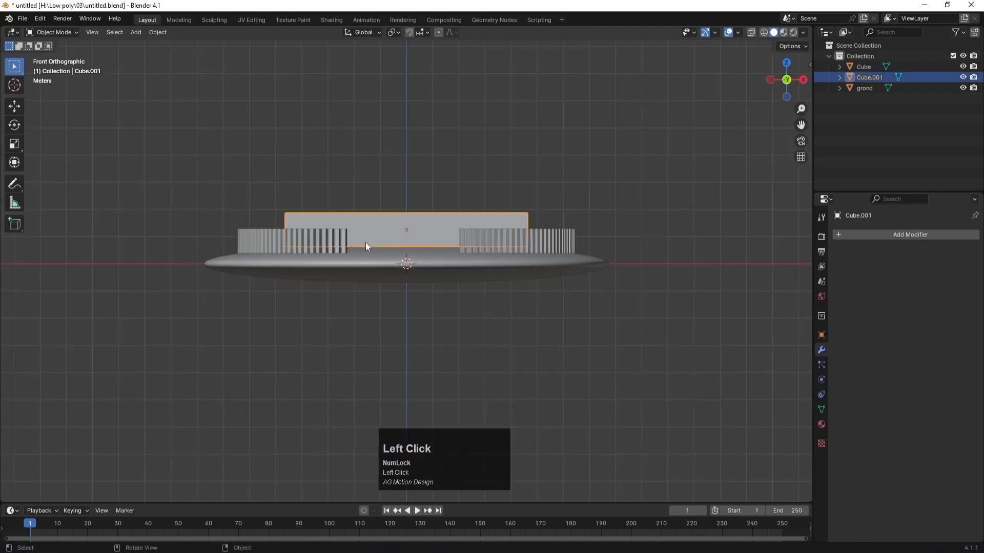
pyautogui.hotkey('alt', 'z')
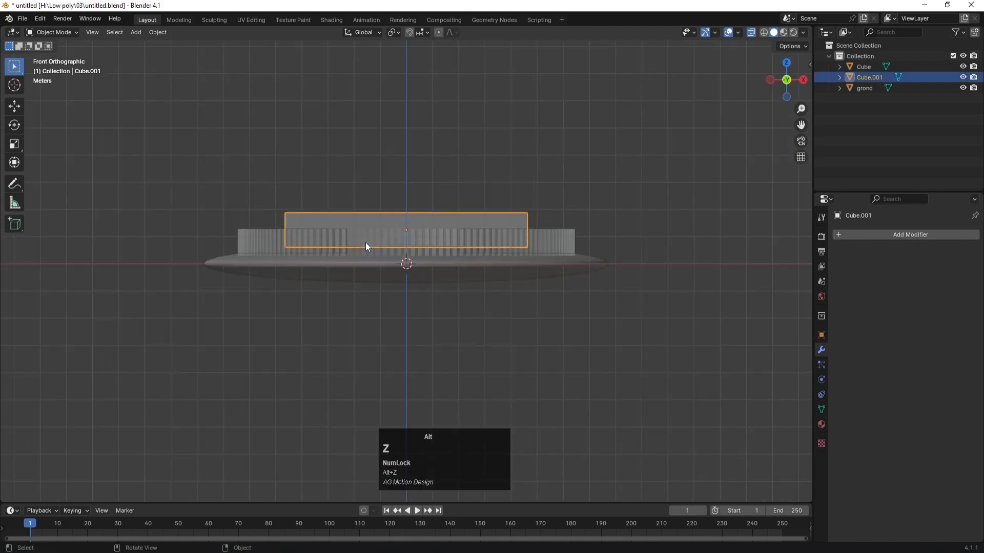
pyautogui.press('g')
pyautogui.press('z')
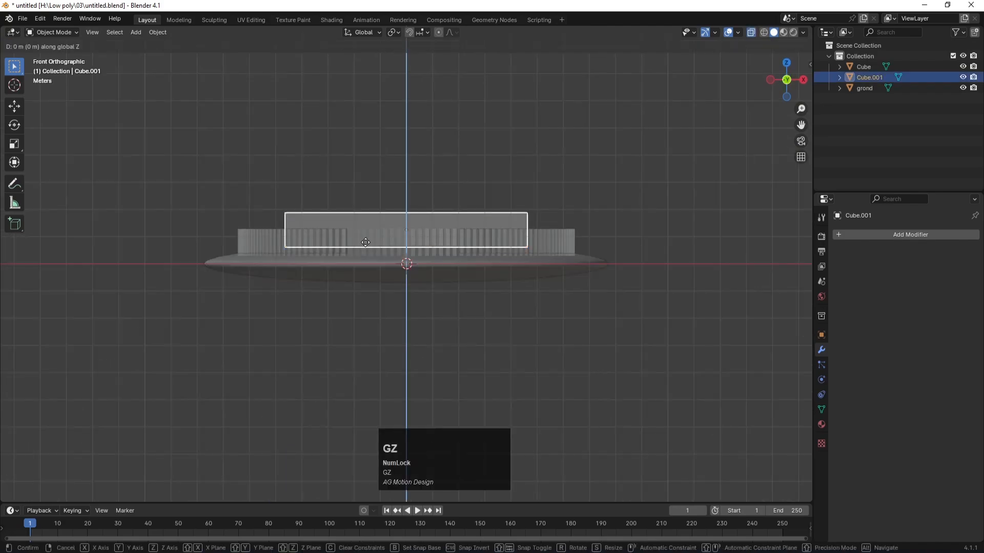
pyautogui.click(363, 254)
# Turn X-ray off, raise the rectangular block about 0.28 m along Z, and deselect it.
pyautogui.moveTo(363, 253); pyautogui.dragTo(370, 208, button='middle')
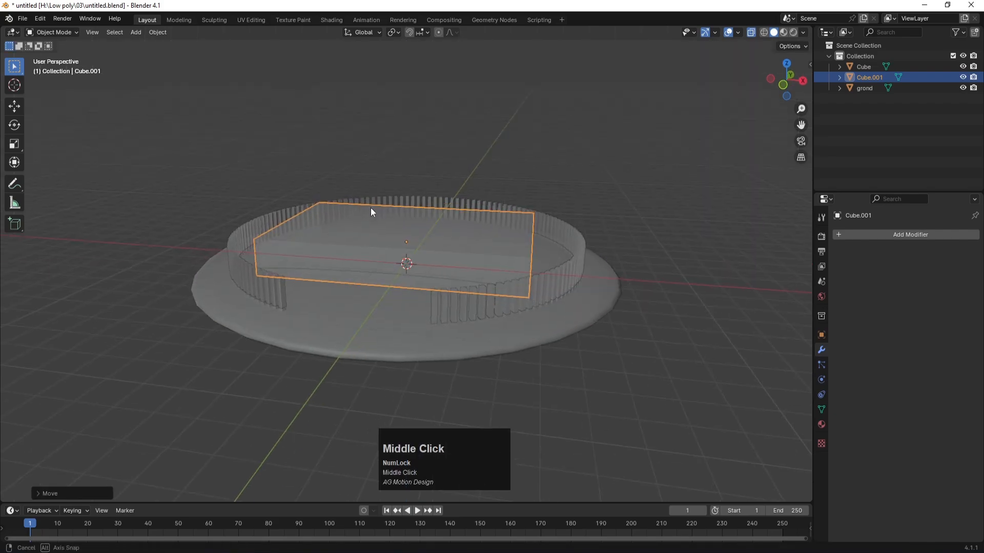
pyautogui.scroll(4, 402, 340)
pyautogui.scroll(-3, 404, 345)
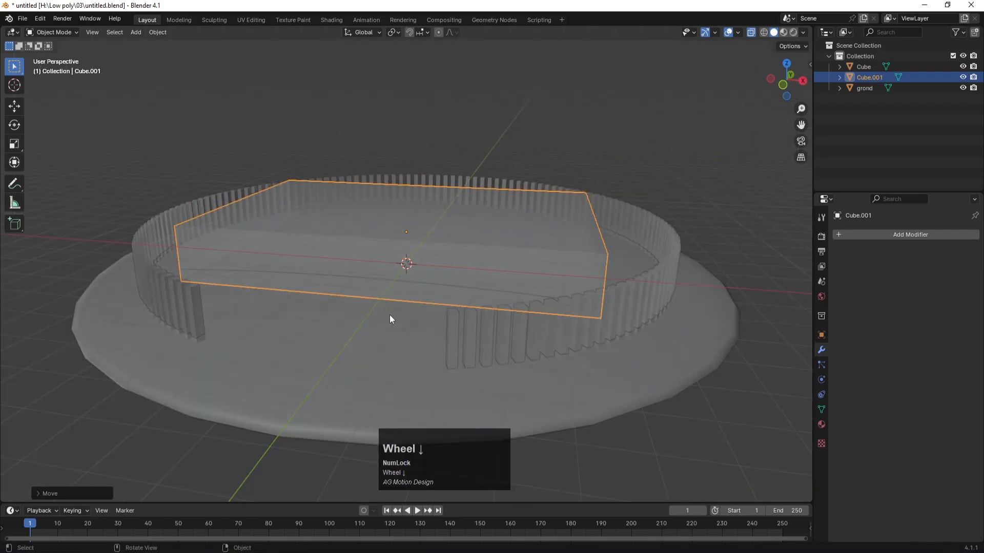
pyautogui.hotkey('alt', 'z')
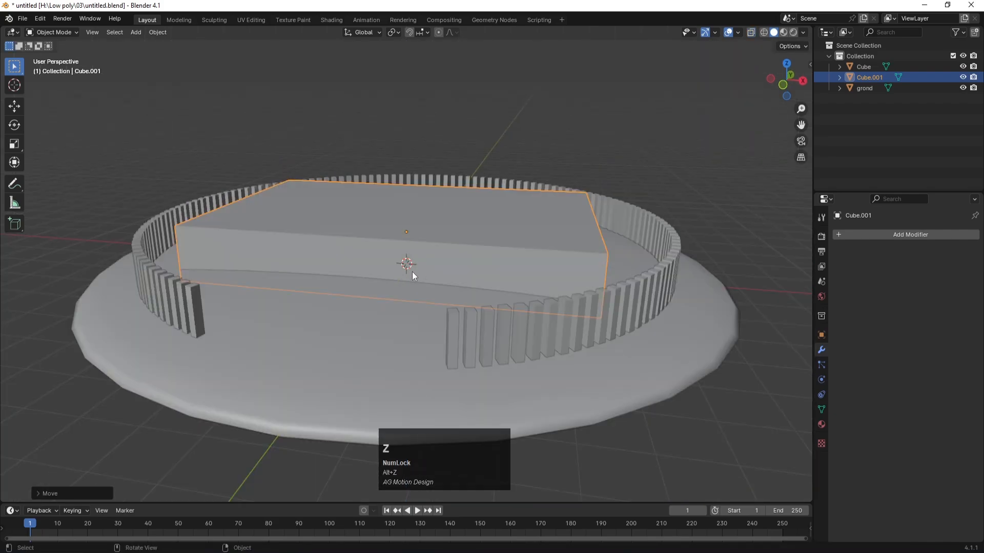
pyautogui.moveTo(413, 275); pyautogui.dragTo(434, 284, button='middle')
pyautogui.press('g')
pyautogui.press('z')
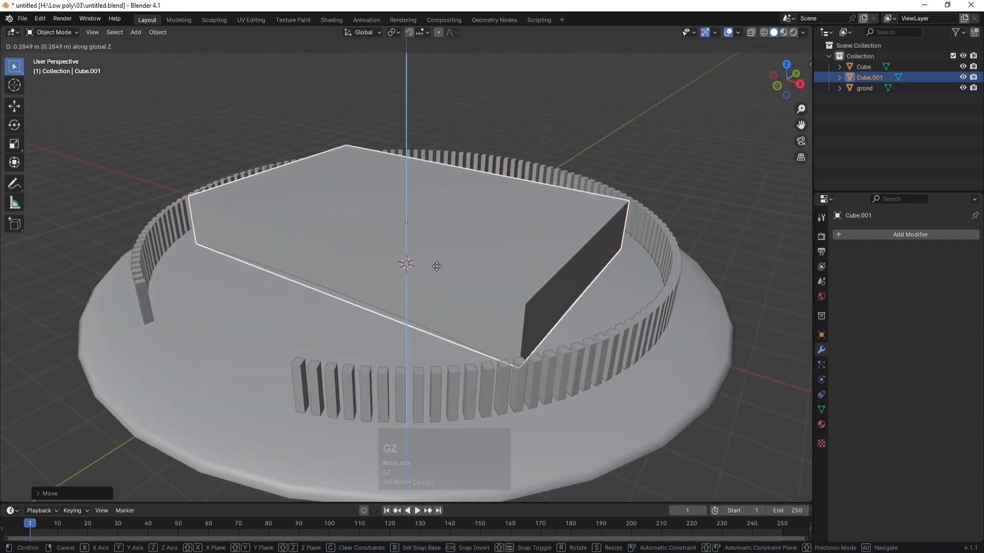
pyautogui.click(437, 267)
pyautogui.scroll(-4, 461, 277)
pyautogui.click(567, 234)
pyautogui.moveTo(566, 233); pyautogui.dragTo(531, 271, button='middle')
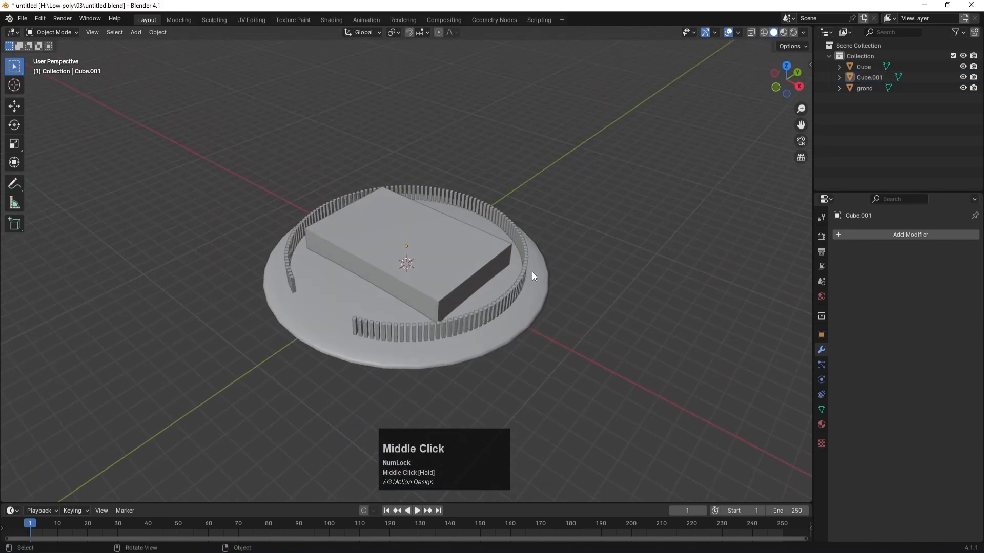
# Set the viewport shading colour to Random and enable Cavity.
pyautogui.click(803, 32)
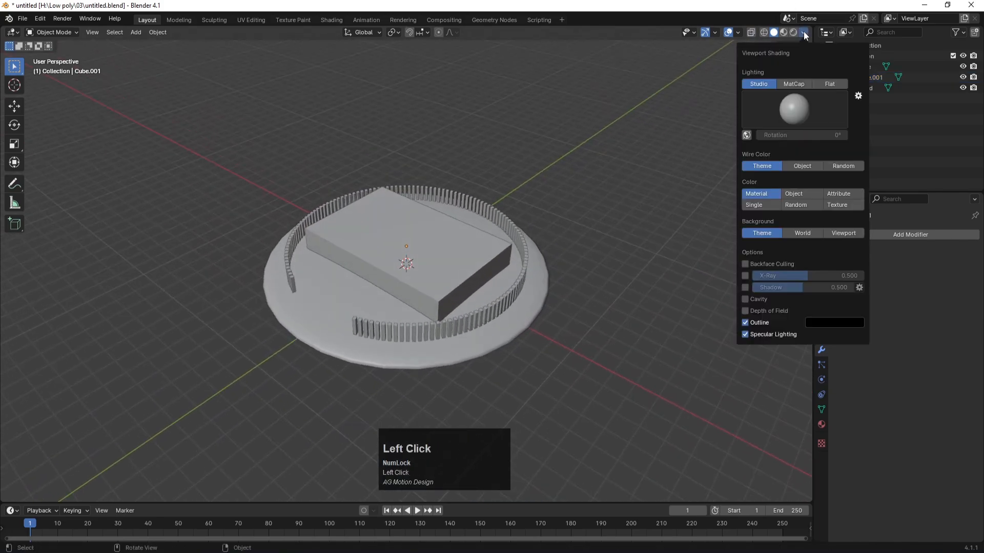
pyautogui.click(802, 205)
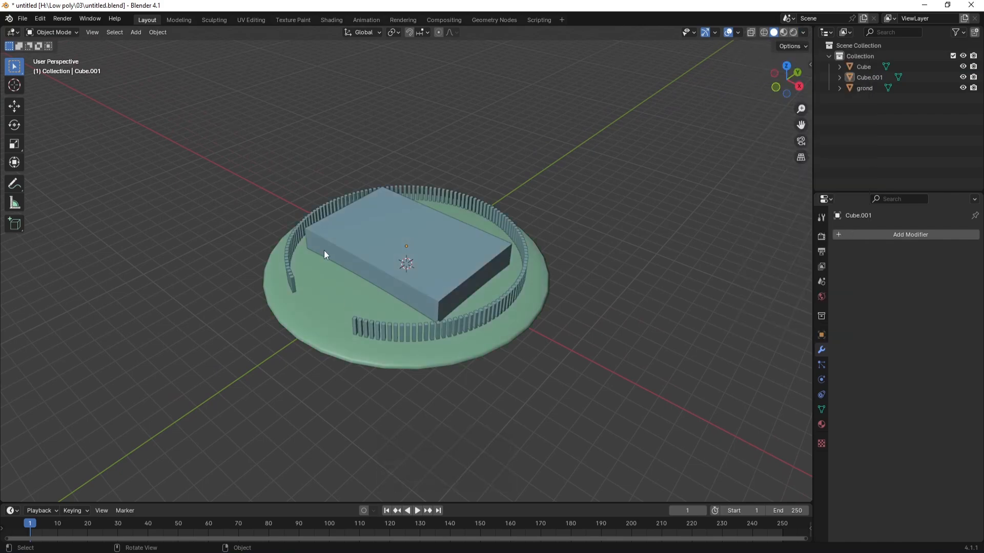
pyautogui.scroll(3, 324, 250)
pyautogui.click(803, 33)
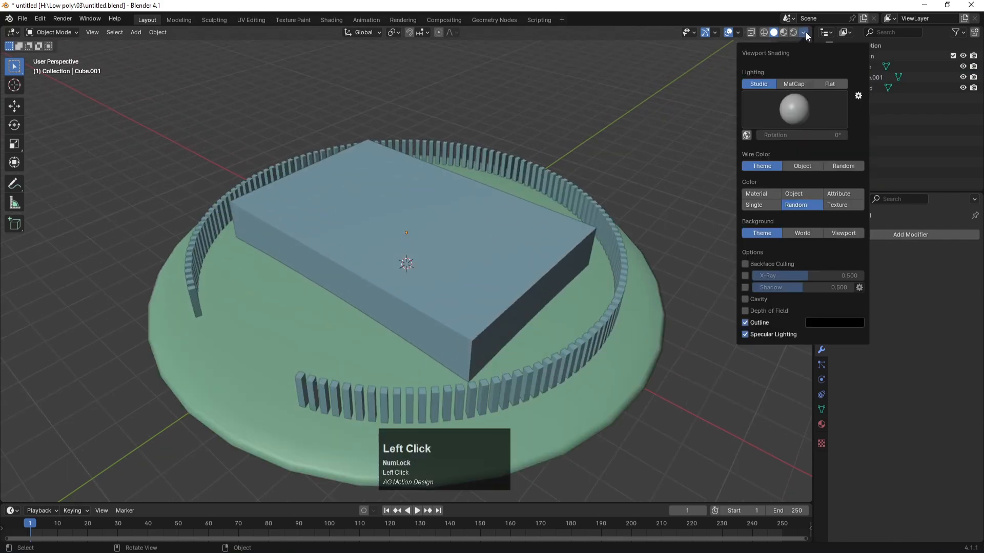
pyautogui.click(745, 300)
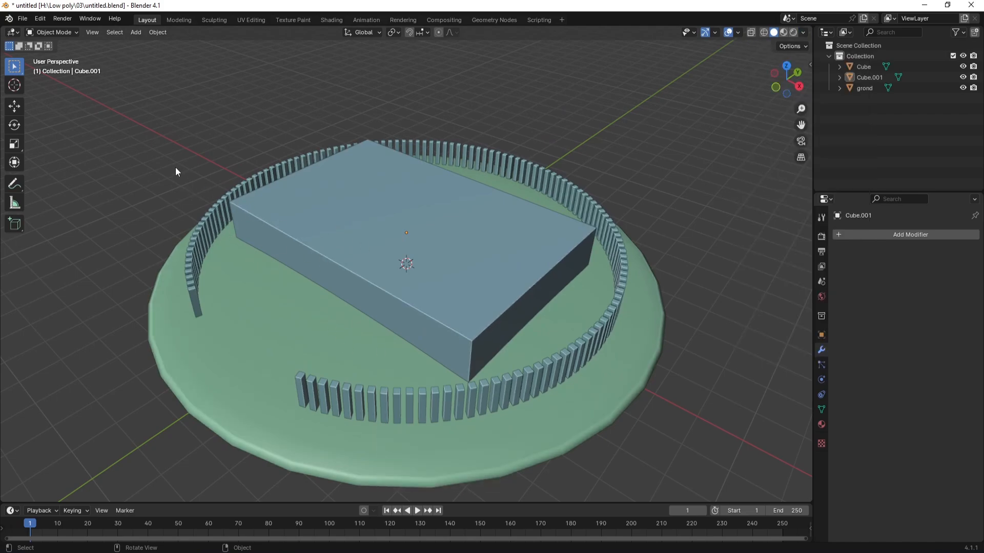
pyautogui.moveTo(177, 171); pyautogui.dragTo(183, 152, button='middle')
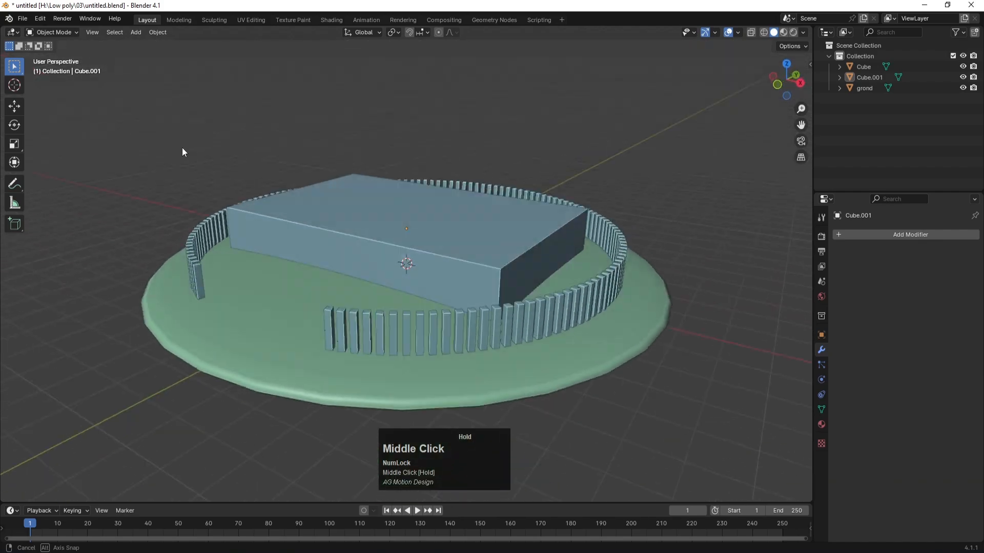
# Move the rectangular block out of the existing collection to the root level of the Scene Collection.
pyautogui.scroll(-2, 327, 246)
pyautogui.scroll(2, 326, 246)
pyautogui.scroll(-1, 353, 256)
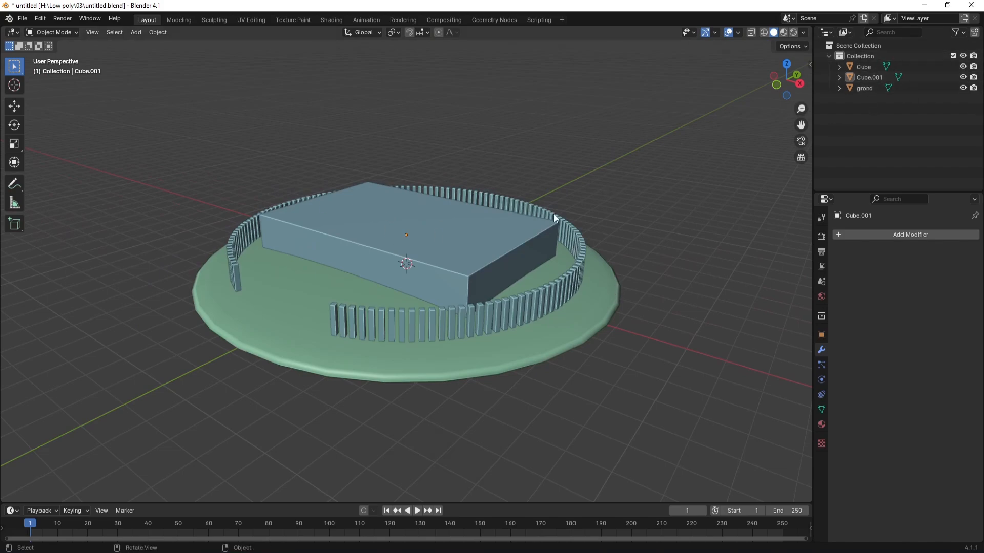
pyautogui.click(460, 251)
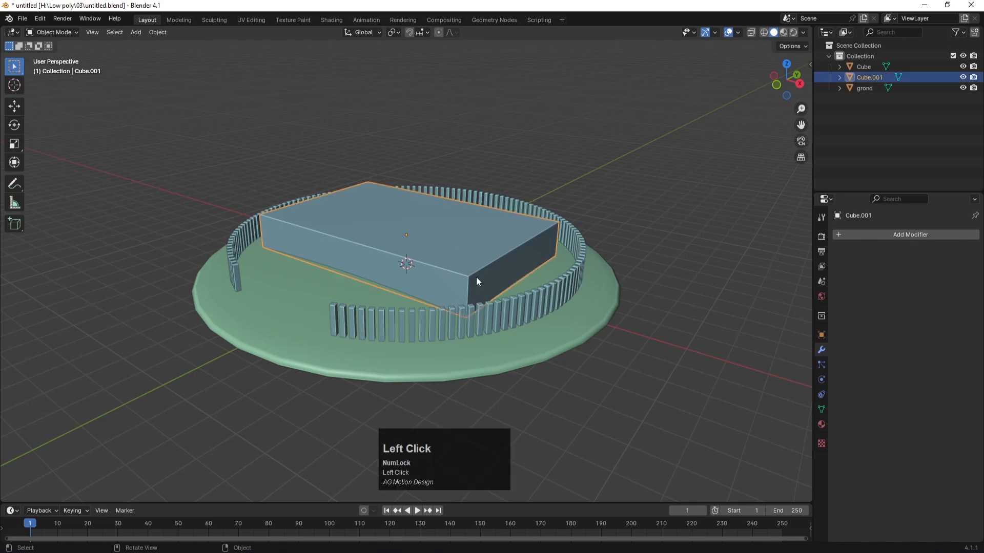
pyautogui.moveTo(859, 73); pyautogui.dragTo(855, 100)
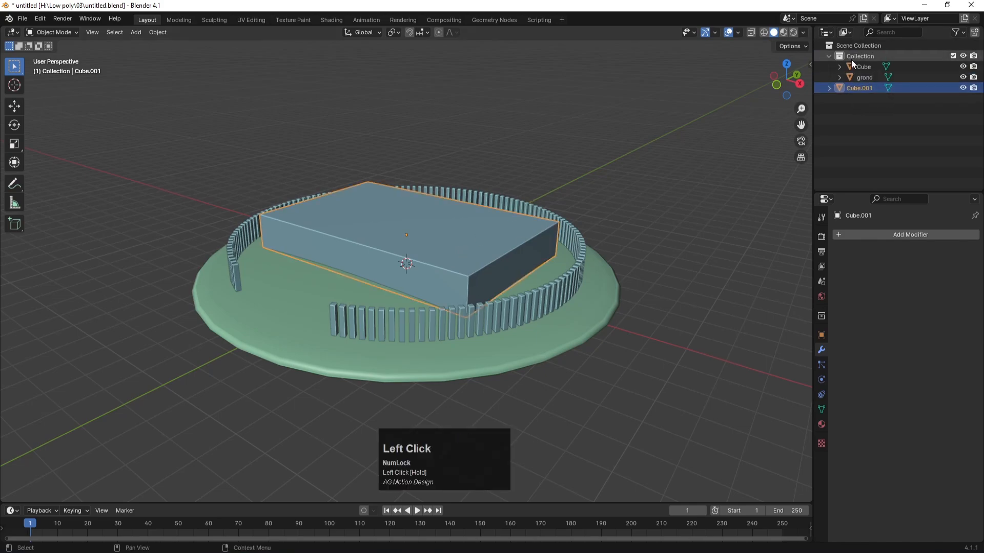
# Rename the collection holding the disc and fence as grond, collapse it, and toggle it off and on in the view layer.
pyautogui.doubleClick(850, 57)
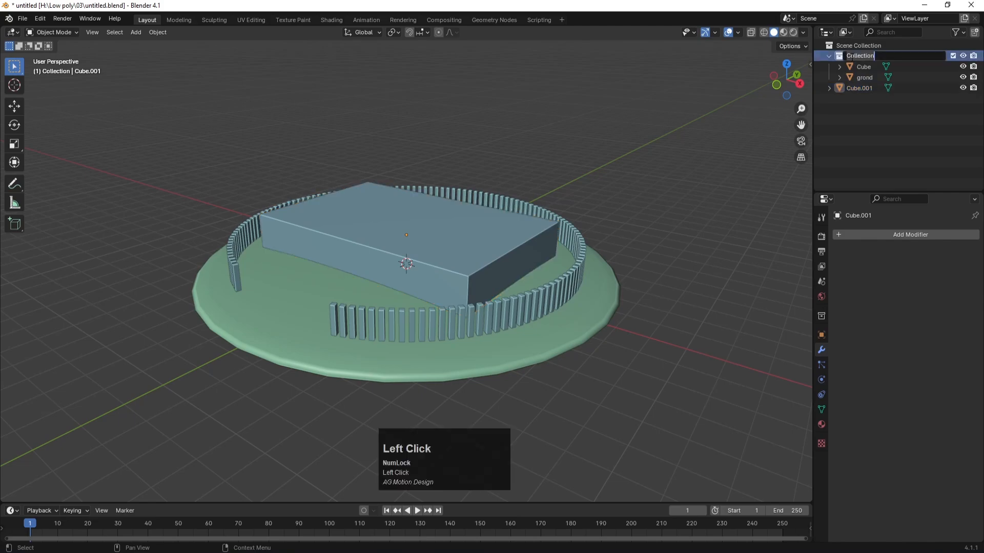
pyautogui.write('grond')
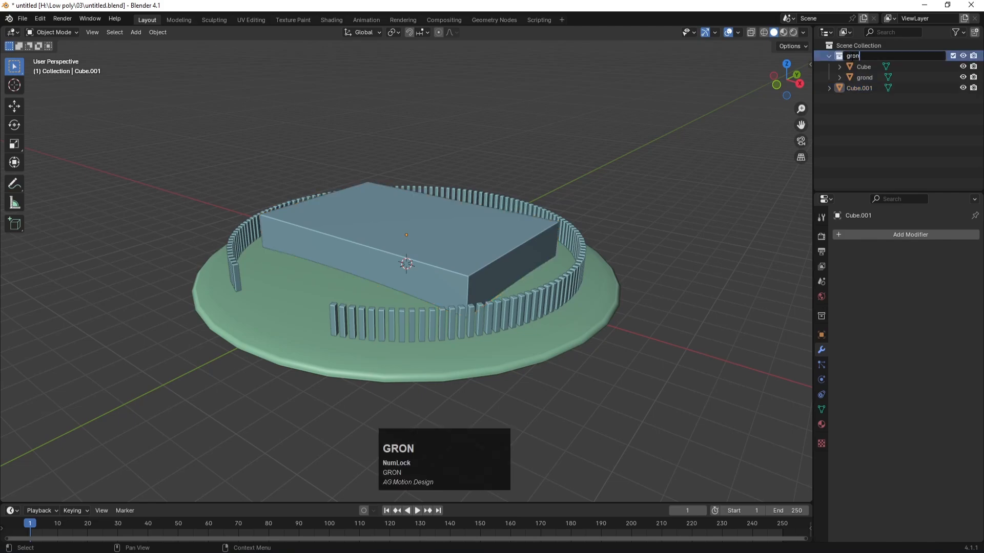
pyautogui.press('Return')
pyautogui.click(828, 56)
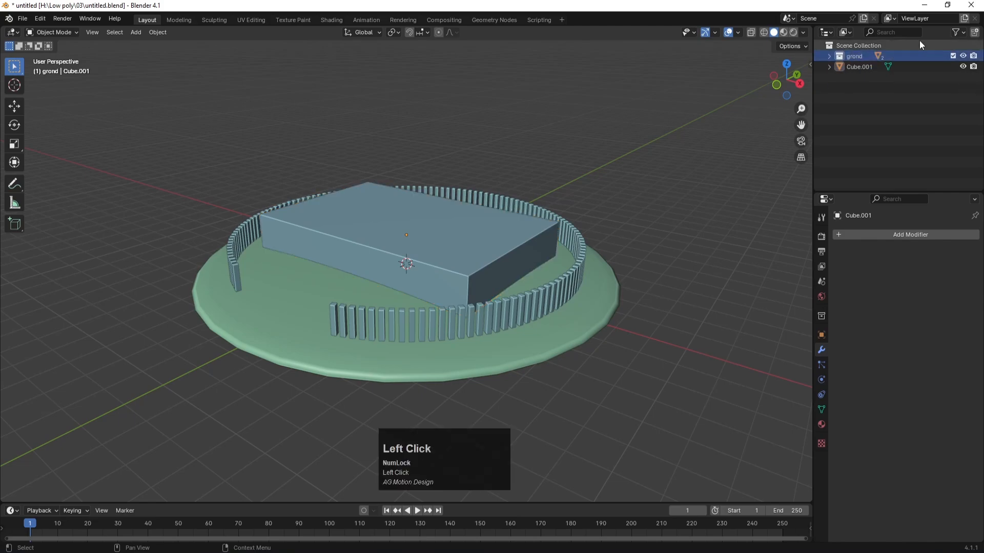
pyautogui.click(953, 55)
pyautogui.click(953, 56)
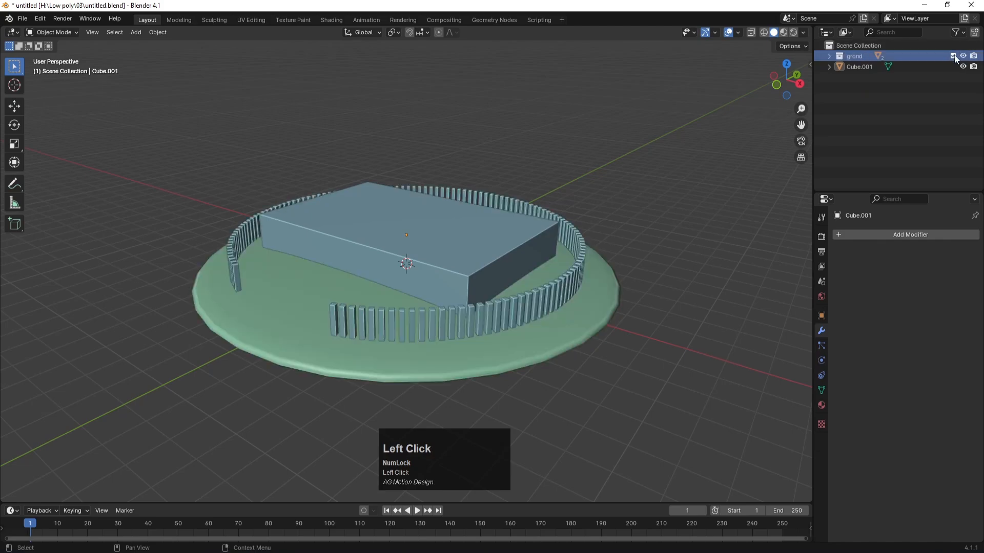
# Create a new collection in the scene root and name it house.
pyautogui.click(866, 66)
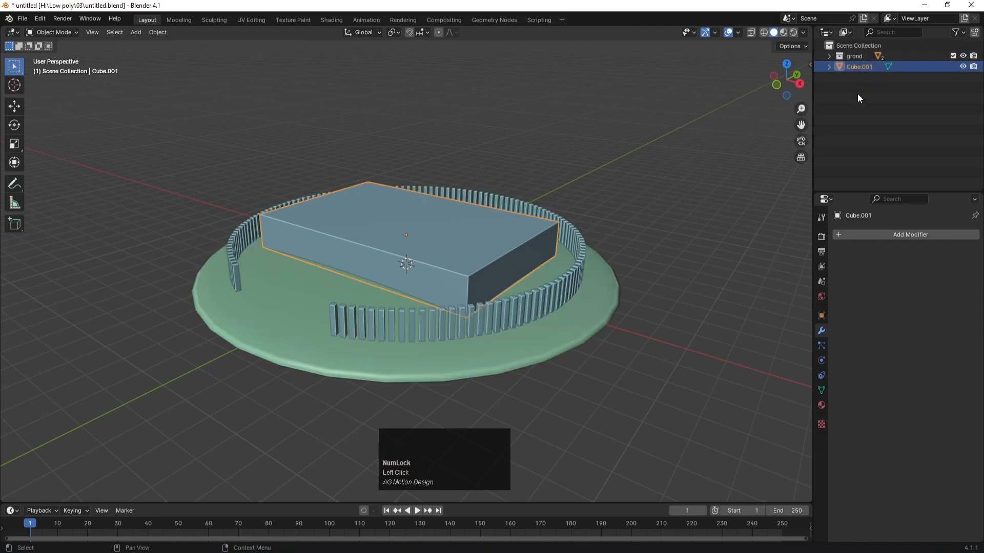
pyautogui.rightClick(854, 69)
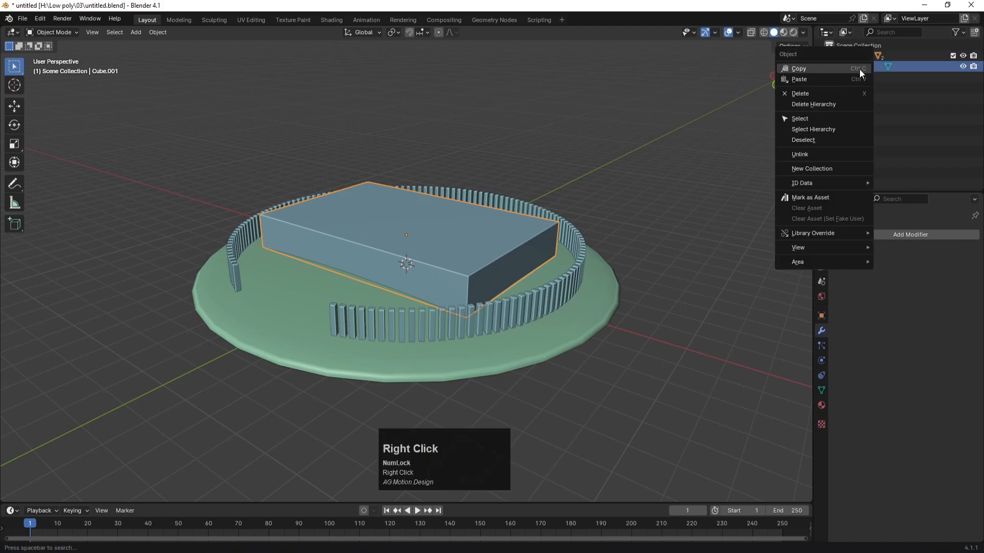
pyautogui.click(807, 167)
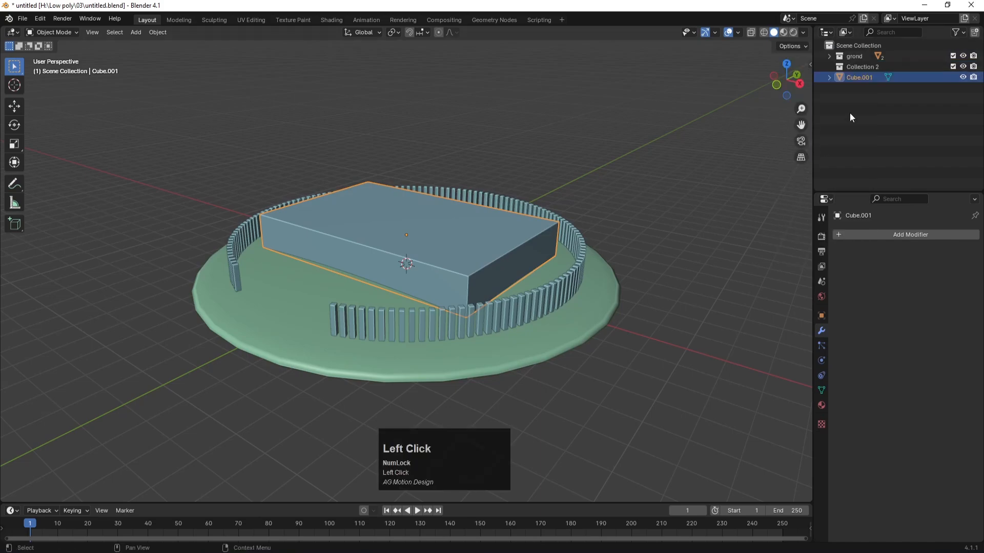
pyautogui.doubleClick(860, 69)
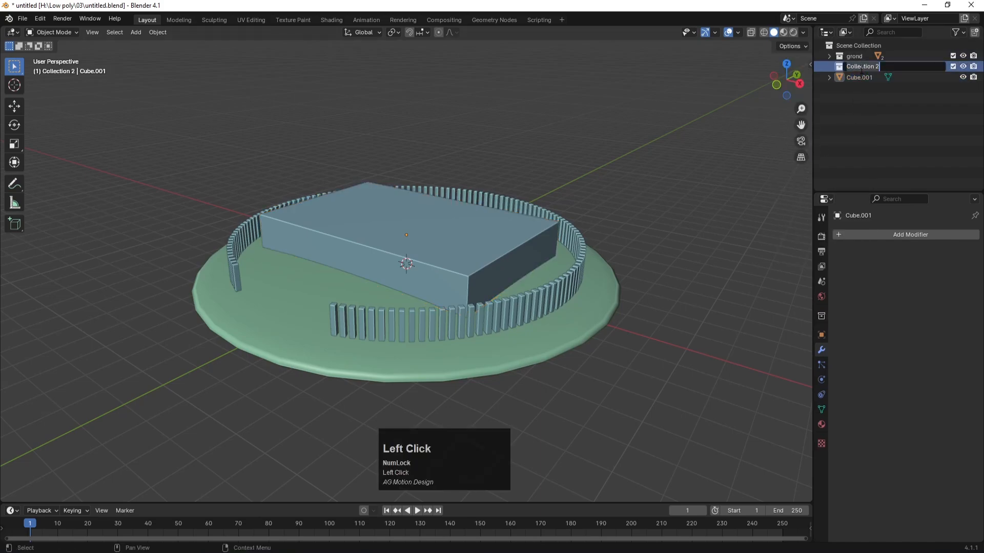
pyautogui.hotkey('ctrl', 'a')
pyautogui.write('house')
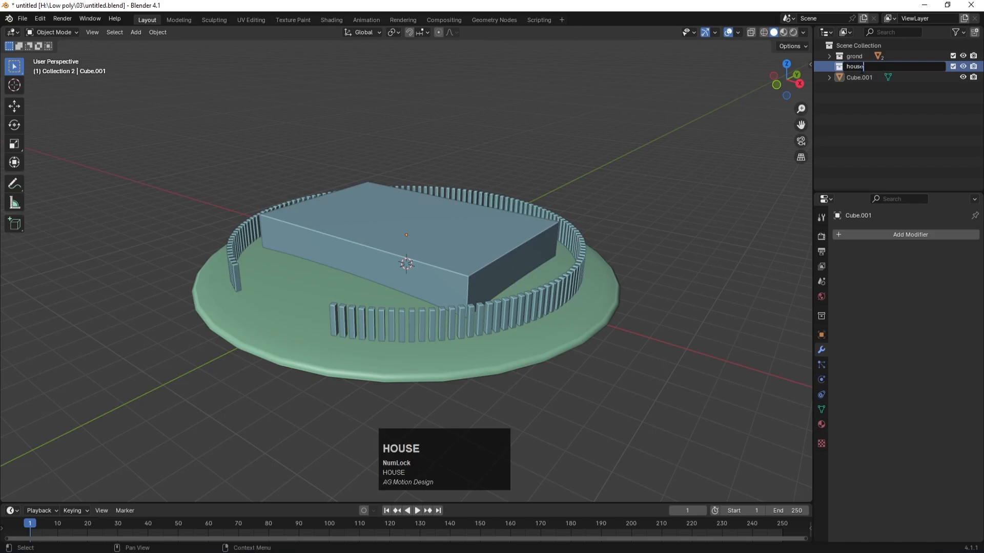
pyautogui.press('Return')
# Move the rectangular block into the house collection, toggle that collection off and on, and collapse it.
pyautogui.moveTo(861, 77); pyautogui.dragTo(859, 66)
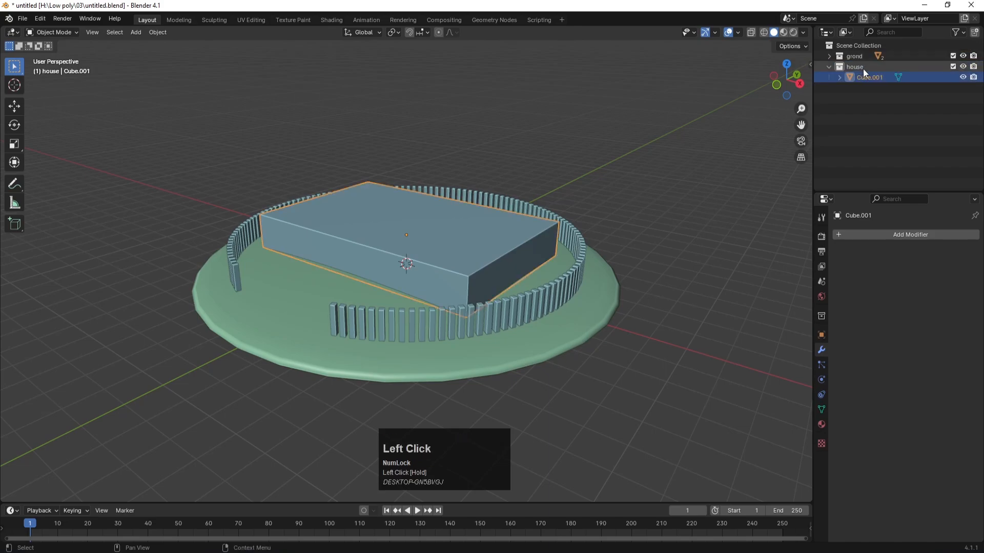
pyautogui.click(862, 67)
pyautogui.click(952, 66)
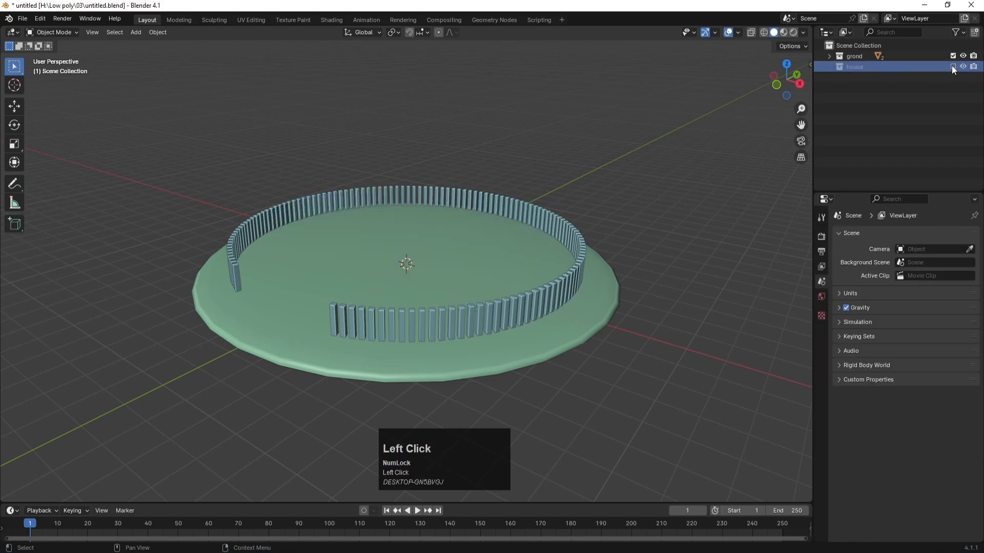
pyautogui.click(952, 66)
pyautogui.click(826, 67)
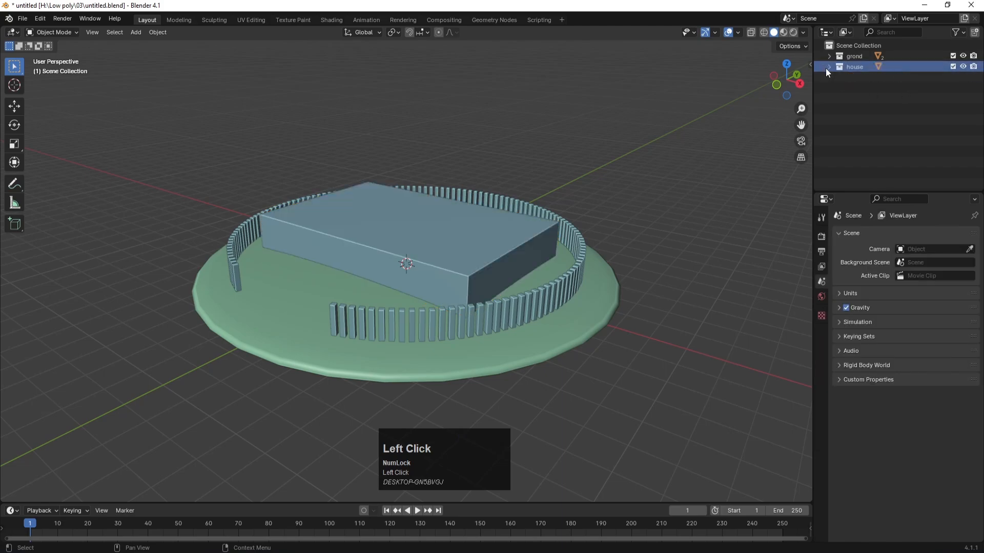
# Create another new collection in the scene root and name it stairs.
pyautogui.click(847, 91)
pyautogui.rightClick(865, 113)
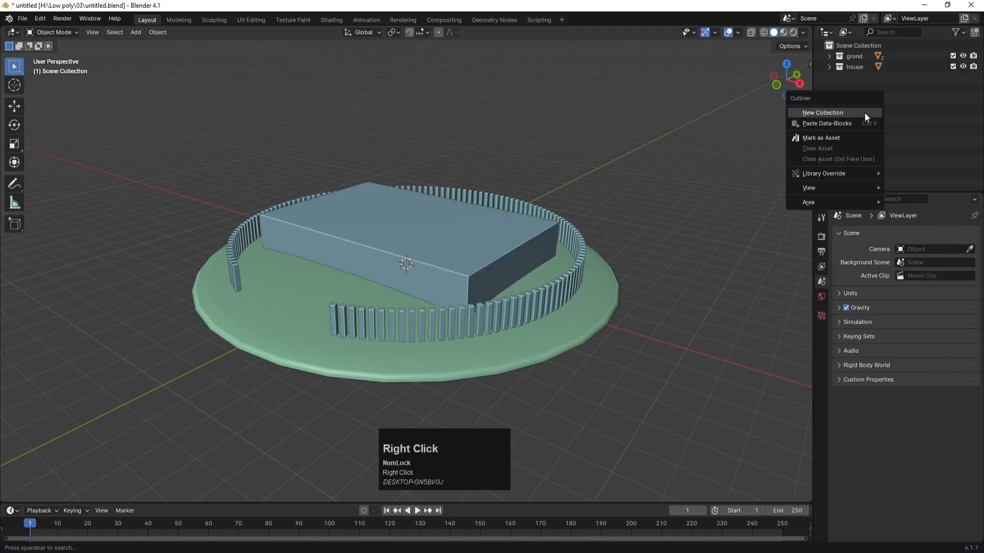
pyautogui.click(856, 113)
pyautogui.doubleClick(862, 78)
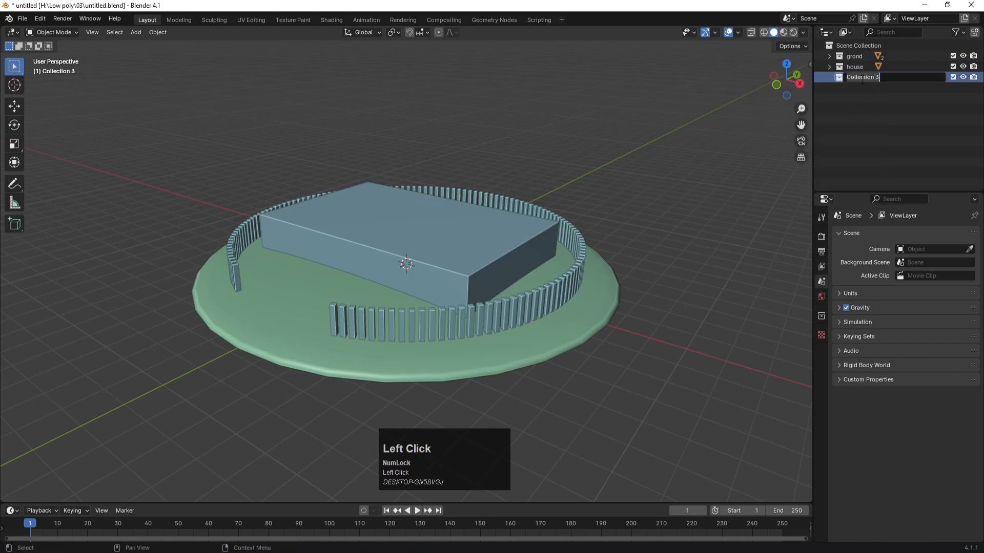
pyautogui.write('stairs')
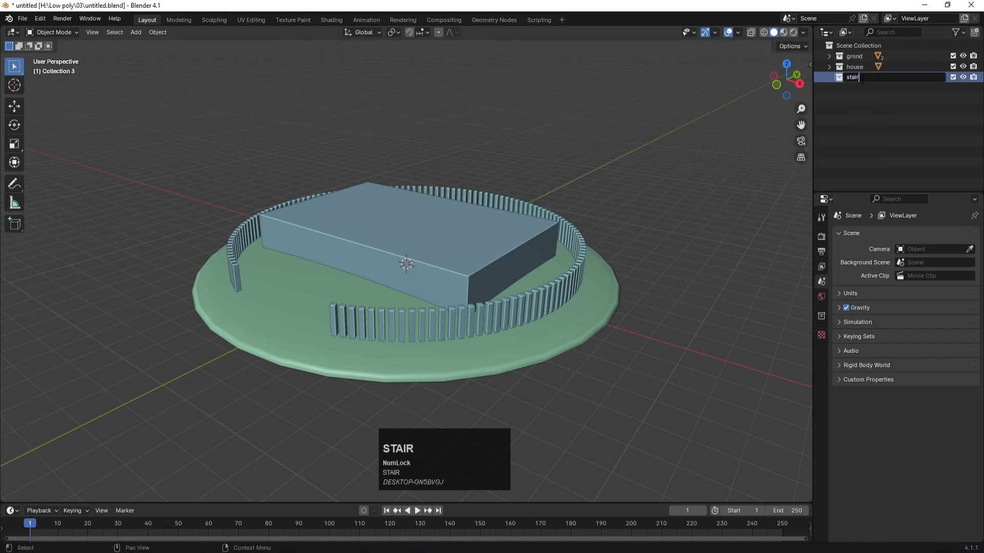
pyautogui.press('Return')
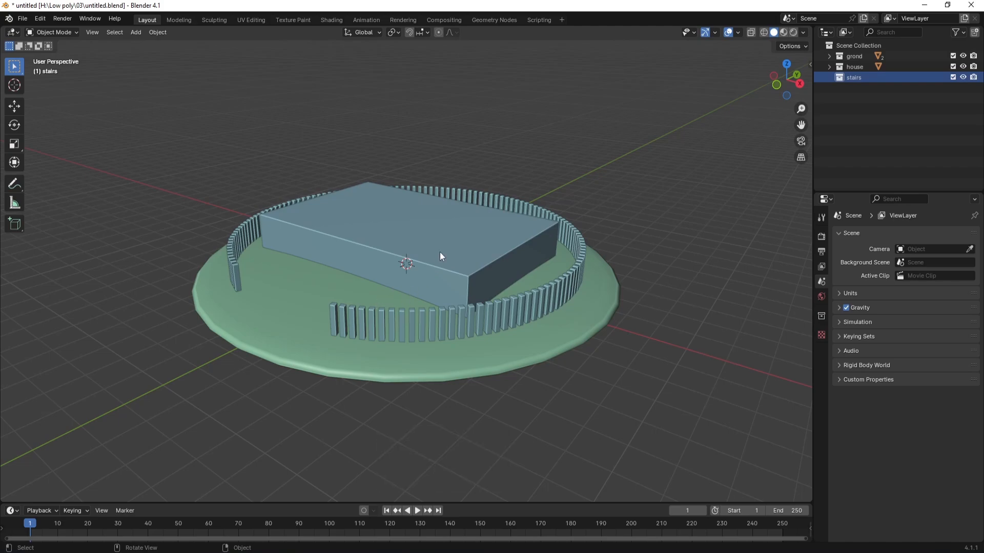
# Add a cube in the stairs collection and move it in right view above and in front of the rectangular block.
pyautogui.click(419, 125)
pyautogui.hotkey('shift', 'a')
pyautogui.moveTo(419, 124)
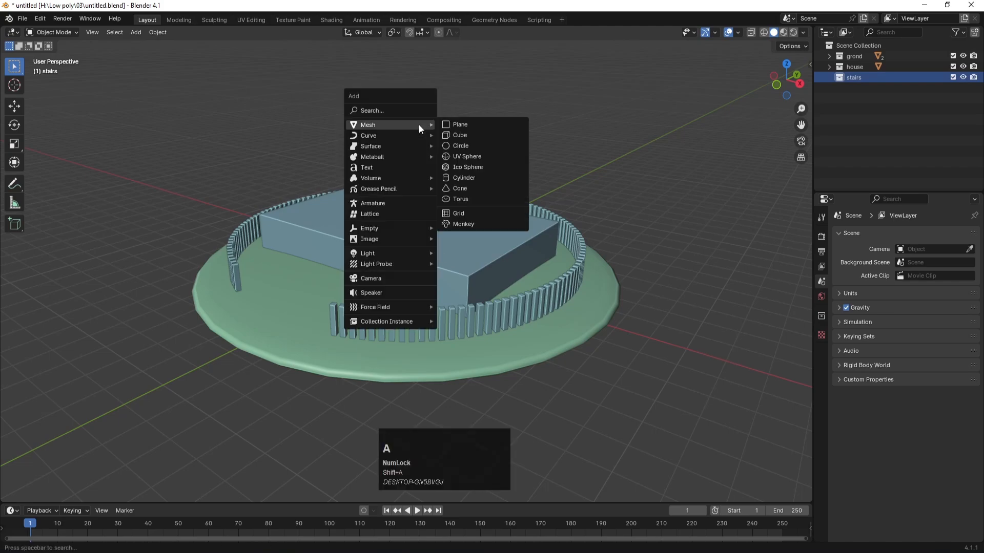
pyautogui.click(457, 131)
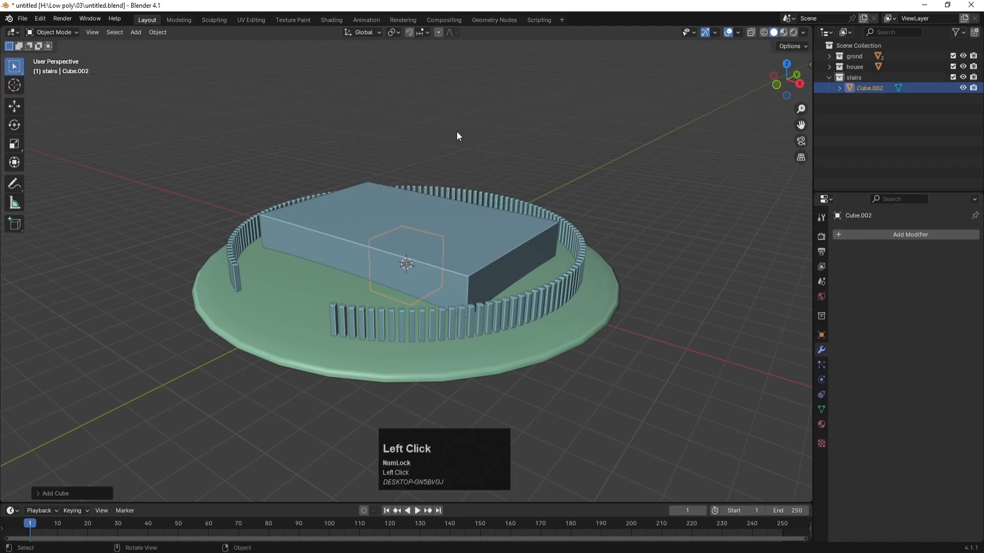
pyautogui.press('KP_1')
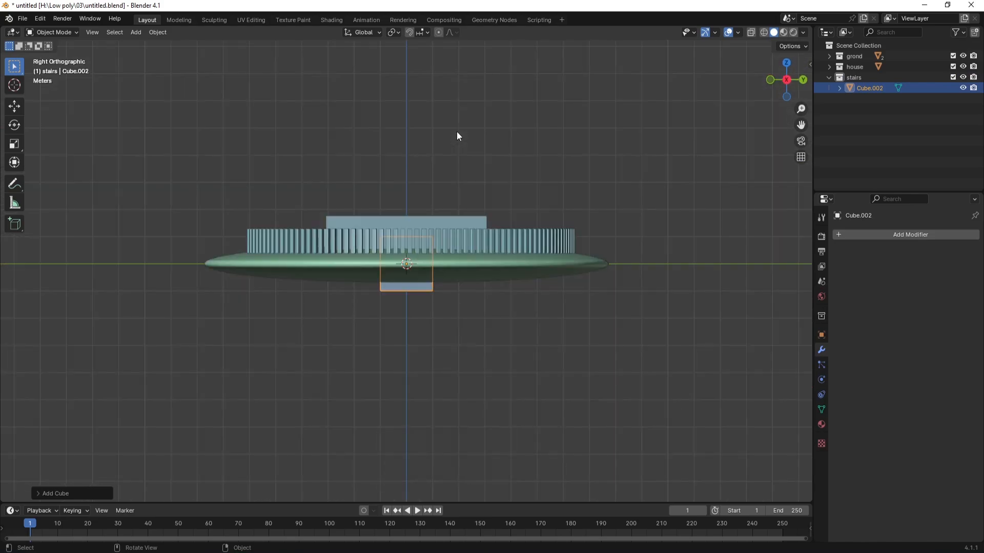
pyautogui.press('KP_3')
pyautogui.press('g')
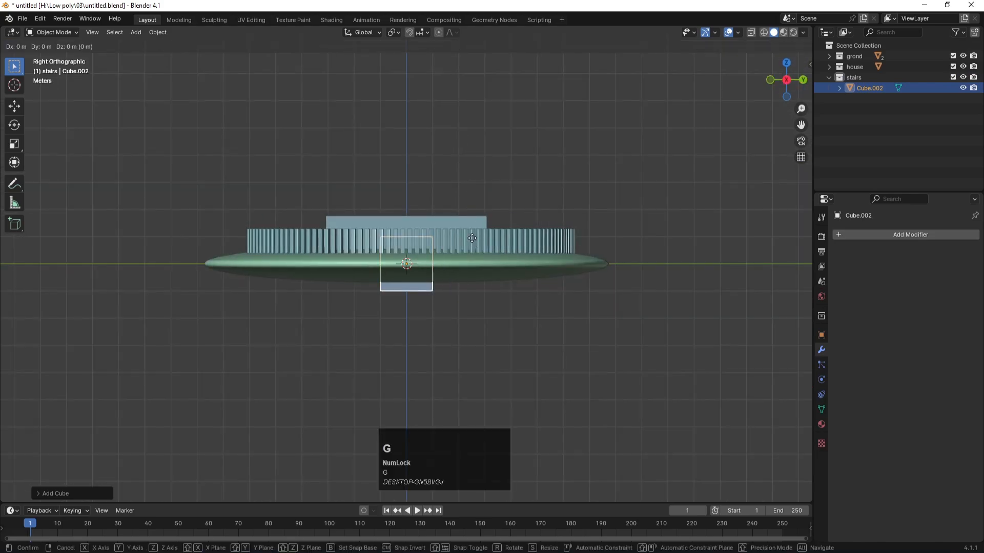
pyautogui.click(362, 158)
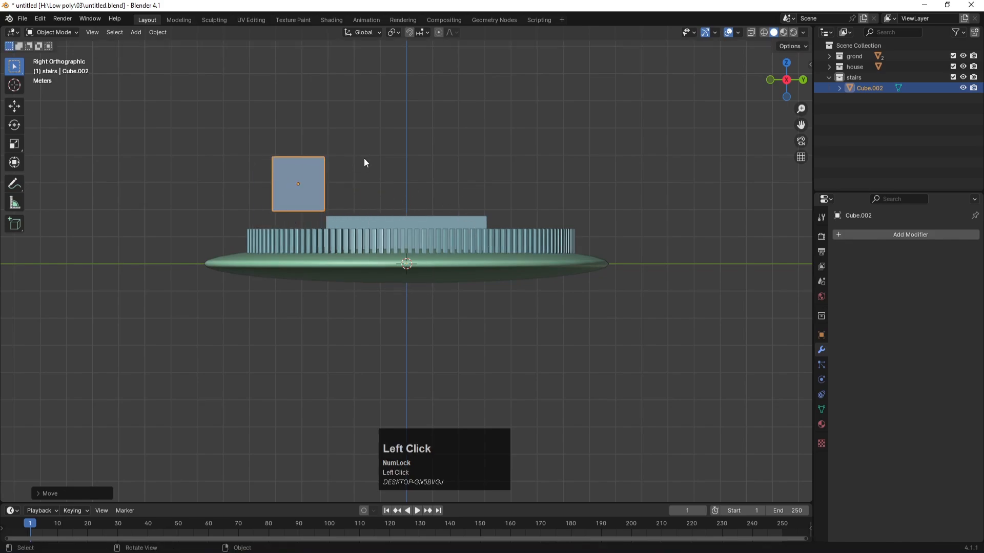
# Exclude the grond collection from the view layer and scale the new cube down in right view to under a fifth of its size.
pyautogui.moveTo(374, 159); pyautogui.dragTo(423, 211, button='middle')
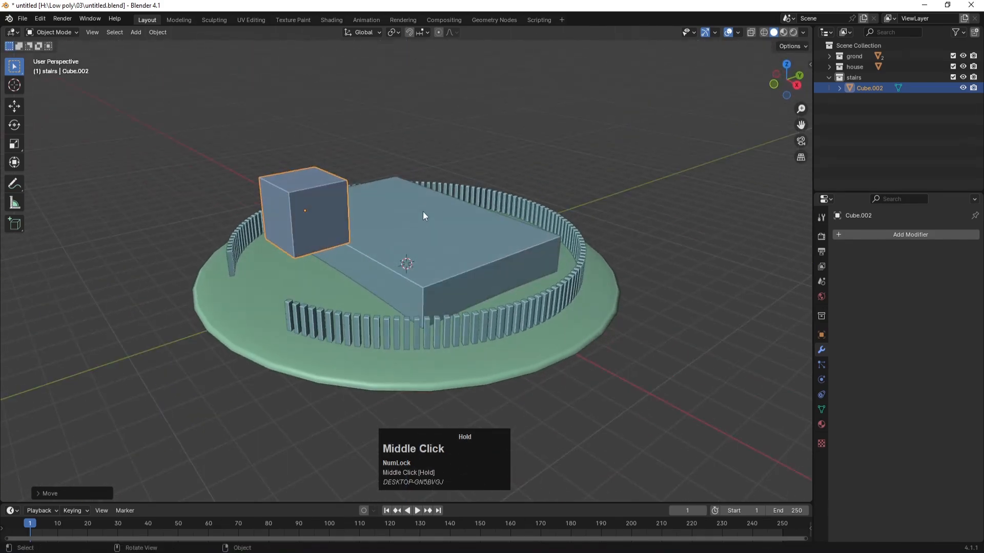
pyautogui.press('KP_3')
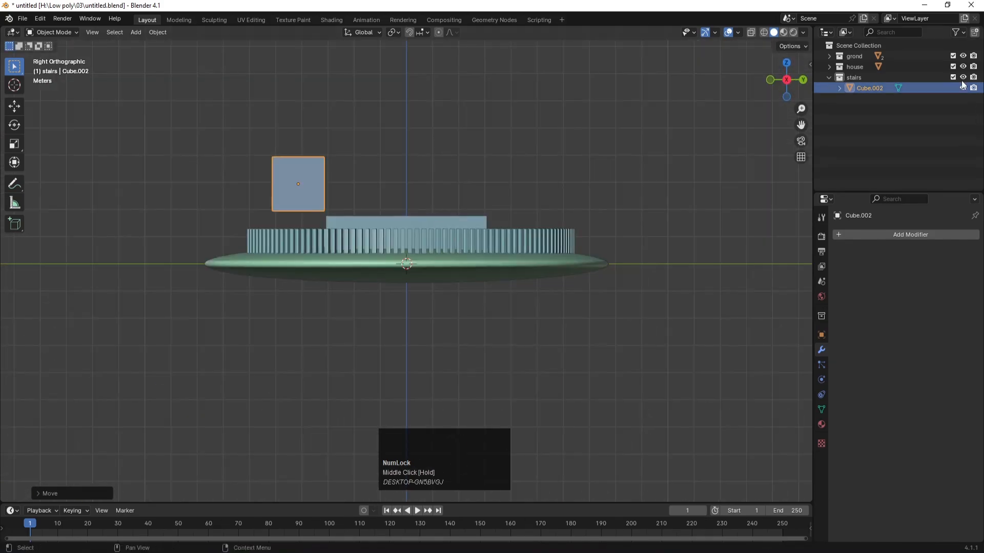
pyautogui.click(953, 56)
pyautogui.scroll(1, 332, 161)
pyautogui.scroll(2, 332, 160)
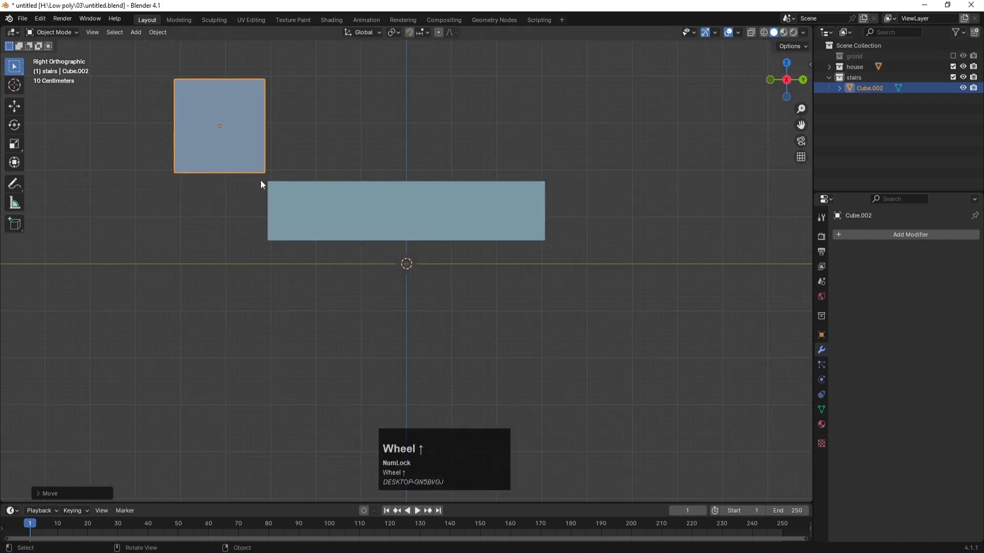
pyautogui.keyDown('shift'); pyautogui.moveTo(281, 161); pyautogui.dragTo(356, 249, button='middle'); pyautogui.keyUp('shift')
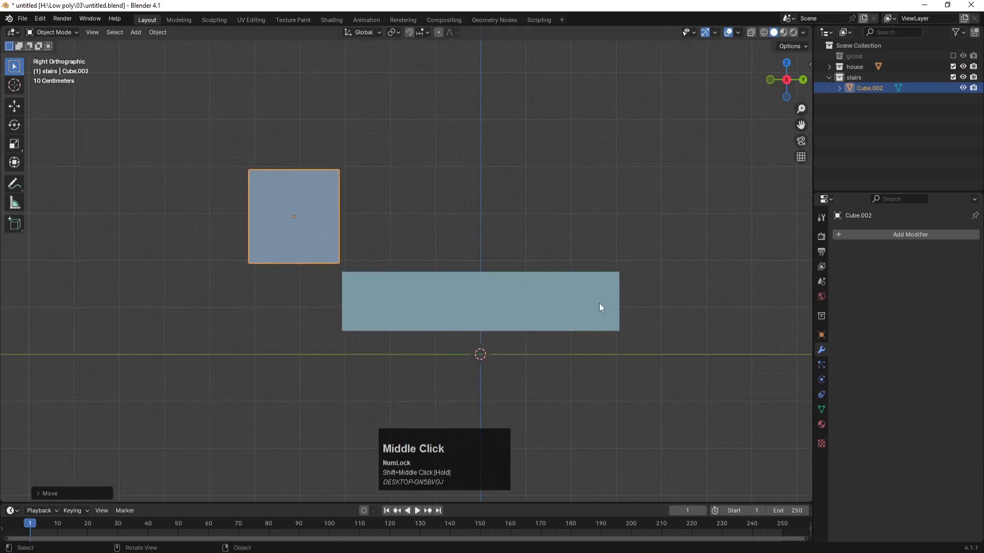
pyautogui.press('s')
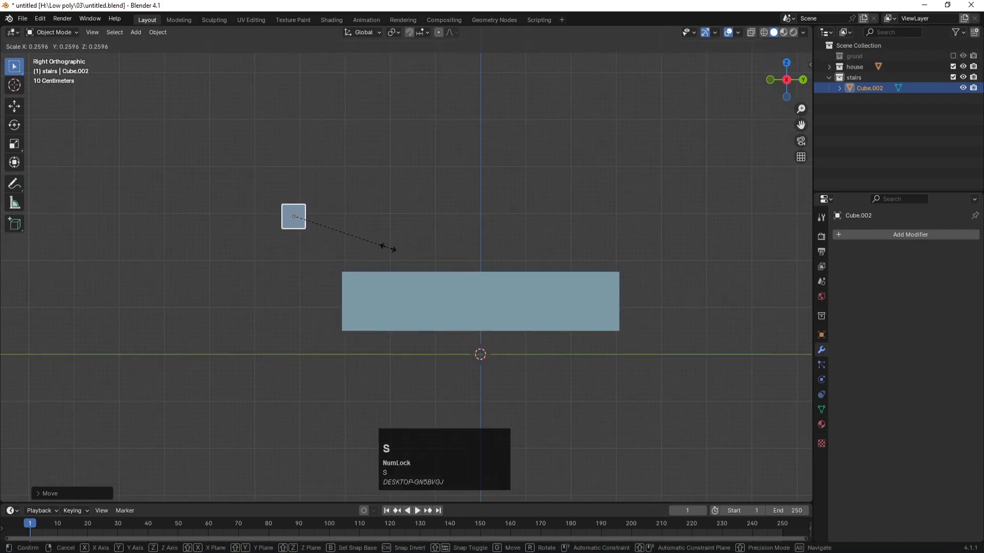
pyautogui.click(354, 239)
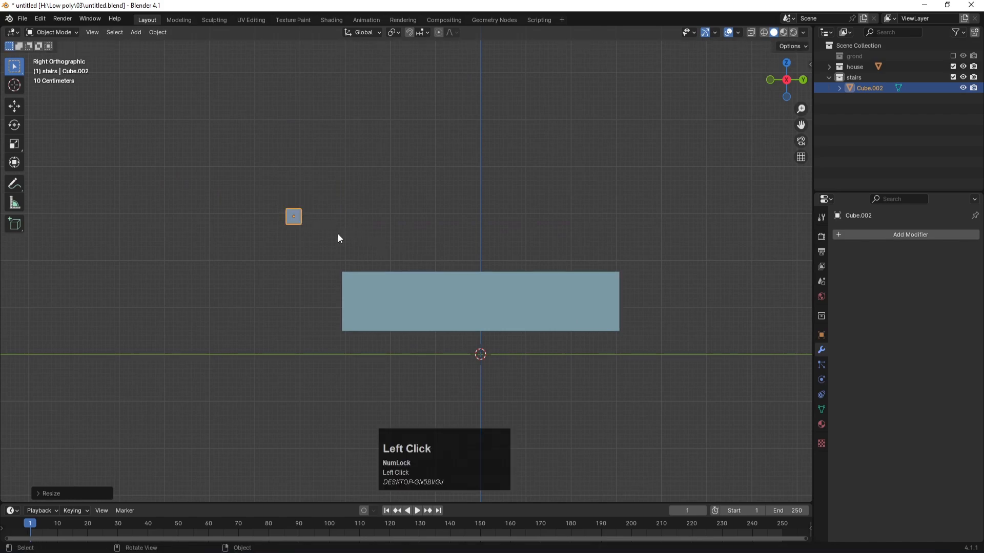
# Stretch the small cube along X in top view into a long, narrow stair tread centred in front of the block.
pyautogui.press('KP_7')
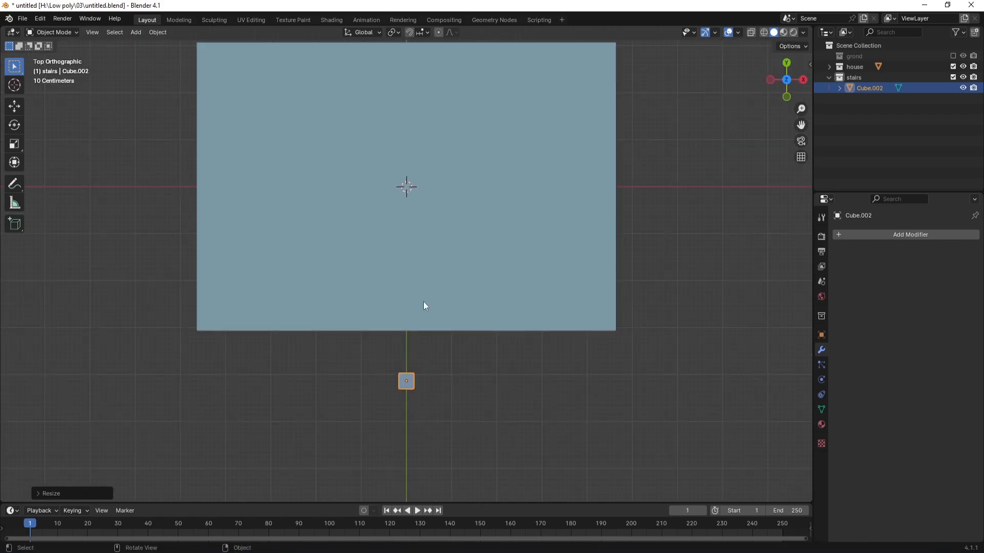
pyautogui.press('s')
pyautogui.press('x')
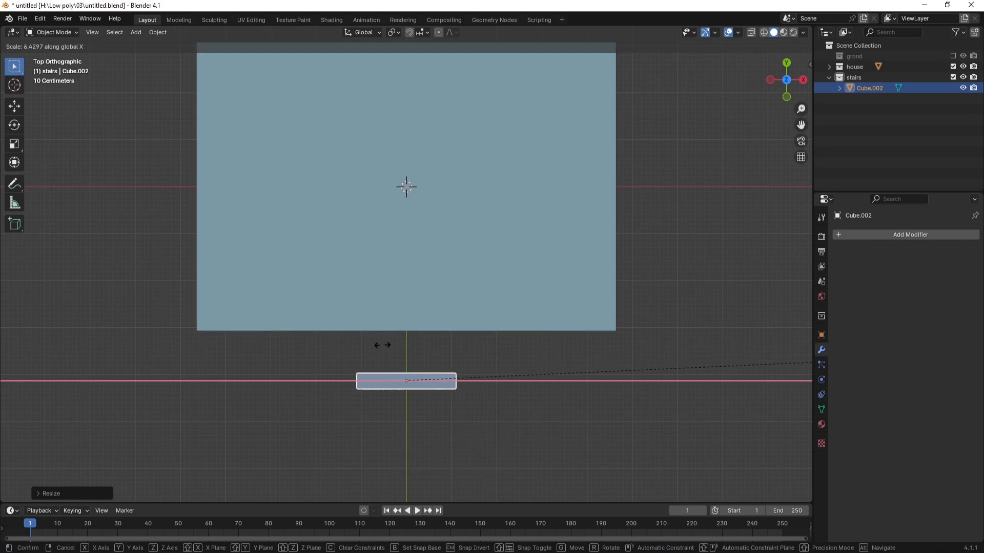
pyautogui.click(421, 331)
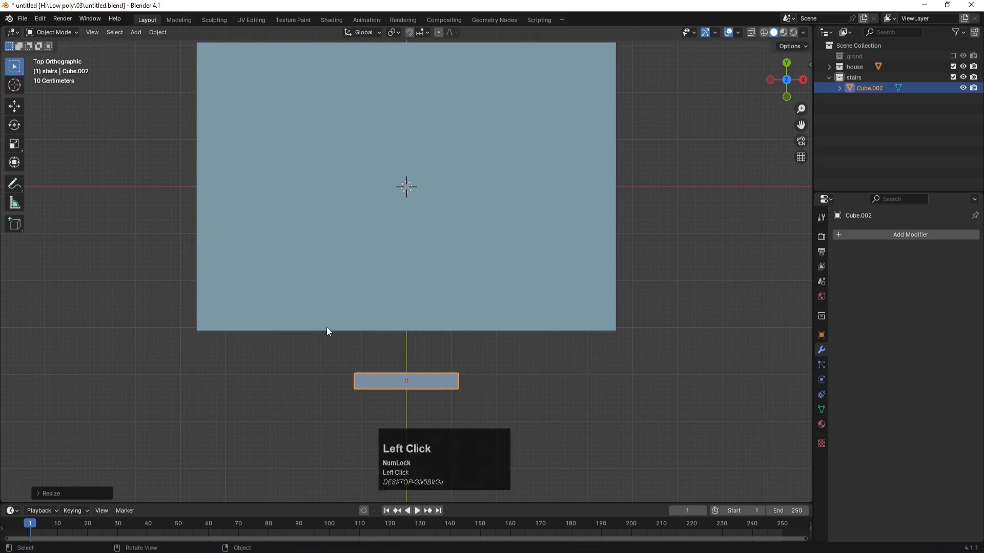
# Move the stair tread along Y until it sits just in front of the rectangular block's front edge.
pyautogui.press('g')
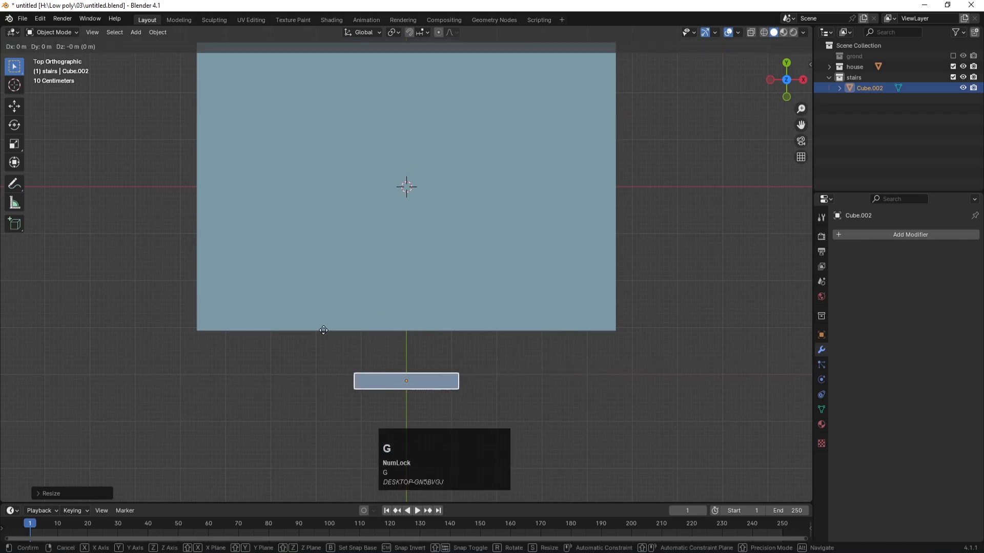
pyautogui.press('y')
pyautogui.click(328, 297)
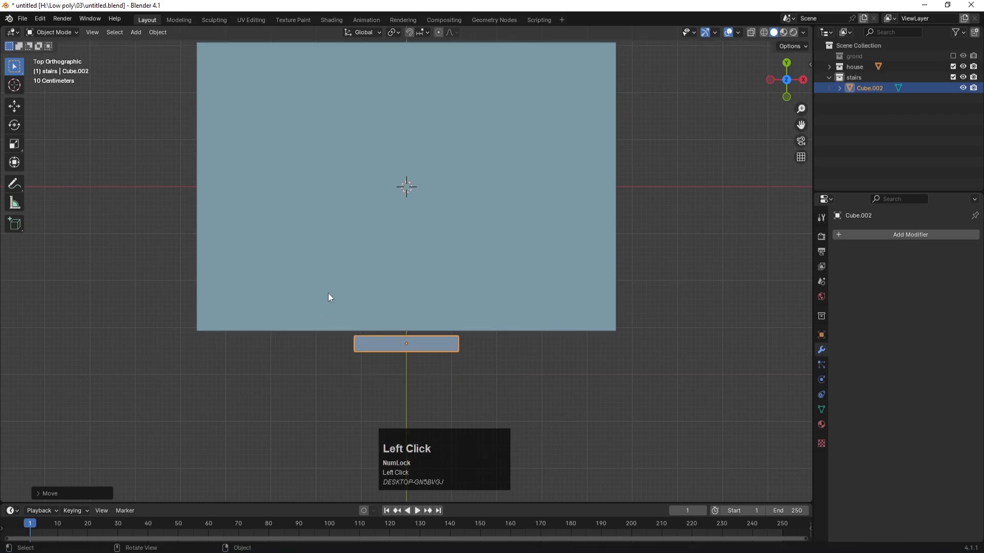
# Lower the stair tread in right view and place it against the front face of the block, level with its top.
pyautogui.moveTo(328, 297); pyautogui.dragTo(425, 277, button='middle')
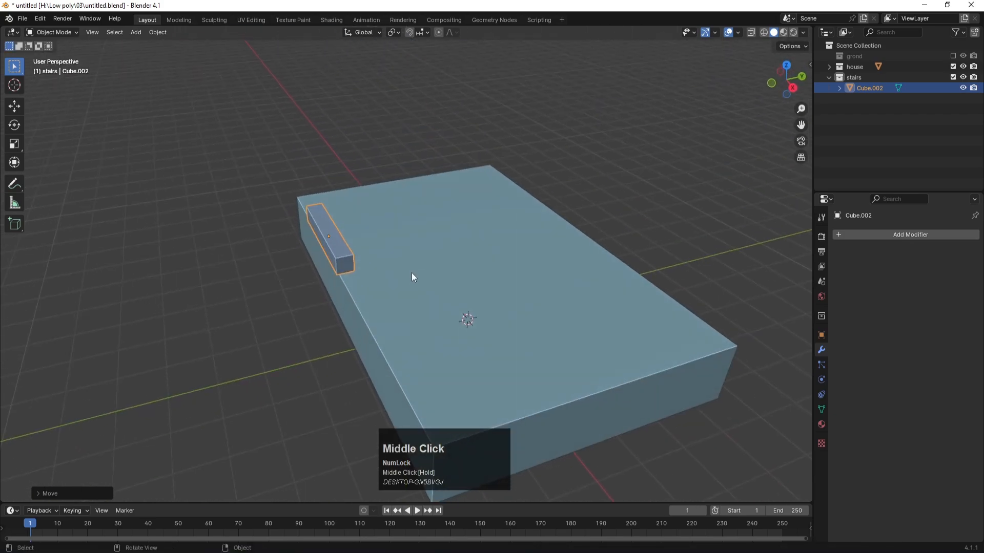
pyautogui.press('KP_3')
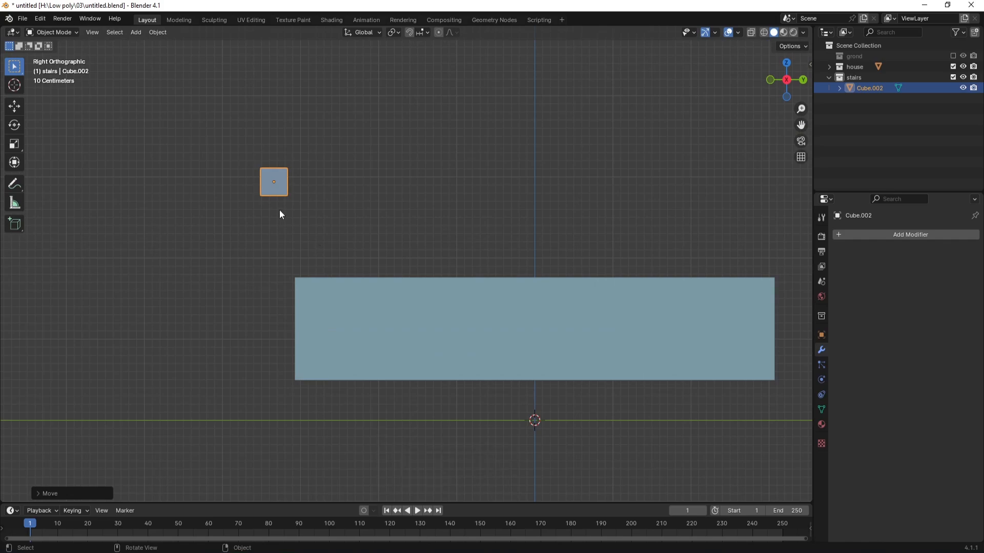
pyautogui.press('g')
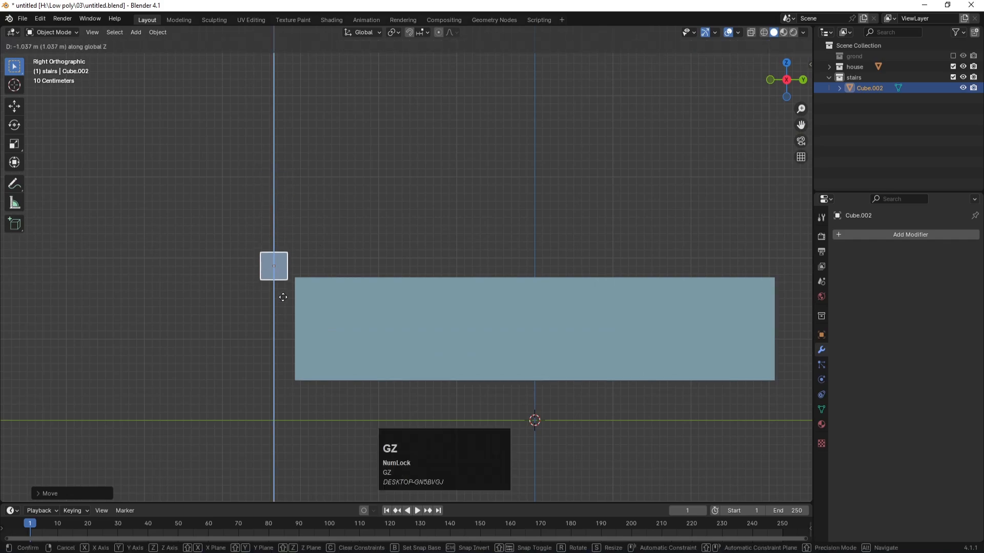
pyautogui.click(285, 318)
pyautogui.press('g')
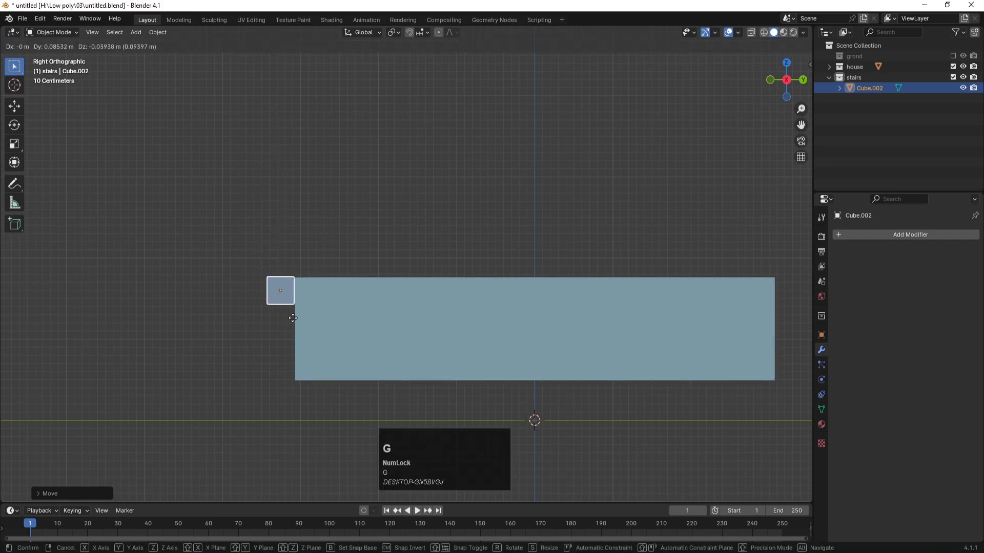
pyautogui.click(292, 318)
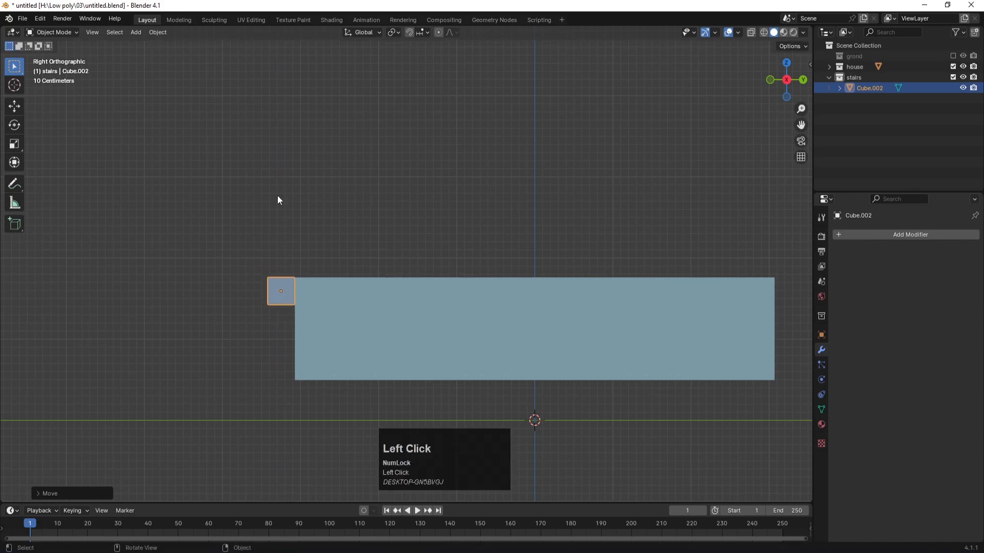
# Turn on snapping with Vertex as the snap target.
pyautogui.click(428, 33)
pyautogui.click(396, 96)
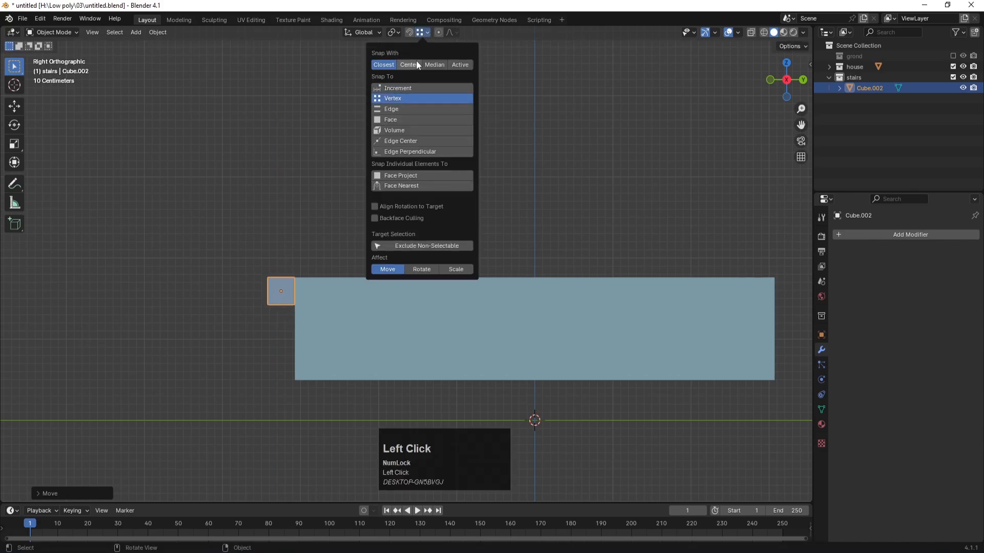
pyautogui.click(506, 54)
pyautogui.click(410, 32)
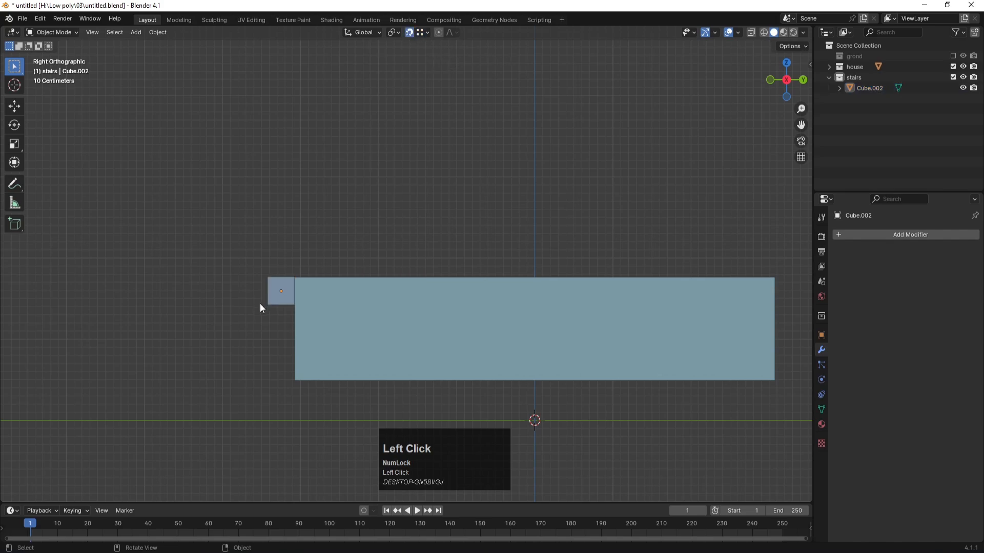
# Snap the stair tread's upper back corner onto the block's upper front corner vertex.
pyautogui.scroll(4, 260, 304)
pyautogui.keyDown('shift'); pyautogui.moveTo(168, 242); pyautogui.dragTo(460, 207, button='middle'); pyautogui.keyUp('shift')
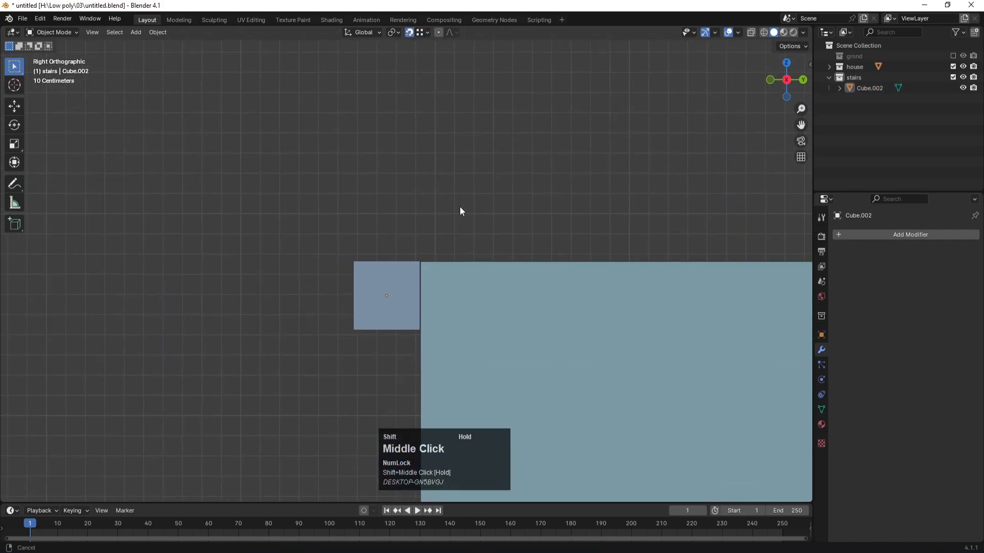
pyautogui.click(411, 275)
pyautogui.press('g')
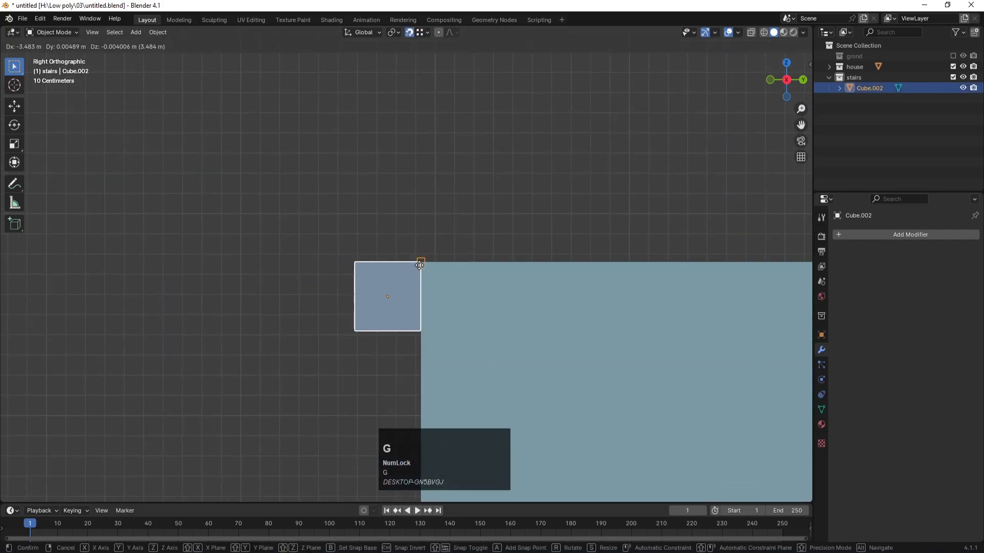
pyautogui.click(420, 266)
pyautogui.moveTo(424, 269); pyautogui.dragTo(457, 263, button='middle')
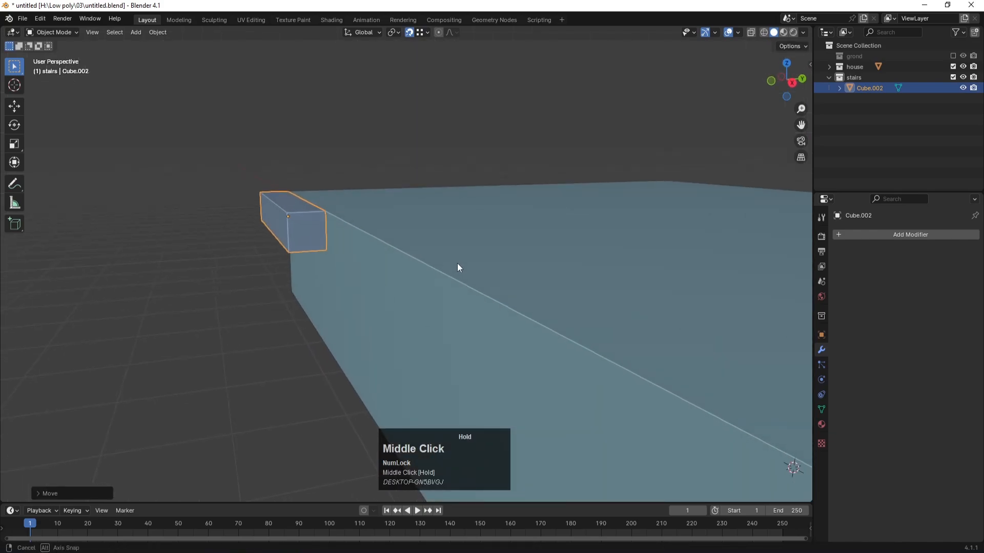
pyautogui.scroll(-3, 404, 284)
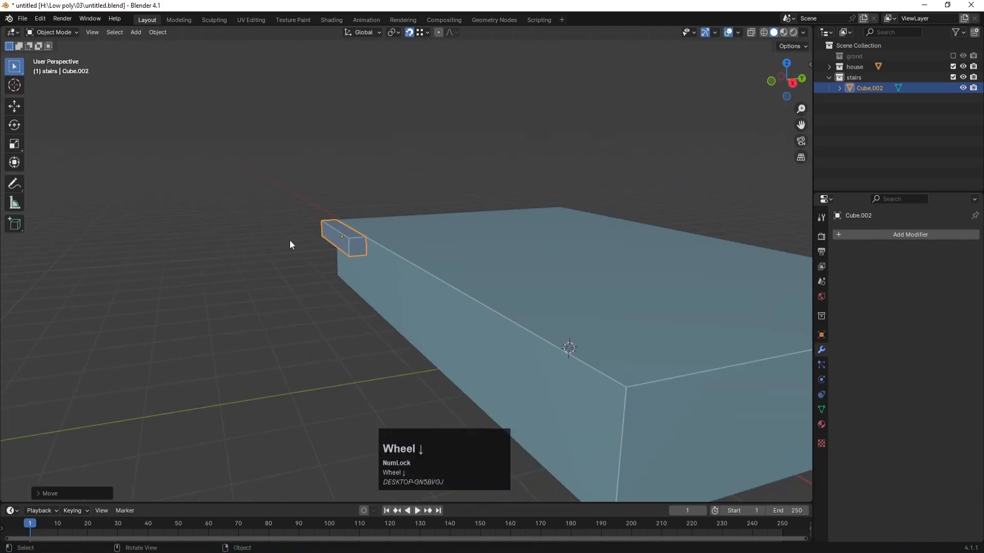
pyautogui.moveTo(290, 241); pyautogui.dragTo(310, 263, button='middle')
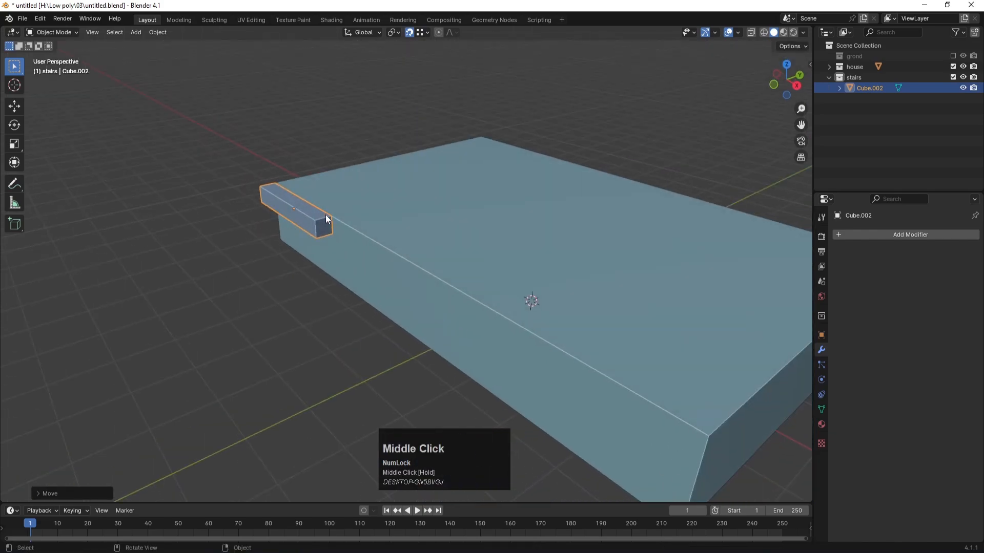
# Duplicate the stair tread in right view and snap the copy directly in front of the first tread at the same height.
pyautogui.press('KP_3')
pyautogui.scroll(6, 372, 277)
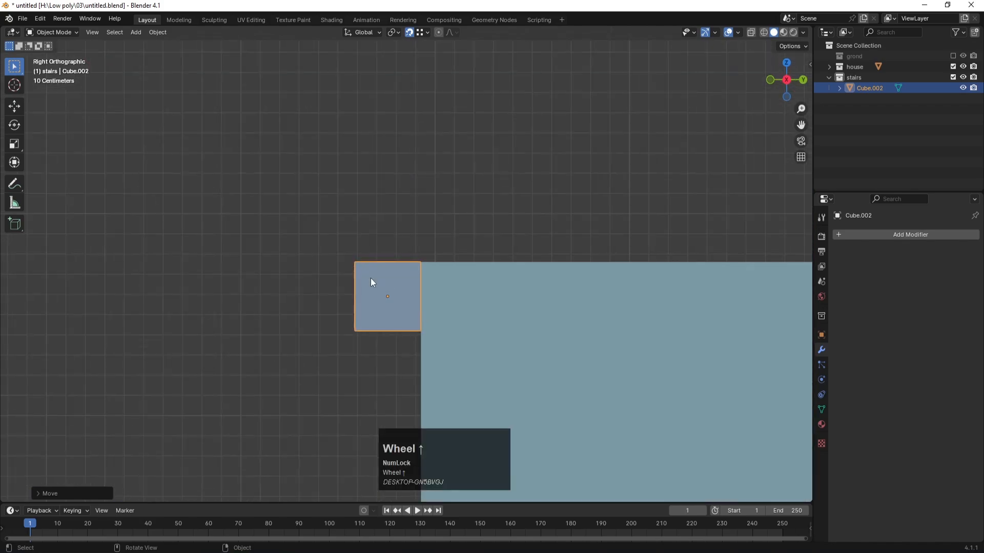
pyautogui.scroll(-2, 400, 279)
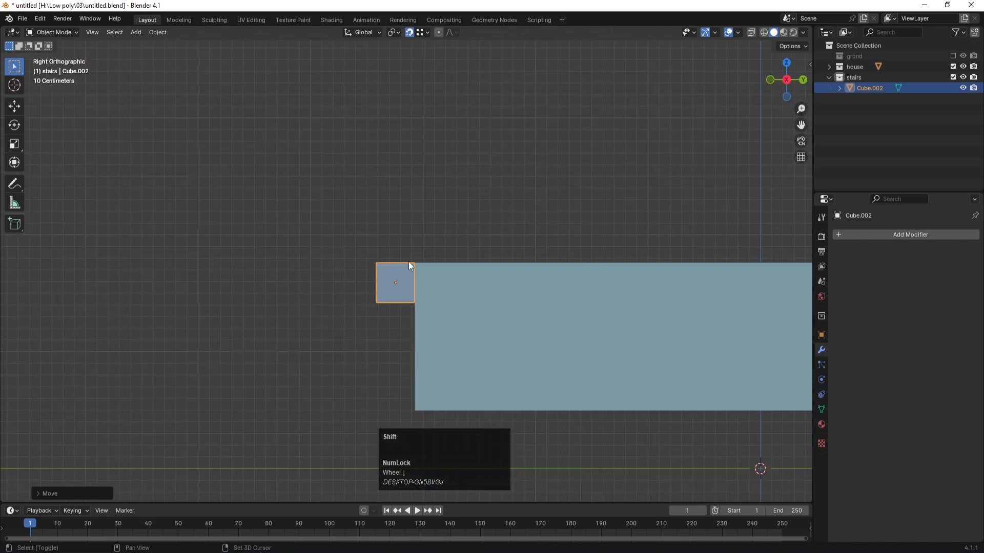
pyautogui.hotkey('shift', 'd')
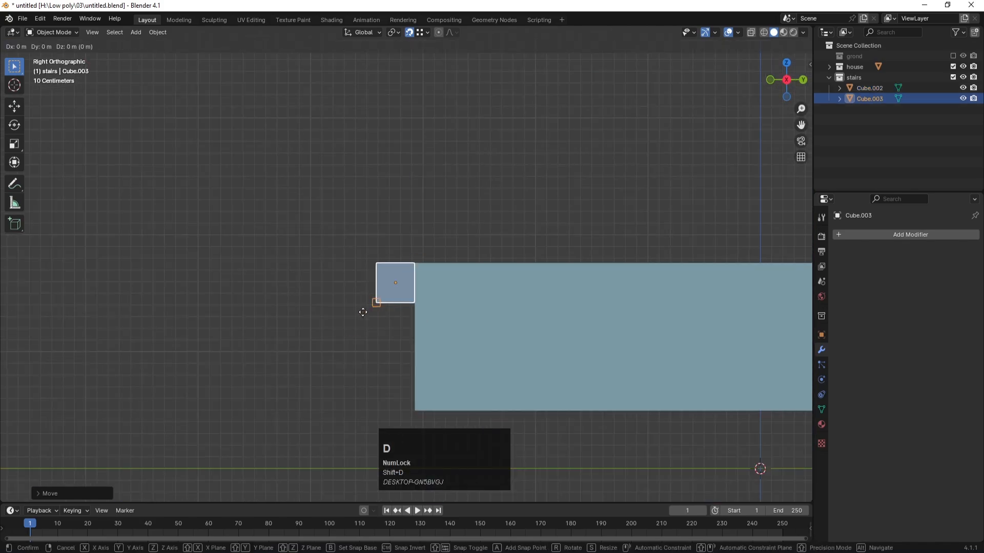
pyautogui.click(370, 303)
pyautogui.press('g')
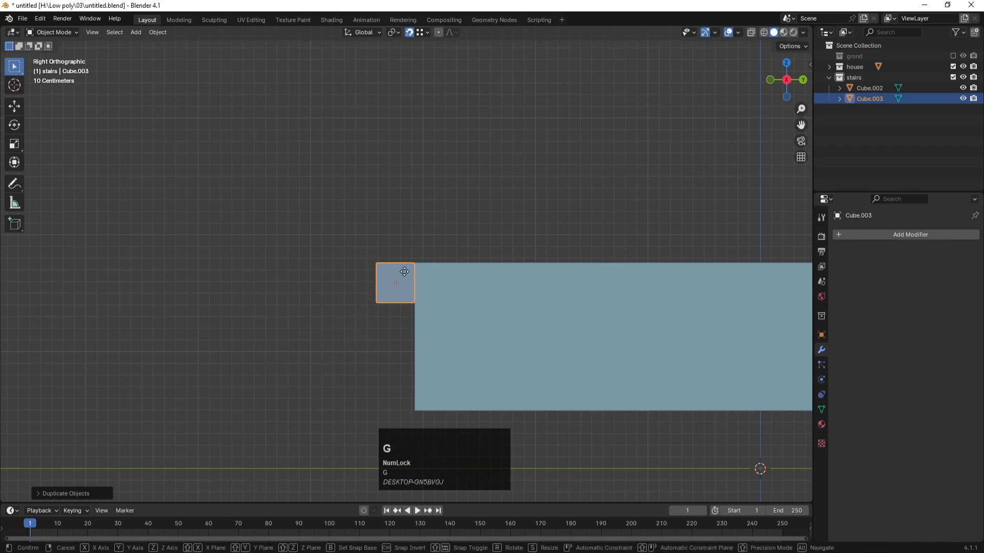
pyautogui.click(349, 259)
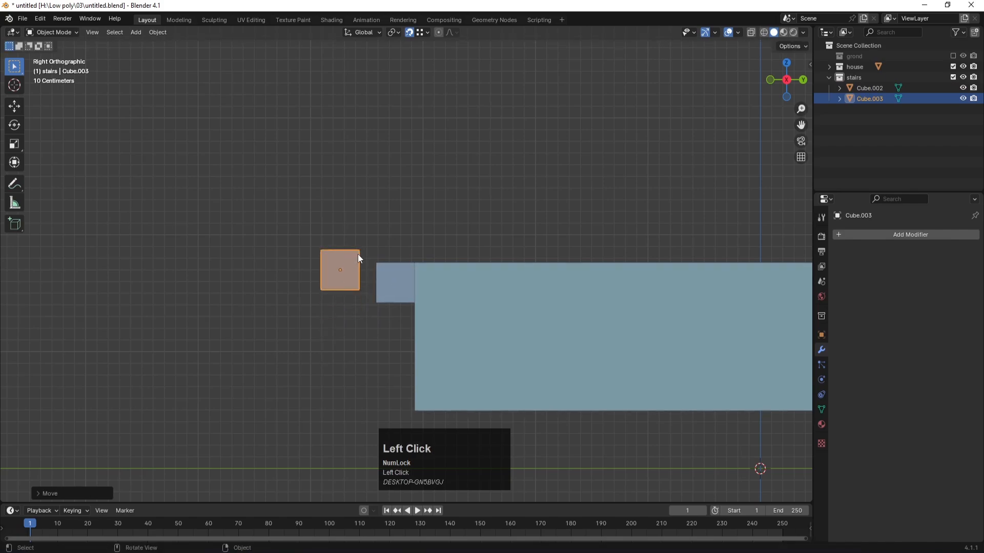
pyautogui.press('g')
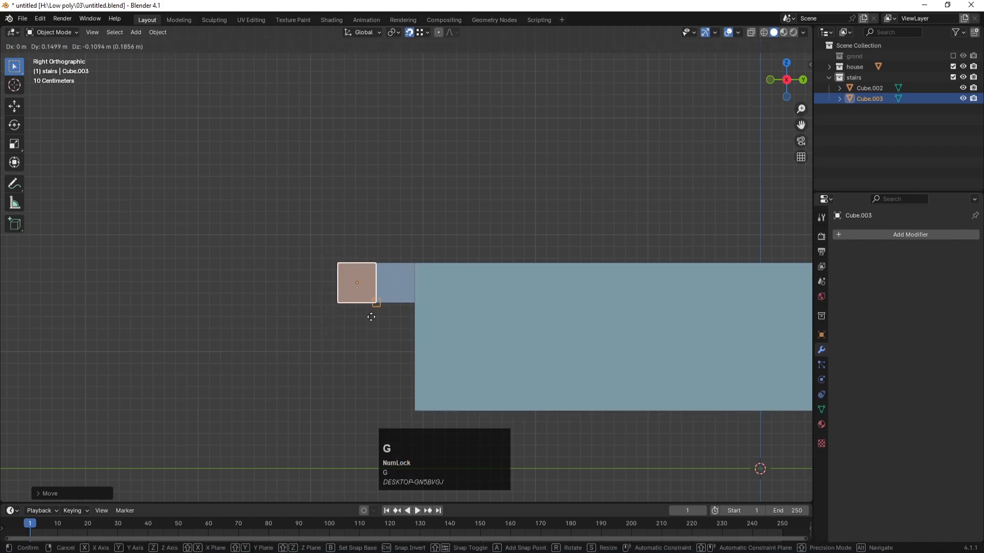
pyautogui.click(376, 307)
# Lower the second tread and snap its upper back edge to the first tread's lower front edge.
pyautogui.moveTo(288, 233); pyautogui.dragTo(299, 254, button='middle')
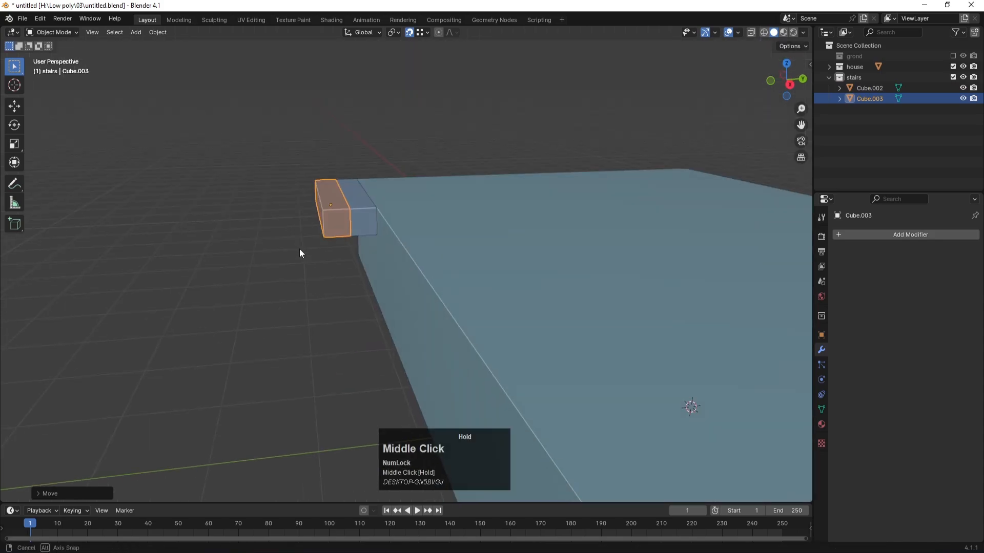
pyautogui.press('g')
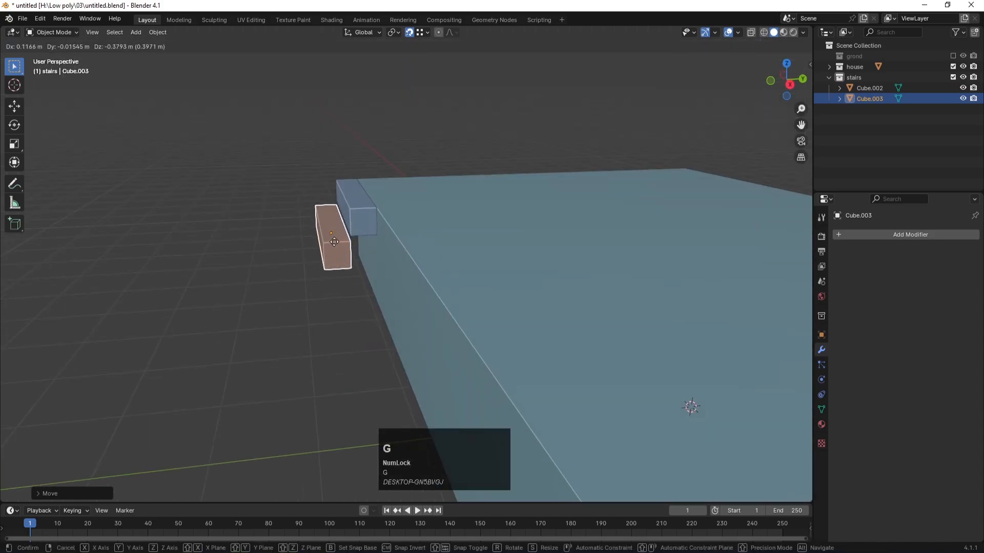
pyautogui.click(346, 249)
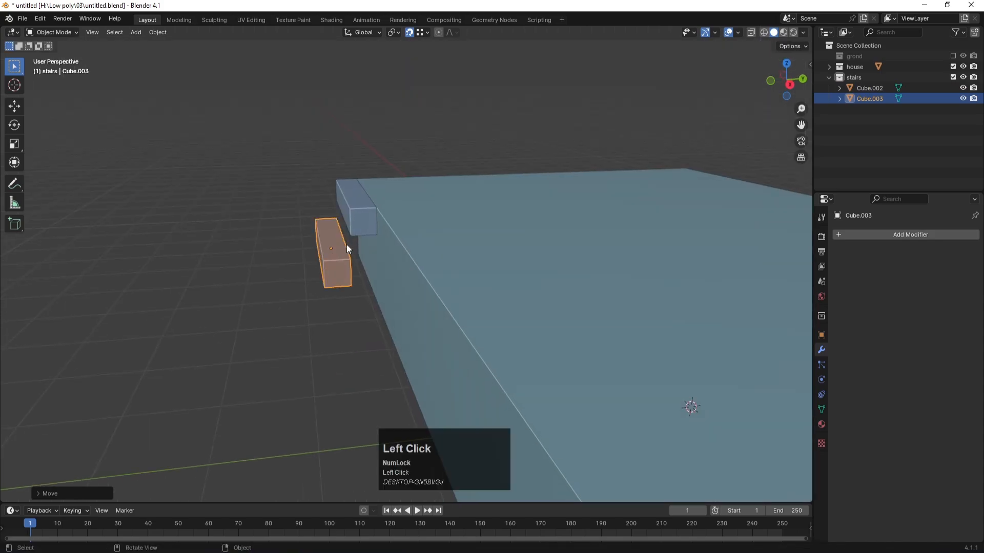
pyautogui.moveTo(347, 248); pyautogui.dragTo(370, 304, button='middle')
pyautogui.press('g')
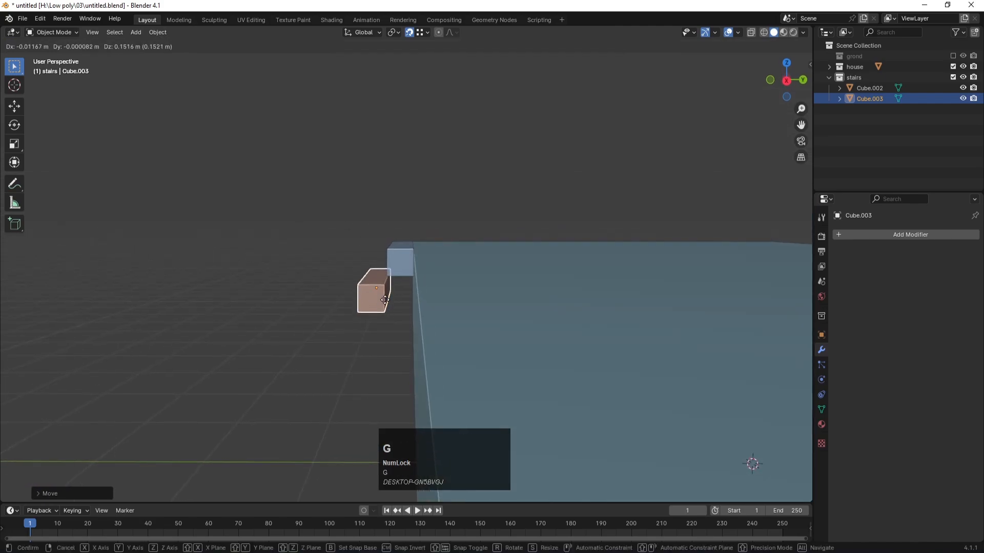
pyautogui.click(387, 286)
pyautogui.moveTo(296, 291); pyautogui.dragTo(317, 279, button='middle')
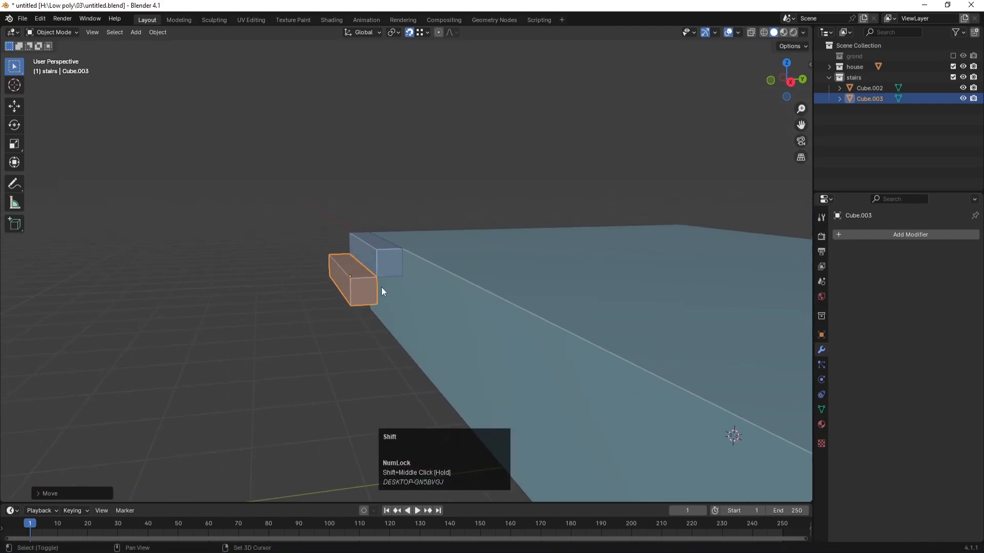
# Duplicate the second tread and snap the copy one step lower and further out as the third tread.
pyautogui.hotkey('shift', 'd')
pyautogui.click(303, 322)
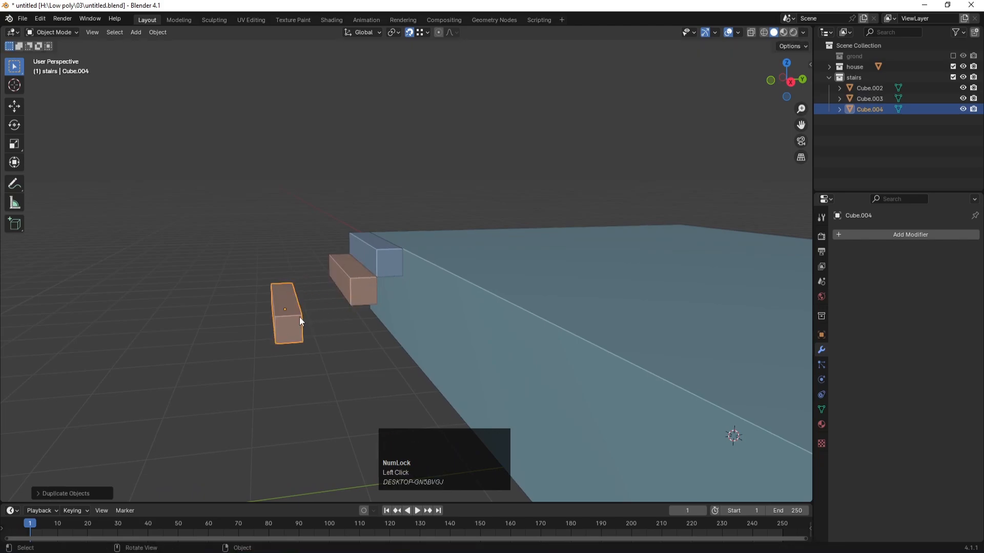
pyautogui.press('g')
pyautogui.click(341, 315)
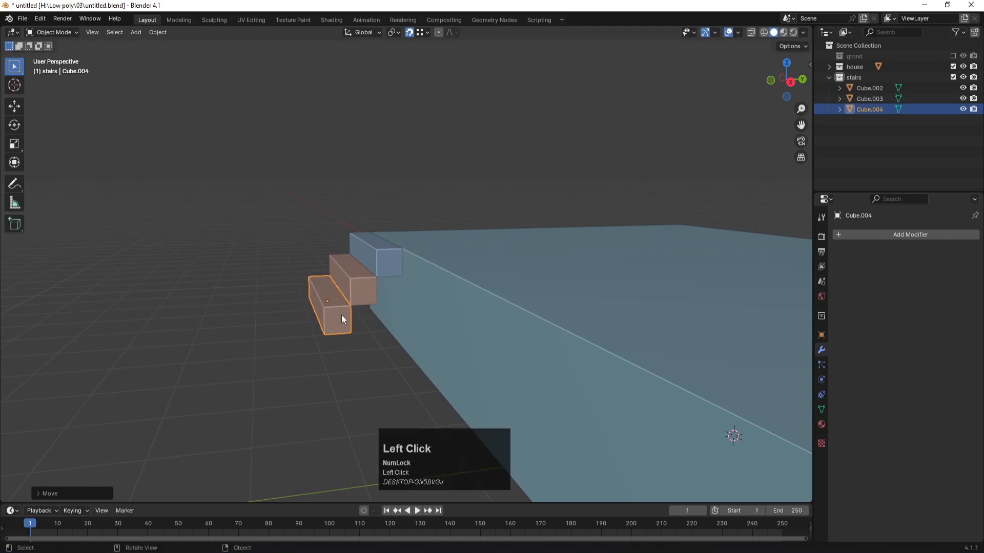
# Duplicate the third tread and snap the copy below and in front of it as the fourth tread.
pyautogui.hotkey('shift', 'd')
pyautogui.click(252, 330)
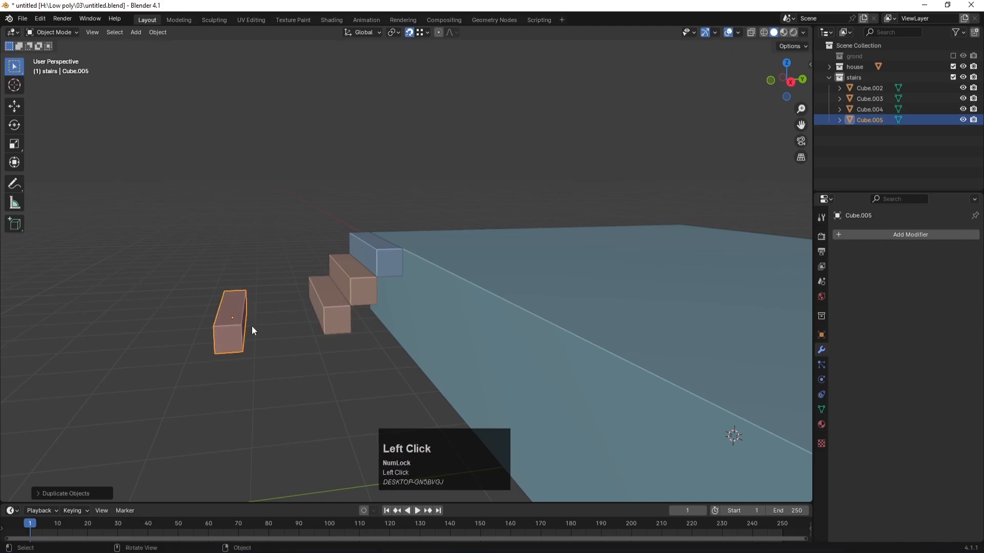
pyautogui.press('g')
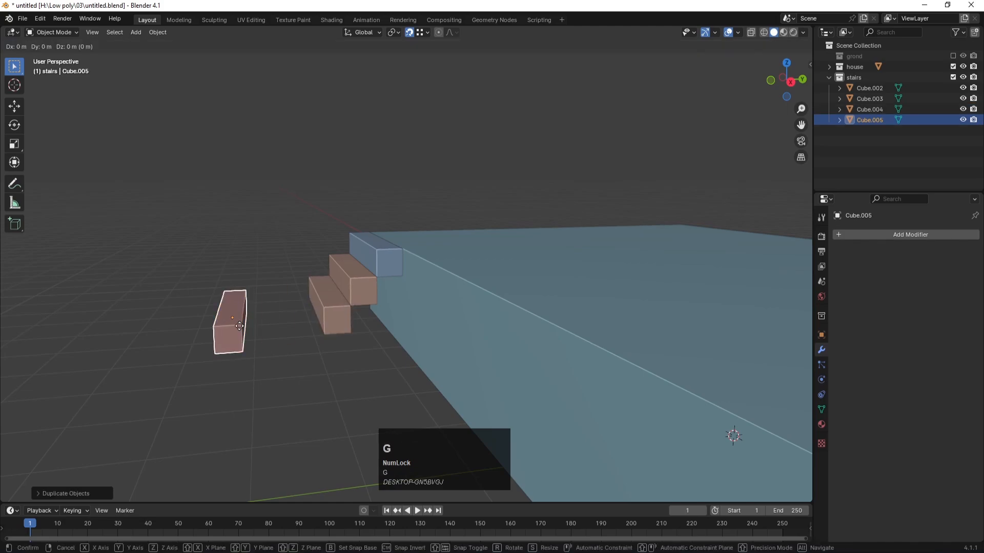
pyautogui.click(334, 338)
pyautogui.press('KP_3')
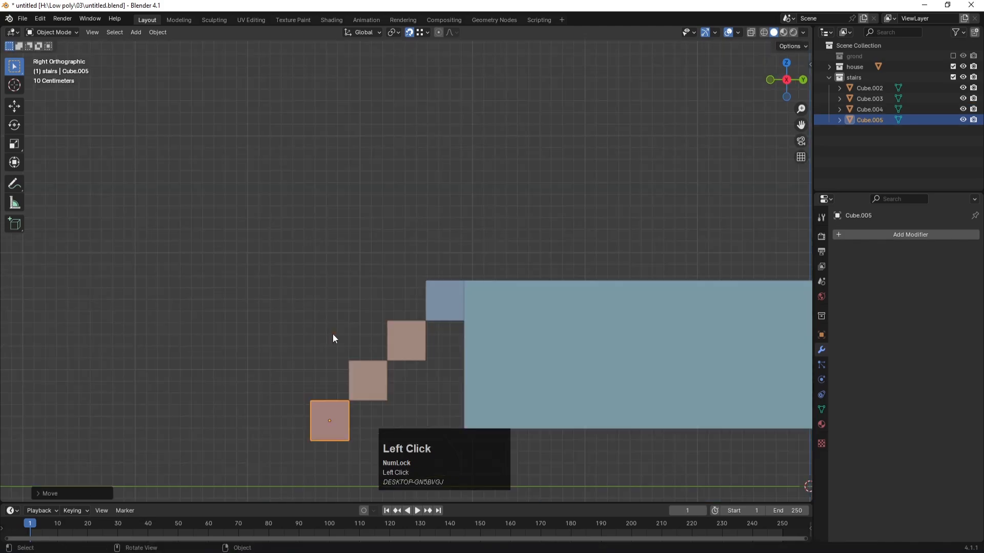
pyautogui.scroll(-2, 379, 395)
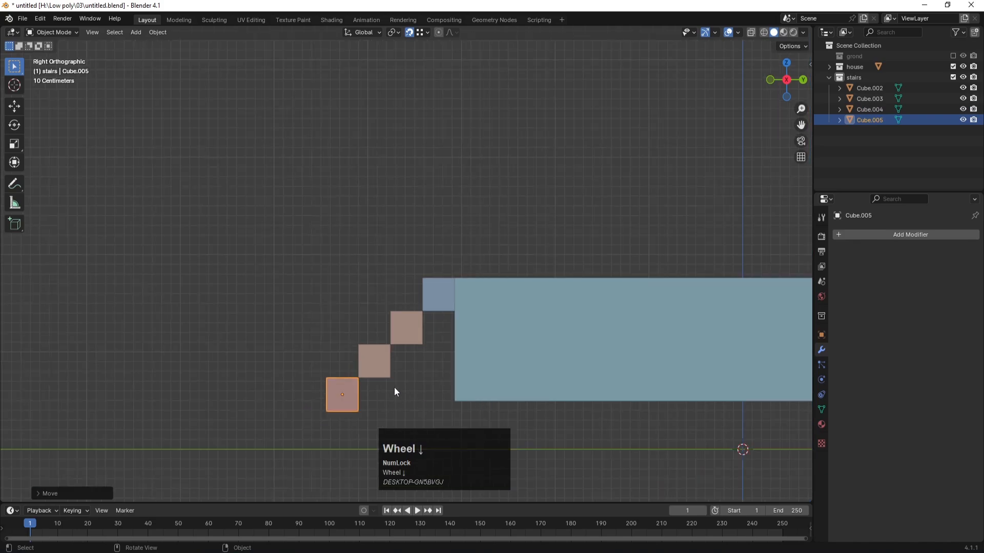
pyautogui.moveTo(299, 264); pyautogui.dragTo(340, 296, button='middle')
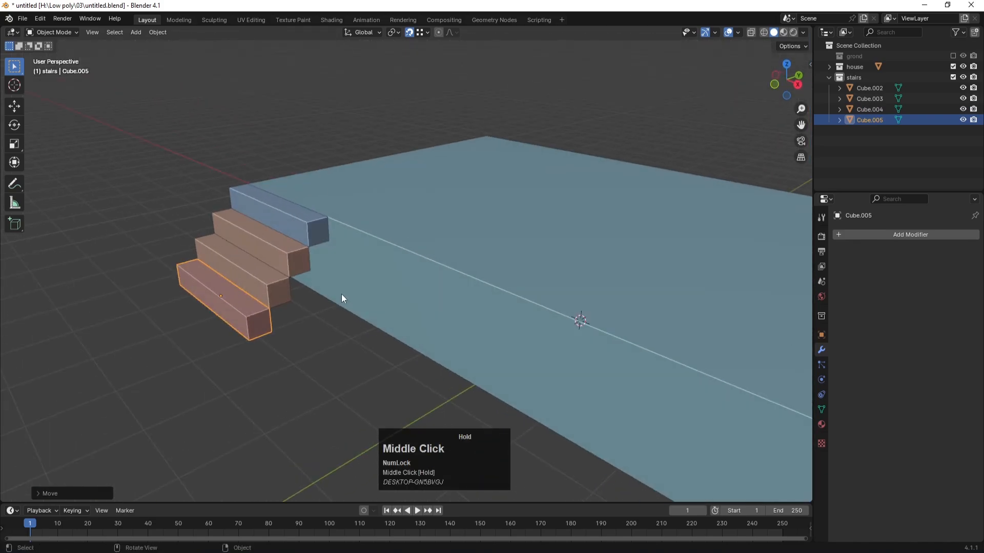
# Select all four treads, turn off snapping and move them 3.484 m along X to the centre of the block's front edge.
pyautogui.keyDown('shift'); pyautogui.click(265, 296); pyautogui.keyUp('shift')
pyautogui.keyDown('shift'); pyautogui.click(290, 250); pyautogui.keyUp('shift')
pyautogui.keyDown('shift'); pyautogui.click(299, 230); pyautogui.keyUp('shift')
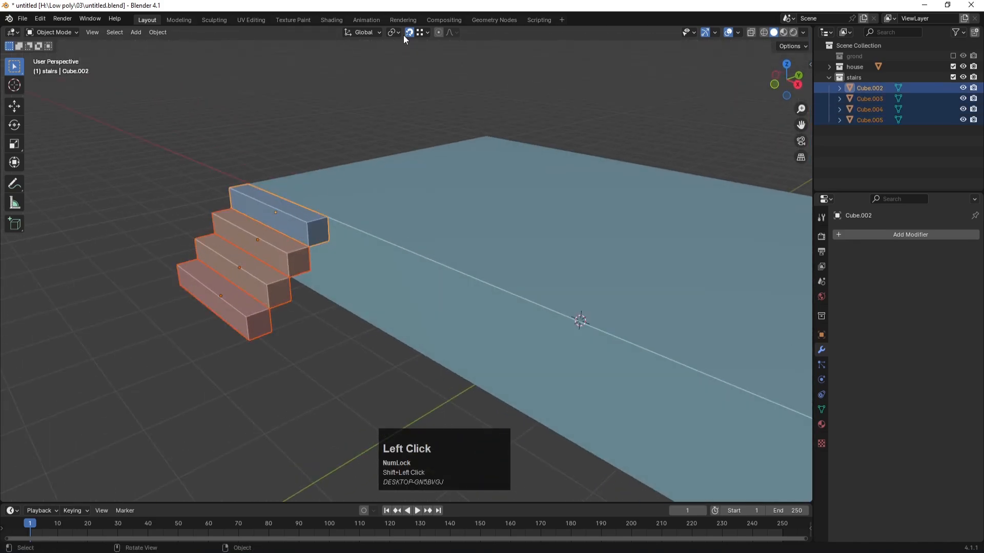
pyautogui.click(409, 33)
pyautogui.press('KP_7')
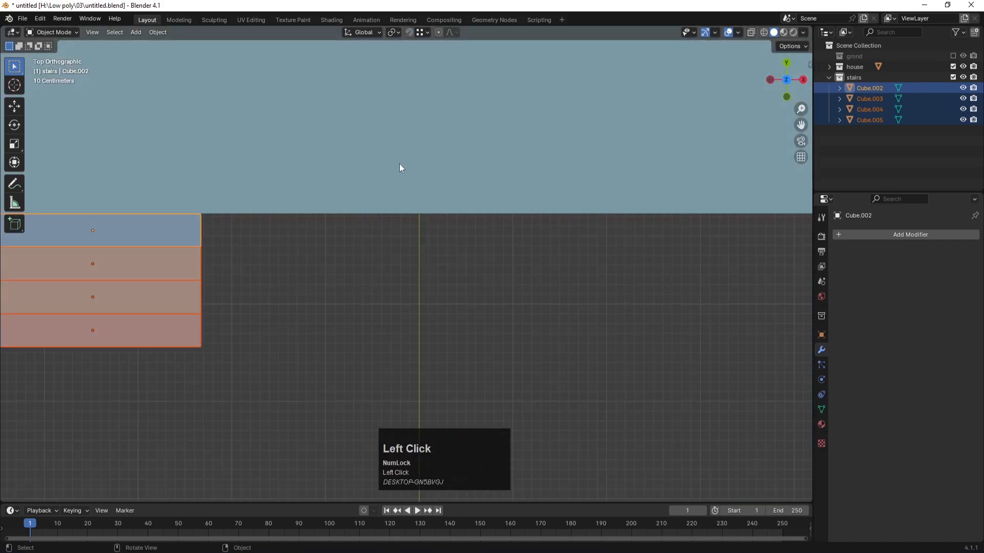
pyautogui.scroll(-3, 399, 164)
pyautogui.press('g')
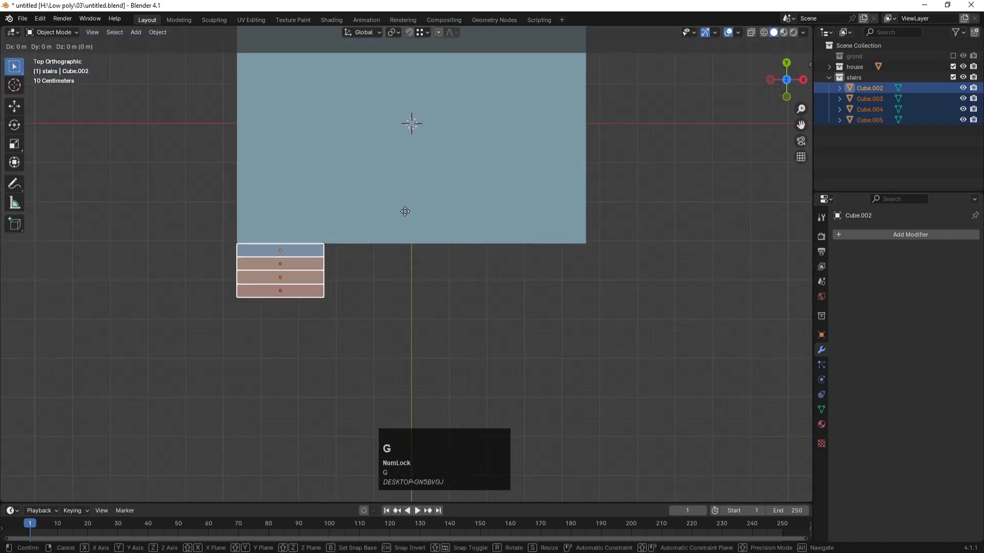
pyautogui.press('x')
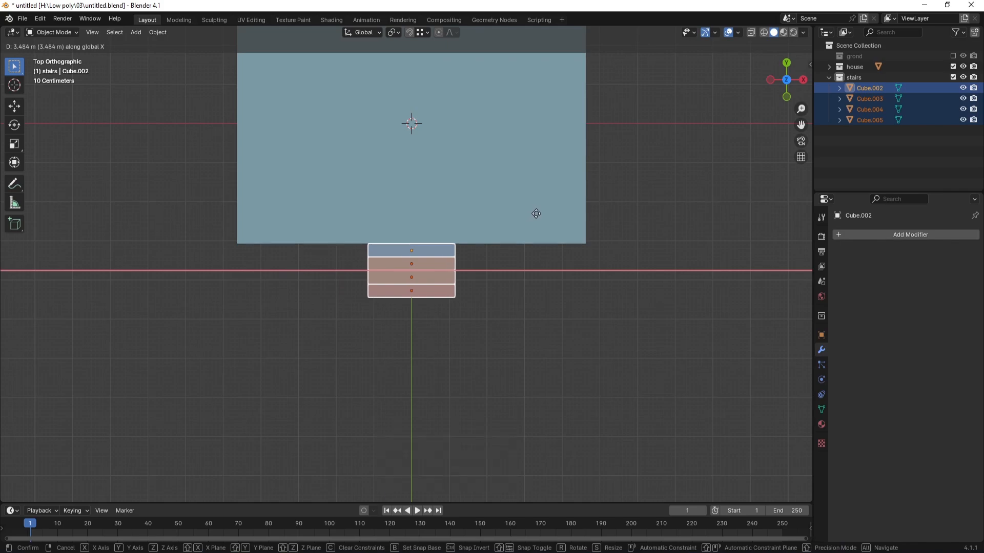
pyautogui.click(536, 213)
pyautogui.moveTo(514, 306); pyautogui.dragTo(447, 198, button='middle')
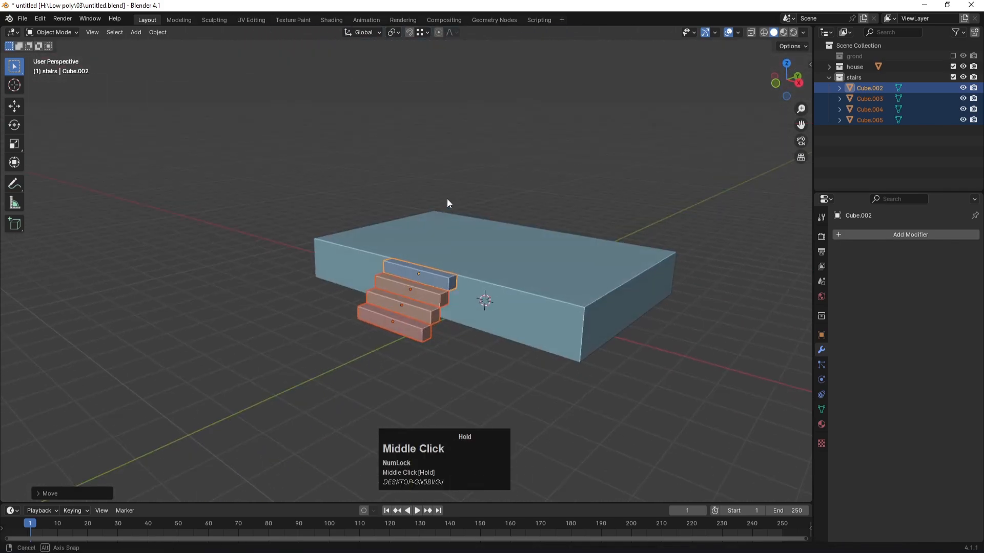
# Open all four treads together for vertex editing in the right orthographic view.
pyautogui.scroll(-3, 466, 268)
pyautogui.moveTo(448, 303); pyautogui.dragTo(424, 299, button='middle')
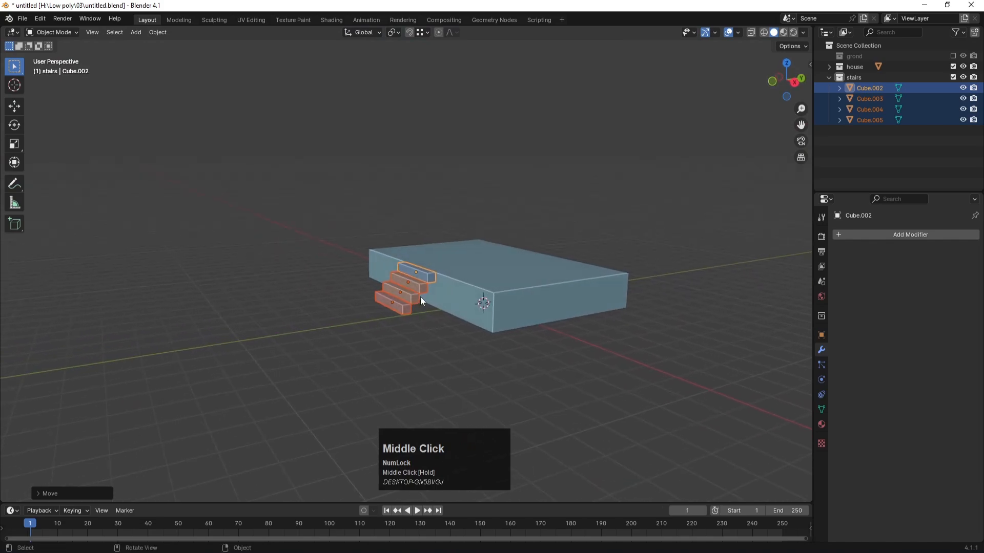
pyautogui.scroll(3, 420, 297)
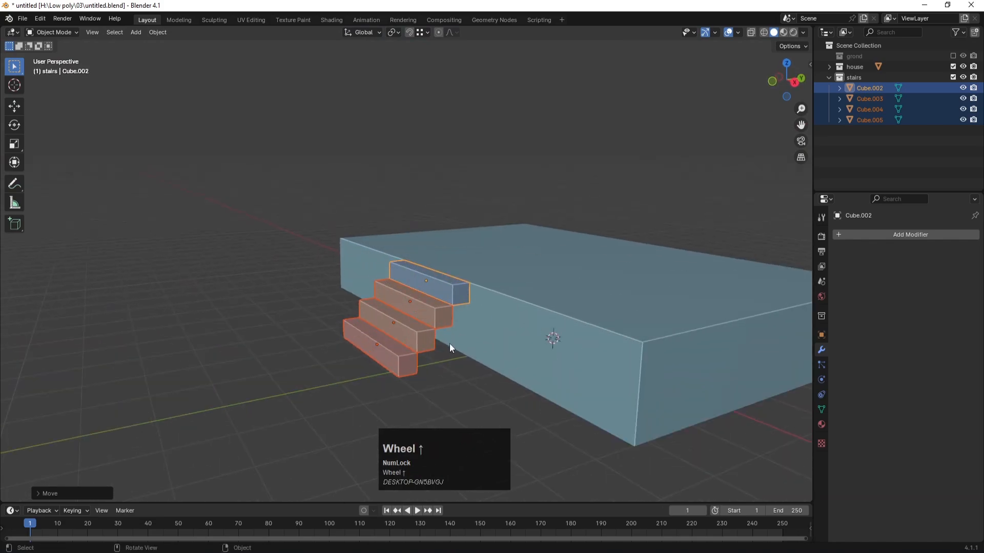
pyautogui.scroll(-1, 454, 331)
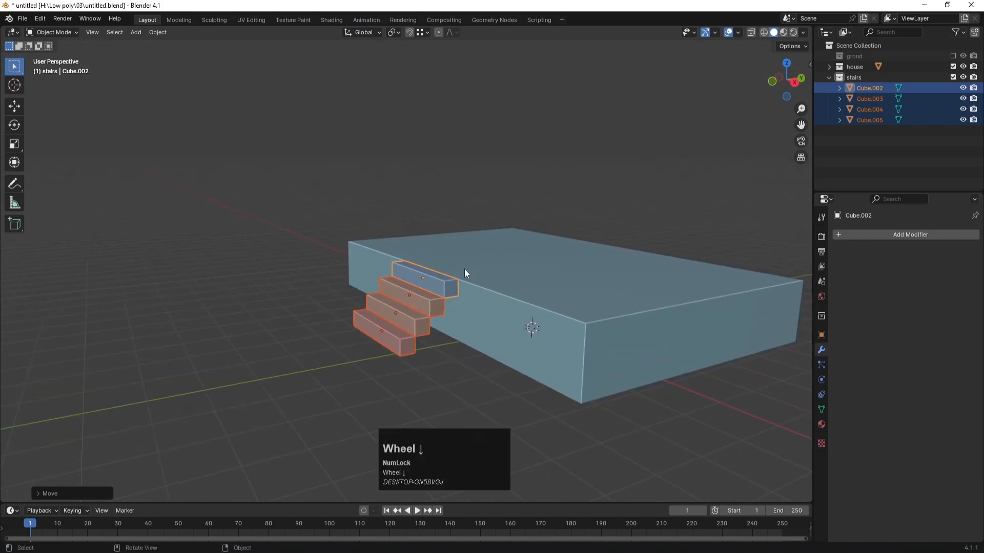
pyautogui.press('KP_3')
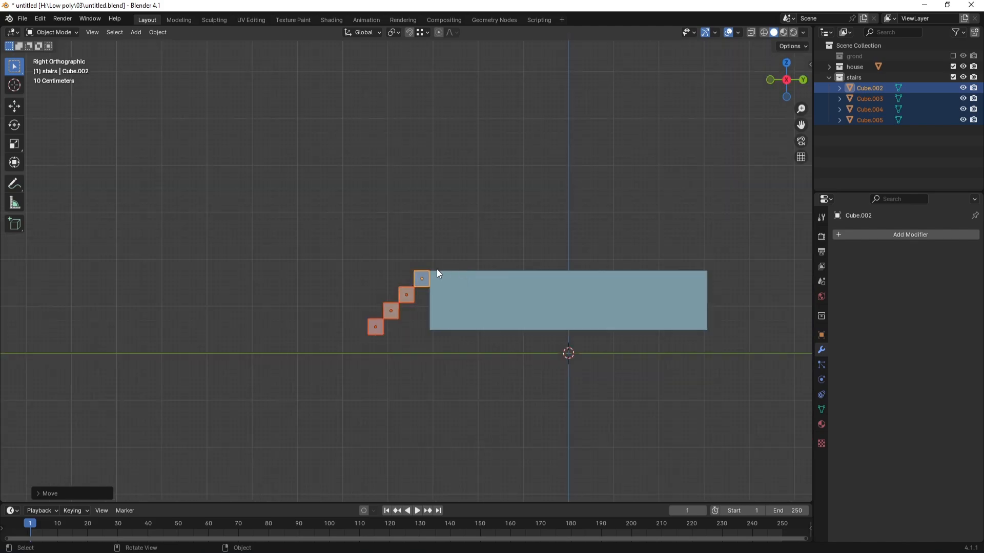
pyautogui.scroll(2, 420, 305)
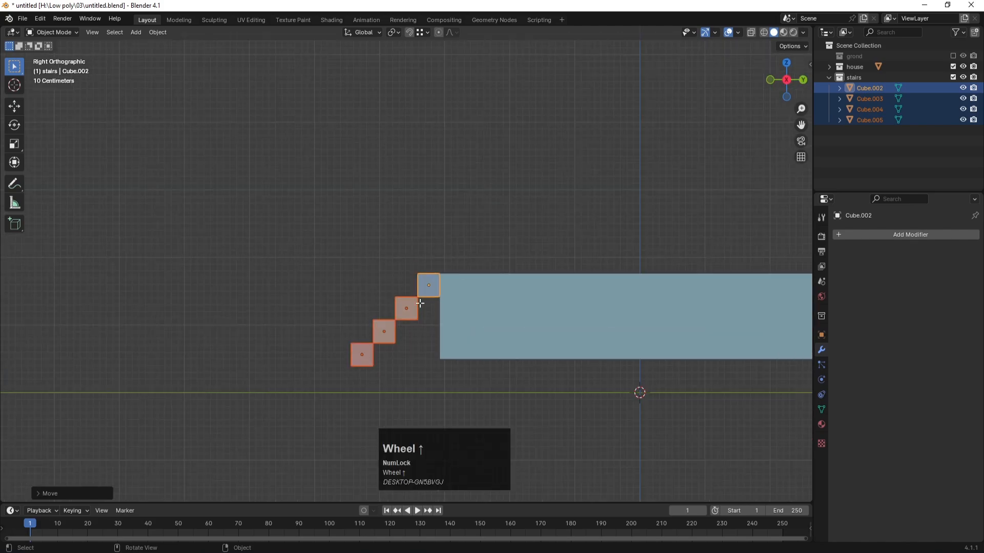
pyautogui.press('Tab')
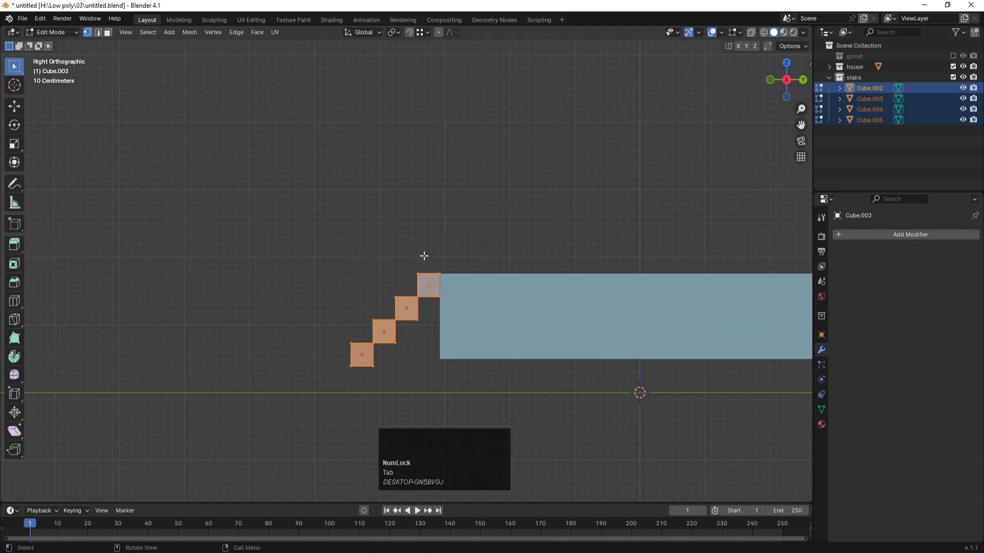
pyautogui.press('1')
# Try to lengthen the four treads by moving their back vertices along Y, selecting them through the mesh.
pyautogui.click(439, 268)
pyautogui.scroll(3, 426, 366)
pyautogui.keyDown('shift'); pyautogui.click(426, 367); pyautogui.keyUp('shift')
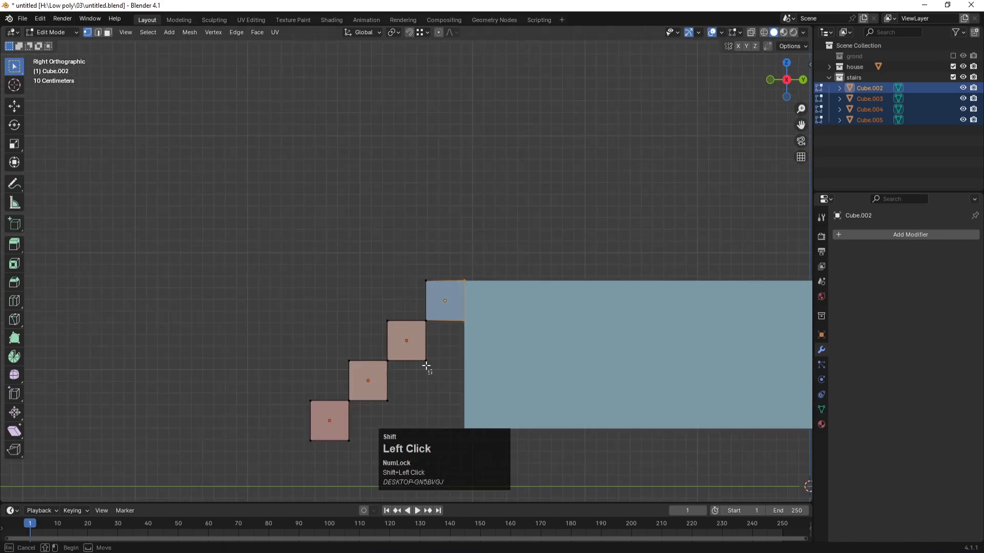
pyautogui.keyDown('shift'); pyautogui.moveTo(427, 366); pyautogui.dragTo(413, 306); pyautogui.keyUp('shift')
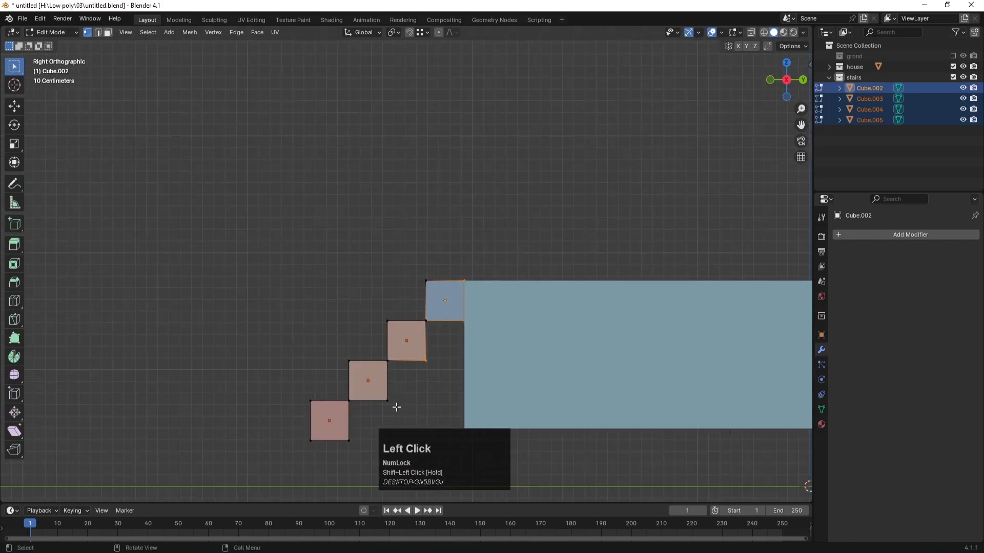
pyautogui.hotkey('alt', 'z')
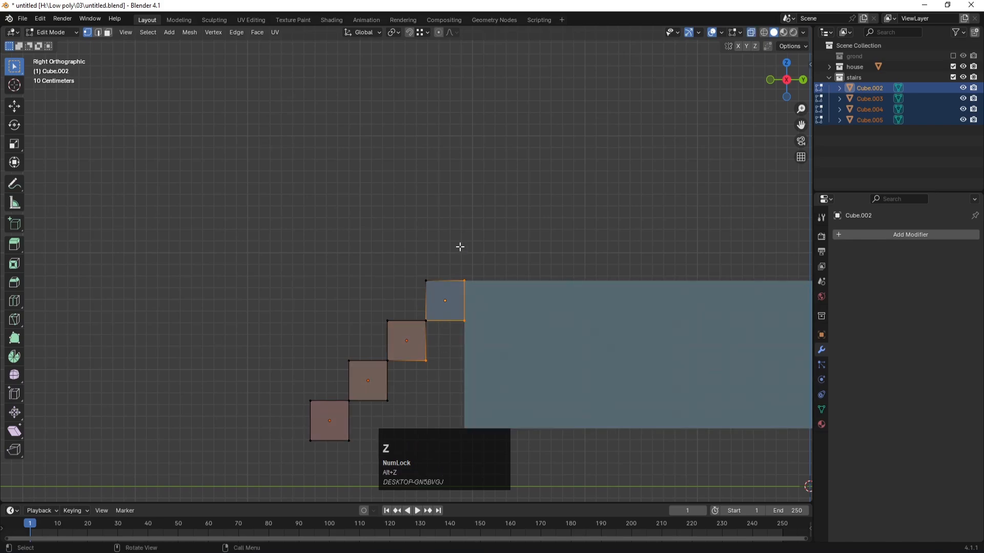
pyautogui.moveTo(452, 237); pyautogui.dragTo(479, 324)
pyautogui.keyDown('shift'); pyautogui.moveTo(450, 380); pyautogui.dragTo(416, 310); pyautogui.keyUp('shift')
pyautogui.keyDown('shift'); pyautogui.moveTo(398, 408); pyautogui.dragTo(372, 374); pyautogui.keyUp('shift')
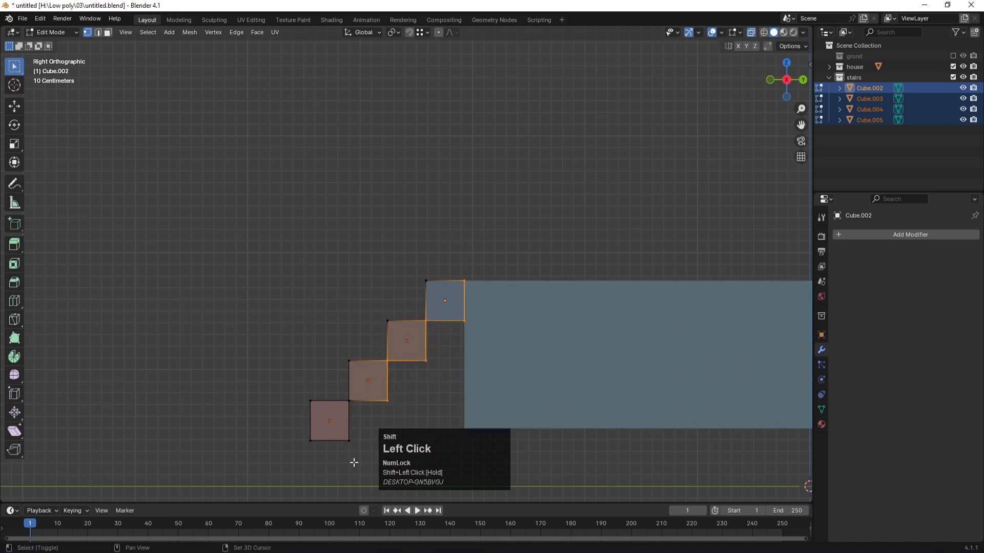
pyautogui.keyDown('shift'); pyautogui.moveTo(353, 463); pyautogui.dragTo(336, 385); pyautogui.keyUp('shift')
pyautogui.press('g')
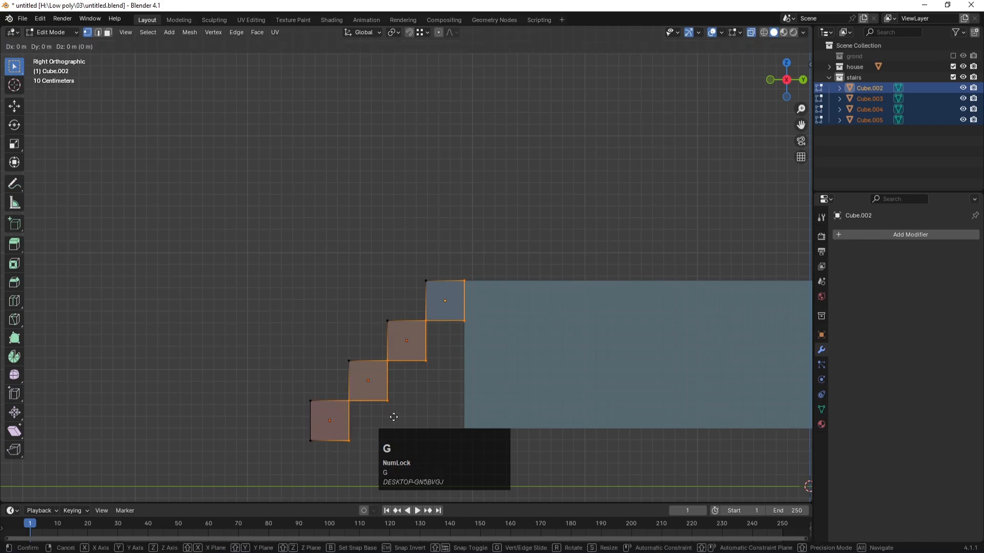
pyautogui.press('y')
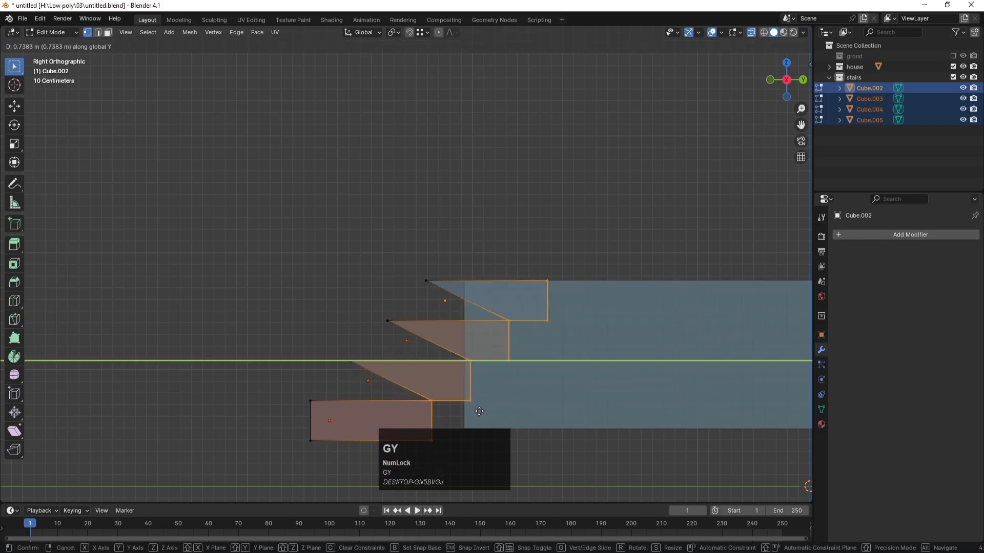
pyautogui.press('Num_Lock')
pyautogui.click(465, 408)
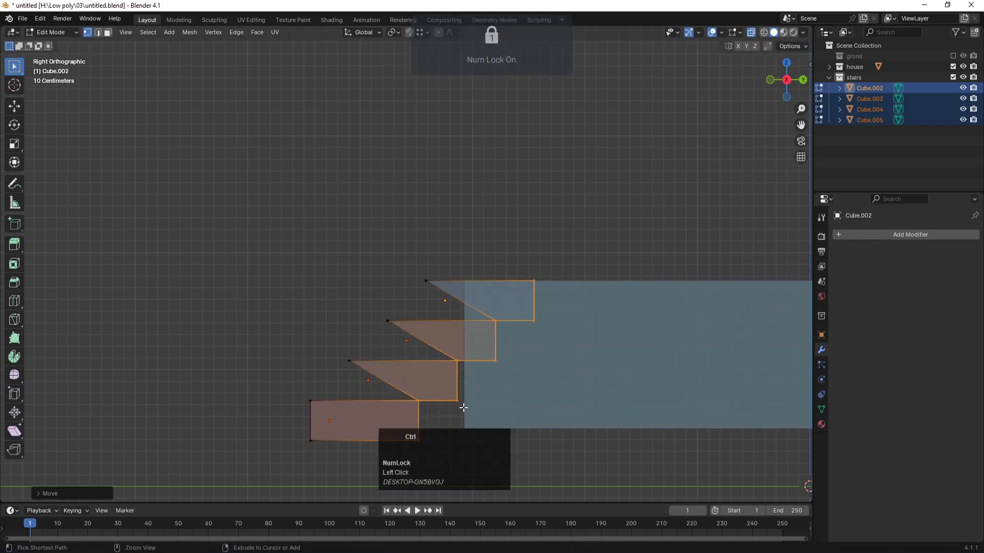
pyautogui.hotkey('ctrl', 'z')
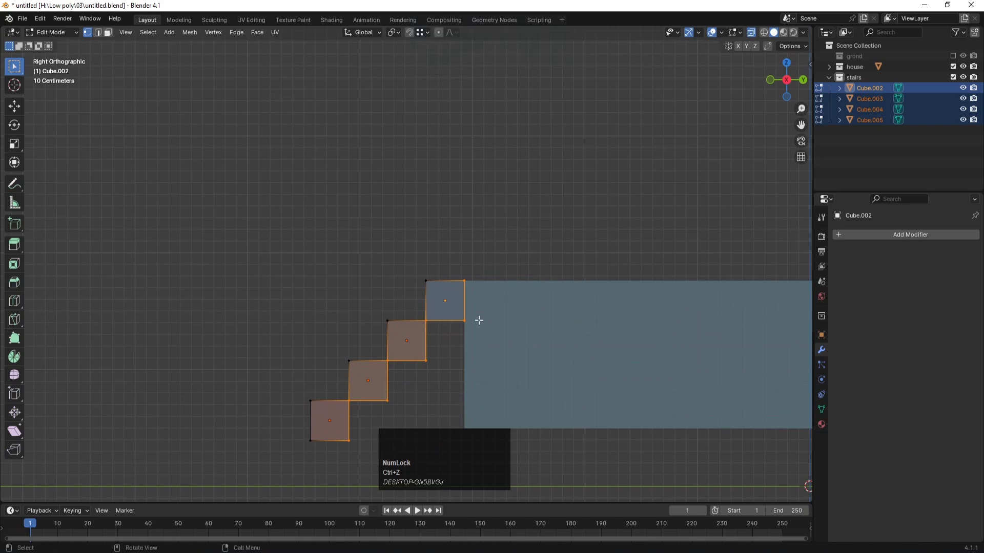
# Switch to face selection with X-ray off and hide the house collection to expose the treads' backs.
pyautogui.moveTo(478, 321); pyautogui.dragTo(465, 301, button='middle')
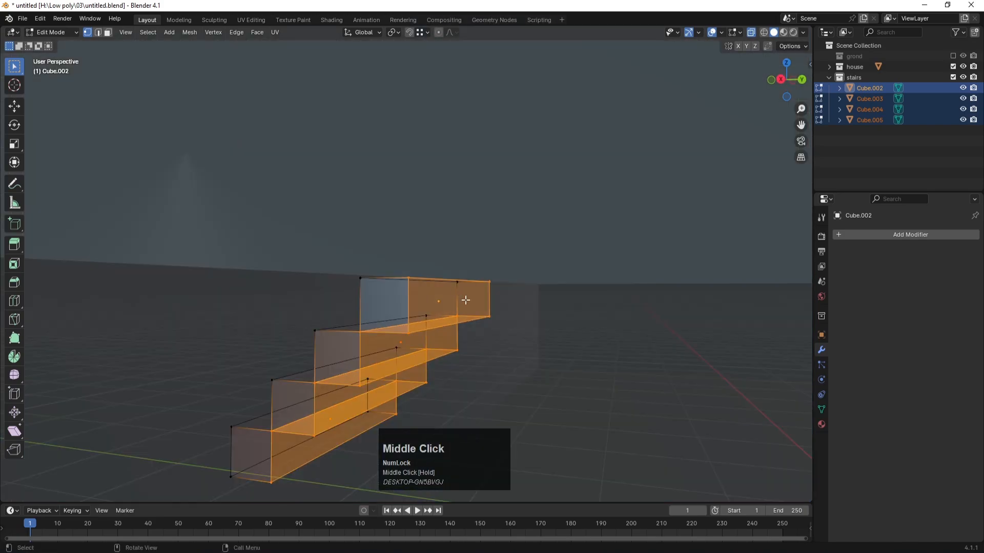
pyautogui.press('3')
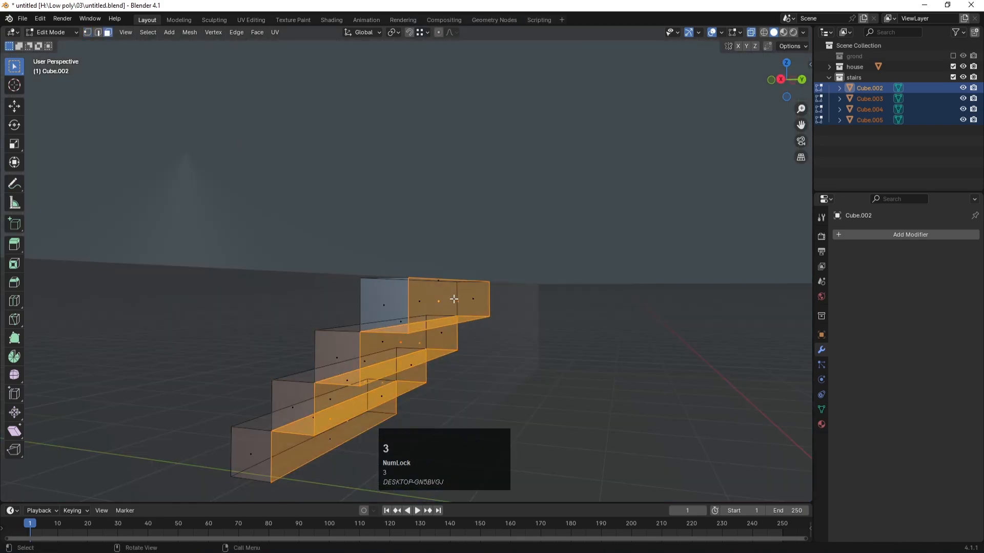
pyautogui.hotkey('alt', 'z')
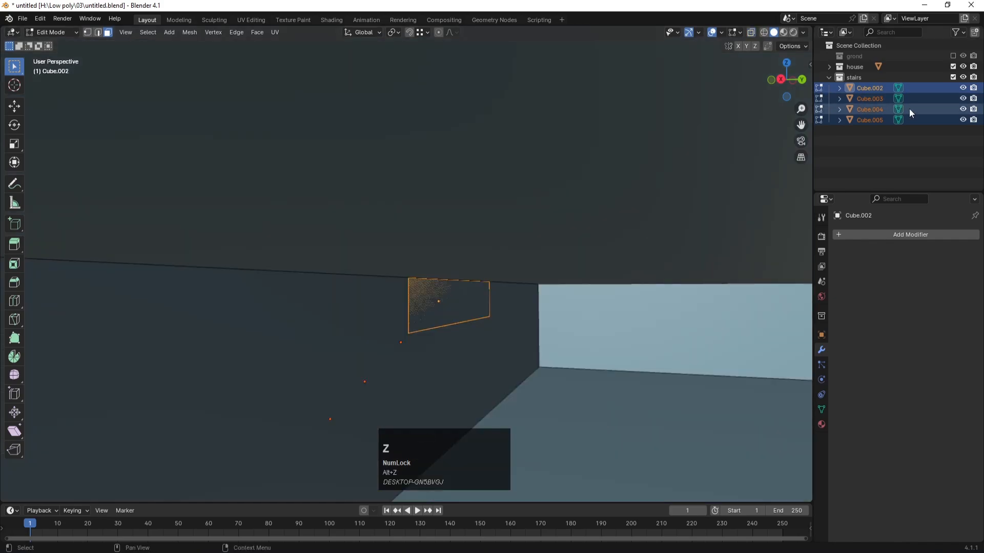
pyautogui.click(953, 67)
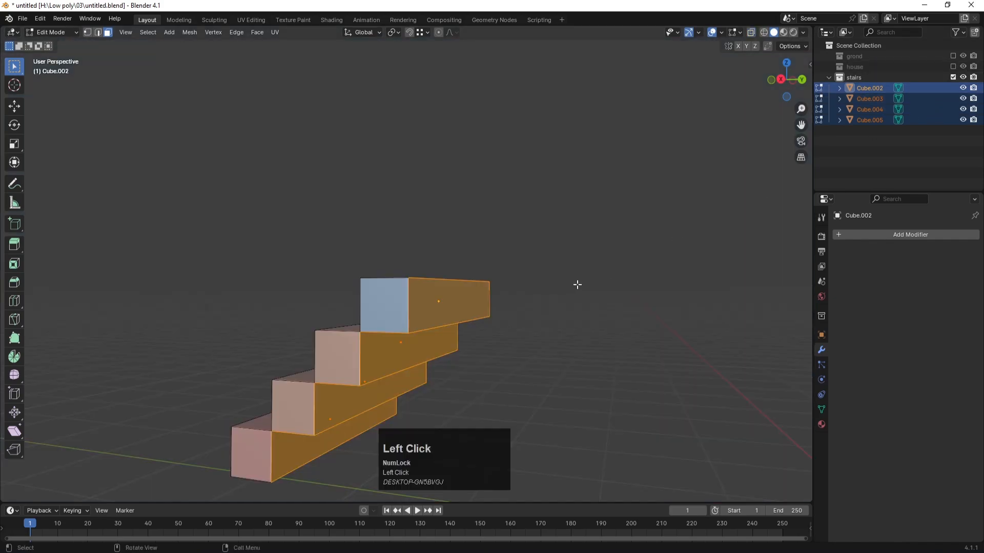
# Select the back faces of all four treads and move them along Y to make every tread deeper towards the house.
pyautogui.click(578, 316)
pyautogui.click(454, 294)
pyautogui.keyDown('shift'); pyautogui.click(405, 357); pyautogui.keyUp('shift')
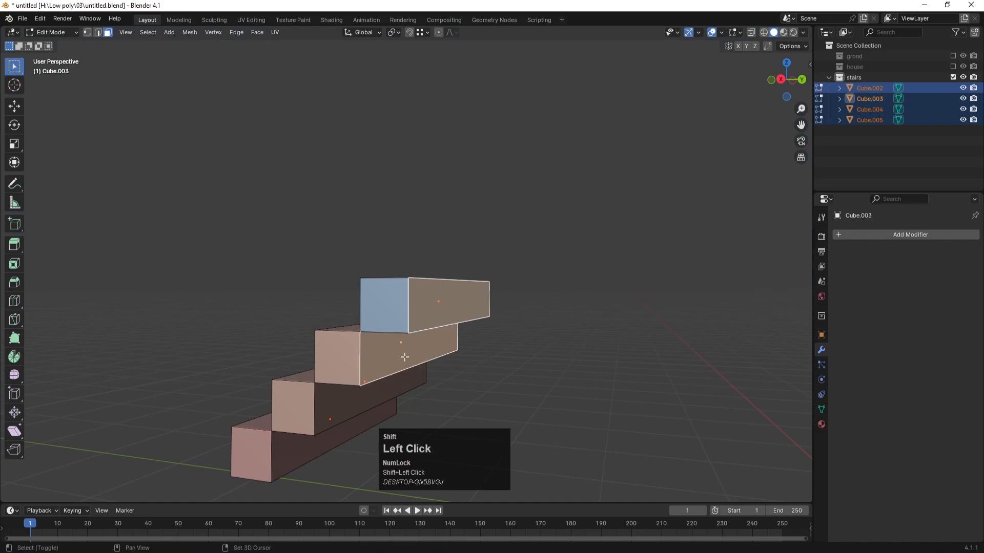
pyautogui.keyDown('shift'); pyautogui.click(361, 395); pyautogui.keyUp('shift')
pyautogui.keyDown('shift'); pyautogui.click(289, 451); pyautogui.keyUp('shift')
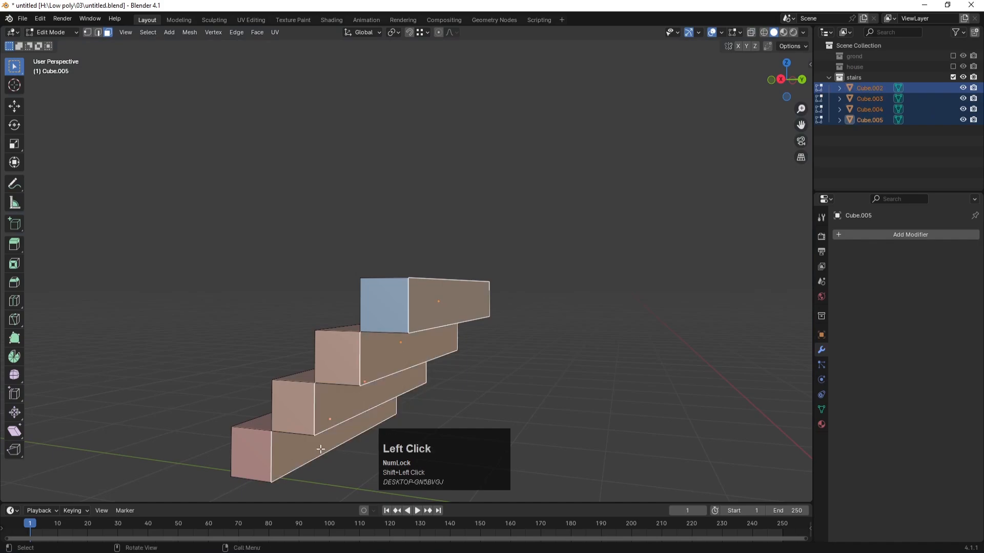
pyautogui.press('g')
pyautogui.press('y')
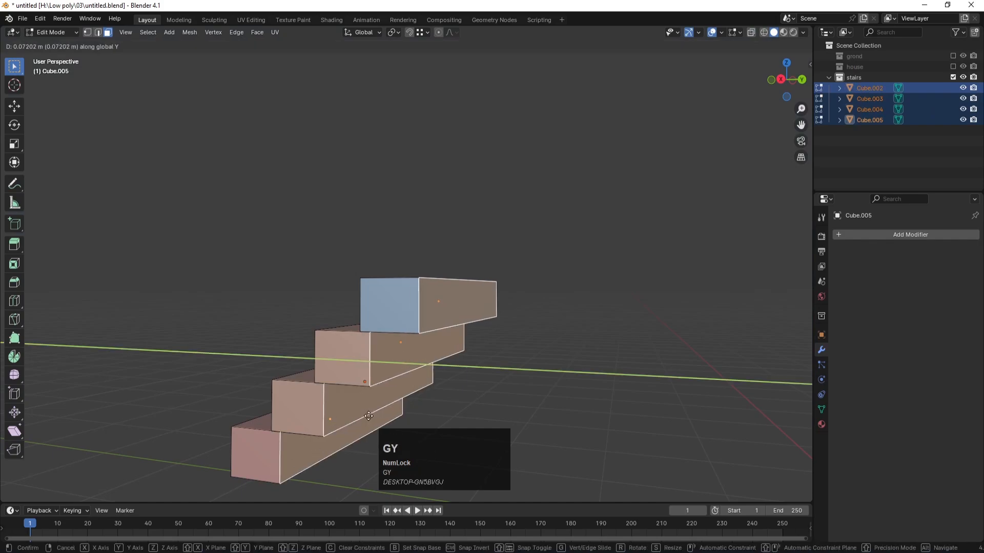
pyautogui.click(470, 426)
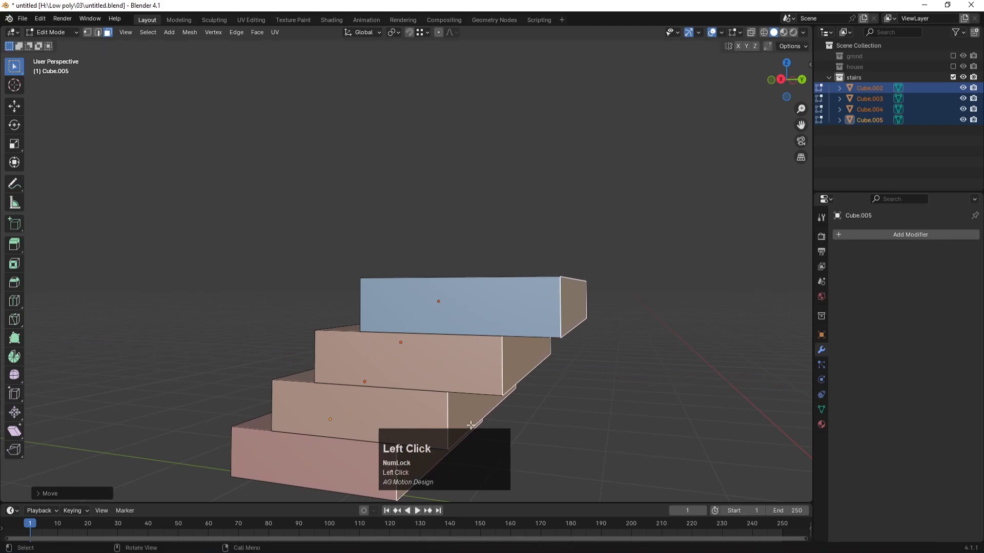
# Leave mesh editing, show the house collection again and view the stairs from the right in X-ray.
pyautogui.click(953, 77)
pyautogui.click(953, 76)
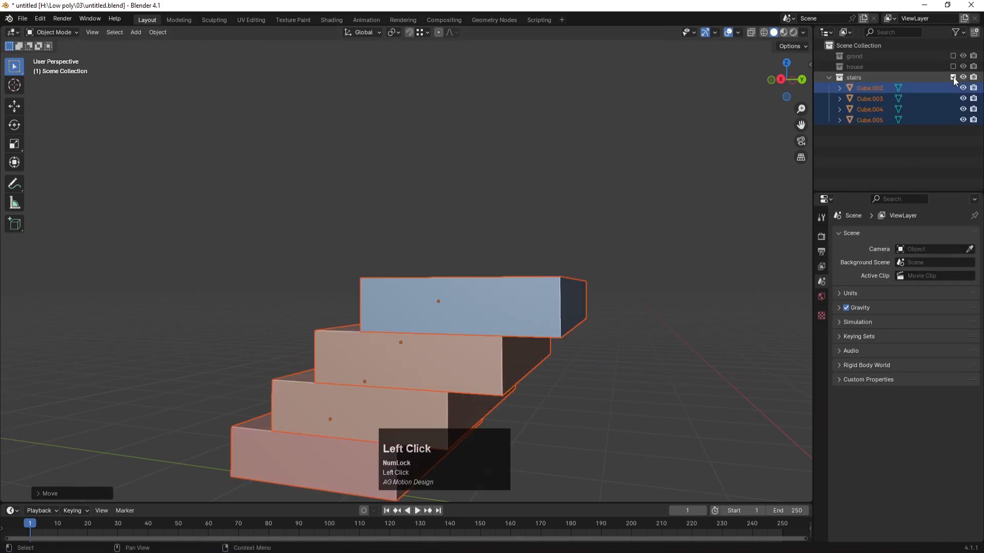
pyautogui.click(953, 67)
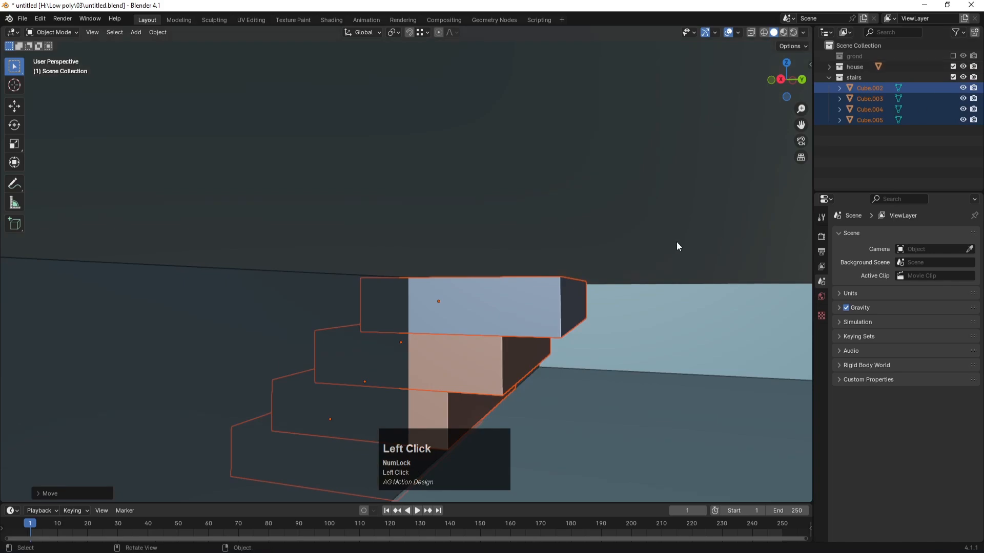
pyautogui.press('KP_3')
pyautogui.hotkey('alt', 'z')
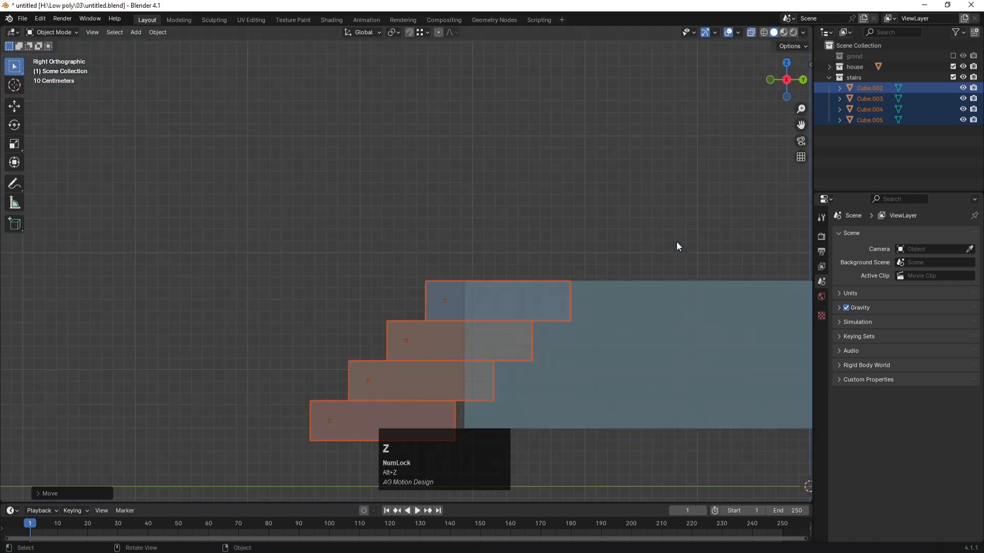
pyautogui.press('g')
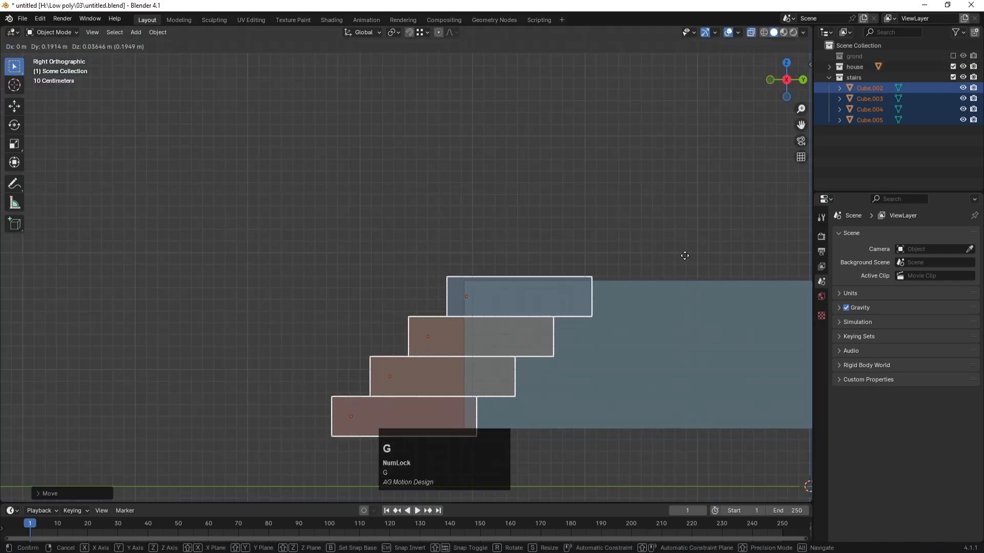
pyautogui.click(659, 257)
pyautogui.hotkey('ctrl', 'z')
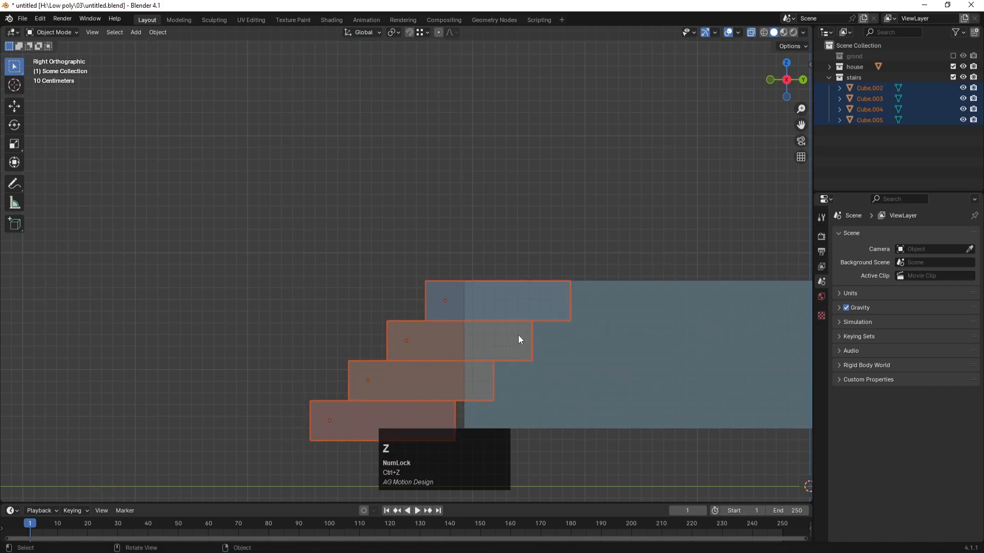
# Move all four treads along Y until the lowest tread's back meets the house block's front face, and turn off X-ray.
pyautogui.press('g')
pyautogui.press('y')
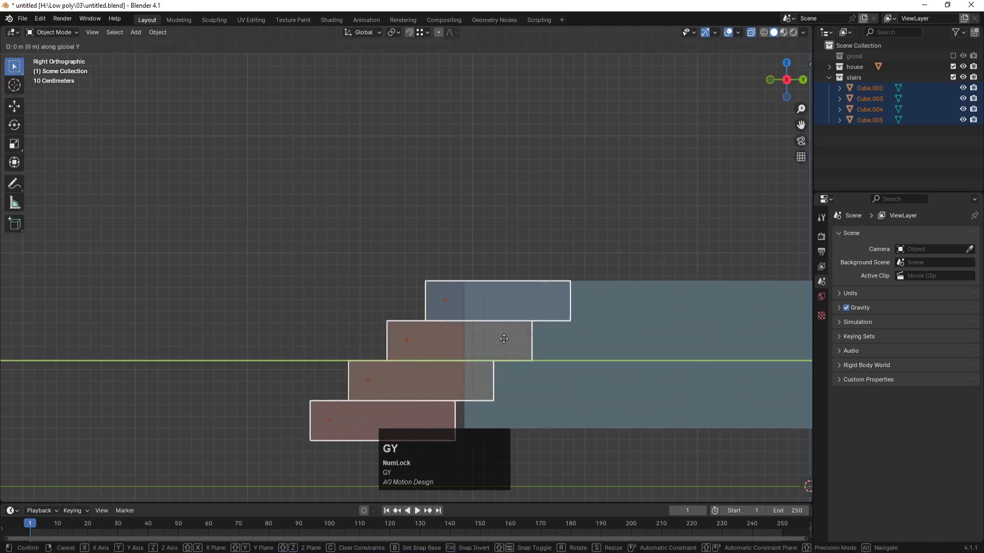
pyautogui.click(513, 340)
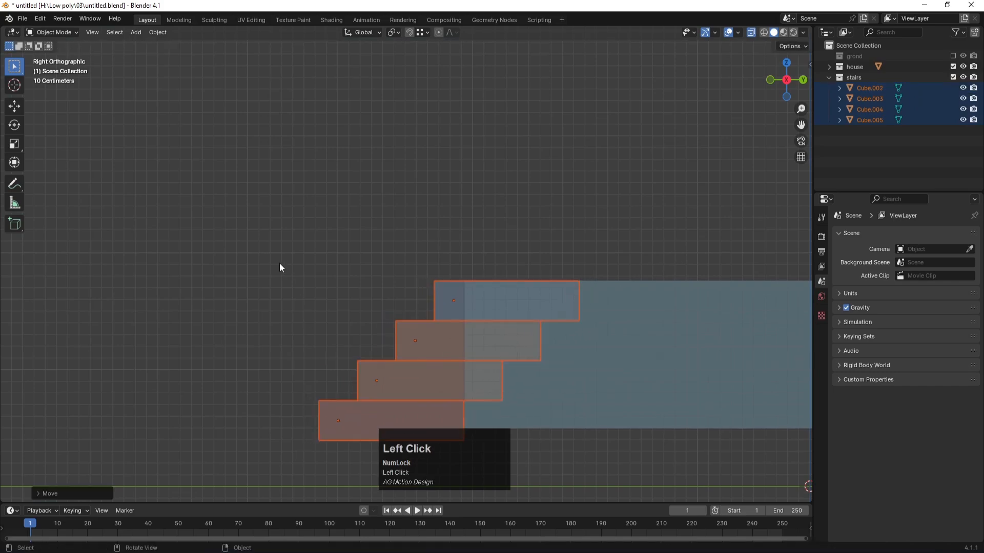
pyautogui.moveTo(279, 267); pyautogui.dragTo(318, 281, button='middle')
pyautogui.hotkey('alt', 'z')
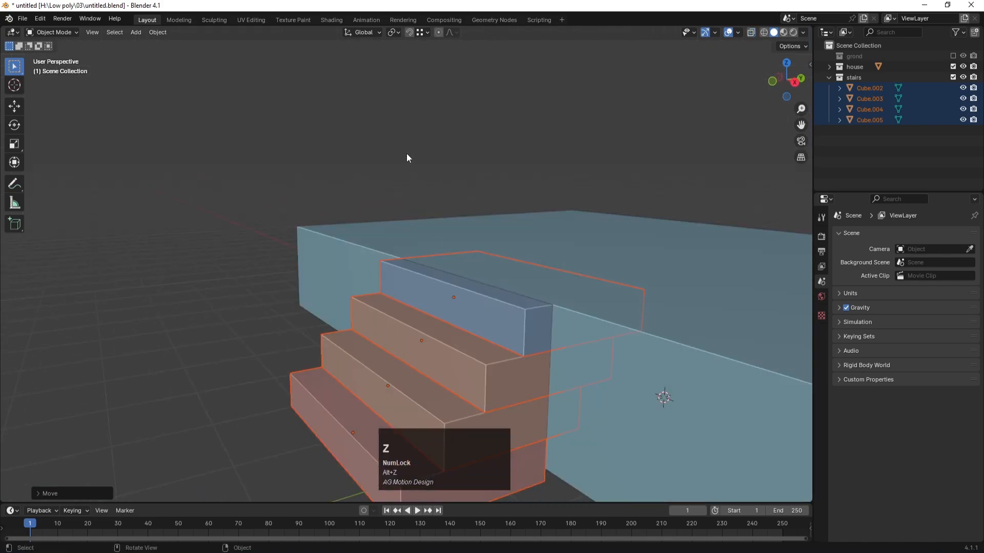
pyautogui.hotkey('alt', 'z')
pyautogui.click(259, 315)
# Select all four treads and lower them slightly along Z so the top tread sits just below the block's top surface.
pyautogui.scroll(-5, 259, 314)
pyautogui.moveTo(254, 315)
pyautogui.mouseDown(button='middle')
pyautogui.moveTo(238, 316)
pyautogui.moveTo(258, 340)
pyautogui.moveTo(262, 322)
pyautogui.mouseUp(button='middle')
pyautogui.click(417, 271)
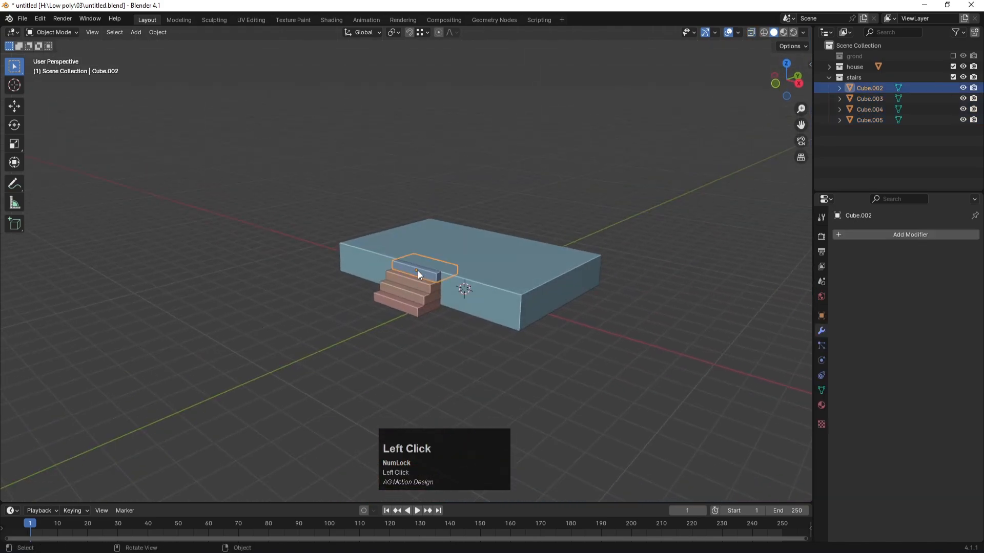
pyautogui.keyDown('shift'); pyautogui.click(862, 101); pyautogui.keyUp('shift')
pyautogui.keyDown('shift'); pyautogui.click(867, 119); pyautogui.keyUp('shift')
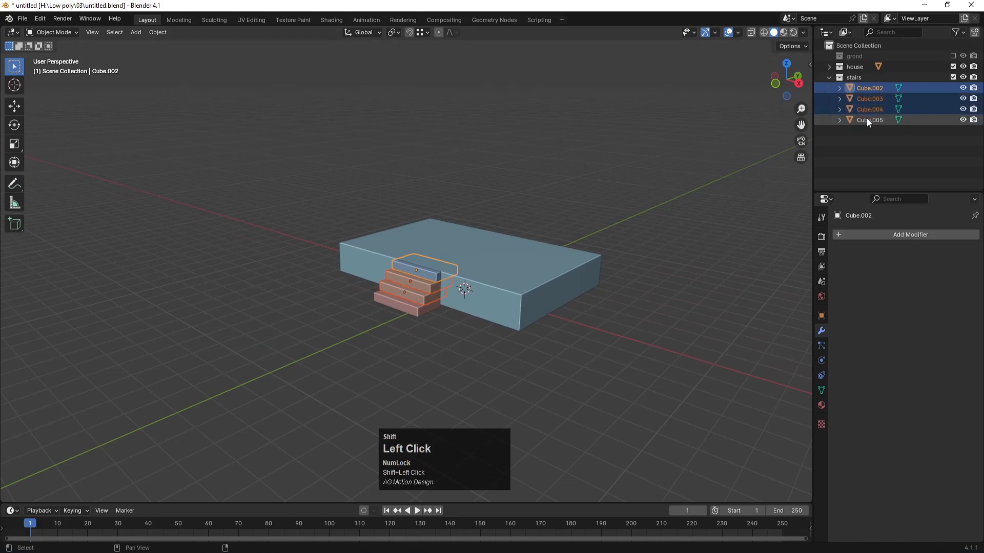
pyautogui.press('g')
pyautogui.press('z')
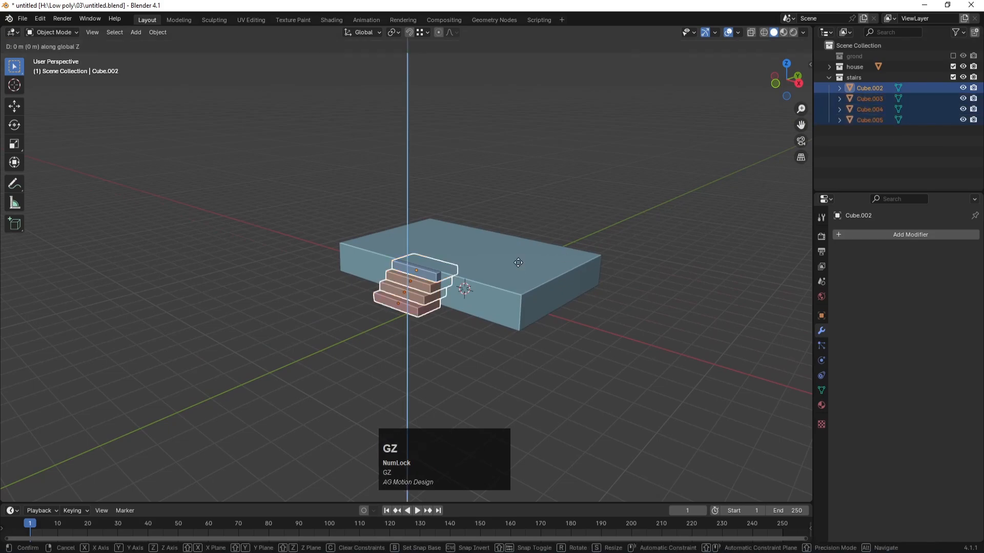
pyautogui.click(518, 264)
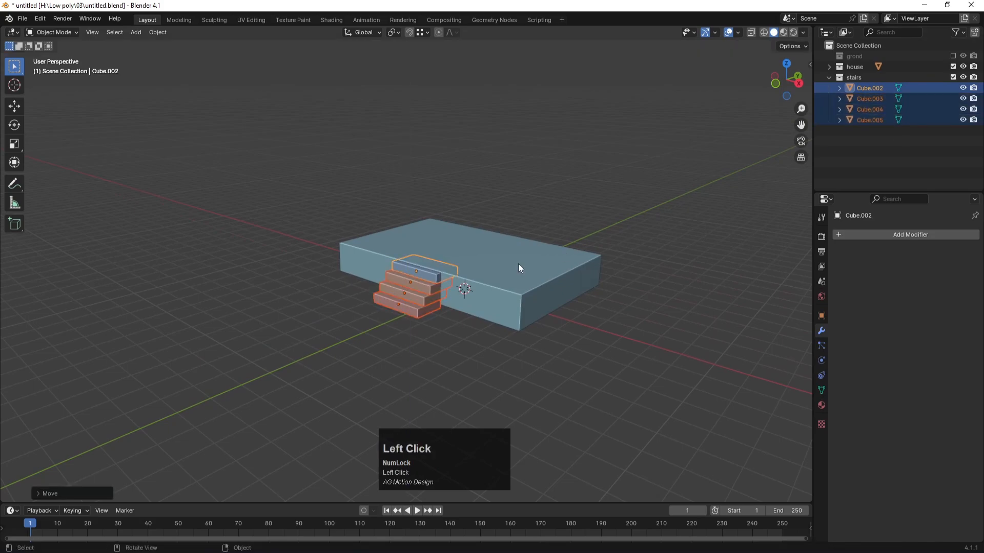
pyautogui.click(606, 319)
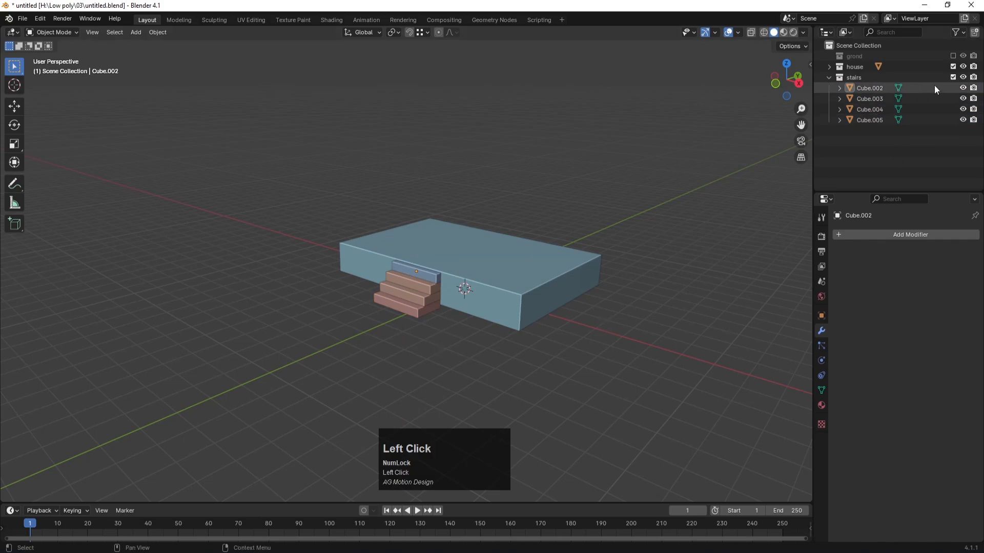
# Show the grond collection again and look over the whole scene with house base, stairs and fence.
pyautogui.click(953, 55)
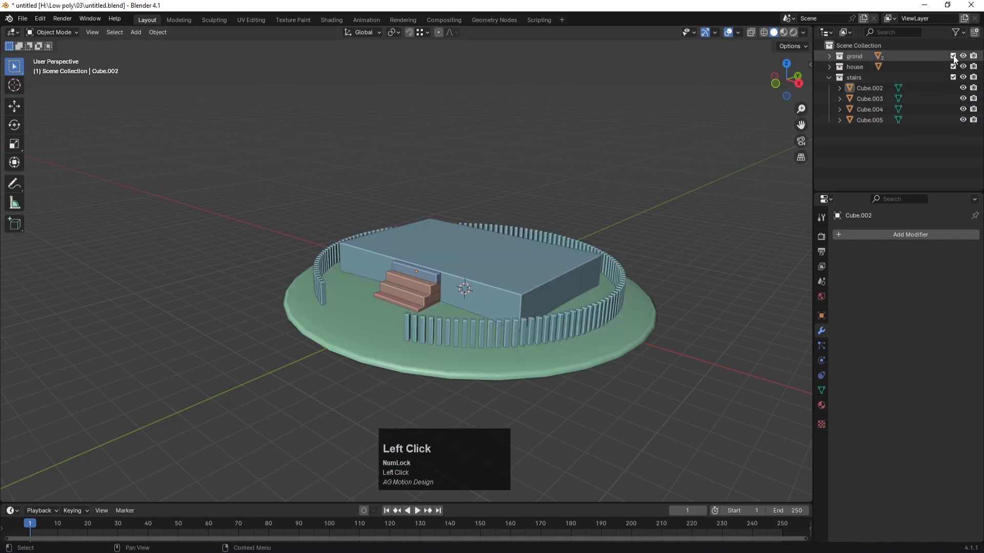
pyautogui.scroll(-2, 319, 340)
pyautogui.moveTo(319, 340); pyautogui.dragTo(361, 285, button='middle')
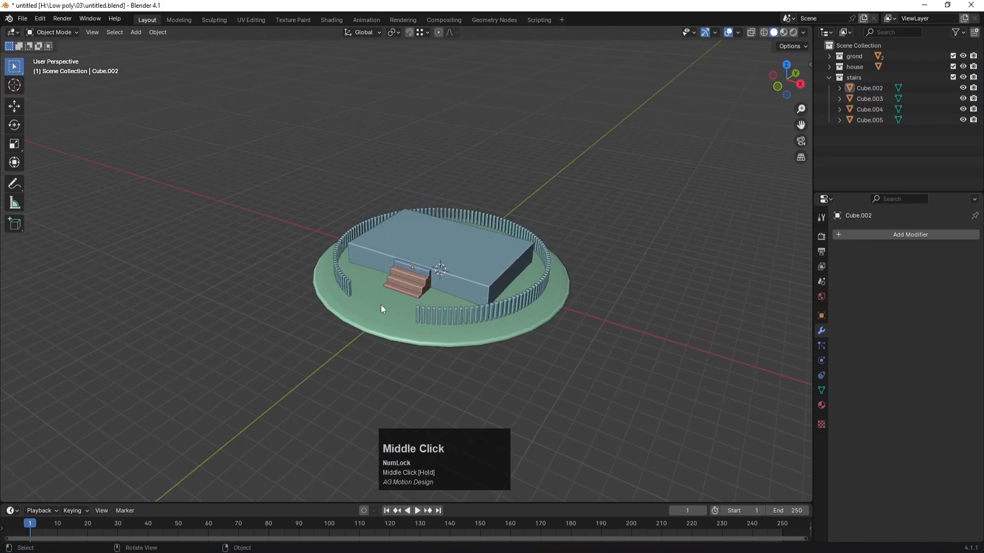
pyautogui.scroll(2, 454, 256)
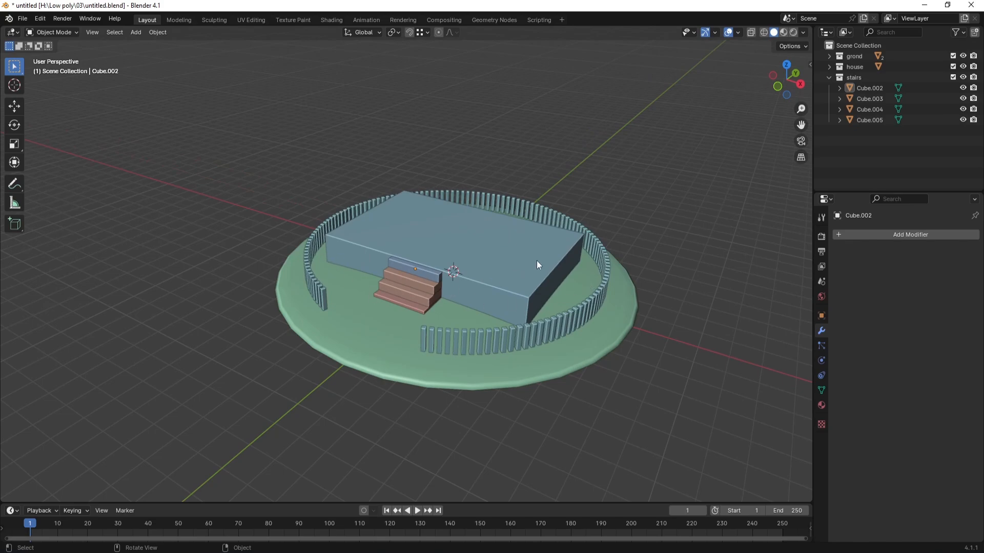
# Collapse the stairs collection and exclude the stairs, house and grond collections from the view layer.
pyautogui.click(829, 77)
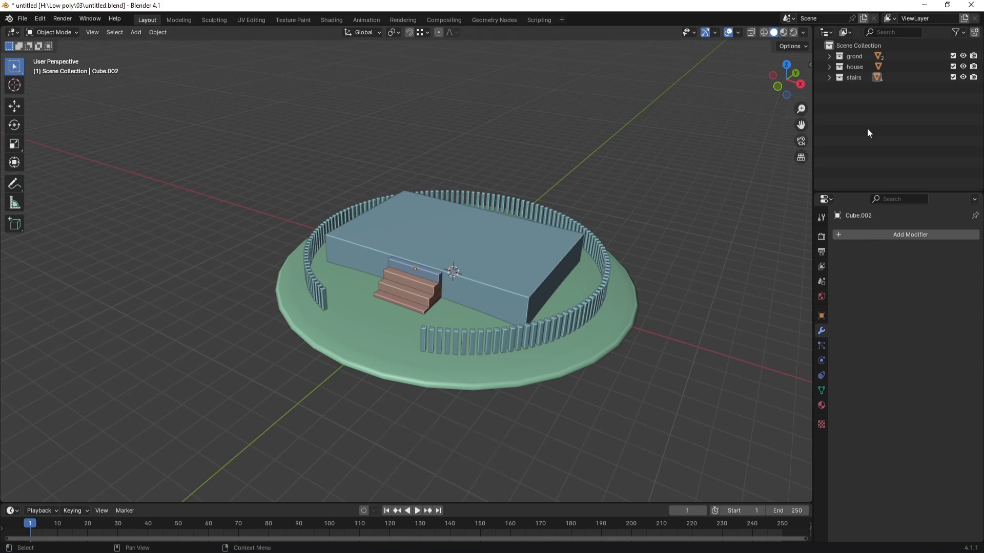
pyautogui.click(953, 76)
pyautogui.click(953, 67)
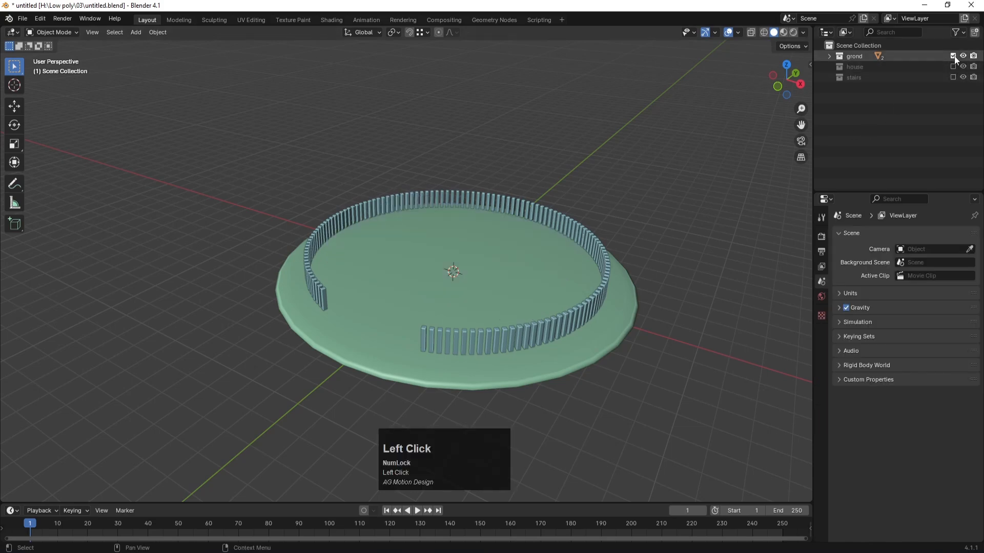
pyautogui.click(953, 55)
# Create a new collection under the scene collection and name it Trees.
pyautogui.rightClick(898, 121)
pyautogui.click(881, 121)
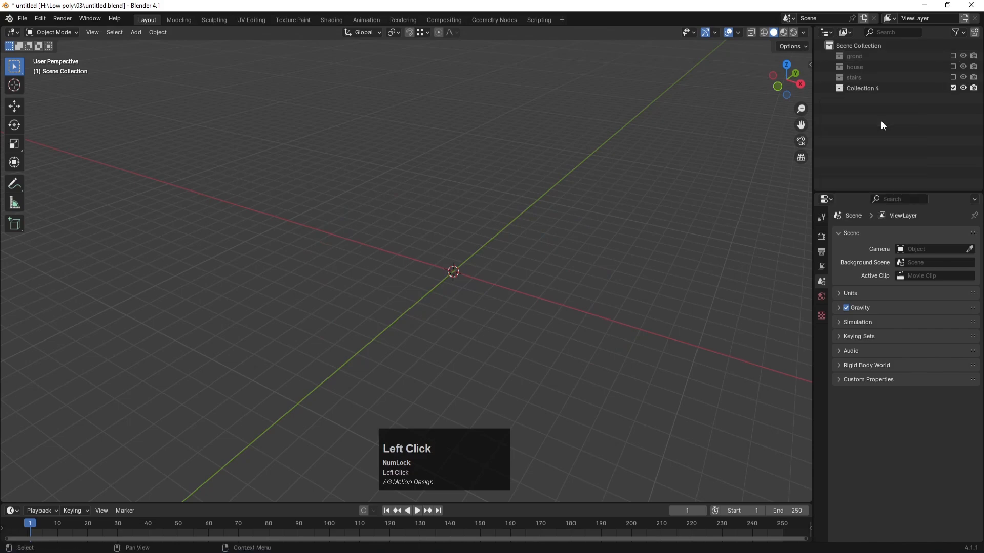
pyautogui.doubleClick(862, 88)
pyautogui.write('Trees')
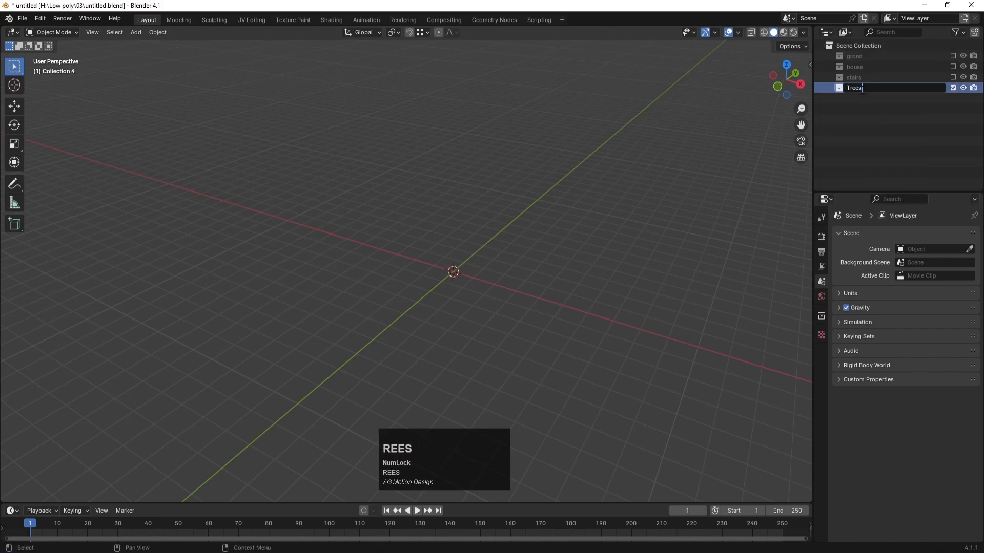
pyautogui.press('Return')
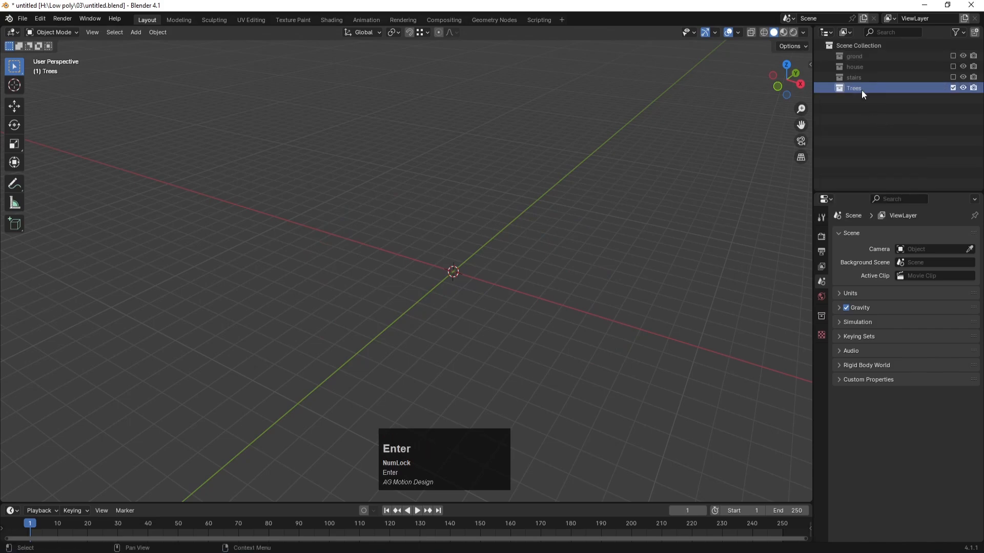
# Add a cylinder mesh at the origin in the Trees collection and scale it down uniformly to a small size.
pyautogui.click(513, 229)
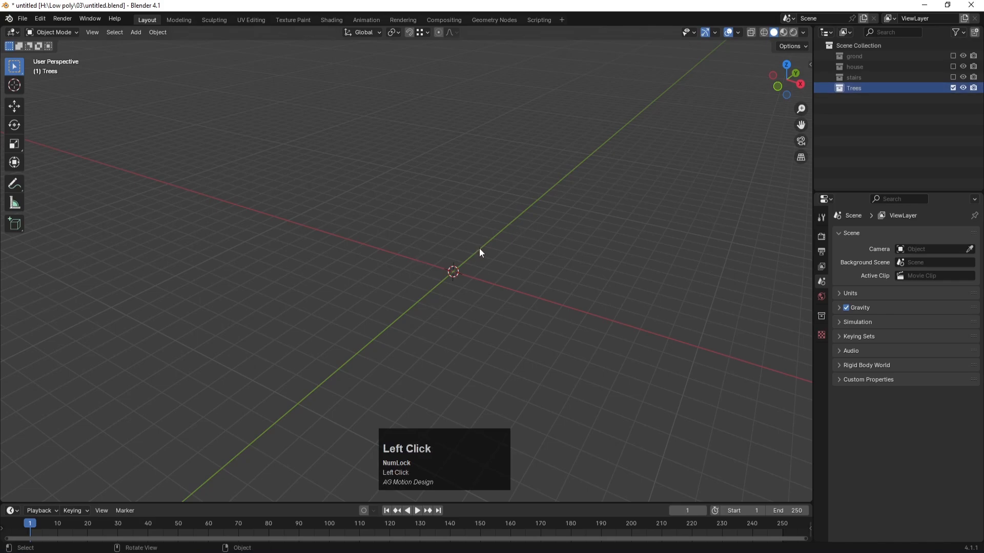
pyautogui.scroll(1, 543, 285)
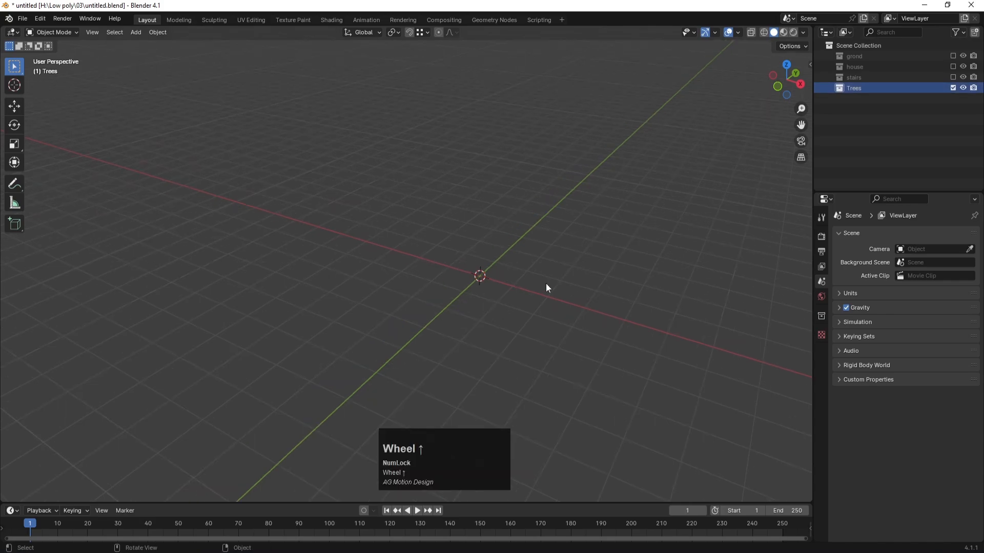
pyautogui.hotkey('shift', 'a')
pyautogui.moveTo(545, 282)
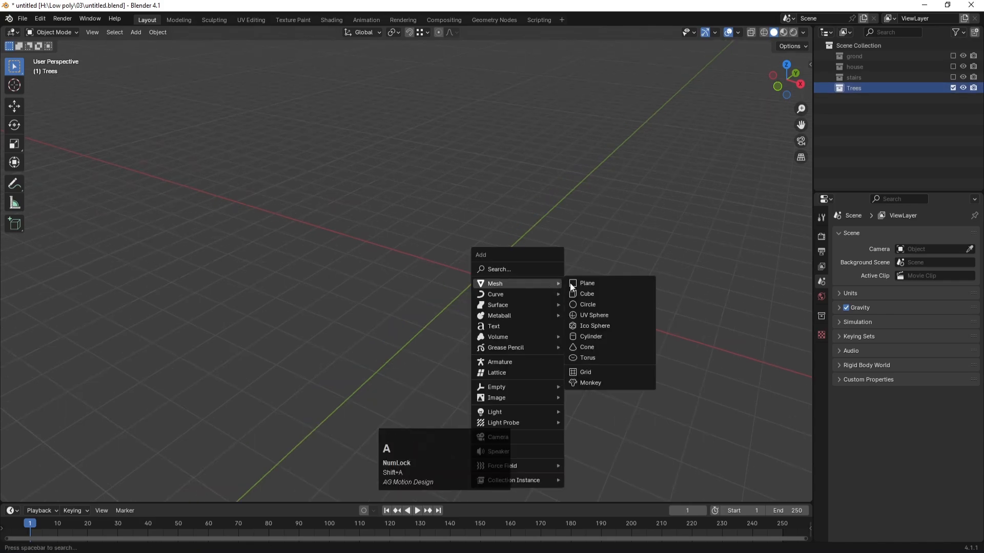
pyautogui.click(588, 336)
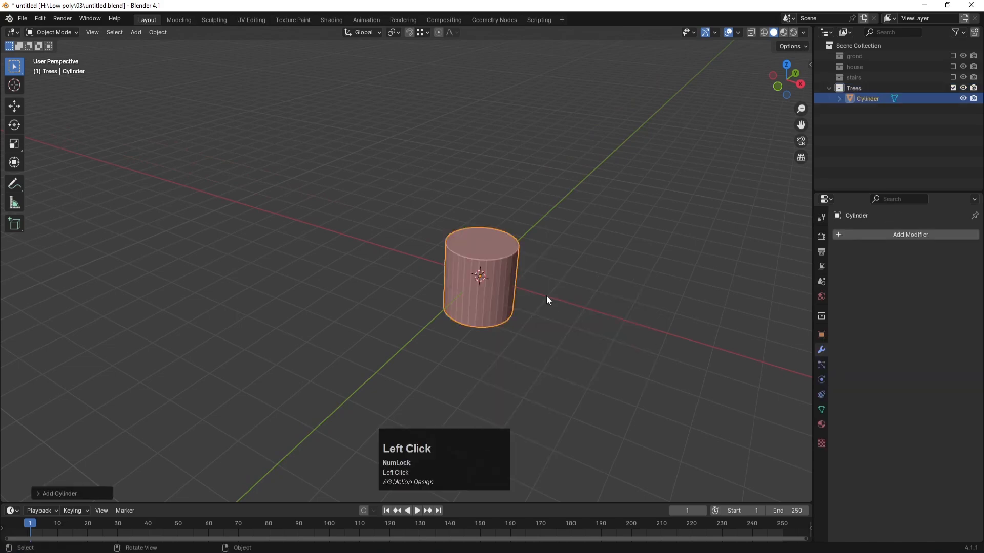
pyautogui.scroll(-2, 723, 347)
pyautogui.press('s')
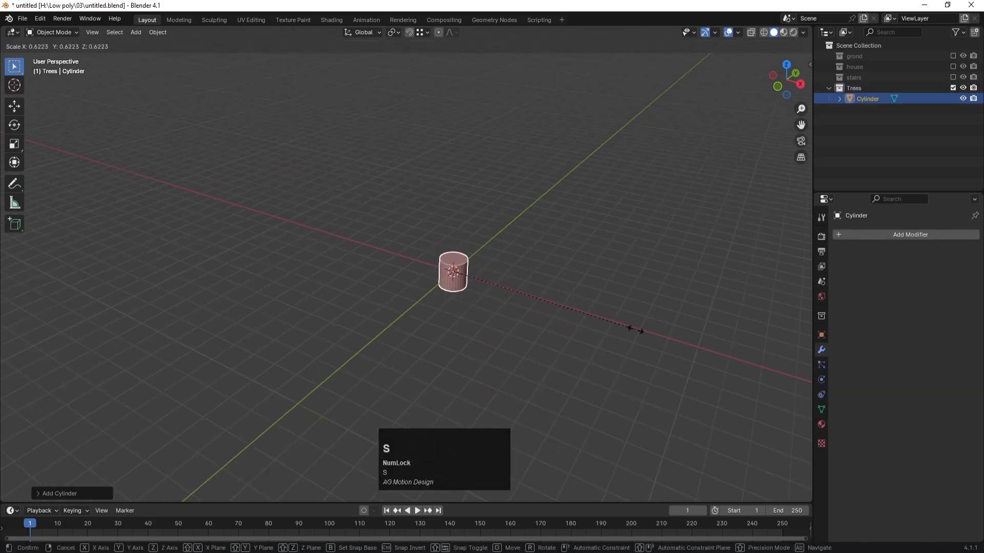
pyautogui.click(558, 301)
# Stretch the cylinder along Z in two scalings to form a tall, narrow tree trunk.
pyautogui.press('s')
pyautogui.press('s')
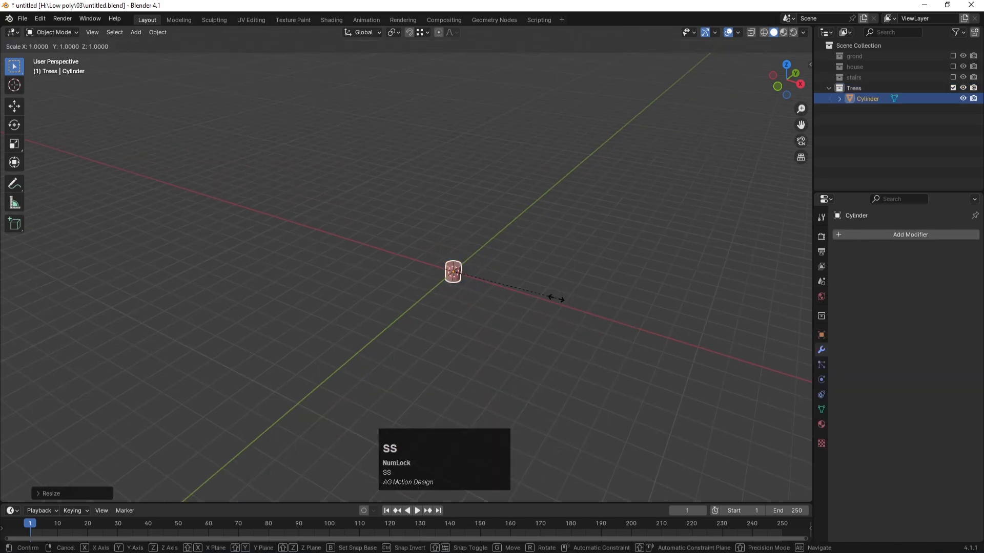
pyautogui.press('z')
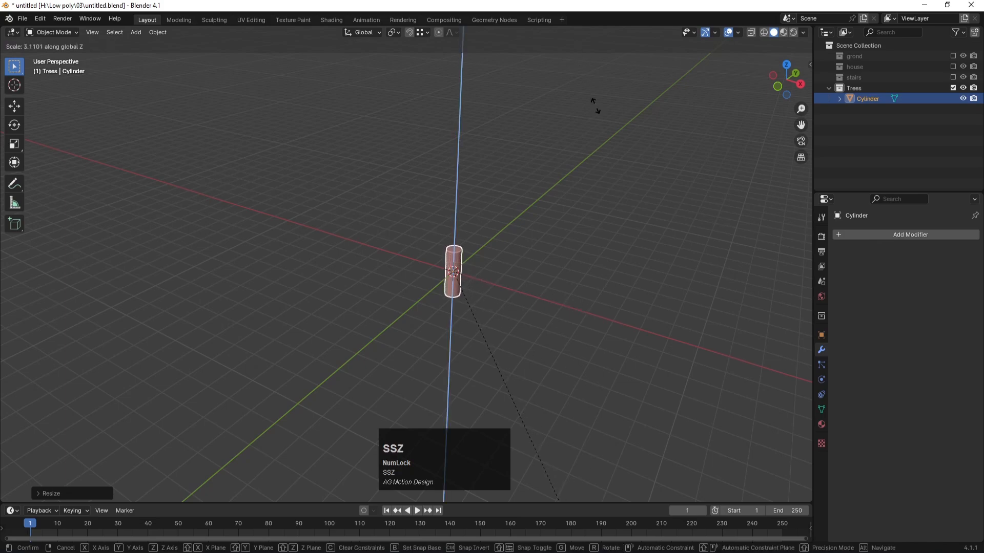
pyautogui.click(551, 164)
pyautogui.press('s')
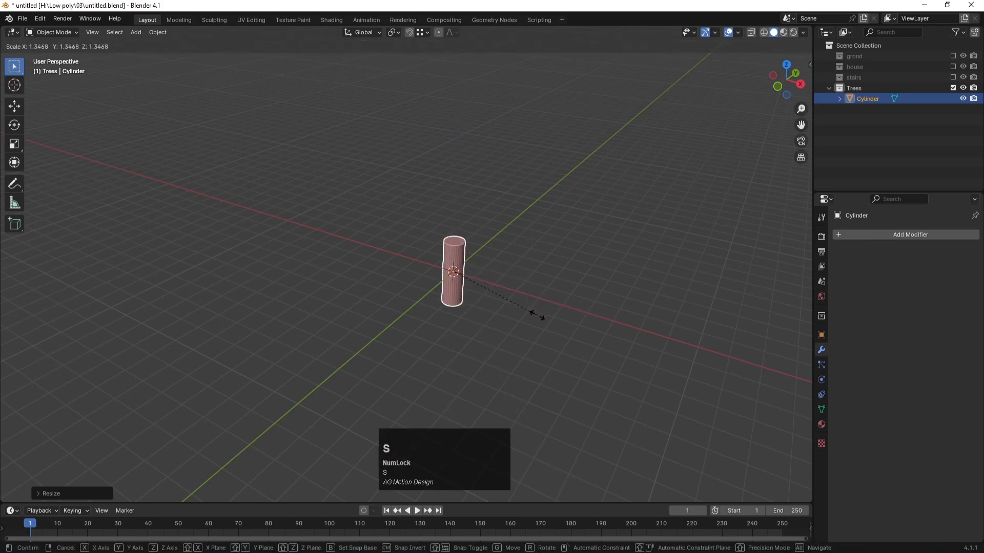
pyautogui.press('z')
pyautogui.click(538, 324)
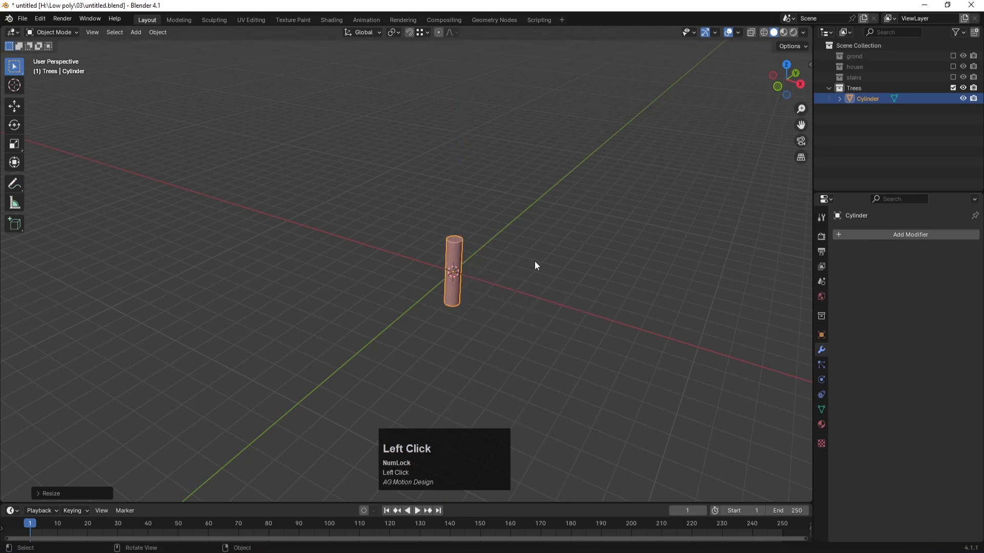
# Add a UV sphere, scale it up and raise it along Z over the upper part of the trunk as foliage.
pyautogui.click(534, 261)
pyautogui.hotkey('shift', 'a')
pyautogui.moveTo(504, 203)
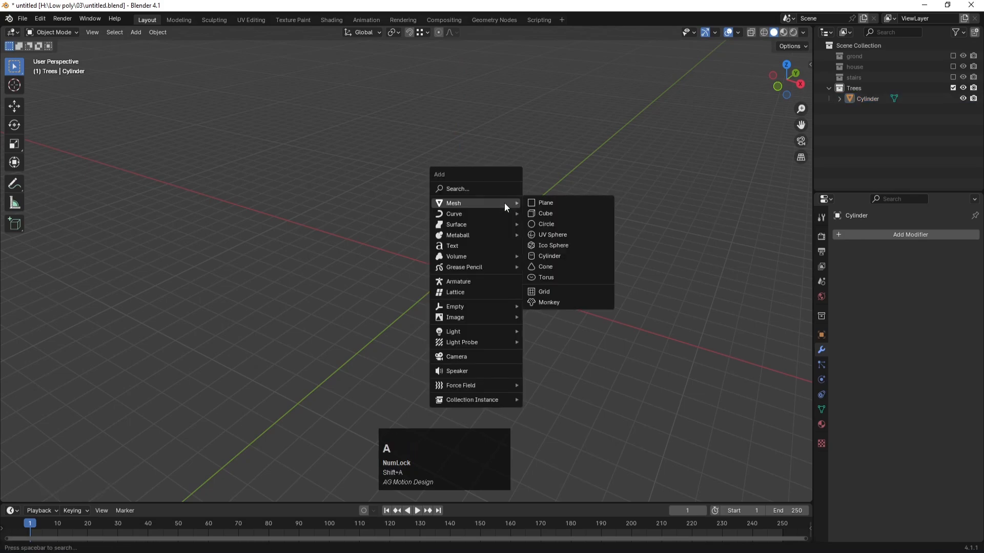
pyautogui.click(563, 240)
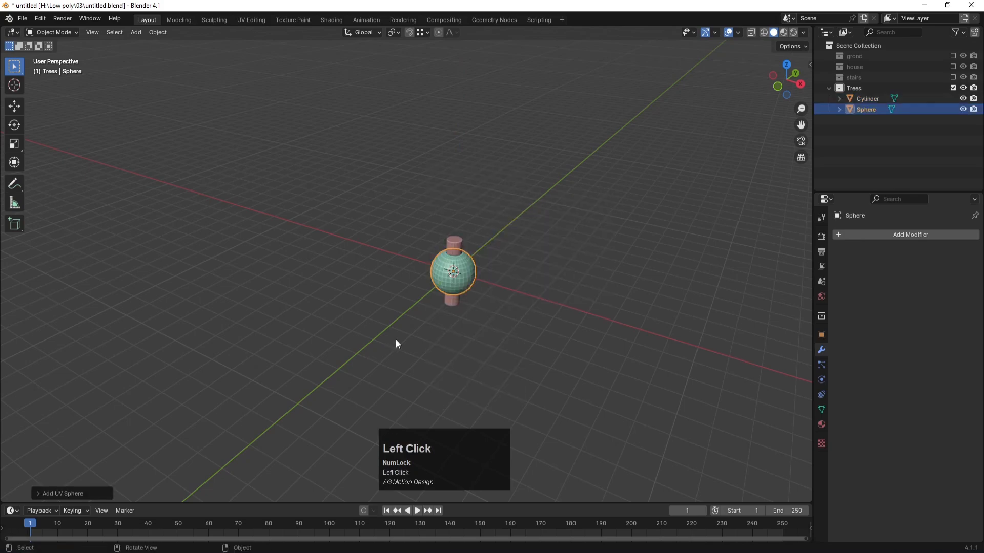
pyautogui.press('s')
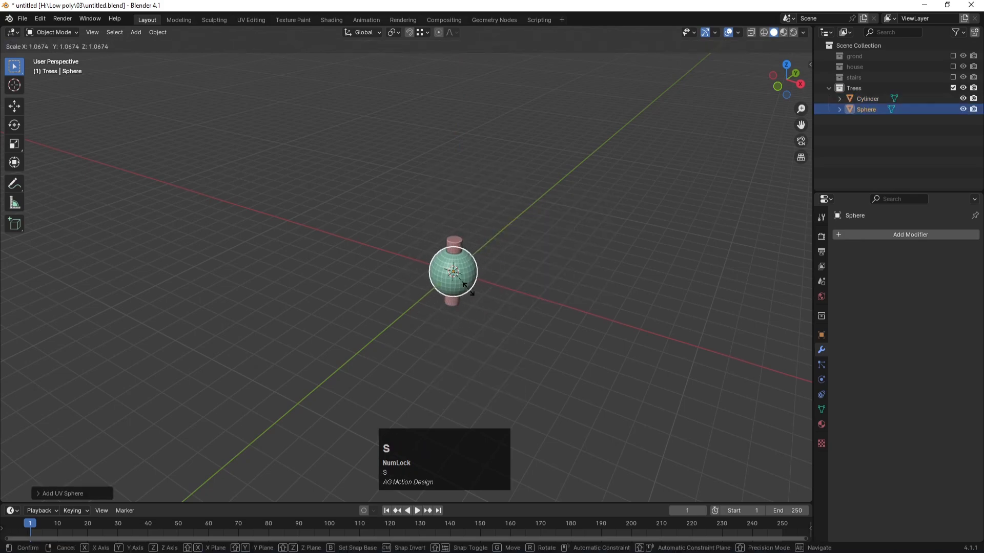
pyautogui.click(475, 294)
pyautogui.press('g')
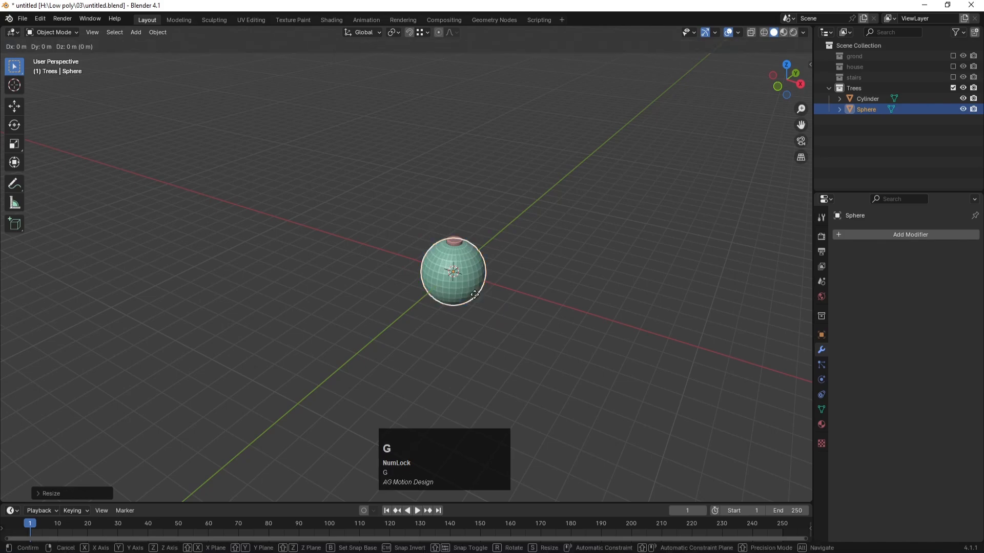
pyautogui.press('z')
pyautogui.click(475, 263)
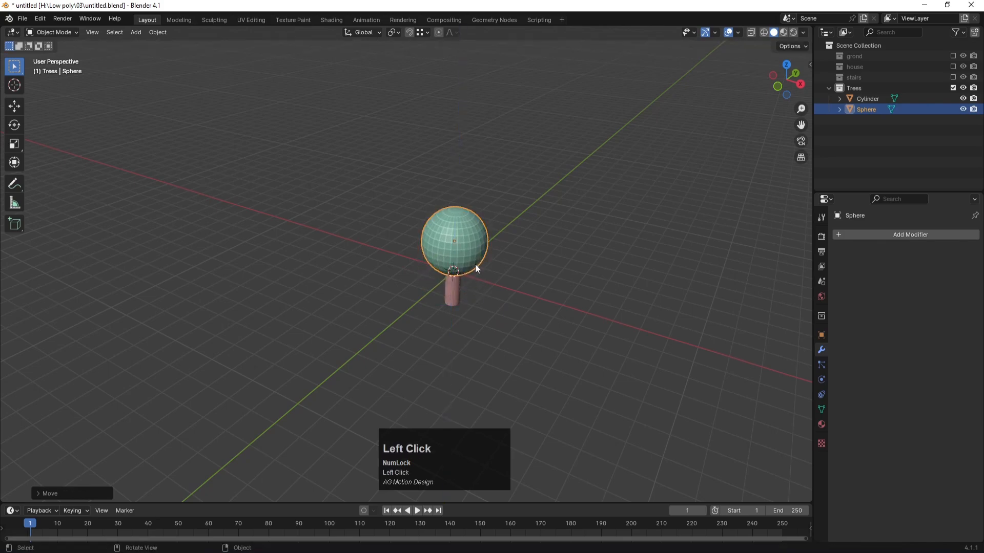
# Apply smooth shading to both the foliage sphere and the trunk cylinder.
pyautogui.moveTo(475, 263); pyautogui.dragTo(476, 226, button='middle')
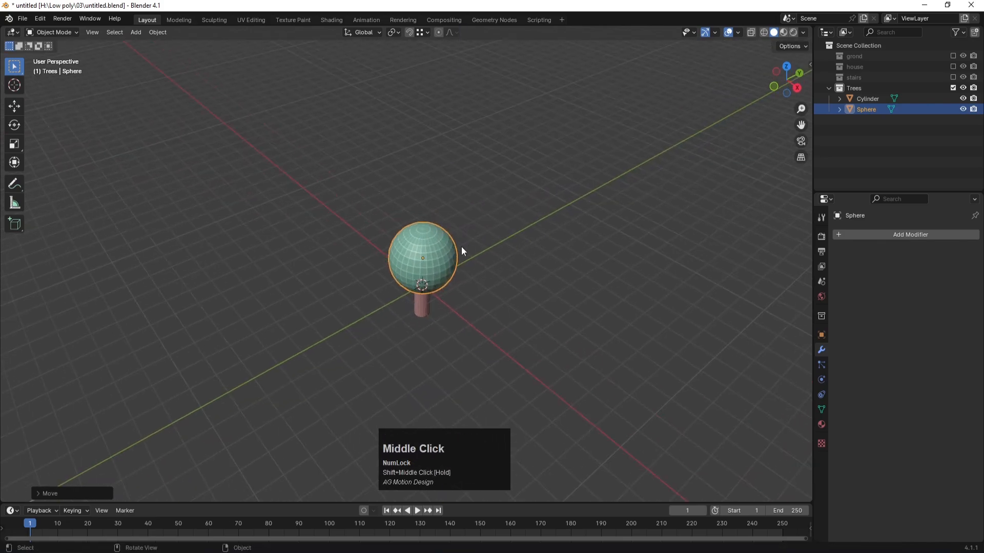
pyautogui.rightClick(444, 257)
pyautogui.click(419, 246)
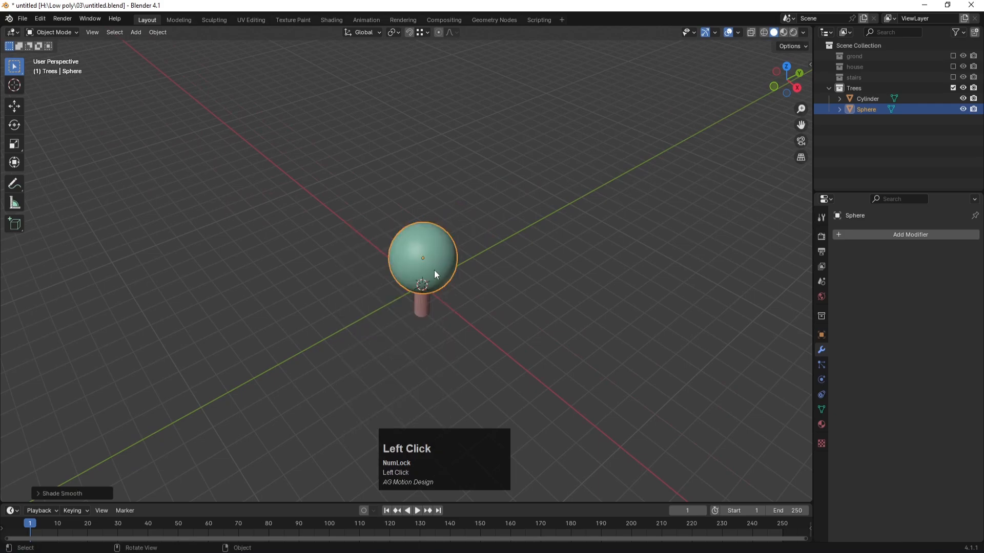
pyautogui.click(429, 302)
pyautogui.rightClick(429, 303)
pyautogui.click(408, 298)
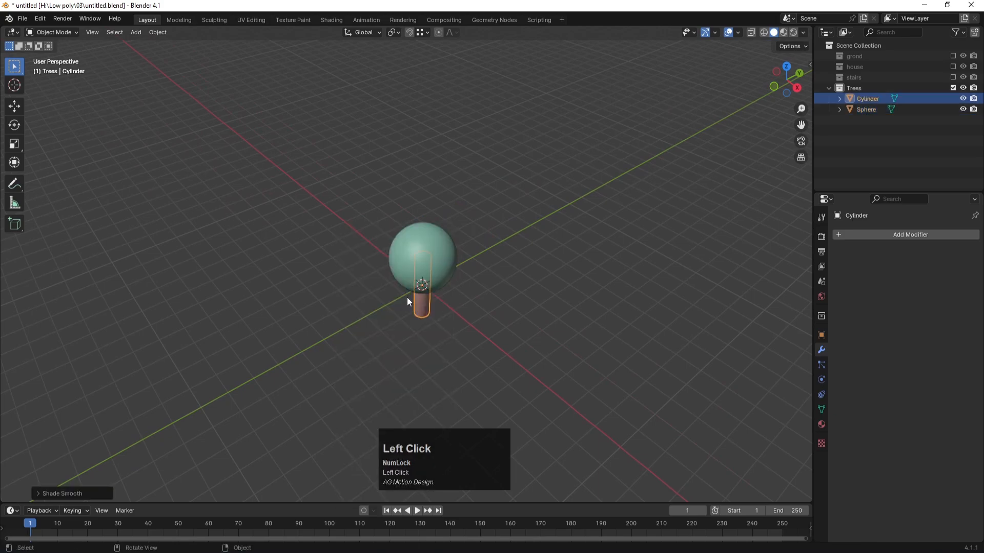
# Duplicate the foliage sphere, place the copy on its upper side and scale it down to a smaller ball.
pyautogui.click(443, 257)
pyautogui.hotkey('shift', 'd')
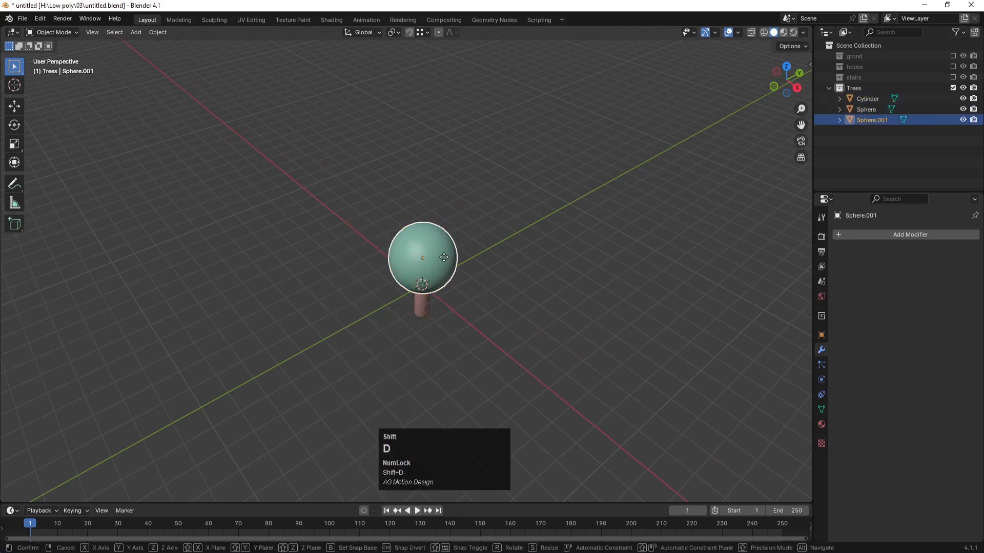
pyautogui.click(496, 258)
pyautogui.press('s')
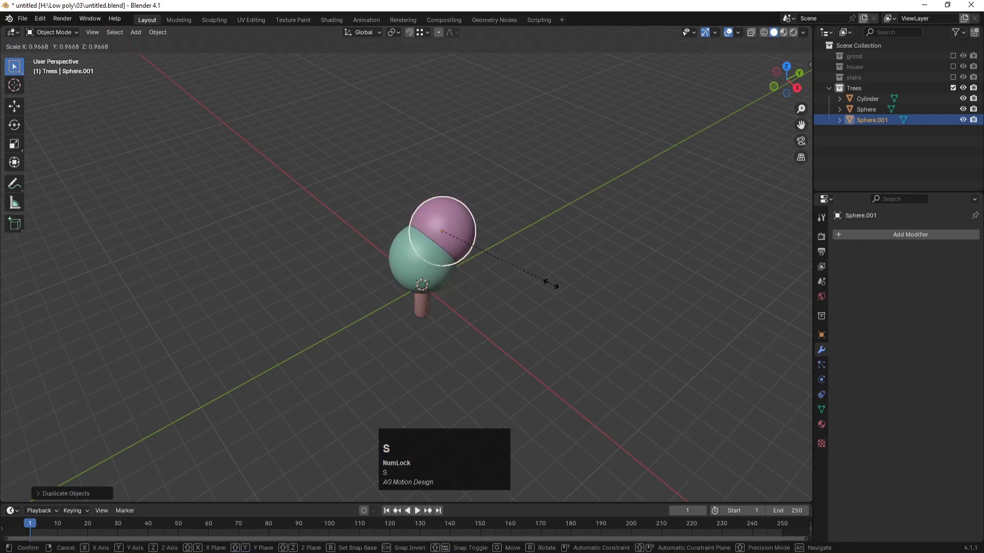
pyautogui.click(512, 270)
# Duplicate the small foliage ball, place the copy on the opposite upper side of the main sphere and enlarge it.
pyautogui.hotkey('shift', 'd')
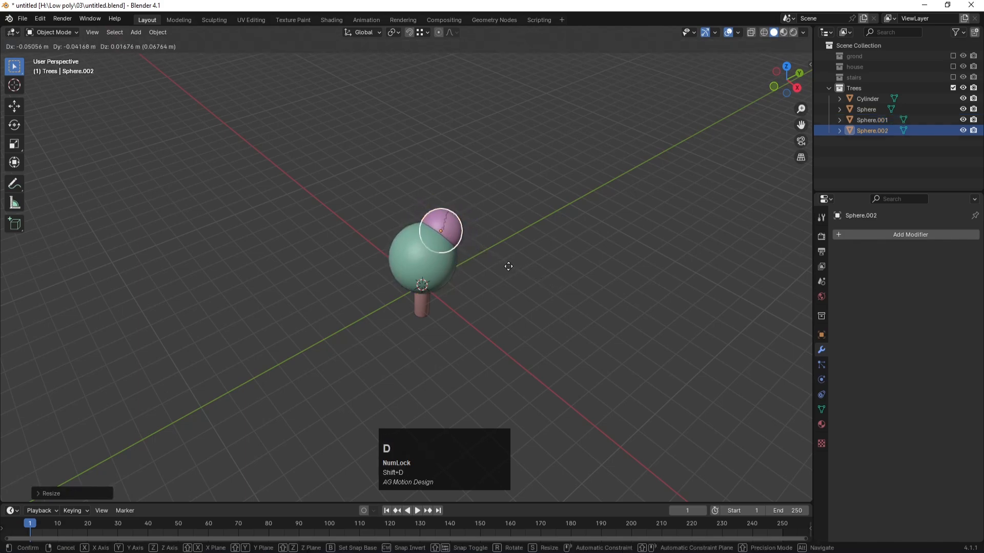
pyautogui.click(480, 269)
pyautogui.press('s')
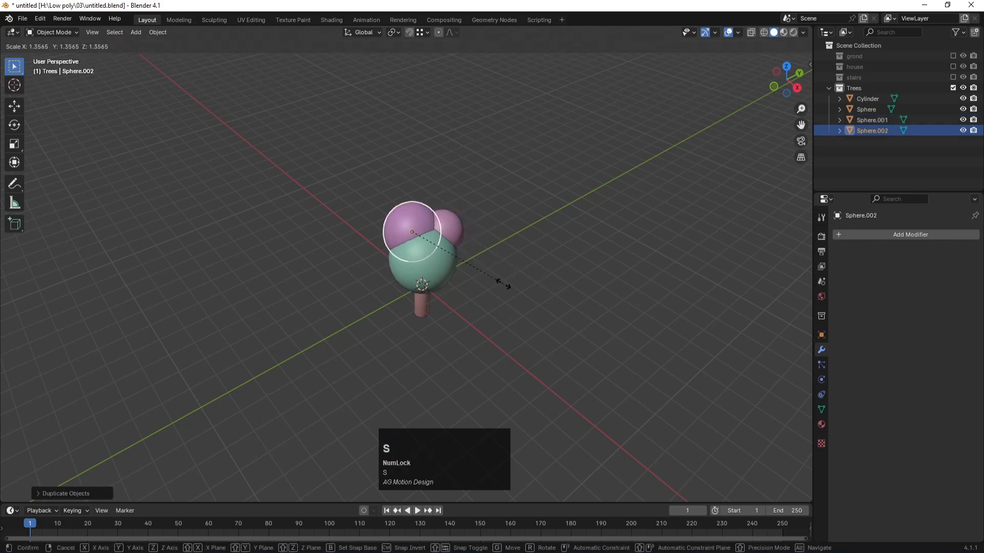
pyautogui.click(512, 289)
# Duplicate the enlarged foliage ball, place the copy above the other spheres and scale it down.
pyautogui.hotkey('shift', 'd')
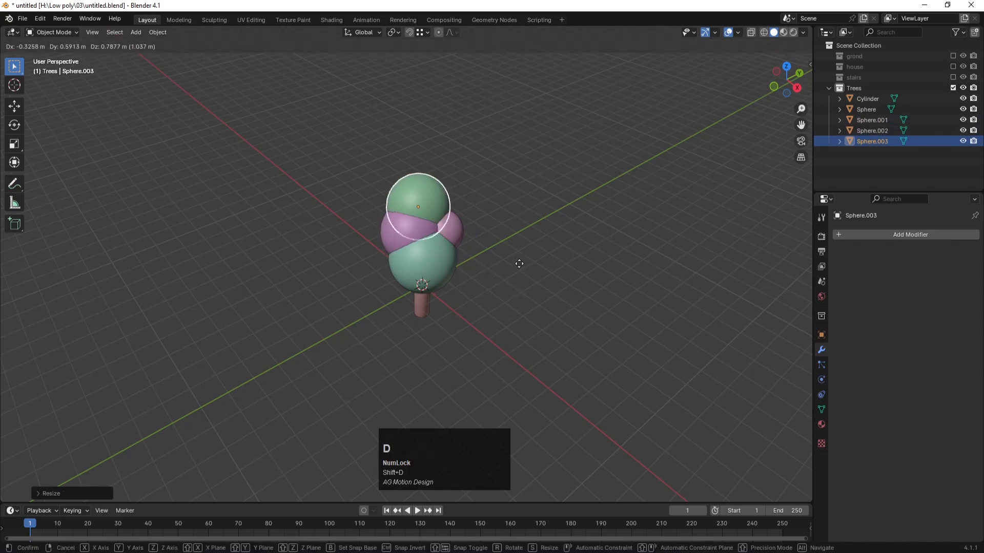
pyautogui.click(527, 264)
pyautogui.press('s')
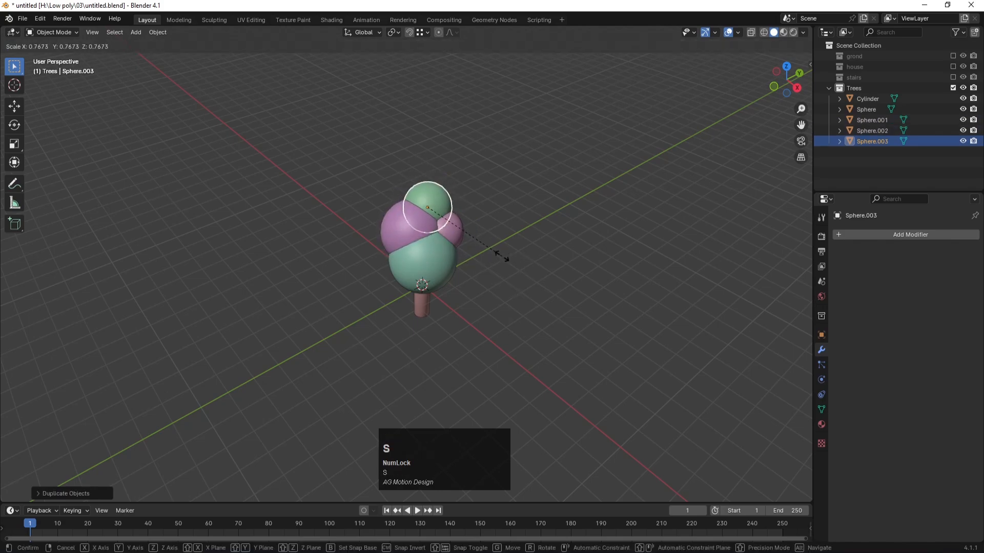
pyautogui.click(497, 255)
# In front view, move the topmost foliage ball over the trunk and scale it up about 1.5 times.
pyautogui.press('KP_1')
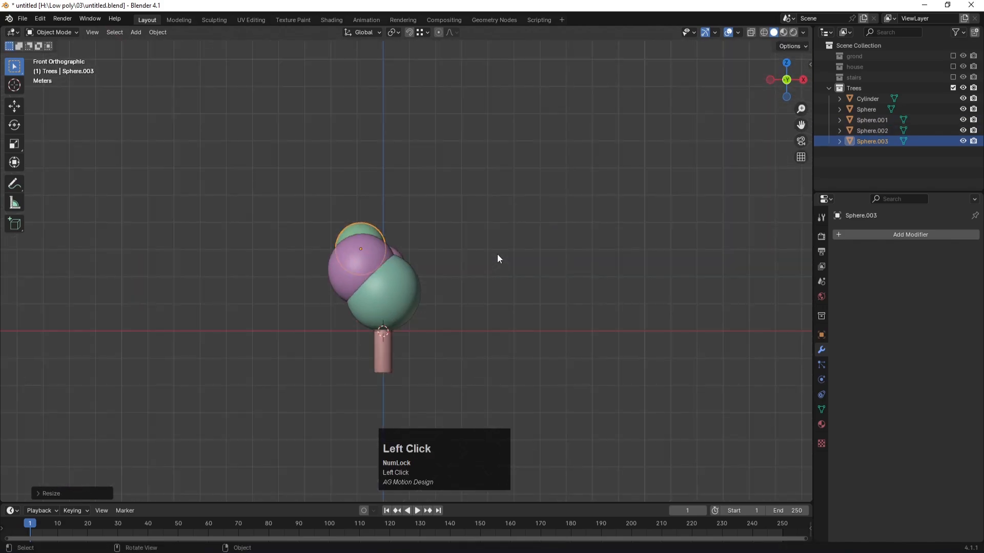
pyautogui.press('g')
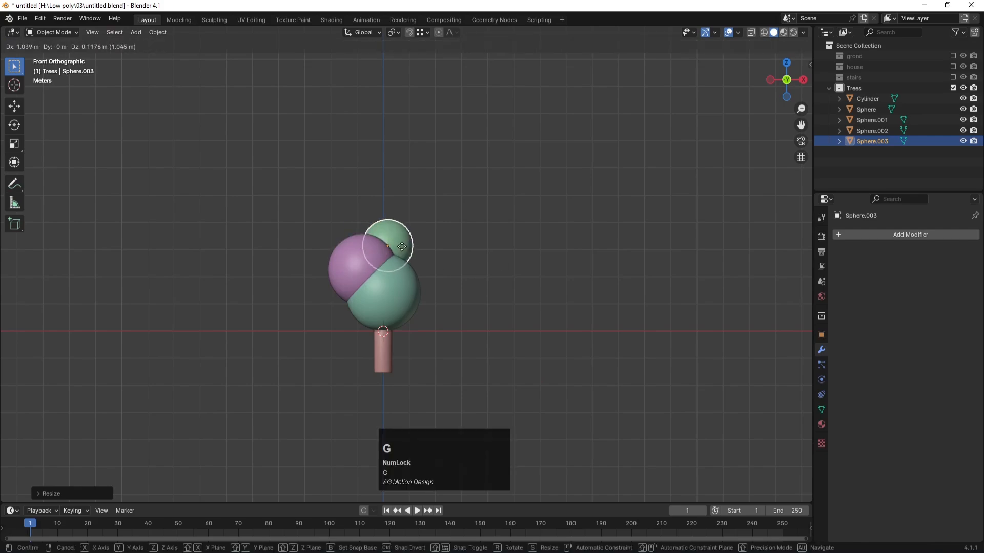
pyautogui.click(401, 245)
pyautogui.press('s')
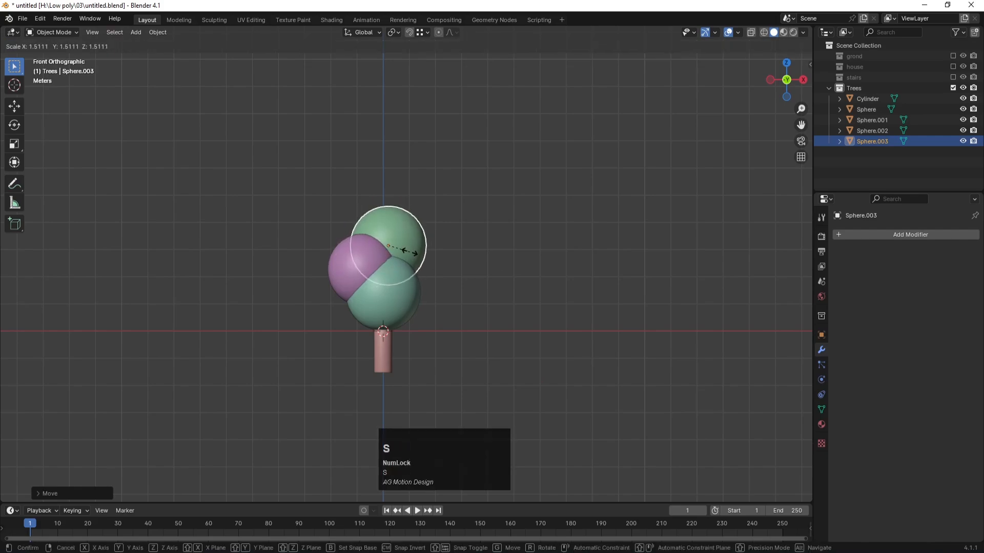
pyautogui.click(410, 252)
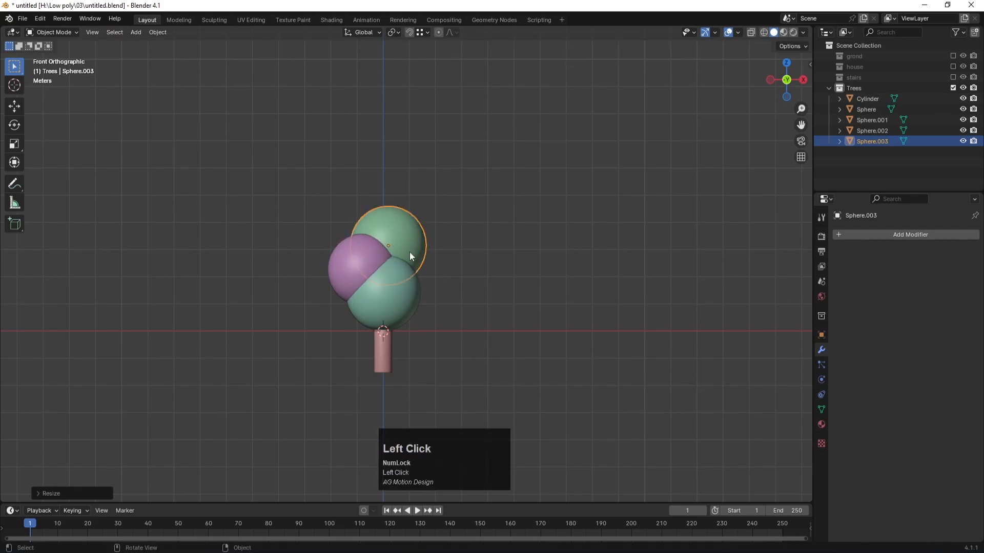
# Stretch the topmost foliage ball along Z about 1.57 times and shift it sideways to line up with the trunk.
pyautogui.press('s')
pyautogui.press('z')
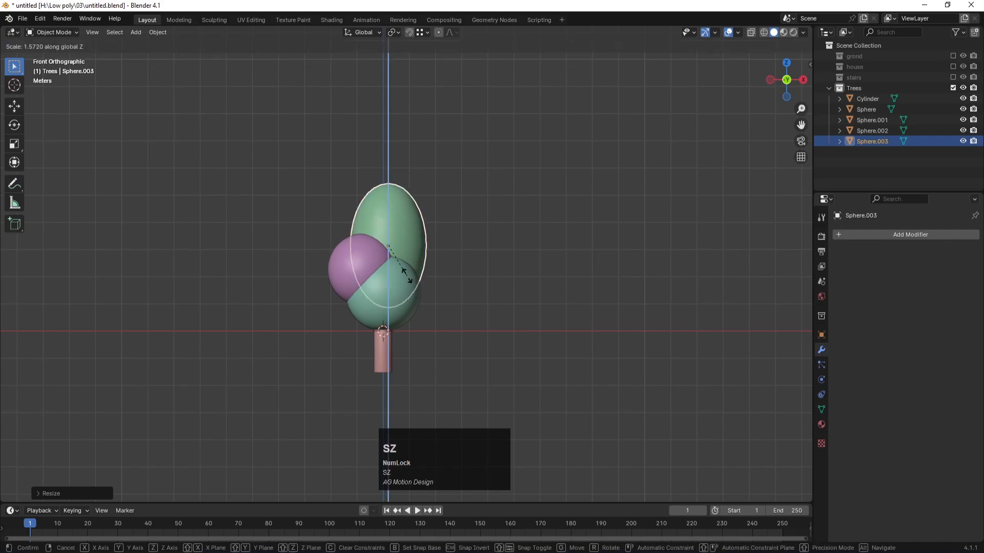
pyautogui.click(407, 275)
pyautogui.press('g')
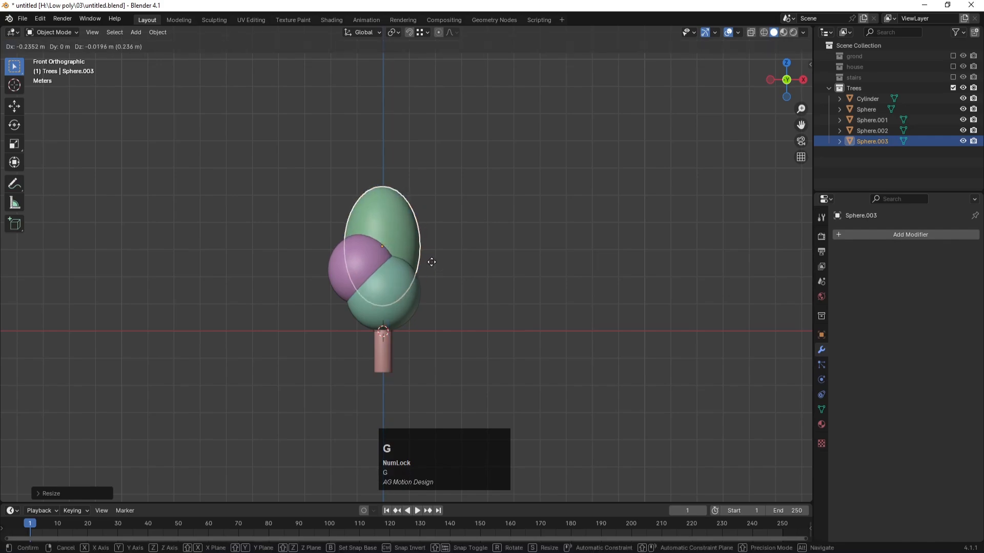
pyautogui.click(432, 264)
# In top view, move the stretched foliage ball over the centre of the tree and deselect it.
pyautogui.press('KP_7')
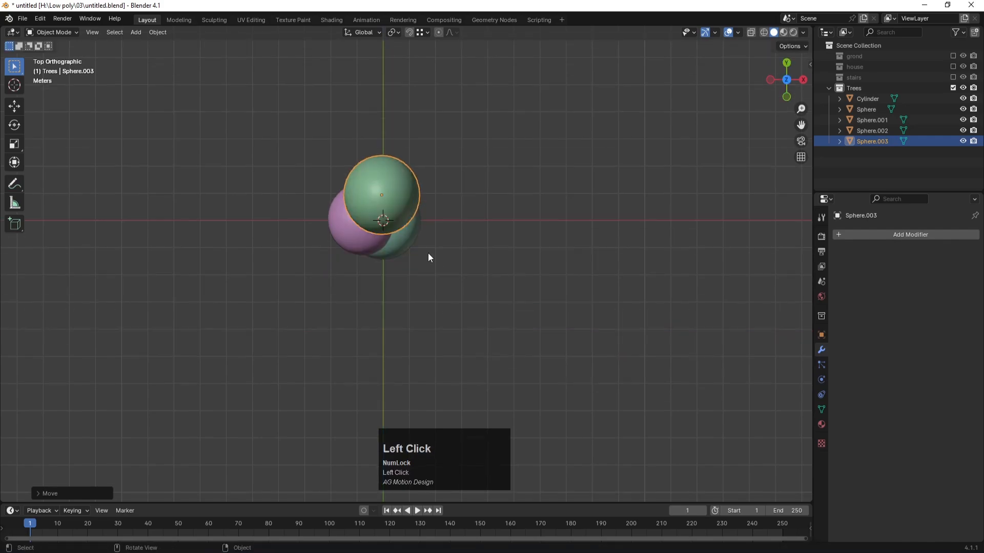
pyautogui.press('g')
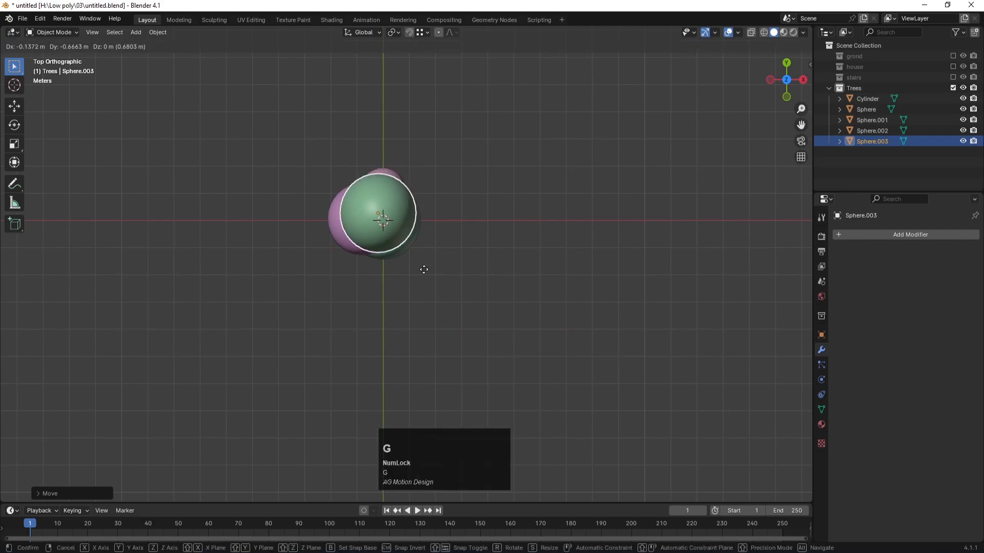
pyautogui.click(456, 314)
pyautogui.moveTo(456, 314); pyautogui.dragTo(418, 208, button='middle')
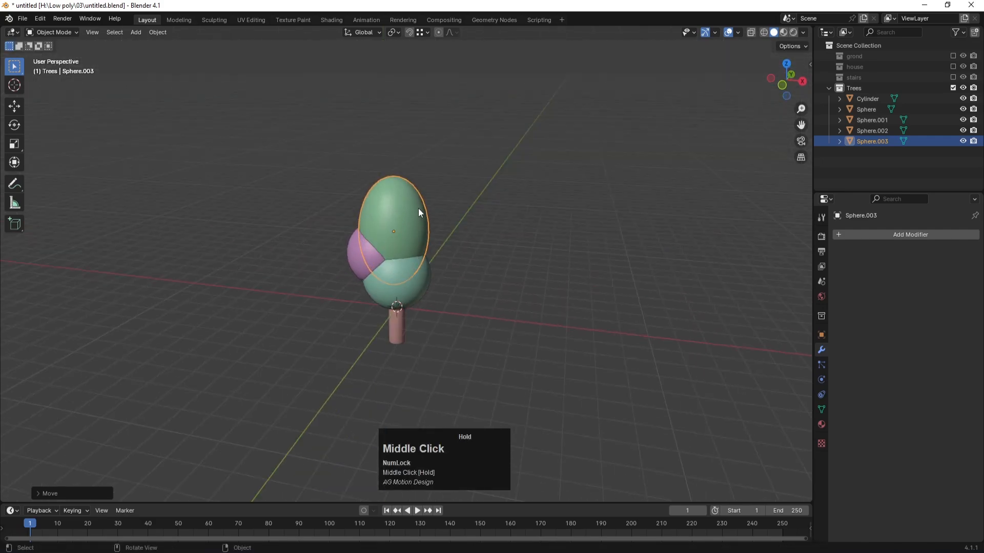
pyautogui.click(475, 273)
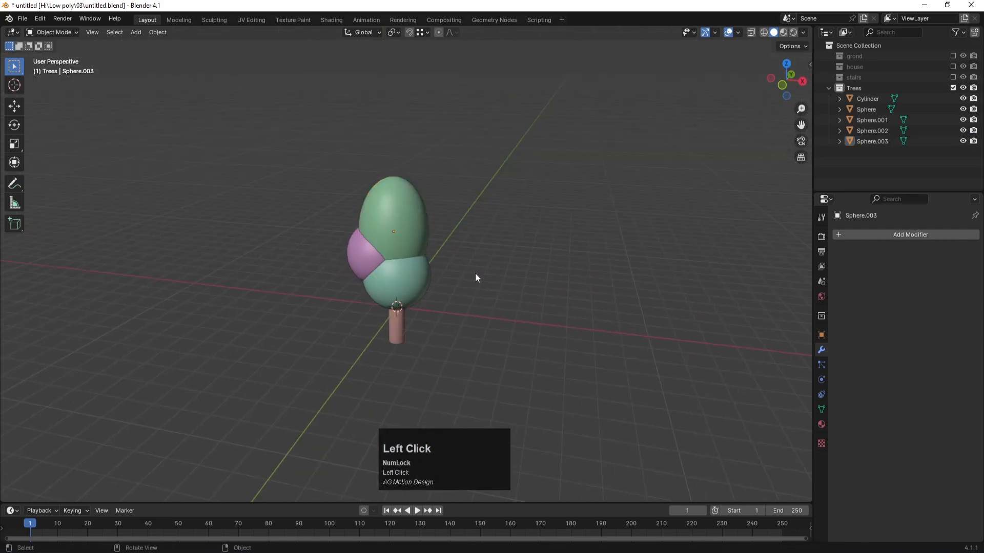
pyautogui.click(362, 259)
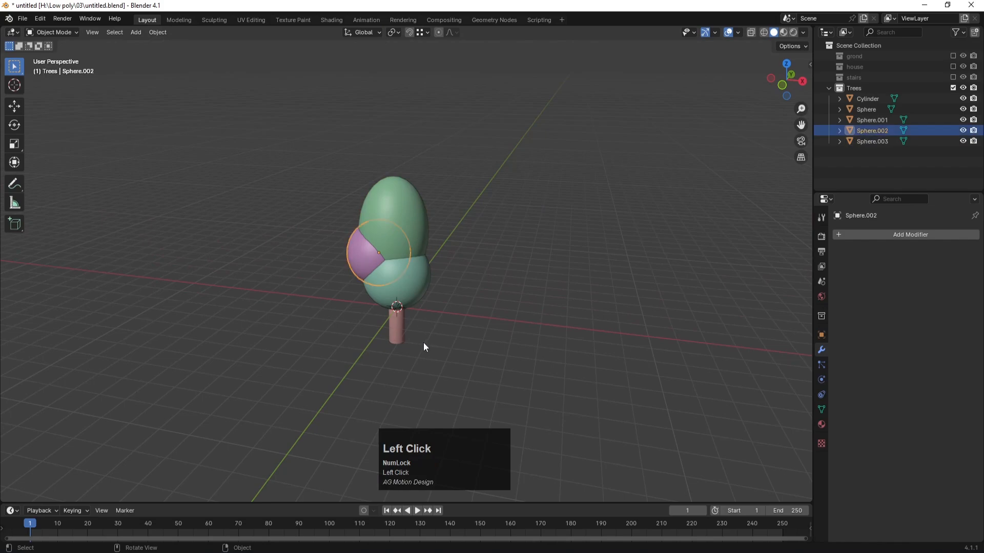
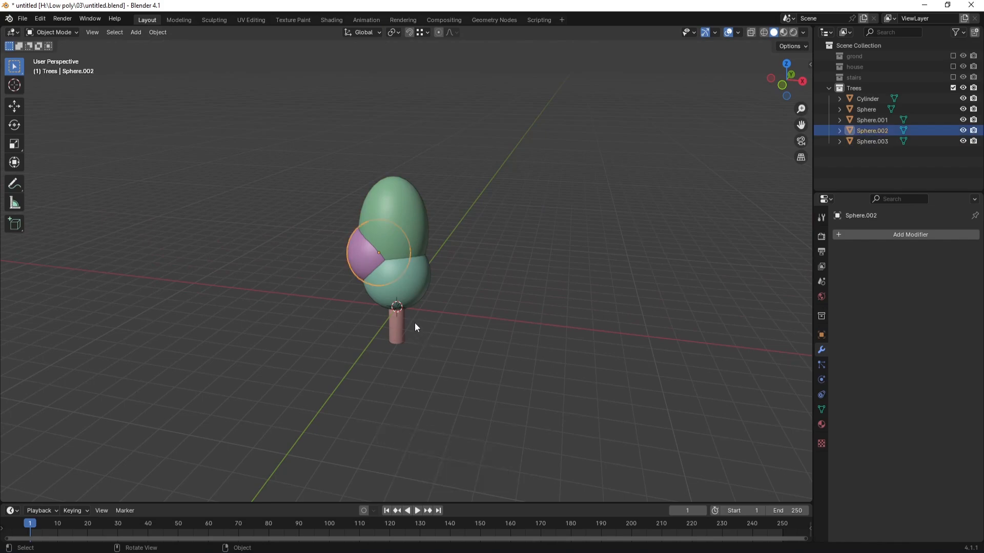
pyautogui.click(439, 363)
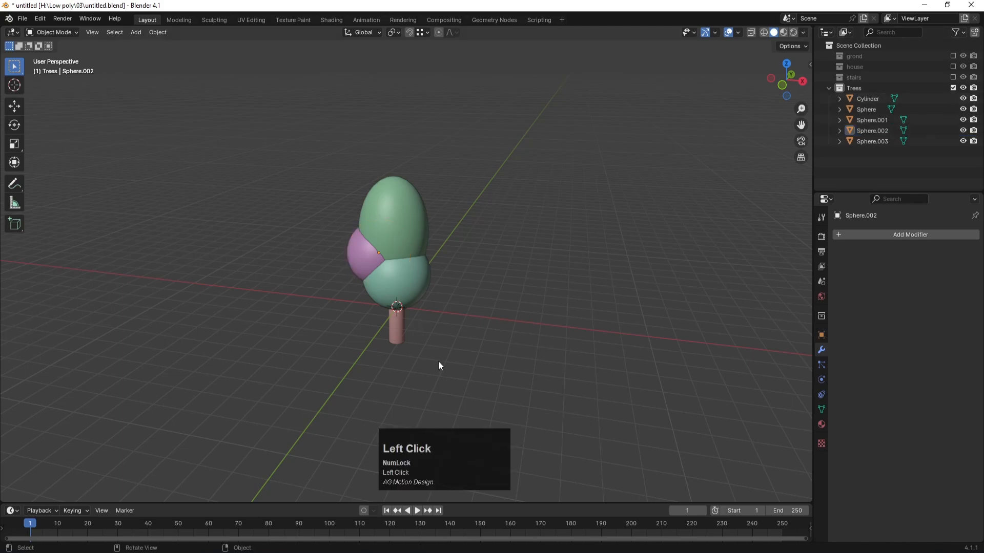
# Select the trunk cylinder and all four foliage spheres in the Trees collection.
pyautogui.click(853, 88)
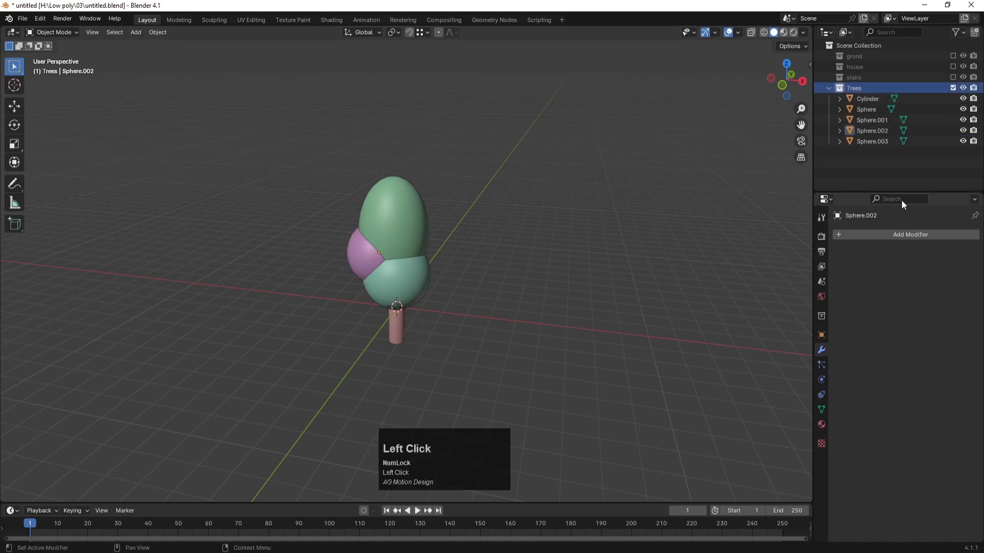
pyautogui.click(865, 98)
pyautogui.keyDown('shift'); pyautogui.click(868, 140); pyautogui.keyUp('shift')
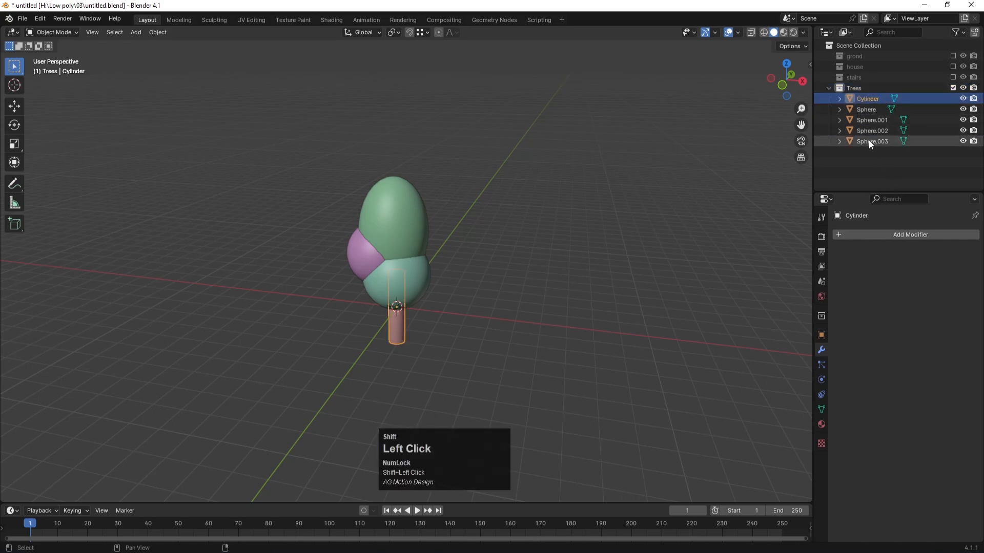
pyautogui.press('s')
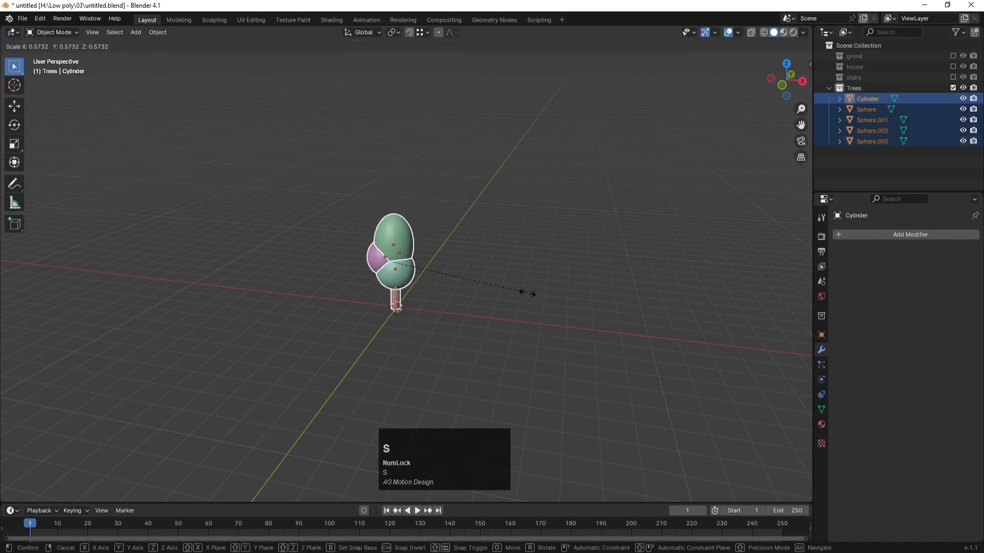
pyautogui.click(577, 304)
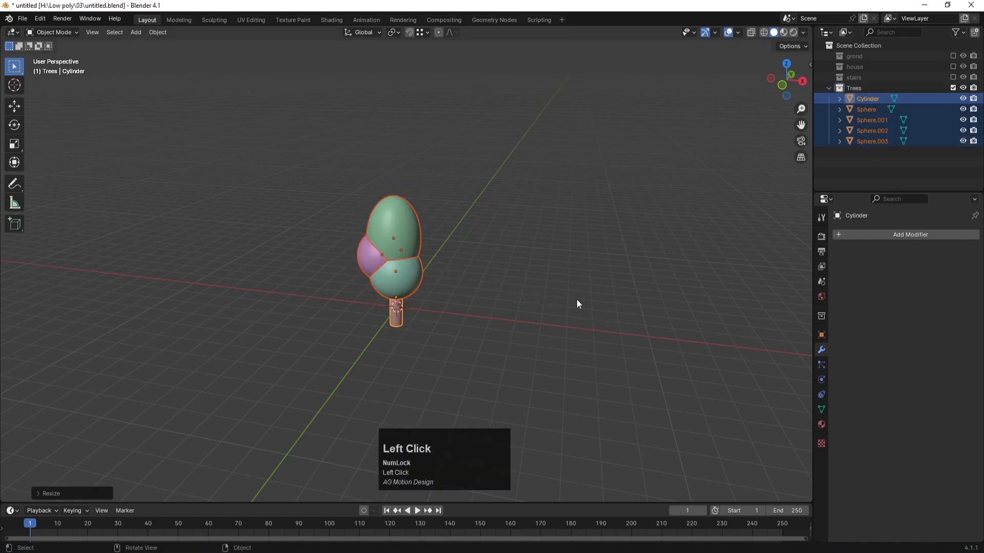
pyautogui.hotkey('ctrl', 'z')
pyautogui.click(371, 33)
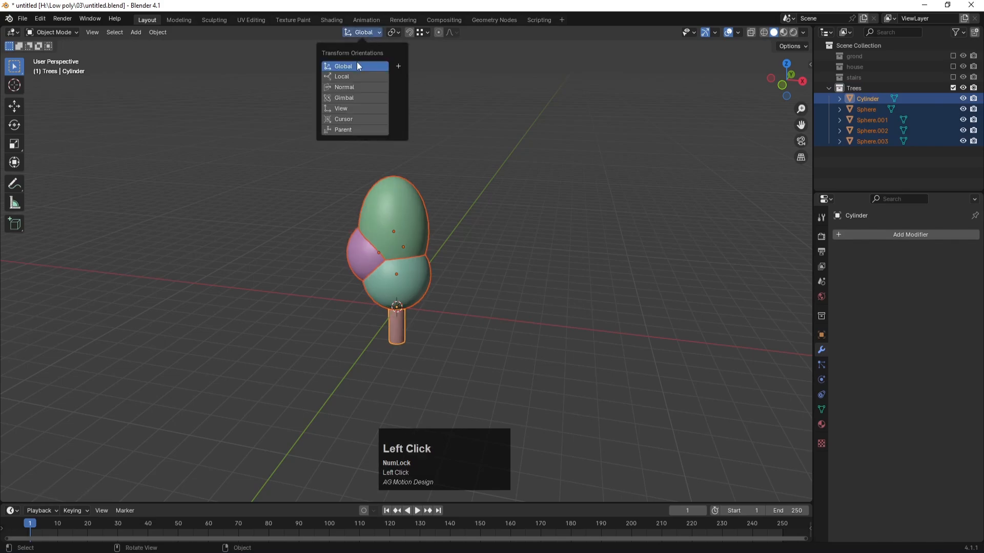
pyautogui.click(348, 76)
pyautogui.press('s')
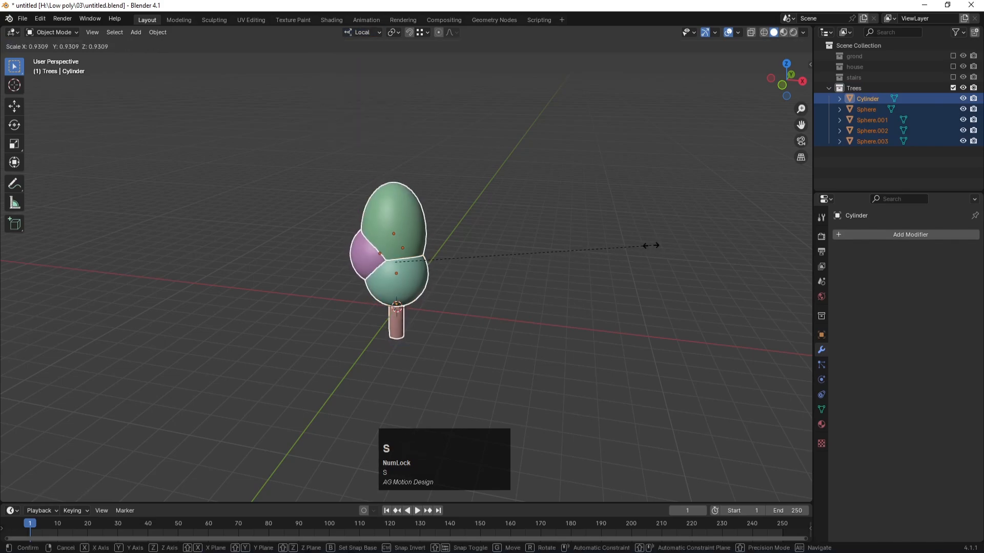
pyautogui.click(588, 239)
pyautogui.hotkey('ctrl', 'z')
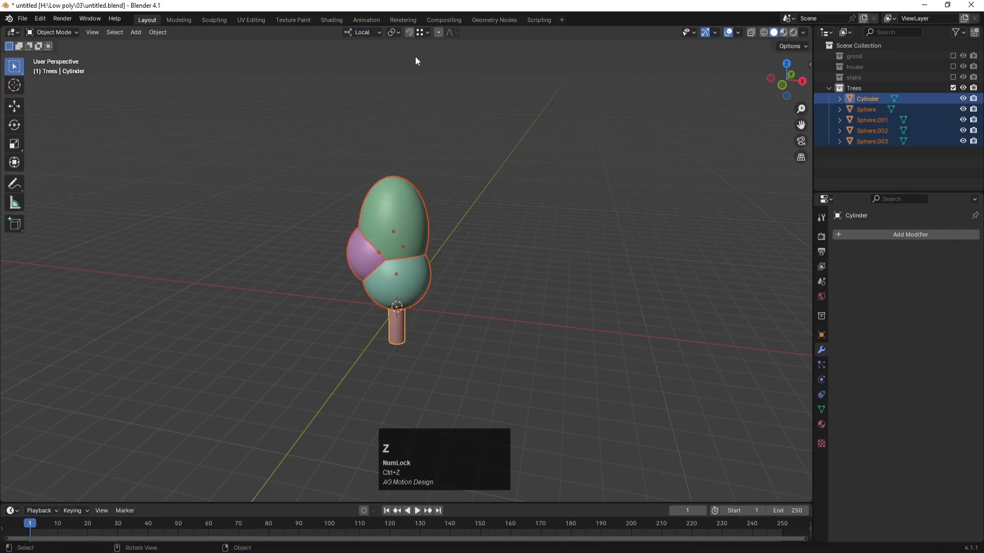
pyautogui.click(368, 33)
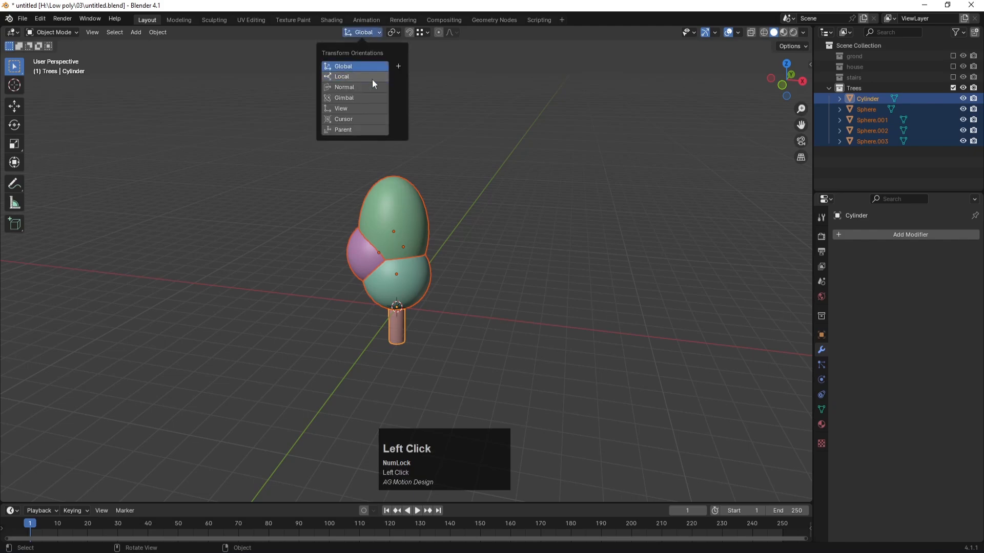
pyautogui.click(360, 66)
# Re-enable the stairs, house and grond collections in the scene.
pyautogui.click(952, 77)
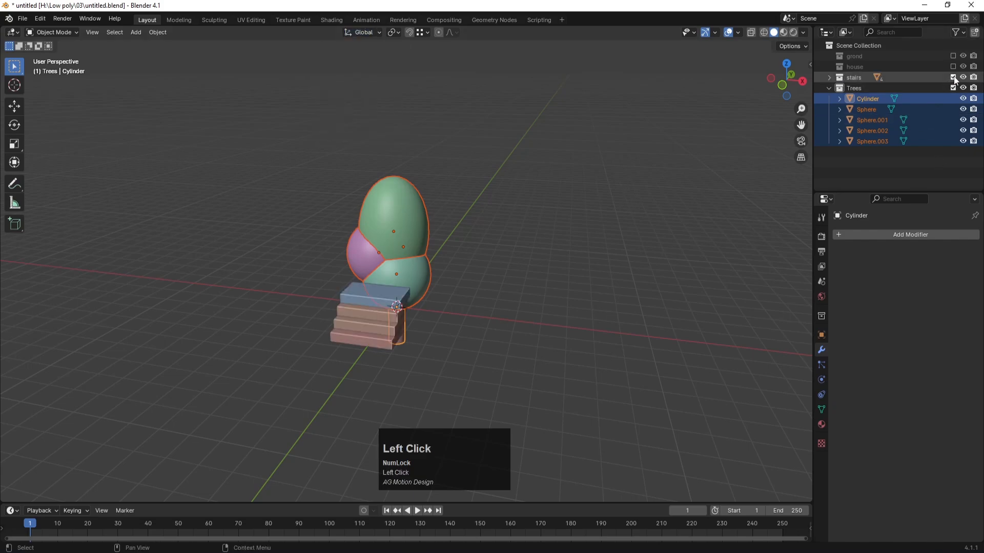
pyautogui.click(953, 66)
pyautogui.click(952, 55)
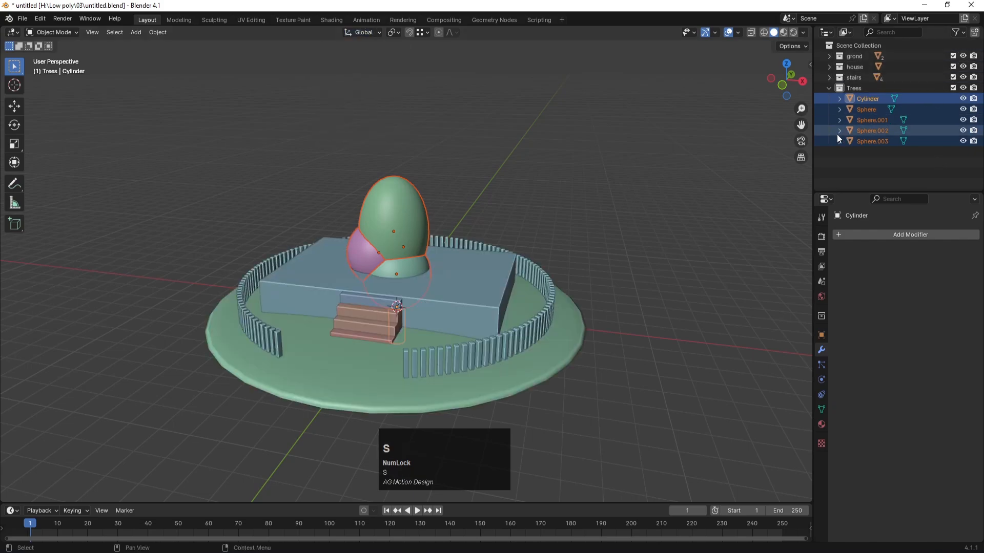
# Scale the whole tree to about 0.6 and move it in top view to the front-left corner outside the house base.
pyautogui.press('s')
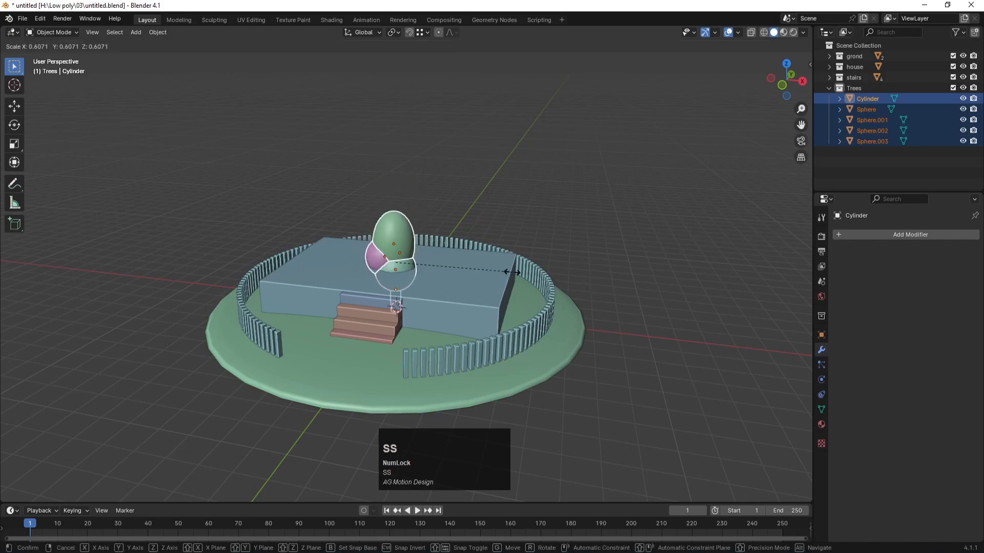
pyautogui.click(503, 269)
pyautogui.press('KP_7')
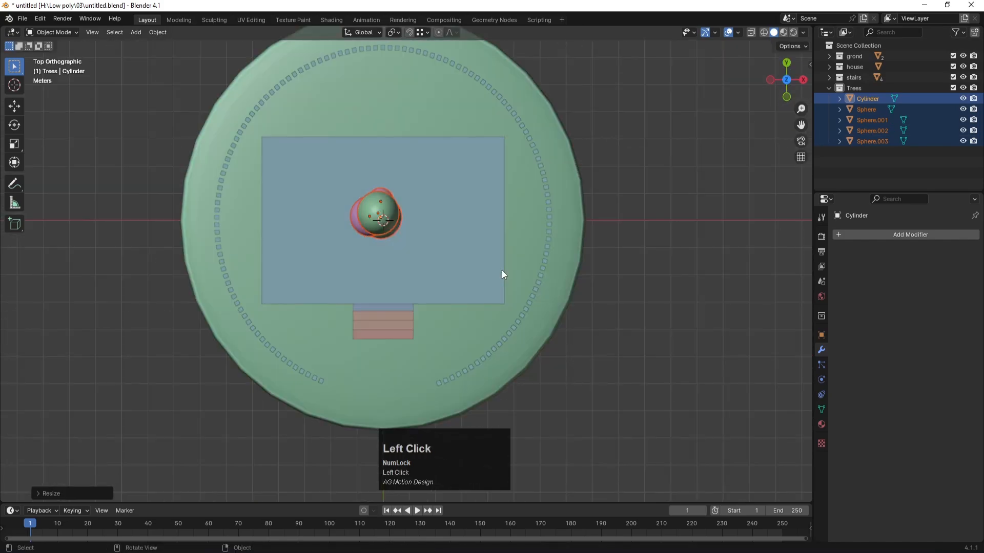
pyautogui.press('g')
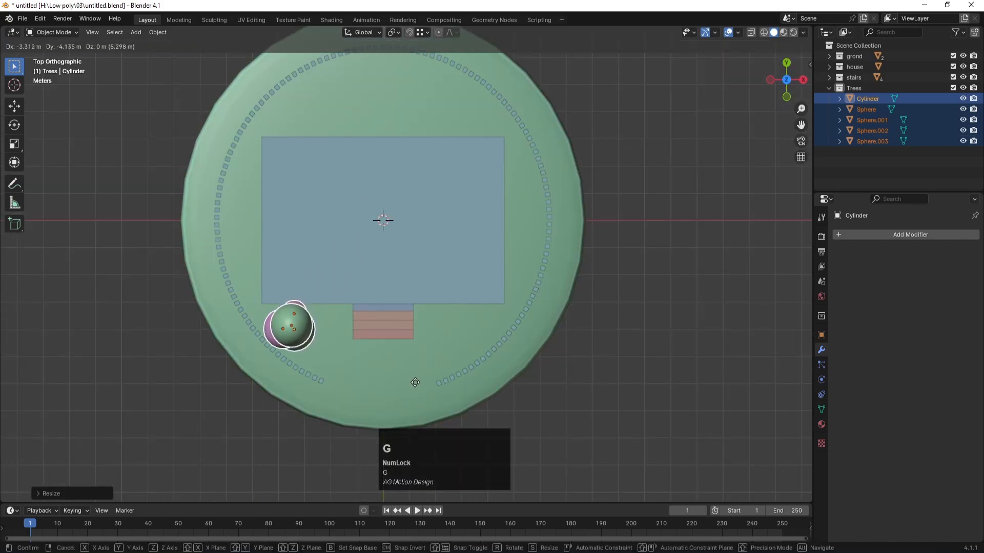
pyautogui.click(413, 388)
# In front view, enlarge the tree slightly and raise it until its trunk stands on the ground disc.
pyautogui.press('KP_1')
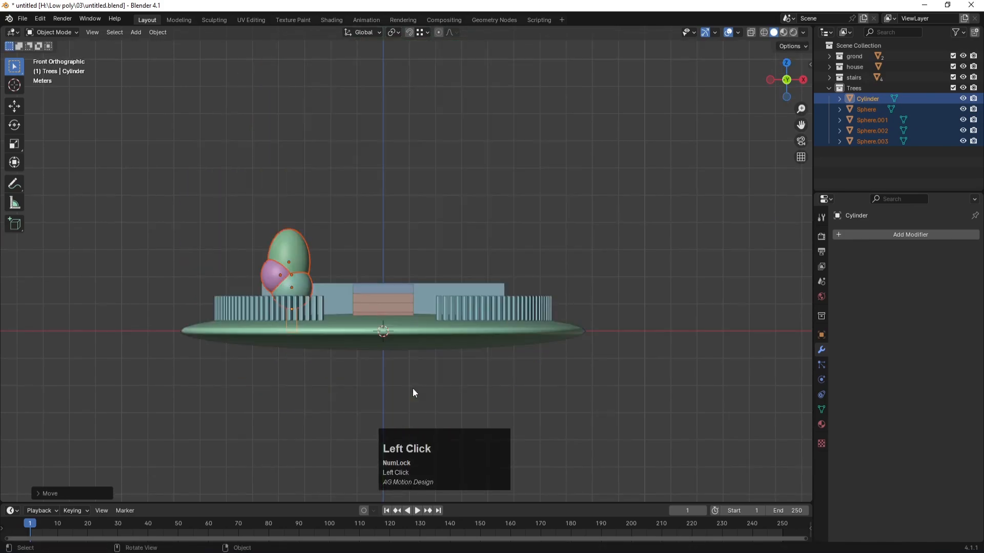
pyautogui.press('g')
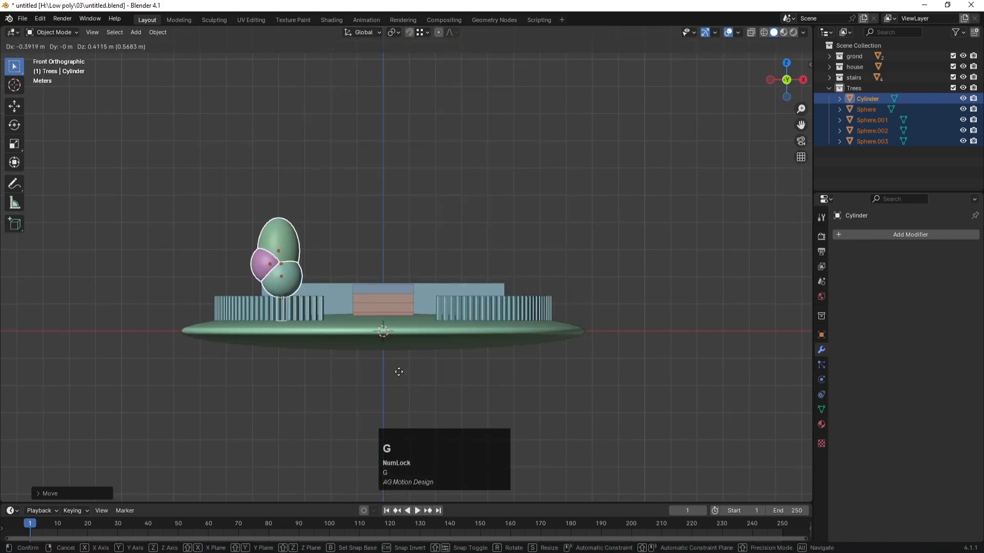
pyautogui.click(398, 371)
pyautogui.press('s')
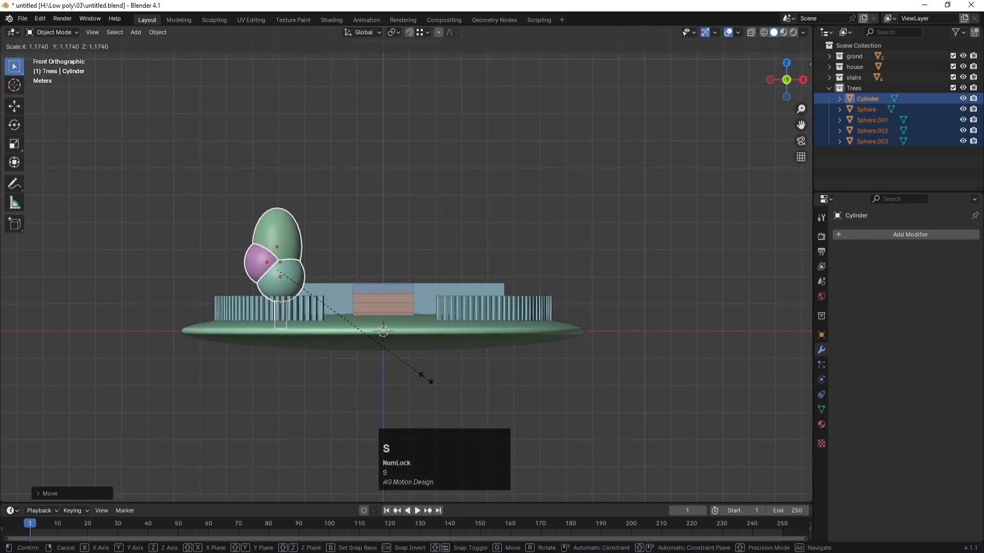
pyautogui.click(450, 379)
pyautogui.press('g')
pyautogui.press('z')
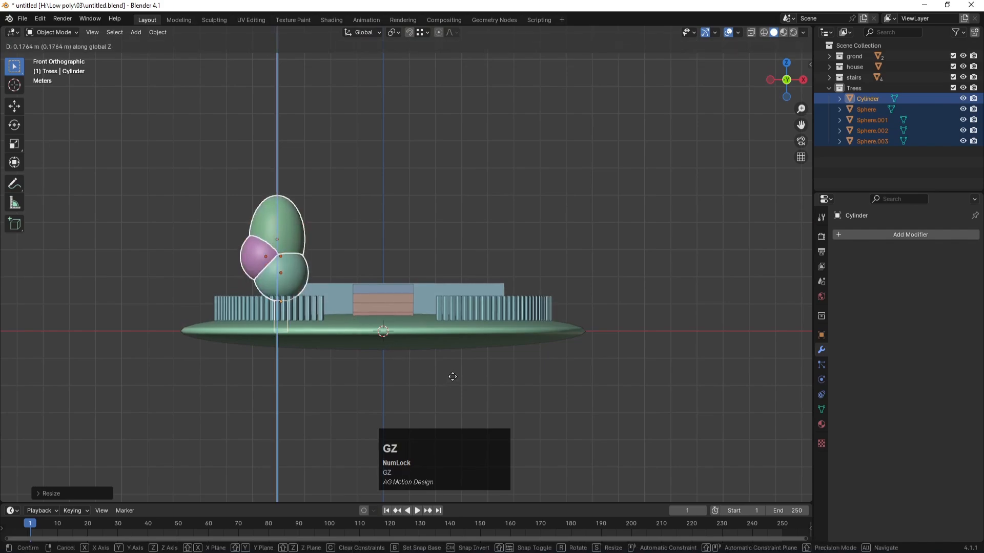
pyautogui.click(453, 369)
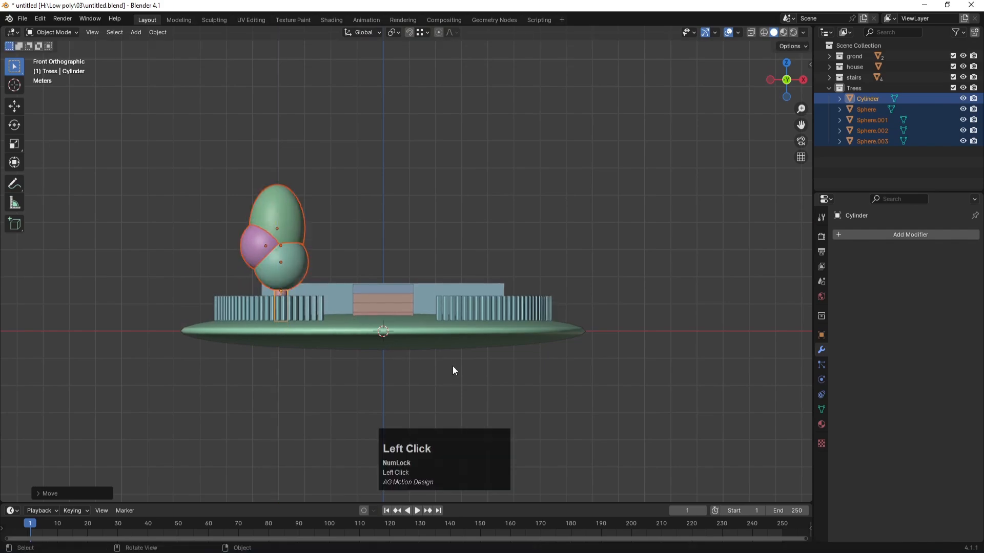
# Duplicate the whole tree and place the copy on the opposite side of the house base, near the fence.
pyautogui.moveTo(475, 257); pyautogui.dragTo(431, 290, button='middle')
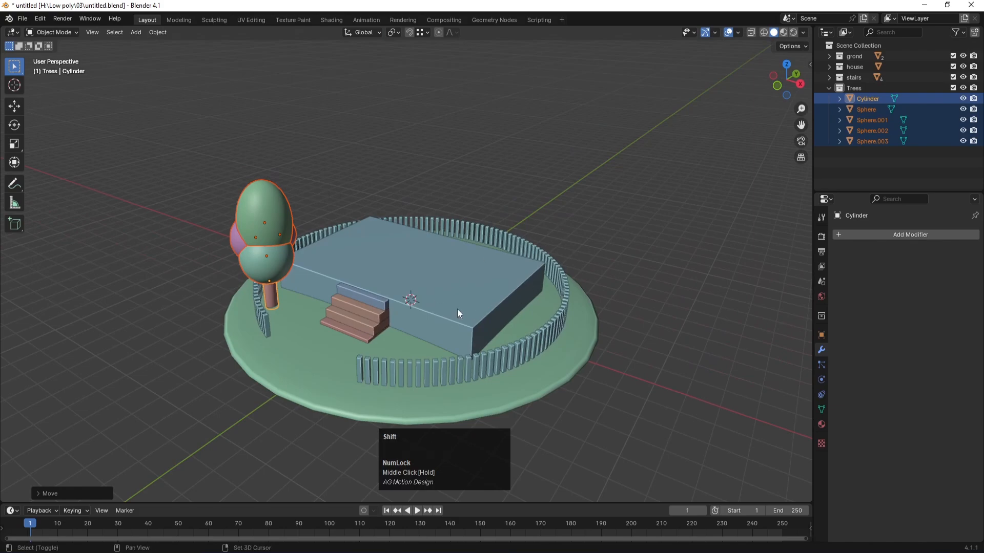
pyautogui.hotkey('shift', 'd')
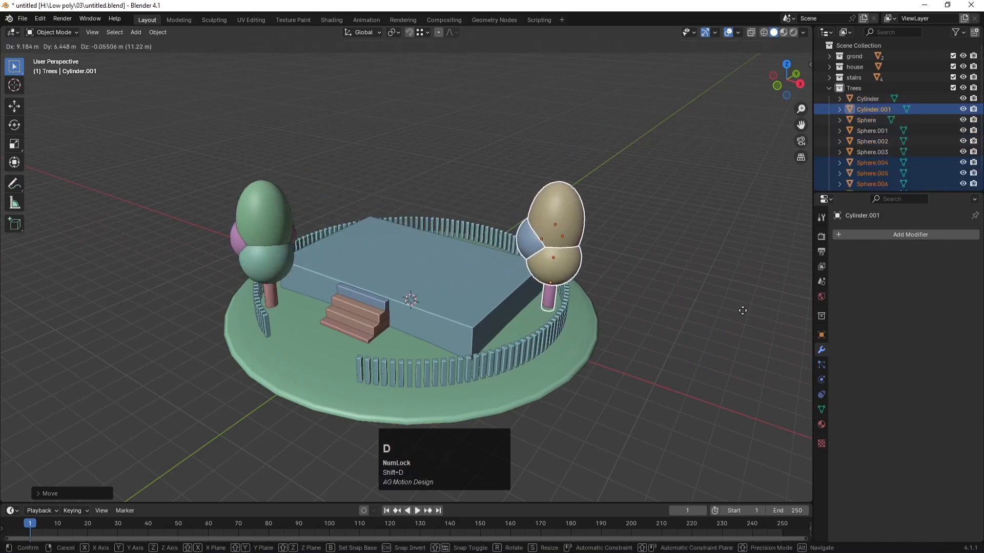
pyautogui.click(745, 313)
pyautogui.scroll(-2, 678, 307)
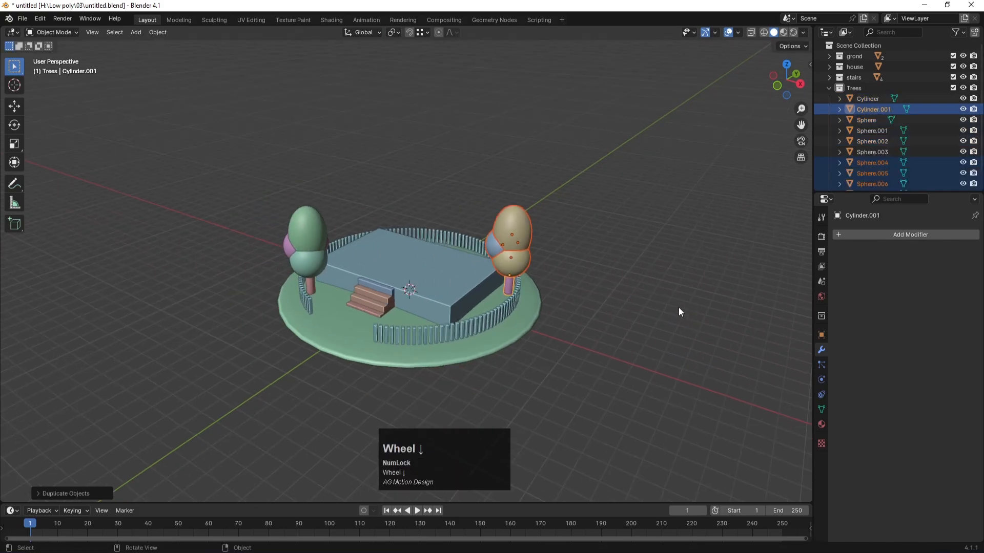
pyautogui.click(657, 266)
# Select the trunk and the visible foliage spheres of the copied tree.
pyautogui.moveTo(316, 305); pyautogui.dragTo(337, 304, button='middle')
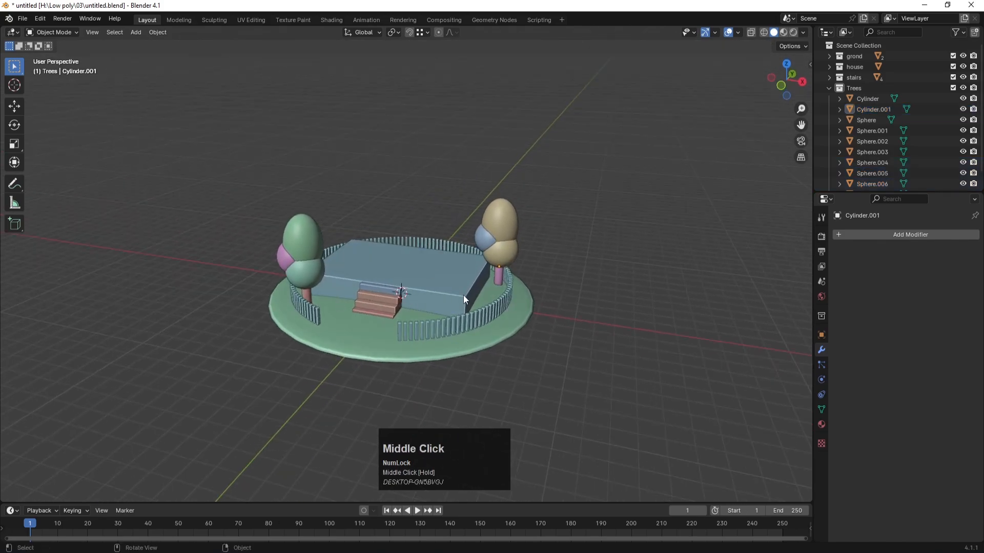
pyautogui.click(499, 277)
pyautogui.keyDown('shift'); pyautogui.click(483, 238); pyautogui.keyUp('shift')
pyautogui.keyDown('shift'); pyautogui.click(496, 247); pyautogui.keyUp('shift')
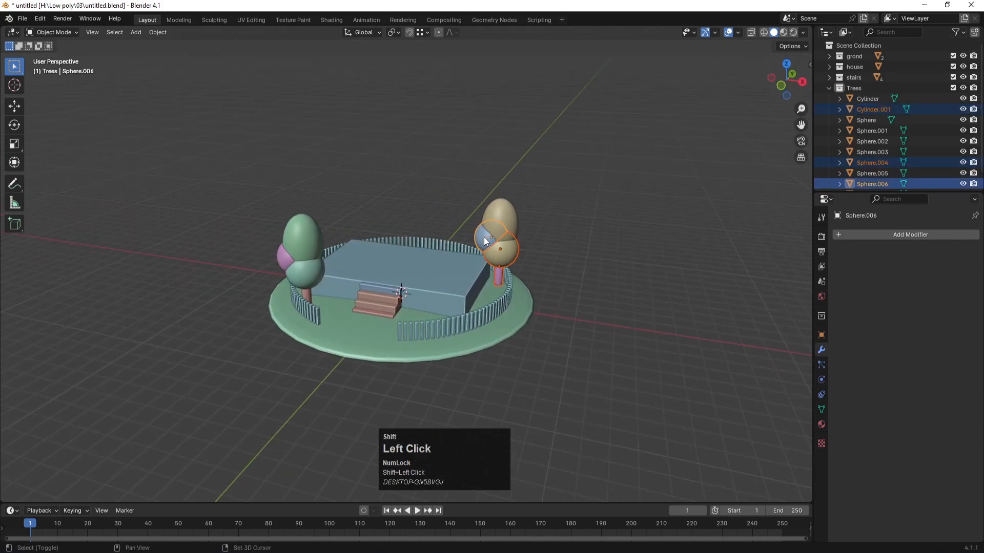
pyautogui.keyDown('shift'); pyautogui.click(490, 219); pyautogui.keyUp('shift')
pyautogui.press('s')
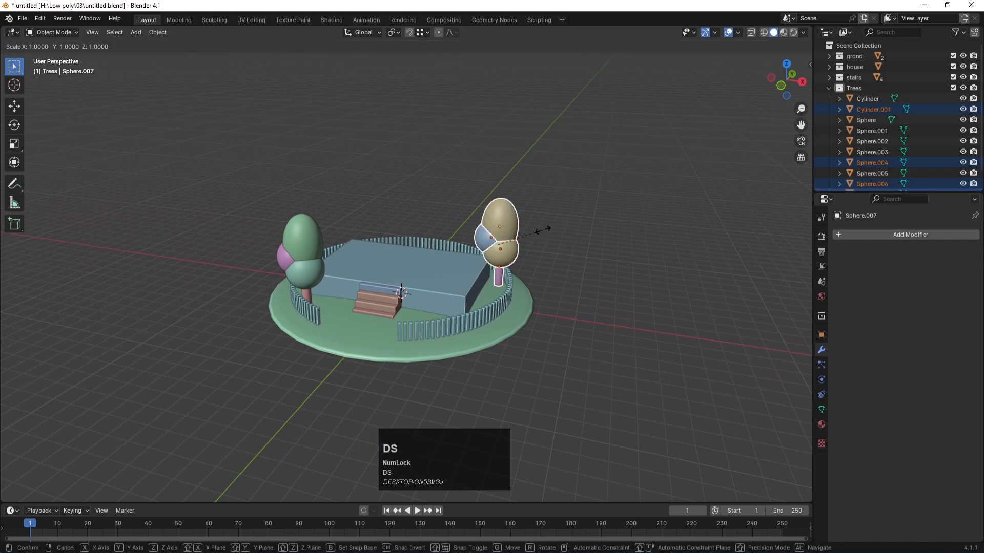
pyautogui.click(565, 214)
pyautogui.hotkey('ctrl', 'z')
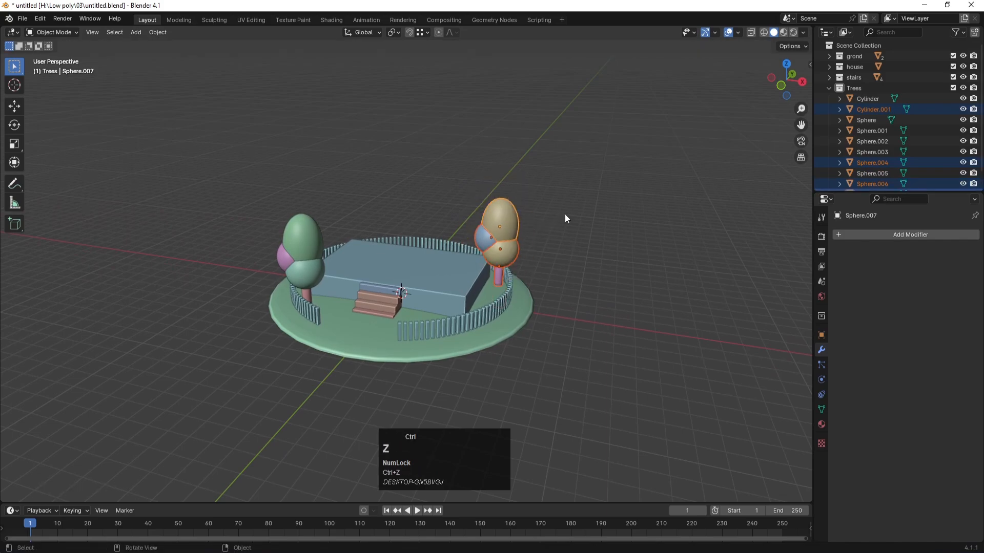
# Enlarge the copied tree to about 1.18 times its size and raise it about 0.31 m.
pyautogui.press('s')
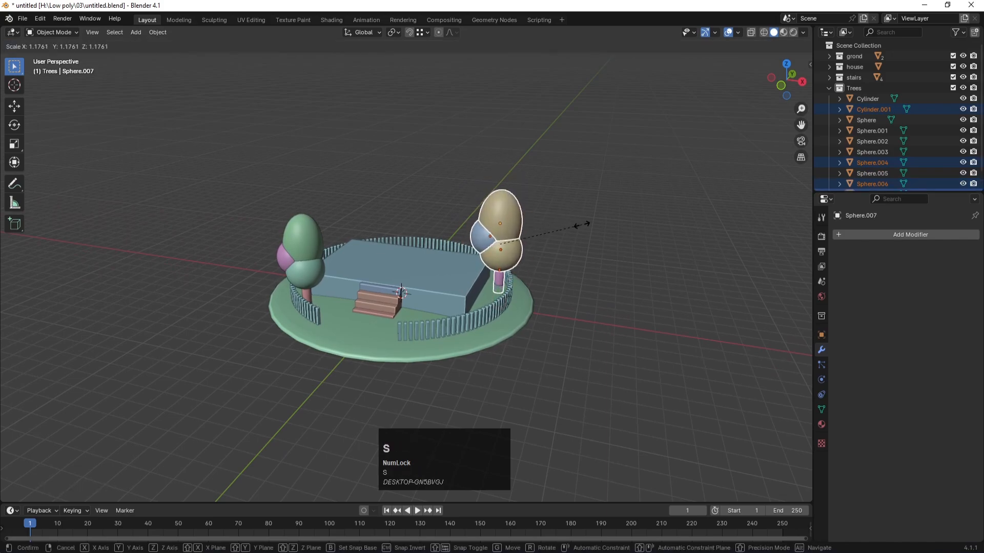
pyautogui.click(582, 224)
pyautogui.press('g')
pyautogui.press('z')
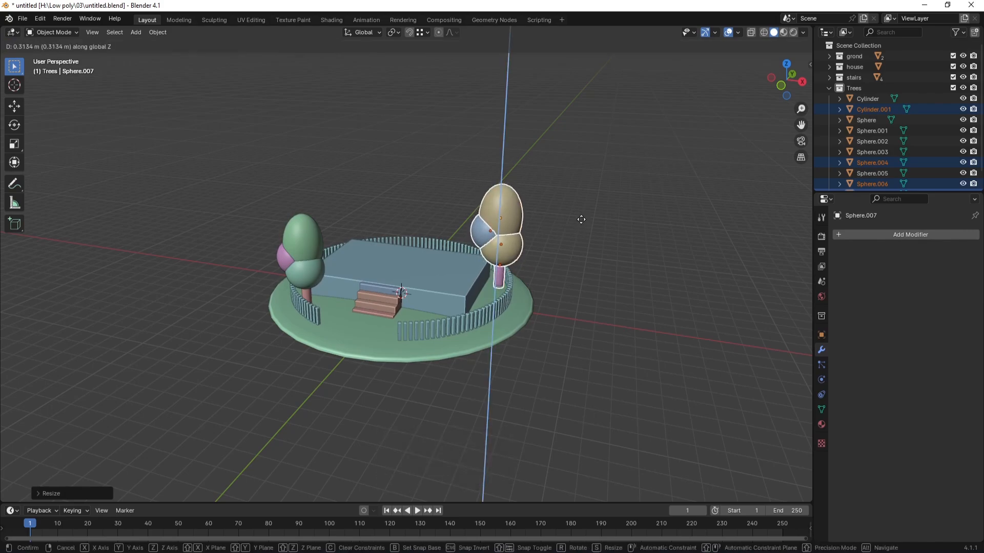
pyautogui.click(582, 221)
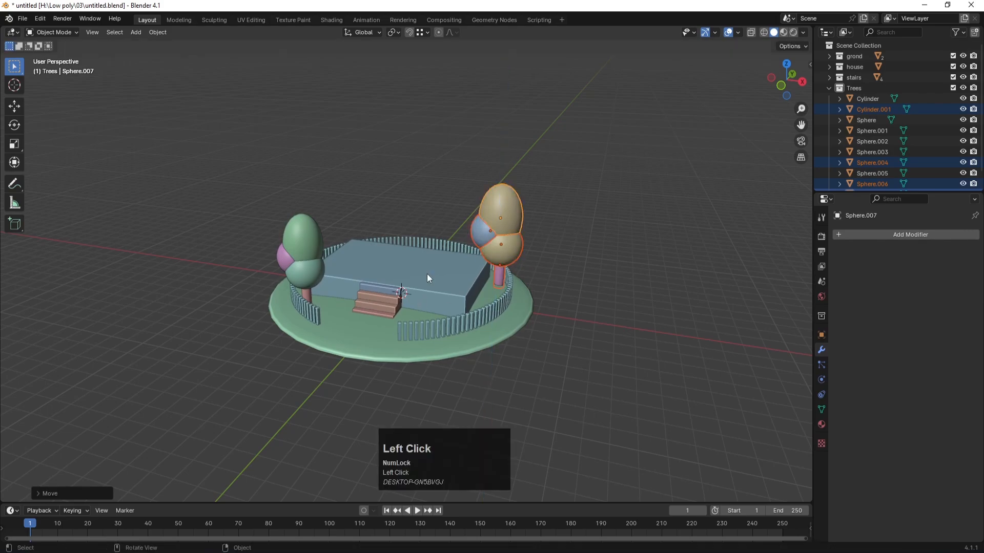
pyautogui.moveTo(428, 279); pyautogui.dragTo(481, 192, button='middle')
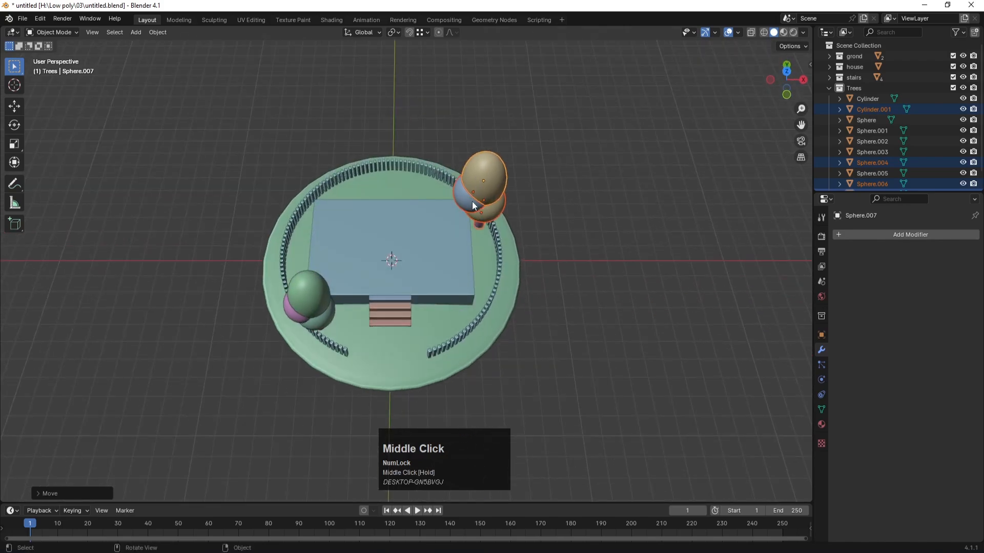
pyautogui.moveTo(366, 284); pyautogui.dragTo(336, 210, button='middle')
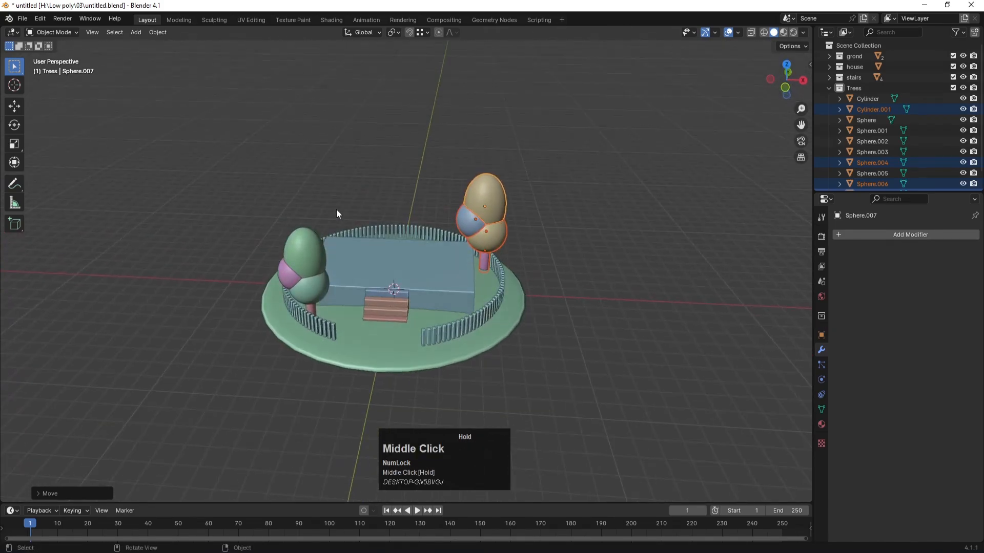
# Shrink the copied tree and lower it vertically until its trunk stands on the ground disc.
pyautogui.press('s')
pyautogui.click(509, 258)
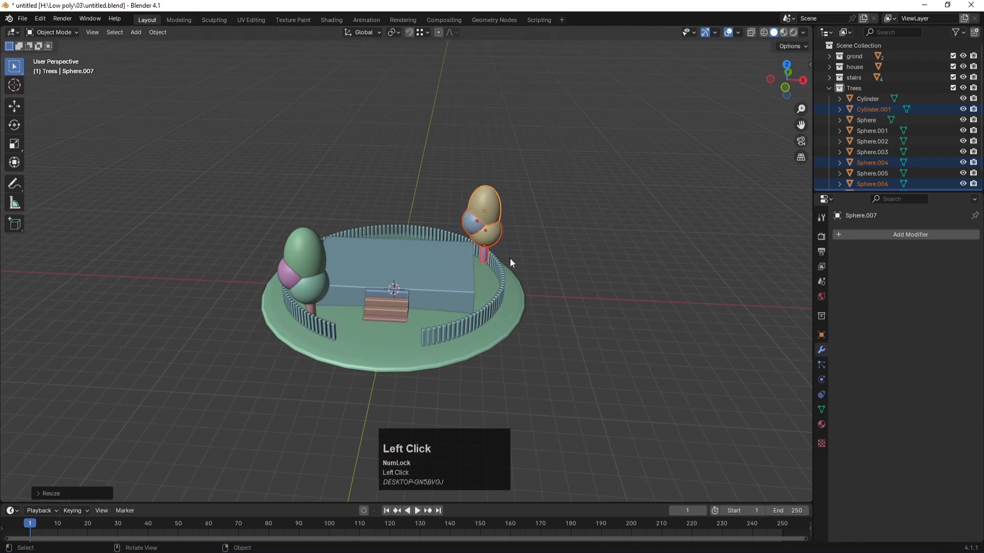
pyautogui.press('g')
pyautogui.press('z')
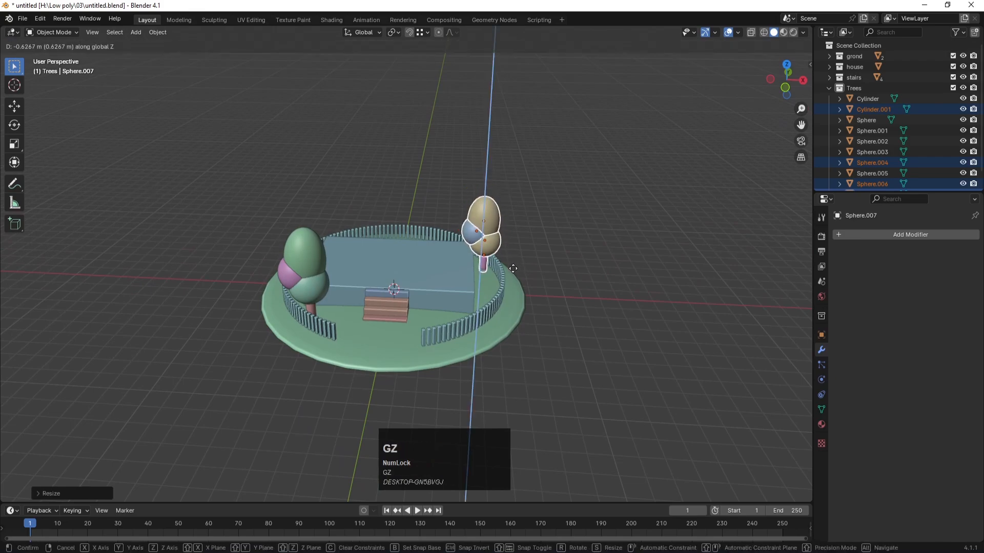
pyautogui.click(520, 277)
pyautogui.moveTo(525, 282); pyautogui.dragTo(485, 303, button='middle')
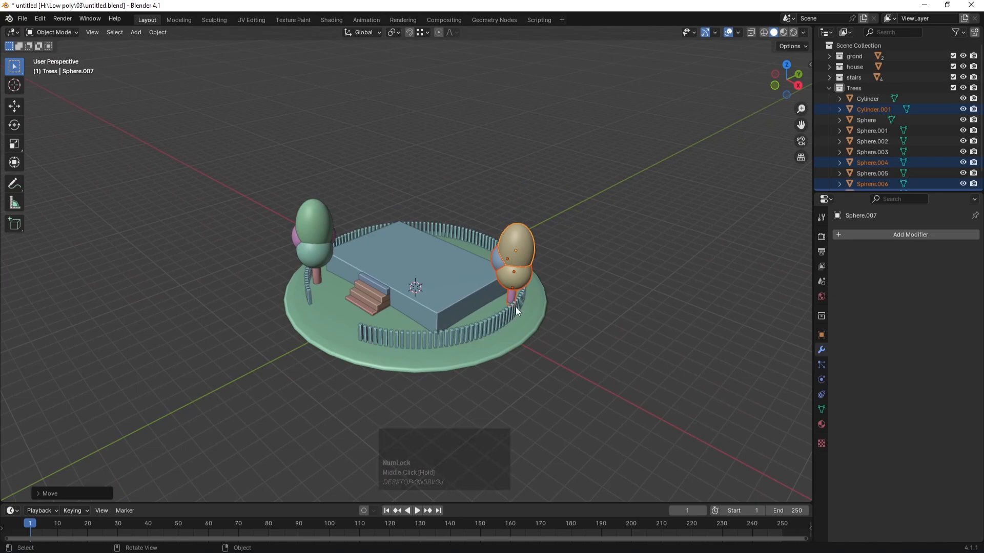
# Exclude the Trees, stairs and grond collections from the view layer, leaving only the house collection visible.
pyautogui.click(829, 88)
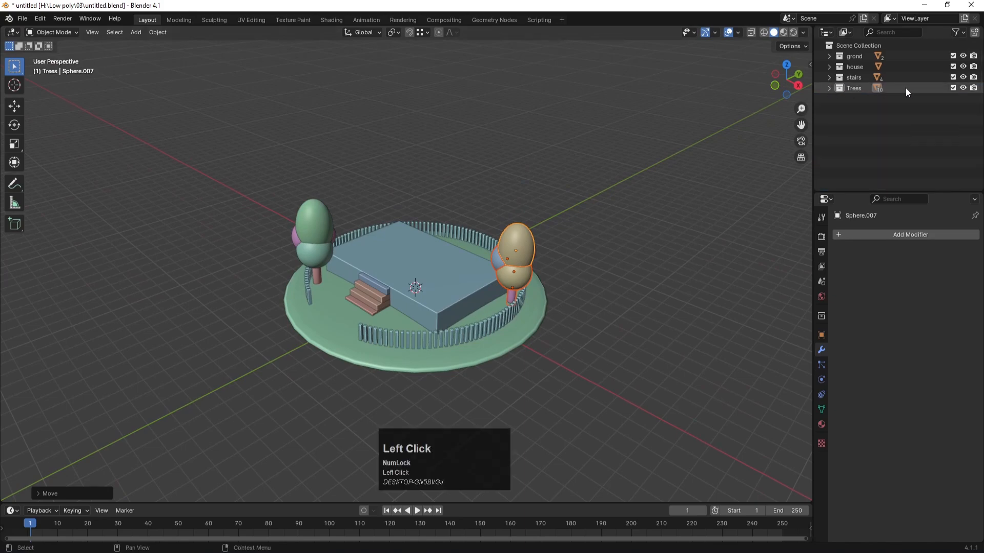
pyautogui.click(952, 88)
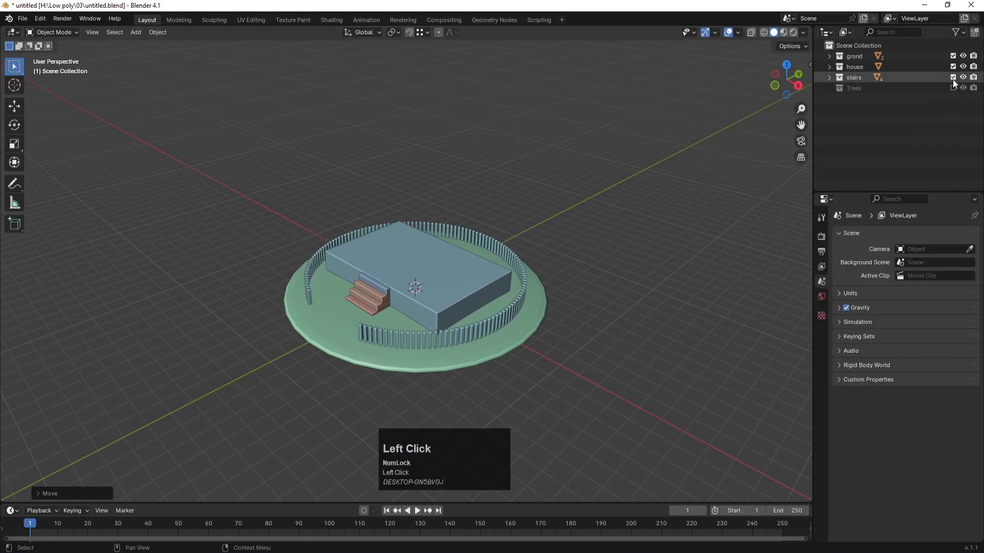
pyautogui.click(952, 78)
pyautogui.click(951, 56)
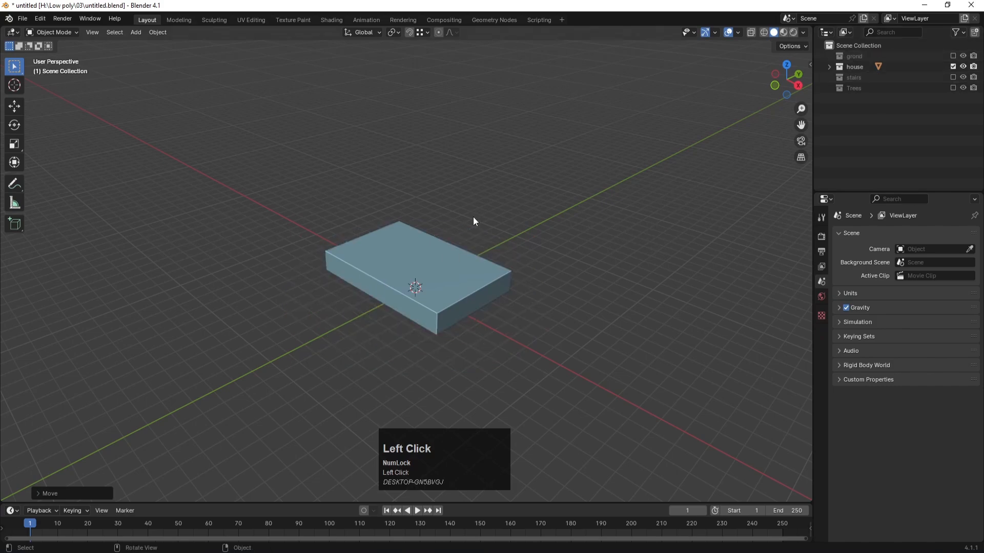
# Duplicate the house base and move the copy straight up along Z, just above the original.
pyautogui.click(362, 244)
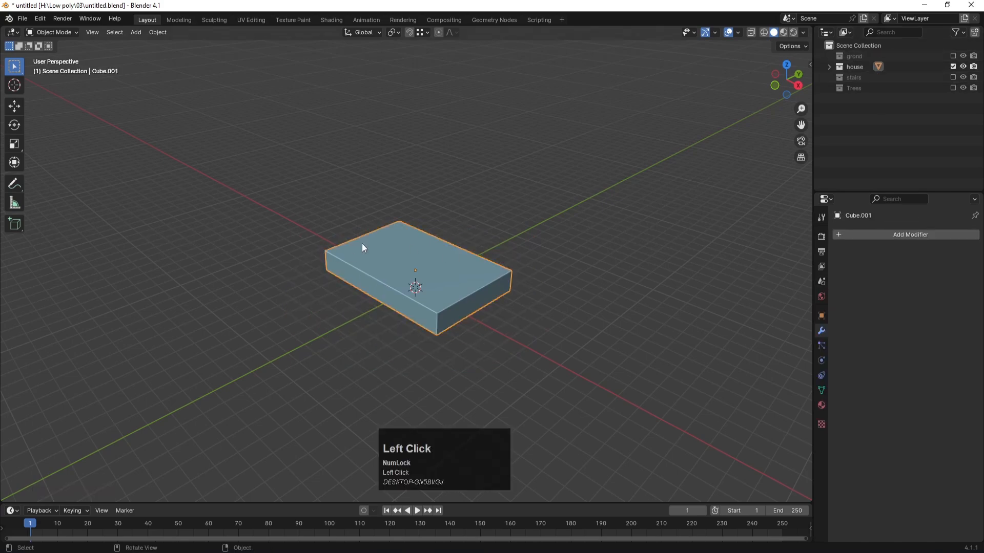
pyautogui.click(829, 67)
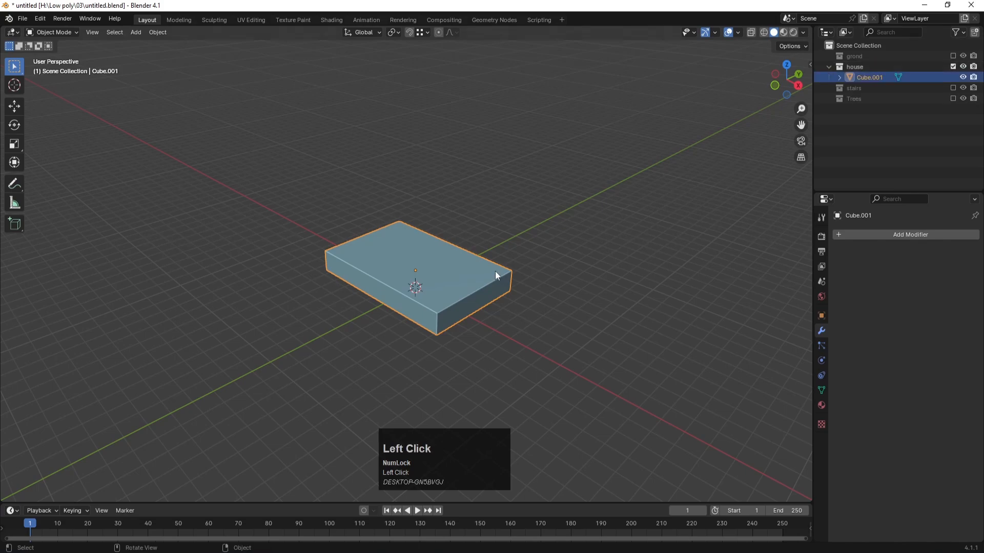
pyautogui.hotkey('shift', 'd')
pyautogui.press('z')
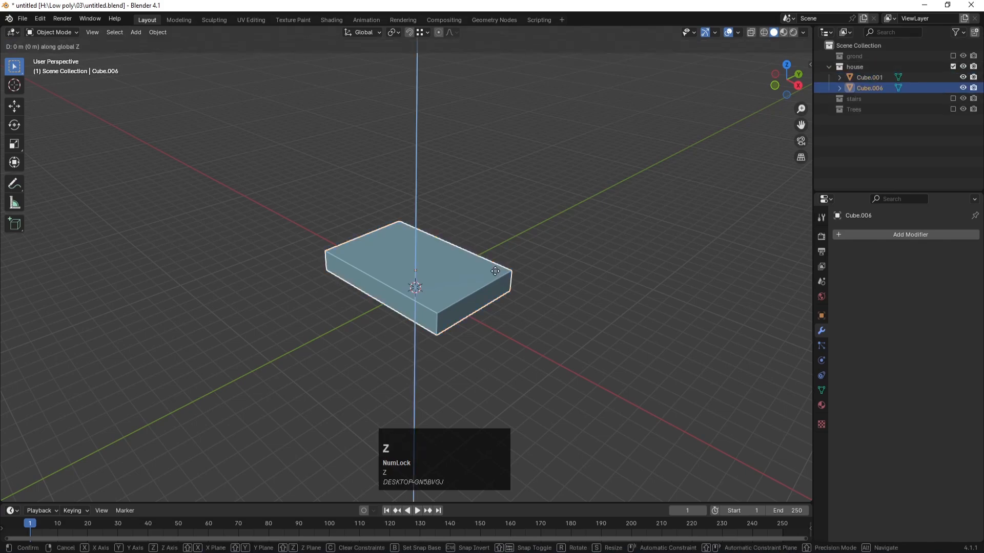
pyautogui.click(514, 250)
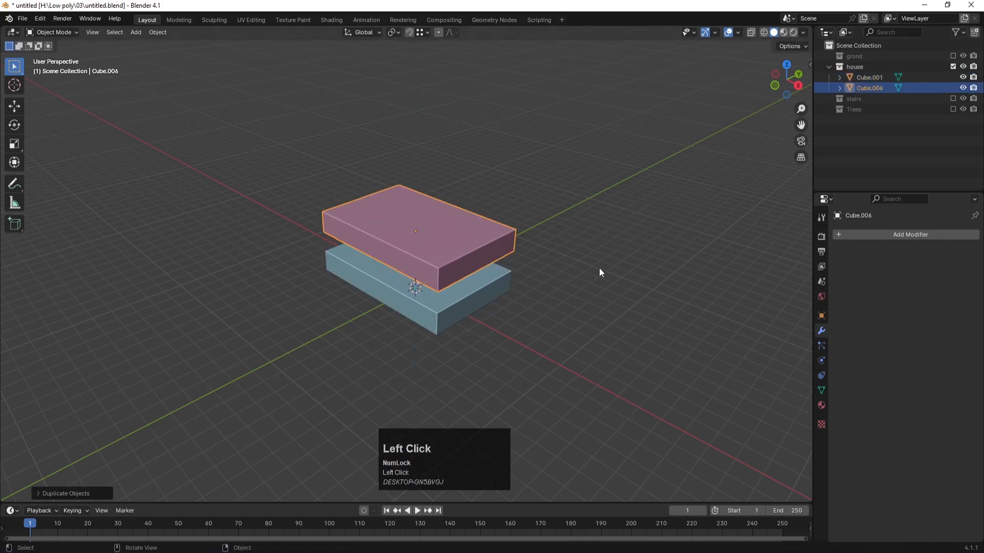
# In top view with X-ray on, scale the duplicated block along X to about 0.8, inside the base's side edges.
pyautogui.press('KP_7')
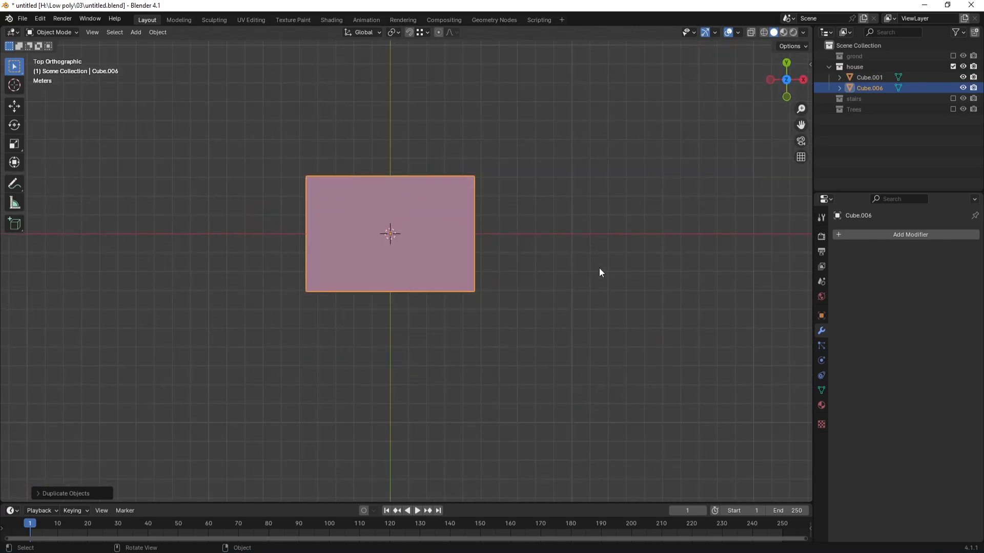
pyautogui.hotkey('alt', 'z')
pyautogui.scroll(1, 600, 268)
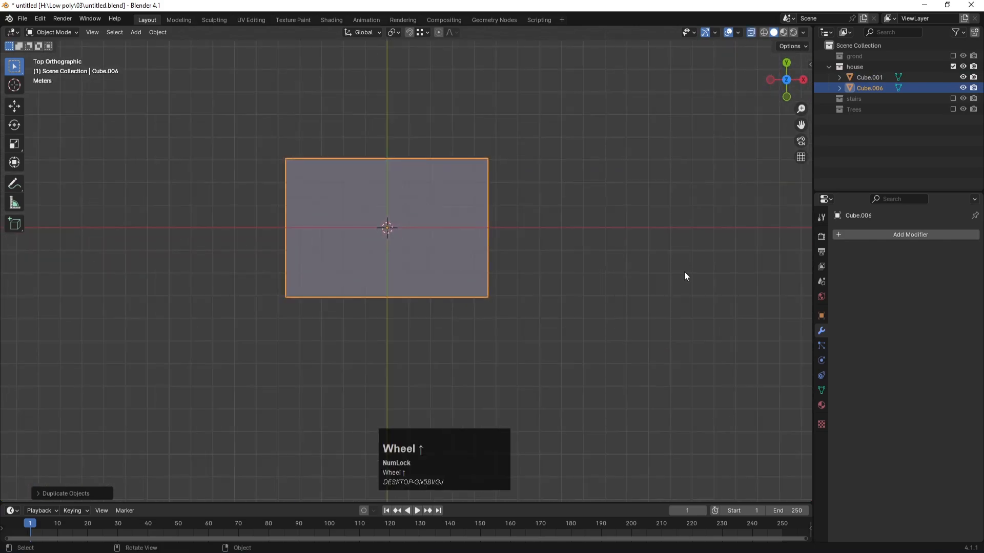
pyautogui.press('s')
pyautogui.press('x')
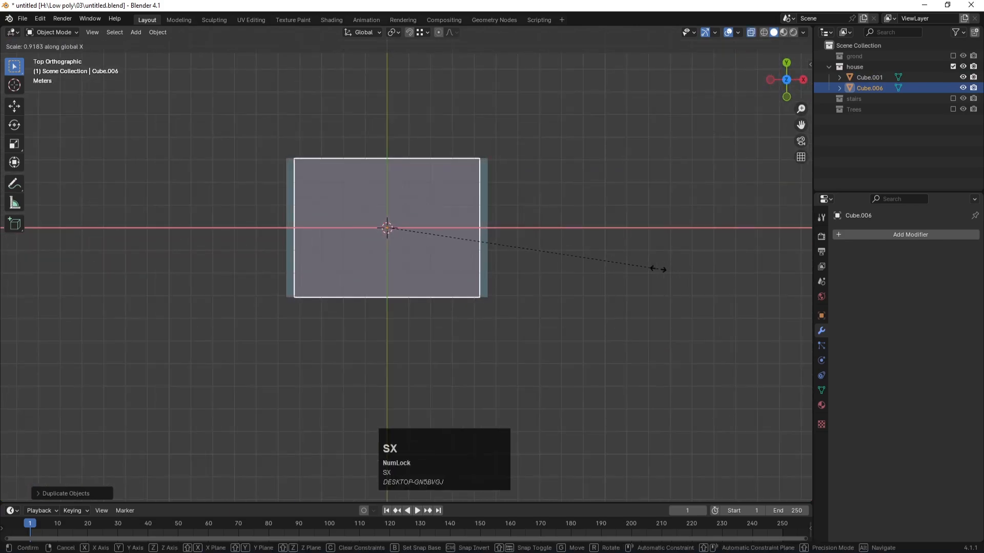
pyautogui.click(620, 266)
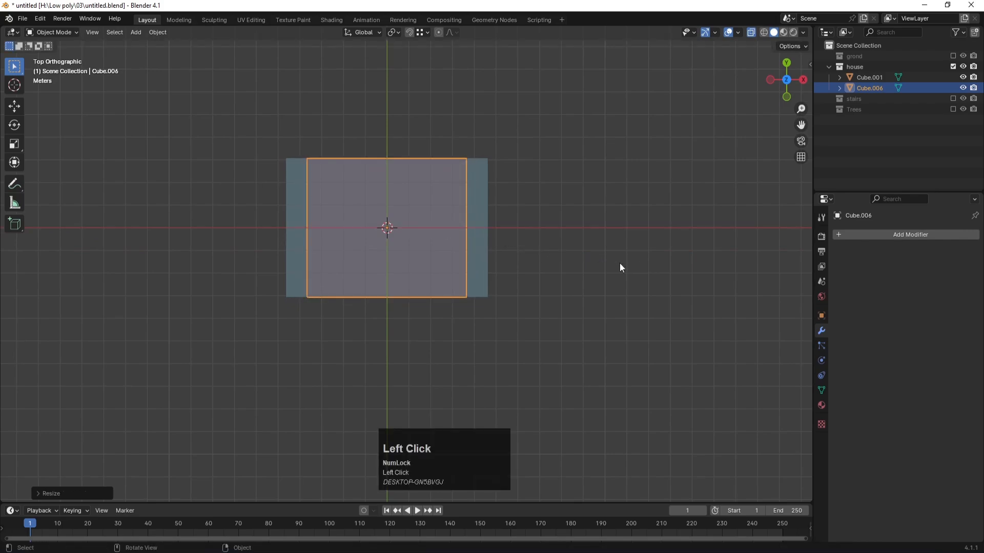
pyautogui.press('x')
pyautogui.click(622, 208)
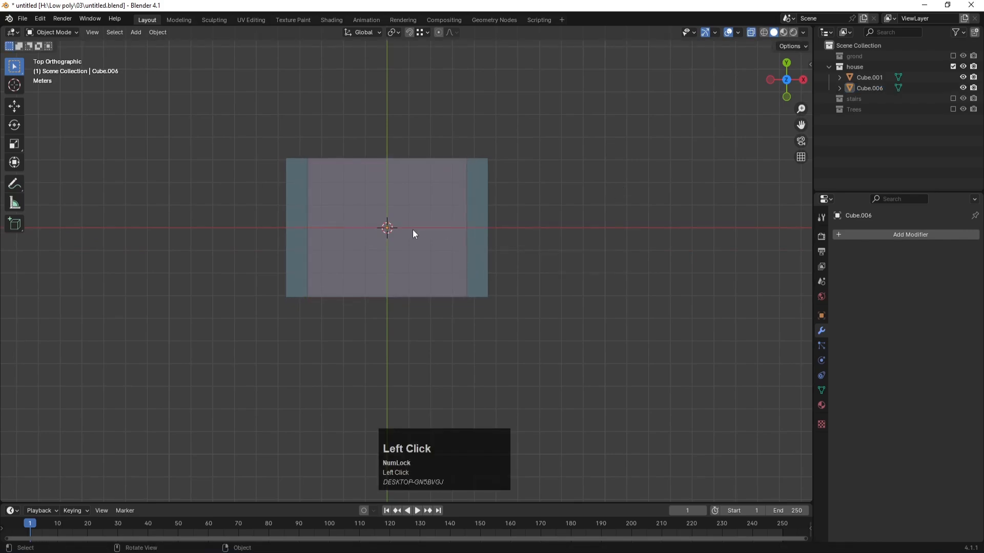
pyautogui.click(435, 210)
pyautogui.press('s')
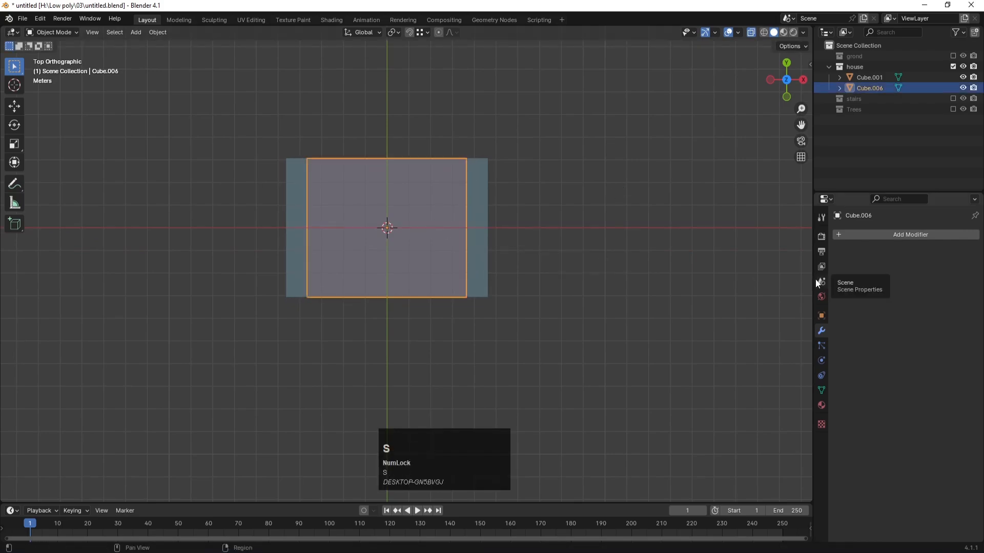
pyautogui.press('y')
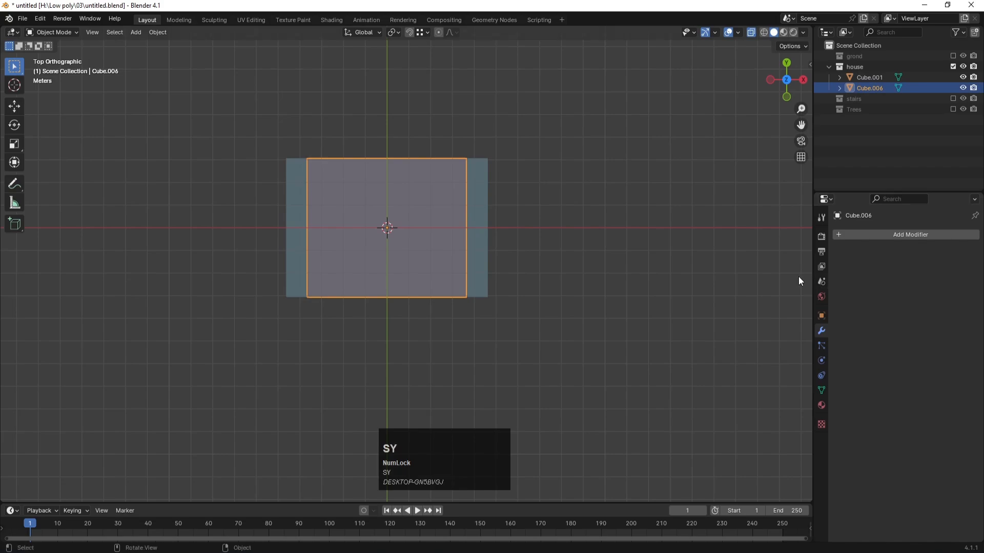
pyautogui.click(538, 236)
pyautogui.click(456, 177)
# Scale the duplicated block along Y to about 0.85 so it sits inside the base's front and back edges.
pyautogui.press('s')
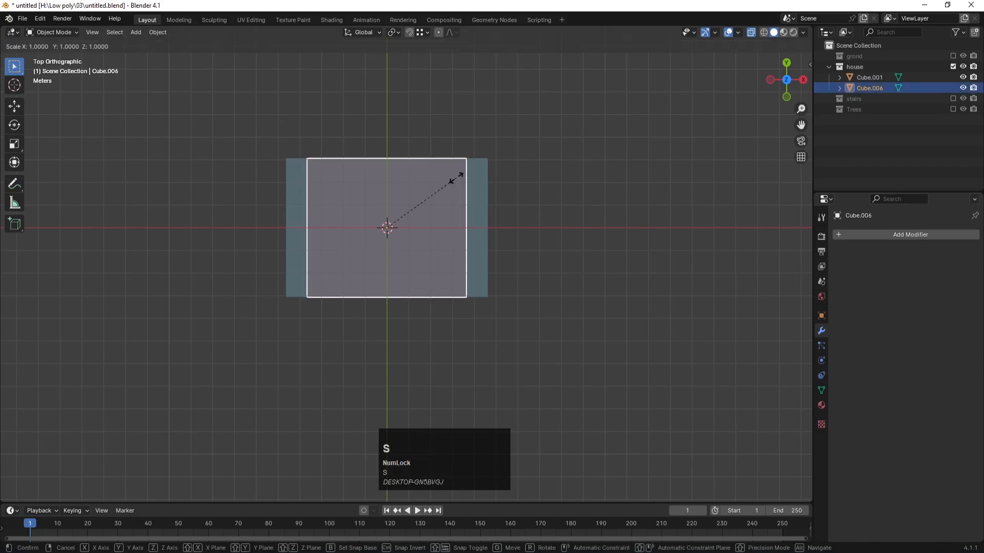
pyautogui.press('y')
pyautogui.click(450, 197)
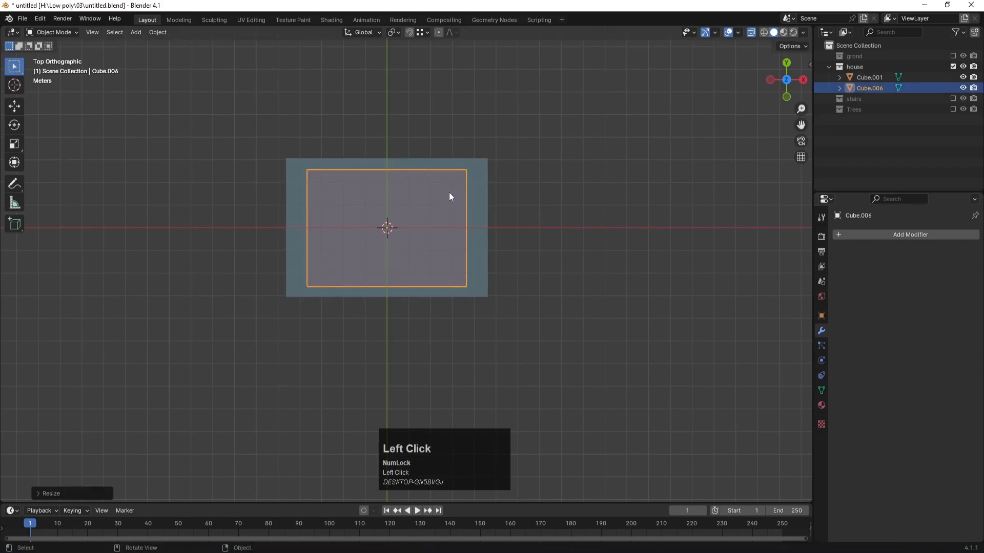
# In front view, stretch the duplicated block to about five times its height and raise it to rest on the house base.
pyautogui.press('KP_1')
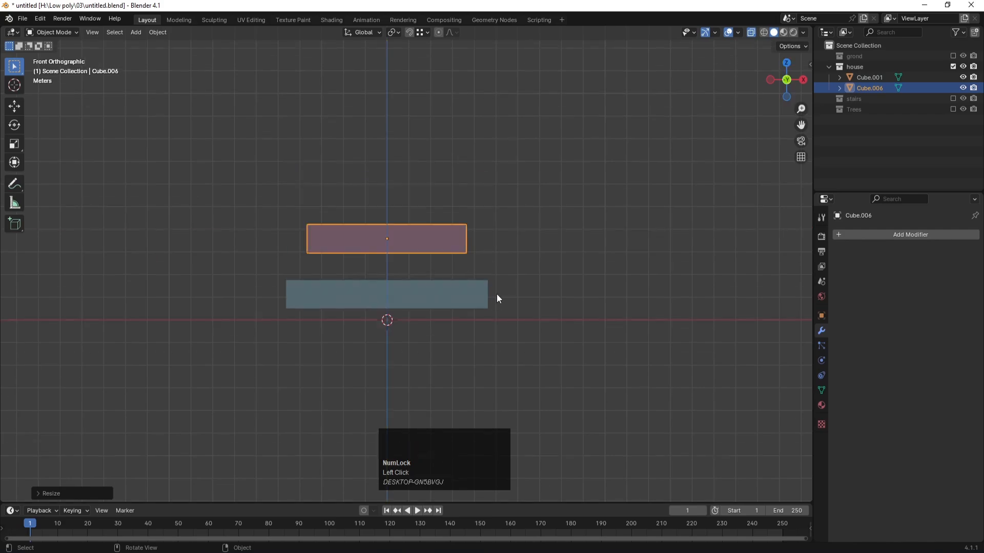
pyautogui.press('s')
pyautogui.press('z')
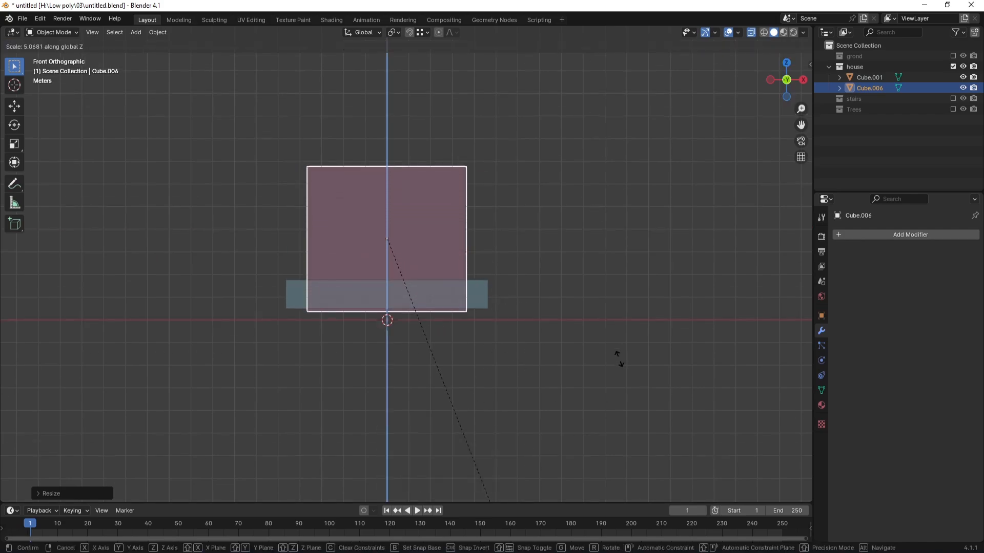
pyautogui.click(609, 337)
pyautogui.press('g')
pyautogui.press('z')
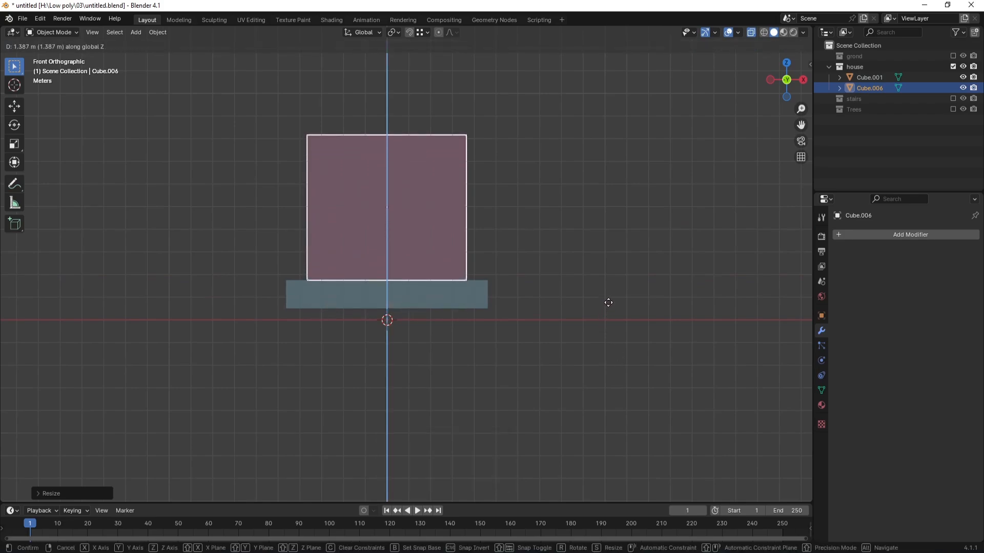
pyautogui.click(607, 302)
pyautogui.moveTo(608, 303); pyautogui.dragTo(564, 247, button='middle')
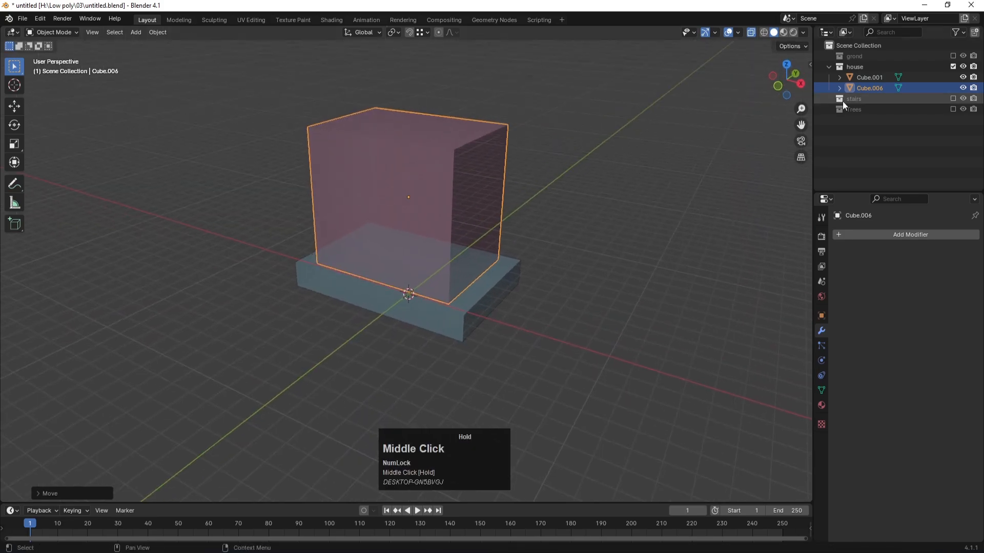
# Include the grond, stairs and Trees collections again, turn X-ray off and deselect everything.
pyautogui.click(952, 55)
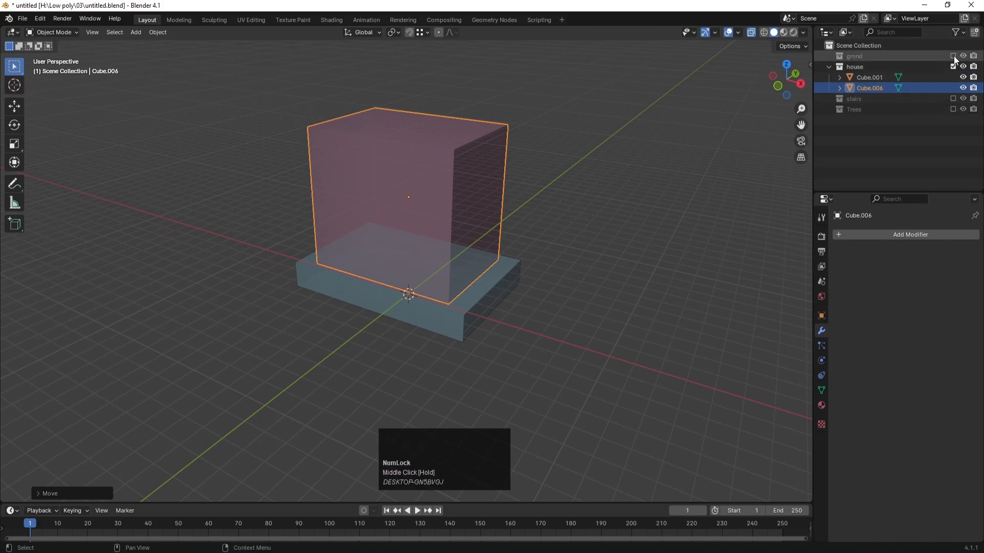
pyautogui.click(953, 98)
pyautogui.click(953, 110)
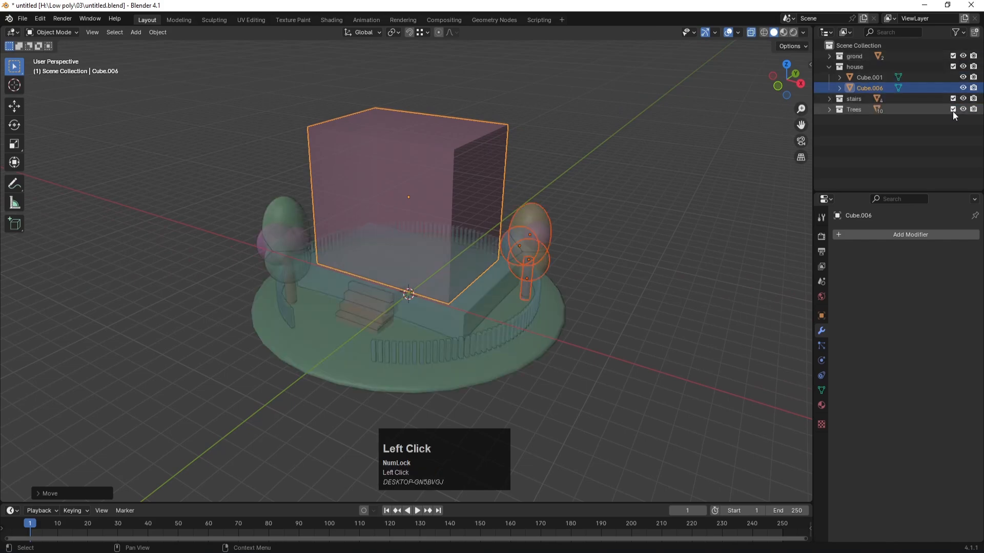
pyautogui.hotkey('alt', 'z')
pyautogui.click(607, 148)
pyautogui.scroll(-3, 487, 290)
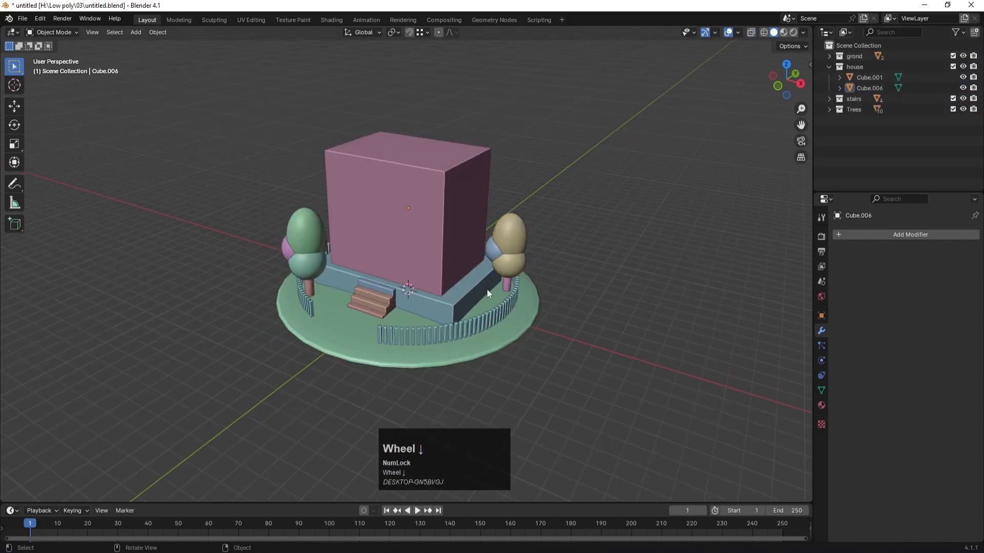
pyautogui.scroll(2, 430, 235)
# In front view with X-ray on, lower the house body's top vertices along Z by about 1.3 m.
pyautogui.click(459, 205)
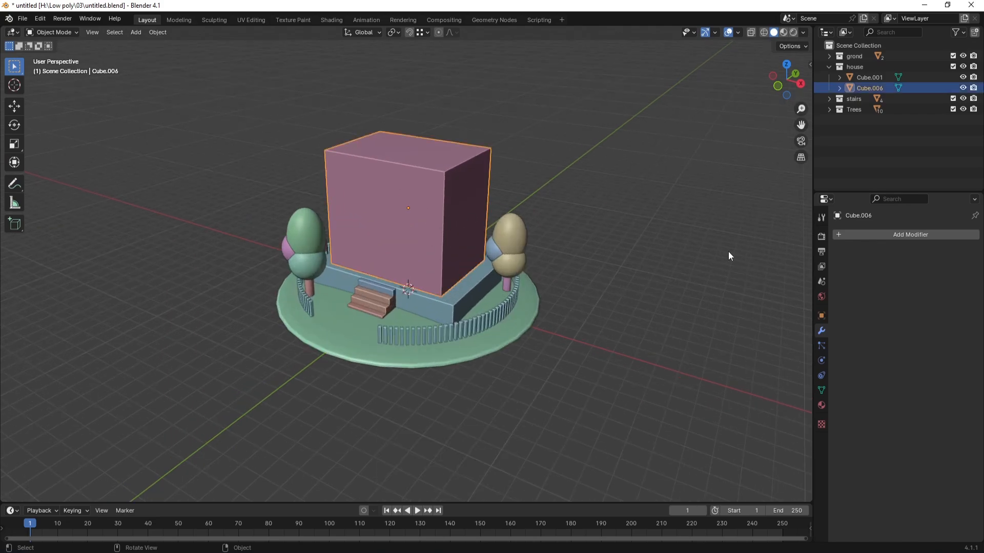
pyautogui.press('KP_1')
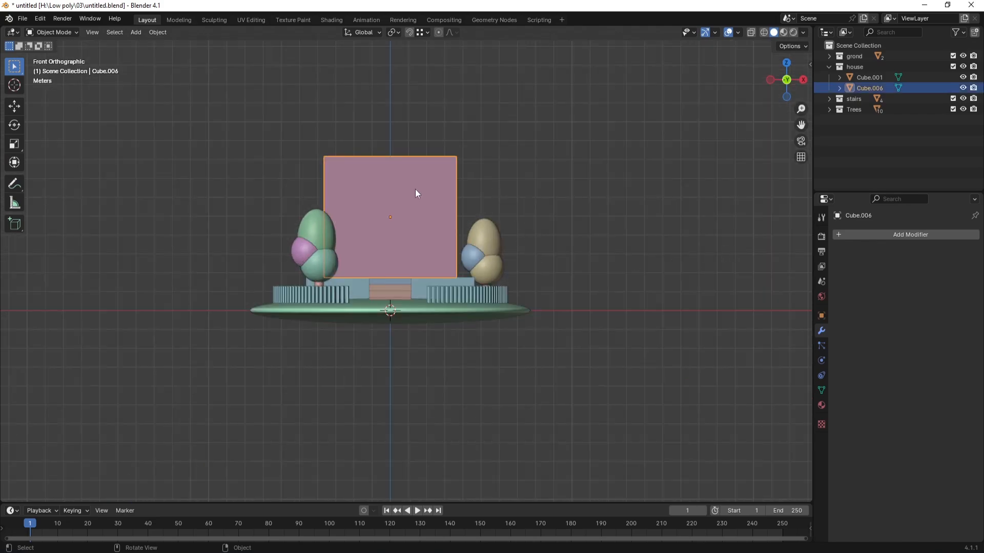
pyautogui.press('Tab')
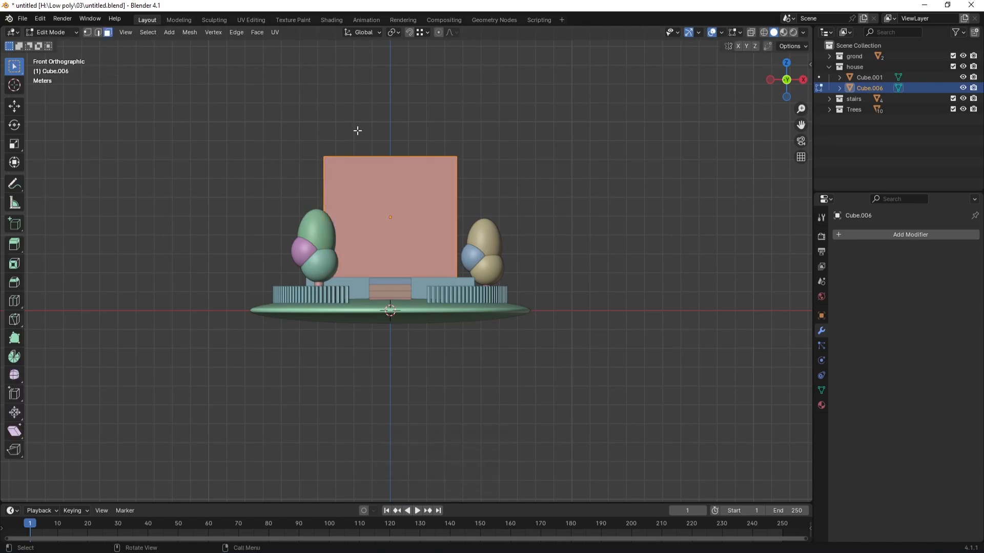
pyautogui.press('alt')
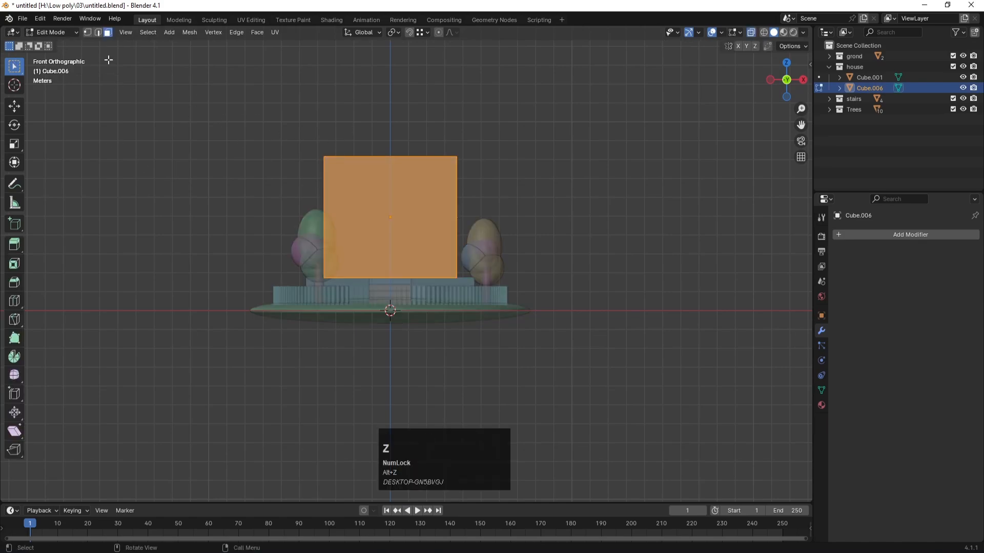
pyautogui.press('1')
pyautogui.moveTo(249, 108); pyautogui.dragTo(491, 165)
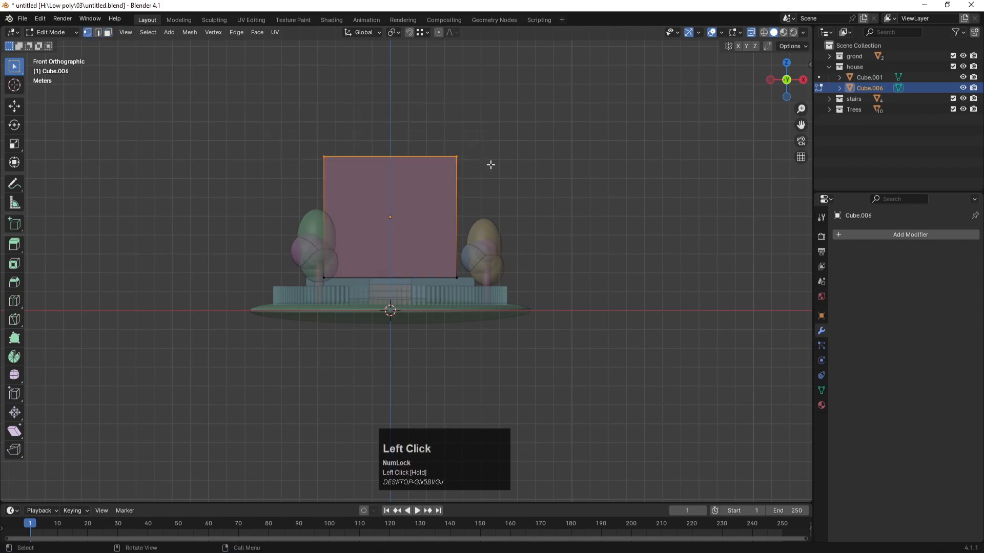
pyautogui.press('g')
pyautogui.press('z')
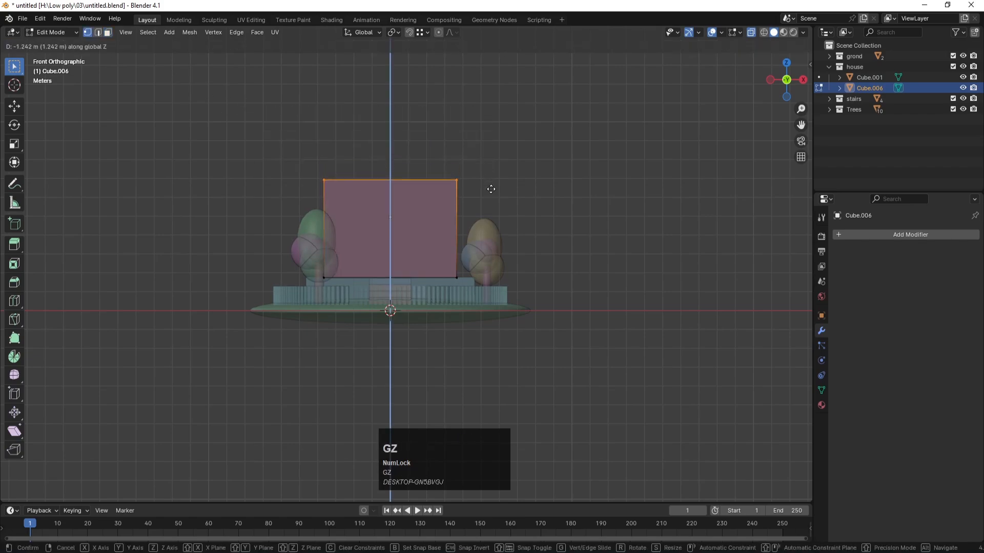
pyautogui.click(491, 189)
pyautogui.press('Num_Lock')
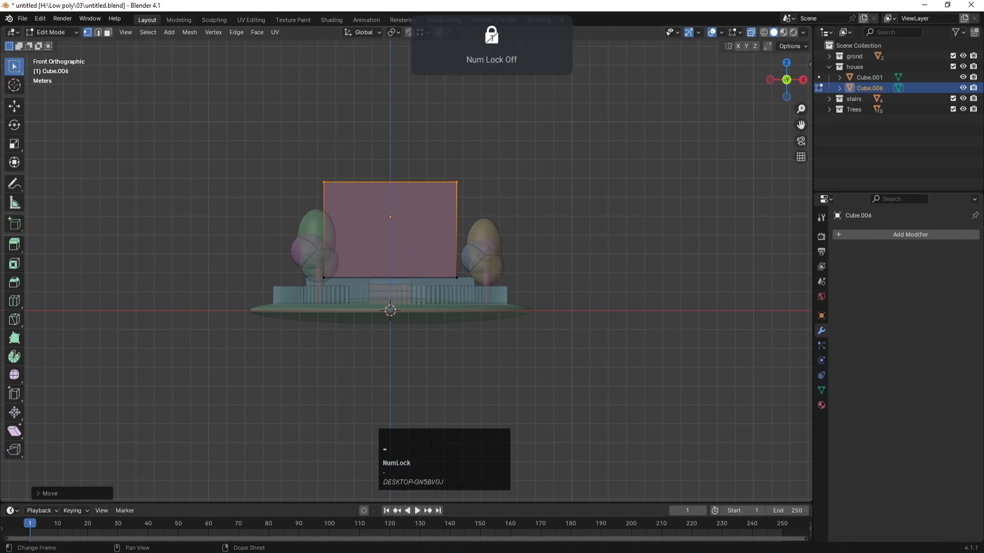
pyautogui.press('Num_Lock')
pyautogui.click(595, 185)
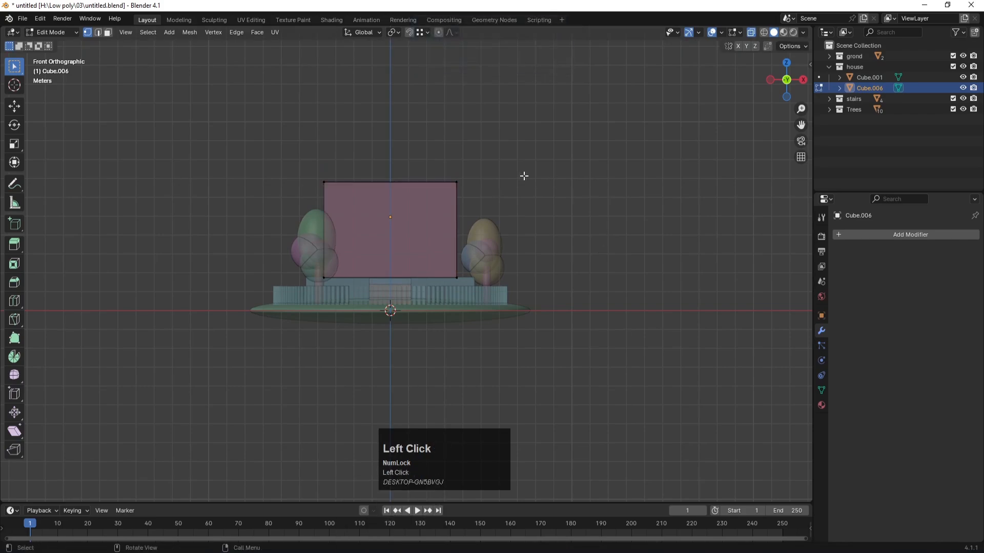
# Add a centred vertical loop cut to the house body, dividing its front and back walls in half.
pyautogui.moveTo(540, 158); pyautogui.dragTo(498, 186, button='middle')
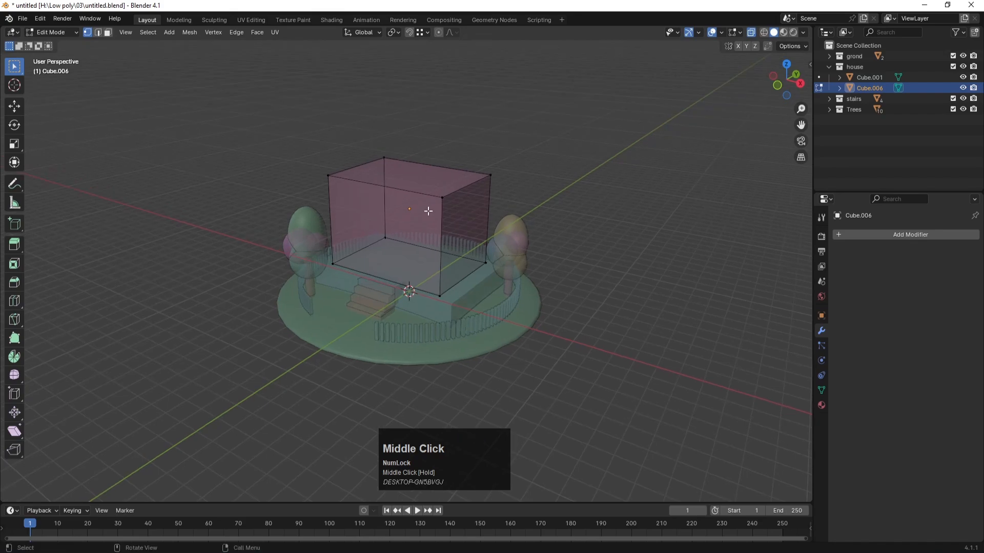
pyautogui.click(108, 32)
pyautogui.press('a')
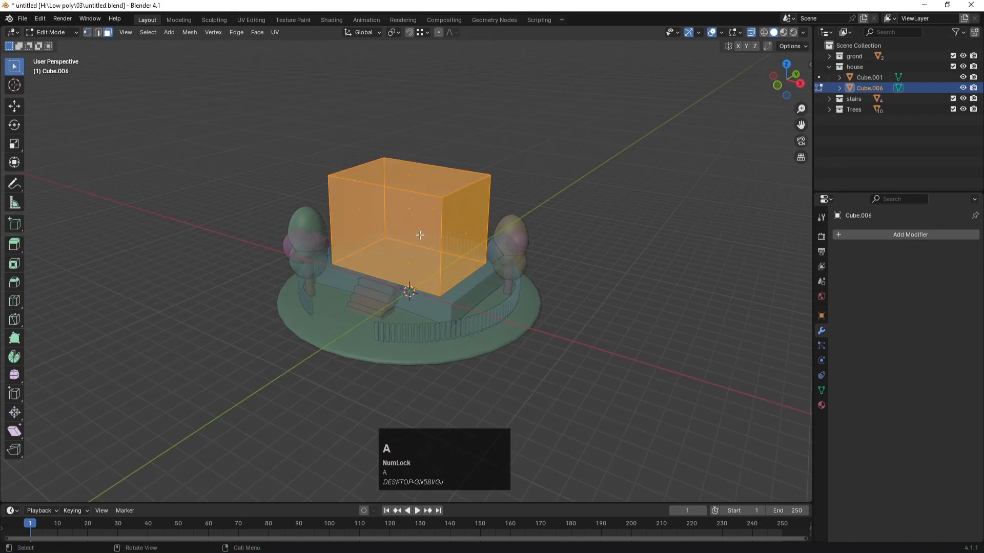
pyautogui.hotkey('ctrl', 'r')
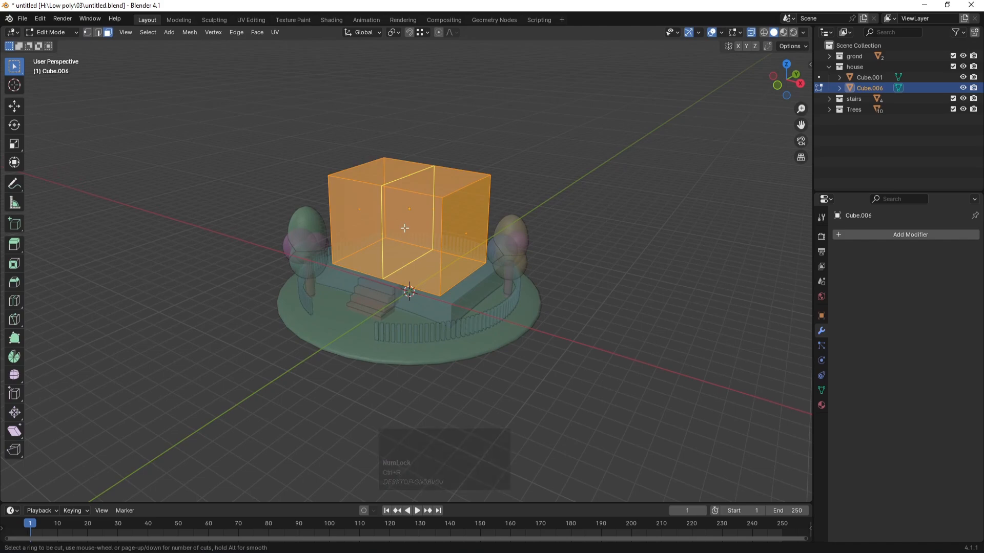
pyautogui.click(405, 228)
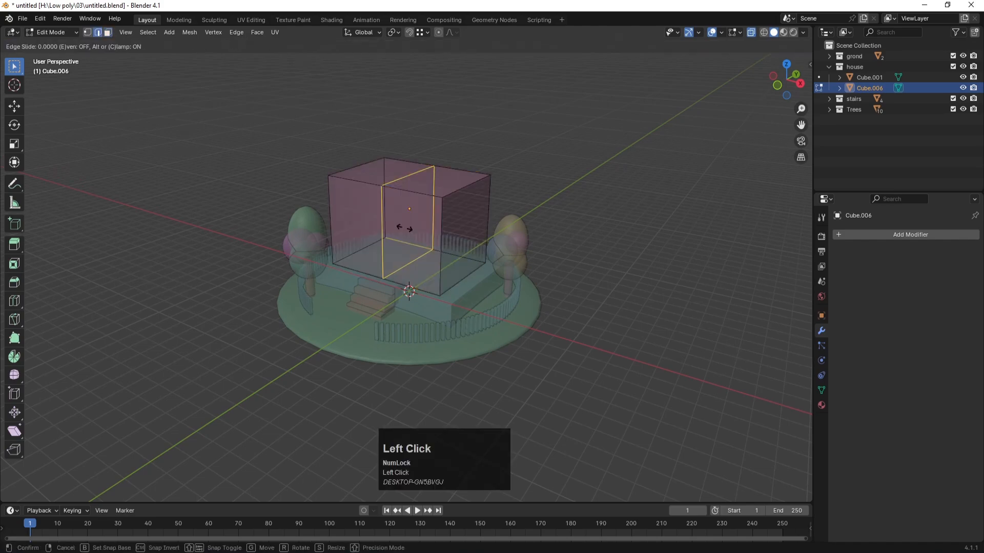
# In front view, raise the loop cut's top vertices along Z by about 3.5 m to form a gable ridge.
pyautogui.press('1')
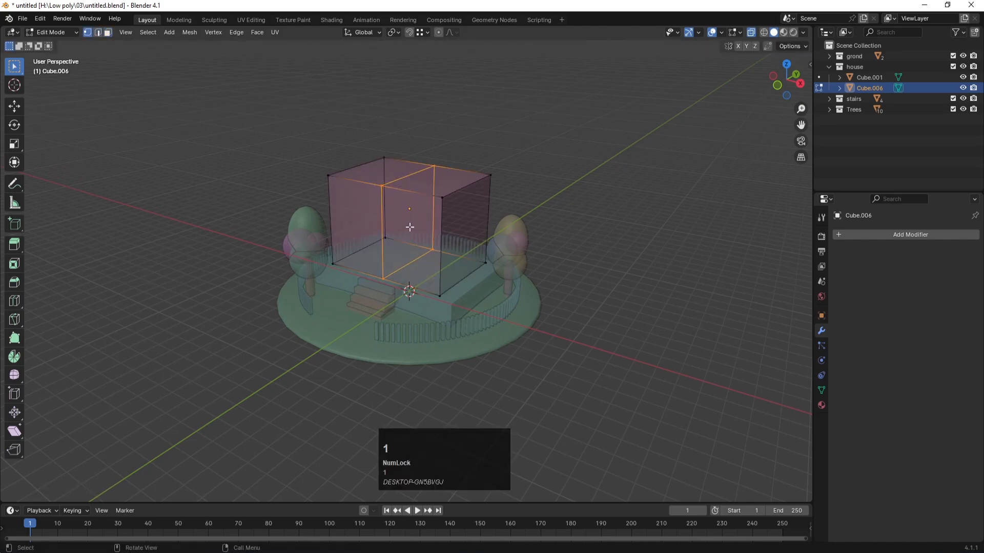
pyautogui.press('KP_1')
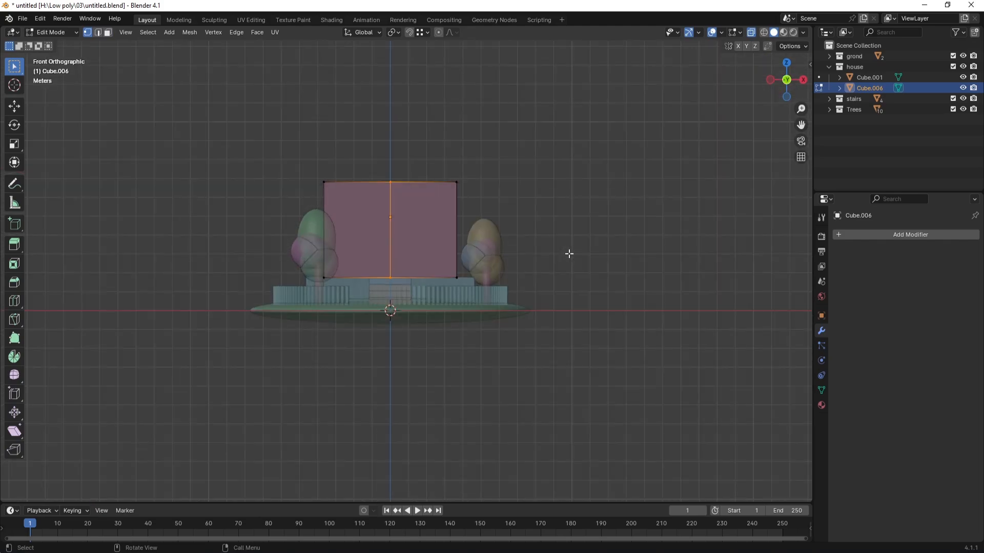
pyautogui.moveTo(366, 145); pyautogui.dragTo(404, 198)
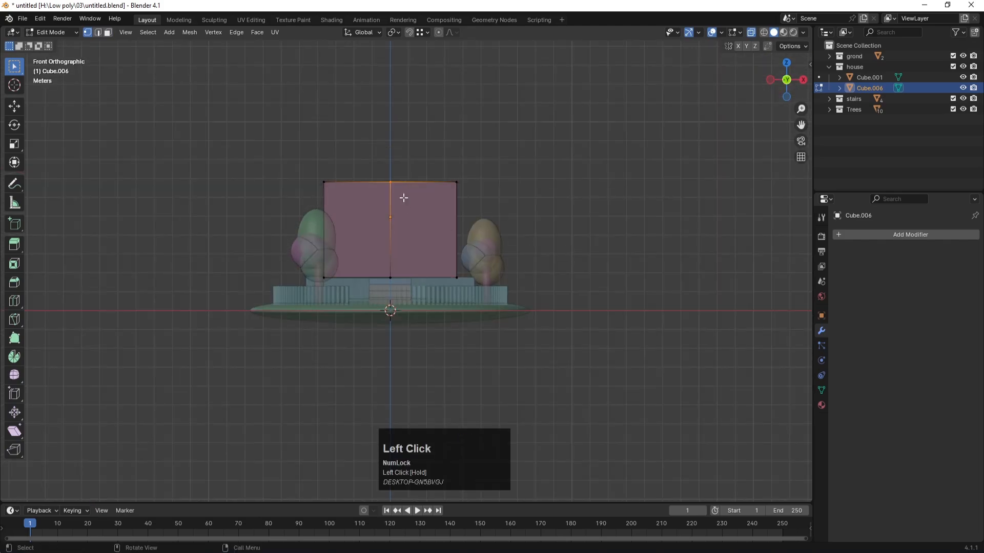
pyautogui.press('g')
pyautogui.press('z')
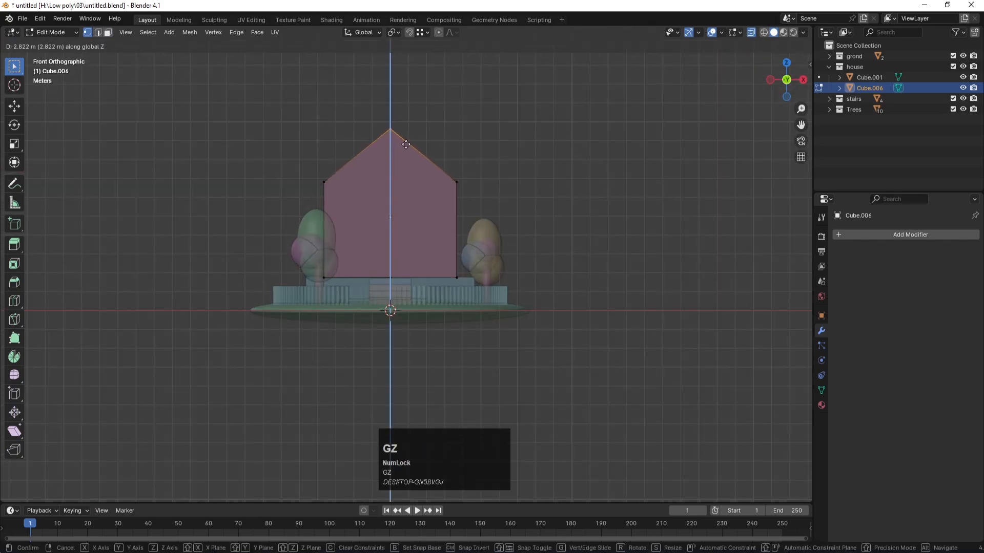
pyautogui.click(407, 132)
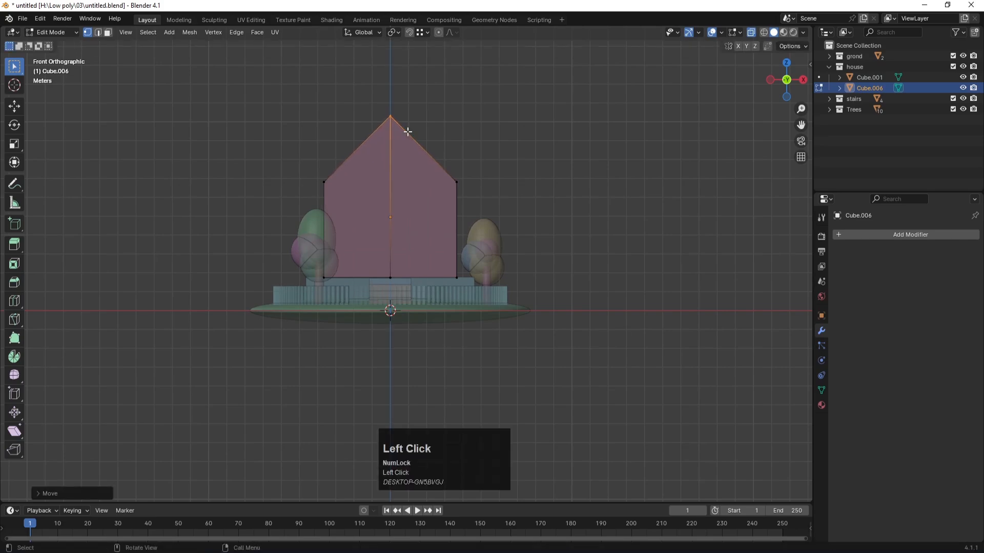
# Return to Object Mode, deselect the house body and turn X-ray off.
pyautogui.press('Tab')
pyautogui.moveTo(539, 150); pyautogui.dragTo(493, 186, button='middle')
pyautogui.click(560, 130)
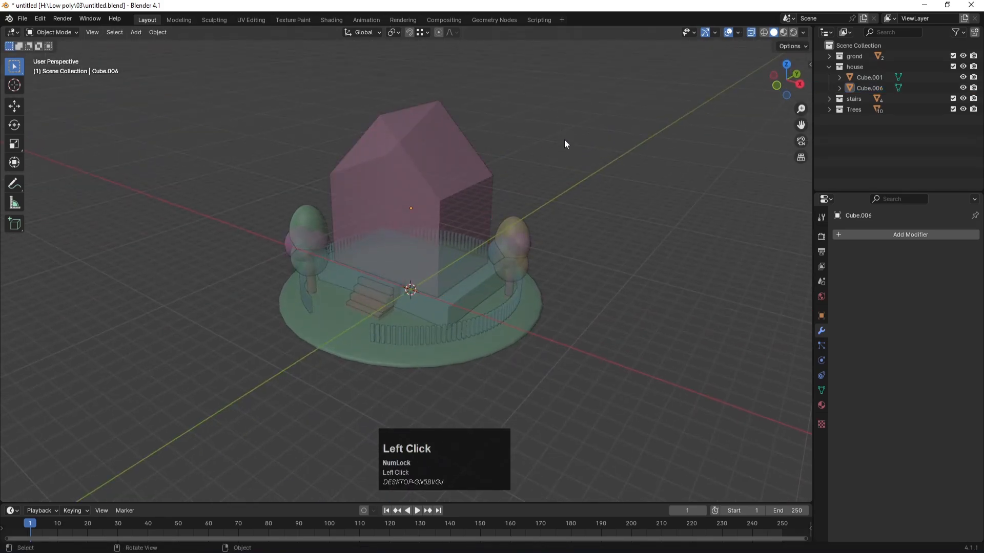
pyautogui.hotkey('alt', 'z')
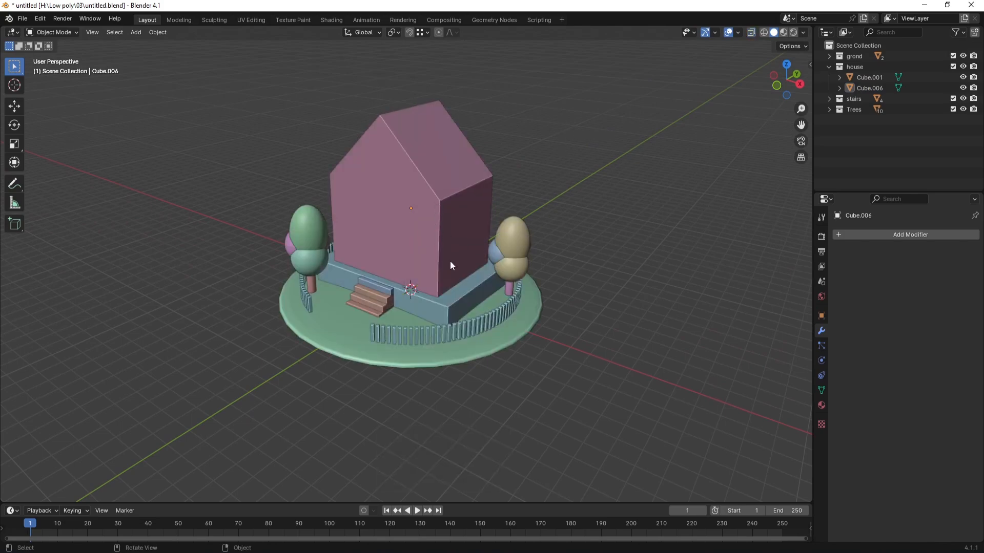
# Exclude the grond, stairs and Trees collections from the view layer, keeping only the house collection.
pyautogui.click(952, 55)
pyautogui.click(952, 98)
pyautogui.click(953, 109)
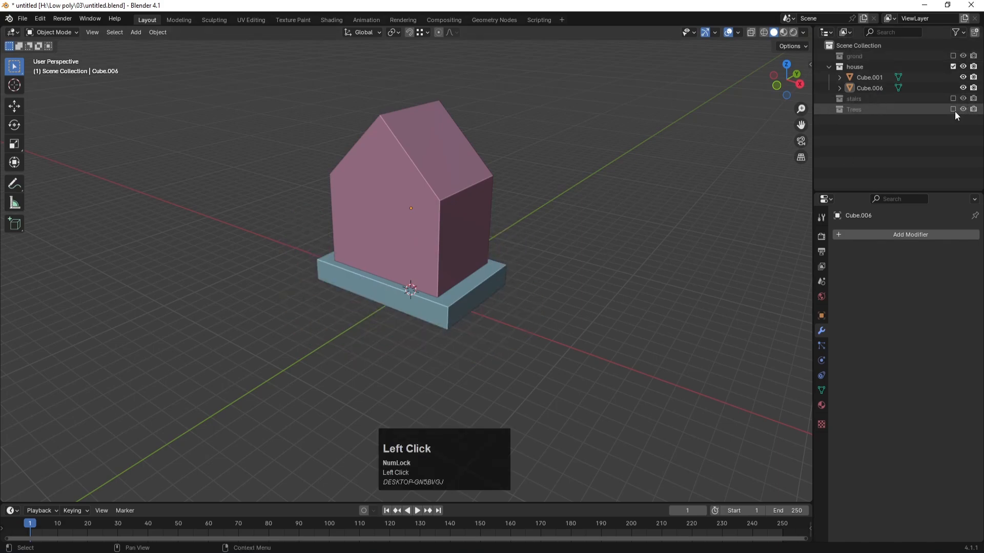
# In top view, scale the gabled house body along Y to about 0.8 to reduce its depth.
pyautogui.click(388, 183)
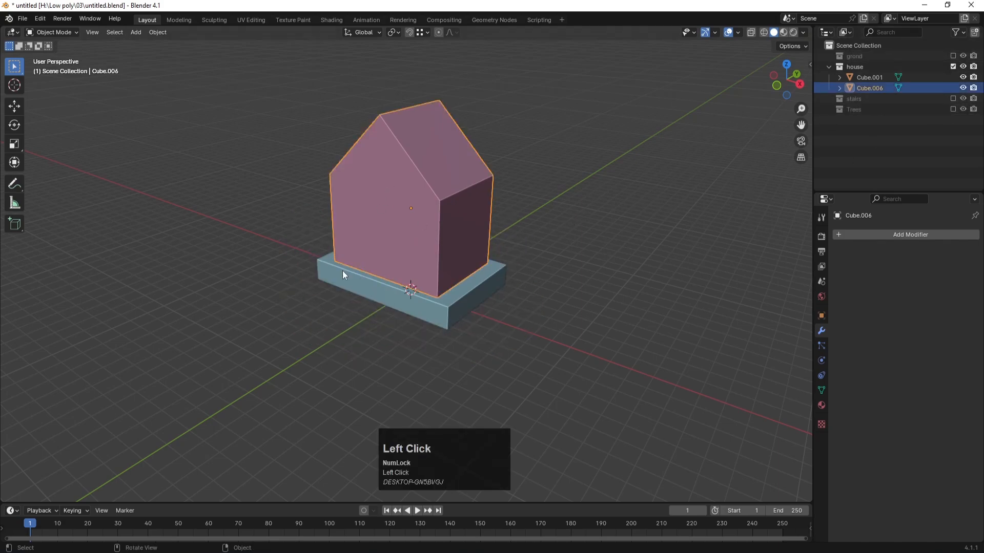
pyautogui.scroll(2, 358, 274)
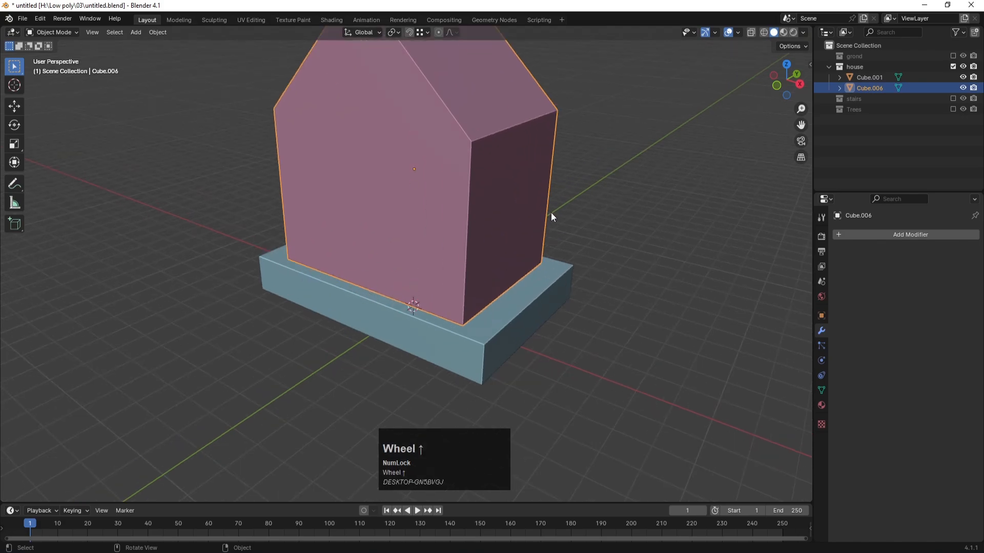
pyautogui.press('KP_7')
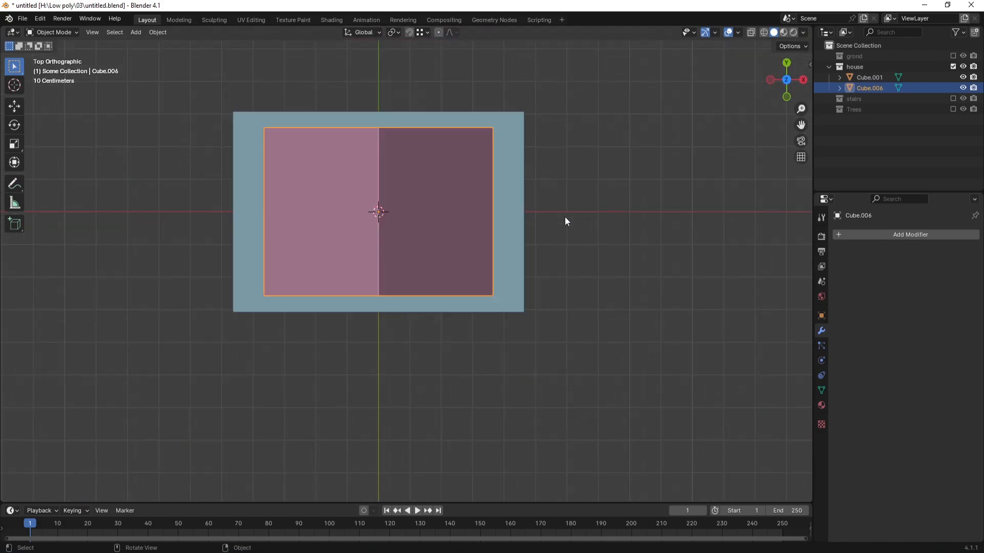
pyautogui.press('s')
pyautogui.press('y')
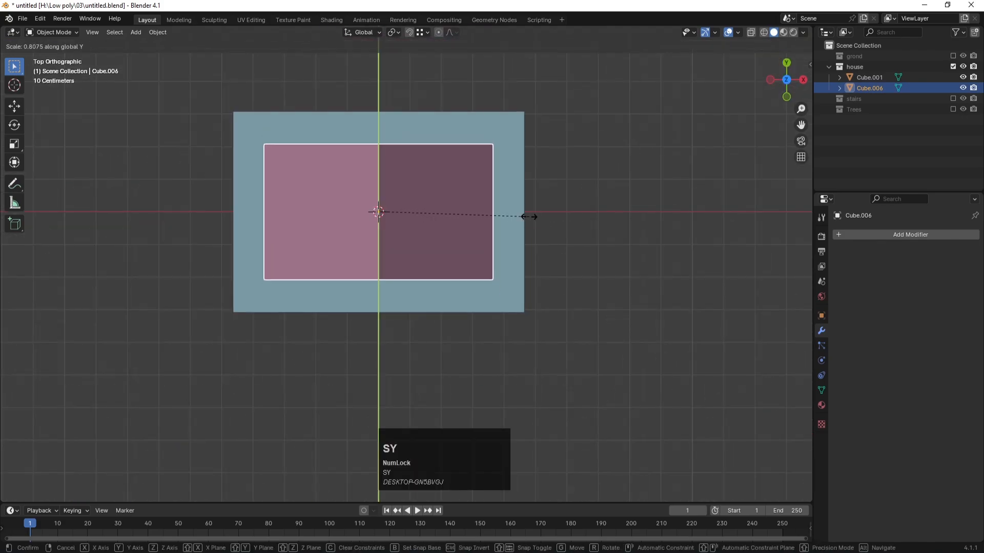
pyautogui.click(527, 217)
pyautogui.moveTo(551, 281); pyautogui.dragTo(518, 224, button='middle')
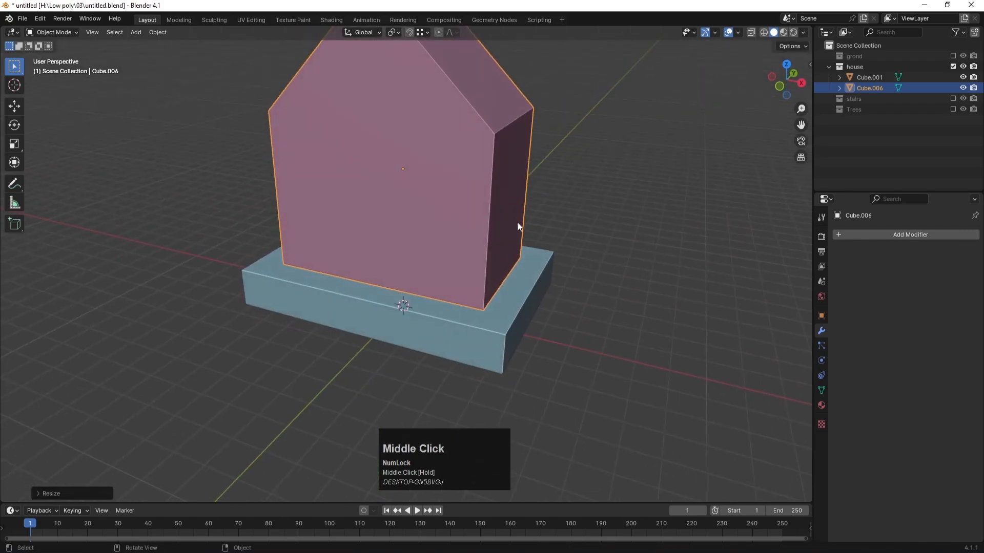
# Scale the house body along Y again by about 0.82 to make it shallower.
pyautogui.scroll(-2, 520, 228)
pyautogui.scroll(3, 523, 233)
pyautogui.press('s')
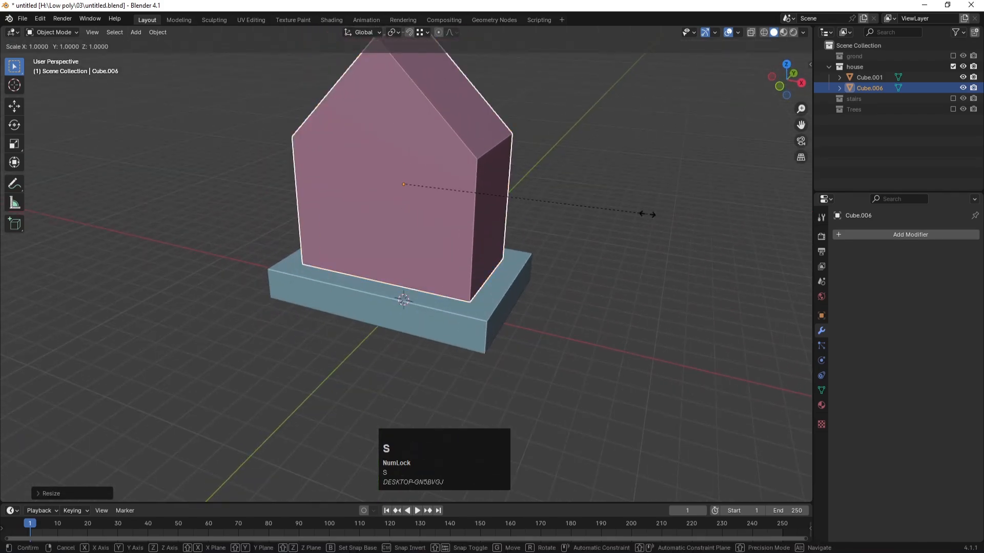
pyautogui.press('z')
pyautogui.press('y')
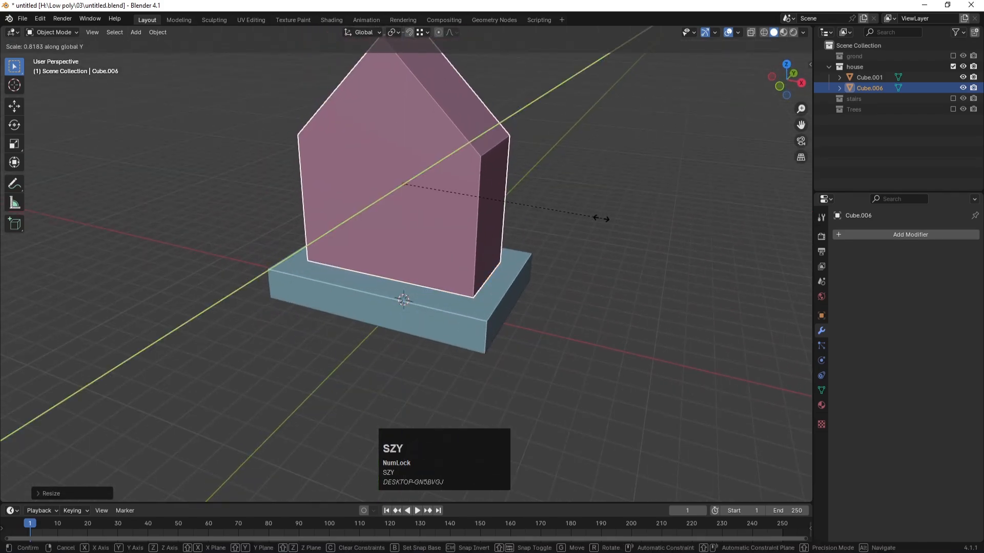
pyautogui.click(601, 217)
# Deepen the house body along Y by a factor of about 1.25 and again by about 1.1, and deselect it.
pyautogui.moveTo(599, 219); pyautogui.dragTo(560, 228, button='middle')
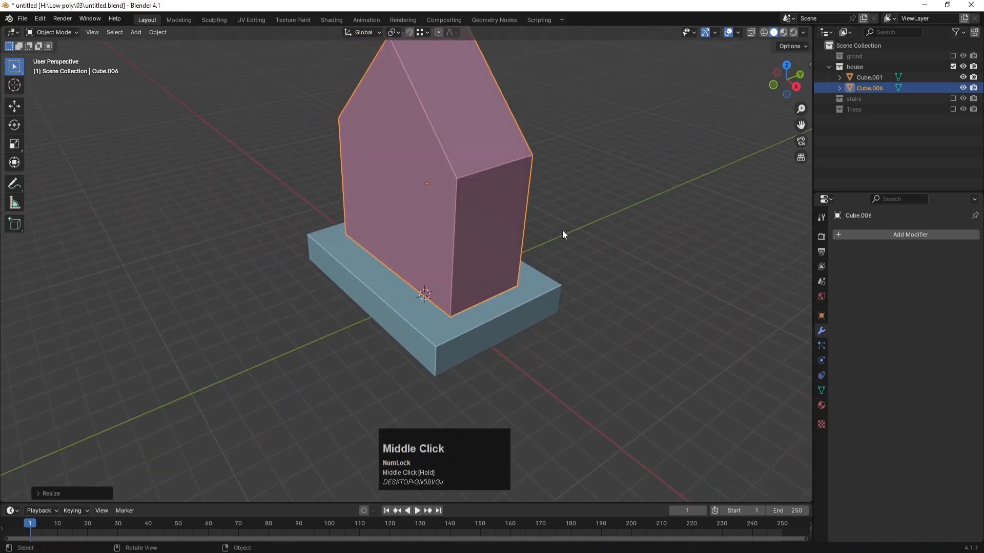
pyautogui.press('s')
pyautogui.press('y')
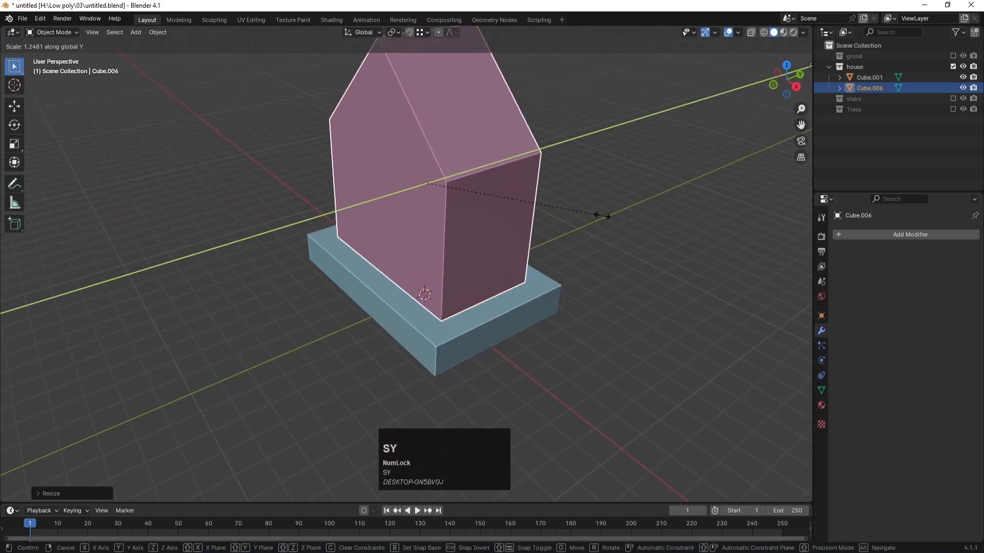
pyautogui.click(604, 218)
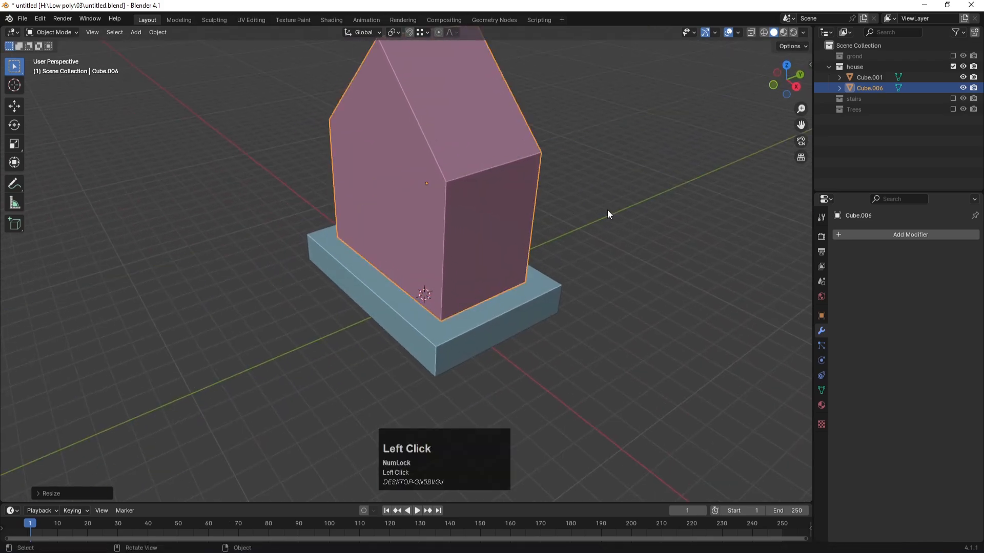
pyautogui.press('s')
pyautogui.press('y')
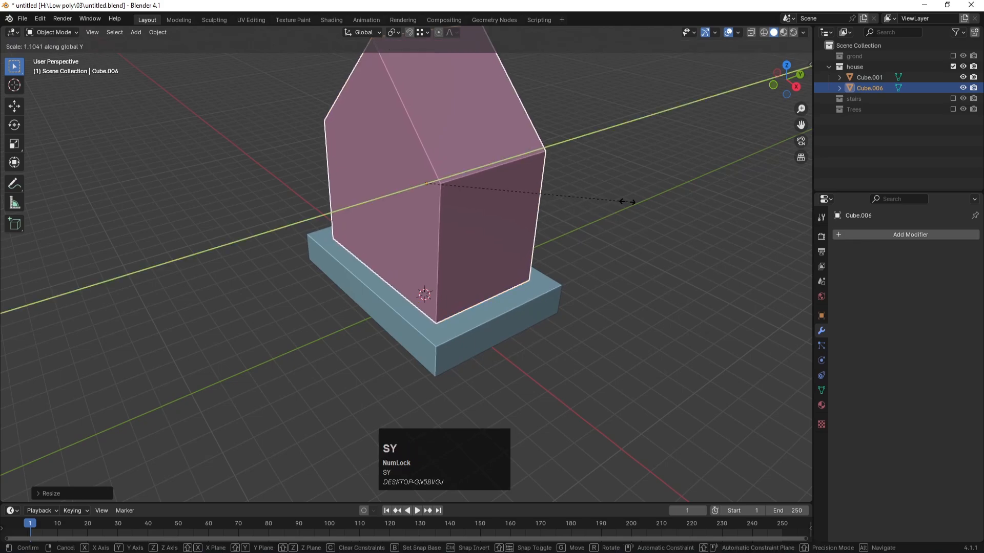
pyautogui.click(613, 246)
pyautogui.click(614, 247)
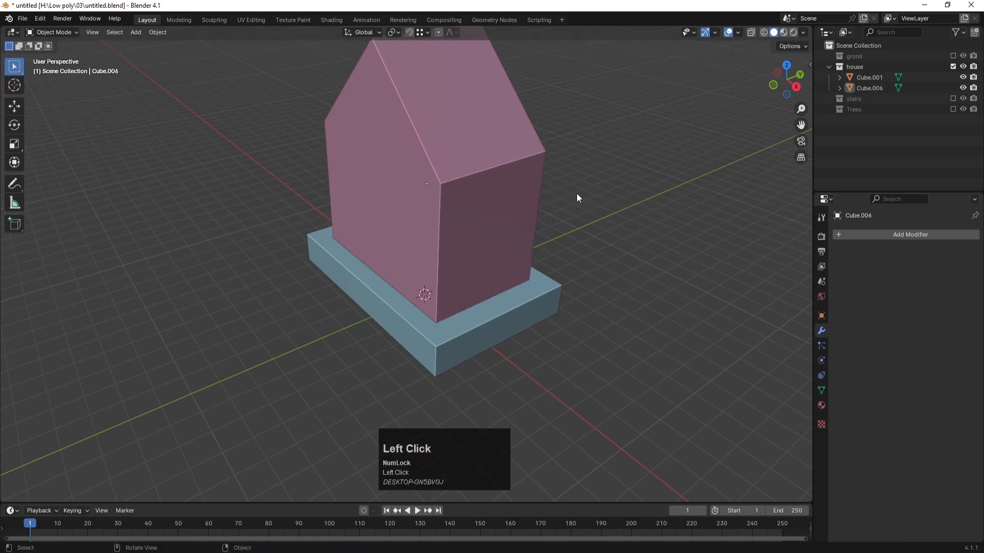
# Add a new cube mesh at the 3D cursor, at the centre of the house base.
pyautogui.scroll(-2, 577, 177)
pyautogui.moveTo(477, 156); pyautogui.dragTo(453, 238, button='middle')
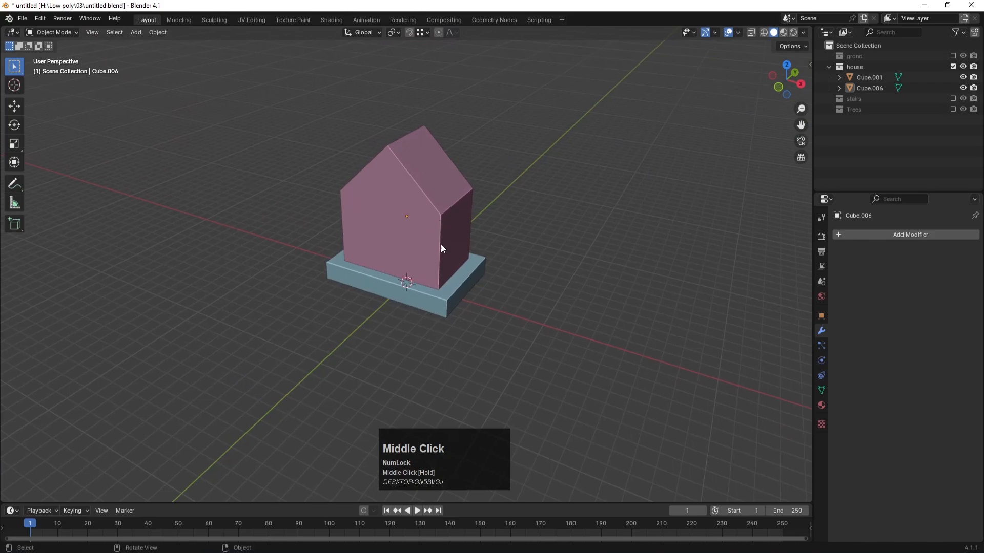
pyautogui.scroll(2, 451, 241)
pyautogui.hotkey('shift', 'a')
pyautogui.moveTo(434, 176)
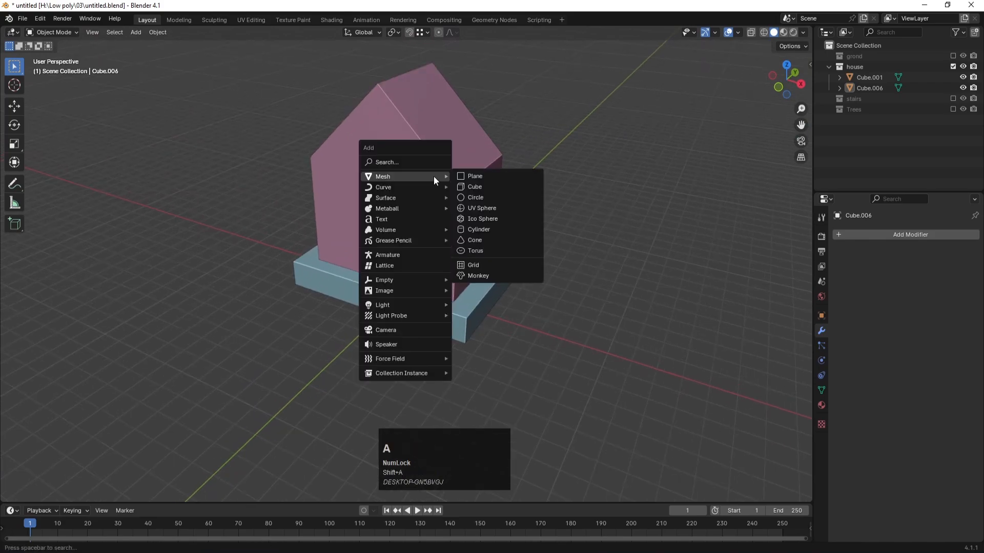
pyautogui.click(480, 187)
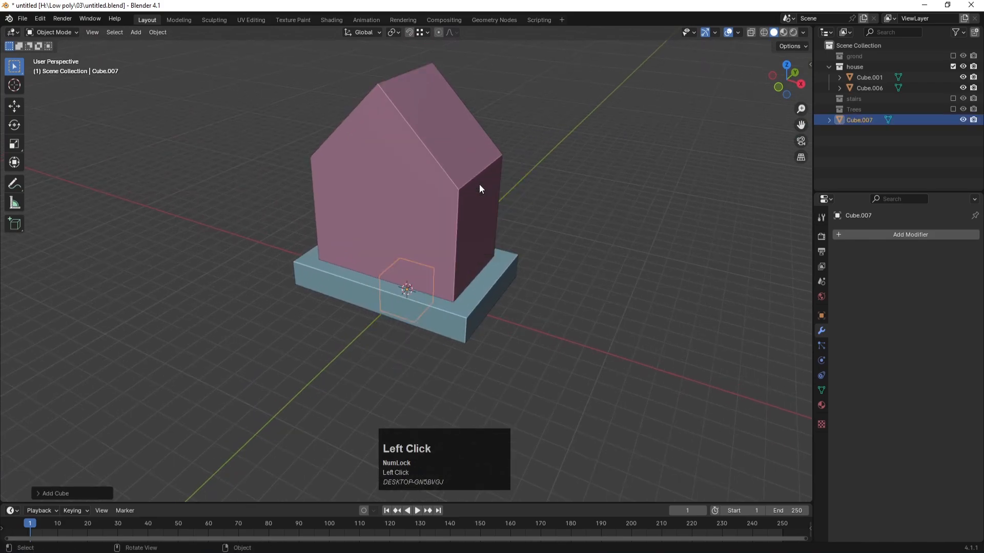
# In top view with X-ray on, centre the new cube on the house body's front-right corner and scale it to about 0.2.
pyautogui.press('KP_7')
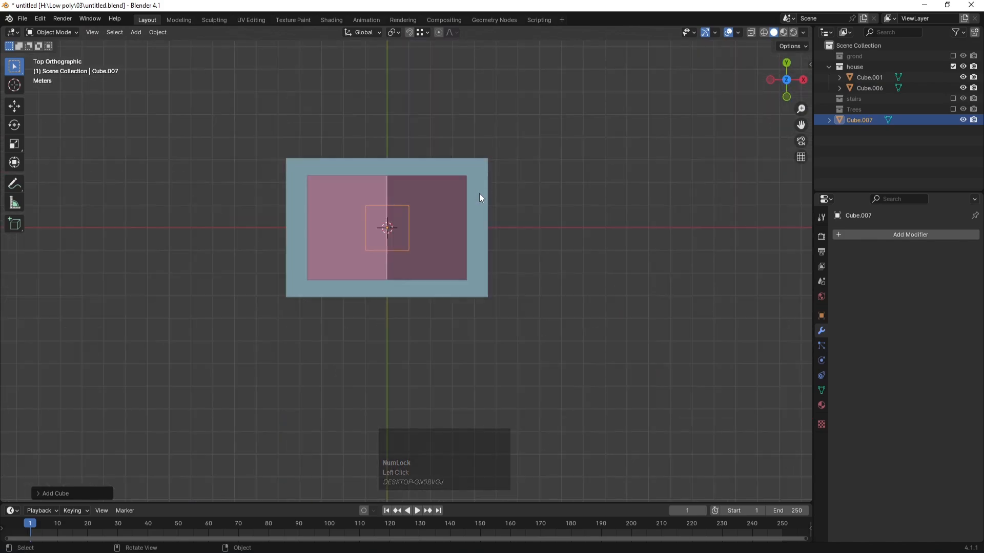
pyautogui.hotkey('alt', 'z')
pyautogui.press('g')
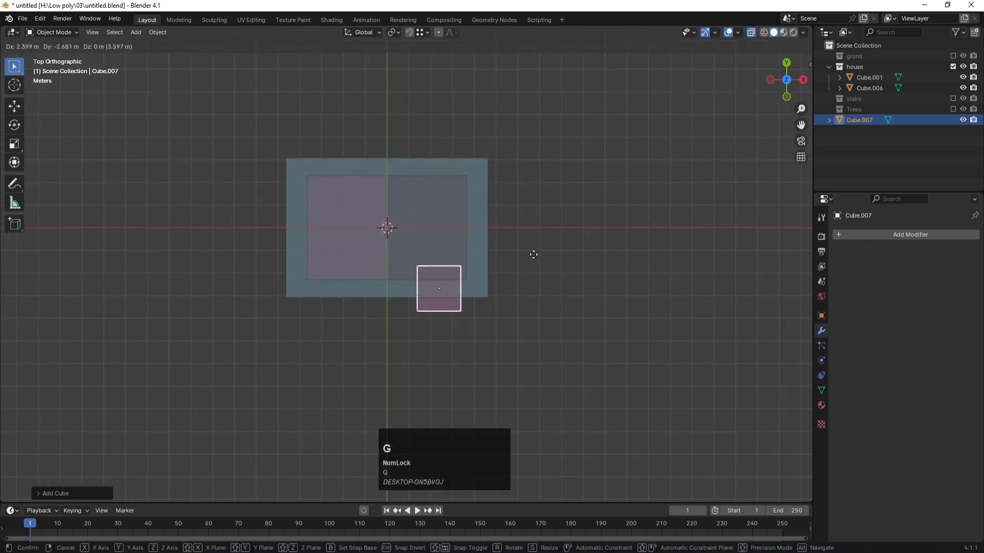
pyautogui.click(558, 244)
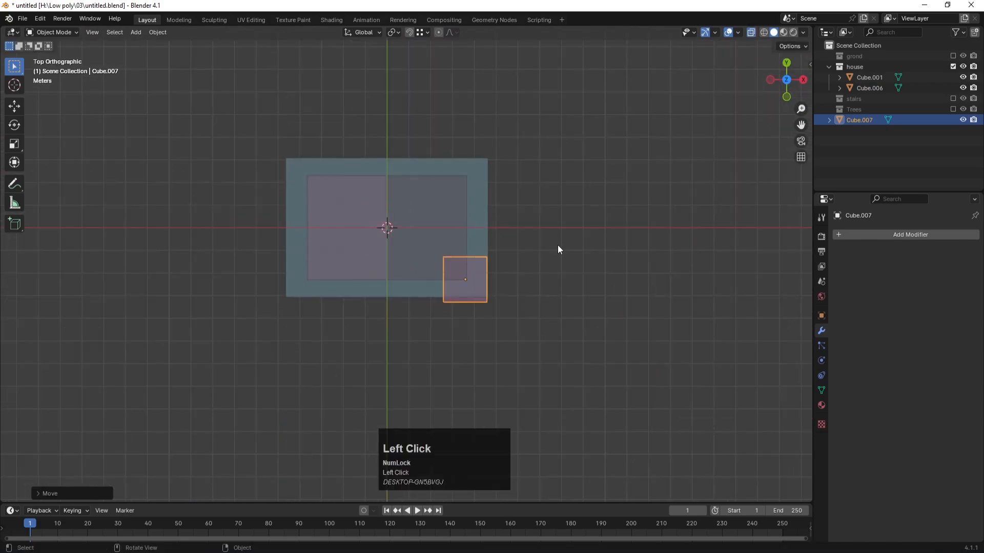
pyautogui.press('KP_Decimal')
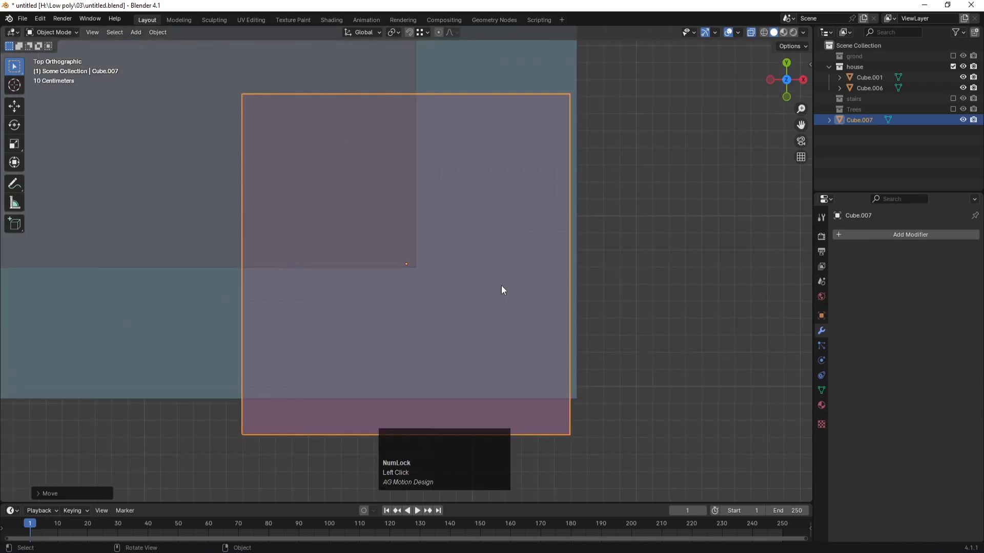
pyautogui.press('g')
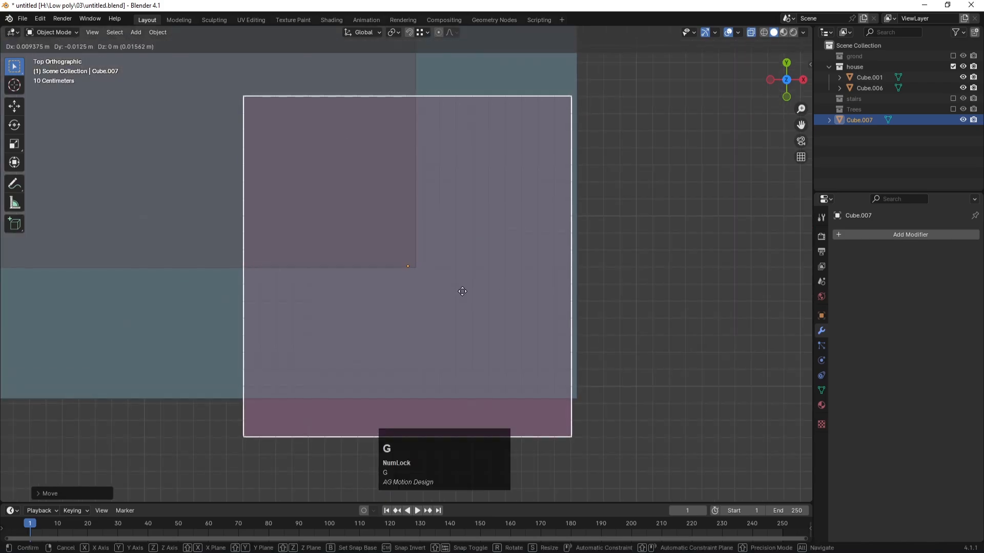
pyautogui.click(470, 292)
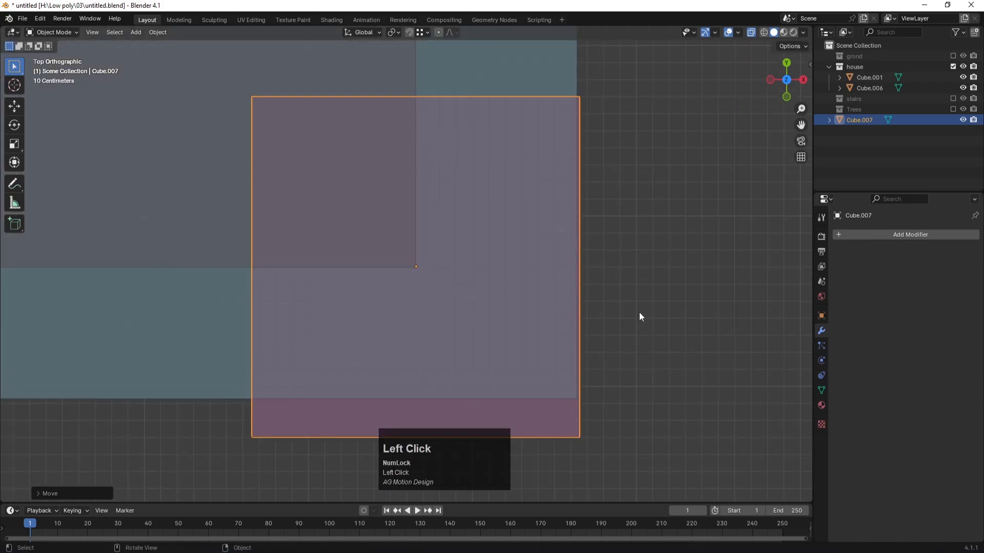
pyautogui.press('s')
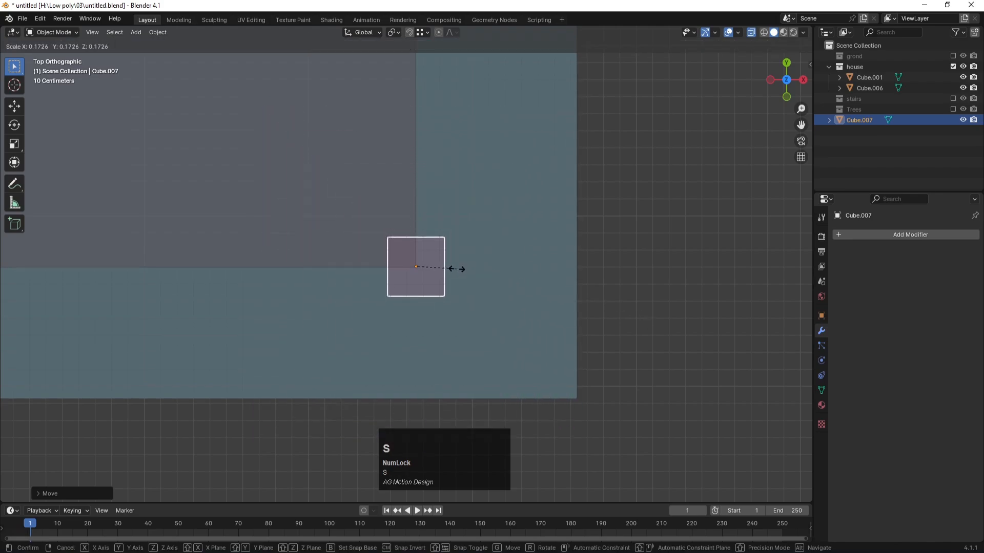
pyautogui.click(464, 277)
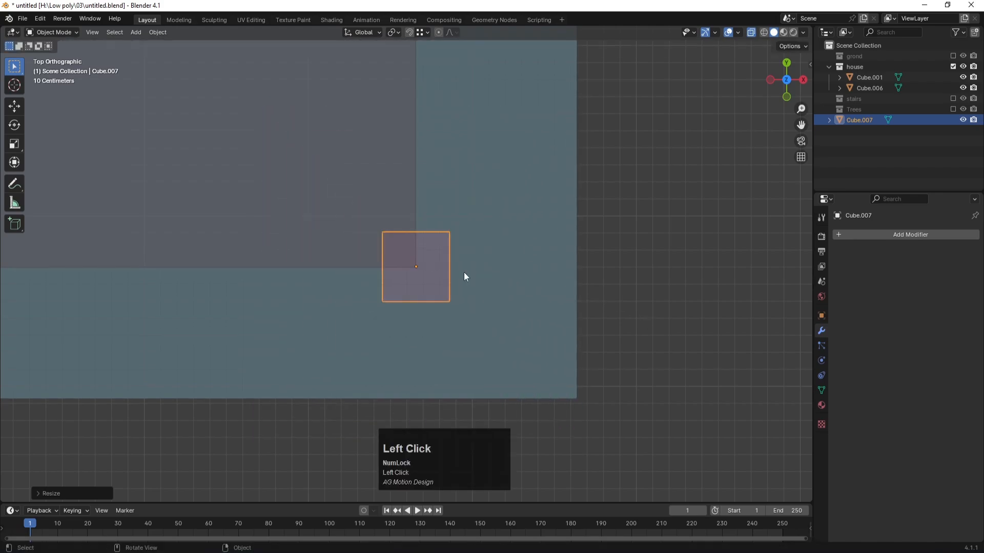
# In front view, raise the small cube along Z by about 2 m so it sits just above the blue base.
pyautogui.press('KP_1')
pyautogui.scroll(-8, 464, 277)
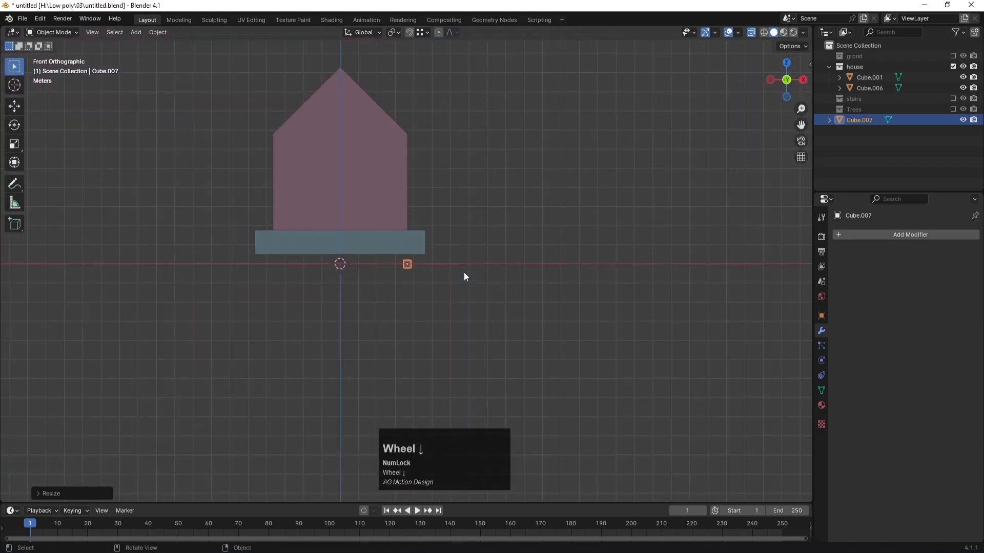
pyautogui.press('g')
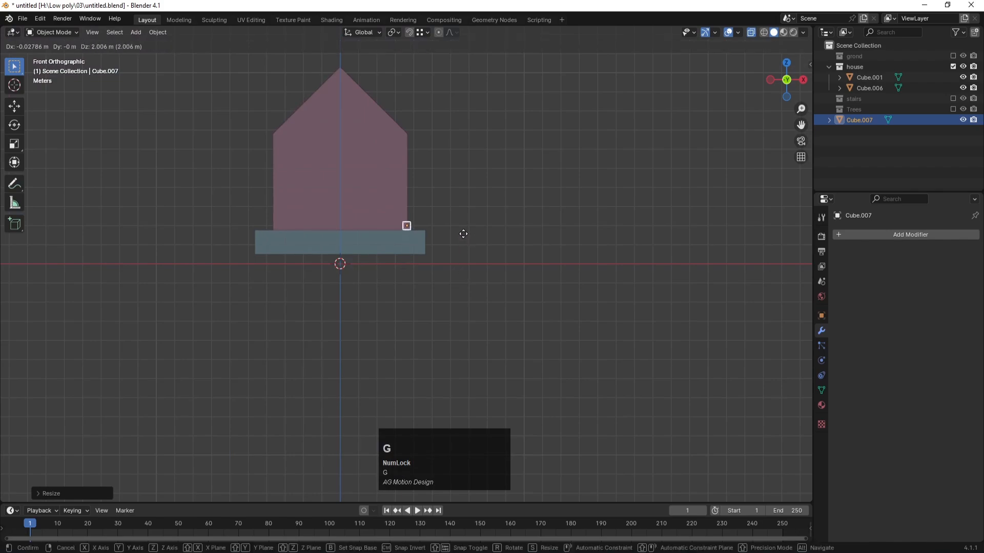
pyautogui.press('z')
pyautogui.click(464, 234)
pyautogui.scroll(10, 420, 252)
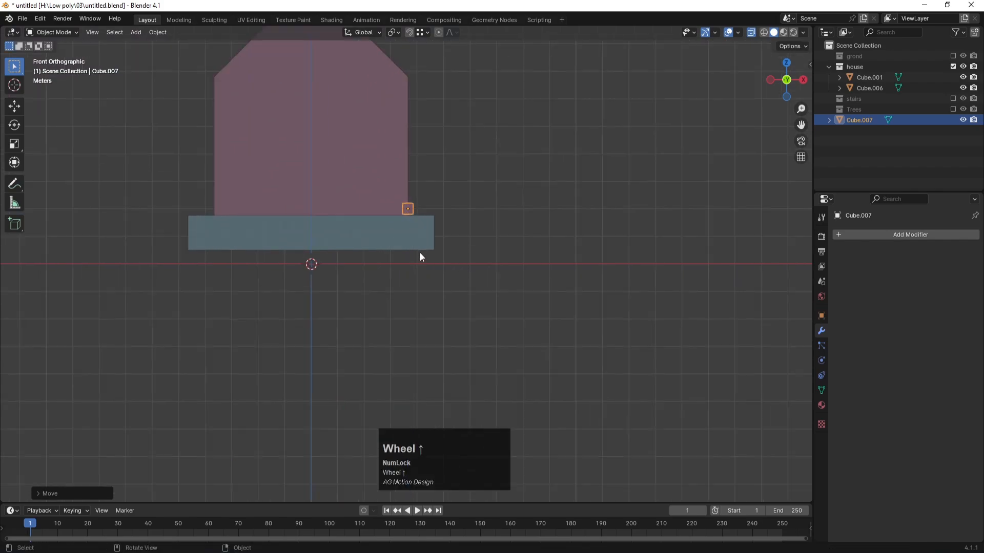
pyautogui.scroll(-6, 441, 244)
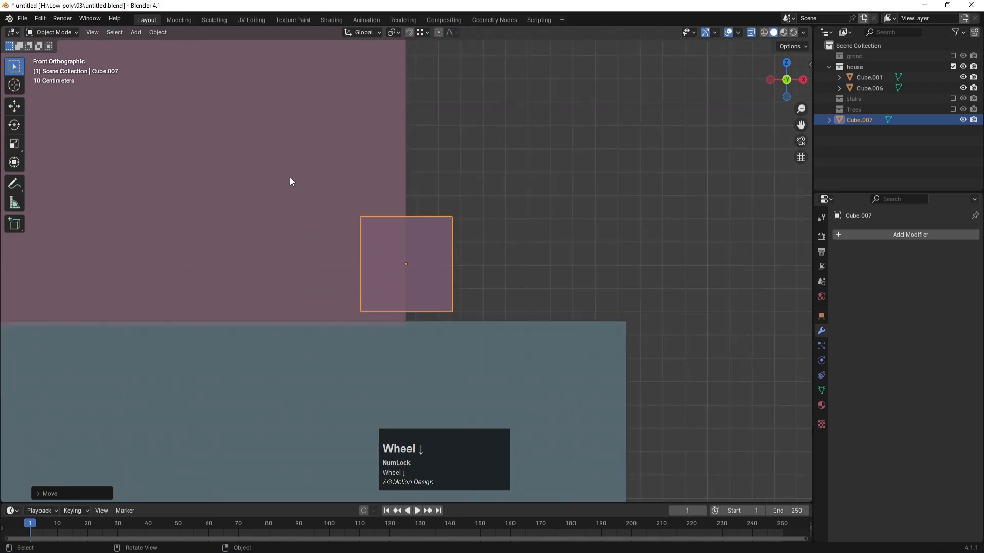
# In Edit Mode, lower the small cube's bottom vertices along Z by about 0.04 m to the top of the base.
pyautogui.press('Tab')
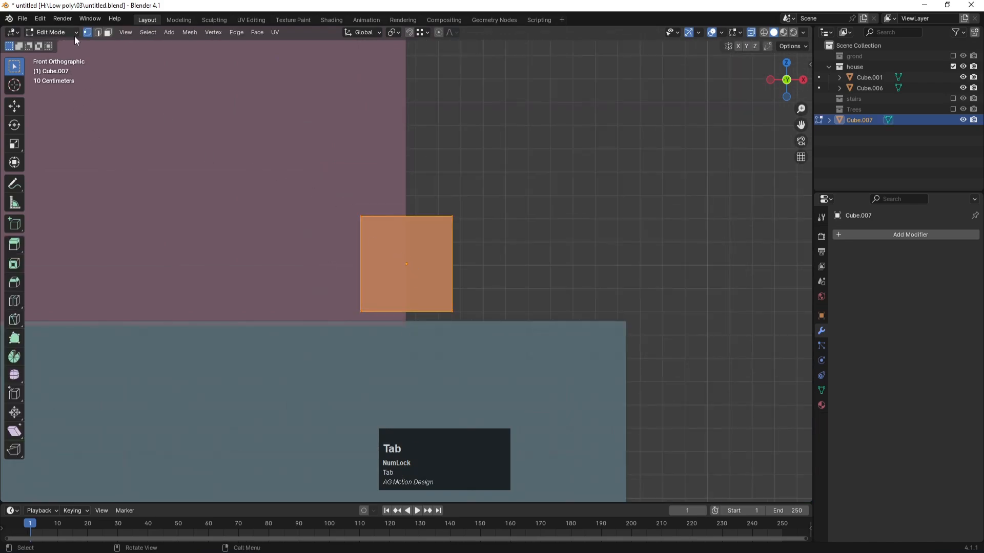
pyautogui.press('1')
pyautogui.moveTo(286, 279); pyautogui.dragTo(523, 336)
pyautogui.press('g')
pyautogui.press('z')
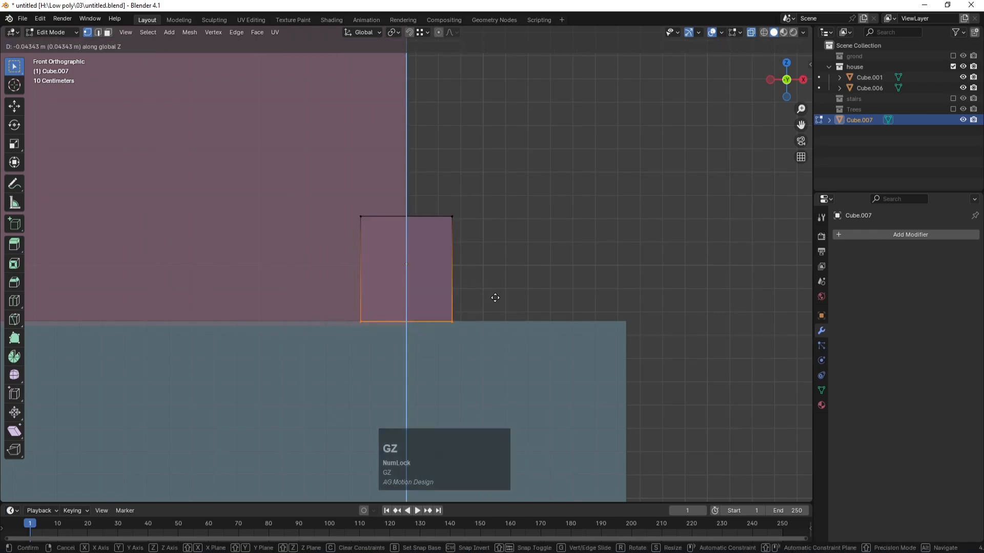
pyautogui.click(493, 298)
# Raise the cube's top vertices along Z to the house's eave height to form a corner post, and return to Object Mode.
pyautogui.scroll(-5, 491, 299)
pyautogui.click(387, 252)
pyautogui.scroll(-5, 416, 261)
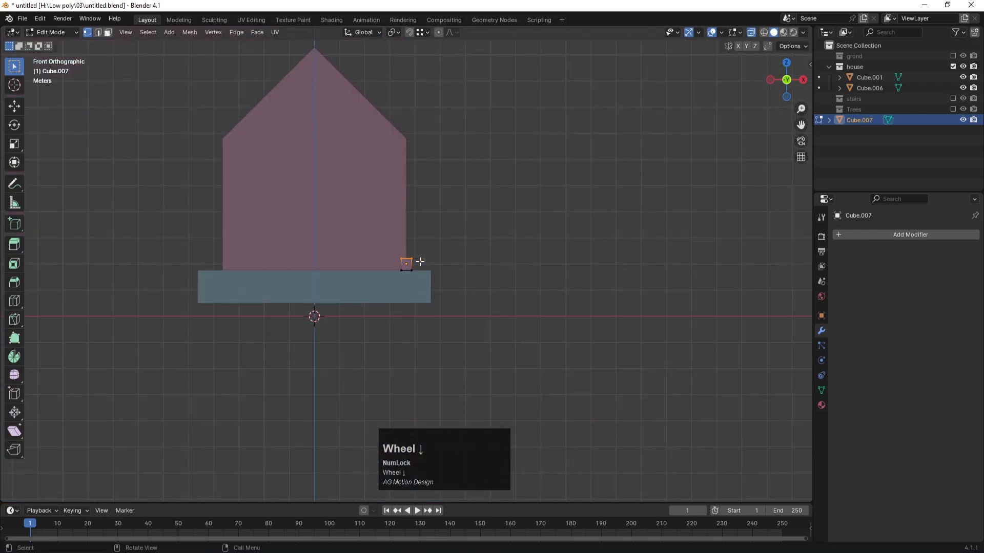
pyautogui.press('g')
pyautogui.press('z')
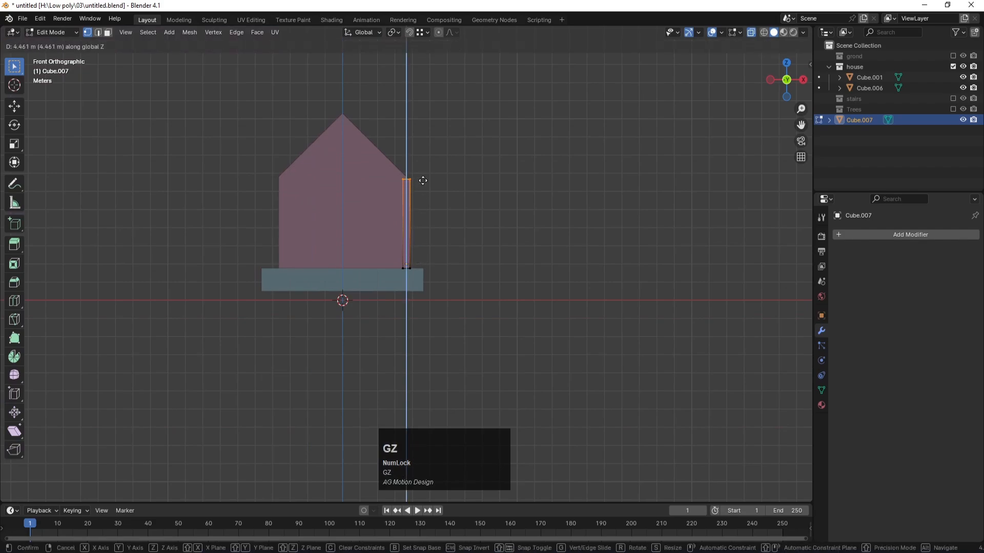
pyautogui.click(423, 180)
pyautogui.scroll(5, 423, 180)
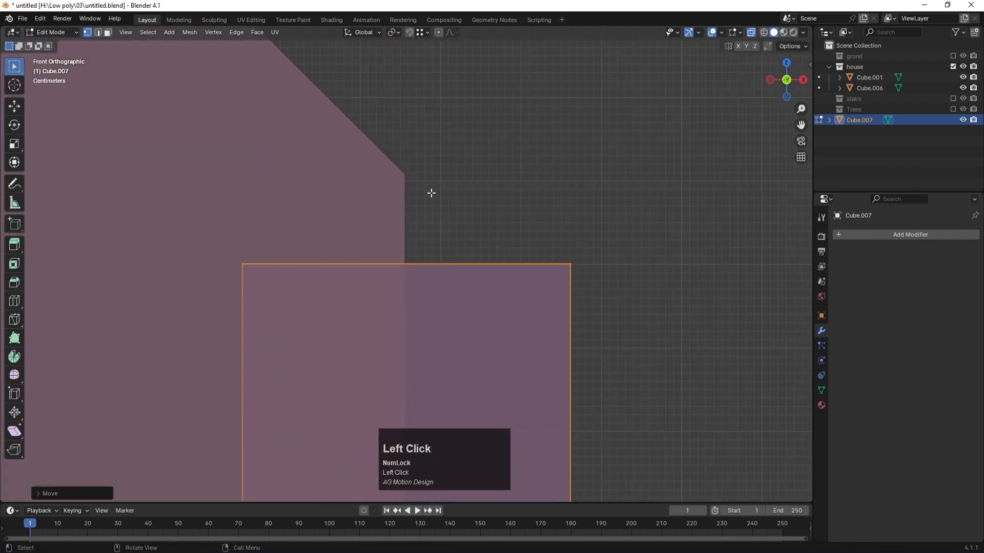
pyautogui.press('g')
pyautogui.press('z')
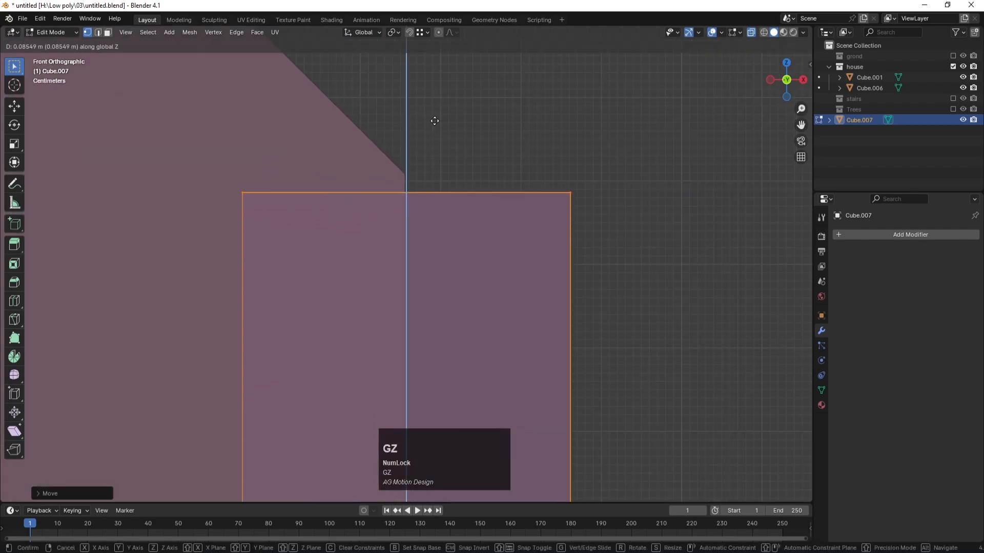
pyautogui.click(441, 131)
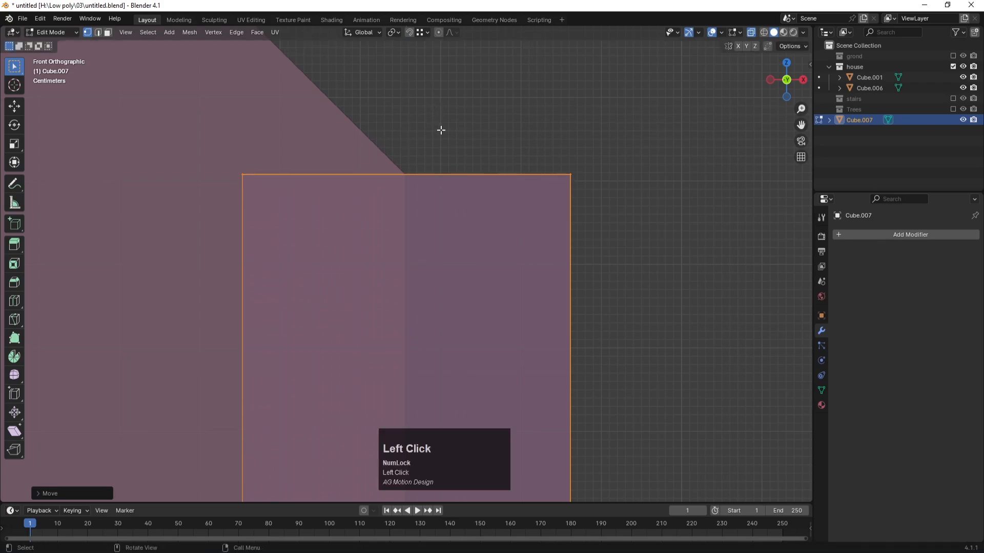
pyautogui.press('KP_7')
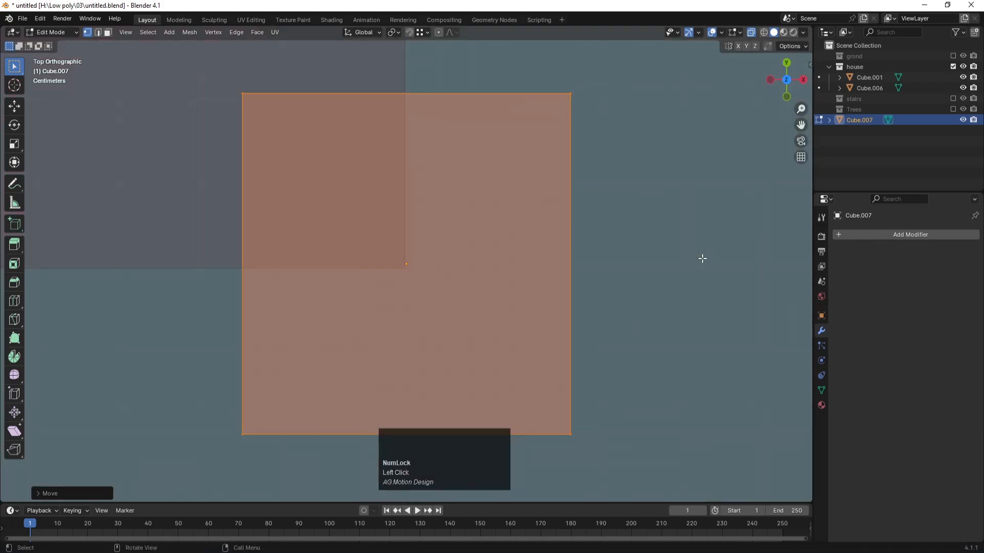
pyautogui.scroll(-12, 666, 263)
pyautogui.press('Tab')
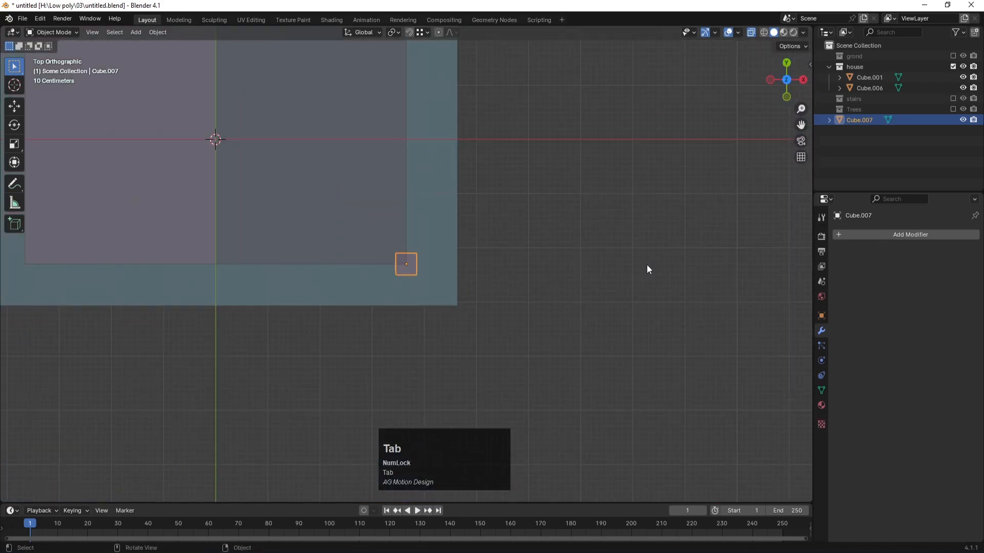
# Duplicate the corner post along X by about -7.34 m to the house body's front-left corner.
pyautogui.click(526, 265)
pyautogui.click(412, 274)
pyautogui.scroll(-5, 414, 277)
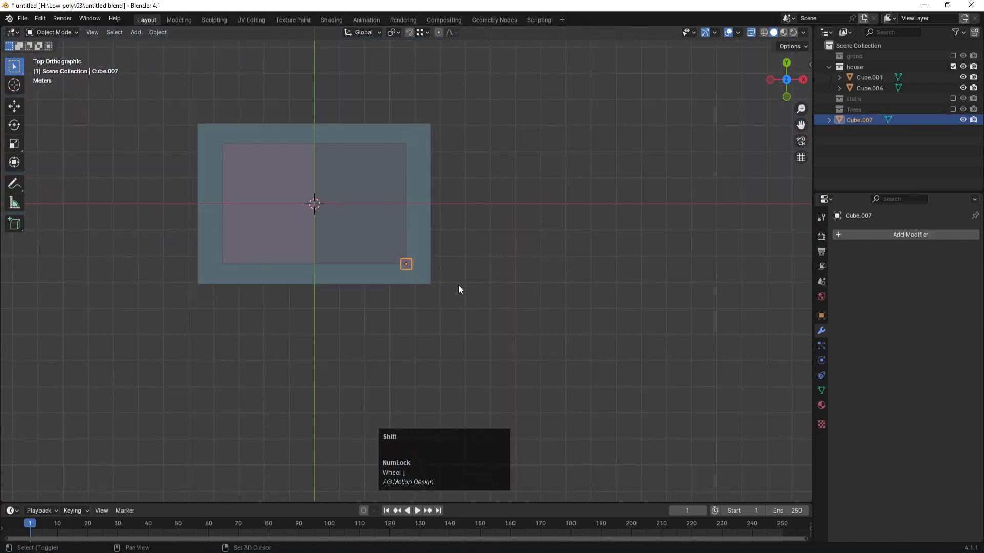
pyautogui.hotkey('shift', 'd')
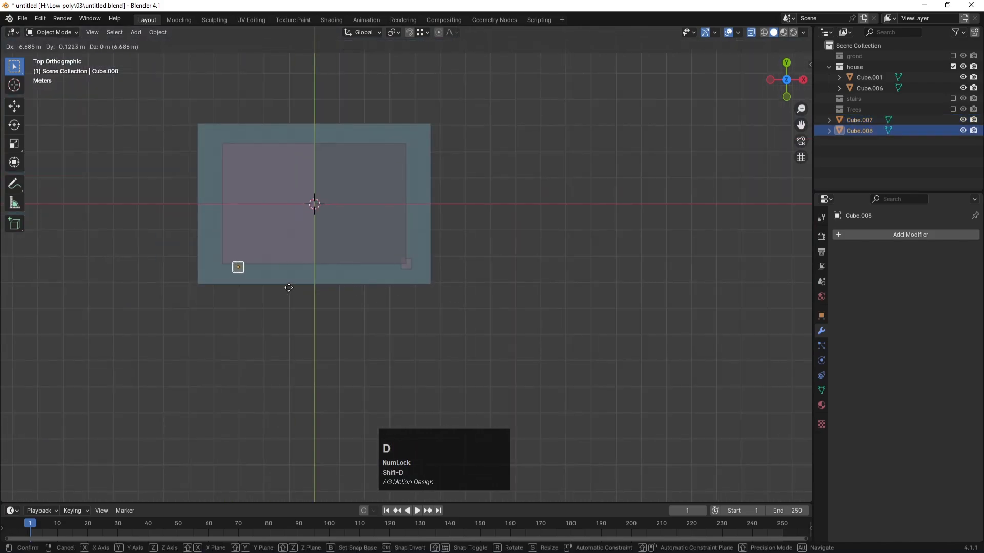
pyautogui.press('x')
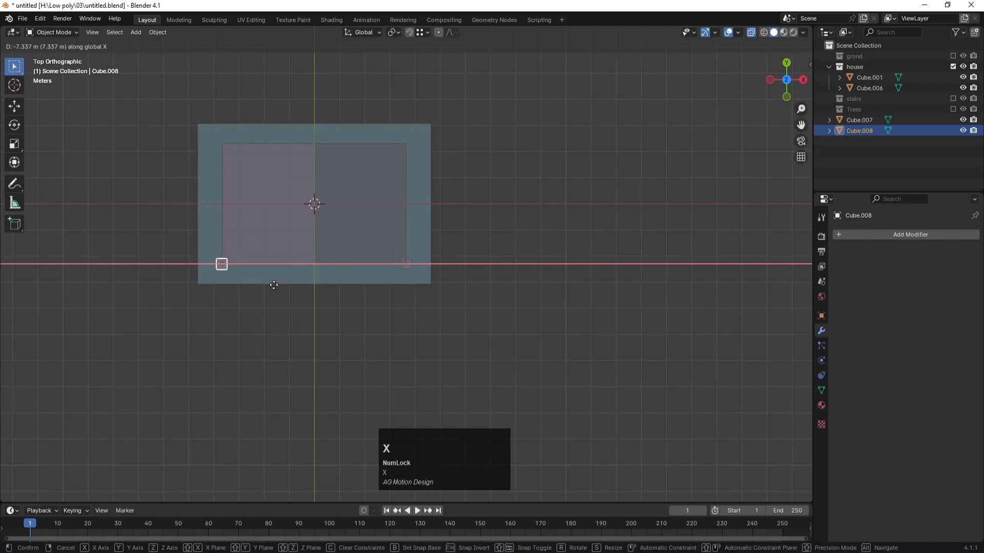
pyautogui.click(273, 285)
# Nudge the duplicated post along X to centre it precisely on the house body's front-left corner.
pyautogui.scroll(5, 227, 271)
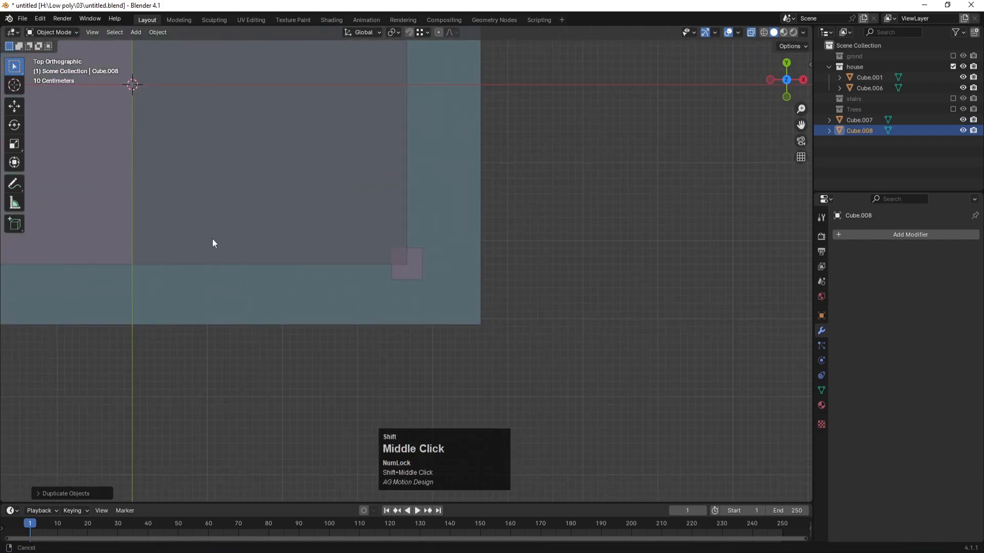
pyautogui.keyDown('shift'); pyautogui.moveTo(212, 238); pyautogui.dragTo(611, 263, button='middle'); pyautogui.keyUp('shift')
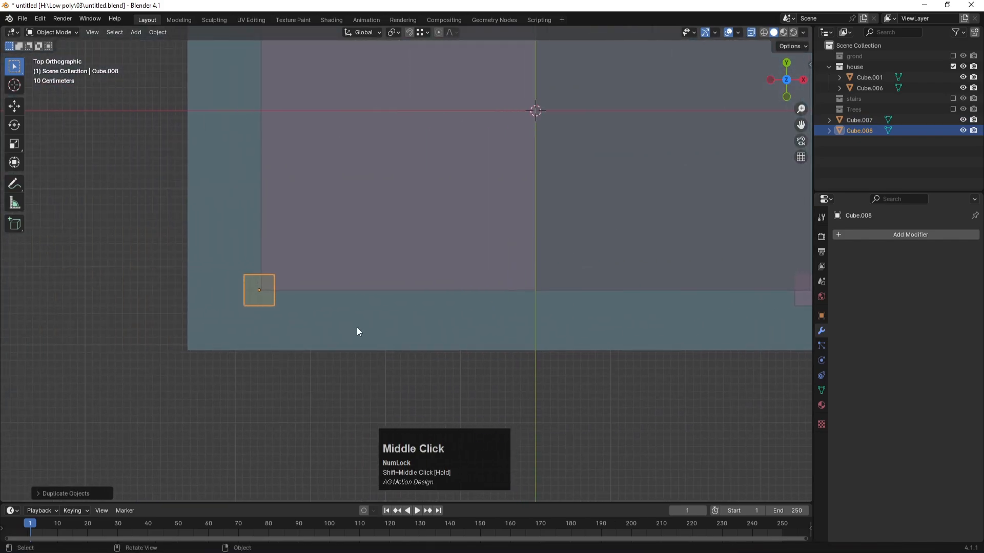
pyautogui.press('g')
pyautogui.press('x')
pyautogui.click(295, 321)
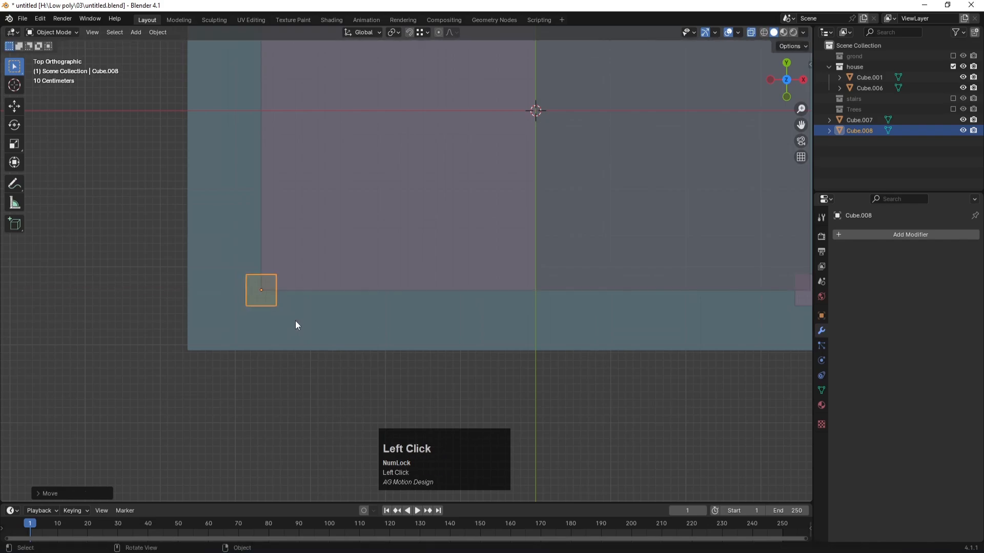
# Duplicate both front corner posts together along Y to the house body's two rear corners.
pyautogui.scroll(-5, 296, 321)
pyautogui.keyDown('shift'); pyautogui.click(576, 280); pyautogui.keyUp('shift')
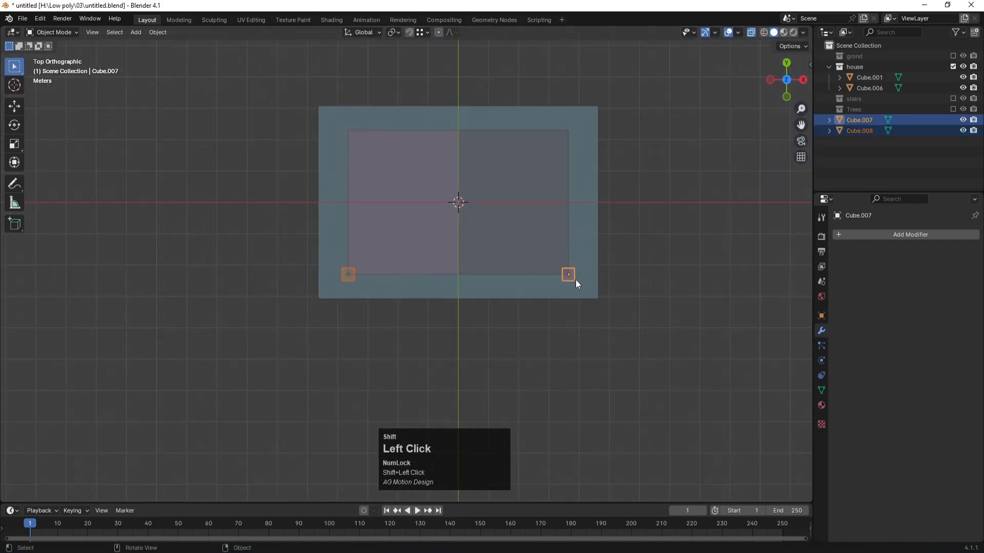
pyautogui.press('shift')
pyautogui.hotkey('shift', 'd')
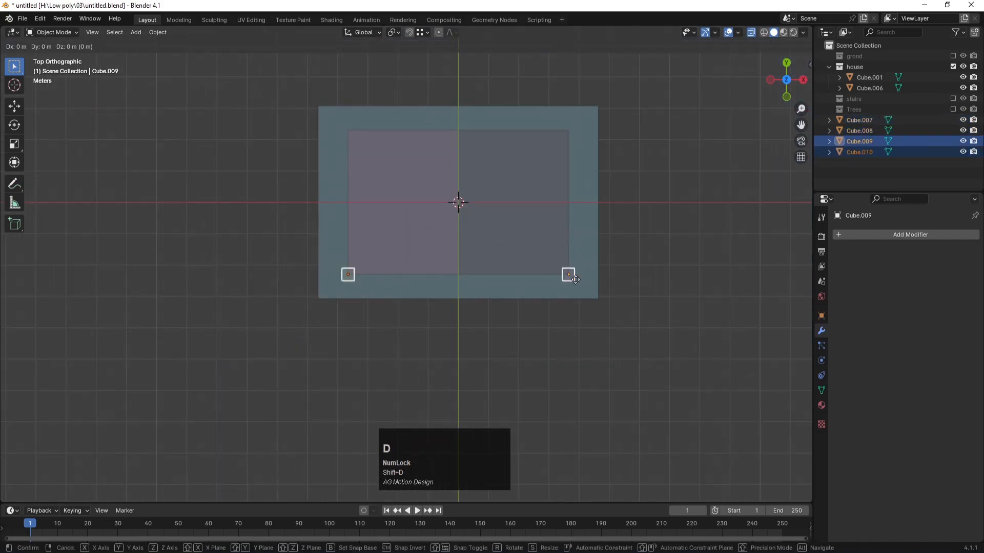
pyautogui.press('y')
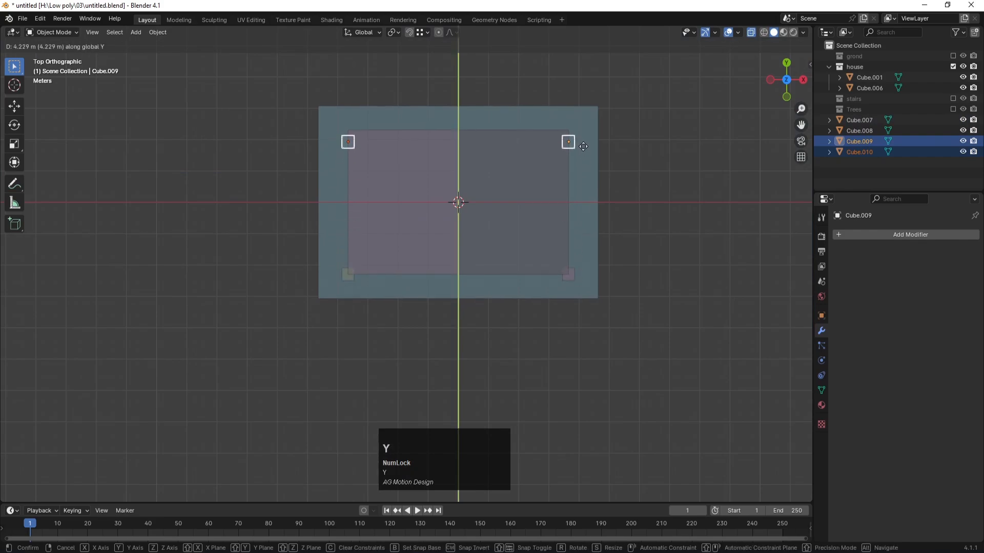
pyautogui.click(583, 137)
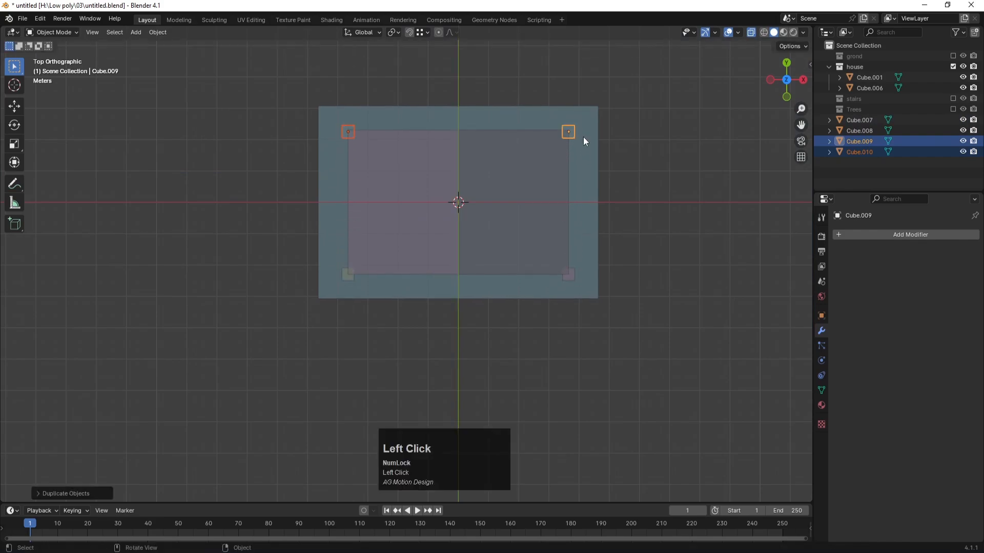
# Move the four corner posts, Cube.007 to Cube.010, into the house collection and deselect them.
pyautogui.click(859, 123)
pyautogui.keyDown('shift'); pyautogui.click(855, 151); pyautogui.keyUp('shift')
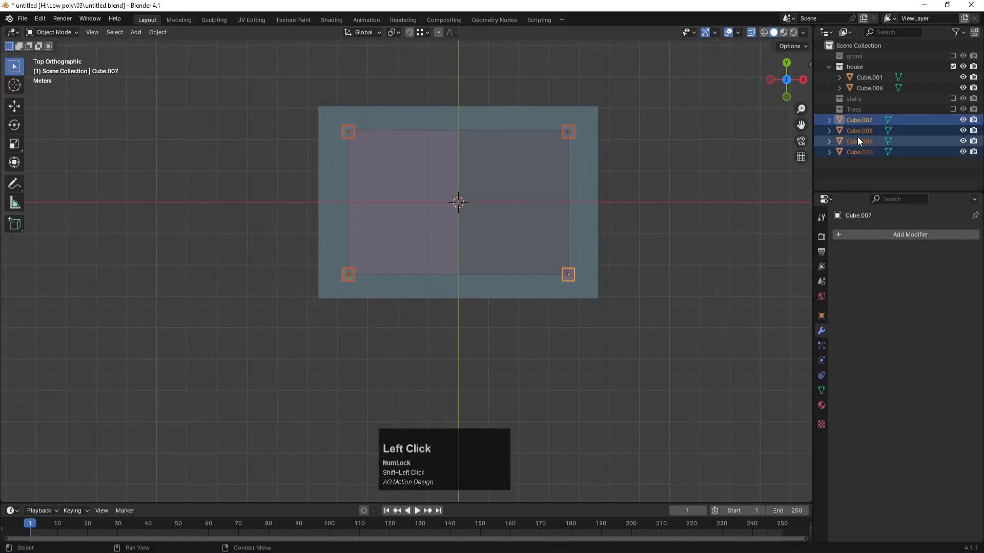
pyautogui.moveTo(858, 128); pyautogui.dragTo(867, 71)
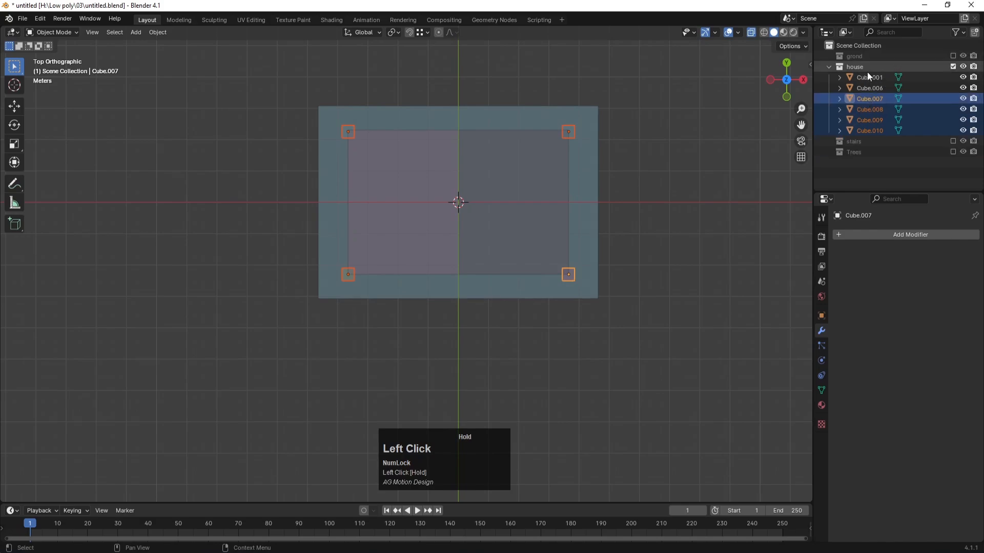
pyautogui.click(699, 208)
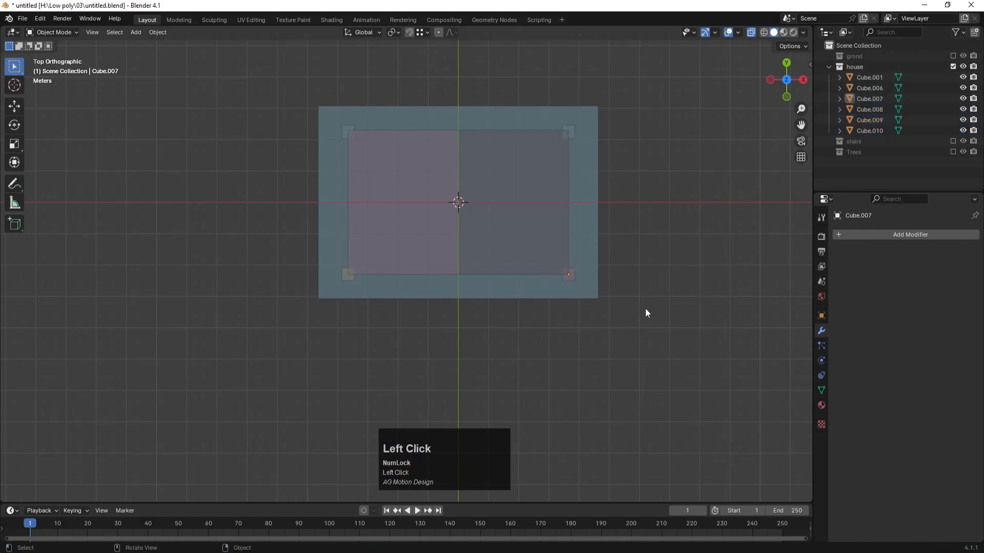
# Turn off X-ray display and examine the house body and roof shape in a perspective view.
pyautogui.moveTo(645, 308); pyautogui.dragTo(618, 278, button='middle')
pyautogui.hotkey('alt', 'z')
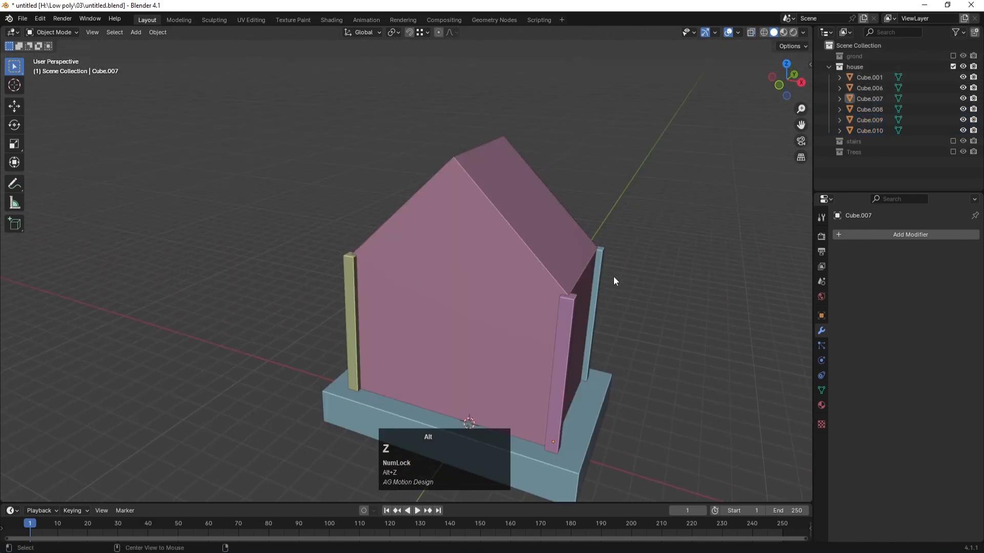
pyautogui.click(626, 200)
pyautogui.scroll(-4, 572, 294)
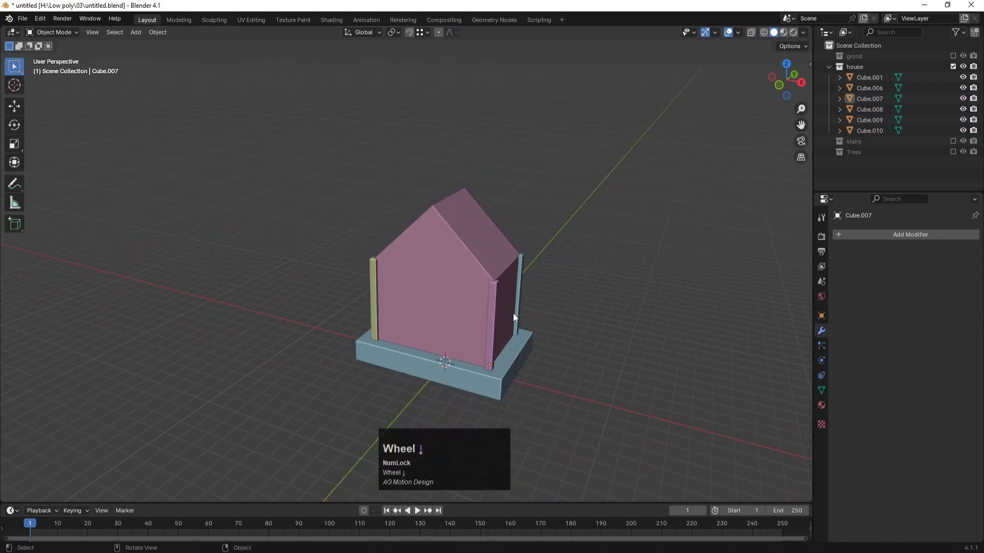
pyautogui.click(493, 224)
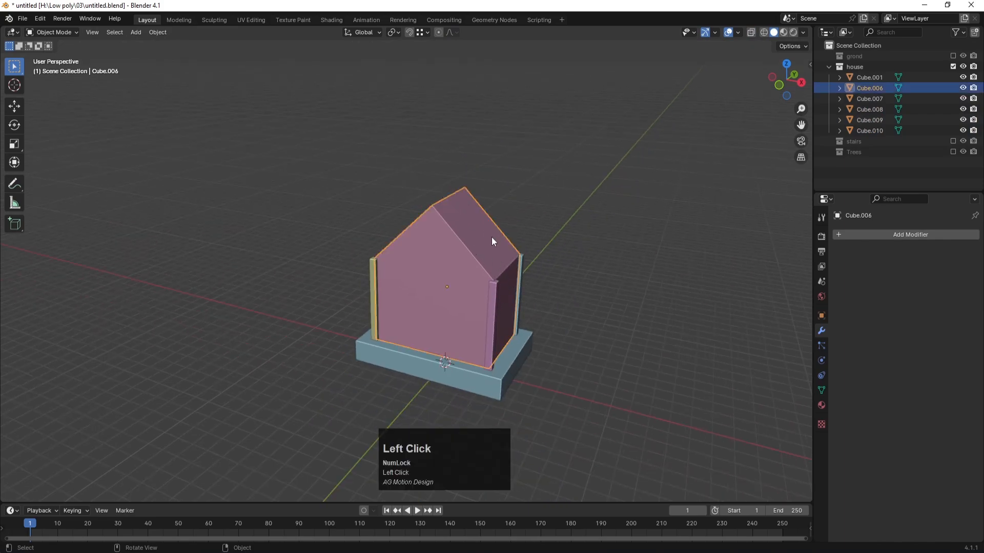
pyautogui.click(507, 181)
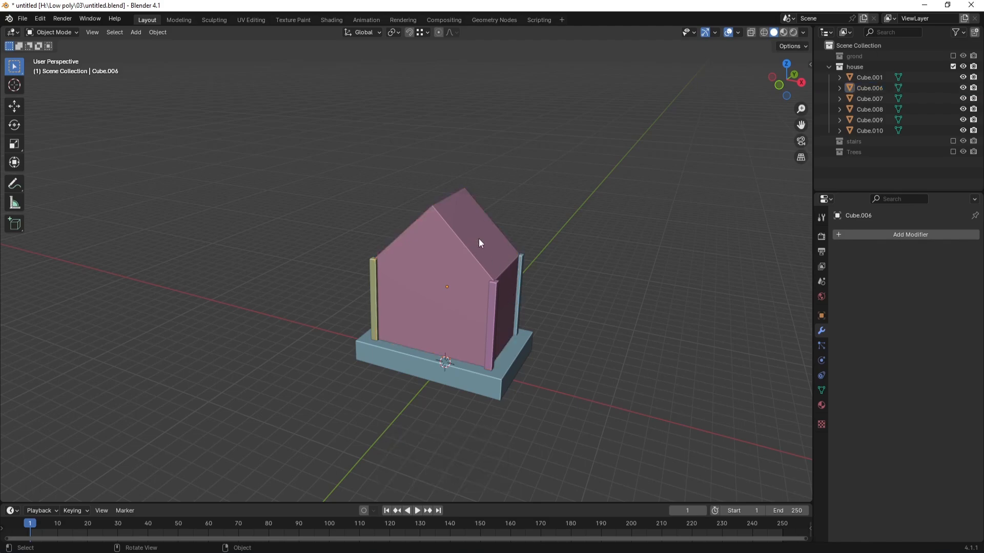
# Add a cube and, in front view, move it about 1.9 m along X and 11.2 m up, beside the roof peak.
pyautogui.hotkey('shift', 'a')
pyautogui.moveTo(478, 239)
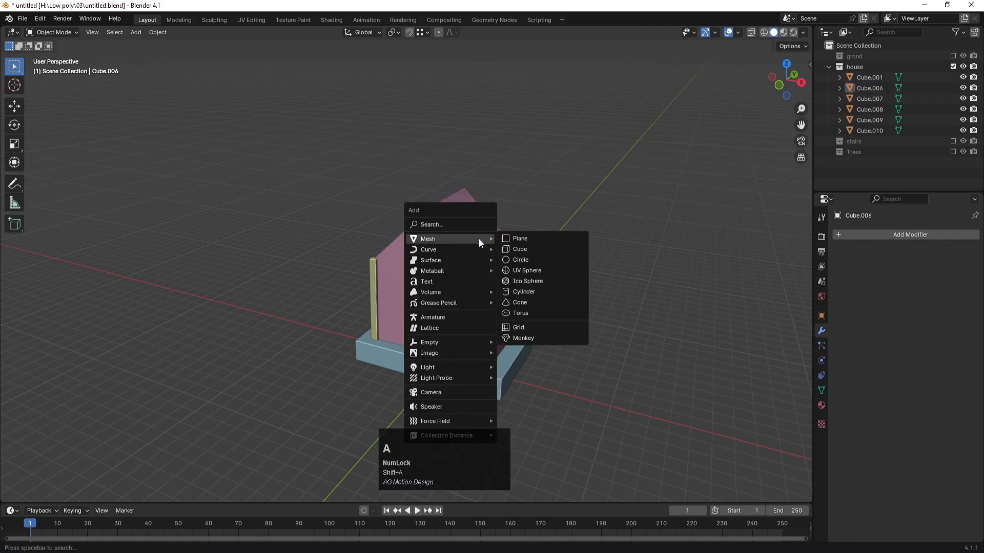
pyautogui.click(518, 246)
pyautogui.press('KP_1')
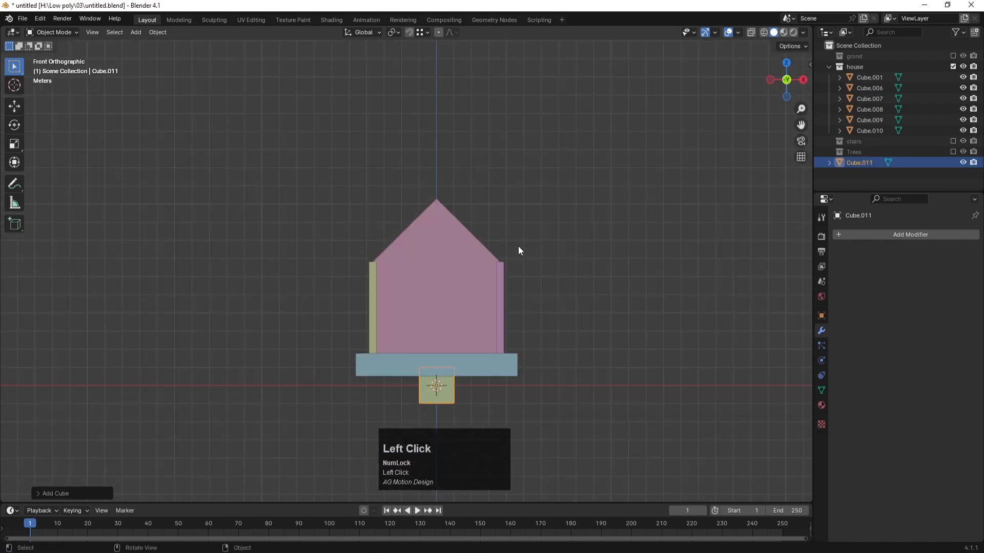
pyautogui.press('g')
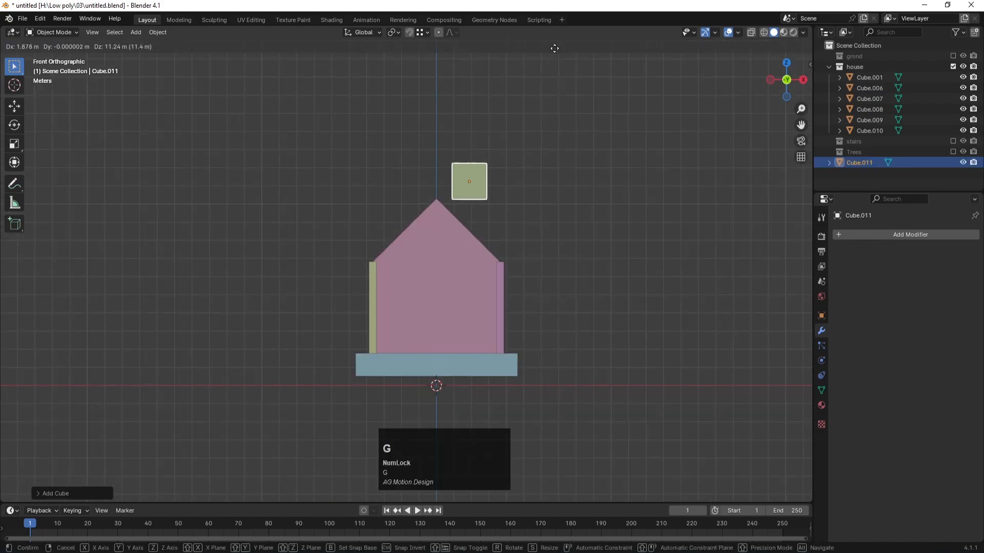
pyautogui.click(554, 48)
# Scale the new cube down to roughly a fifth of its size to match the thickness wanted for the roof slab.
pyautogui.scroll(3, 495, 174)
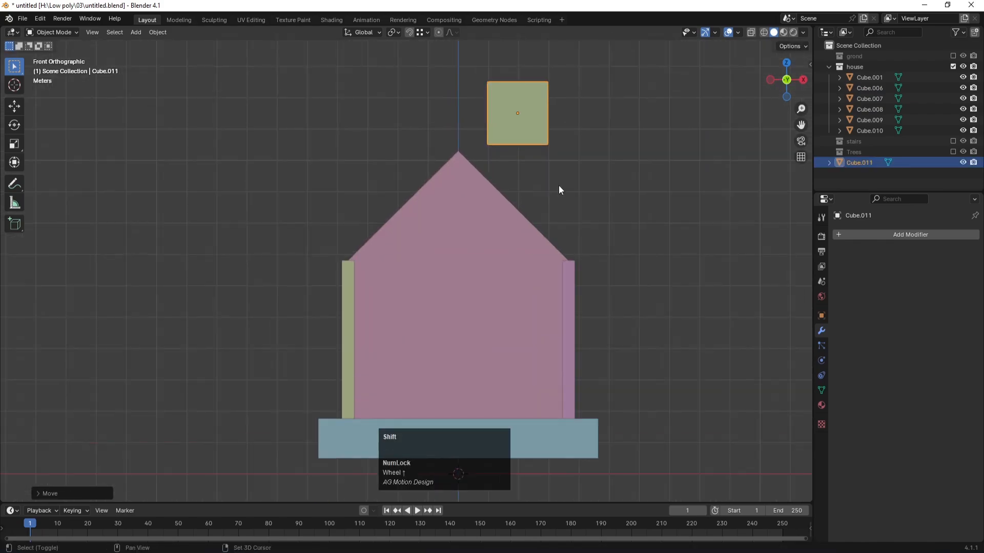
pyautogui.keyDown('shift'); pyautogui.moveTo(558, 187); pyautogui.dragTo(480, 249, button='middle'); pyautogui.keyUp('shift')
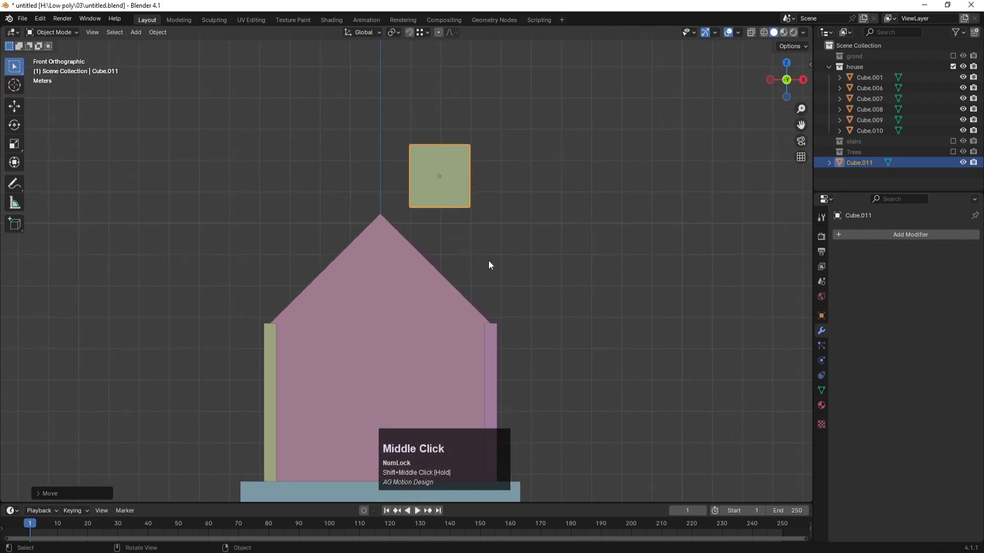
pyautogui.press('r')
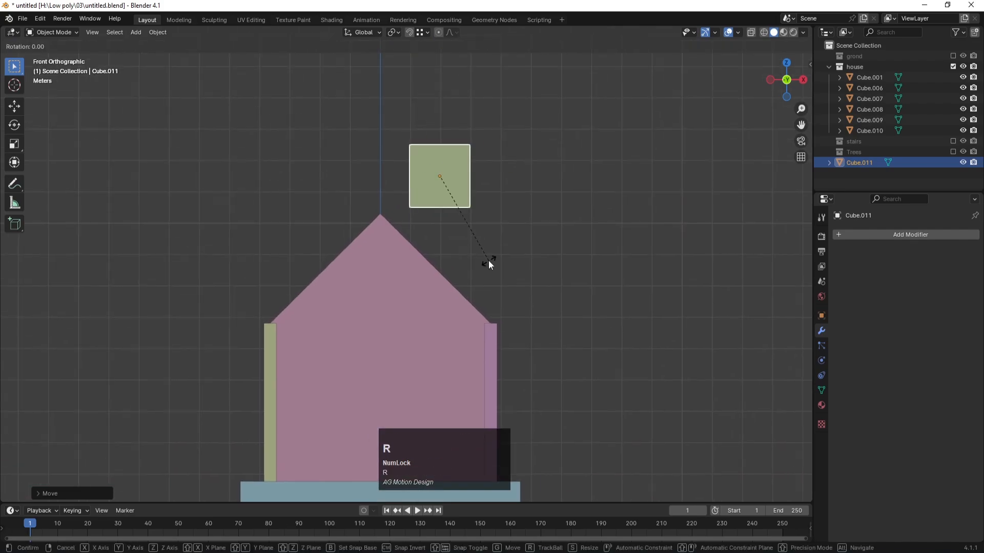
pyautogui.click(484, 246)
pyautogui.press('s')
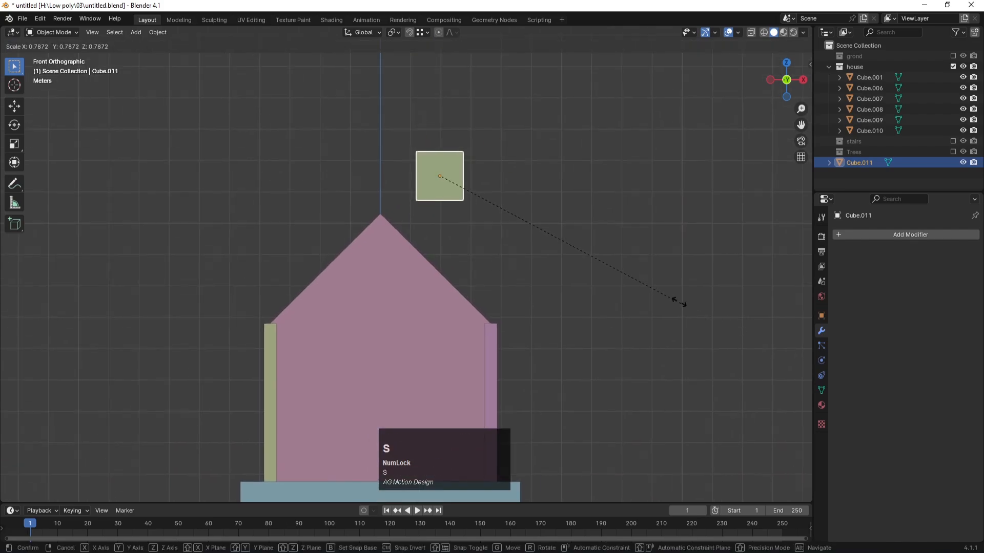
pyautogui.click(502, 206)
pyautogui.press('s')
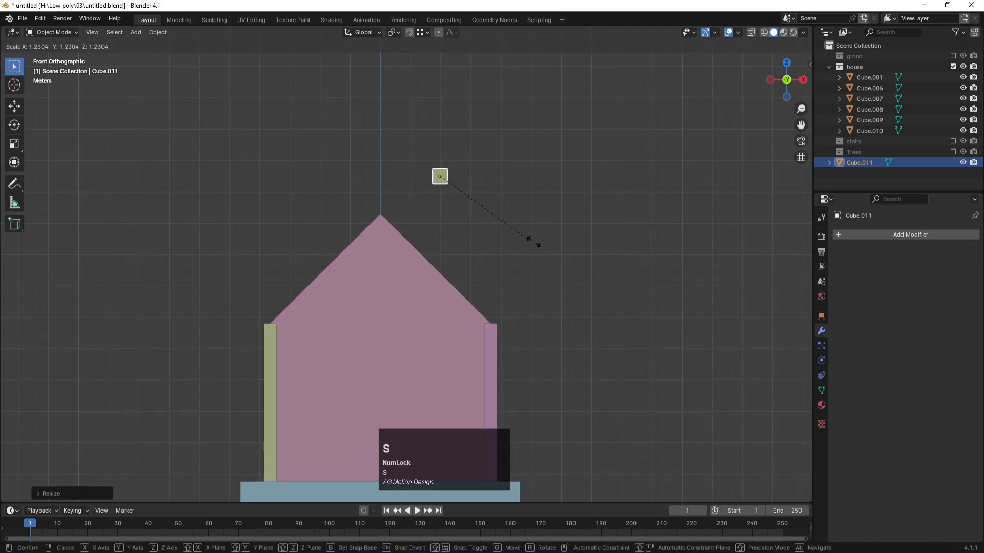
pyautogui.click(522, 224)
# Rotate the small cube by 45 degrees and move it onto the roof's +X slope just beside the peak.
pyautogui.write('r')
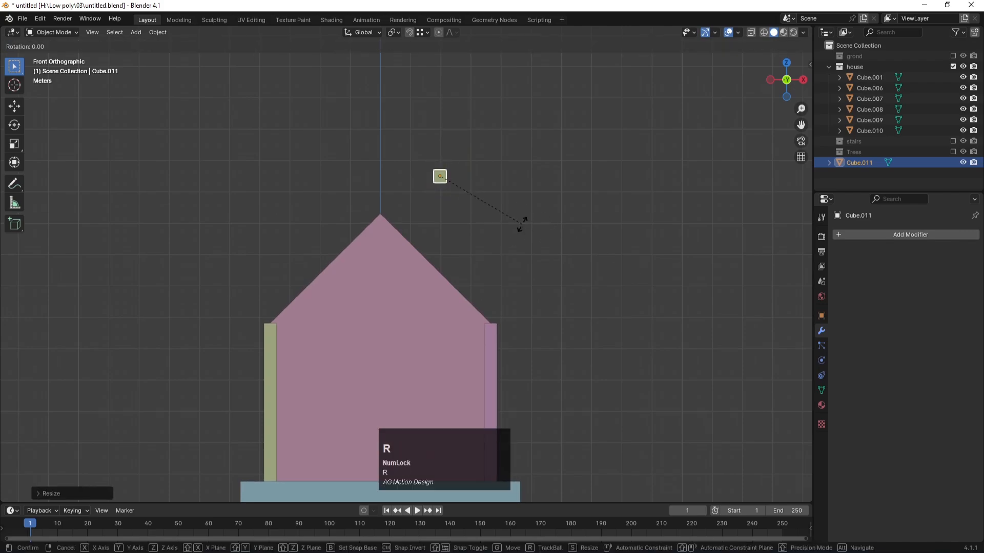
pyautogui.write('45')
pyautogui.press('Return')
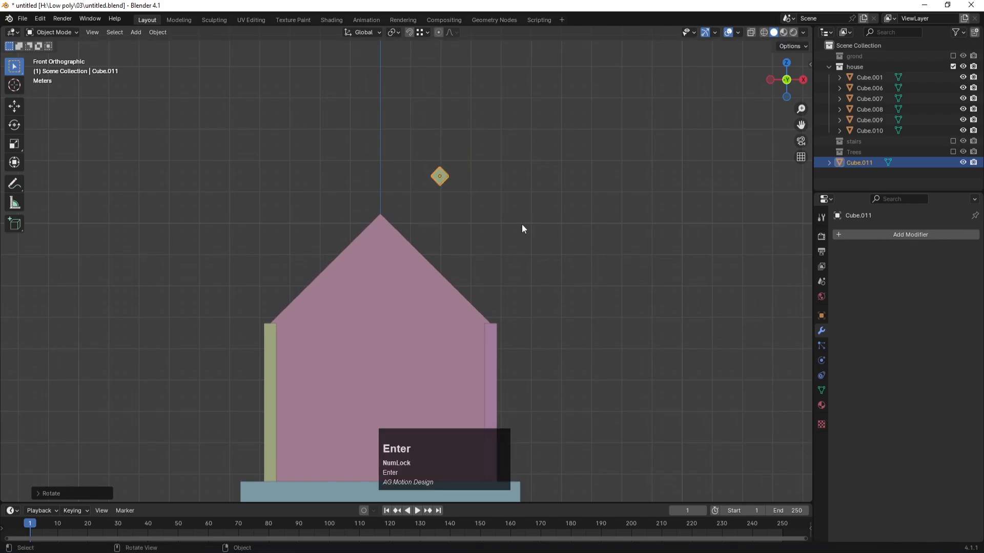
pyautogui.press('g')
pyautogui.click(406, 229)
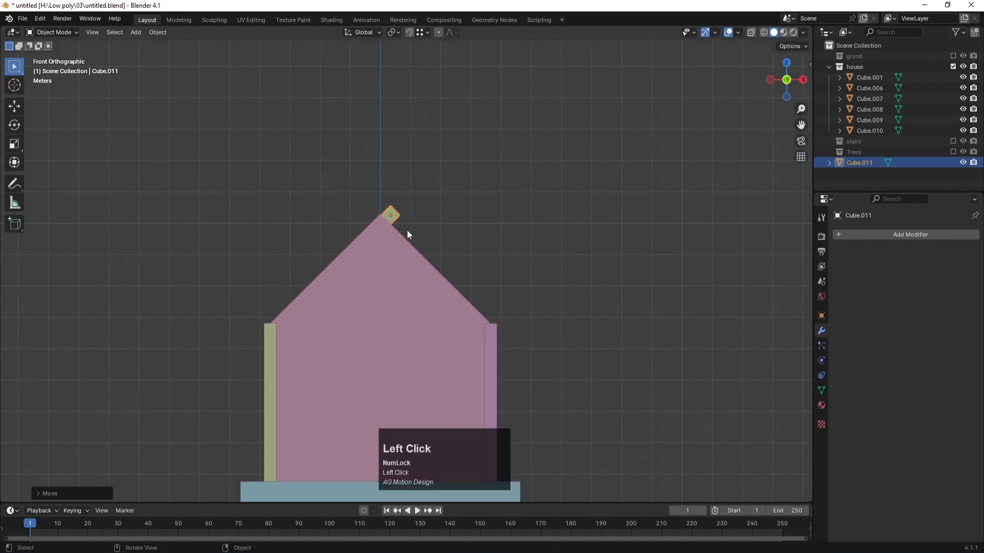
# Fine-tune the cube's rotation to the roof slope and shift it slightly so its lower corner meets the roof peak.
pyautogui.scroll(3, 407, 235)
pyautogui.keyDown('shift'); pyautogui.moveTo(403, 176); pyautogui.dragTo(404, 252, button='middle'); pyautogui.keyUp('shift')
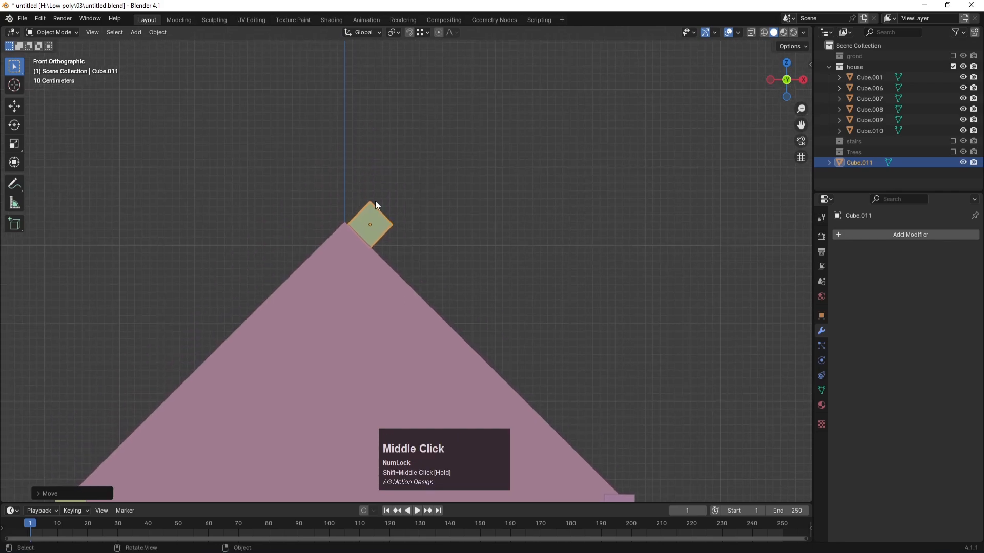
pyautogui.scroll(4, 376, 205)
pyautogui.press('r')
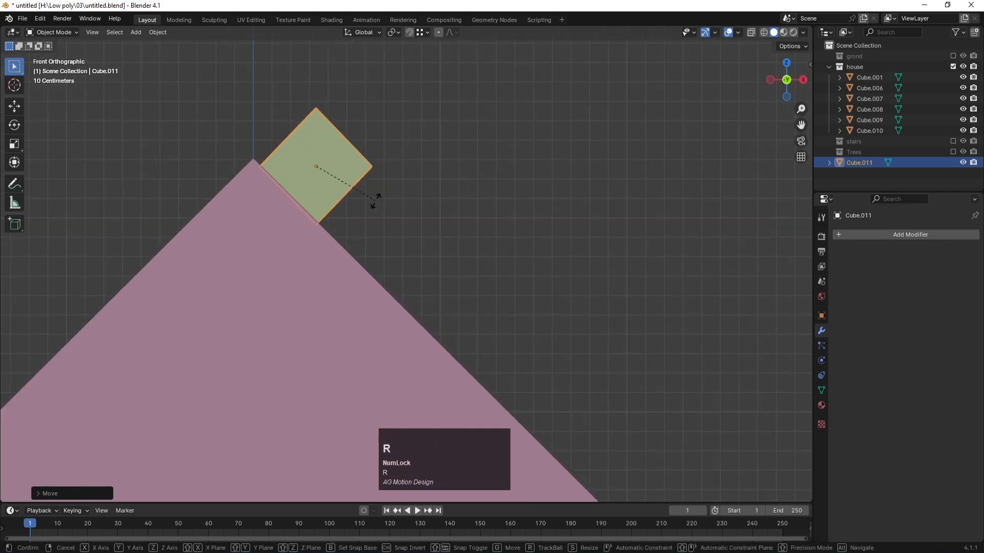
pyautogui.click(377, 199)
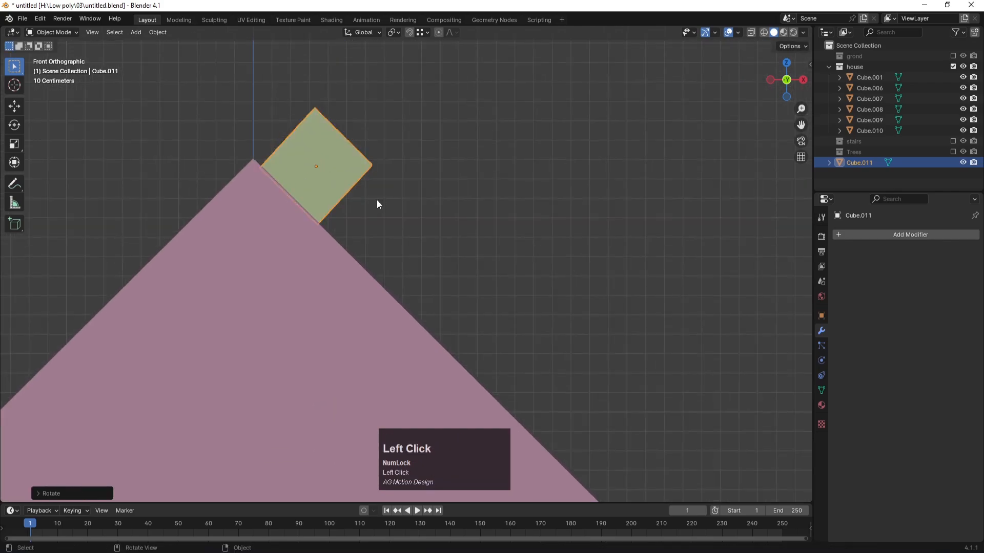
pyautogui.press('g')
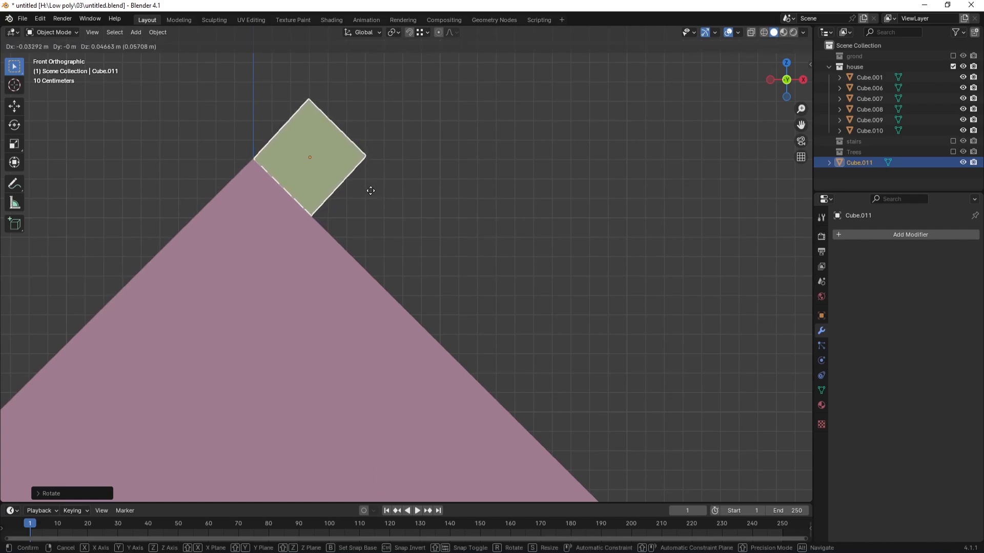
pyautogui.click(370, 190)
# In Edit Mode with X-ray on, move the cube's back vertices about 2.3 m along Y, just past the back wall.
pyautogui.scroll(-3, 379, 256)
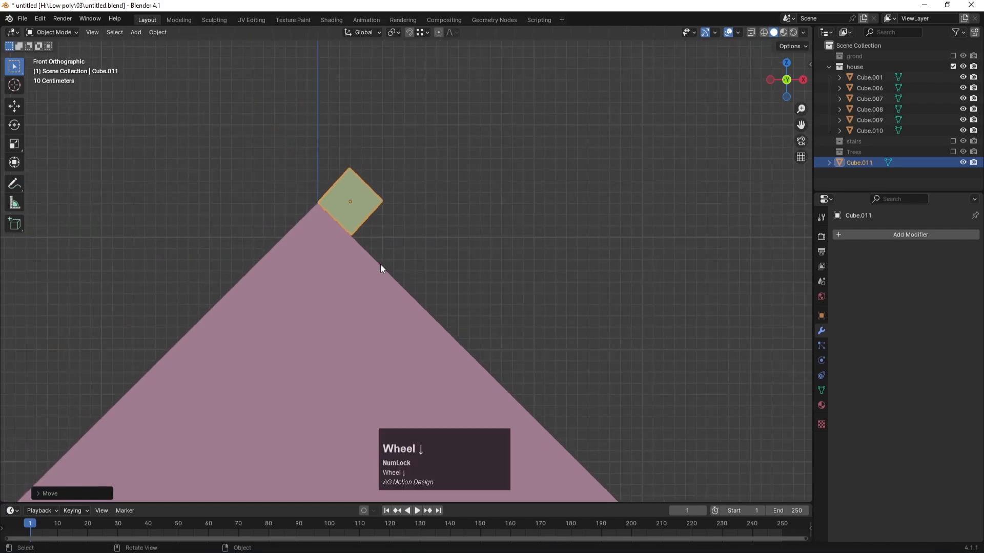
pyautogui.press('KP_7')
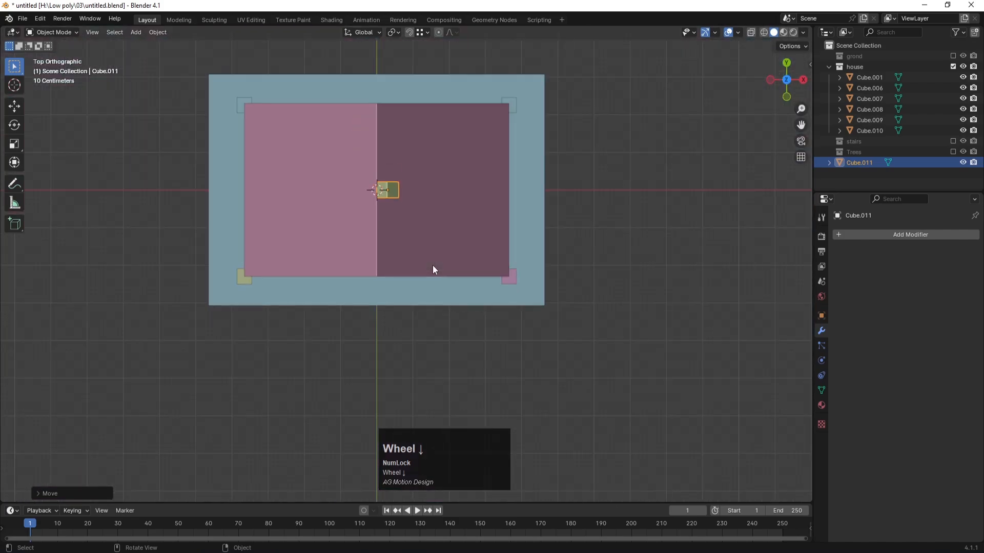
pyautogui.scroll(2, 383, 189)
pyautogui.hotkey('alt', 'z')
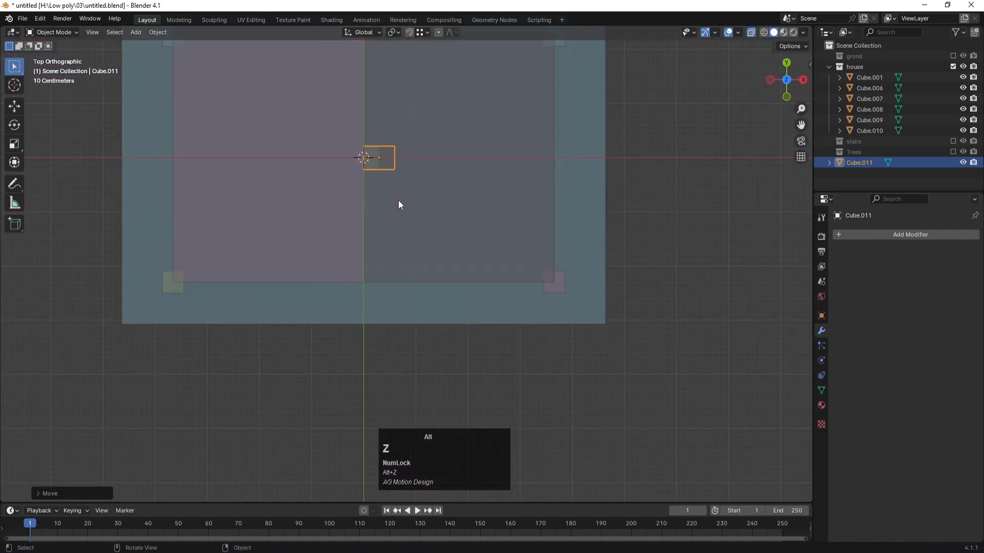
pyautogui.keyDown('shift'); pyautogui.moveTo(418, 147); pyautogui.dragTo(416, 256, button='middle'); pyautogui.keyUp('shift')
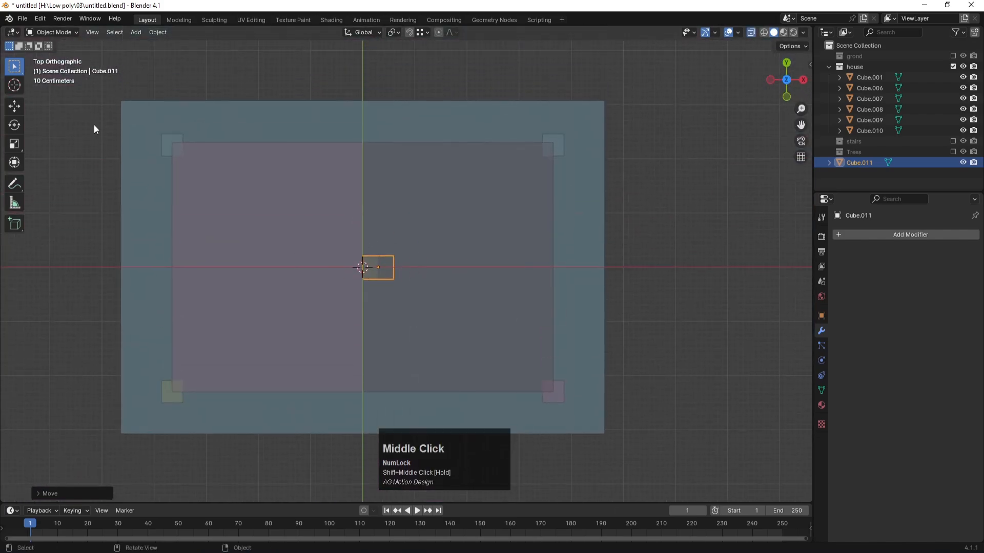
pyautogui.press('Tab')
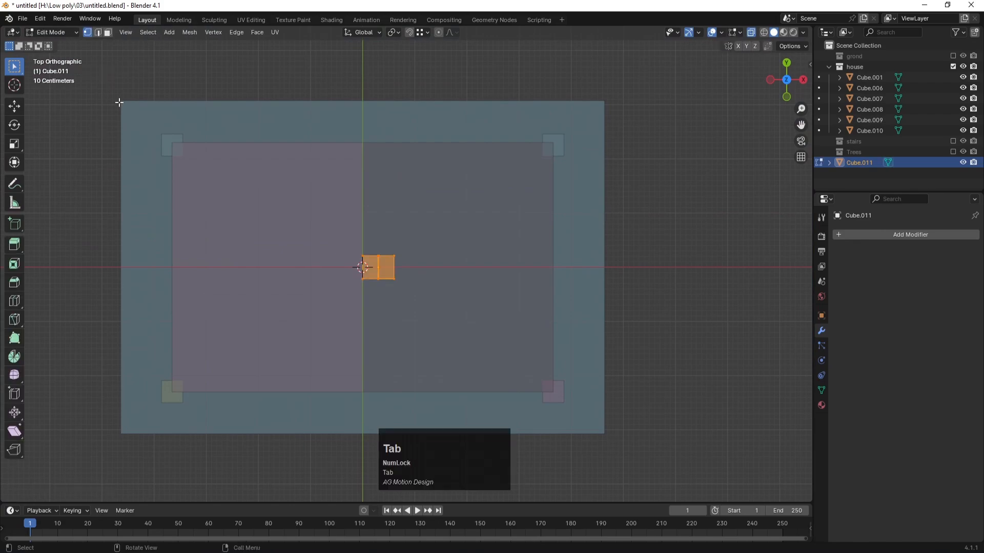
pyautogui.press('1')
pyautogui.moveTo(348, 236); pyautogui.dragTo(417, 261)
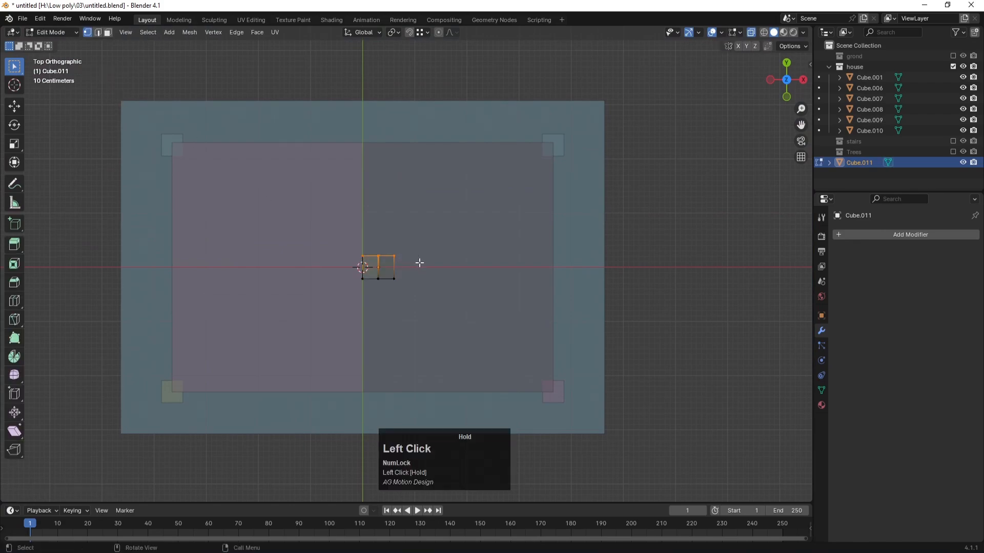
pyautogui.press('g')
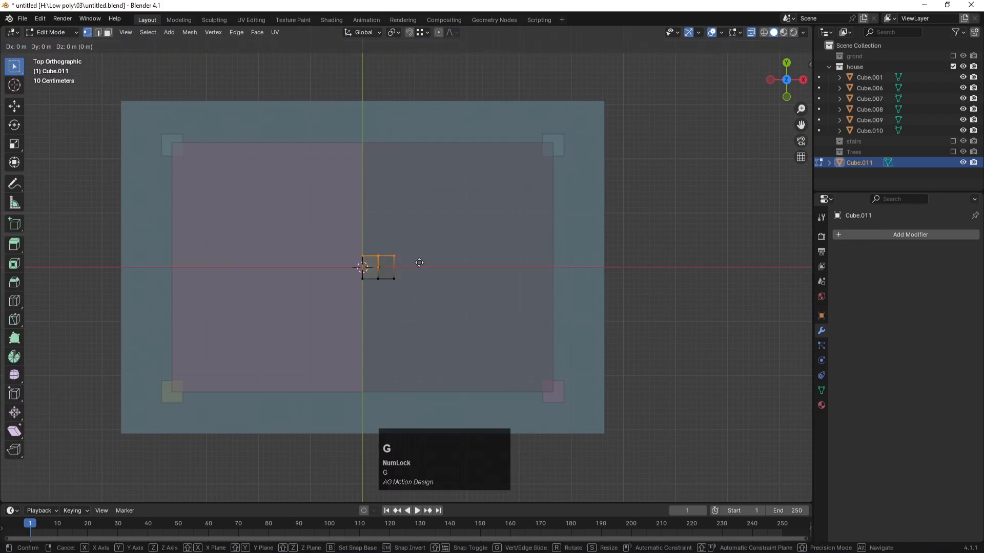
pyautogui.press('y')
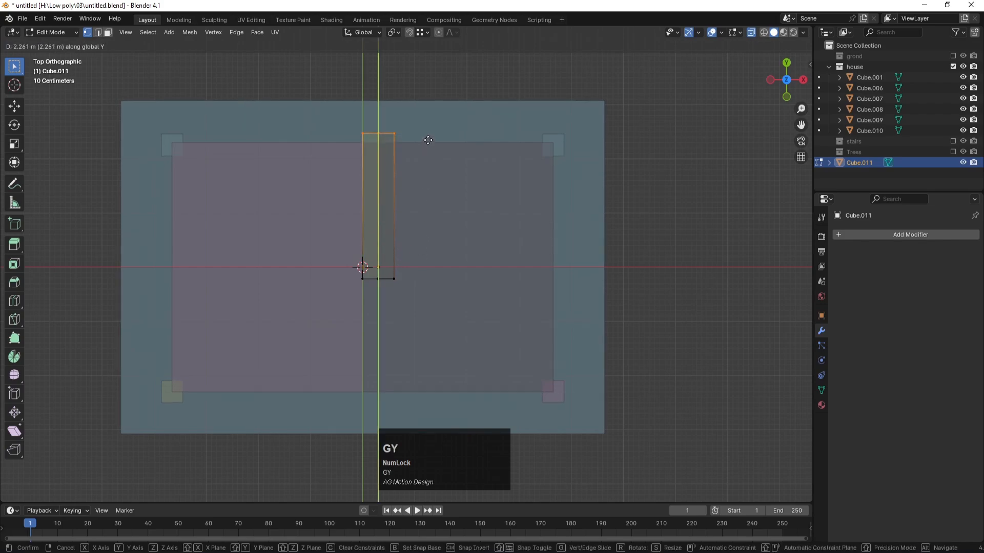
pyautogui.click(428, 137)
# Move the cube's front vertices about 2.4 m along negative Y so the beam overhangs the front wall.
pyautogui.moveTo(330, 259); pyautogui.dragTo(443, 312)
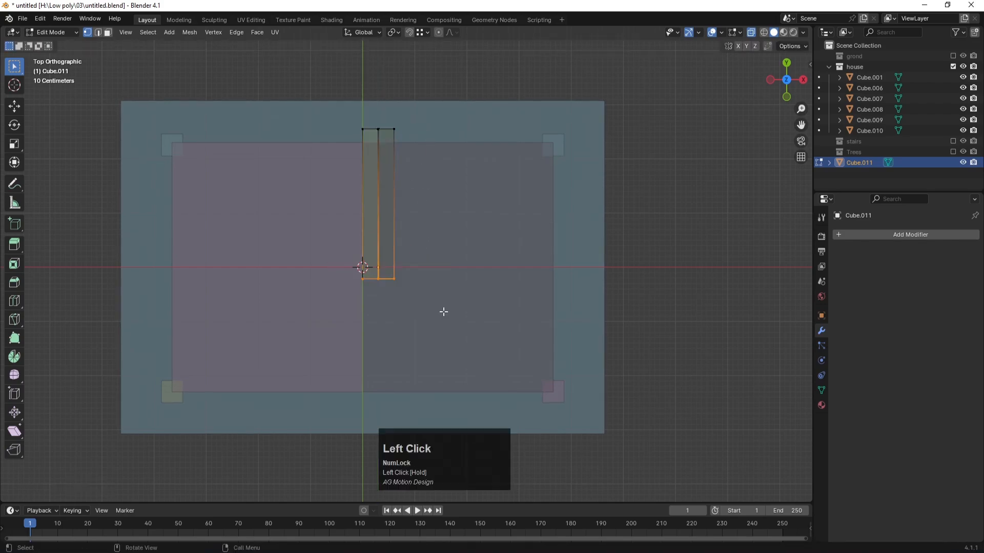
pyautogui.press('g')
pyautogui.press('y')
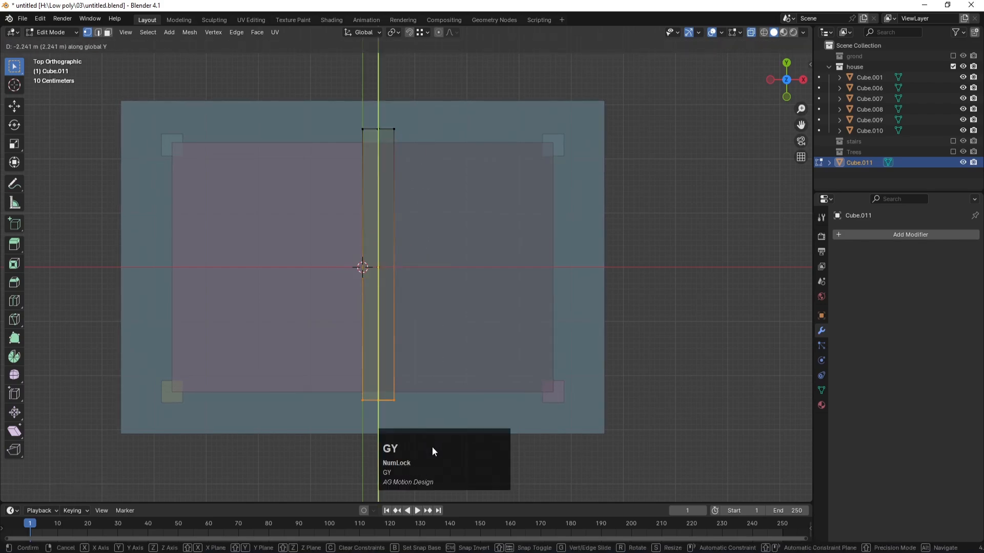
pyautogui.click(432, 450)
pyautogui.press('g')
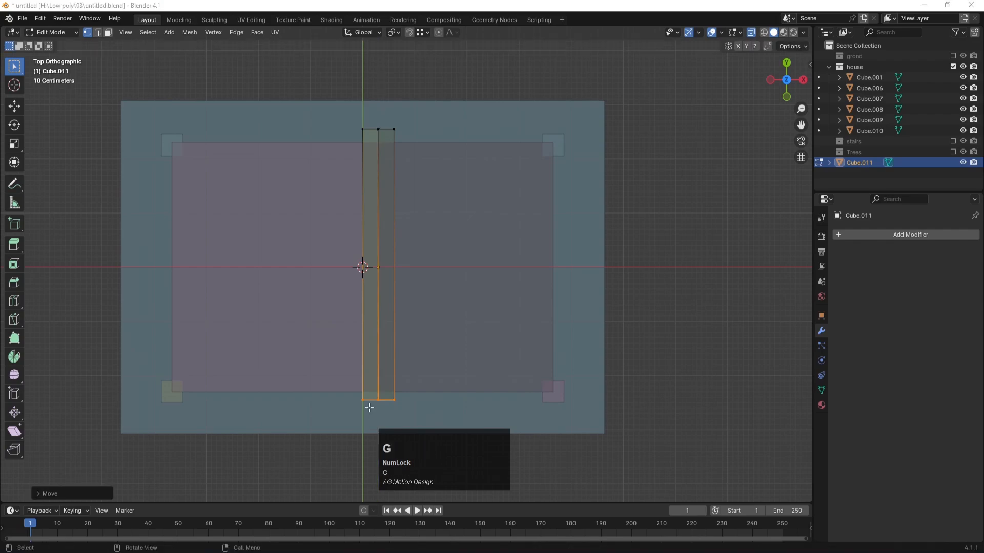
pyautogui.moveTo(354, 383); pyautogui.dragTo(424, 411)
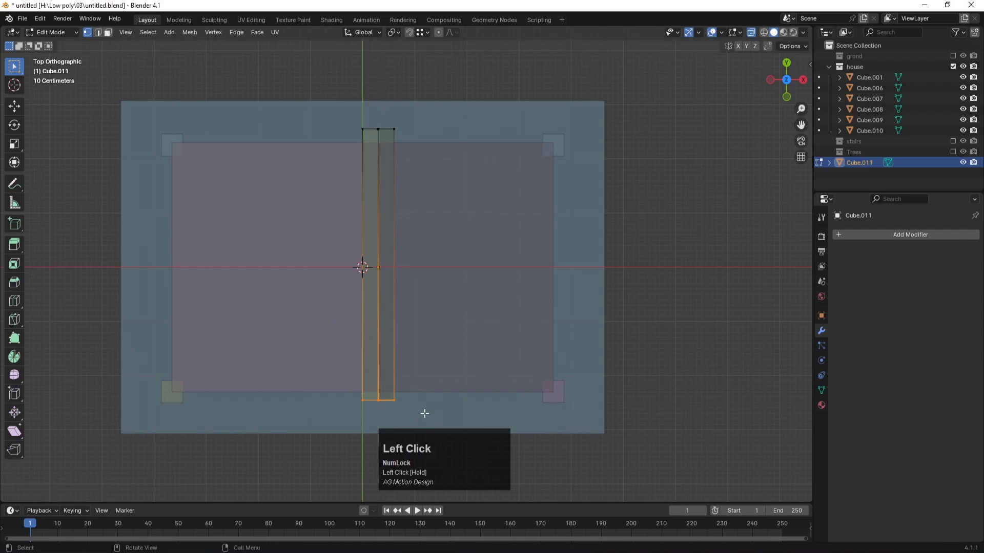
pyautogui.press('g')
pyautogui.press('y')
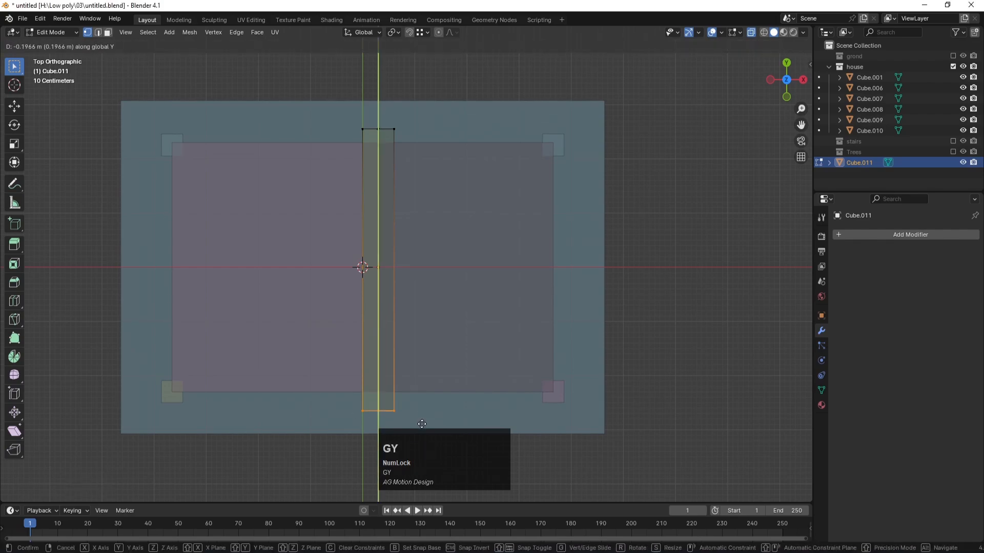
pyautogui.click(422, 422)
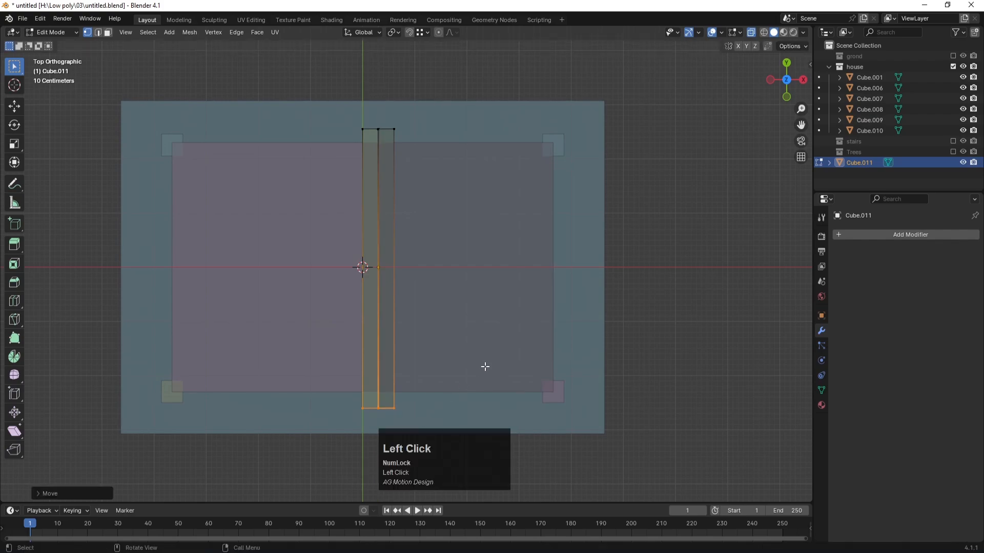
# In front view, move the beam's lower-end vertices about 4 m along X and 3.8 m down the slope, past the corner post.
pyautogui.press('KP_1')
pyautogui.moveTo(411, 220); pyautogui.dragTo(375, 267)
pyautogui.press('g')
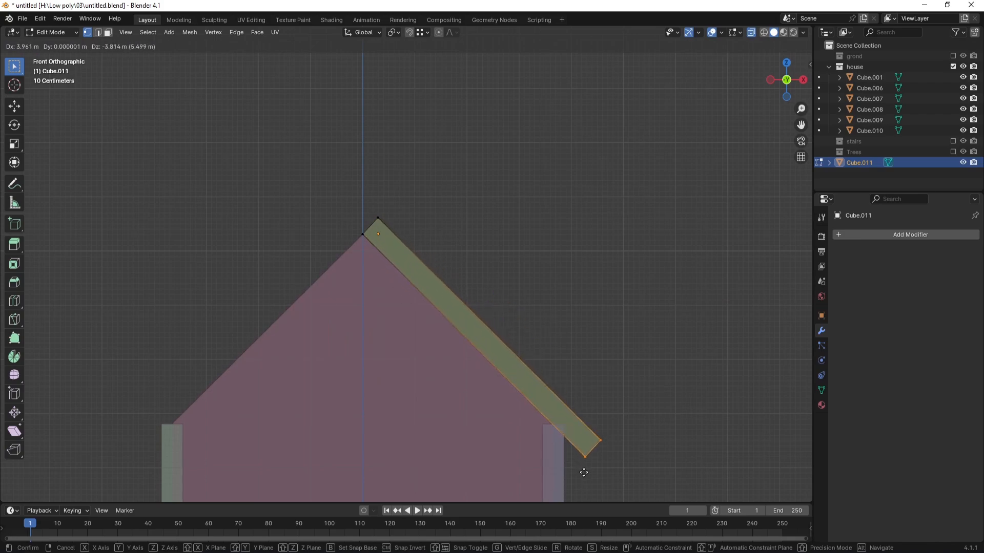
pyautogui.click(586, 475)
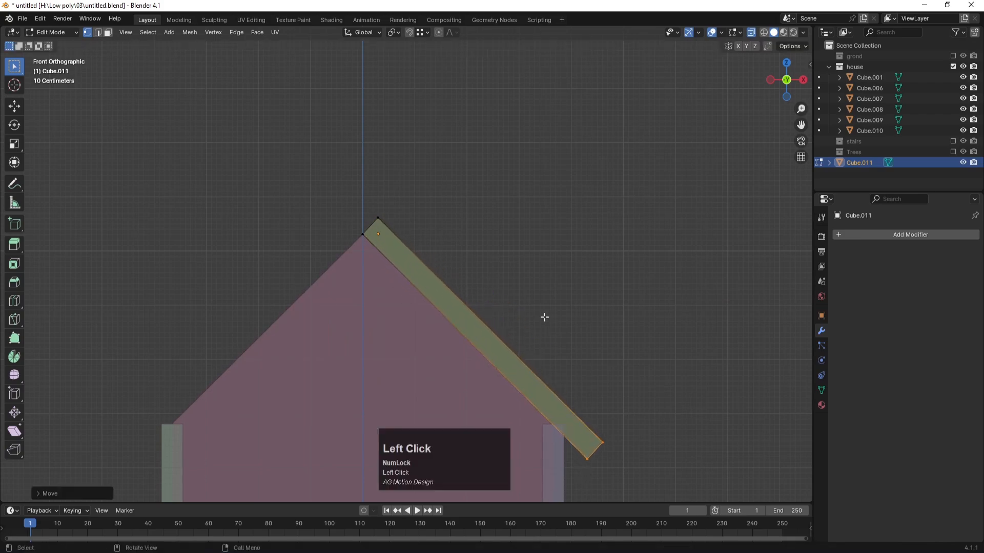
# Return to Object Mode and turn off X-ray so the house and roof slab display as solid.
pyautogui.press('Tab')
pyautogui.moveTo(546, 275); pyautogui.dragTo(497, 275, button='middle')
pyautogui.scroll(-2, 495, 276)
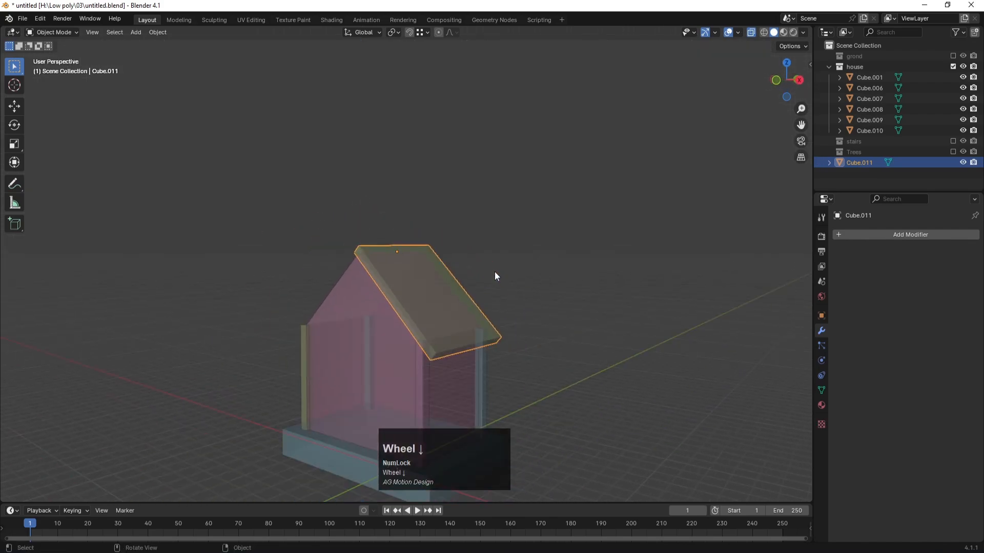
pyautogui.hotkey('alt', 'z')
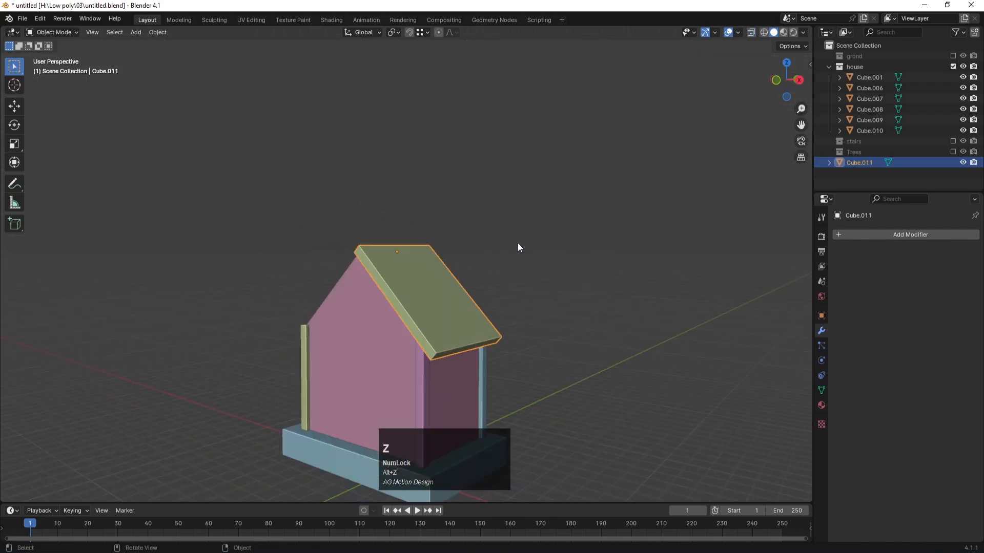
# Scale the roof slab along Y by about 1.08 to lengthen its overhang past the front and back walls.
pyautogui.click(536, 237)
pyautogui.moveTo(536, 236); pyautogui.dragTo(502, 285, button='middle')
pyautogui.click(435, 304)
pyautogui.press('s')
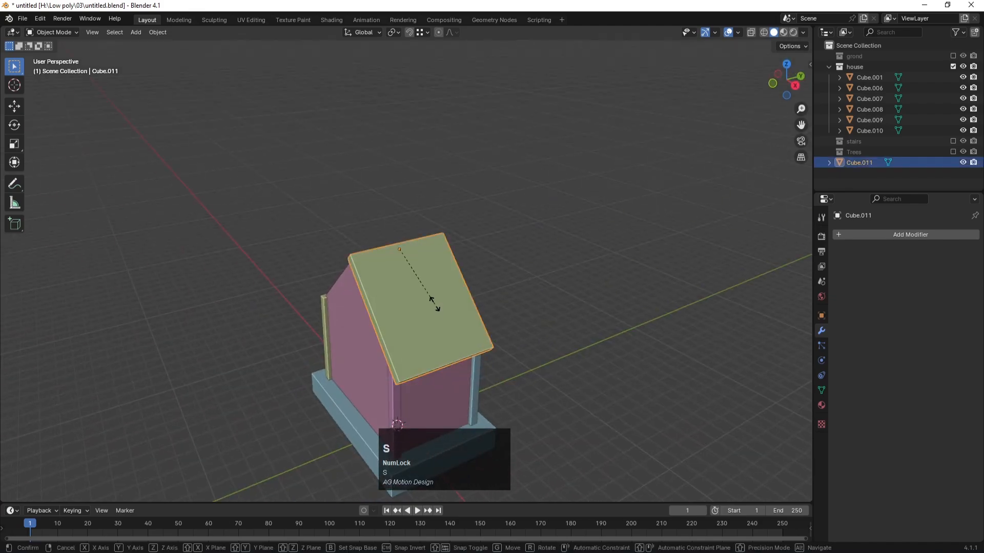
pyautogui.press('y')
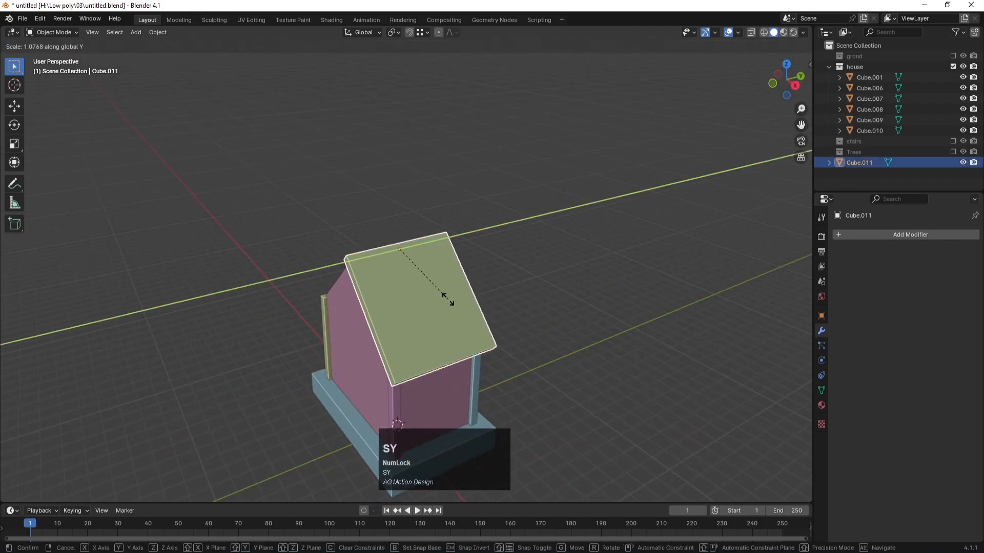
pyautogui.click(449, 293)
# Scale the roof slab slightly more along Y to extend the front and back overhangs further.
pyautogui.moveTo(523, 285); pyautogui.dragTo(428, 300, button='middle')
pyautogui.click(566, 267)
pyautogui.click(428, 301)
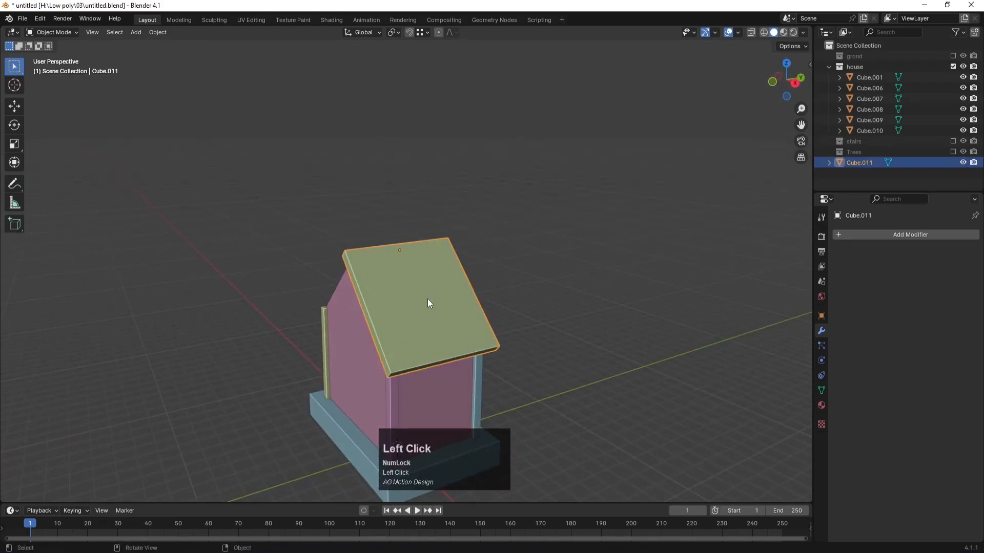
pyautogui.press('s')
pyautogui.press('y')
pyautogui.click(441, 296)
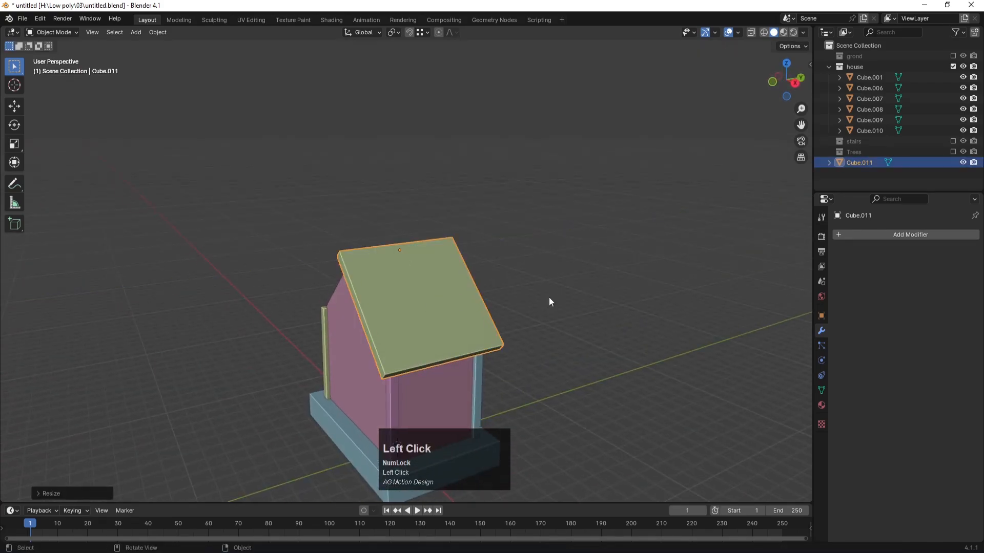
# In Edit Mode, add four evenly spaced loop cuts across the roof slab, dividing its slope into five horizontal strips.
pyautogui.moveTo(549, 297); pyautogui.dragTo(580, 285, button='middle')
pyautogui.click(580, 285)
pyautogui.click(432, 286)
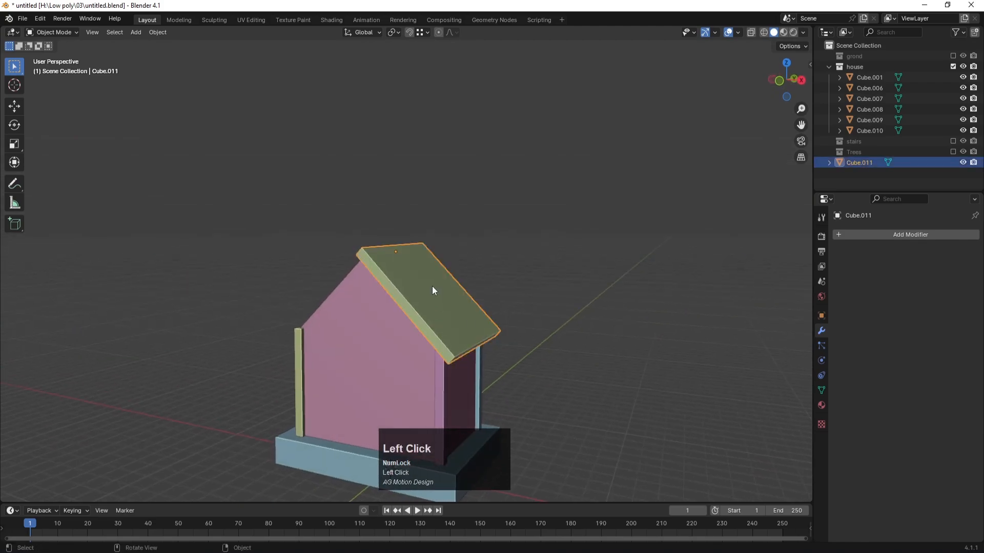
pyautogui.scroll(2, 435, 286)
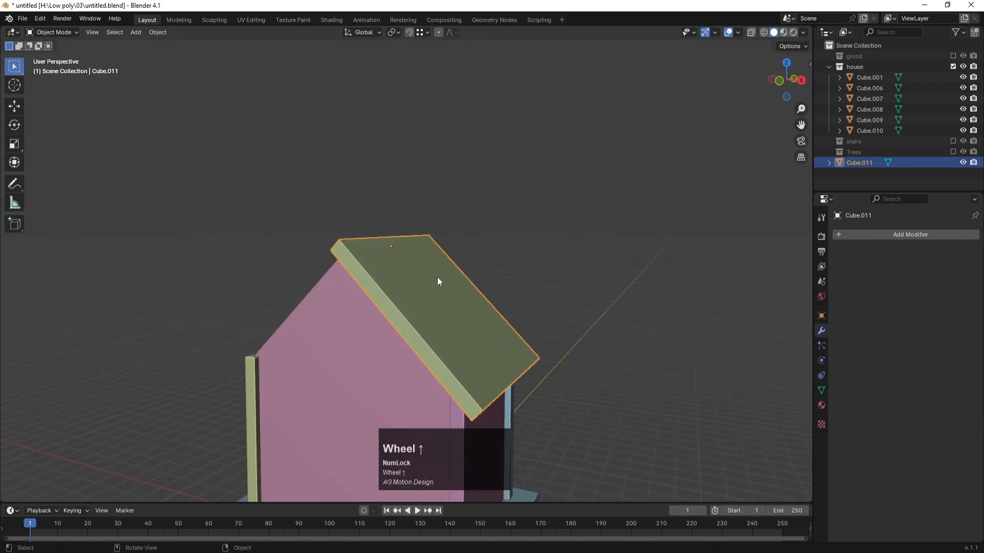
pyautogui.press('Tab')
pyautogui.press('3')
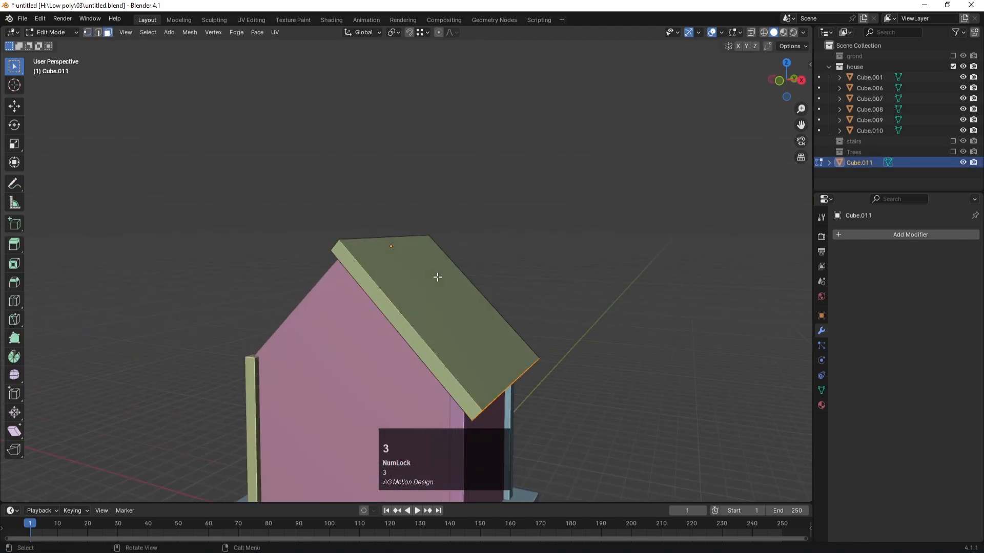
pyautogui.press('a')
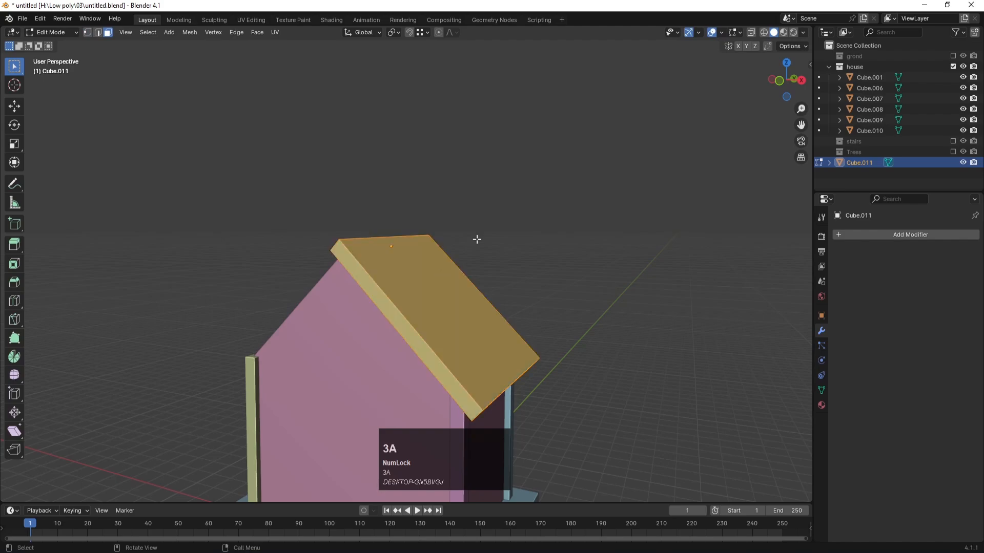
pyautogui.moveTo(476, 240); pyautogui.dragTo(459, 267, button='middle')
pyautogui.hotkey('ctrl', 'r')
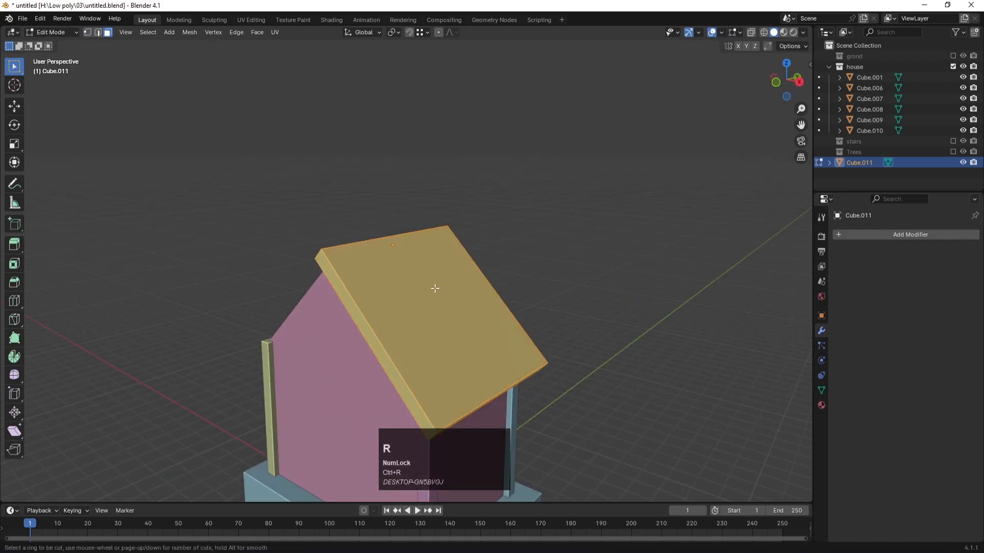
pyautogui.scroll(2, 375, 354)
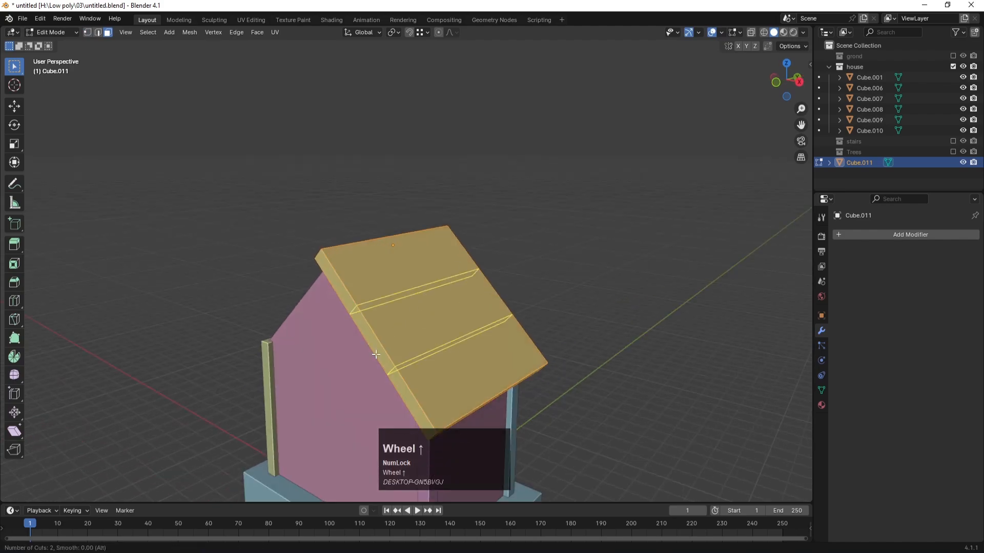
pyautogui.scroll(1, 375, 354)
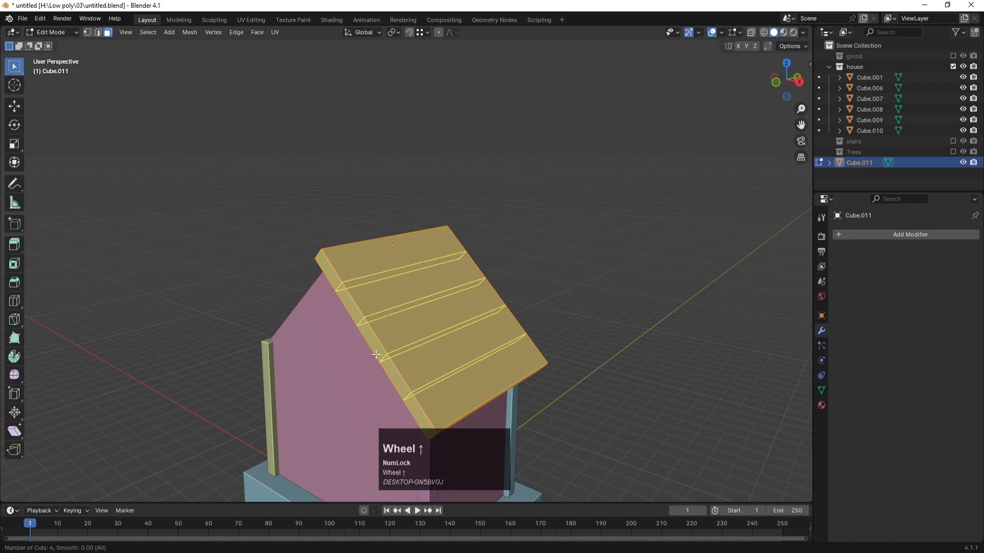
pyautogui.click(376, 354)
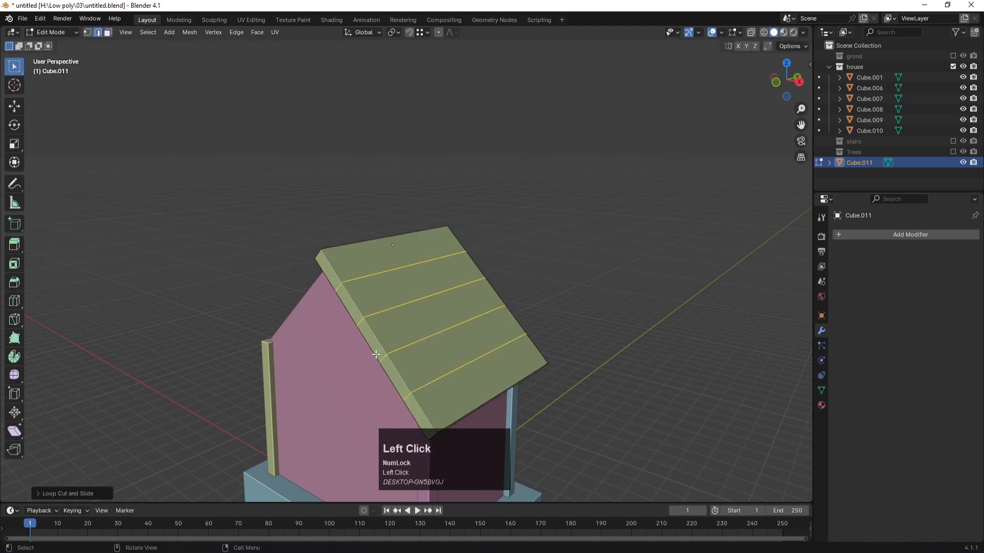
# Select the five upper strip faces of the roof slab and inset them individually with a thickness of about 0.62 m.
pyautogui.press('3')
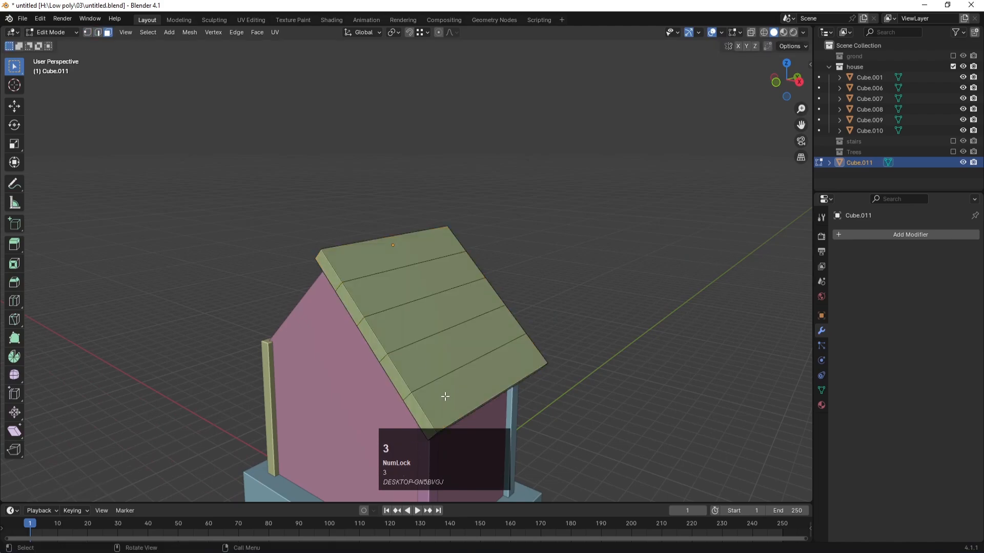
pyautogui.click(386, 256)
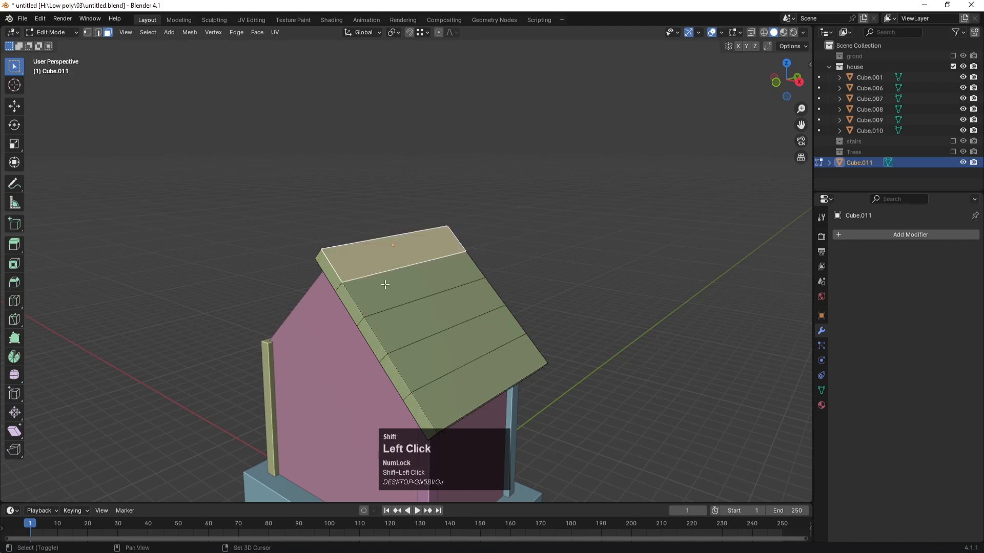
pyautogui.keyDown('shift'); pyautogui.click(400, 319); pyautogui.keyUp('shift')
pyautogui.keyDown('shift'); pyautogui.click(460, 367); pyautogui.keyUp('shift')
pyautogui.keyDown('shift'); pyautogui.click(473, 379); pyautogui.keyUp('shift')
pyautogui.keyDown('shift'); pyautogui.click(473, 379); pyautogui.keyUp('shift')
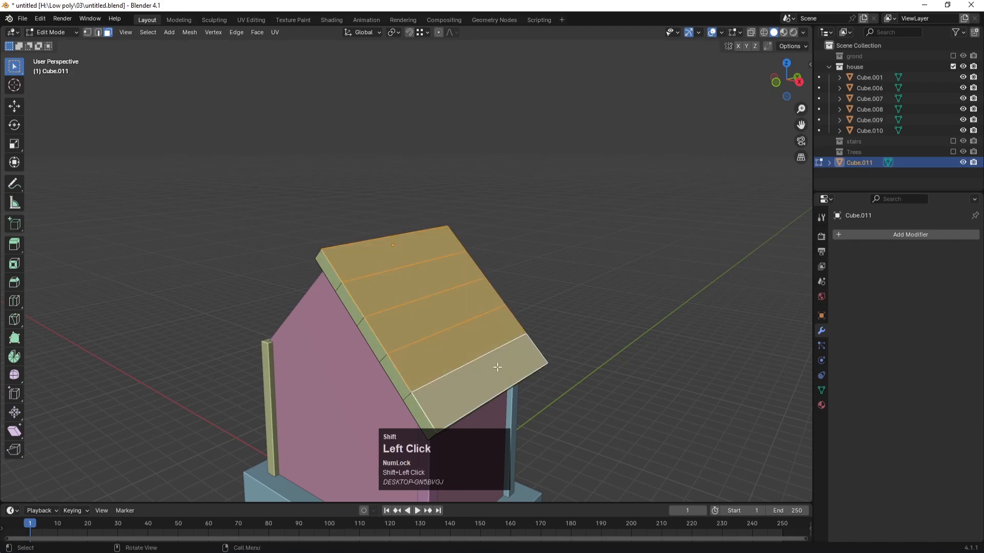
pyautogui.press('i')
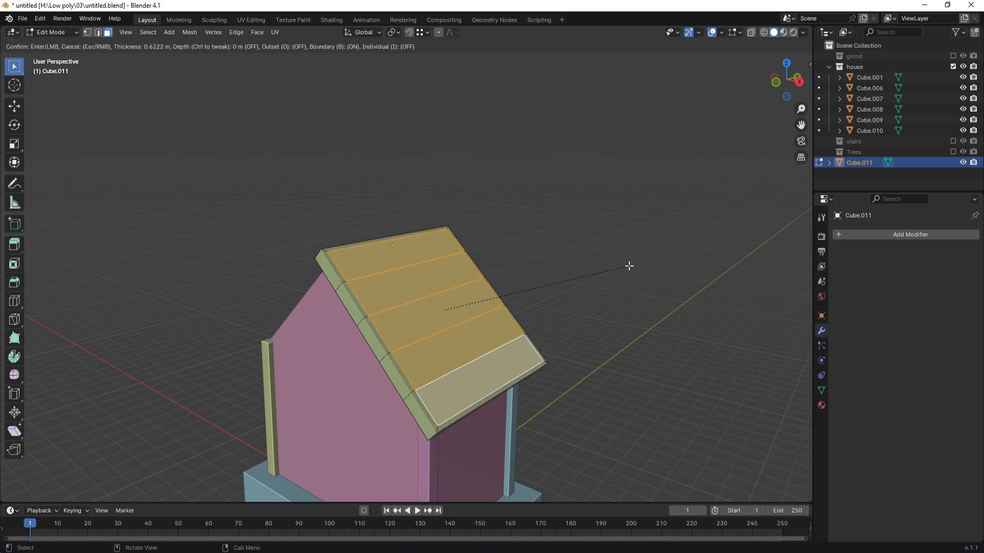
pyautogui.click(629, 265)
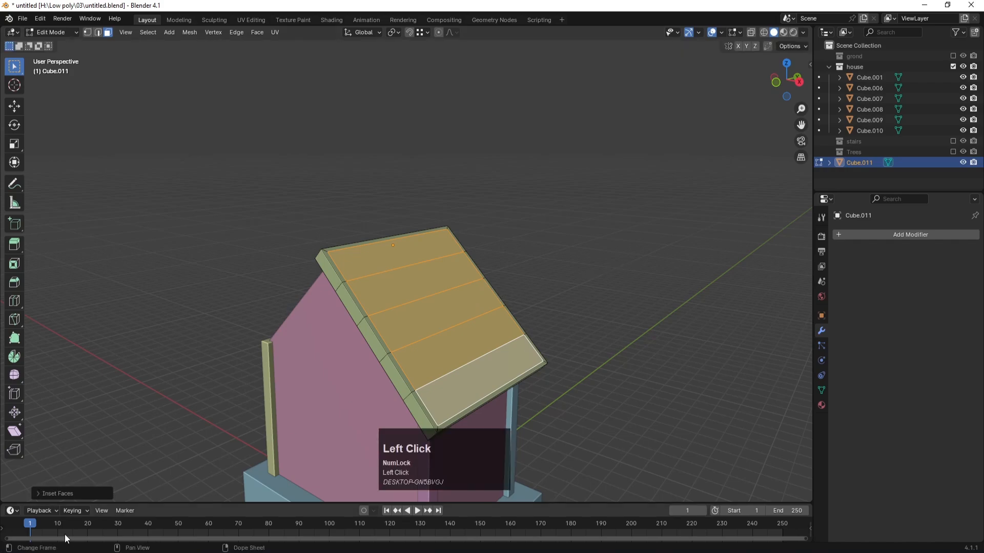
pyautogui.click(45, 498)
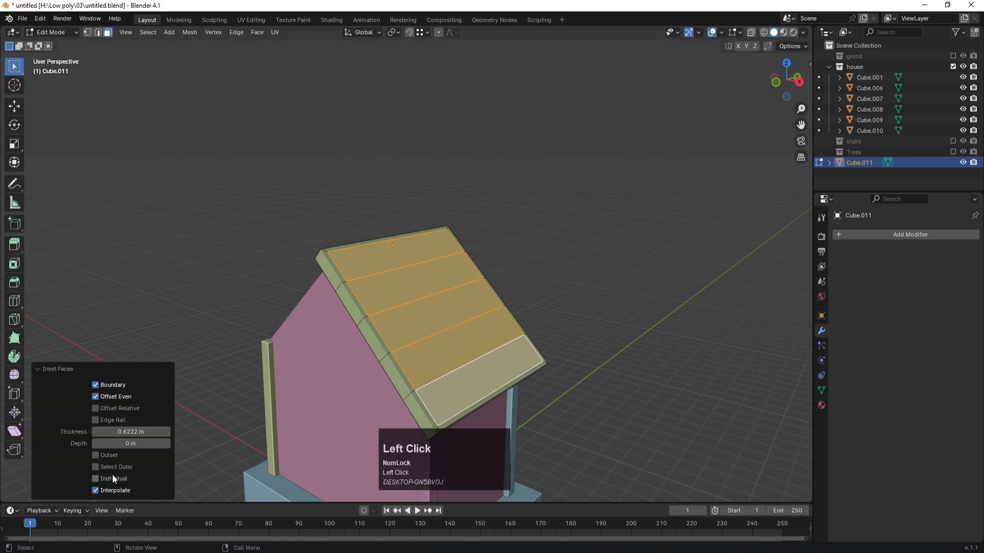
pyautogui.click(96, 480)
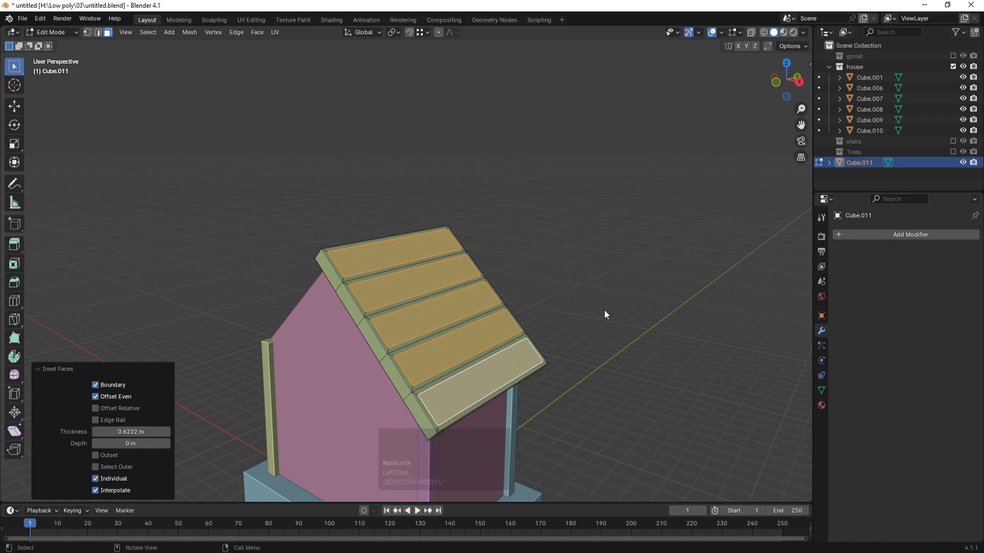
# Extrude the five inset faces outward about 0.16 m as raised planks, and return to Object Mode in front view.
pyautogui.press('e')
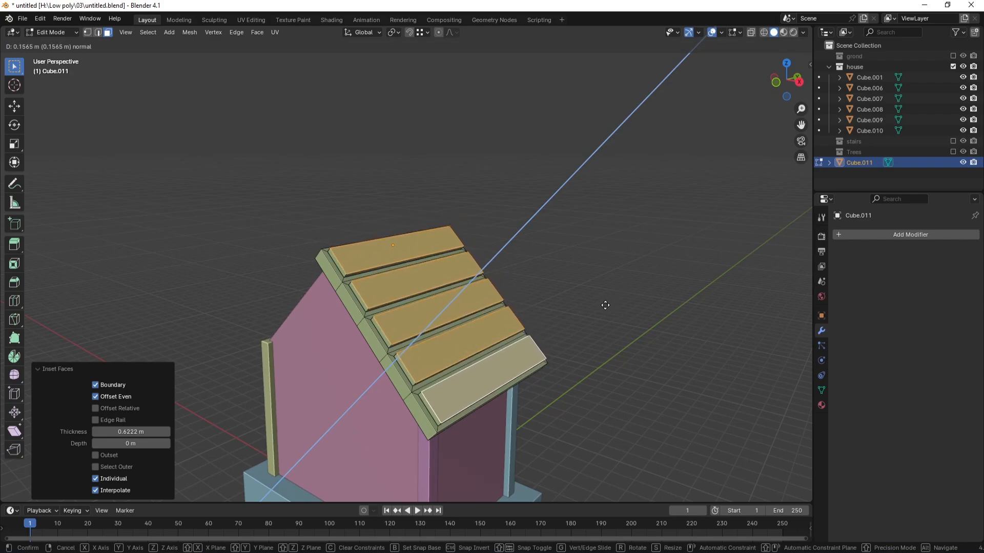
pyautogui.click(606, 308)
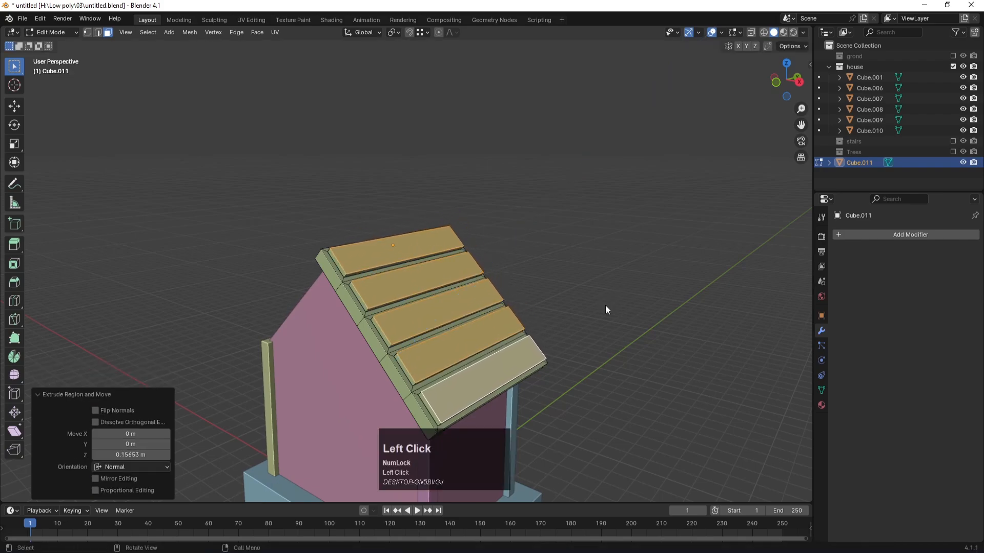
pyautogui.click(662, 309)
pyautogui.press('Tab')
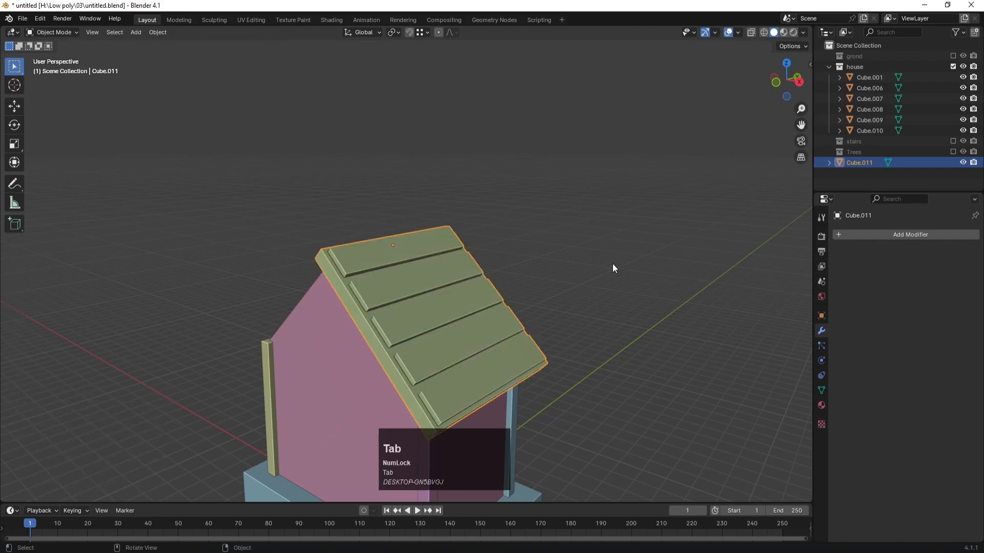
pyautogui.click(600, 269)
pyautogui.moveTo(518, 302); pyautogui.dragTo(545, 294, button='middle')
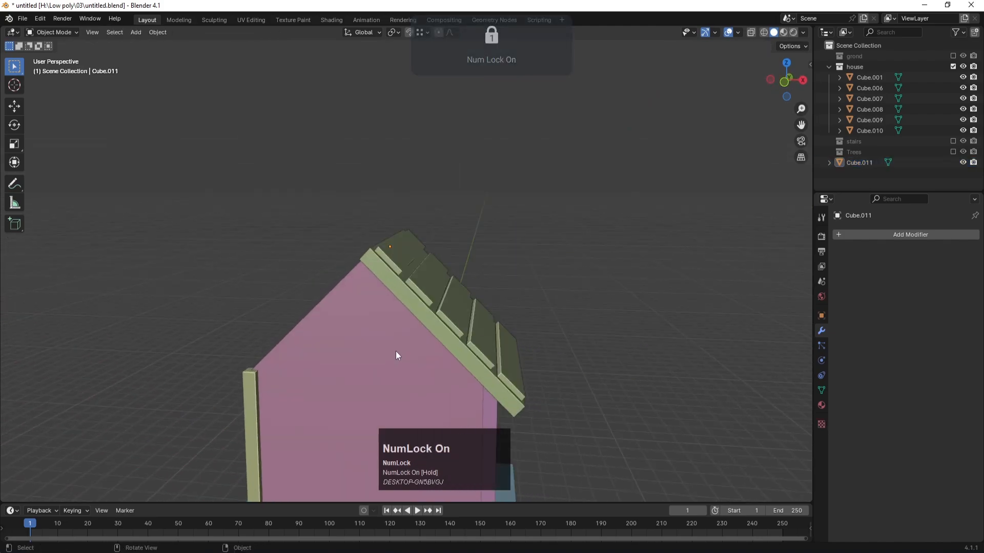
pyautogui.scroll(-5, 396, 352)
pyautogui.moveTo(475, 324)
pyautogui.mouseDown(button='middle')
pyautogui.moveTo(426, 327)
pyautogui.moveTo(471, 337)
pyautogui.mouseUp(button='middle')
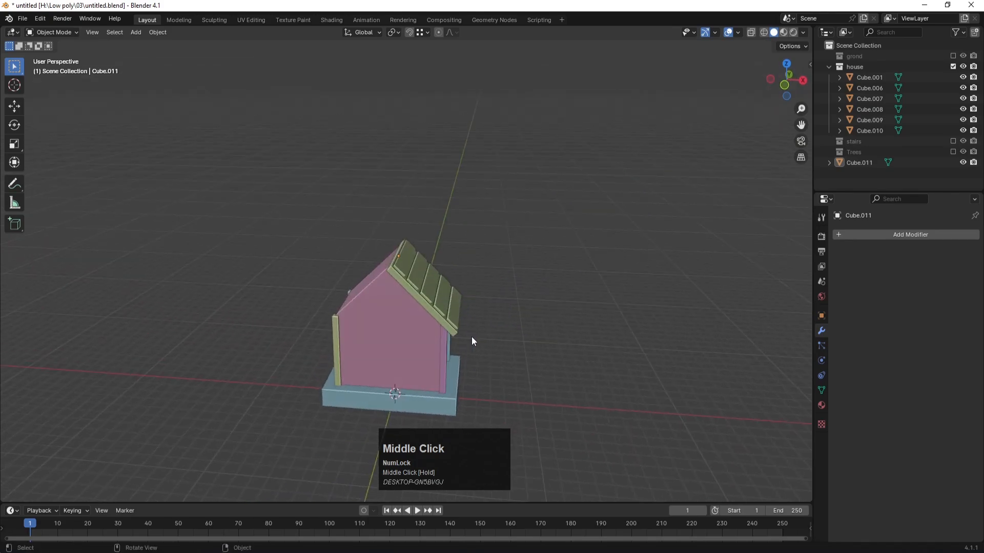
pyautogui.press('KP_1')
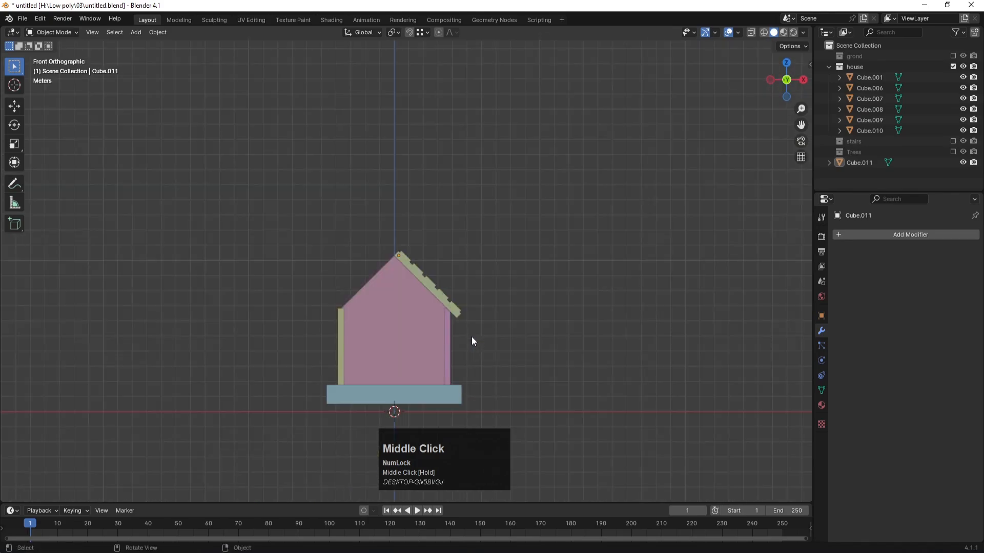
# Try duplicating the roof slab and rotating the copy 180° in the front view plane, and undo it.
pyautogui.click(430, 283)
pyautogui.hotkey('shift', 'd')
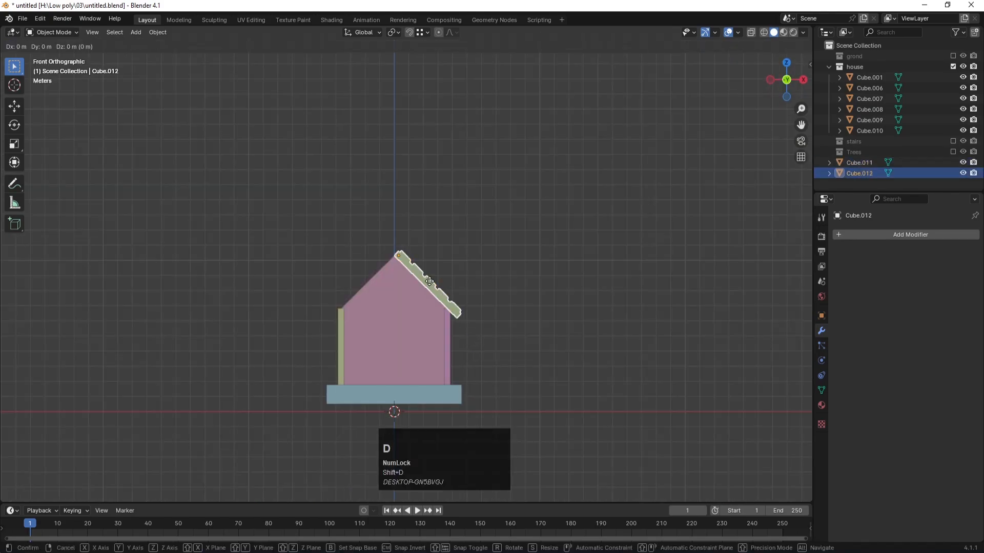
pyautogui.write('r')
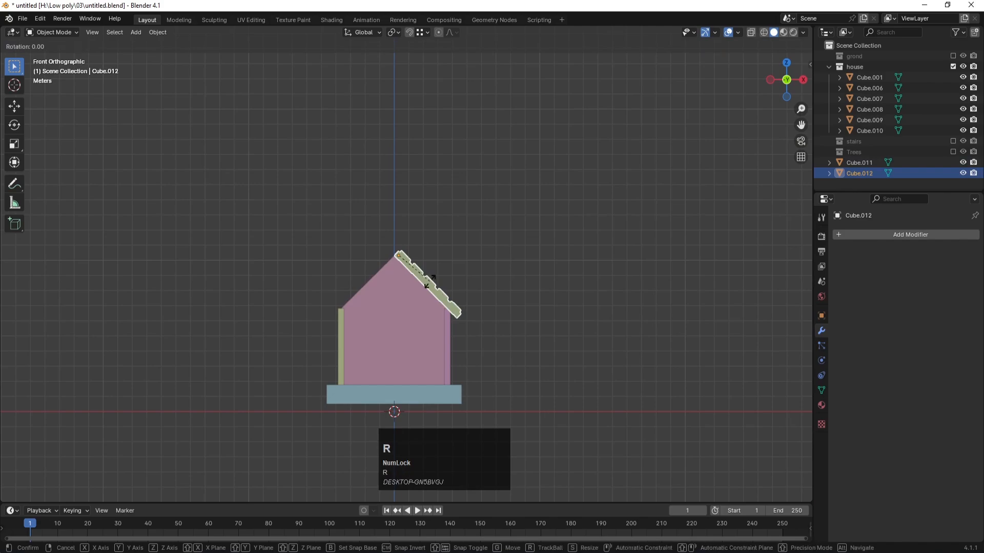
pyautogui.write('180')
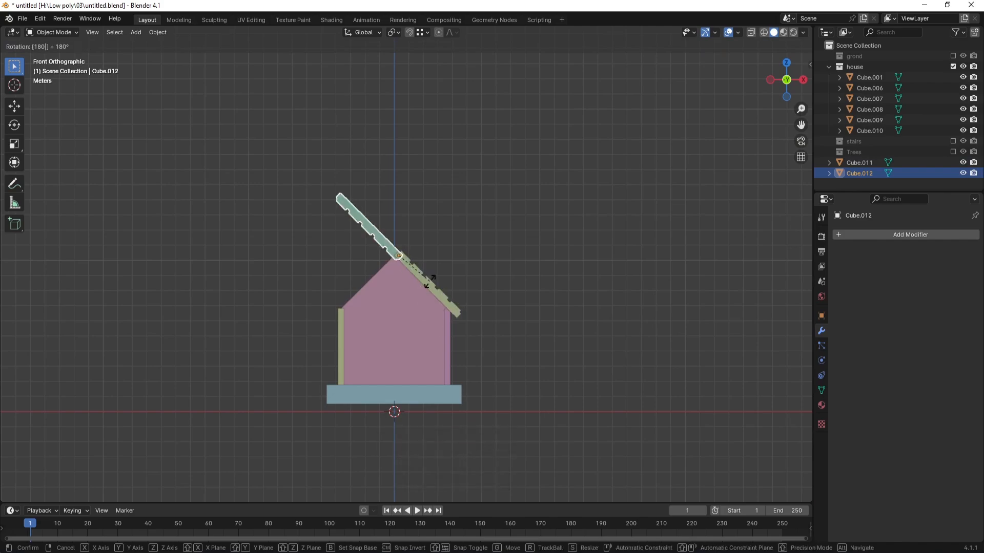
pyautogui.click(428, 234)
pyautogui.hotkey('ctrl', 'z')
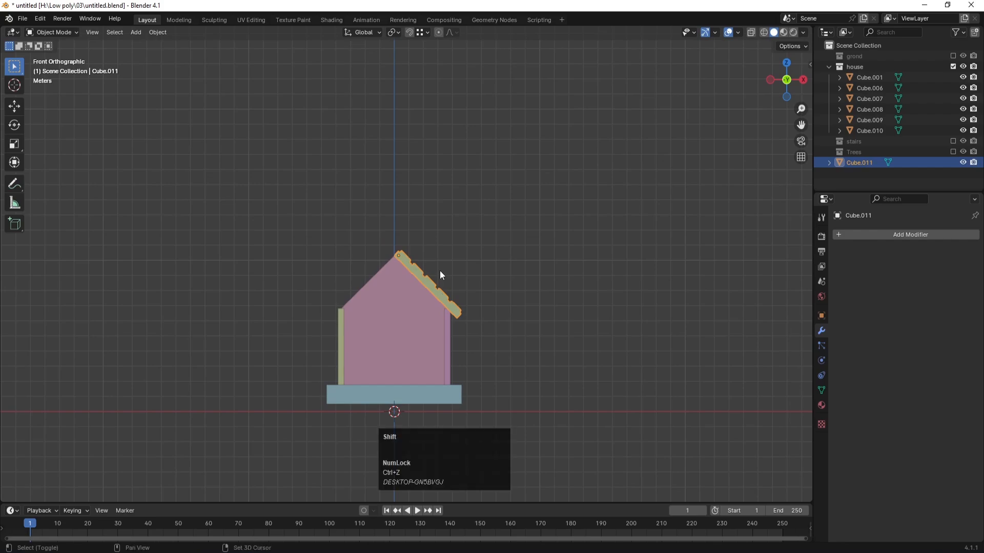
# Duplicate the roof slab about 10 m along negative X and 5.4 m up, and rotate the copy 180° around Z.
pyautogui.hotkey('shift', 'd')
pyautogui.click(299, 196)
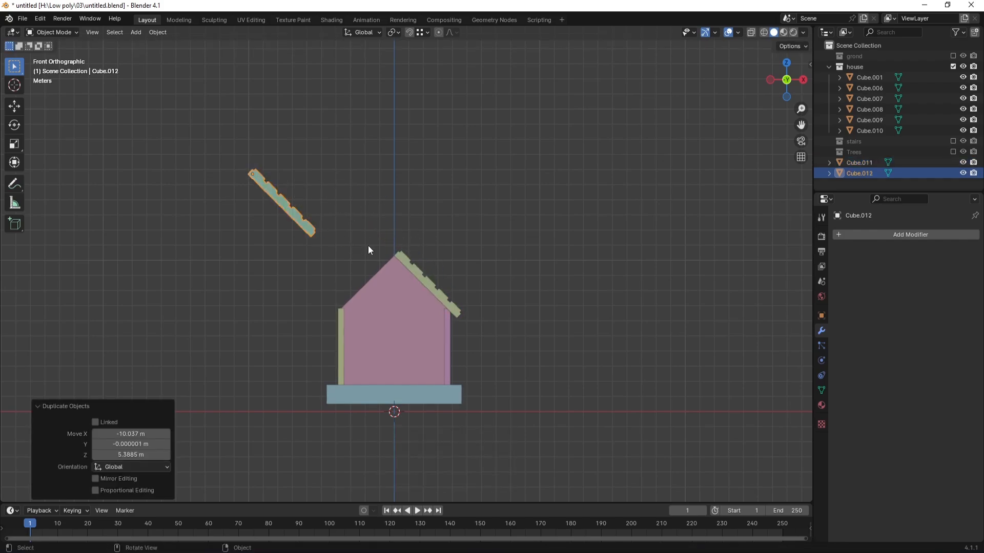
pyautogui.press('r')
pyautogui.write('z')
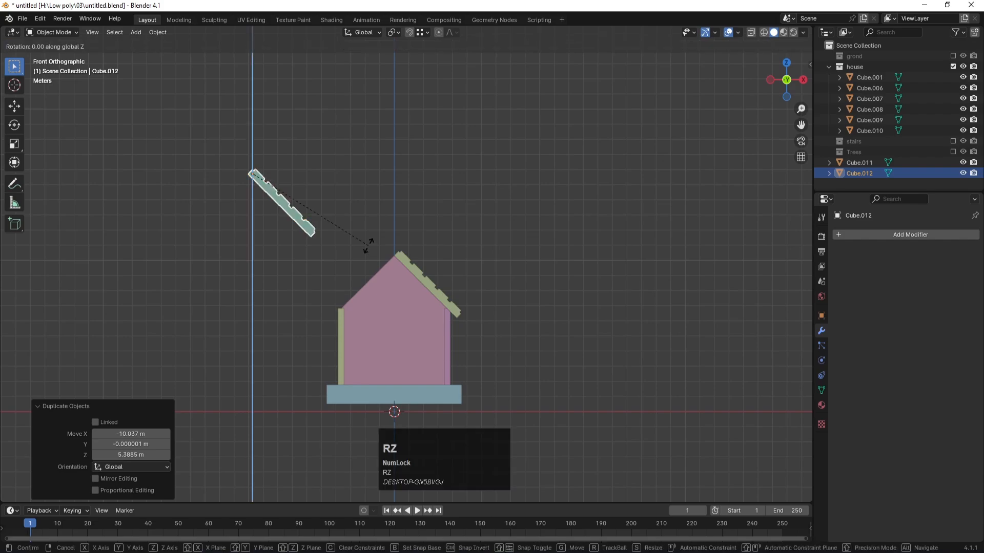
pyautogui.write('180')
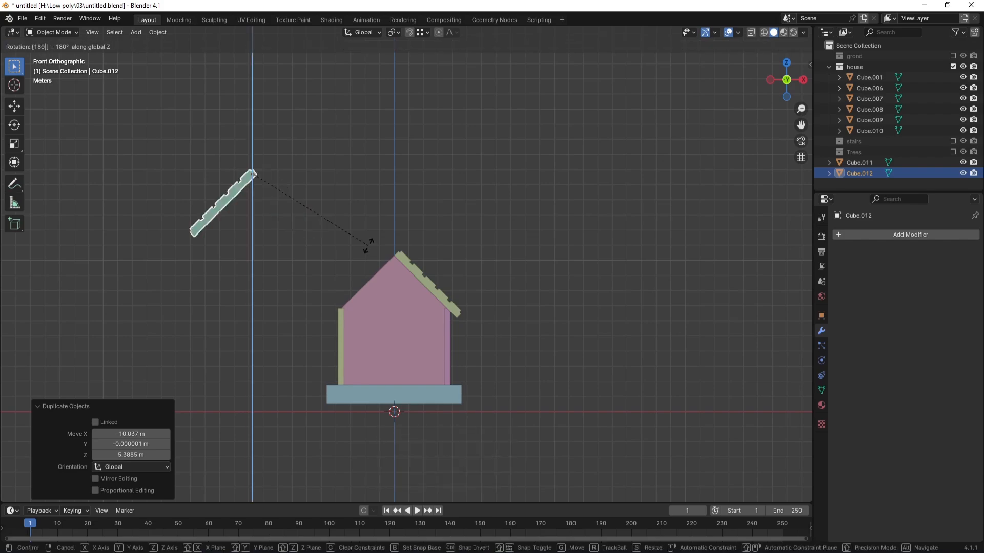
pyautogui.press('Return')
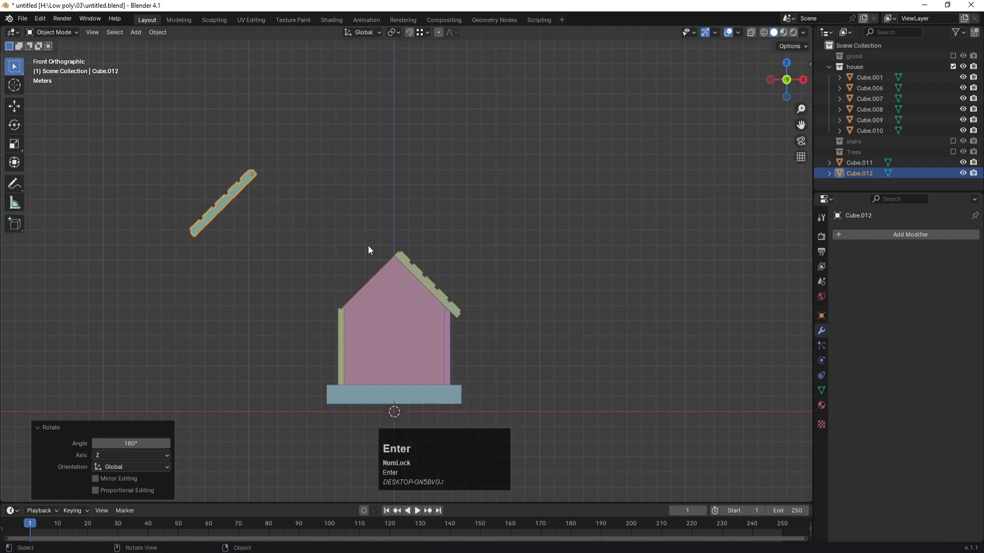
# Delete the misplaced rotated copy of the roof slab that floats away from the house.
pyautogui.click(222, 229)
pyautogui.click(221, 209)
pyautogui.press('Delete')
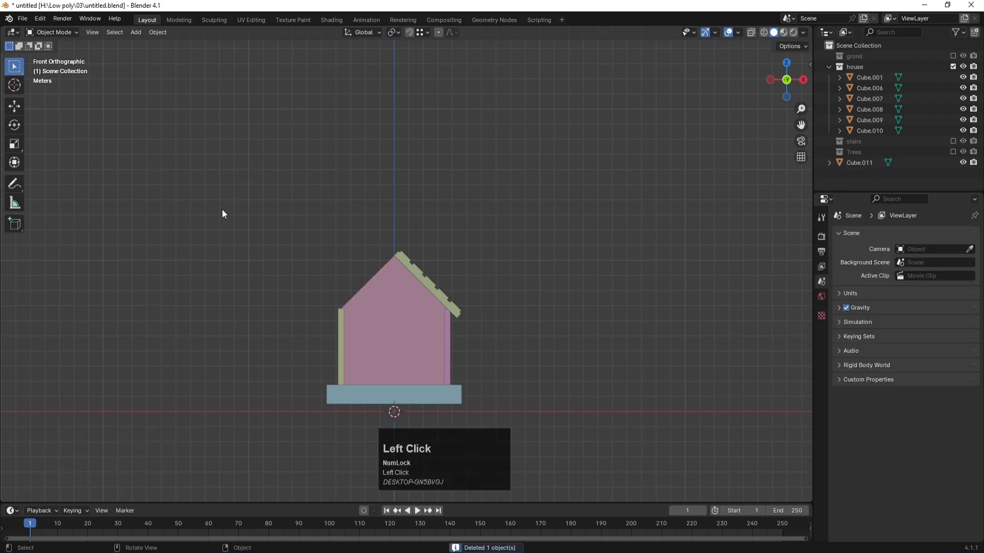
# Duplicate the remaining roof slab in place and rotate the copy 180° around the global Z axis.
pyautogui.click(408, 259)
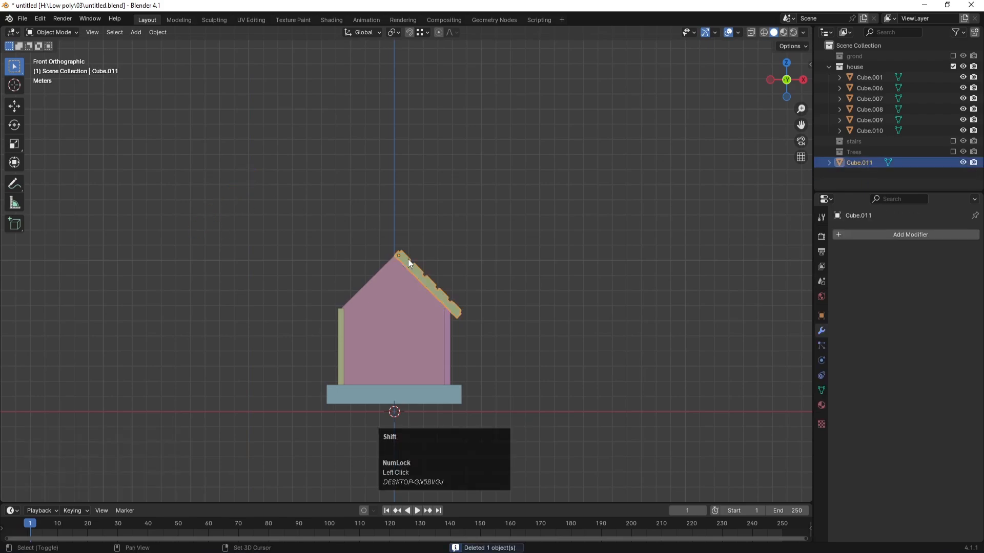
pyautogui.hotkey('shift', 'd')
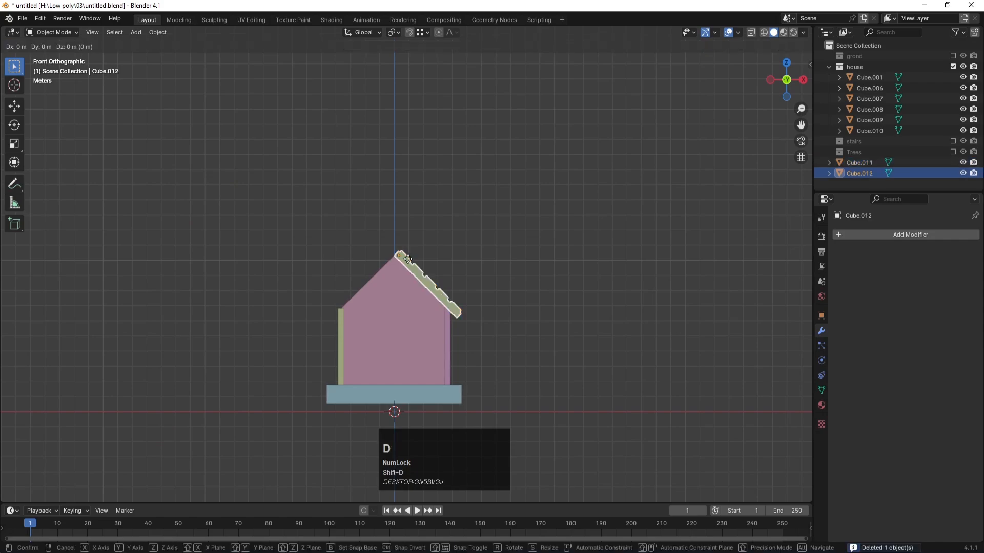
pyautogui.press('r')
pyautogui.press('z')
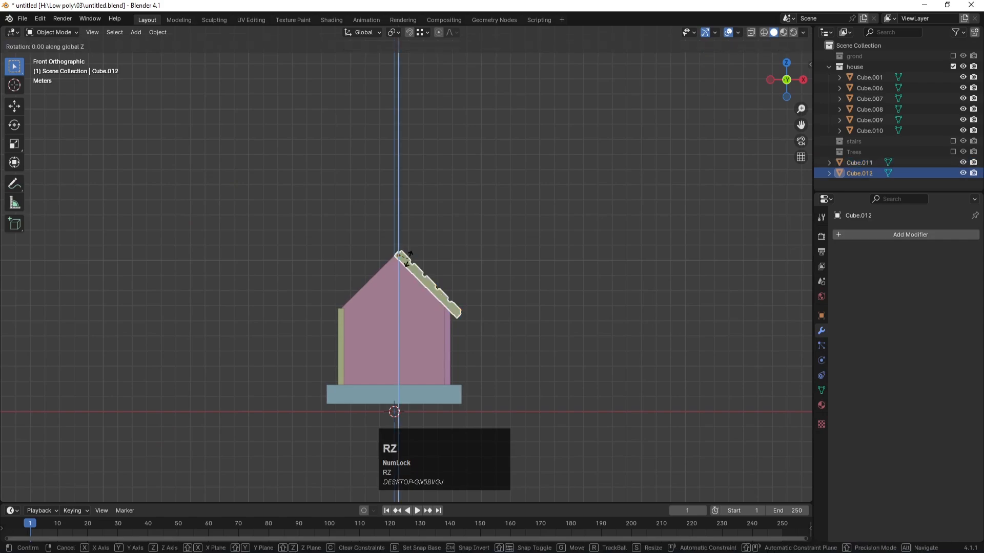
pyautogui.write('180')
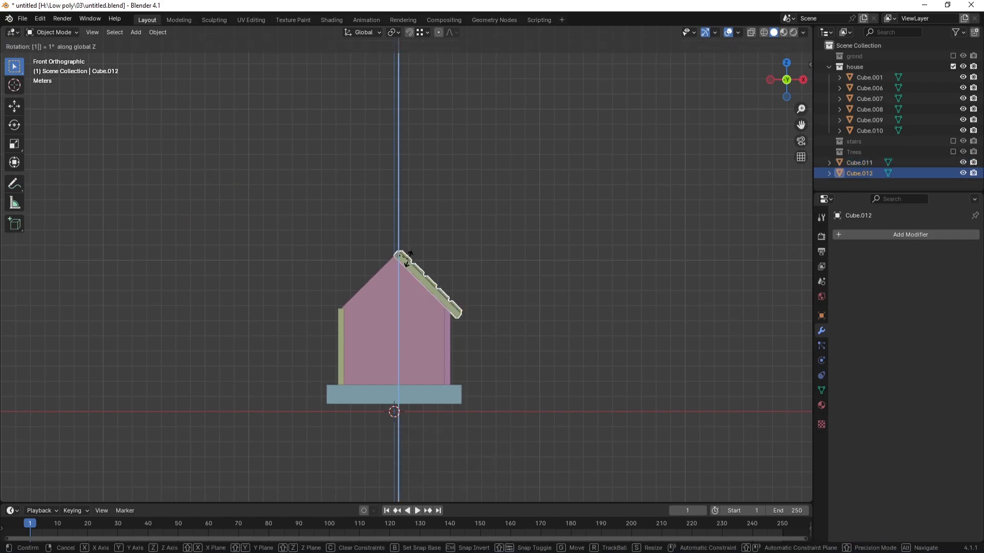
pyautogui.press('Return')
pyautogui.click(486, 182)
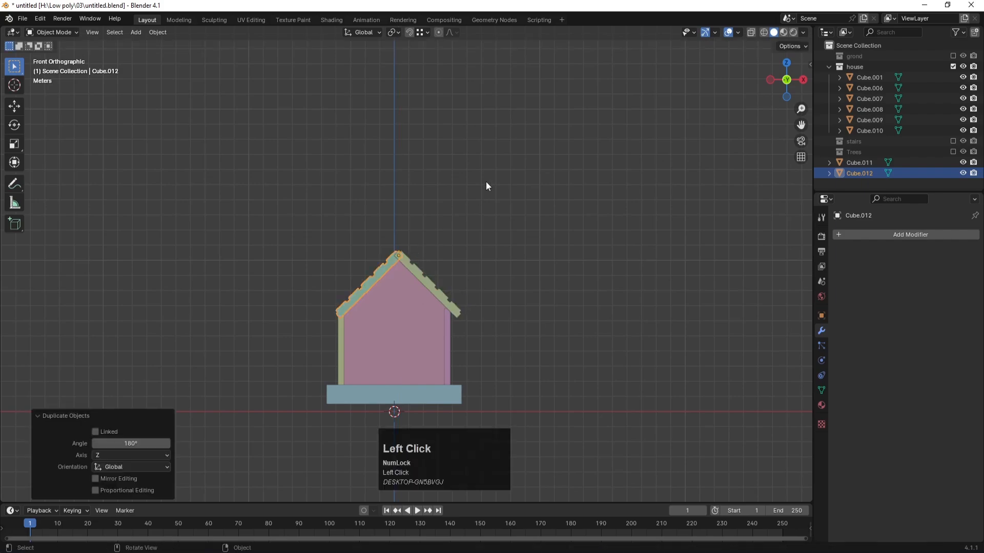
# Move the duplicated roof slab about 0.61 m along negative X so it meets the first slab at the gable peak.
pyautogui.scroll(6, 383, 266)
pyautogui.click(364, 259)
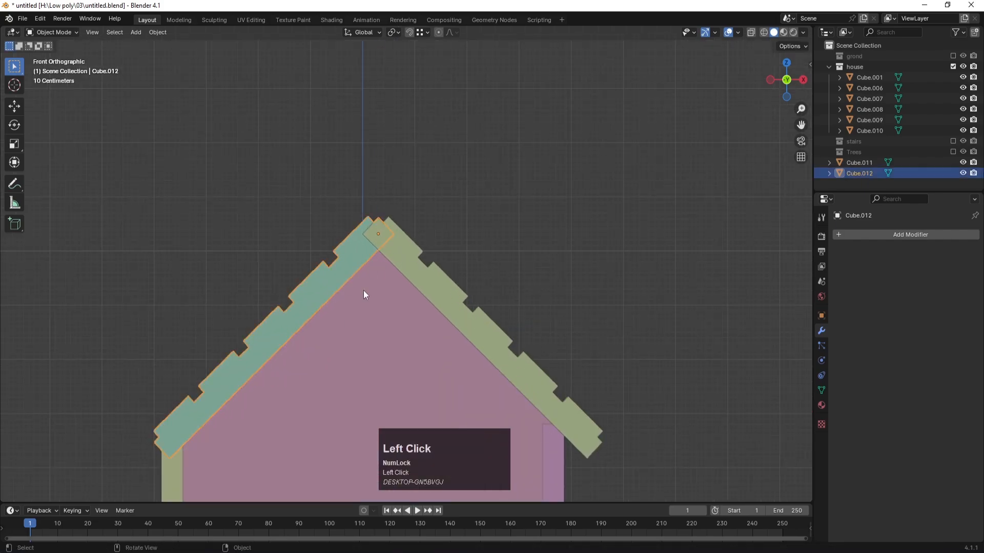
pyautogui.press('g')
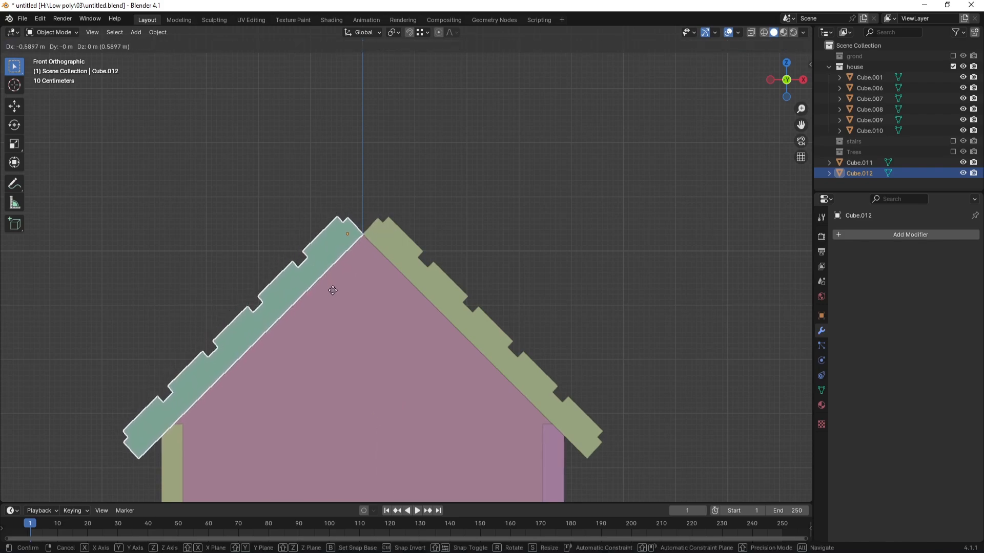
pyautogui.click(331, 292)
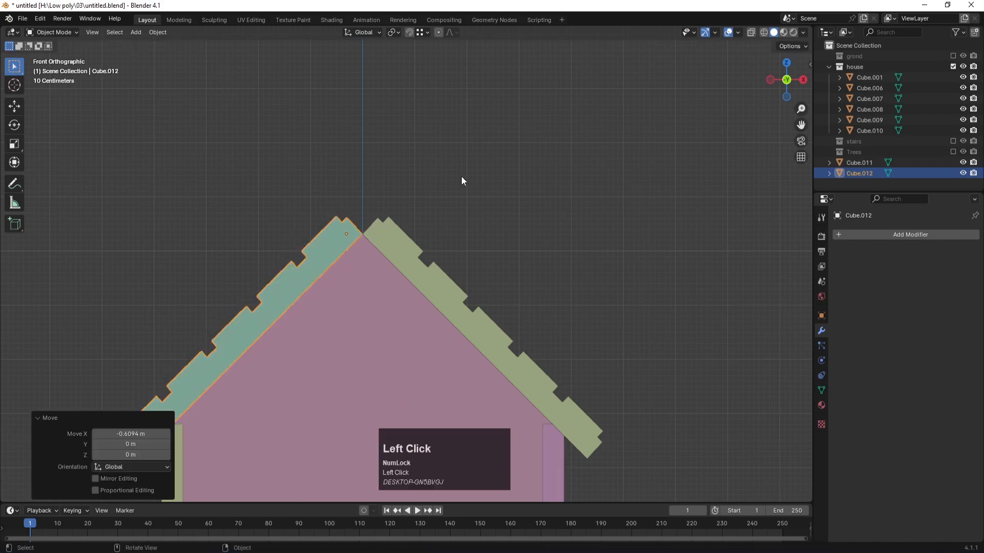
pyautogui.moveTo(461, 177); pyautogui.dragTo(365, 210, button='middle')
pyautogui.scroll(-3, 494, 227)
pyautogui.click(514, 235)
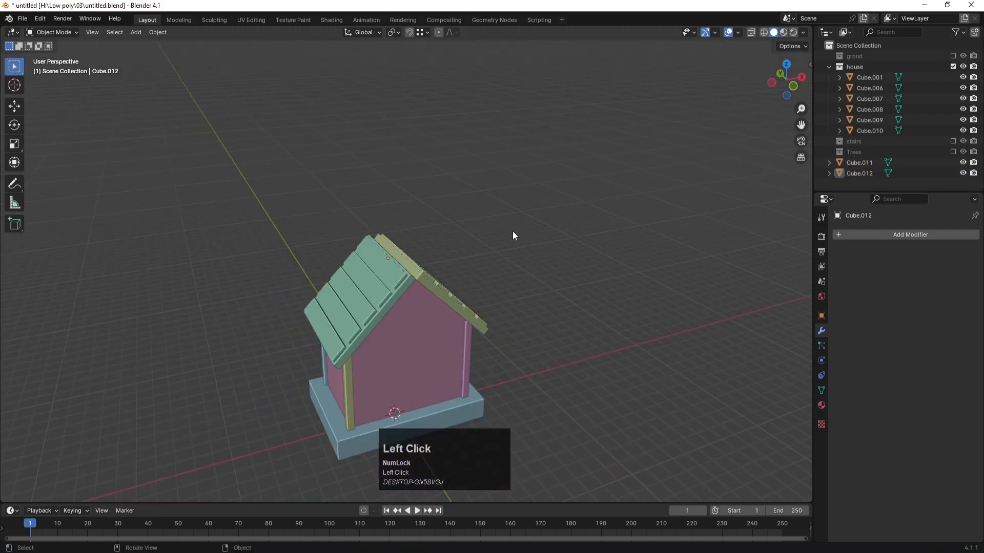
pyautogui.moveTo(513, 234); pyautogui.dragTo(557, 274, button='middle')
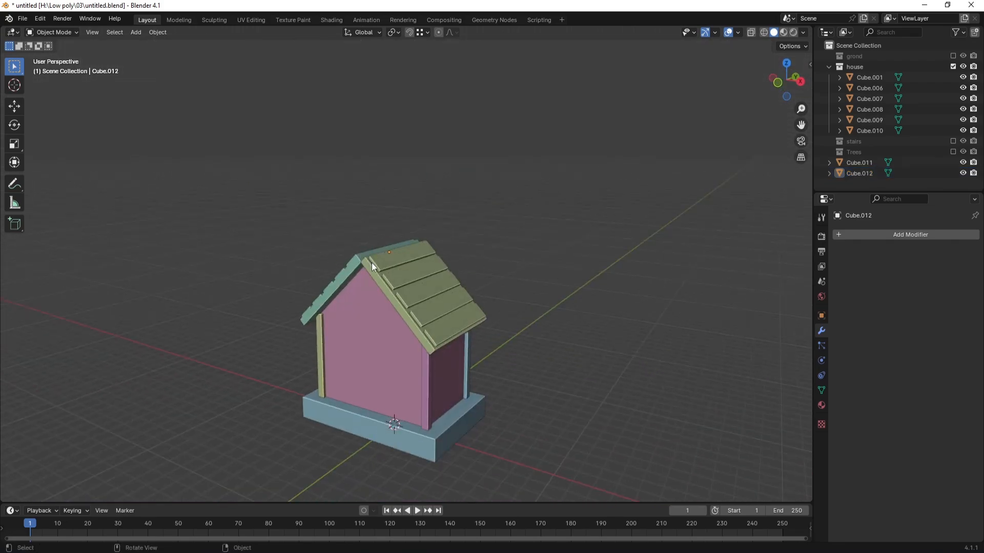
pyautogui.click(438, 284)
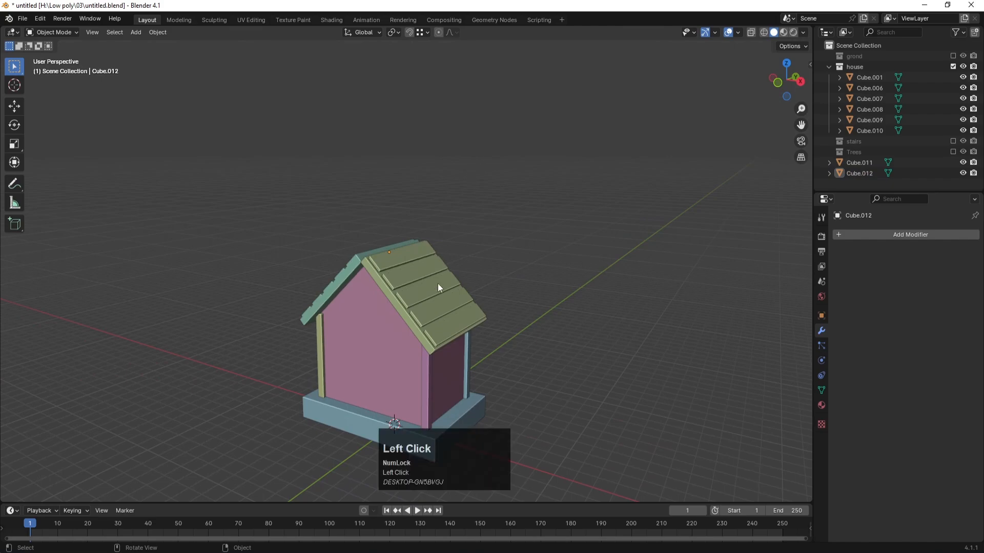
# Add a 2 m cube and raise it about 12.7 m in front view, above the roof ridge.
pyautogui.hotkey('shift', 'a')
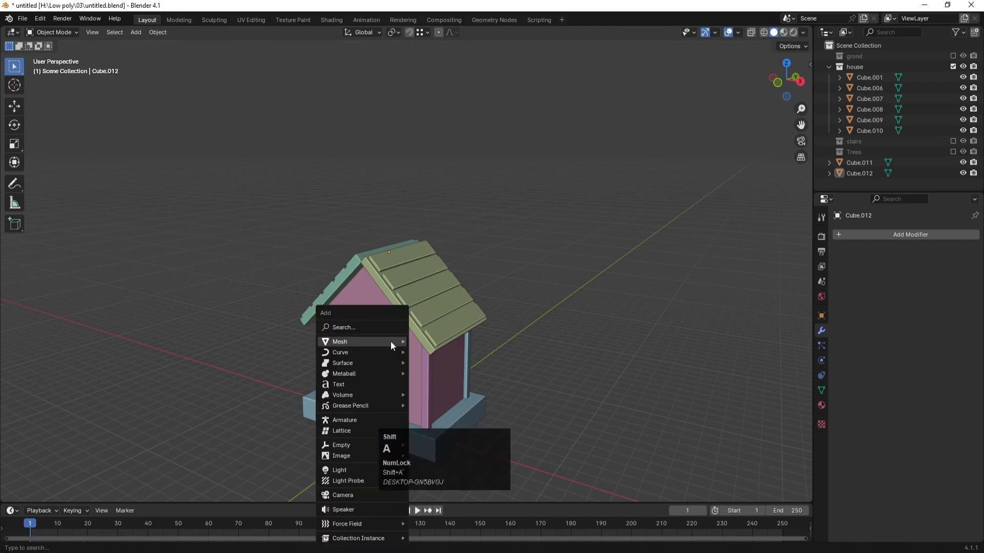
pyautogui.moveTo(390, 341)
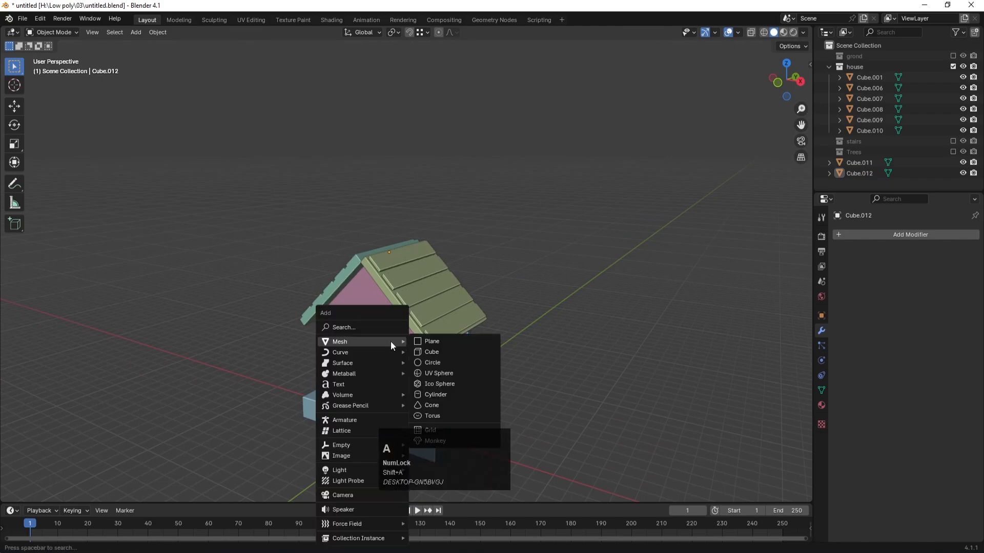
pyautogui.click(428, 349)
pyautogui.press('KP_1')
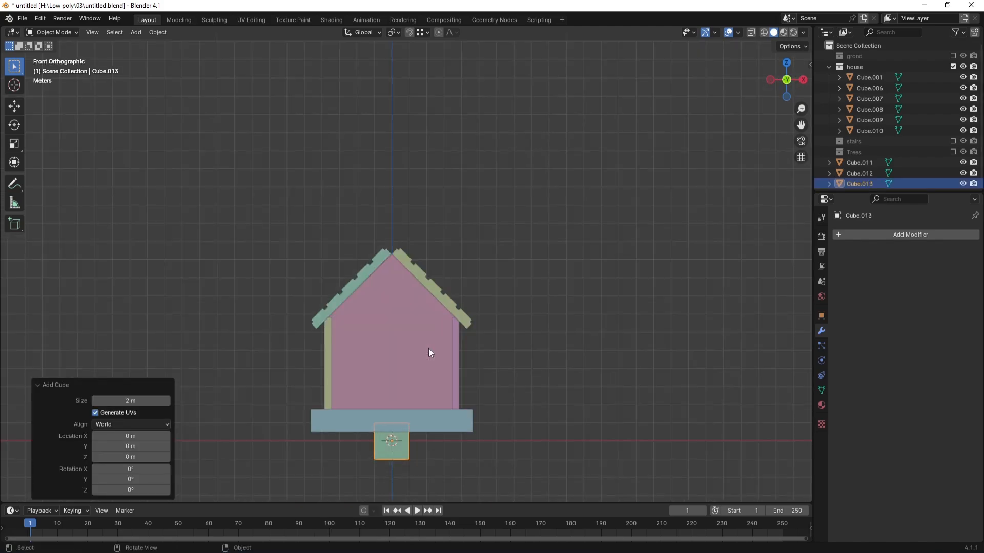
pyautogui.press('f')
pyautogui.press('g')
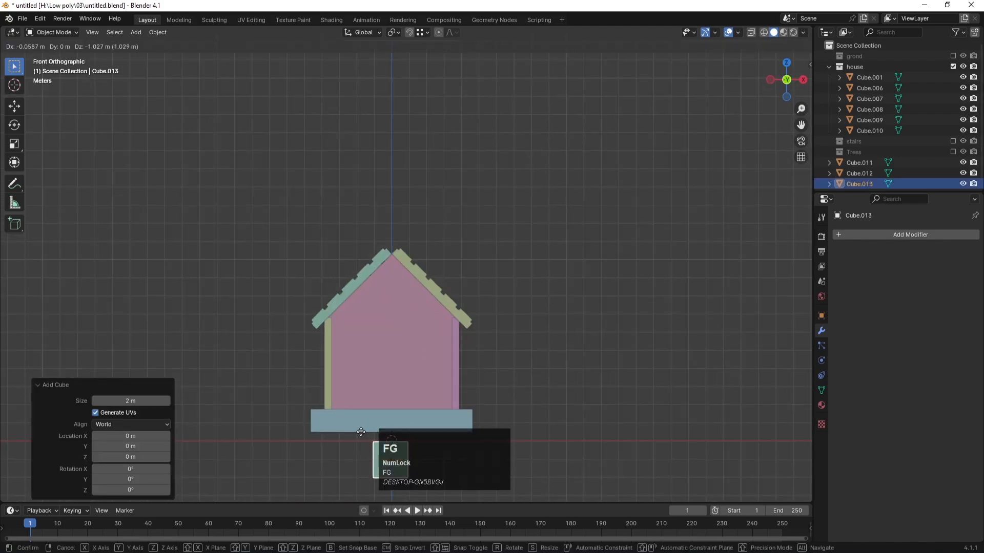
pyautogui.click(363, 183)
# Rotate the cube 45° in the front view plane and scale it uniformly to about 0.505.
pyautogui.press('r')
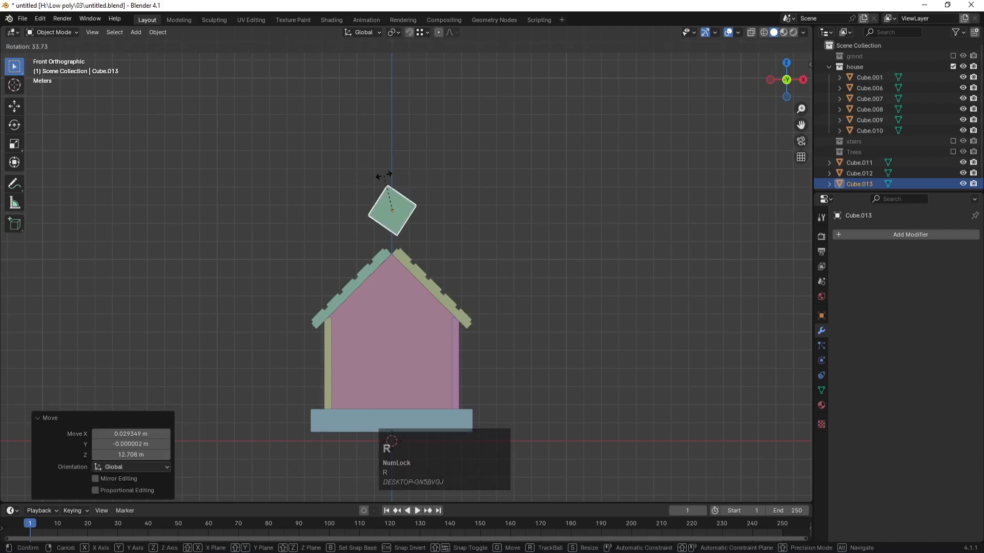
pyautogui.write('45')
pyautogui.press('Return')
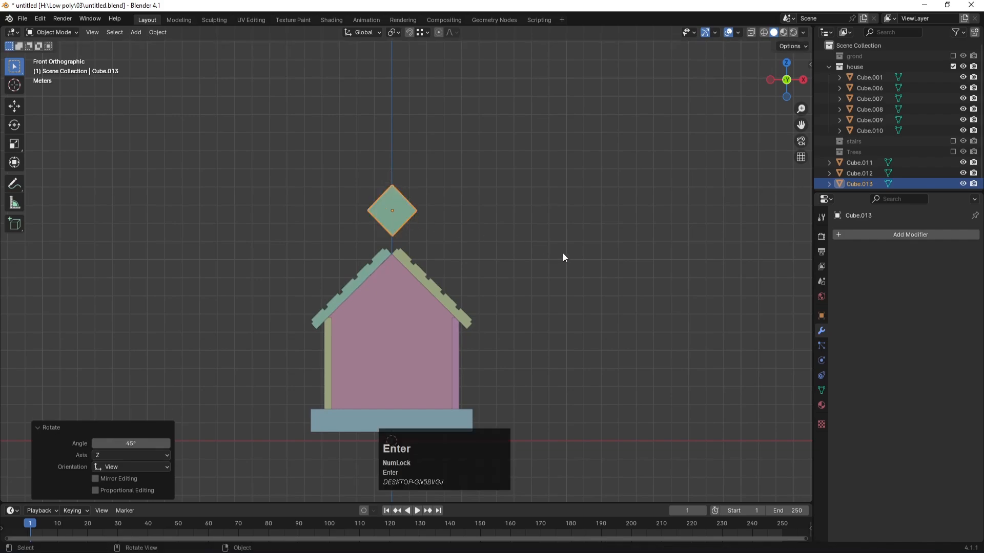
pyautogui.press('s')
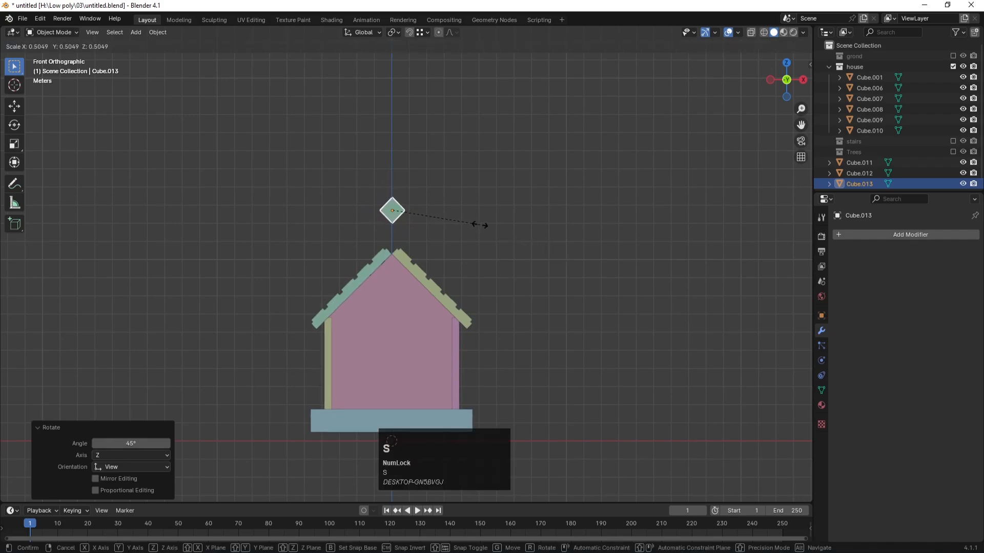
pyautogui.click(480, 224)
# Lower the cube about 1.85 m along Z onto the roof ridge.
pyautogui.press('g')
pyautogui.press('z')
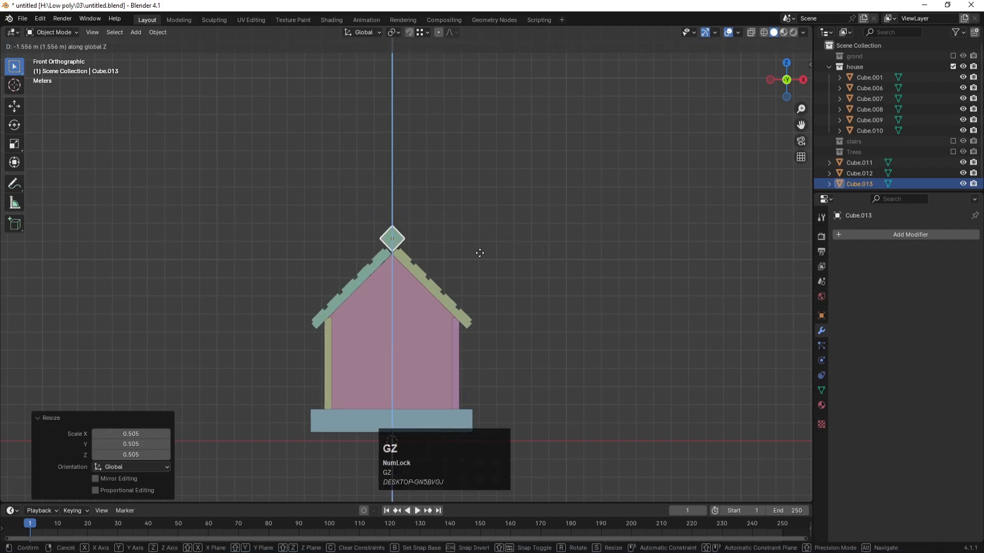
pyautogui.click(479, 259)
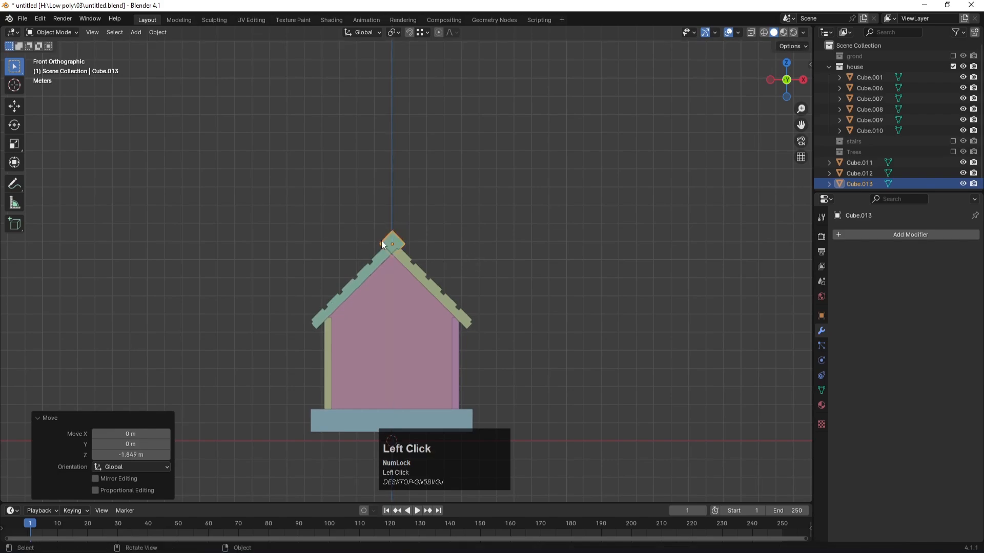
# Center the cube over the gable peak, shifting it about 0.035 m along negative X and 0.03 m down, and switch to top view.
pyautogui.scroll(10, 385, 241)
pyautogui.scroll(-1, 385, 243)
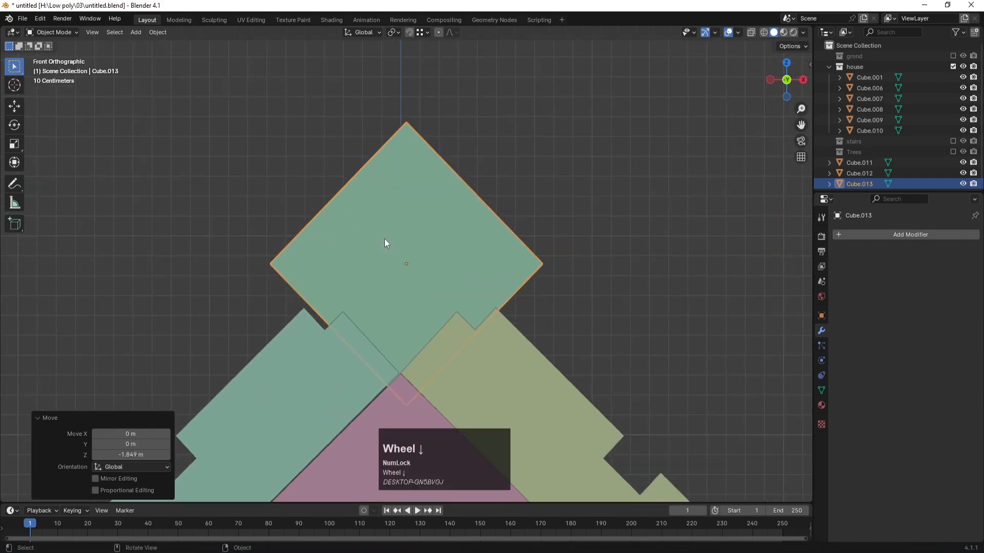
pyautogui.press('g')
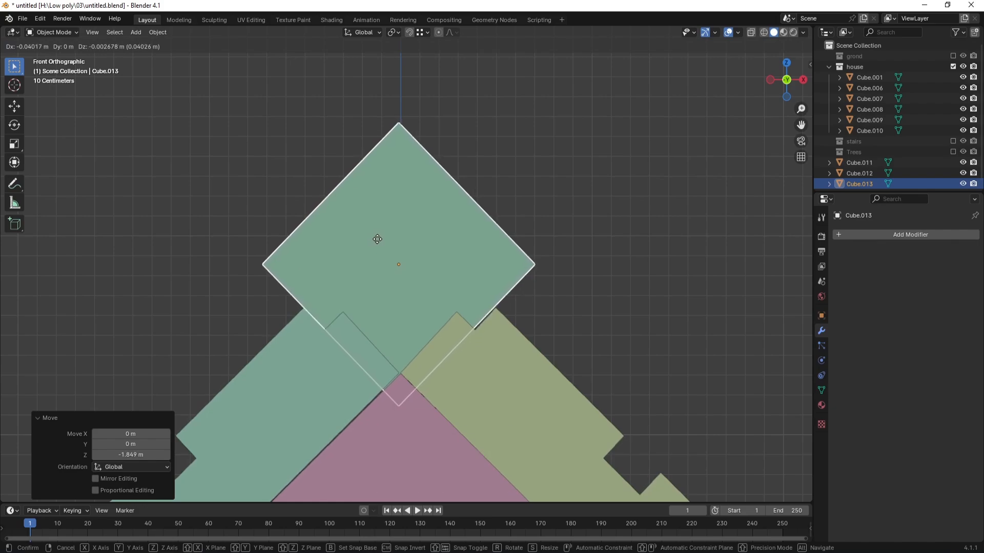
pyautogui.click(378, 244)
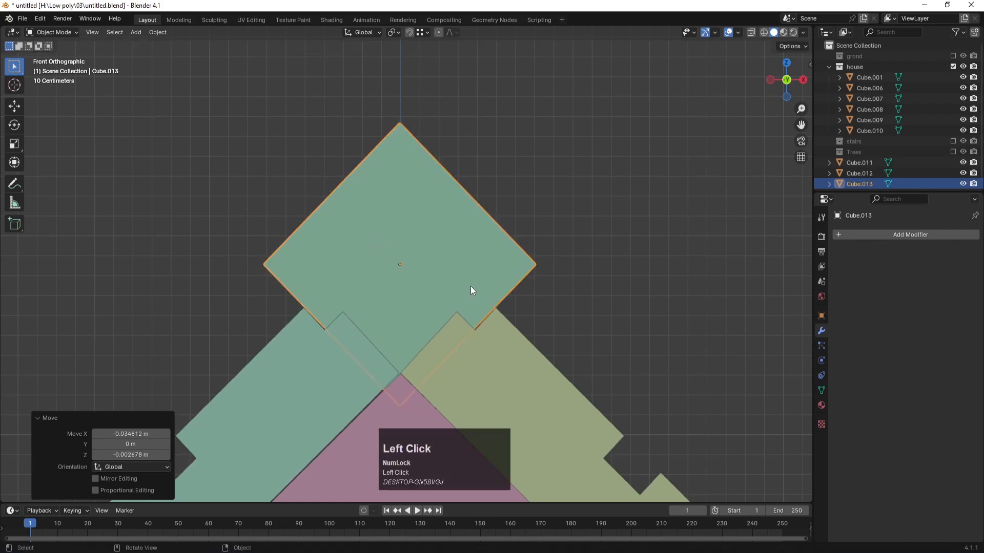
pyautogui.press('g')
pyautogui.press('z')
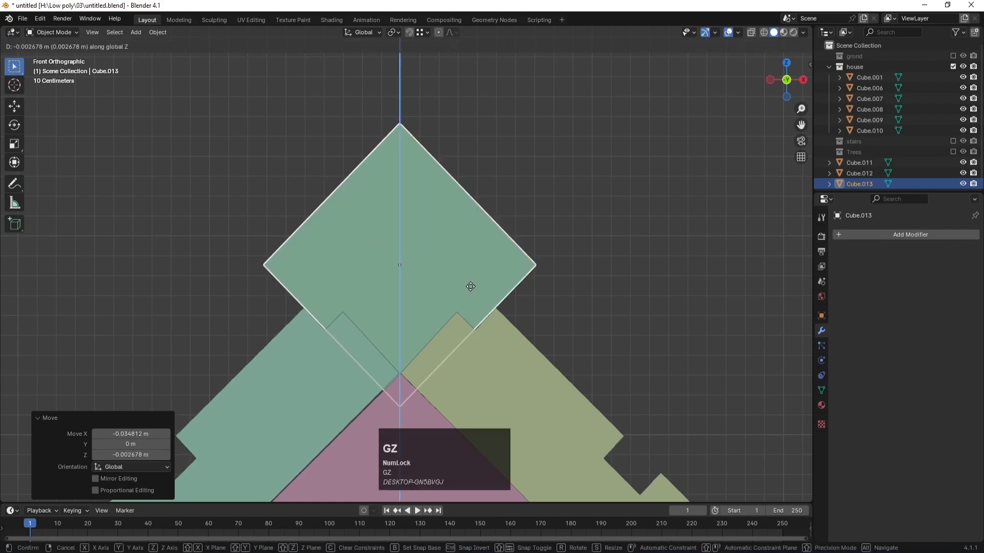
pyautogui.click(471, 296)
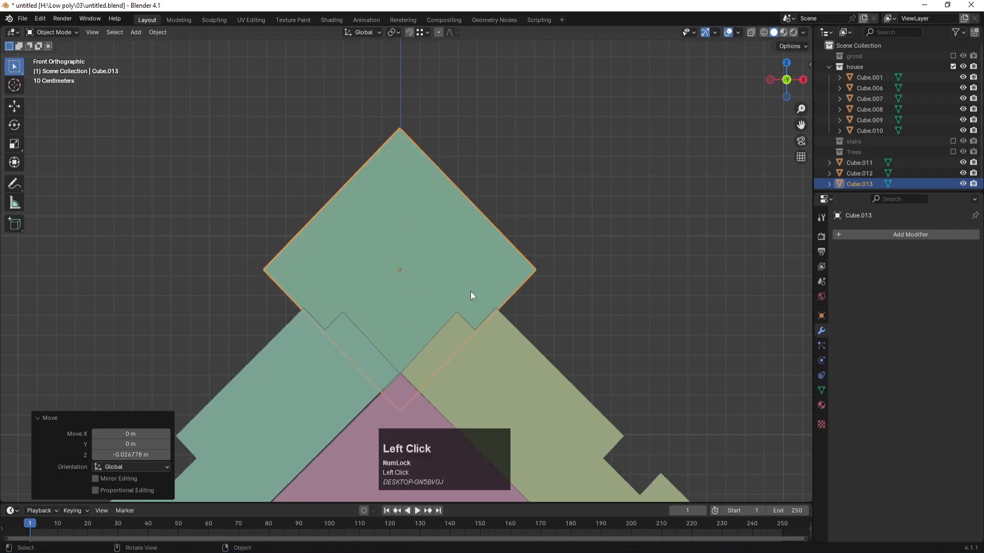
pyautogui.press('KP_7')
pyautogui.scroll(-8, 471, 296)
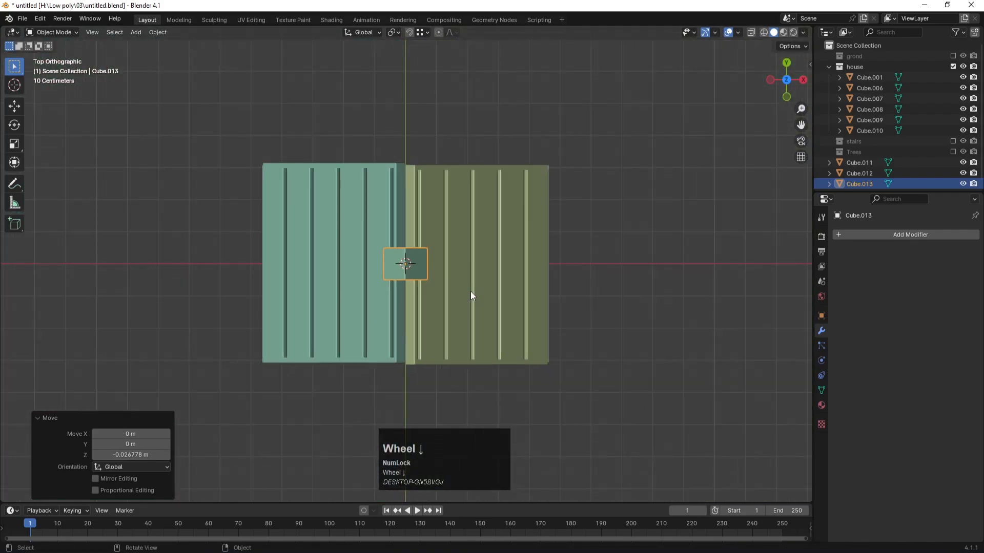
pyautogui.press('g')
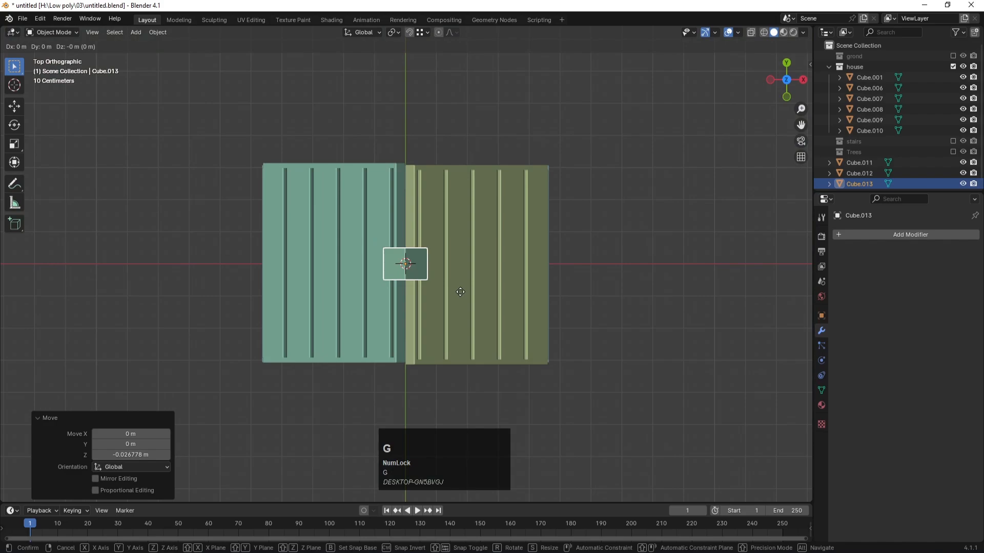
pyautogui.press('y')
pyautogui.click(455, 306)
pyautogui.hotkey('ctrl', 'z')
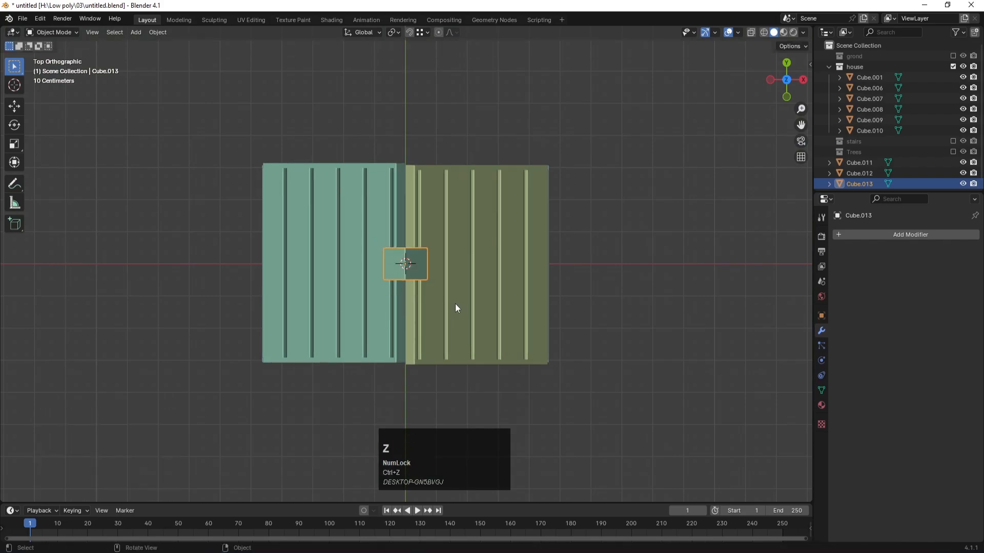
# Scale the cube by about 6.8 along Y so it forms a ridge cap extending slightly past both roof ends.
pyautogui.press('s')
pyautogui.press('y')
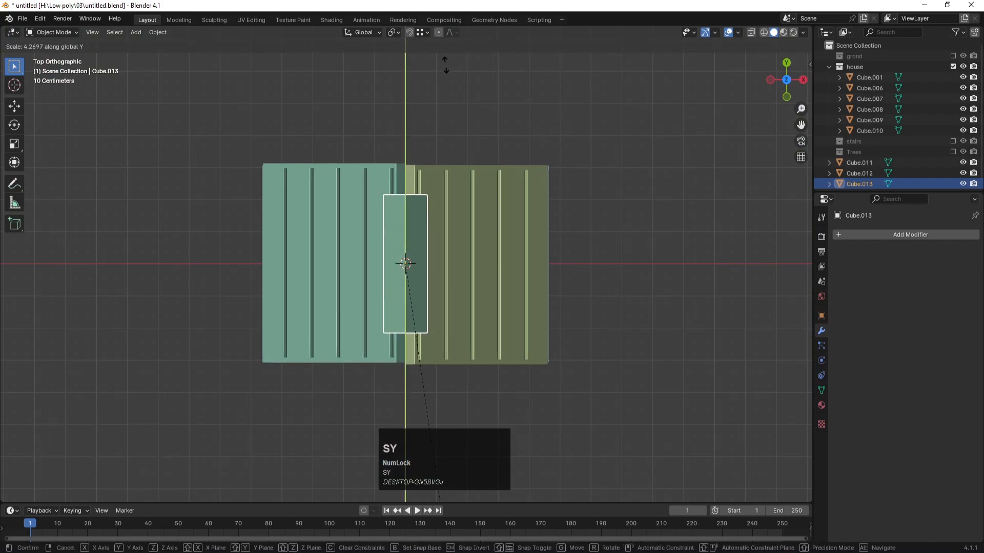
pyautogui.click(439, 221)
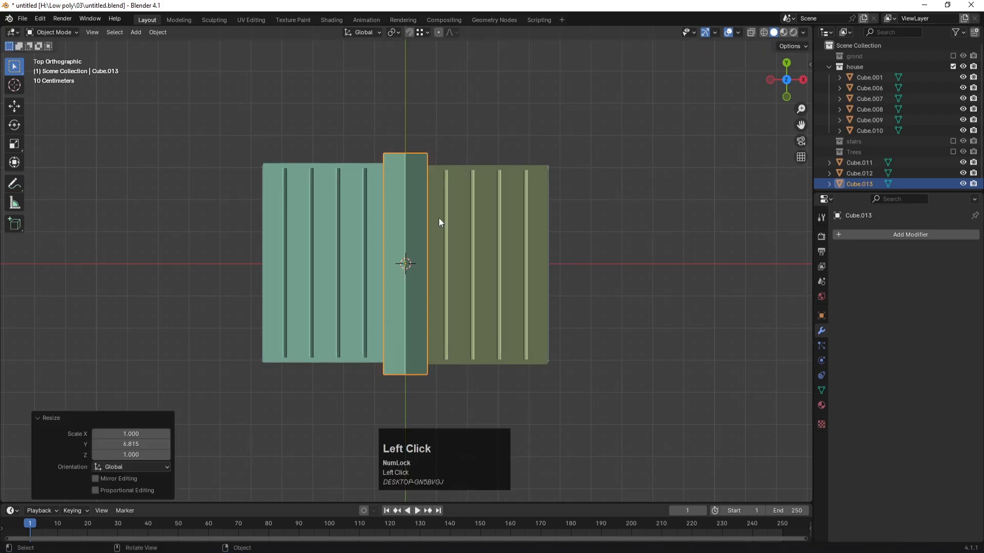
pyautogui.moveTo(516, 298); pyautogui.dragTo(494, 226, button='middle')
pyautogui.click(563, 233)
pyautogui.scroll(-2, 524, 280)
pyautogui.scroll(-2, 524, 279)
pyautogui.click(539, 251)
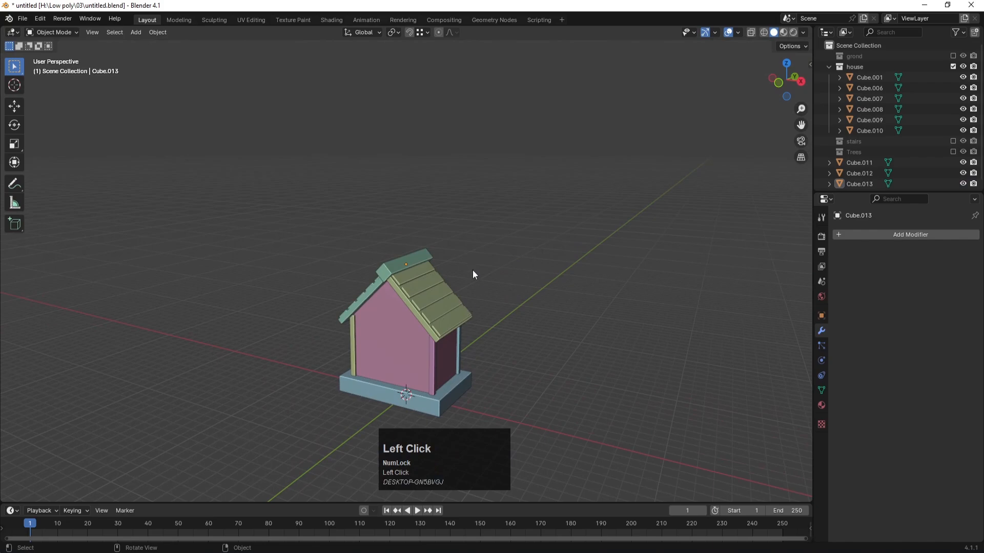
# Move the two roof slabs and the ridge cap into the house collection.
pyautogui.keyDown('shift'); pyautogui.click(852, 164); pyautogui.keyUp('shift')
pyautogui.keyDown('shift'); pyautogui.click(853, 181); pyautogui.keyUp('shift')
pyautogui.moveTo(856, 164); pyautogui.dragTo(859, 68)
pyautogui.click(588, 167)
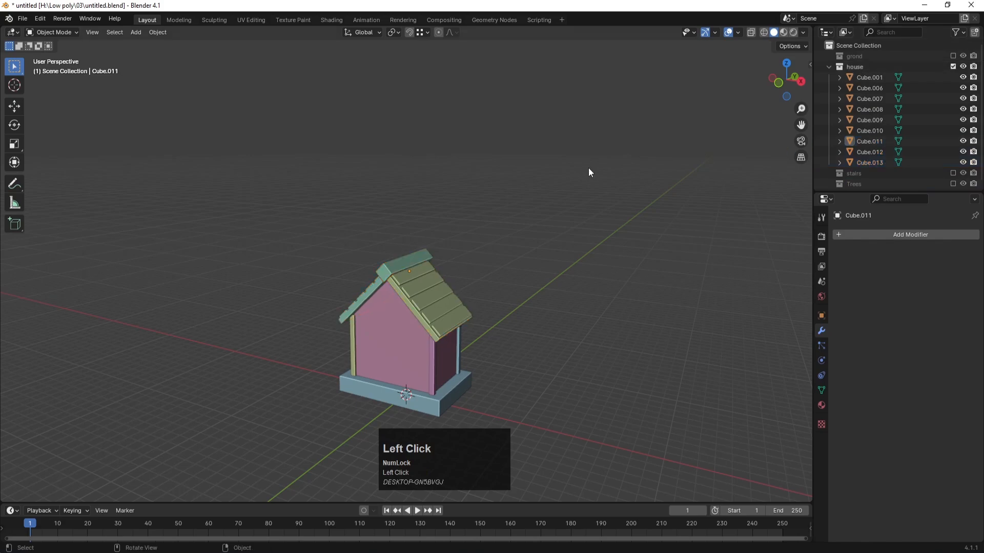
# Collapse the house collection and re-enable the grond, stairs and Trees collections.
pyautogui.click(829, 67)
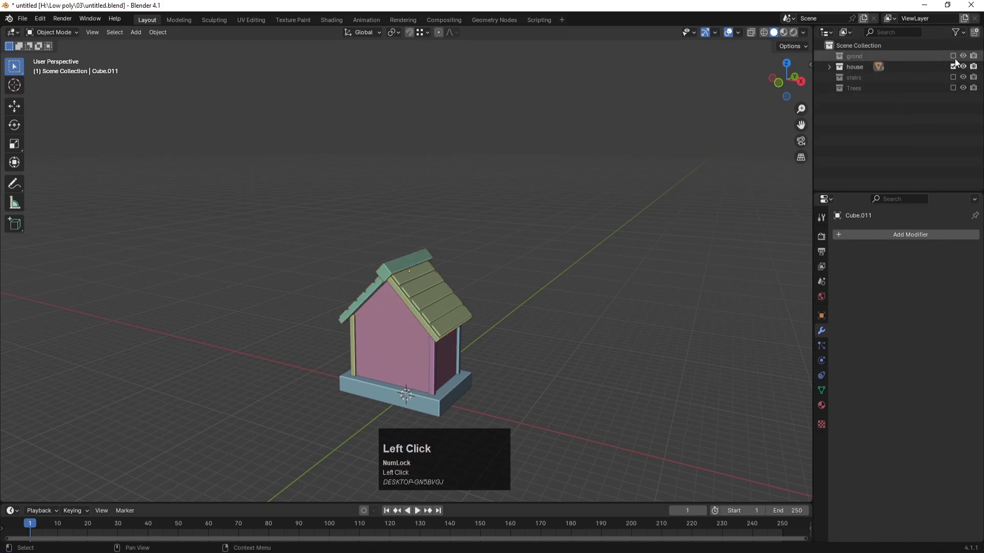
pyautogui.moveTo(955, 59); pyautogui.dragTo(953, 90)
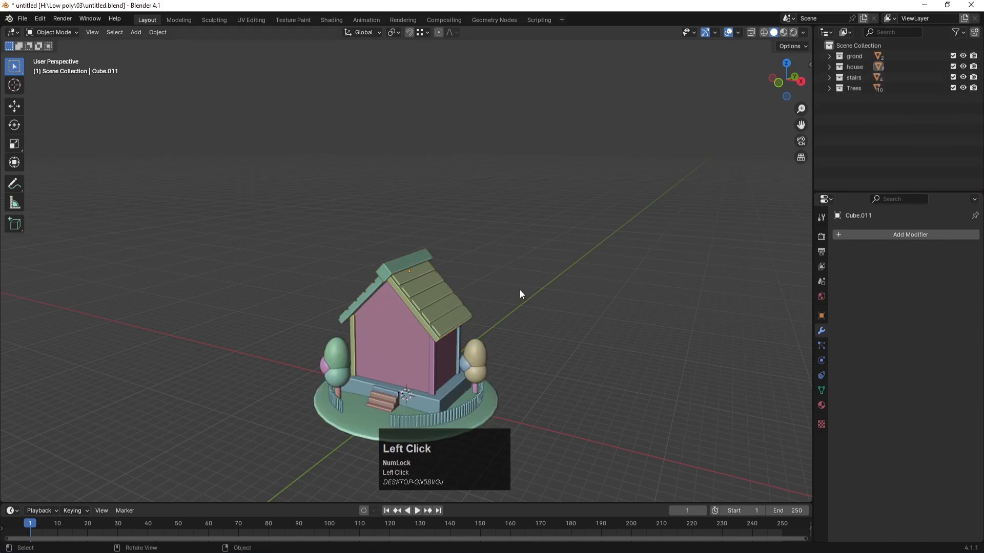
# Save the house scene file.
pyautogui.moveTo(517, 297); pyautogui.dragTo(512, 204, button='middle')
pyautogui.scroll(4, 457, 275)
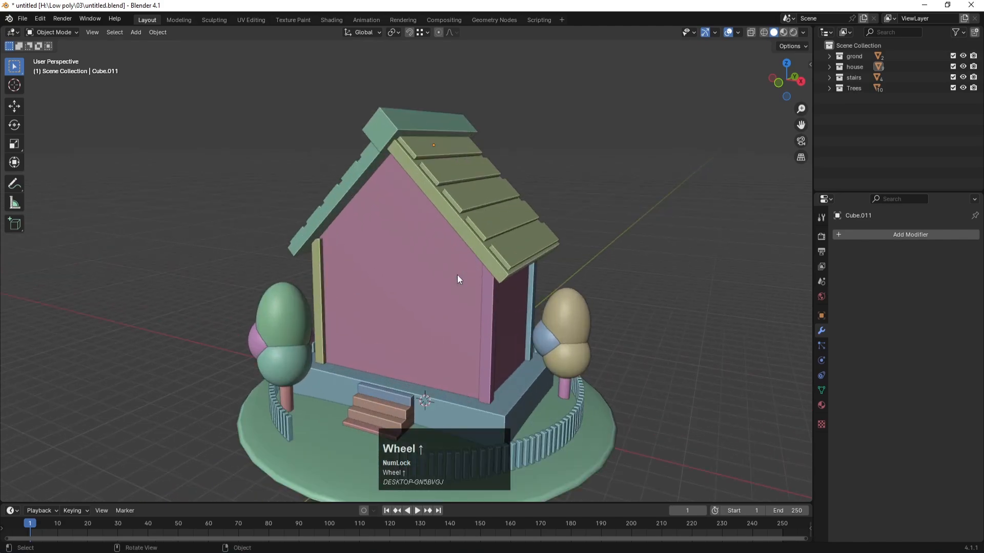
pyautogui.hotkey('ctrl', 's')
pyautogui.moveTo(607, 167)
pyautogui.mouseDown(button='middle')
pyautogui.moveTo(592, 170)
pyautogui.moveTo(601, 175)
pyautogui.mouseUp(button='middle')
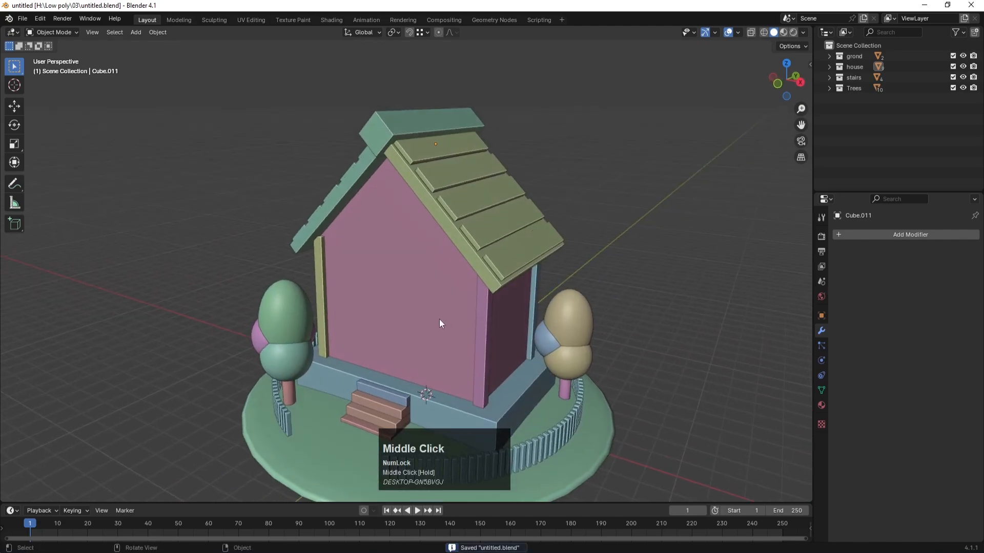
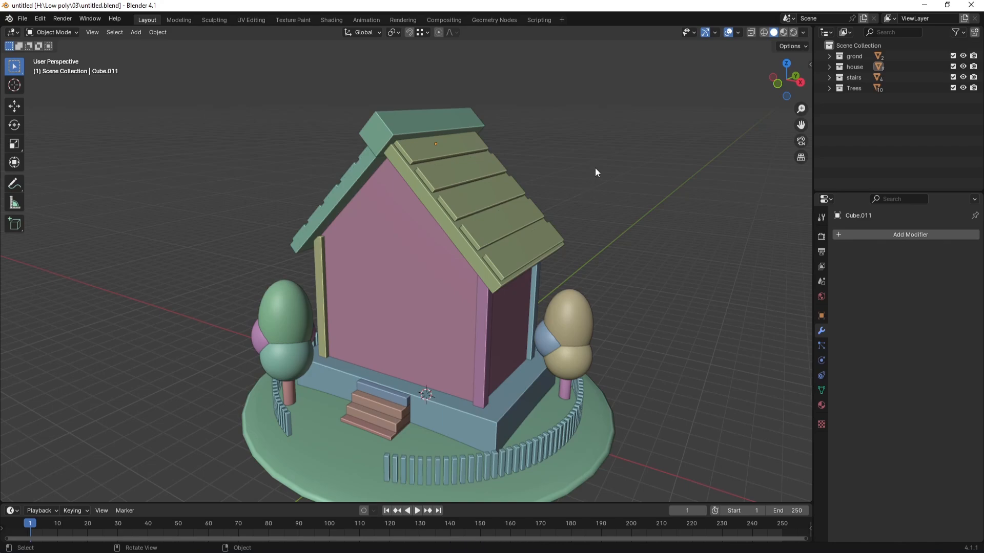
pyautogui.click(651, 211)
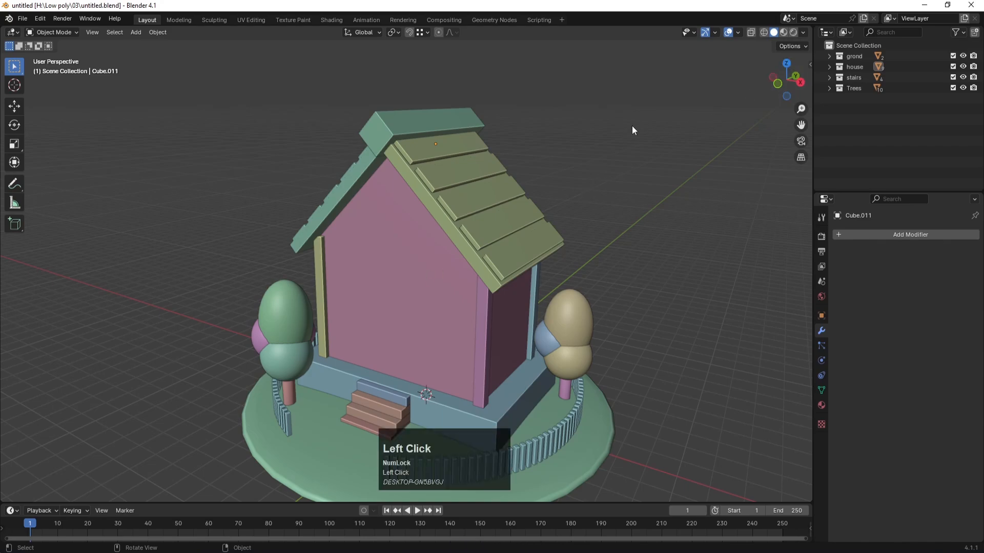
# Exclude the grond, house, stairs and Trees collections from the view layer.
pyautogui.rightClick(858, 137)
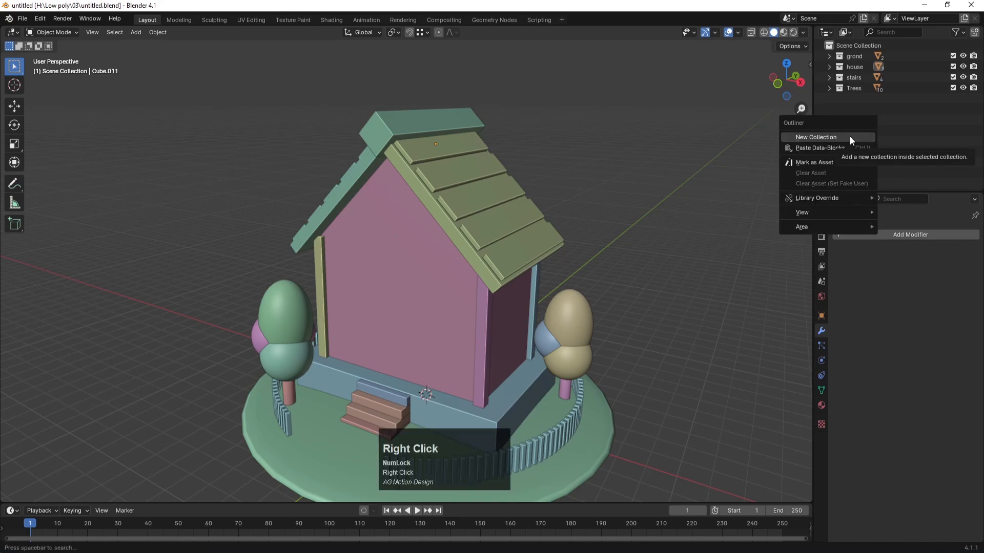
pyautogui.click(583, 152)
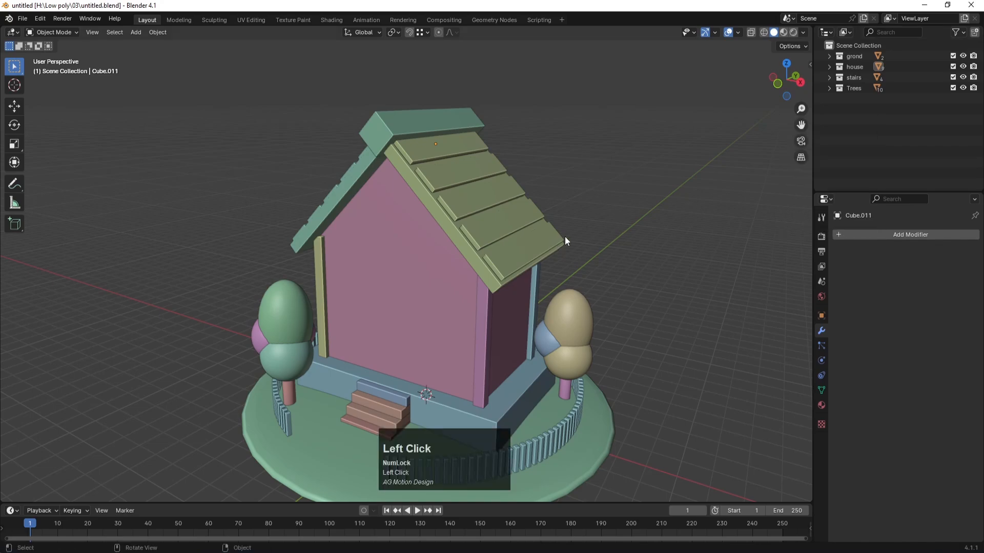
pyautogui.moveTo(953, 88); pyautogui.dragTo(953, 56)
# Add a 2 m cube mesh at the world origin in the emptied scene.
pyautogui.scroll(-2, 515, 324)
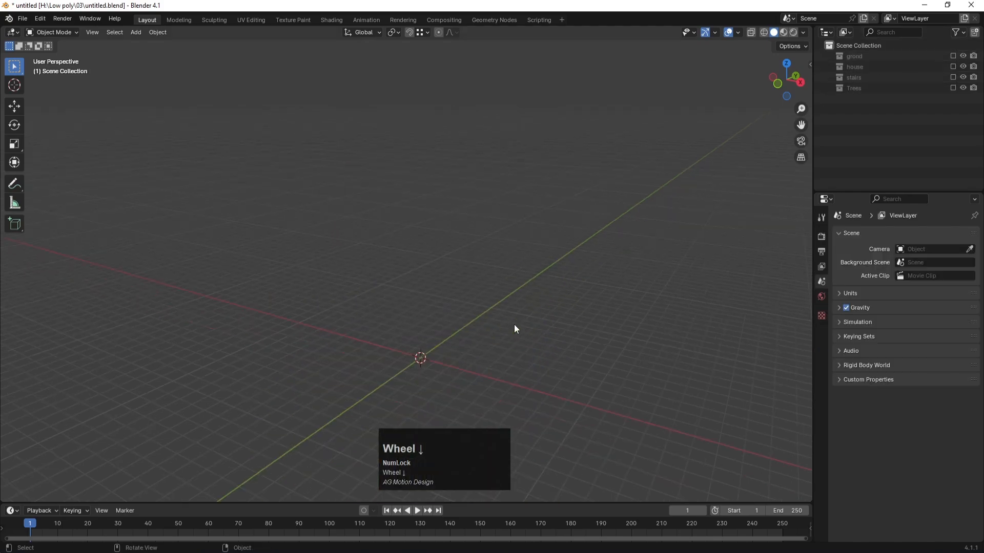
pyautogui.scroll(1, 464, 340)
pyautogui.keyDown('shift'); pyautogui.moveTo(468, 271); pyautogui.dragTo(466, 215, button='middle'); pyautogui.keyUp('shift')
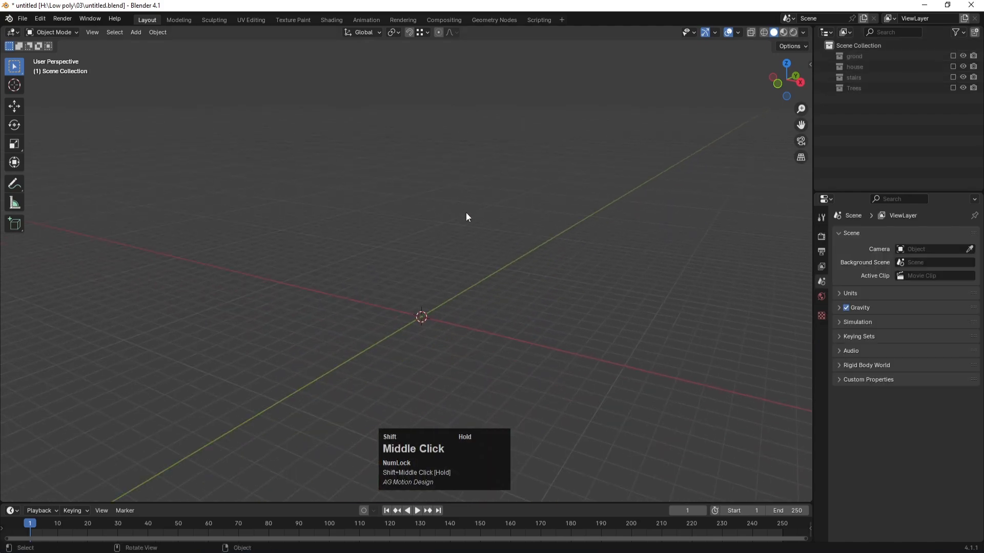
pyautogui.hotkey('shift', 'a')
pyautogui.moveTo(454, 305)
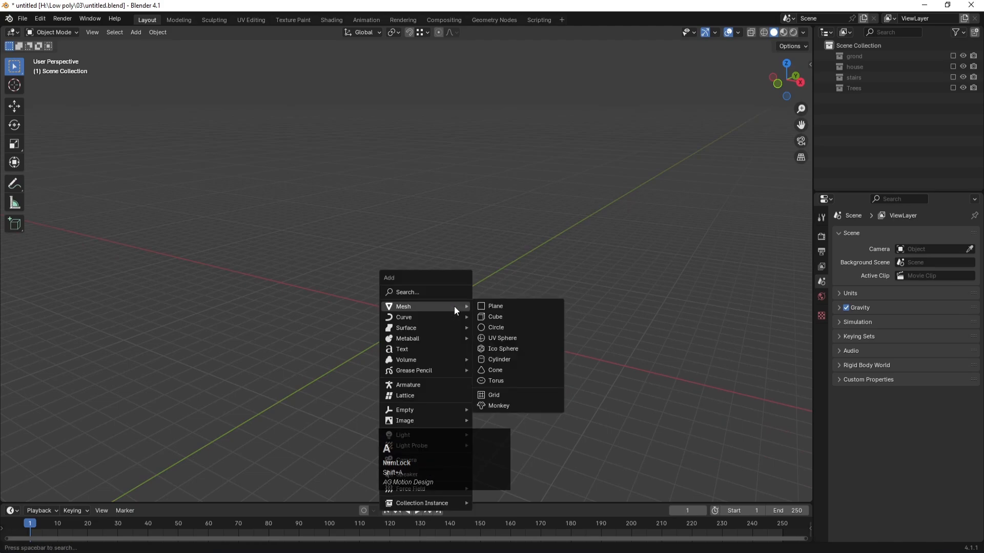
pyautogui.click(489, 317)
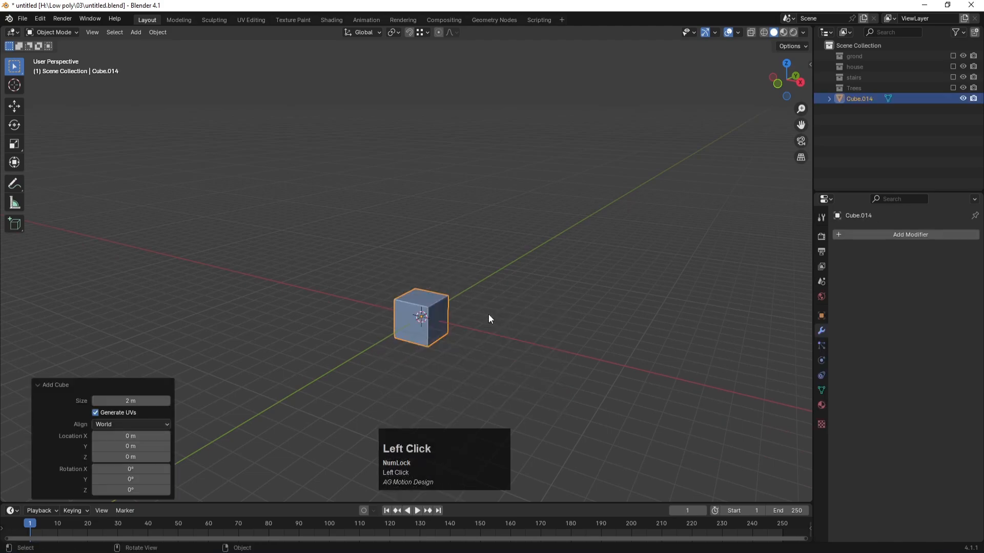
pyautogui.press('s')
pyautogui.press('x')
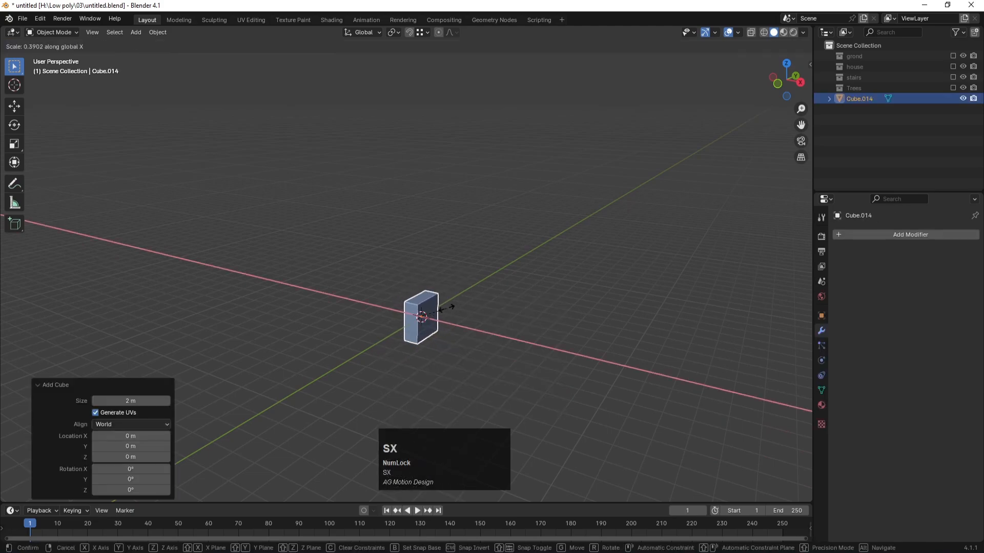
pyautogui.click(442, 308)
pyautogui.hotkey('ctrl', 'z')
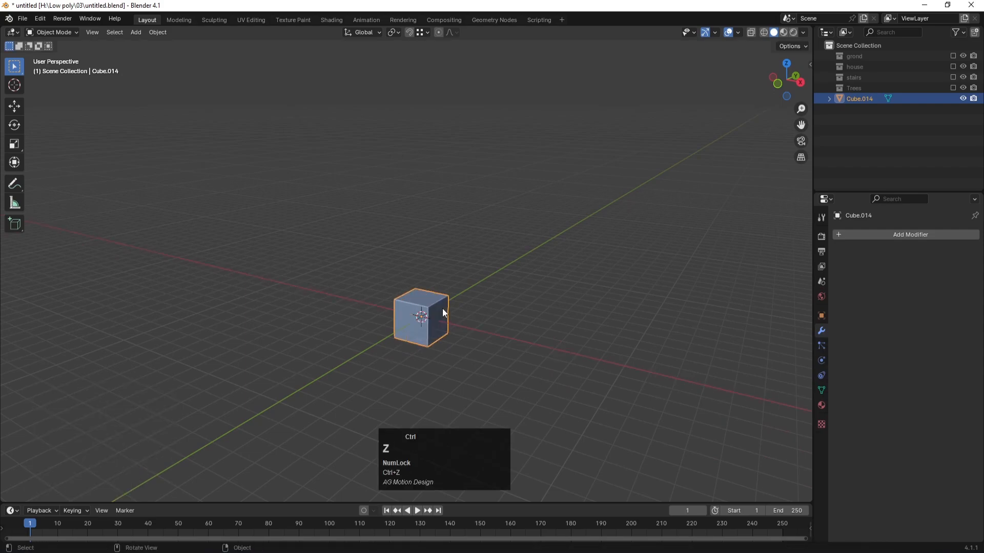
# Scale the cube by about 2.2 along Z, 1.54 along X and 0.27 along Y to form an upright door slab.
pyautogui.press('s')
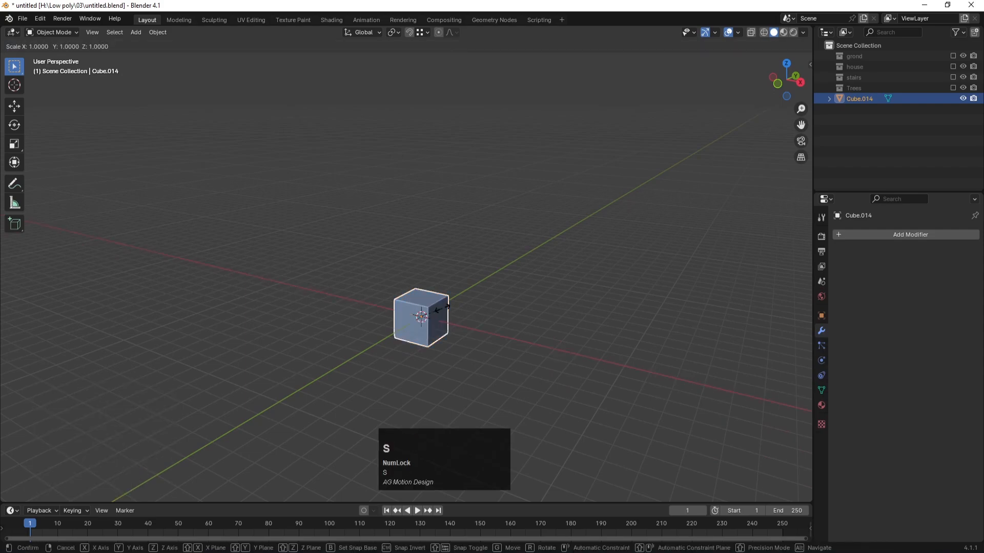
pyautogui.press('z')
pyautogui.click(469, 322)
pyautogui.press('s')
pyautogui.press('x')
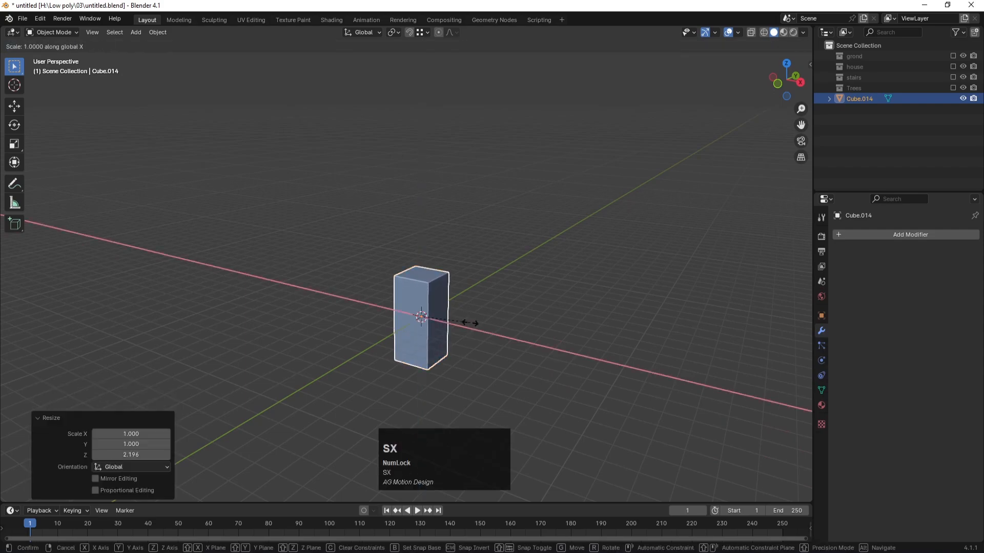
pyautogui.click(495, 336)
pyautogui.press('s')
pyautogui.press('y')
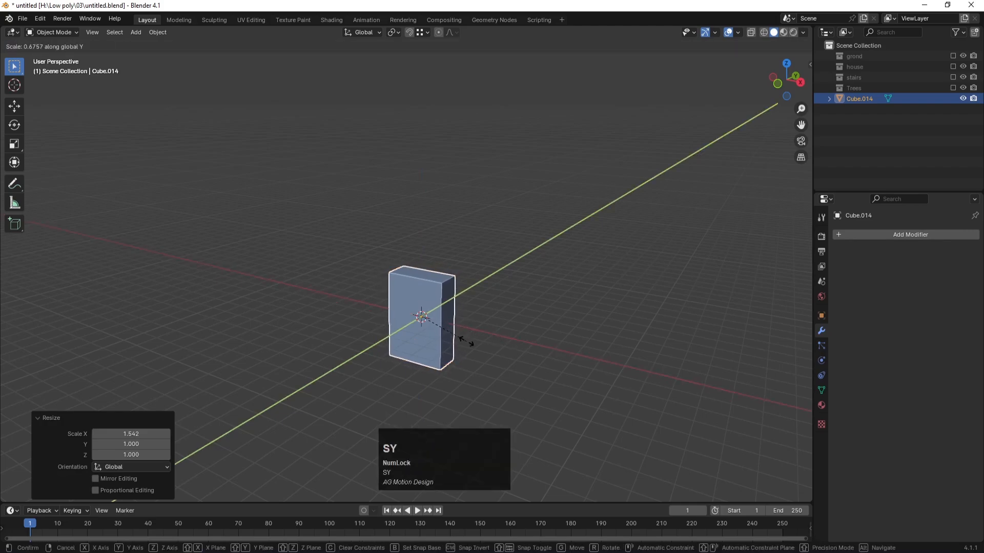
pyautogui.click(430, 338)
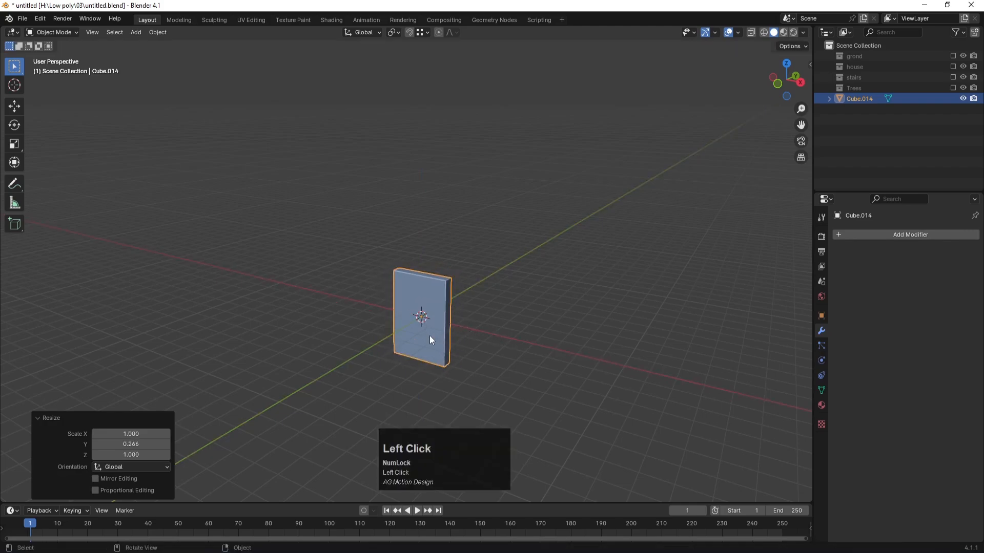
# Inset the slab's large front face by about 0.09 m to outline a door frame.
pyautogui.scroll(2, 446, 343)
pyautogui.keyDown('shift'); pyautogui.scroll(3, 522, 246); pyautogui.keyUp('shift')
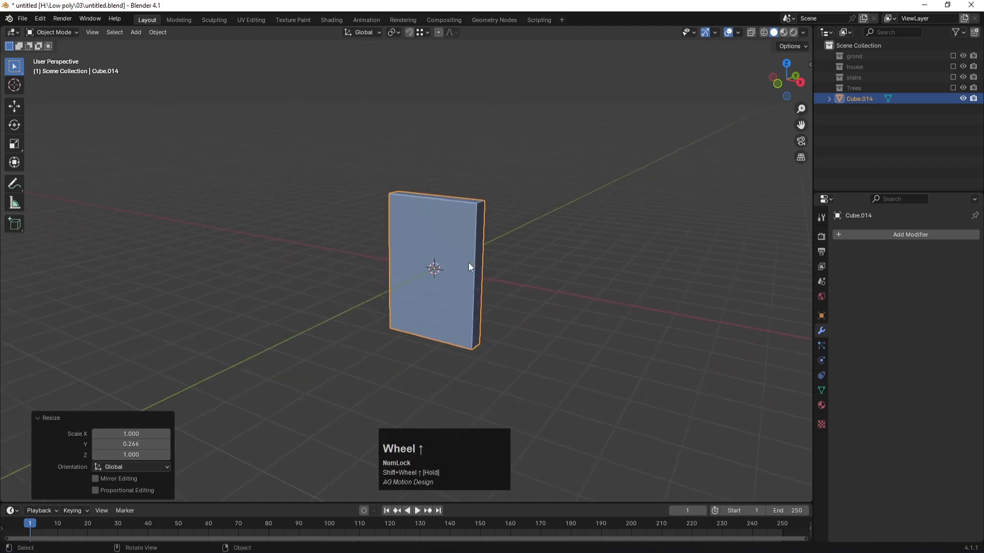
pyautogui.scroll(2, 558, 246)
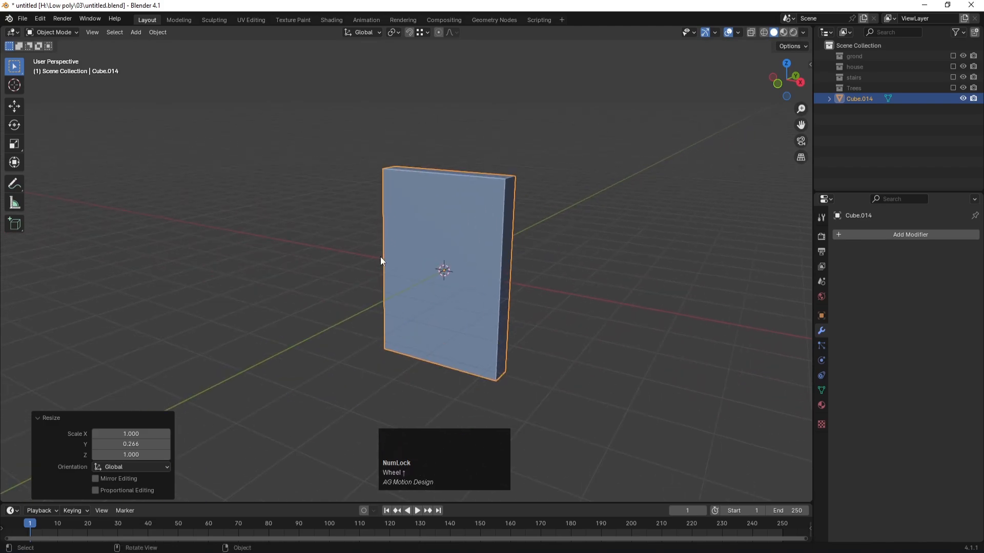
pyautogui.press('Tab')
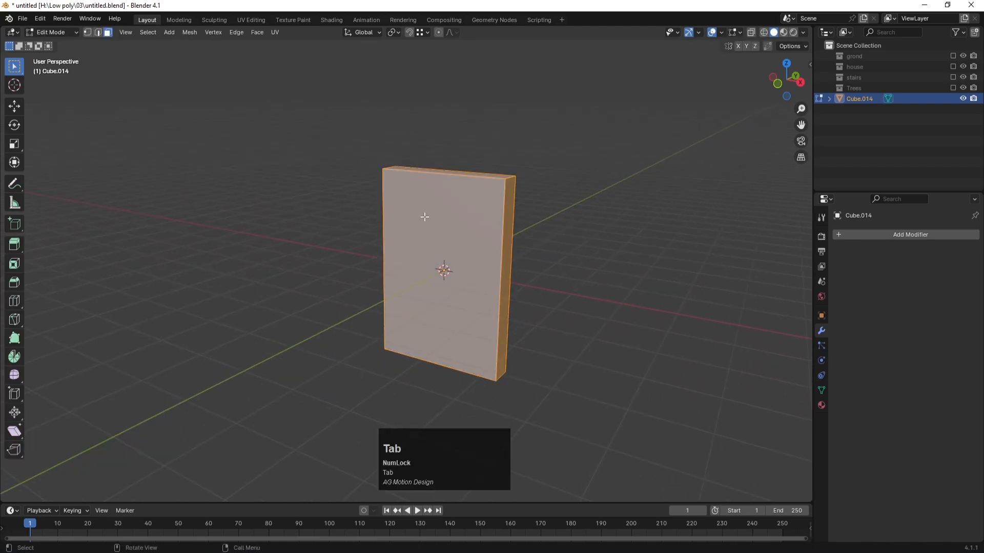
pyautogui.click(429, 233)
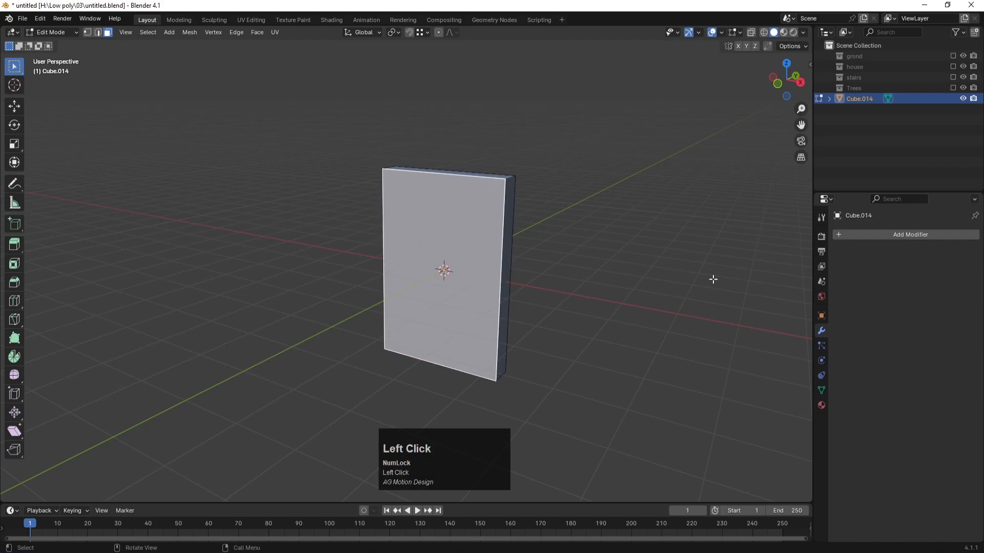
pyautogui.press('i')
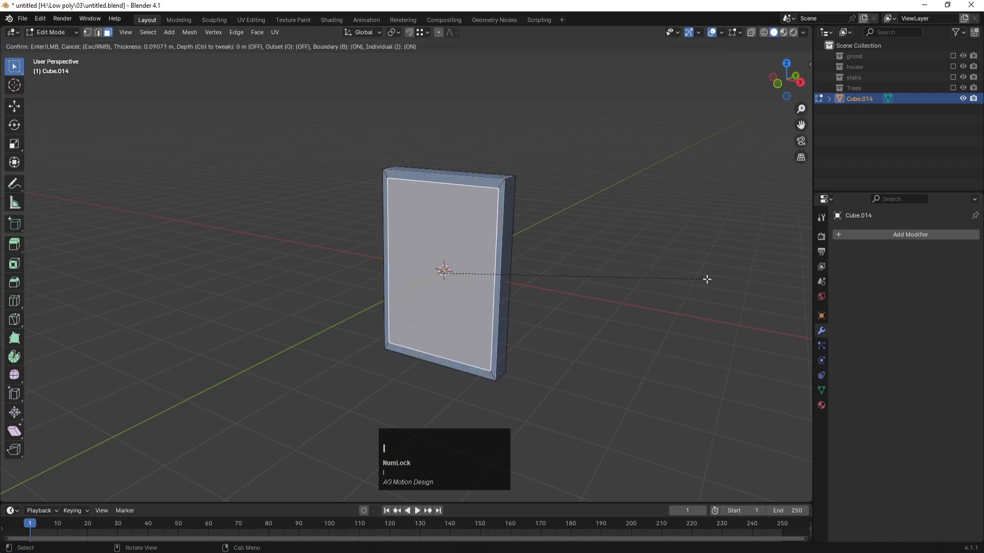
pyautogui.click(707, 280)
# Extrude the inset front face about 0.22 m inward to recess the door panel, and return to Object Mode.
pyautogui.press('e')
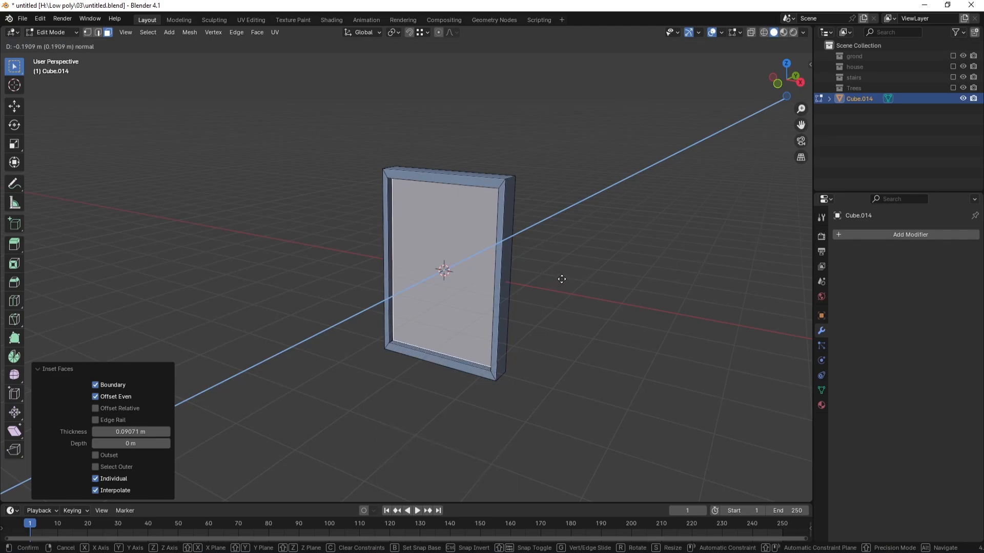
pyautogui.click(562, 279)
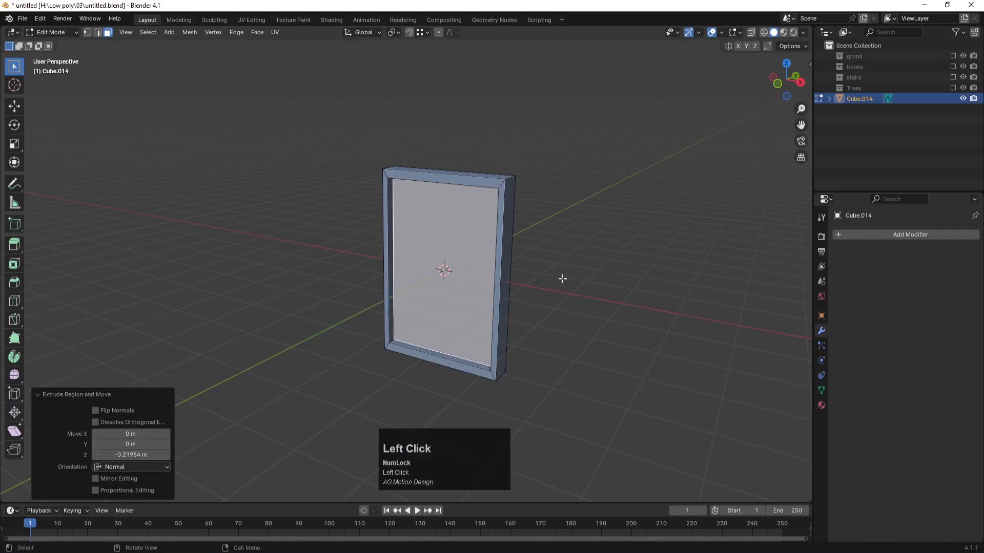
pyautogui.press('Tab')
pyautogui.click(521, 300)
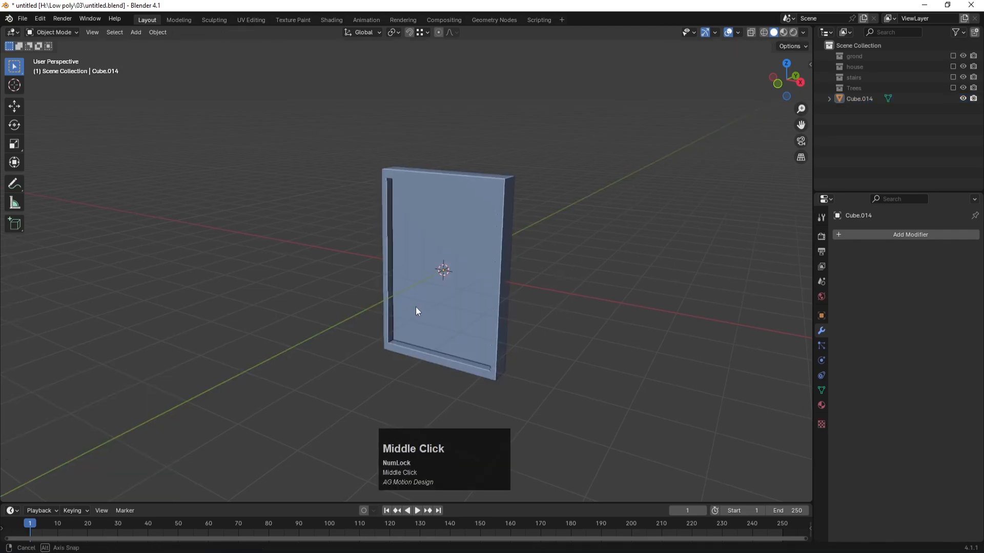
# Cut four evenly spaced vertical edge loops through the door, leaving them unslid.
pyautogui.moveTo(416, 306); pyautogui.dragTo(444, 321, button='middle')
pyautogui.click(428, 299)
pyautogui.scroll(1, 361, 236)
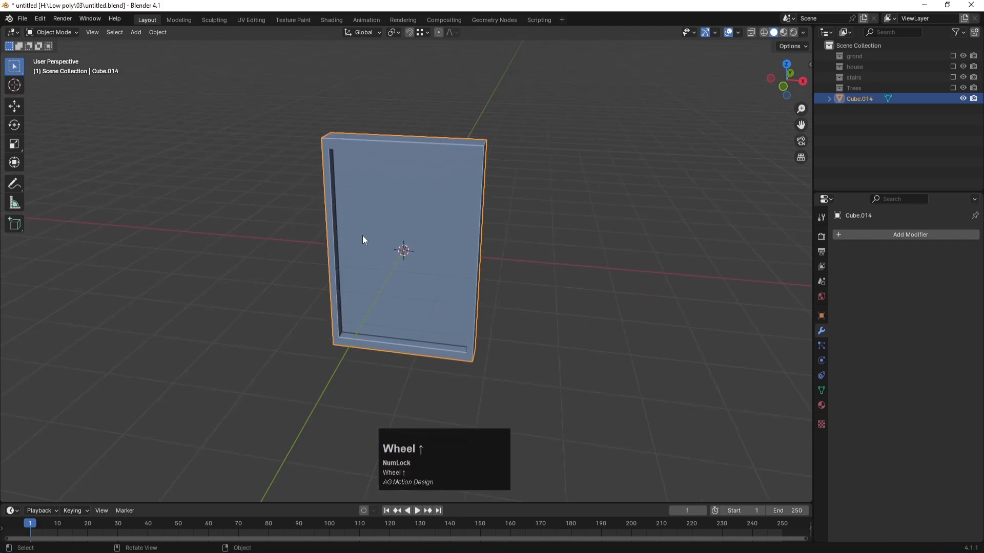
pyautogui.press('Tab')
pyautogui.moveTo(393, 315); pyautogui.dragTo(367, 246, button='middle')
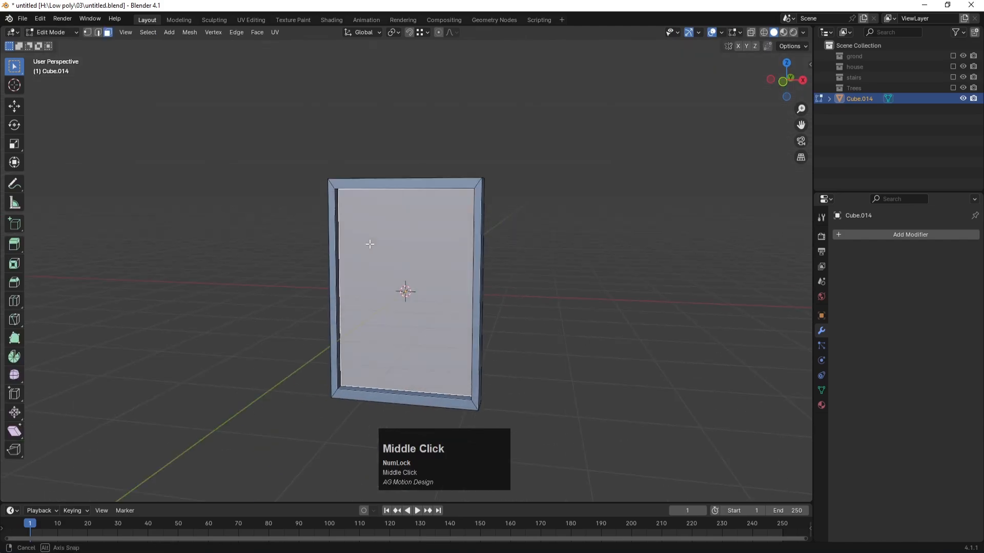
pyautogui.hotkey('ctrl', 'r')
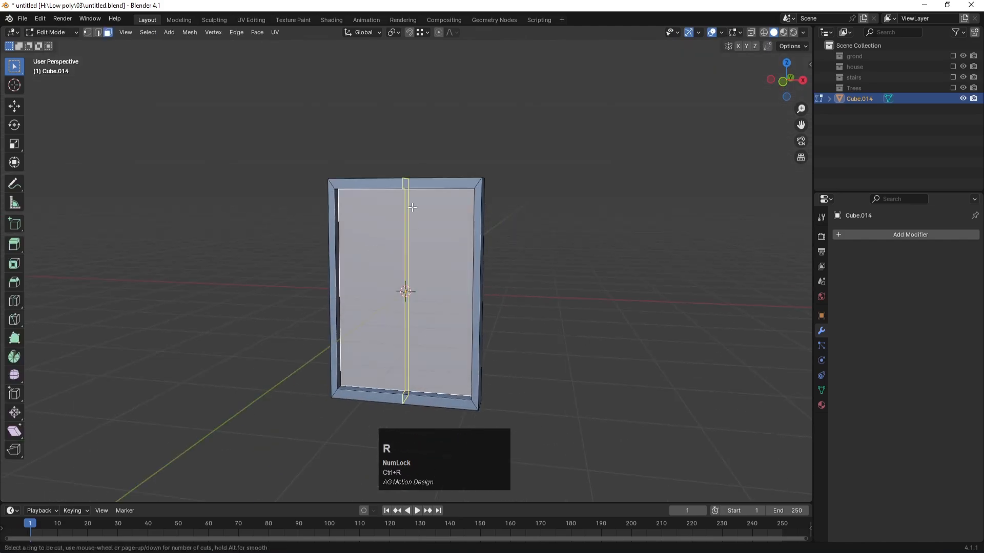
pyautogui.scroll(3, 407, 189)
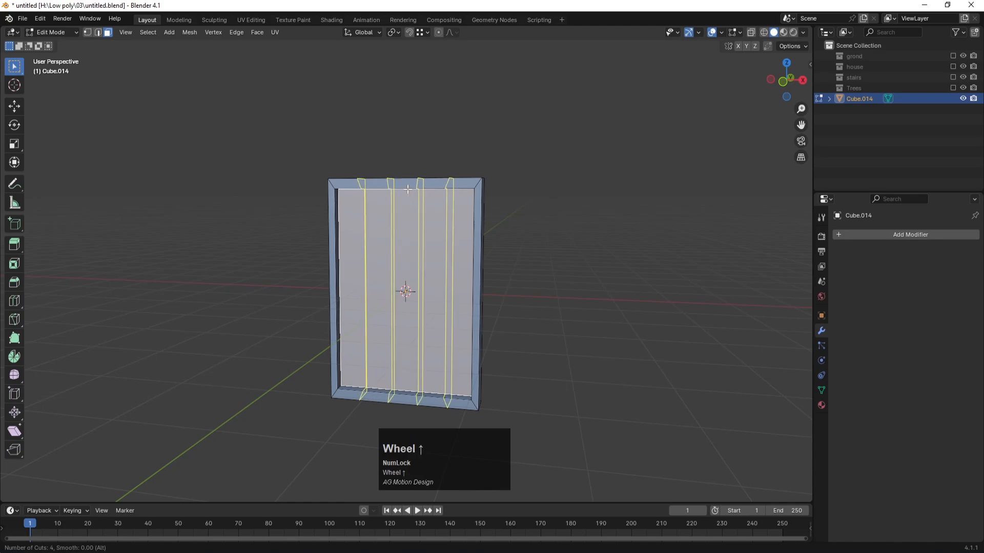
pyautogui.click(407, 189)
pyautogui.click(407, 189)
# Inset the five recessed panel faces individually by about 0.033 m.
pyautogui.moveTo(361, 236); pyautogui.dragTo(376, 248, button='middle')
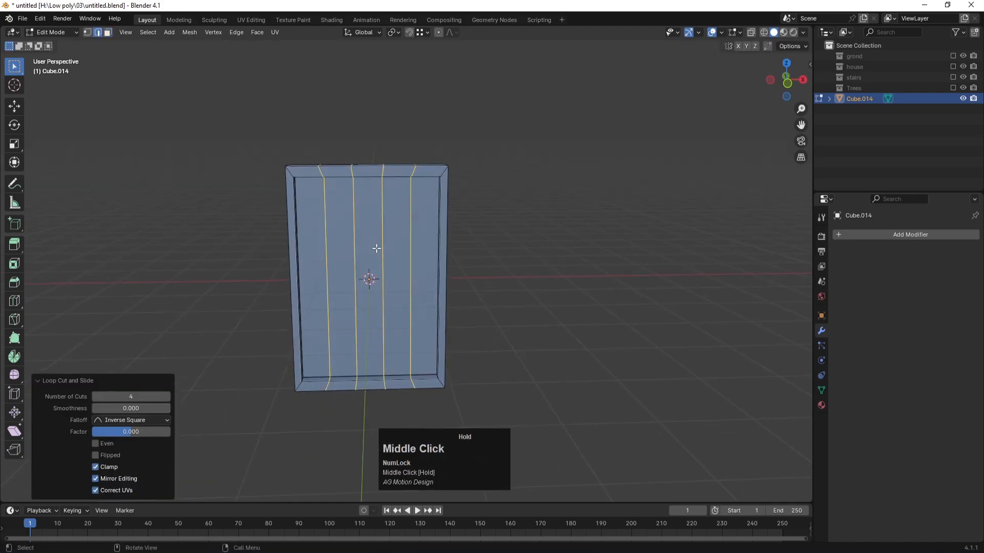
pyautogui.press('3')
pyautogui.click(318, 220)
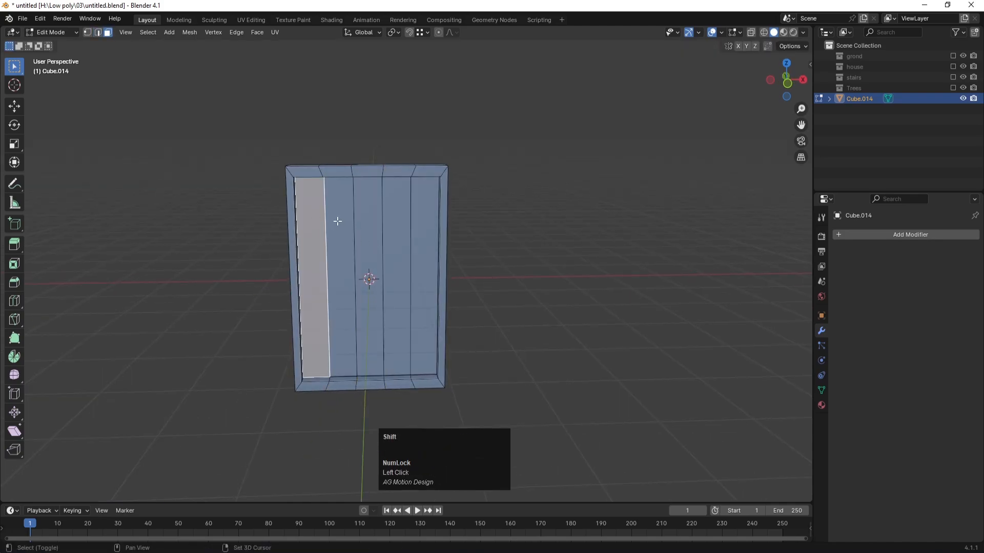
pyautogui.keyDown('shift'); pyautogui.click(336, 219); pyautogui.keyUp('shift')
pyautogui.keyDown('shift'); pyautogui.click(363, 211); pyautogui.keyUp('shift')
pyautogui.keyDown('shift'); pyautogui.click(398, 220); pyautogui.keyUp('shift')
pyautogui.keyDown('shift'); pyautogui.click(424, 225); pyautogui.keyUp('shift')
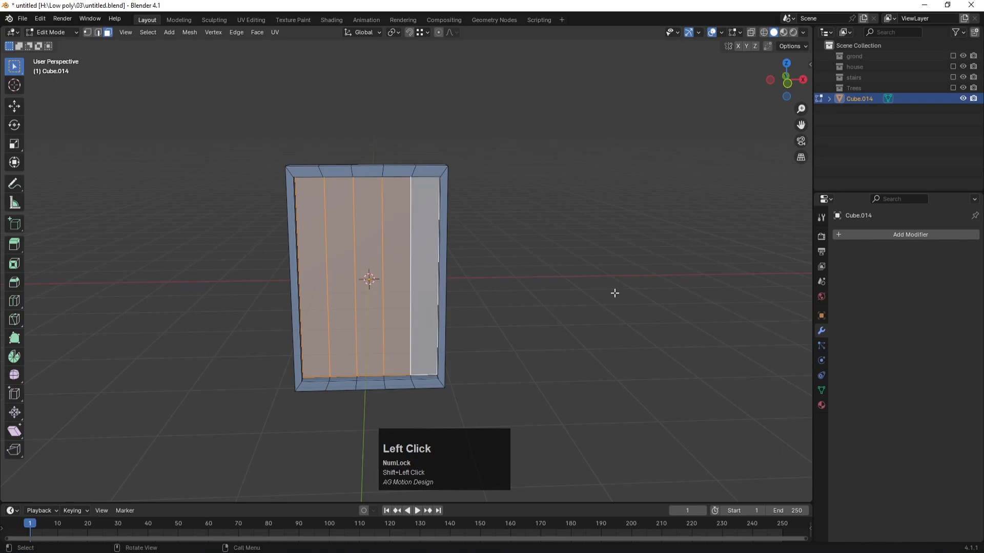
pyautogui.press('i')
pyautogui.press('i')
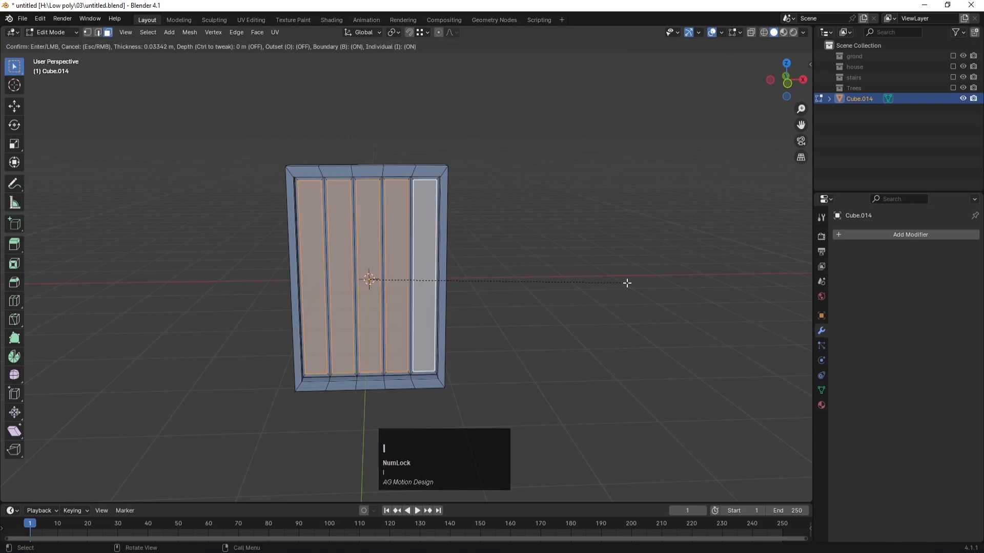
pyautogui.click(627, 282)
# Extrude the five inset faces about 0.09 m outward as raised planks, return to Object Mode and deselect the door.
pyautogui.press('e')
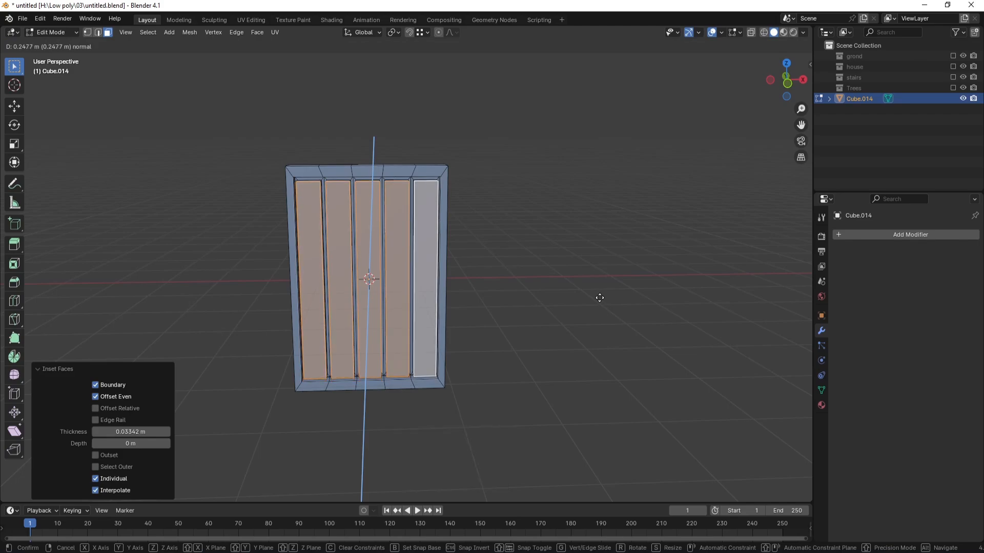
pyautogui.click(595, 292)
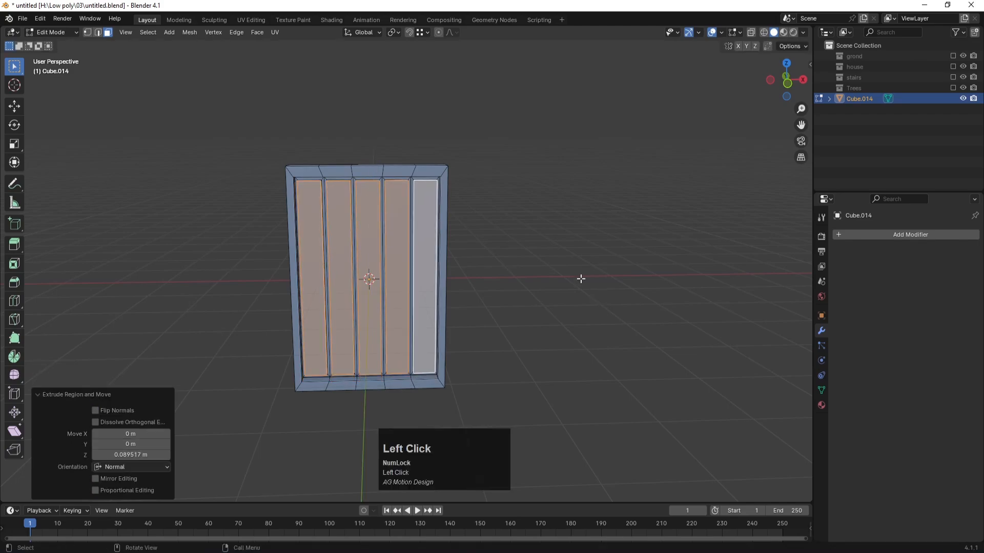
pyautogui.moveTo(529, 247); pyautogui.dragTo(522, 278, button='middle')
pyautogui.press('Tab')
pyautogui.click(607, 275)
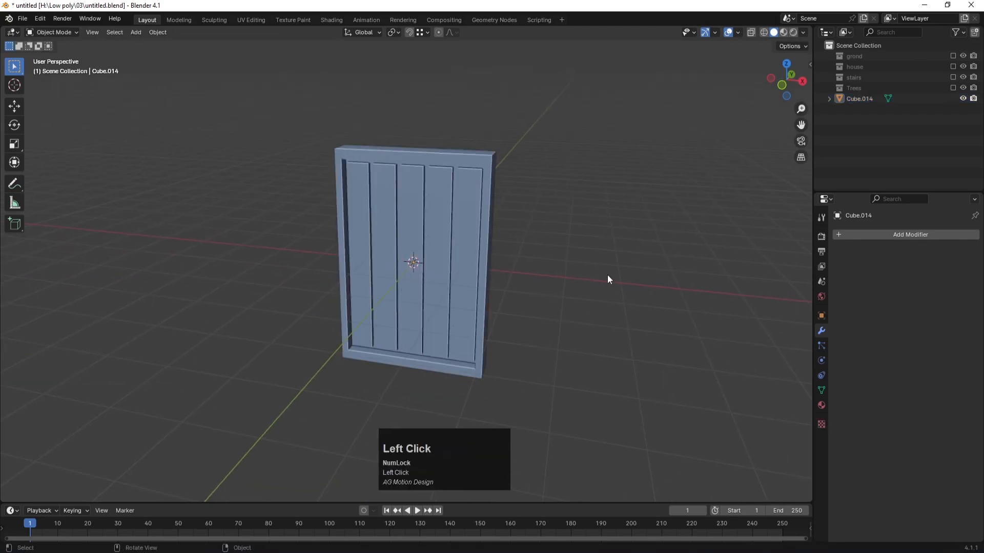
# Add a UV sphere for the doorknob, shade it smooth and scale it uniformly to about 0.22.
pyautogui.moveTo(504, 312)
pyautogui.mouseDown(button='middle')
pyautogui.moveTo(480, 313)
pyautogui.moveTo(520, 303)
pyautogui.mouseUp(button='middle')
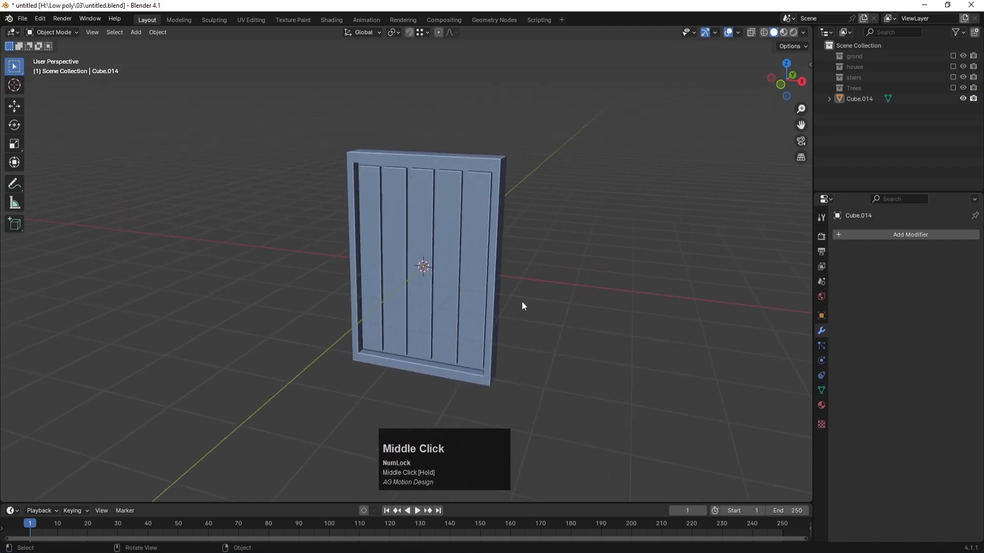
pyautogui.scroll(3, 523, 303)
pyautogui.scroll(-2, 522, 302)
pyautogui.moveTo(539, 242); pyautogui.dragTo(468, 261, button='middle')
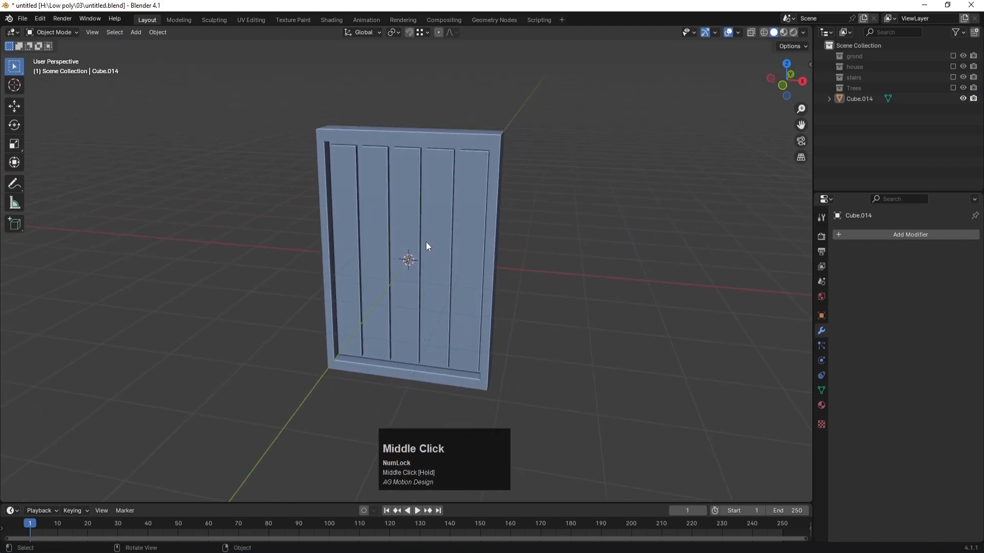
pyautogui.hotkey('shift', 'a')
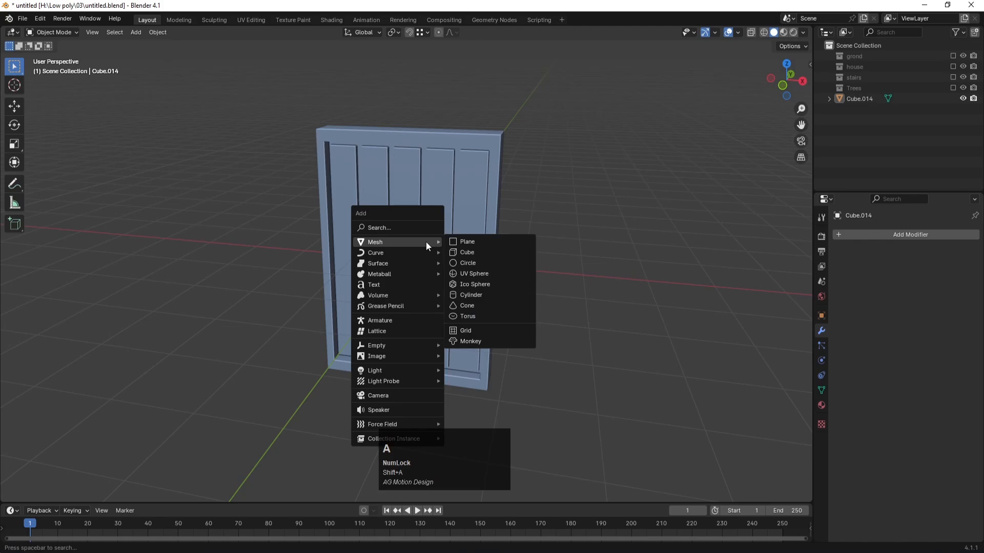
pyautogui.click(479, 272)
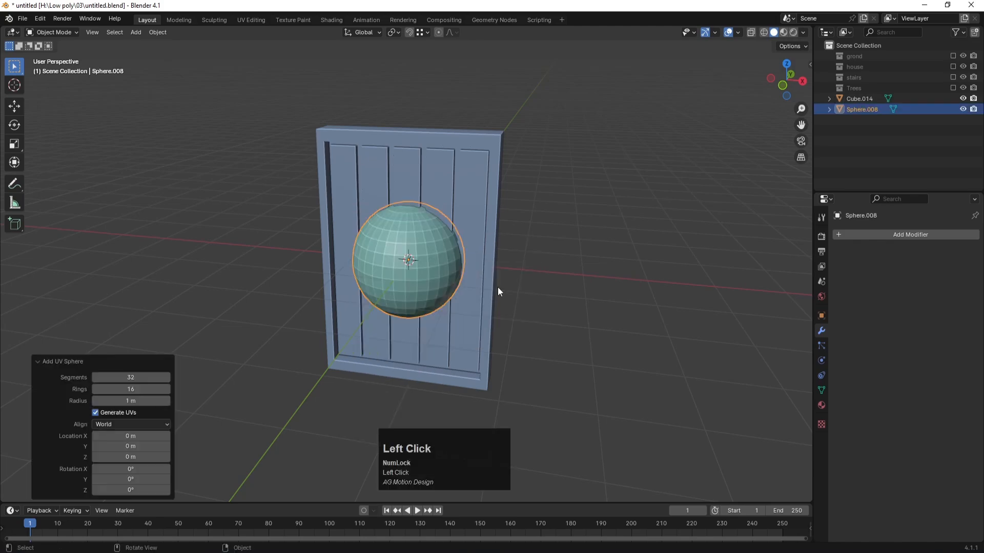
pyautogui.rightClick(458, 257)
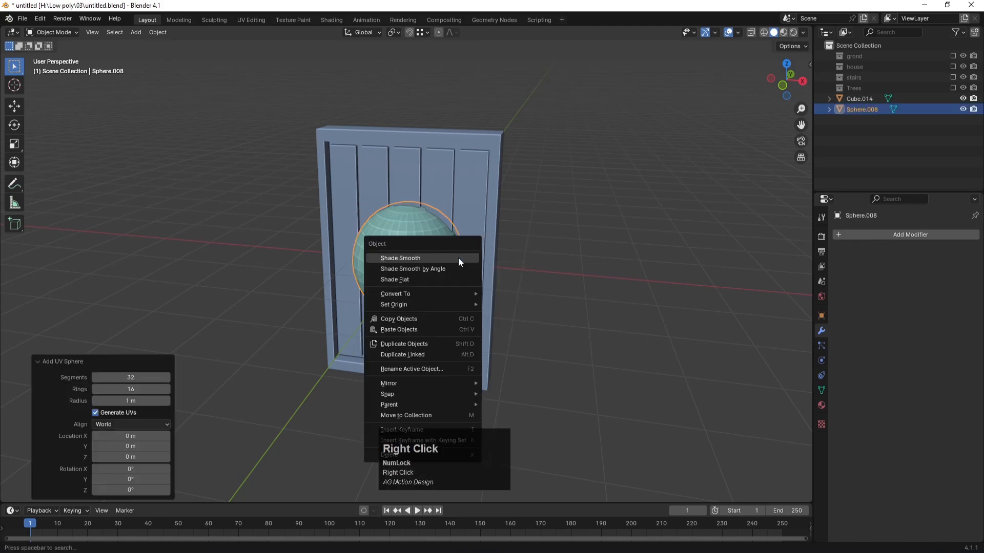
pyautogui.click(429, 257)
pyautogui.press('s')
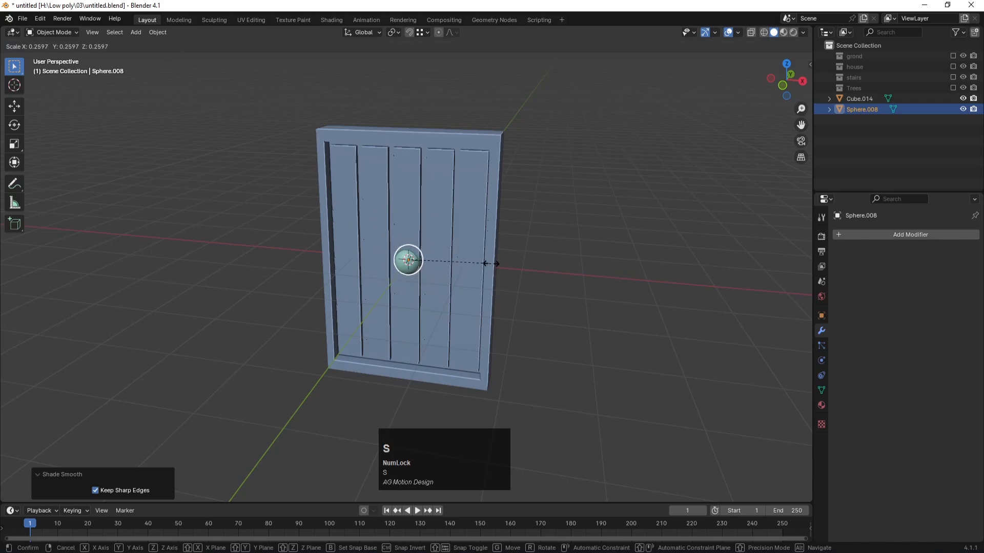
pyautogui.click(479, 257)
# In front view with X-ray enabled, move the sphere about 1.07 m along X towards the door's side edge.
pyautogui.press('KP_1')
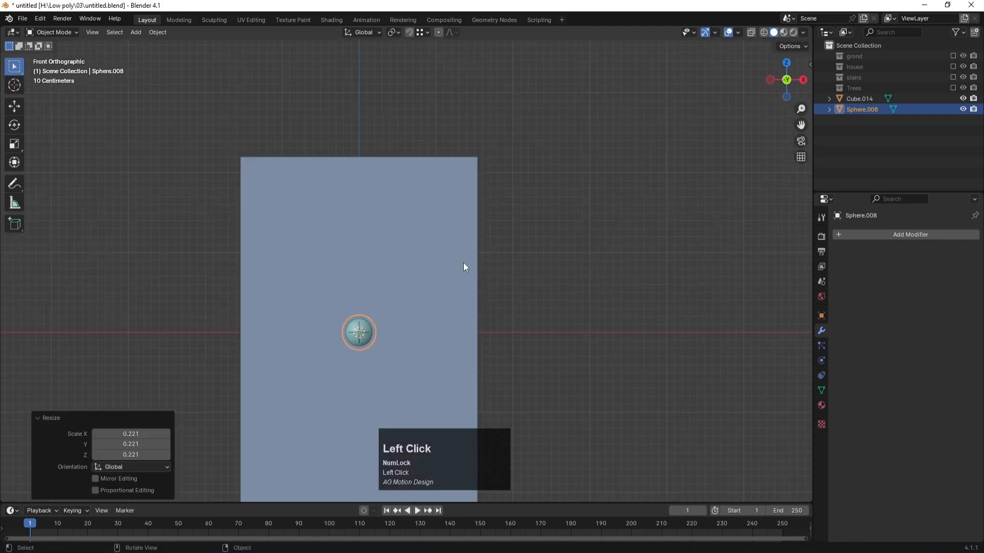
pyautogui.hotkey('alt', 'z')
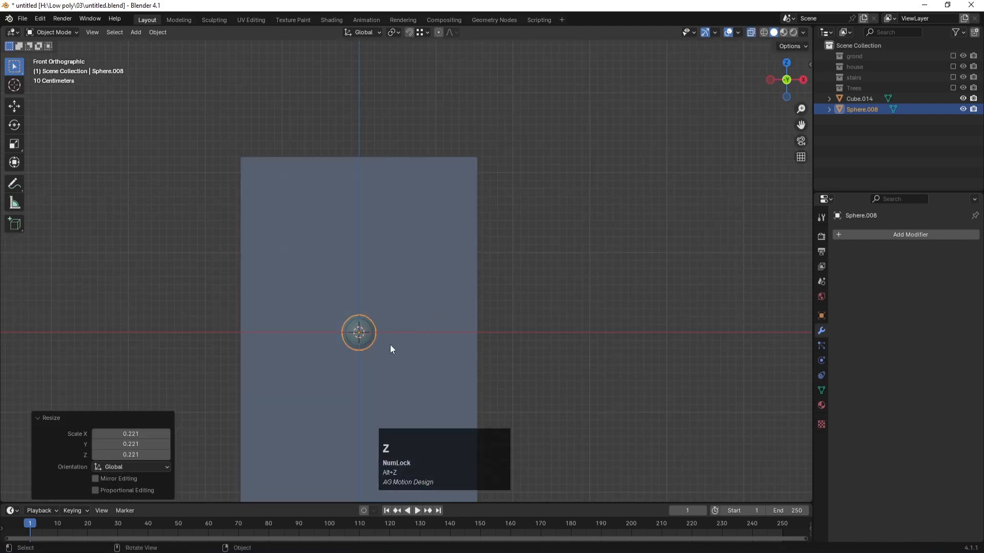
pyautogui.press('g')
pyautogui.press('x')
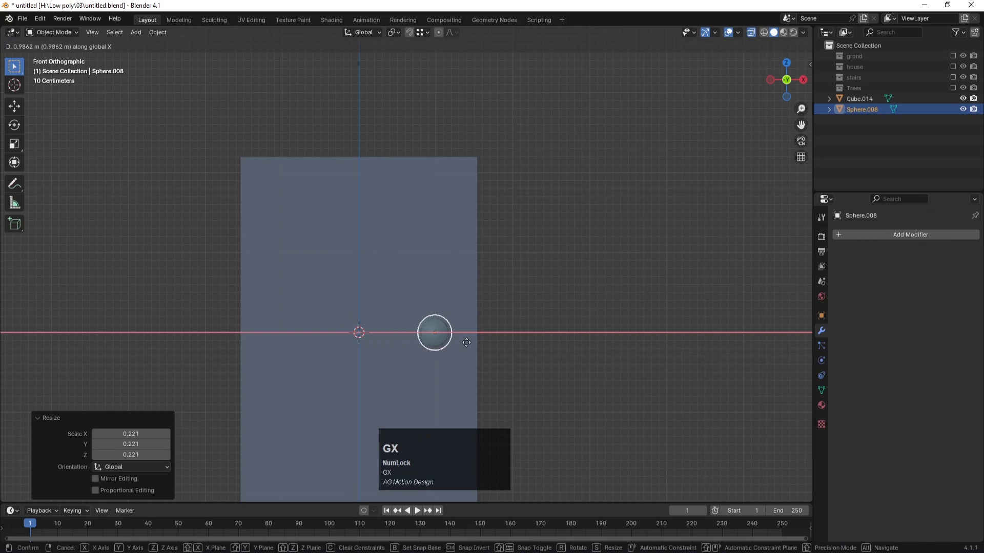
pyautogui.click(472, 343)
# Move the sphere along Y to the planked front face of the door, turn off X-ray and deselect it.
pyautogui.press('KP_3')
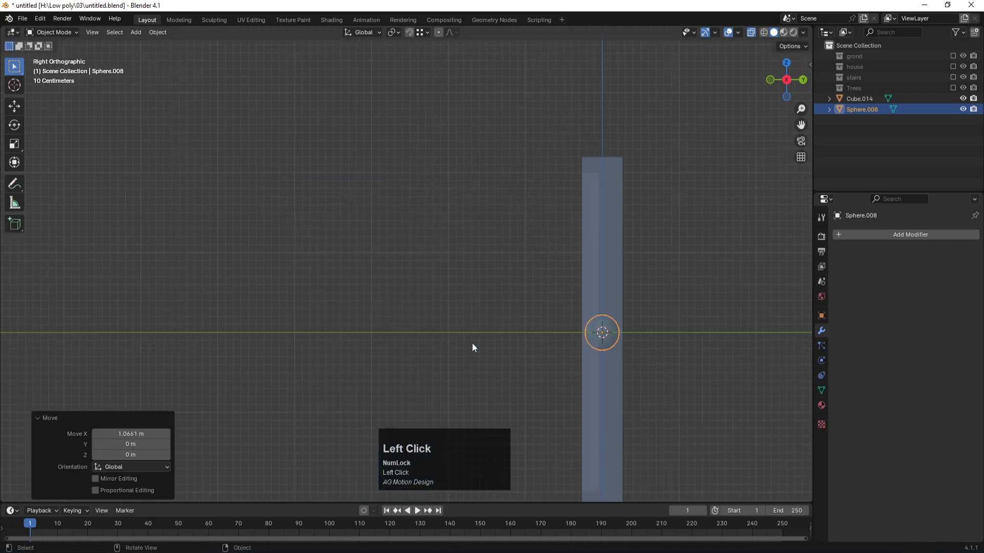
pyautogui.press('g')
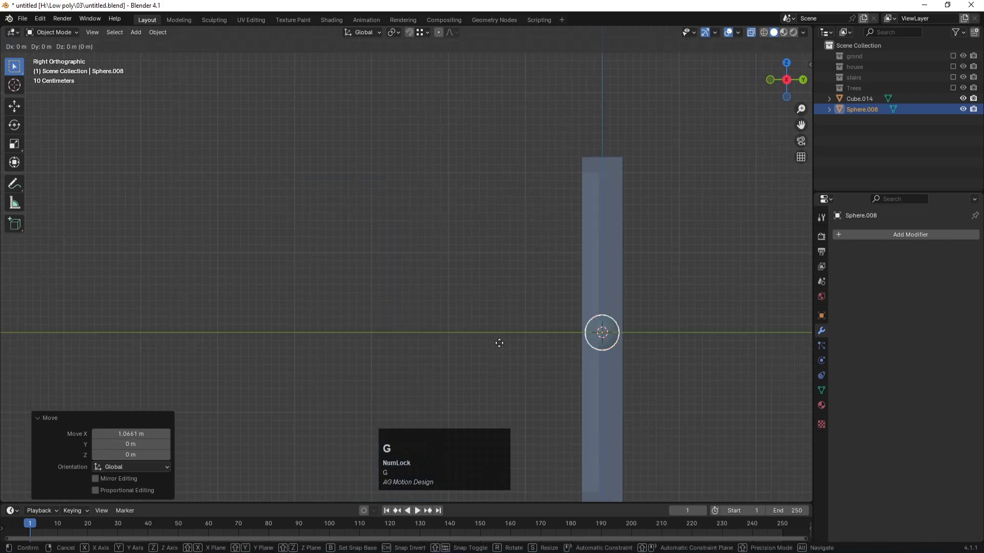
pyautogui.press('y')
pyautogui.click(481, 343)
pyautogui.moveTo(481, 342); pyautogui.dragTo(322, 261, button='middle')
pyautogui.hotkey('alt', 'z')
pyautogui.click(601, 292)
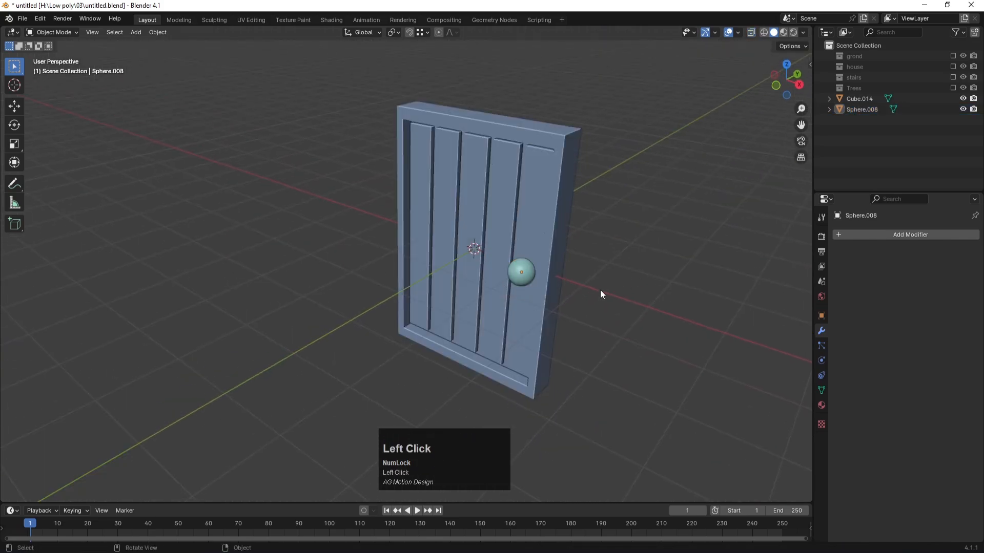
# Scale the knob by about 0.69, move it about 0.09 m along Y into the door, and deselect it.
pyautogui.click(528, 282)
pyautogui.press('s')
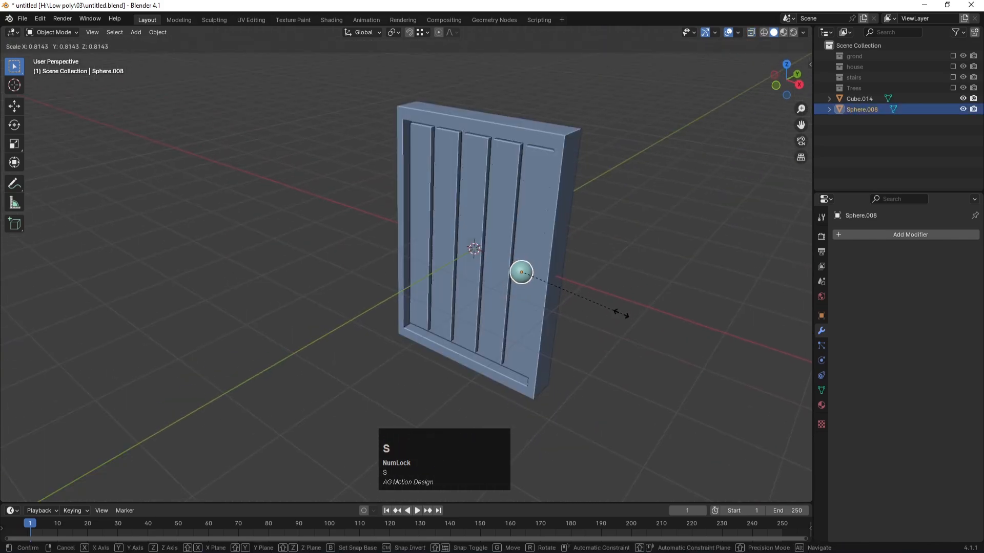
pyautogui.click(606, 308)
pyautogui.press('g')
pyautogui.press('y')
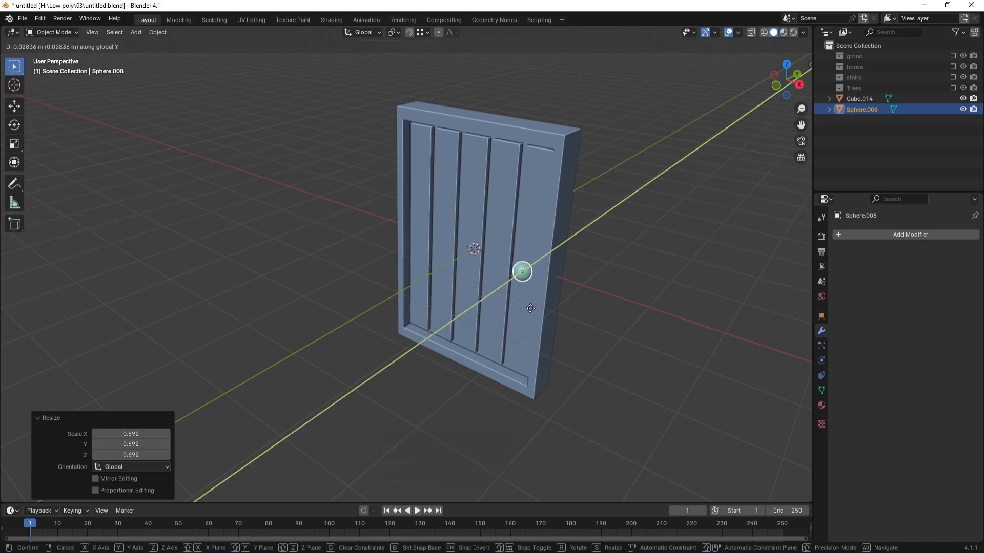
pyautogui.click(533, 308)
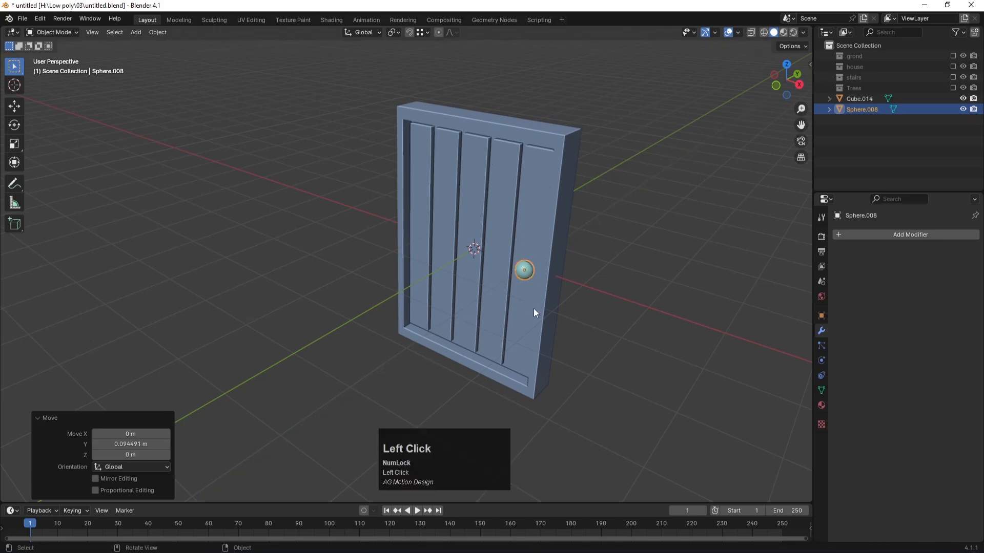
pyautogui.scroll(-5, 564, 285)
pyautogui.click(574, 266)
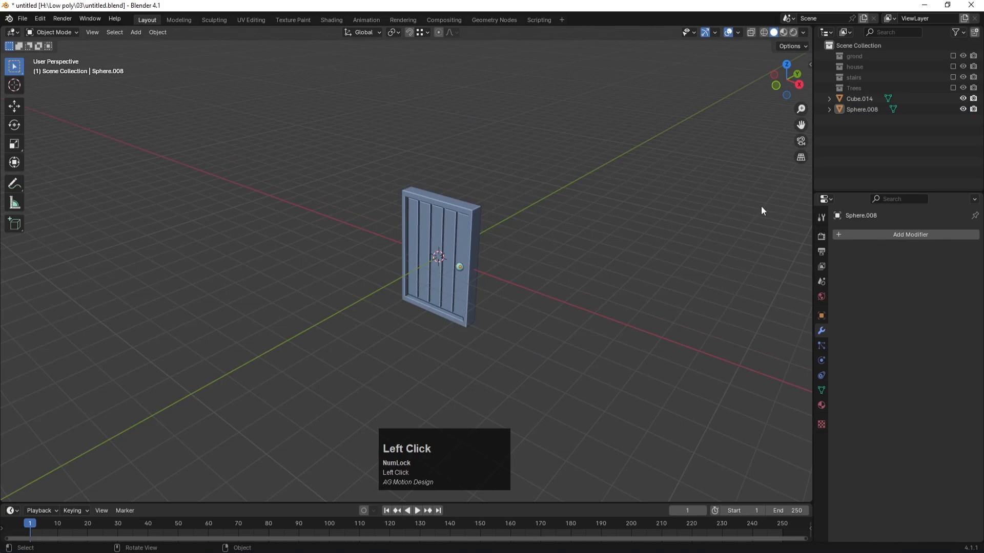
# Re-enable the house collection and scale the door and knob together by about 0.70.
pyautogui.click(953, 67)
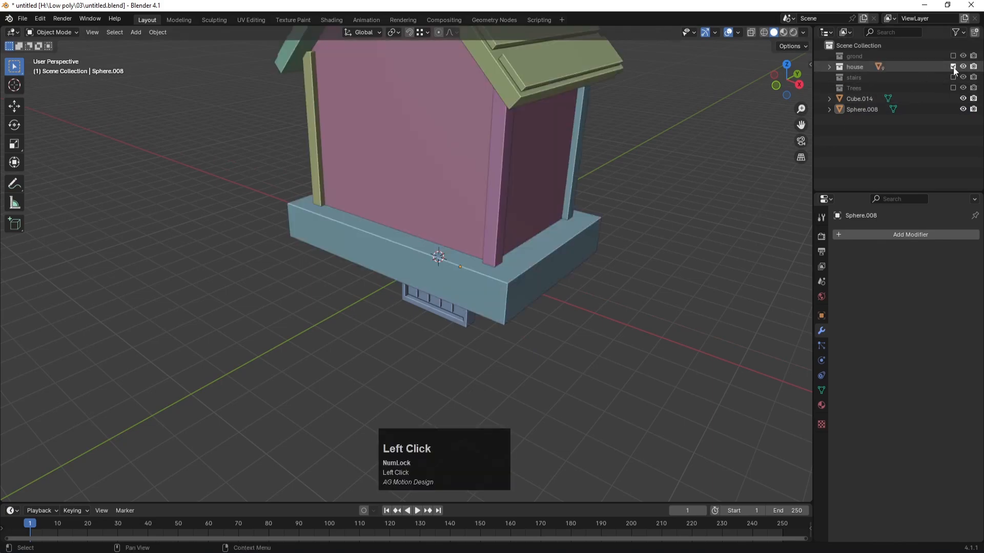
pyautogui.click(859, 98)
pyautogui.keyDown('shift'); pyautogui.click(862, 110); pyautogui.keyUp('shift')
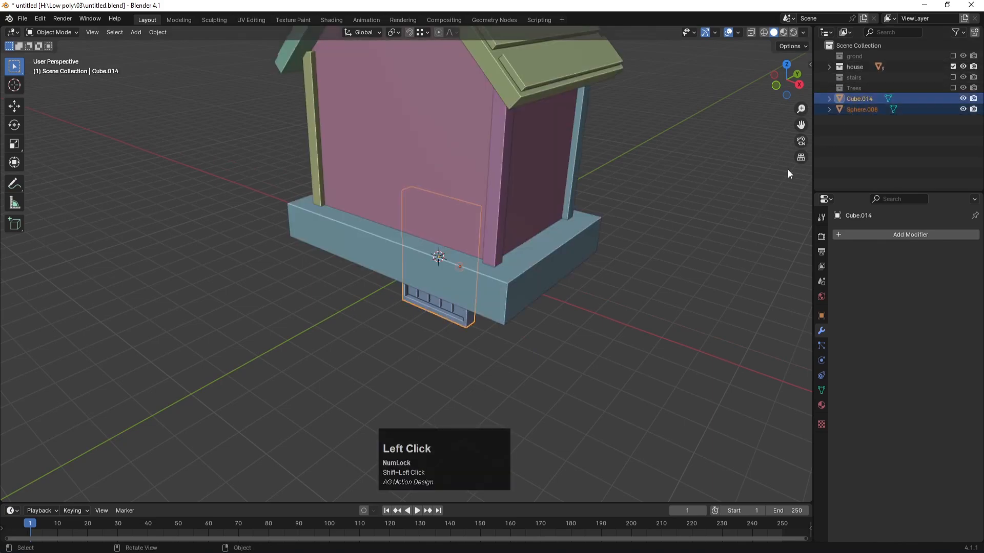
pyautogui.press('KP_1')
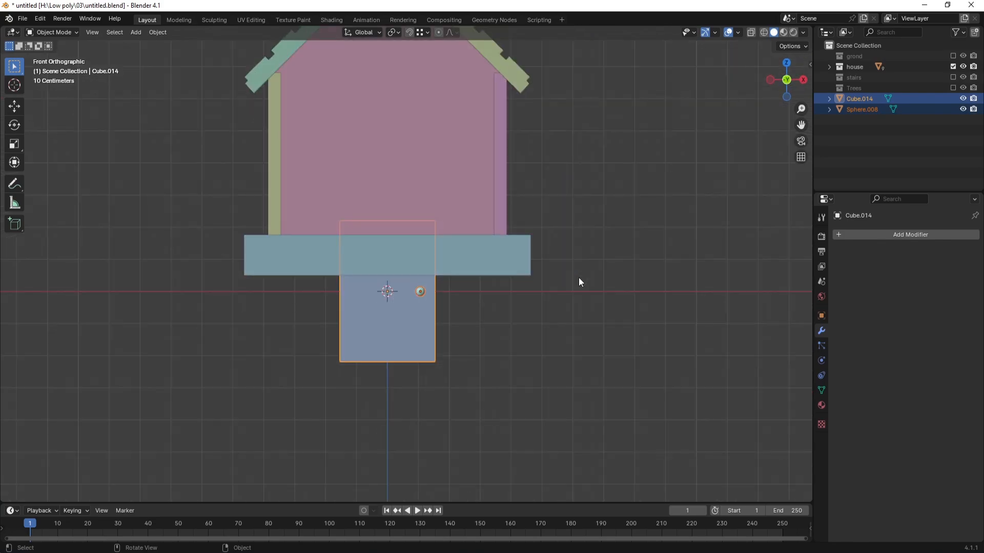
pyautogui.press('s')
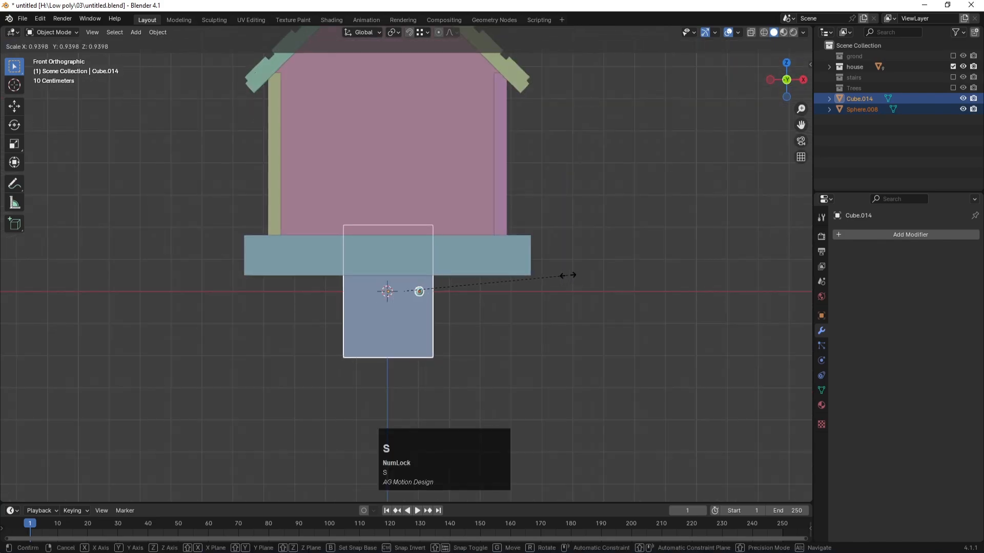
pyautogui.click(527, 280)
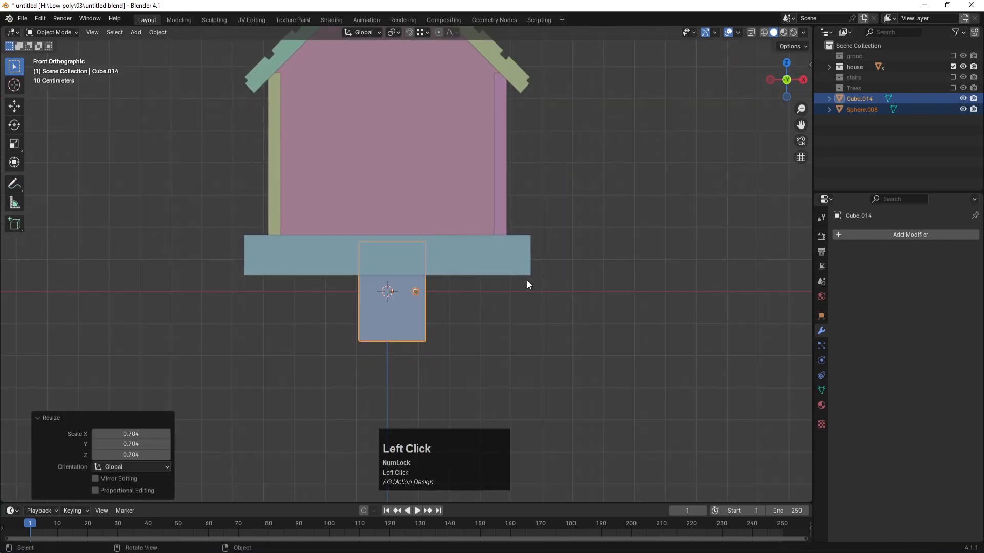
# Raise the door and knob about 3.3 m along Z to stand on the house base.
pyautogui.press('g')
pyautogui.press('z')
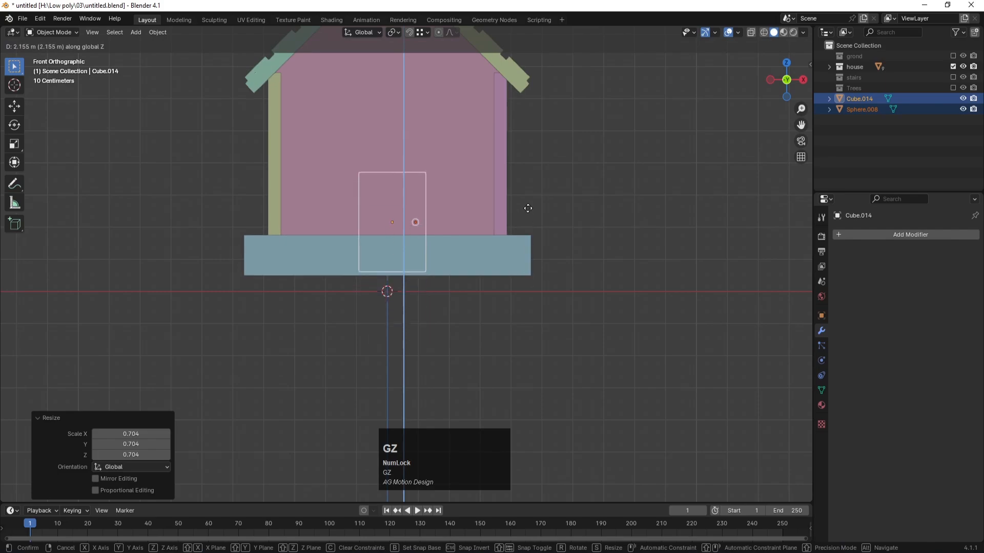
pyautogui.click(527, 174)
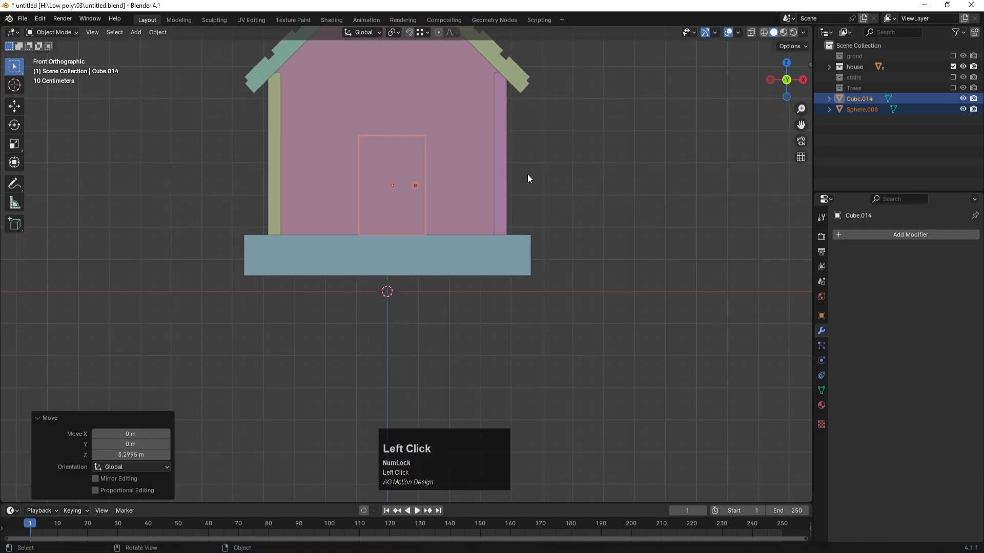
# Scale the door and knob down together by about 0.83.
pyautogui.scroll(-1, 472, 232)
pyautogui.press('g')
pyautogui.press('s')
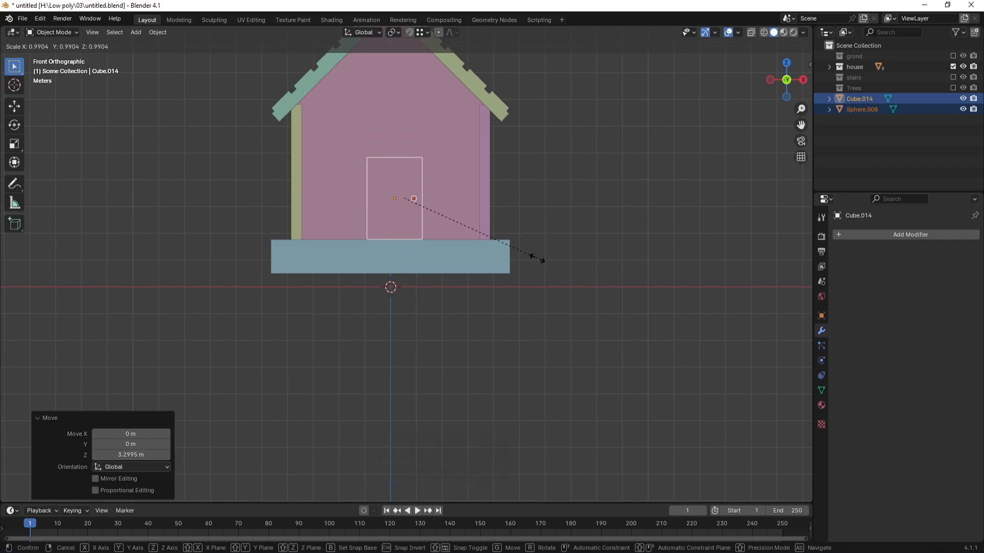
pyautogui.press('s')
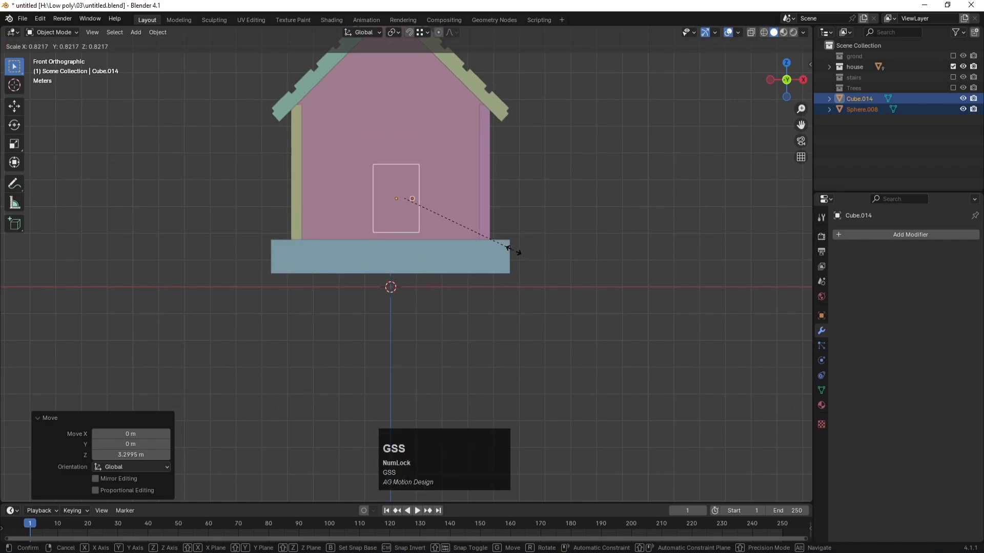
pyautogui.click(513, 252)
# Lower the door and knob about 0.24 m onto the base and shift them about -0.18 m along X to centre them.
pyautogui.press('g')
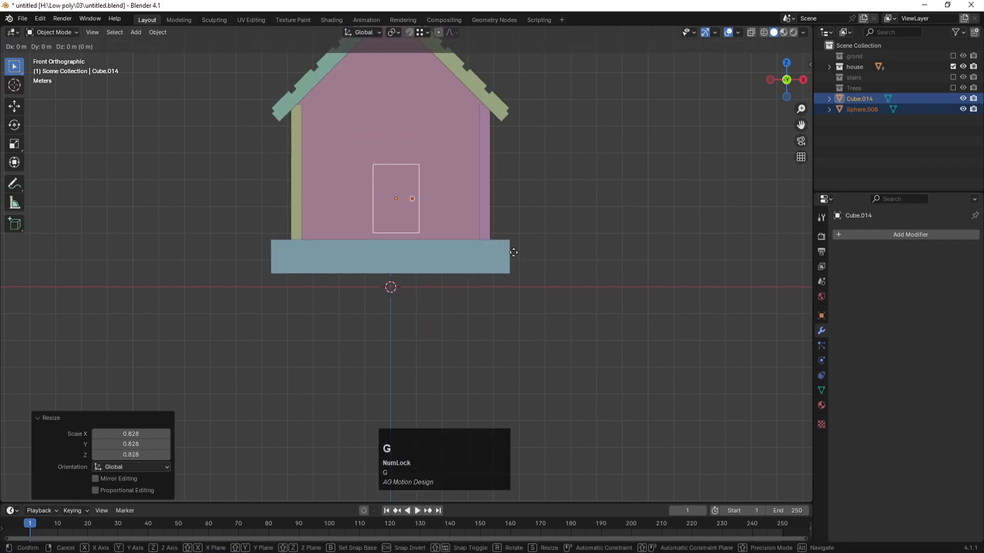
pyautogui.press('z')
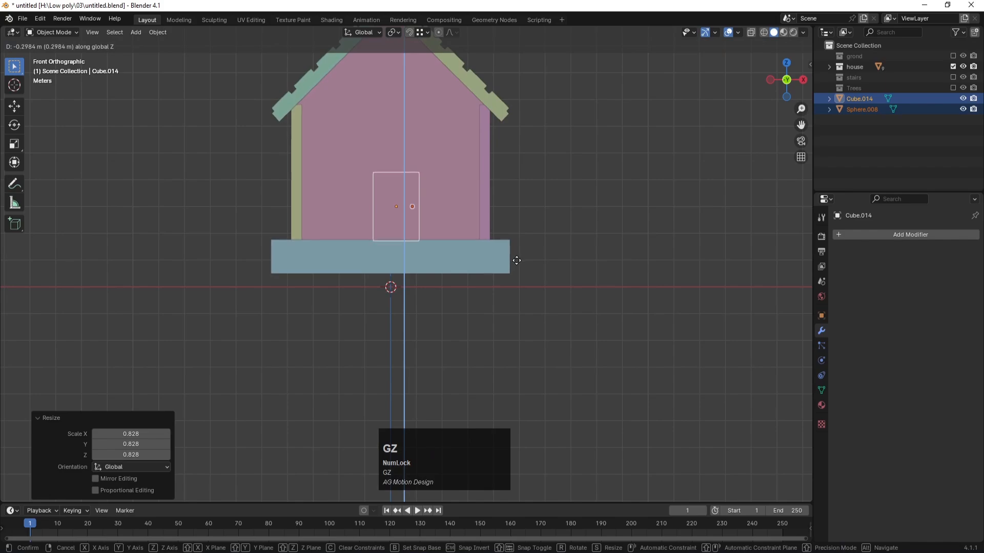
pyautogui.click(516, 259)
pyautogui.press('g')
pyautogui.press('x')
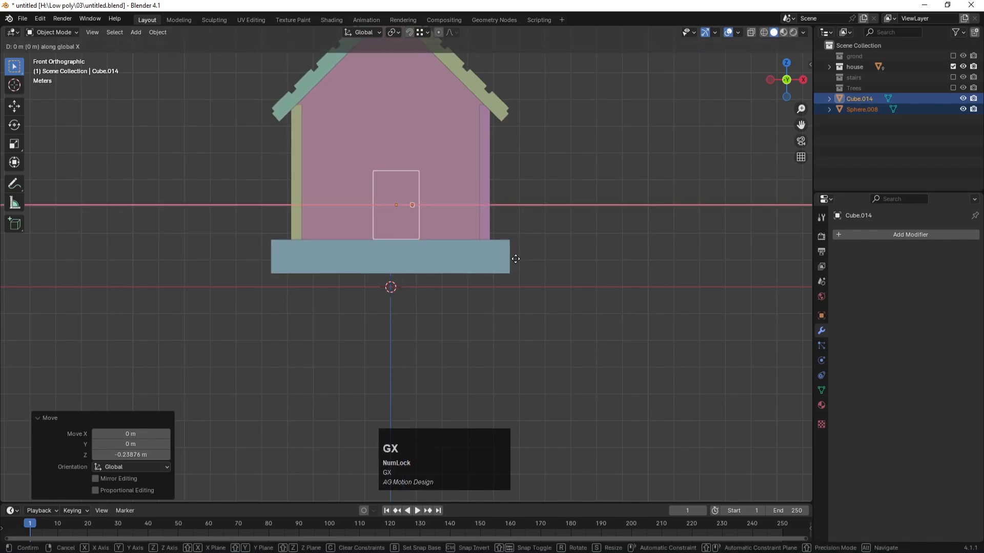
pyautogui.click(511, 260)
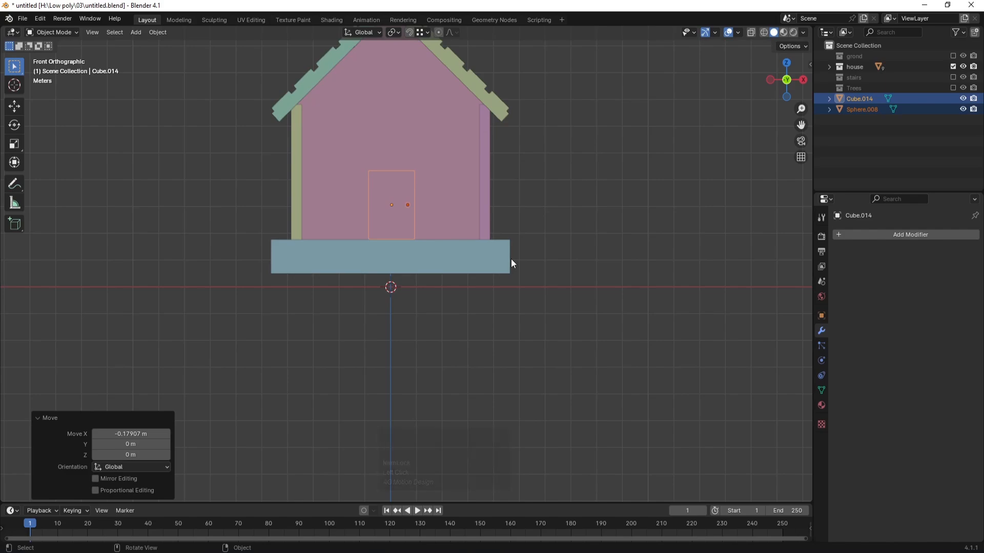
# Move the door and knob about -2.17 m along Y to the house's front wall.
pyautogui.press('KP_3')
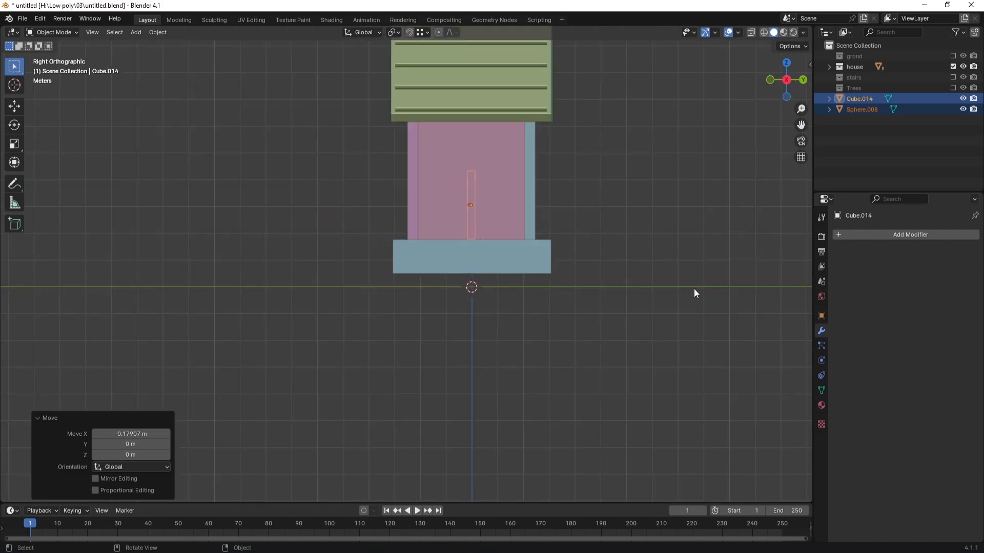
pyautogui.press('g')
pyautogui.press('y')
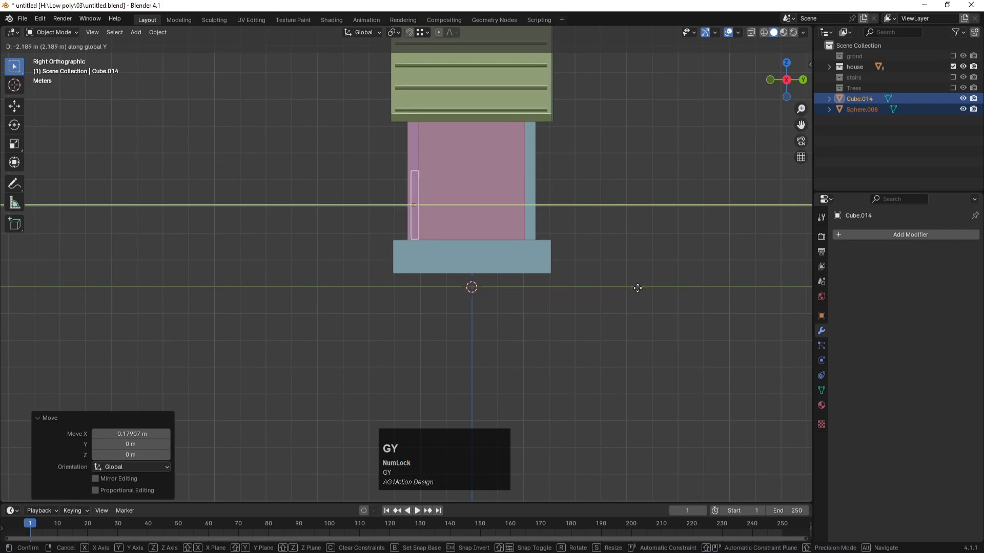
pyautogui.click(638, 288)
pyautogui.moveTo(637, 288); pyautogui.dragTo(380, 268, button='middle')
pyautogui.scroll(3, 420, 204)
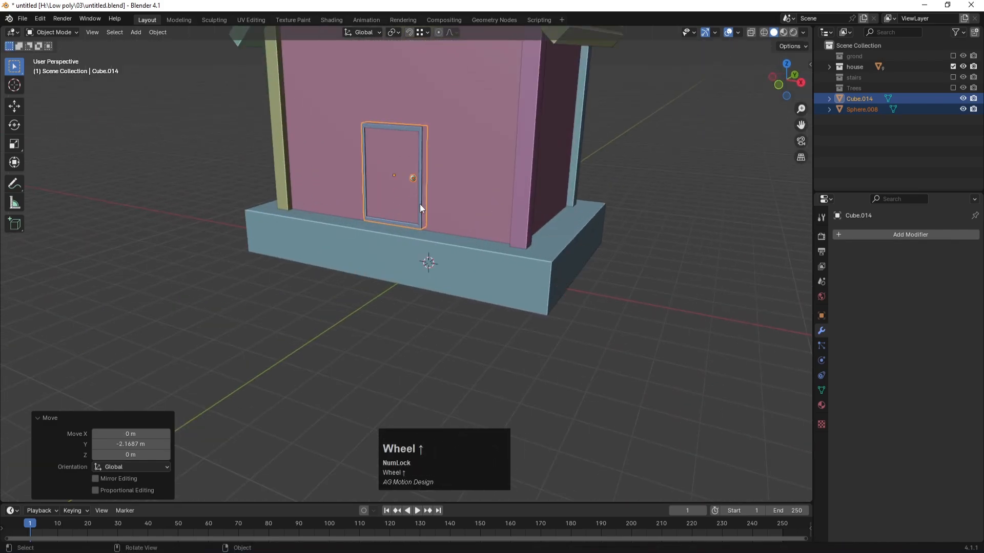
# Nudge the door and knob slightly forward along Y so the planks clear the front wall, and deselect them.
pyautogui.press('g')
pyautogui.press('y')
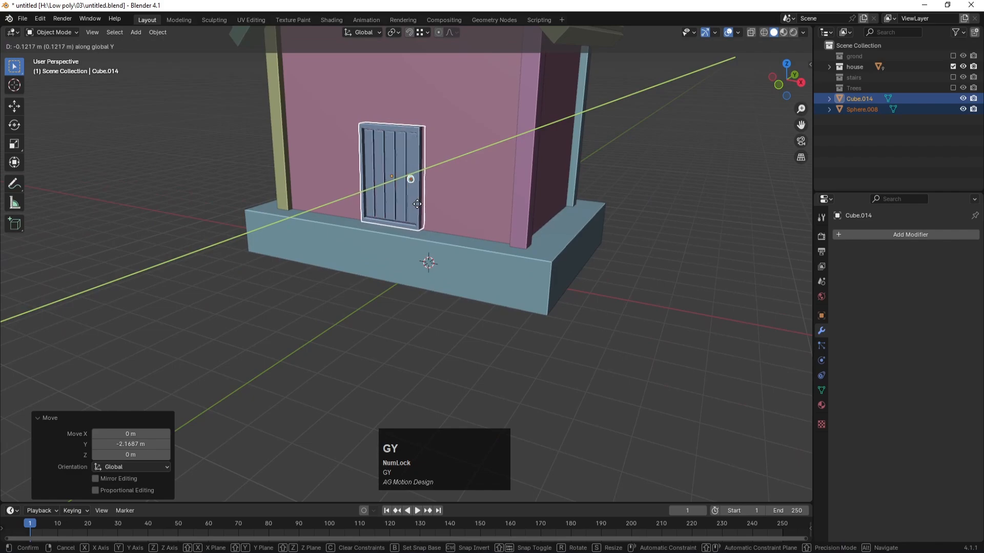
pyautogui.click(414, 204)
pyautogui.click(628, 203)
pyautogui.scroll(-3, 385, 277)
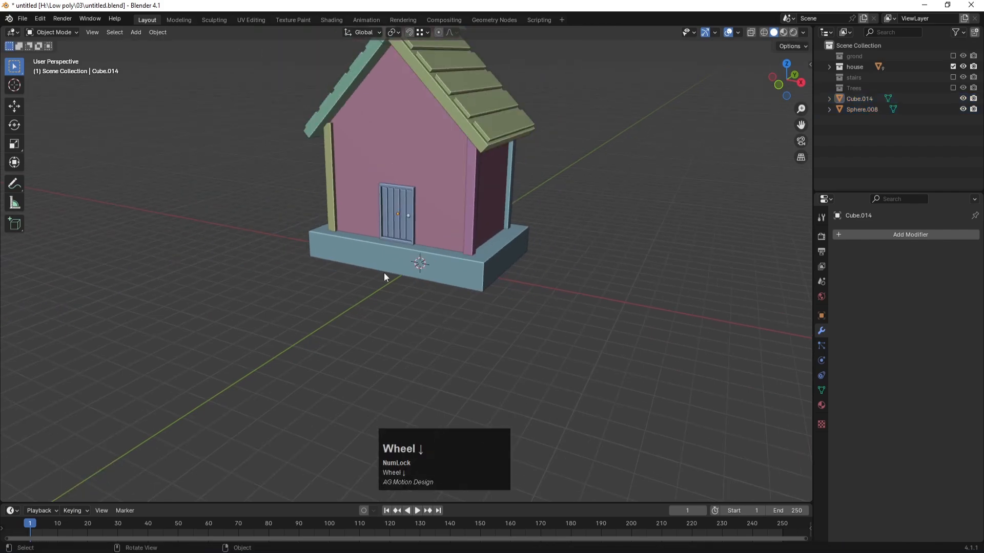
pyautogui.moveTo(299, 247); pyautogui.dragTo(352, 326, button='middle')
pyautogui.moveTo(348, 314); pyautogui.dragTo(336, 259, button='middle')
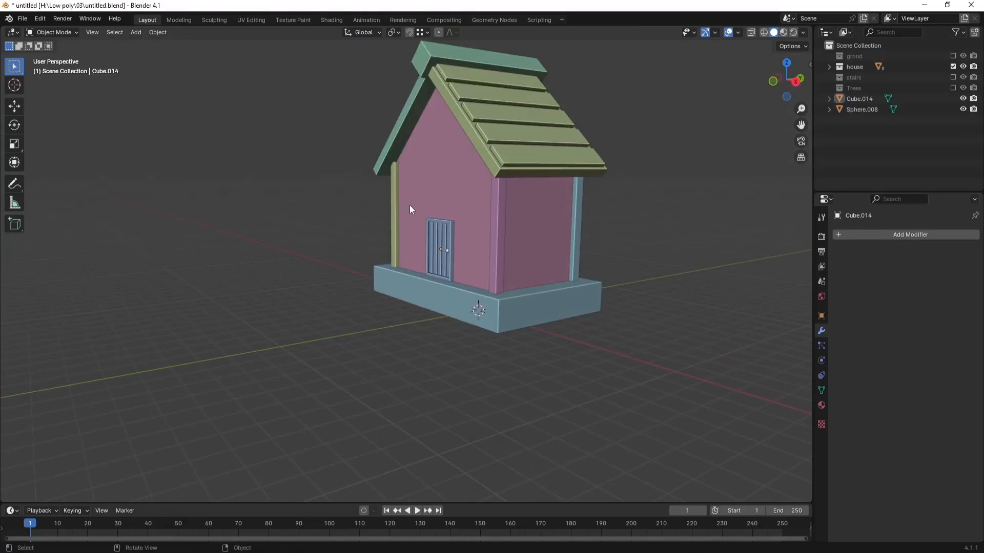
# Save the scene file with the door fitted to the house's front wall.
pyautogui.hotkey('ctrl', 's')
pyautogui.click(244, 260)
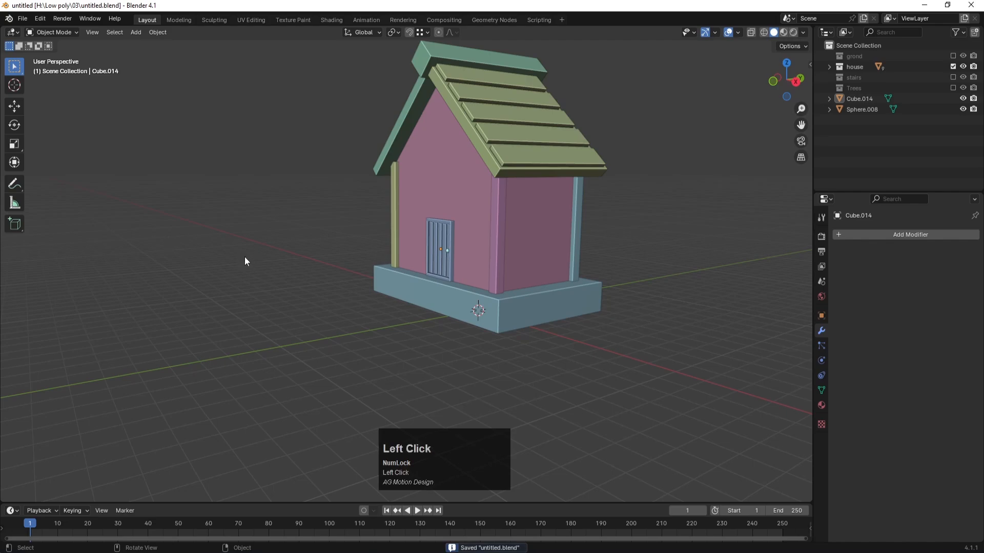
pyautogui.moveTo(244, 260)
pyautogui.mouseDown(button='middle')
pyautogui.moveTo(232, 257)
pyautogui.moveTo(246, 257)
pyautogui.mouseUp(button='middle')
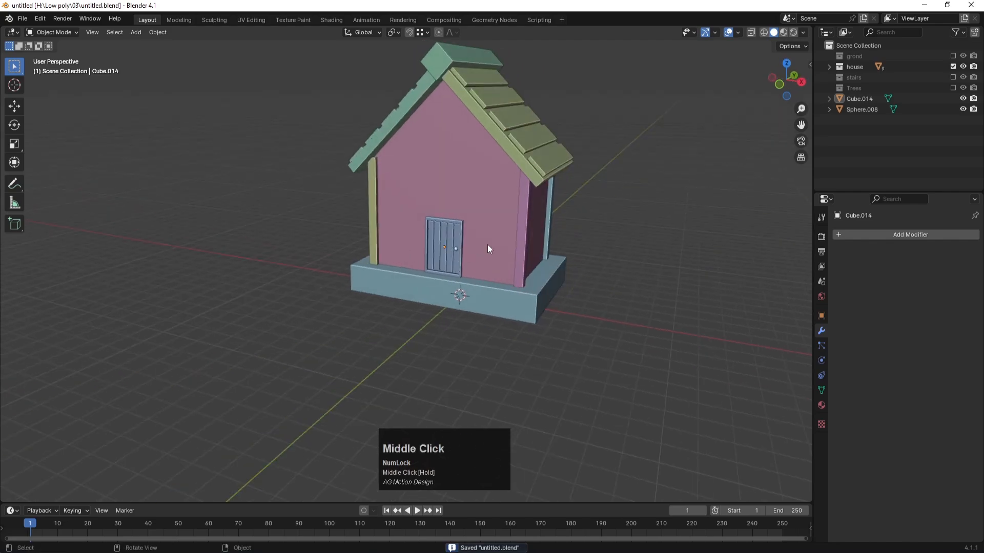
pyautogui.press('Num_Lock')
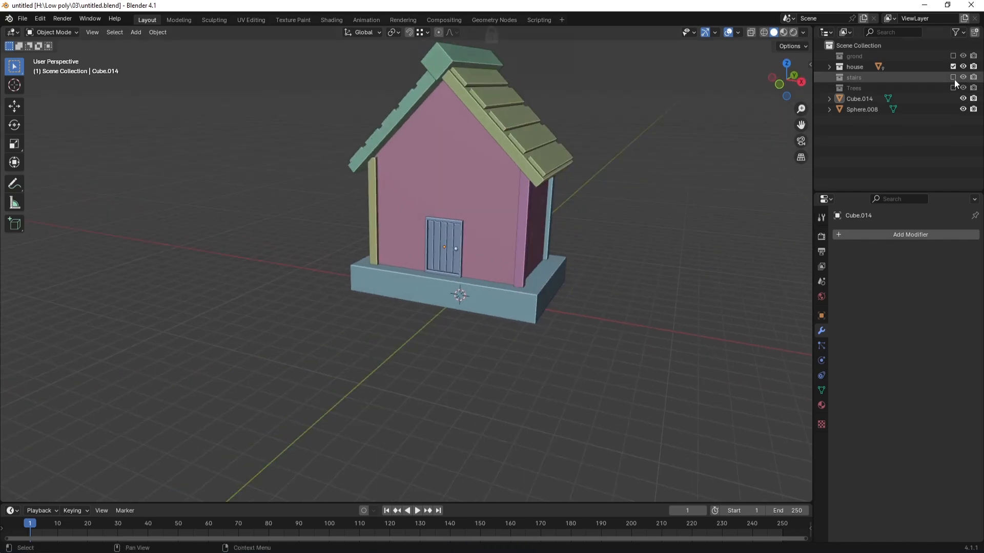
# Move the door and knob objects into the house collection and exclude that collection from the view layer.
pyautogui.click(867, 94)
pyautogui.keyDown('shift'); pyautogui.click(863, 106); pyautogui.keyUp('shift')
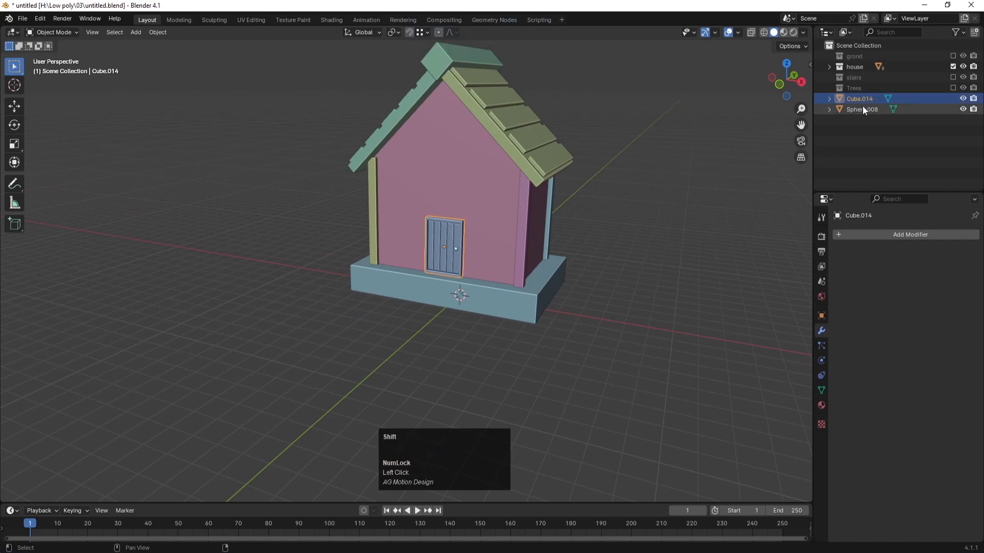
pyautogui.keyDown('shift'); pyautogui.click(856, 97); pyautogui.keyUp('shift')
pyautogui.moveTo(856, 97); pyautogui.dragTo(853, 68)
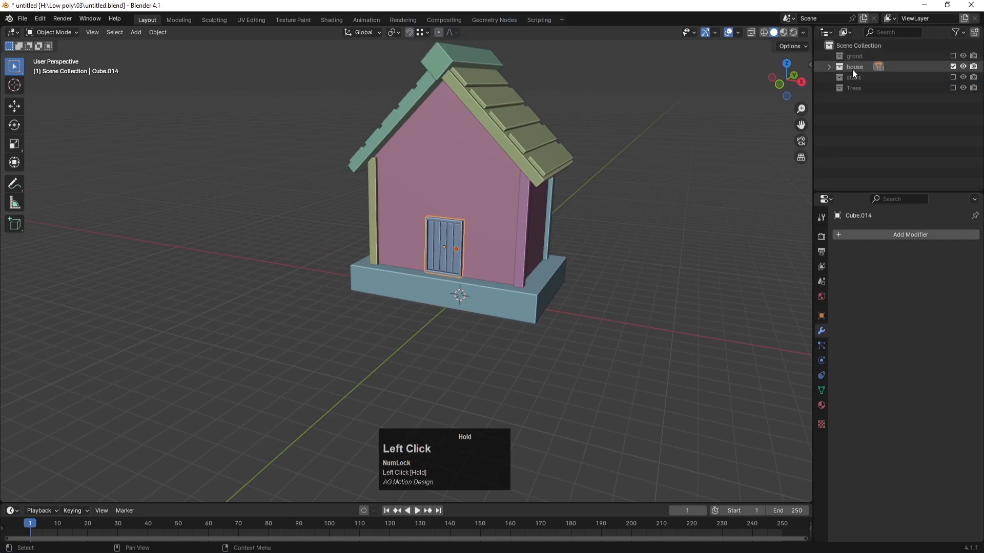
pyautogui.click(952, 67)
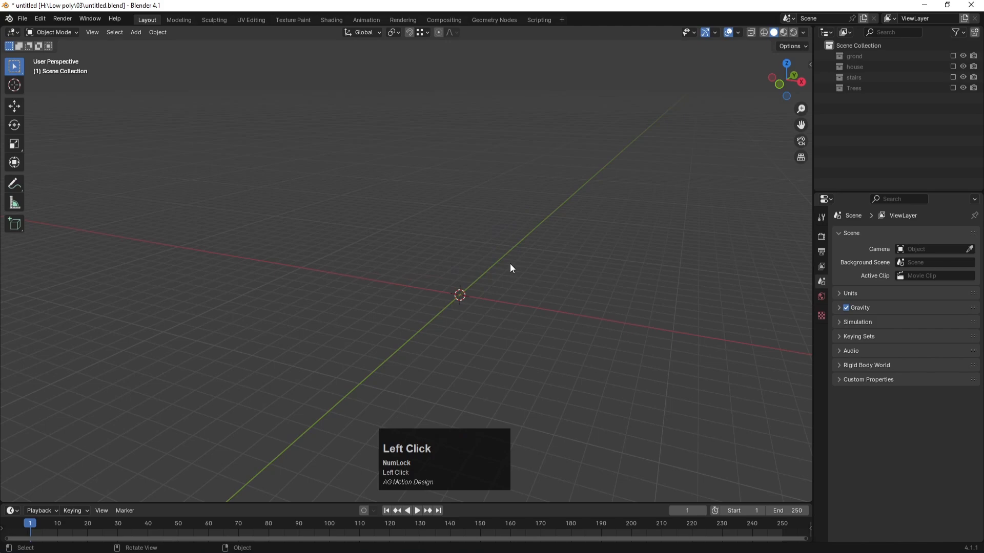
# Add a 2 m plane at the world origin and rotate it 90° about X to stand upright.
pyautogui.hotkey('shift', 'a')
pyautogui.moveTo(463, 257)
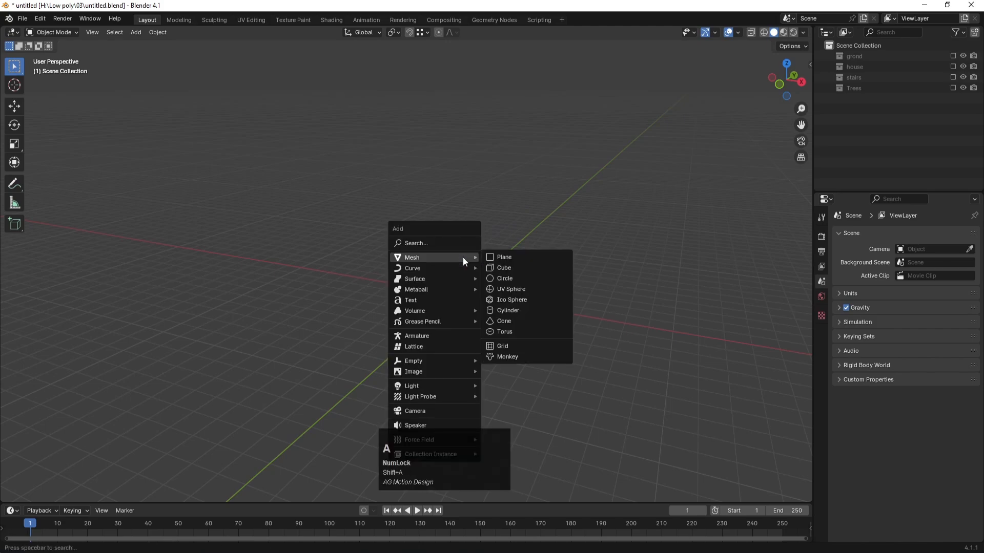
pyautogui.click(503, 261)
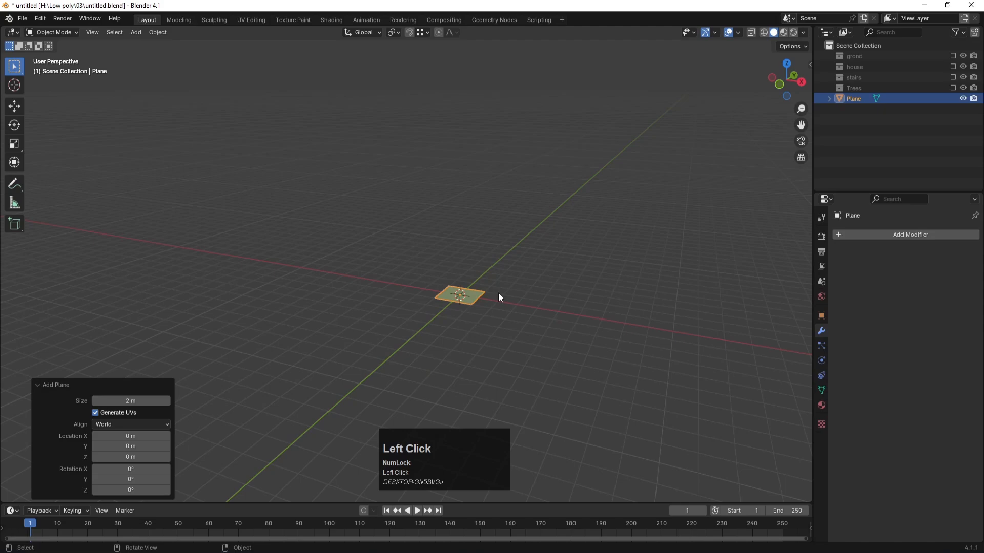
pyautogui.write('rx90')
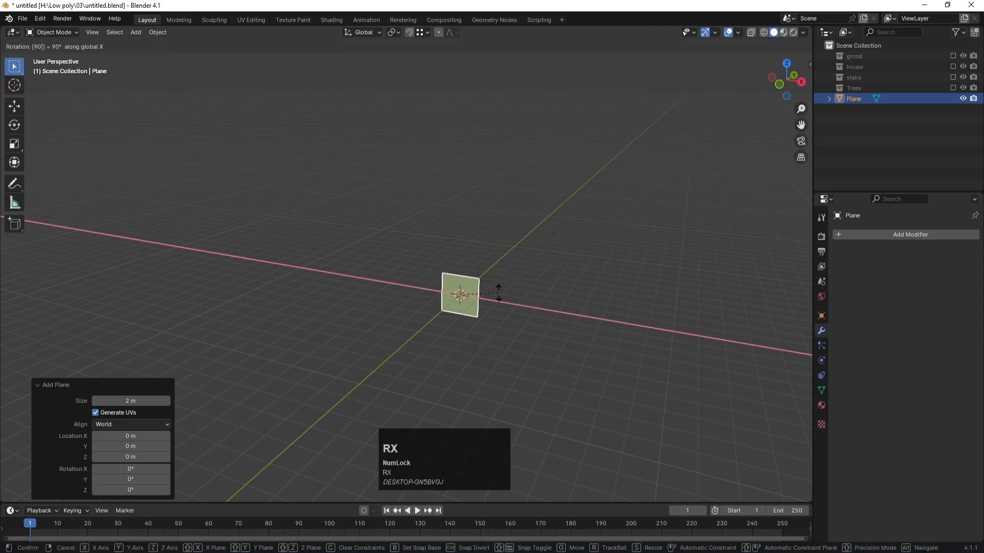
pyautogui.press('Return')
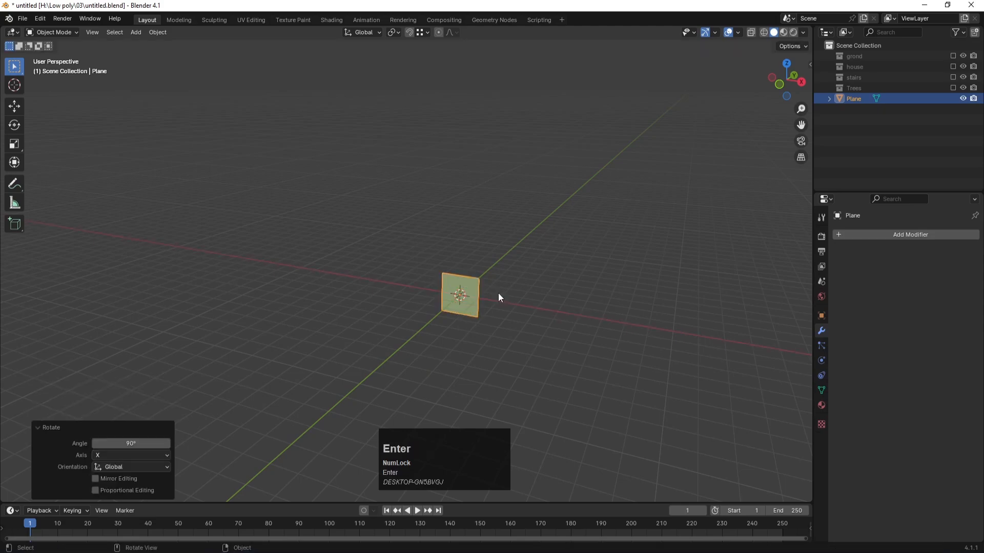
pyautogui.scroll(-5, 498, 297)
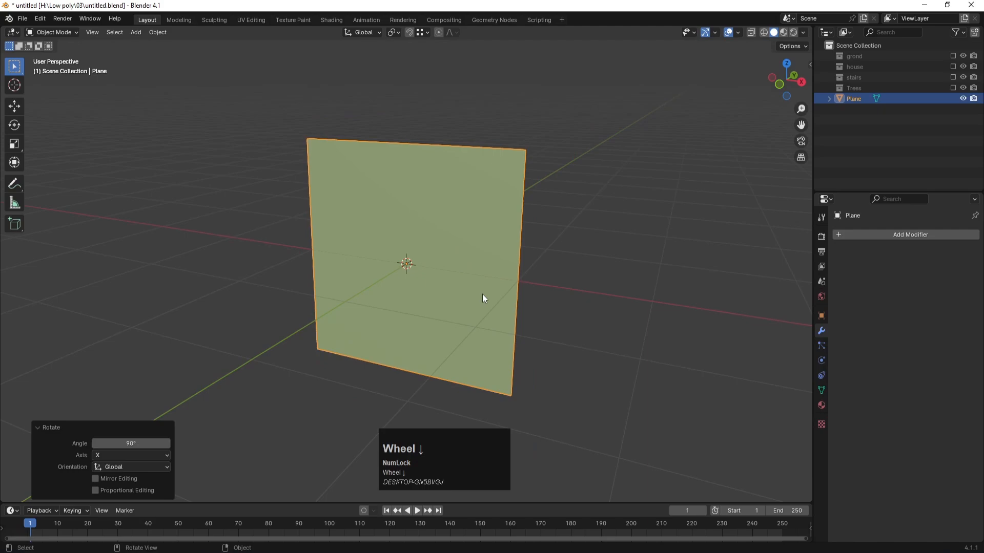
pyautogui.click(596, 225)
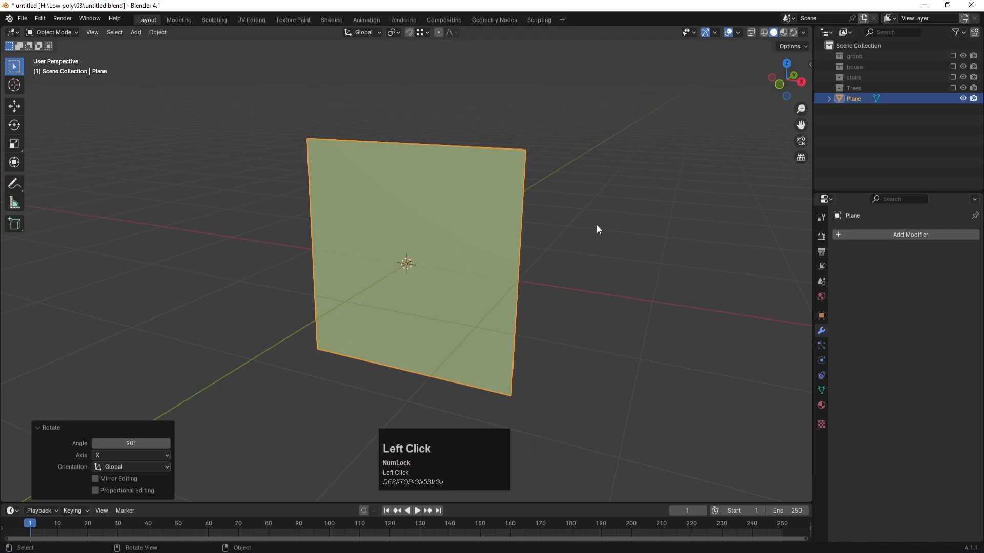
# Duplicate the upright plane in place, hide the copy and select the original plane.
pyautogui.click(490, 267)
pyautogui.hotkey('shift', 'd')
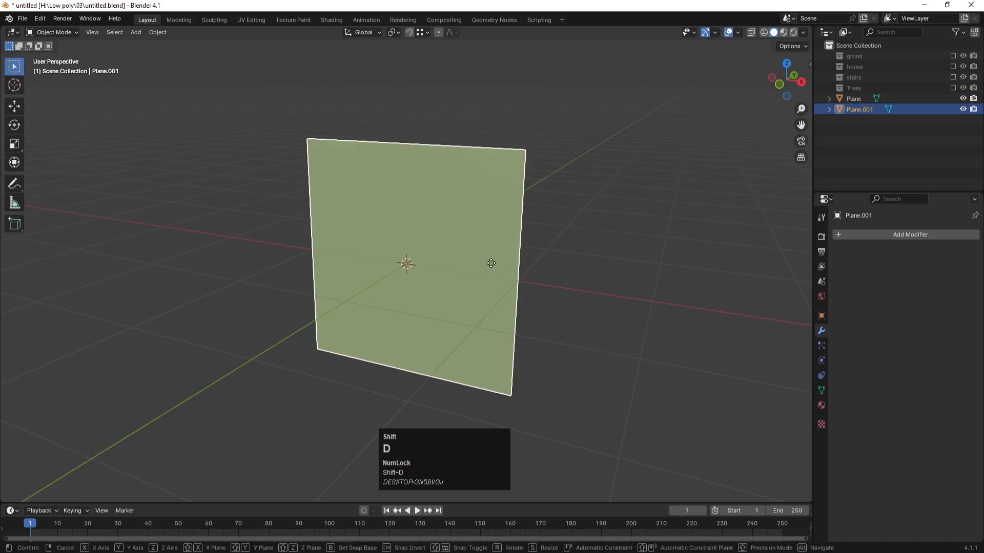
pyautogui.click(491, 266)
pyautogui.click(491, 262)
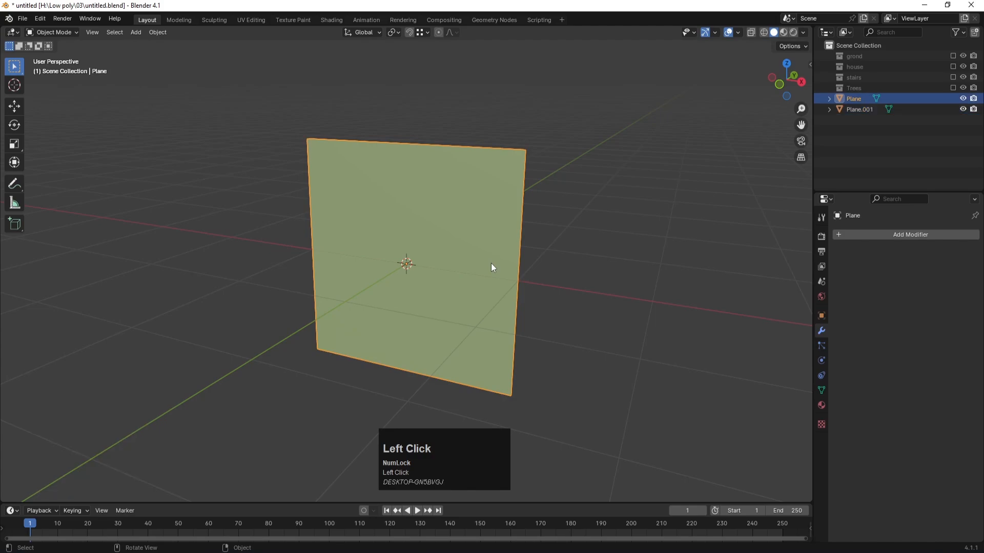
pyautogui.click(608, 217)
pyautogui.click(367, 220)
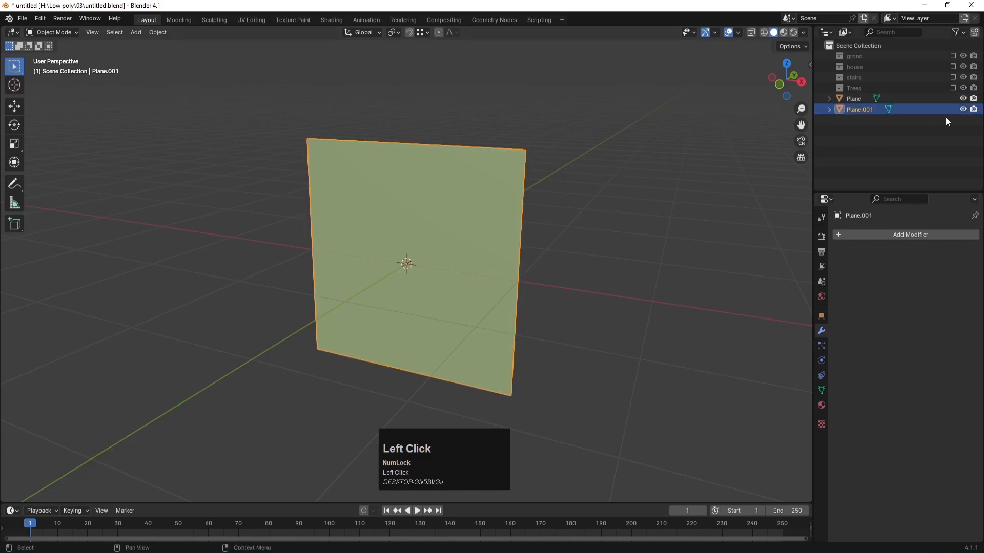
pyautogui.click(962, 109)
pyautogui.click(853, 99)
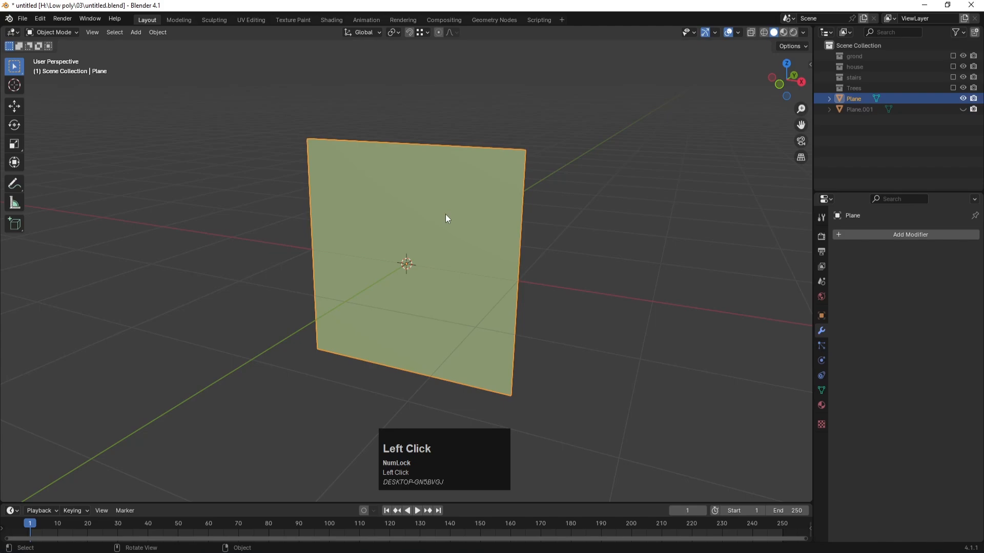
# Inset the plane's face by about 0.157 m and delete the inner face to leave an open square frame.
pyautogui.press('Tab')
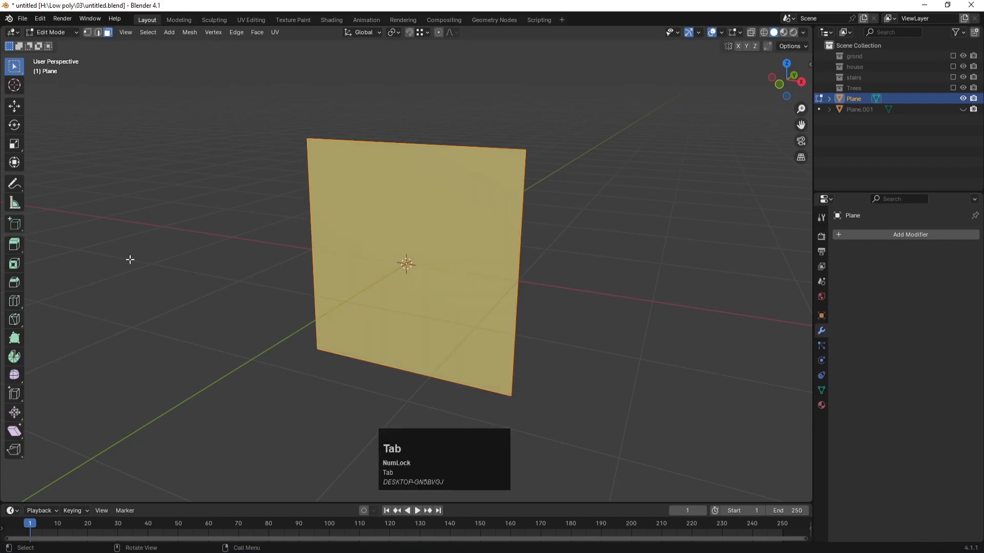
pyautogui.press('3')
pyautogui.click(433, 253)
pyautogui.press('i')
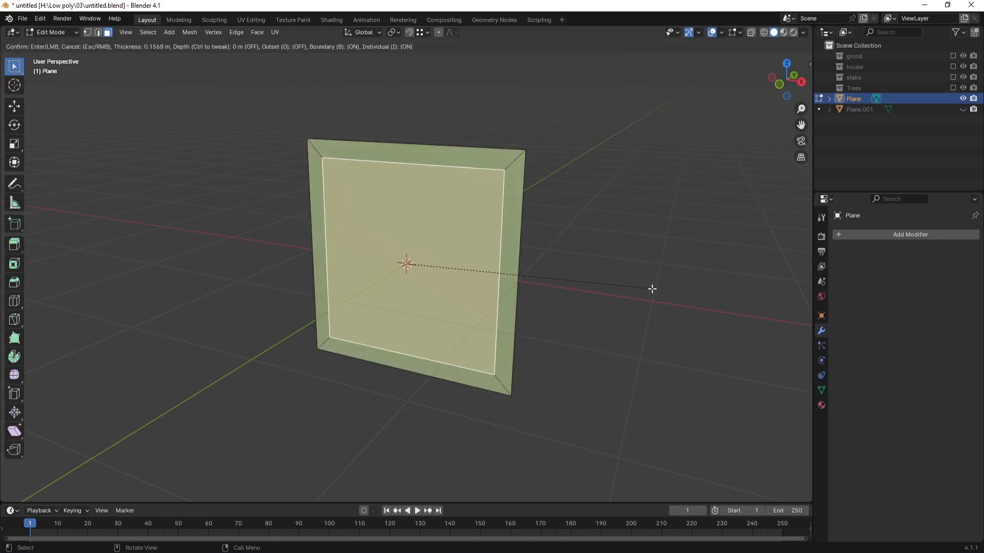
pyautogui.click(652, 289)
pyautogui.press('x')
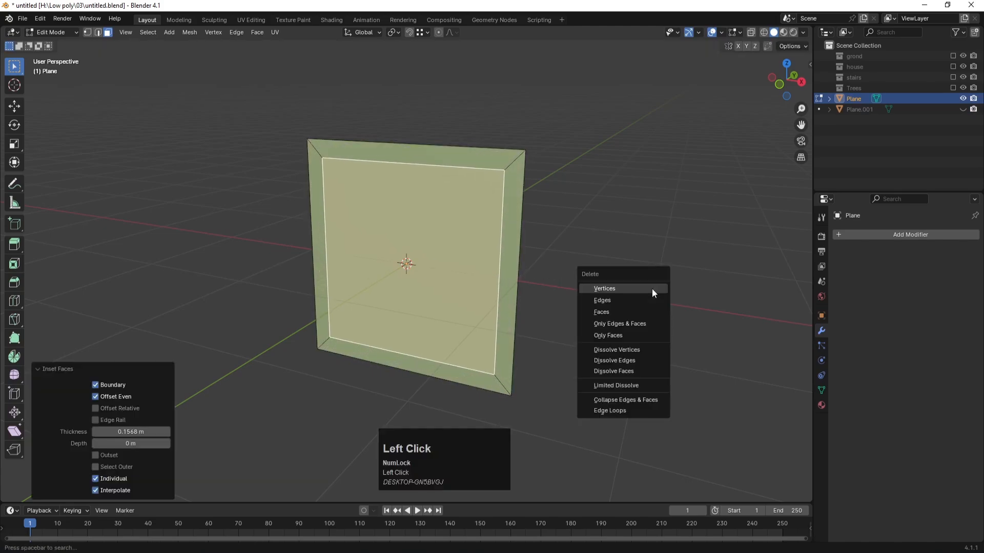
pyautogui.click(610, 310)
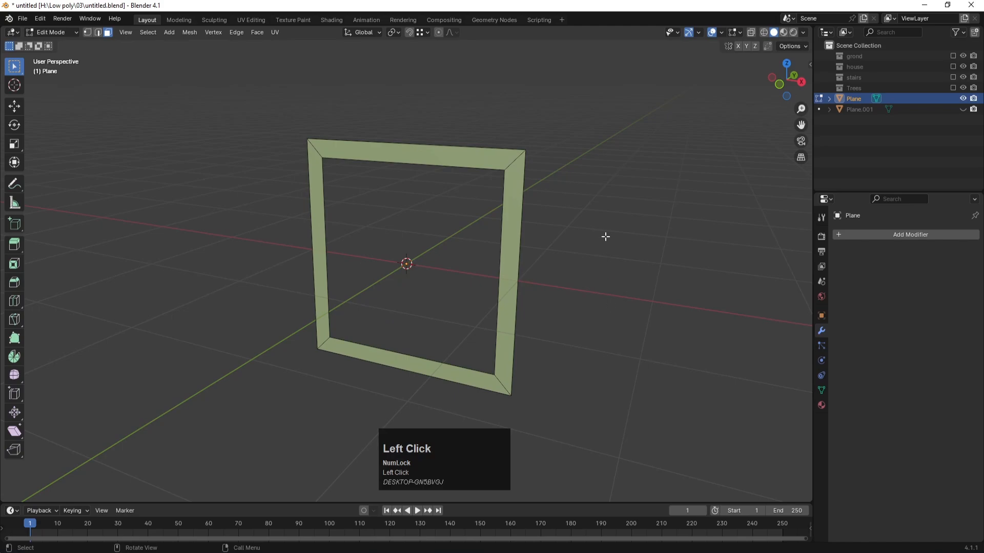
# Extrude all of the frame's faces about 0.18 m along their normal and return to Object Mode.
pyautogui.press('a')
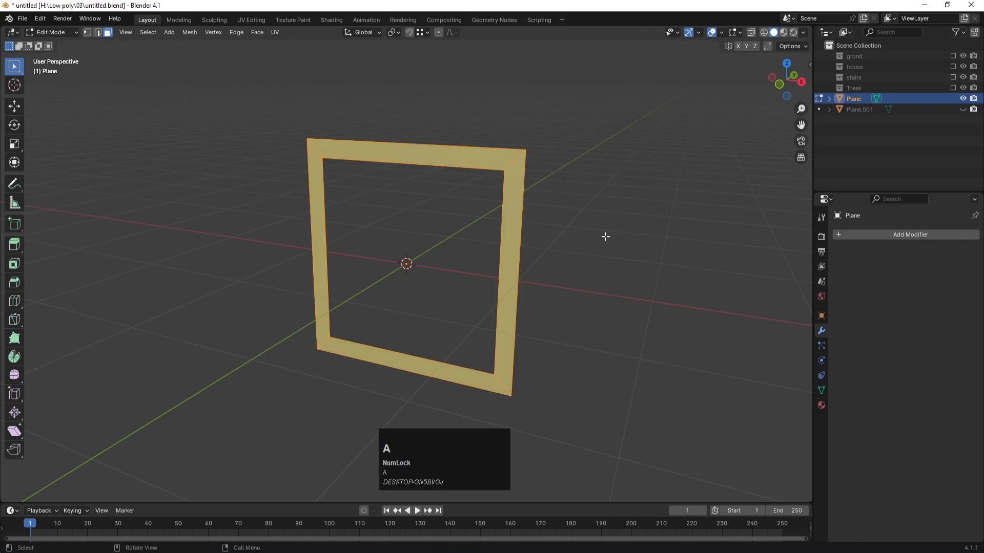
pyautogui.press('e')
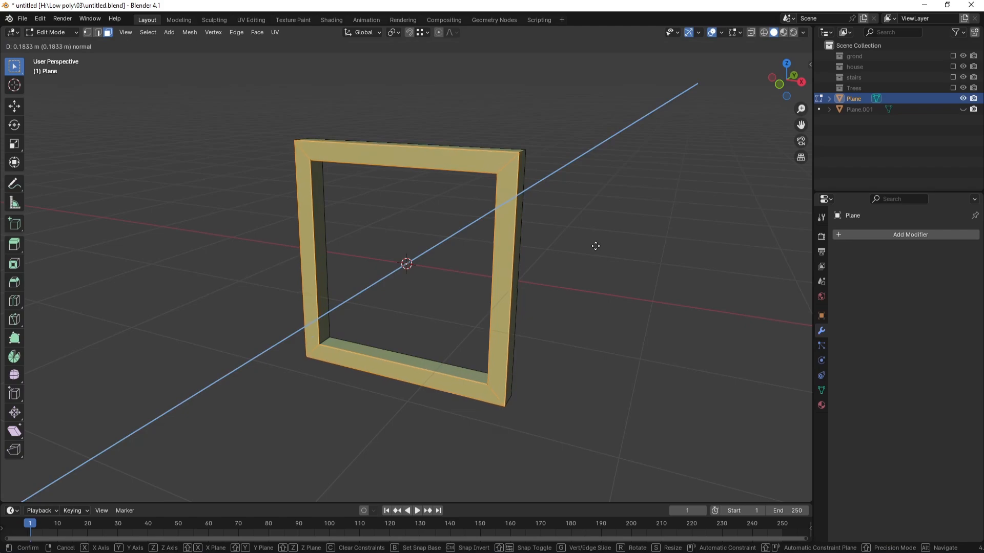
pyautogui.click(594, 245)
pyautogui.press('Tab')
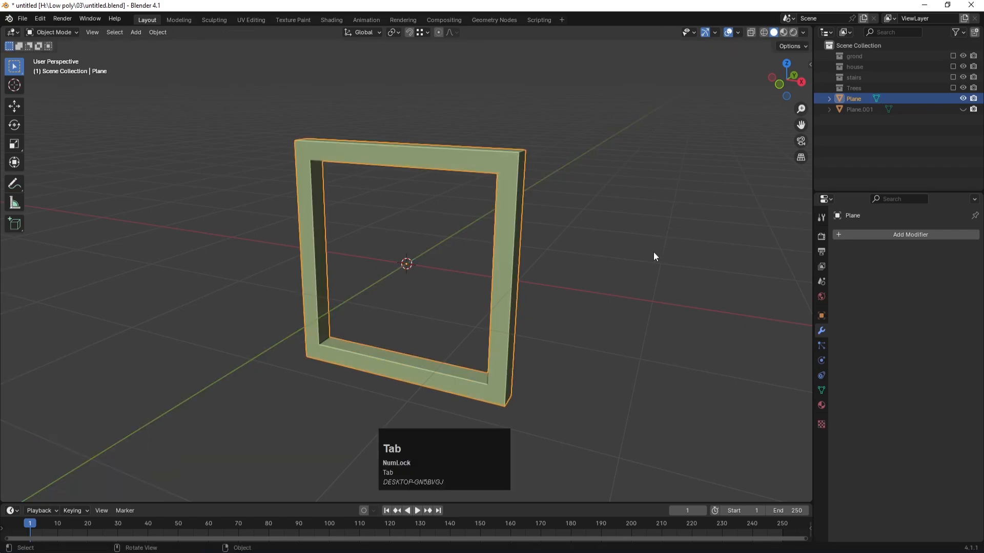
pyautogui.click(653, 251)
# Try two loop cuts across the frame's lower bar, undo them, and deselect the frame in Object Mode.
pyautogui.click(385, 355)
pyautogui.press('Tab')
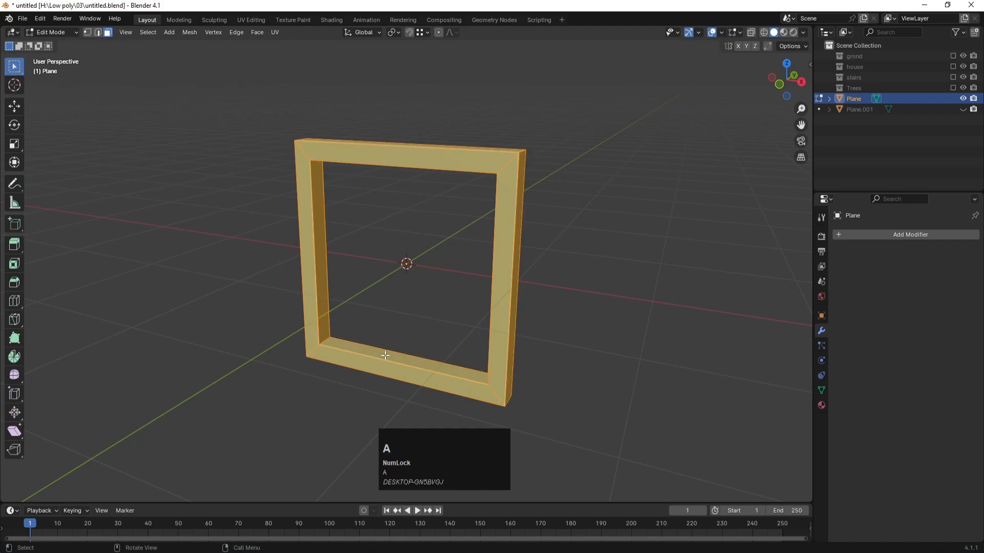
pyautogui.hotkey('ctrl', 'r')
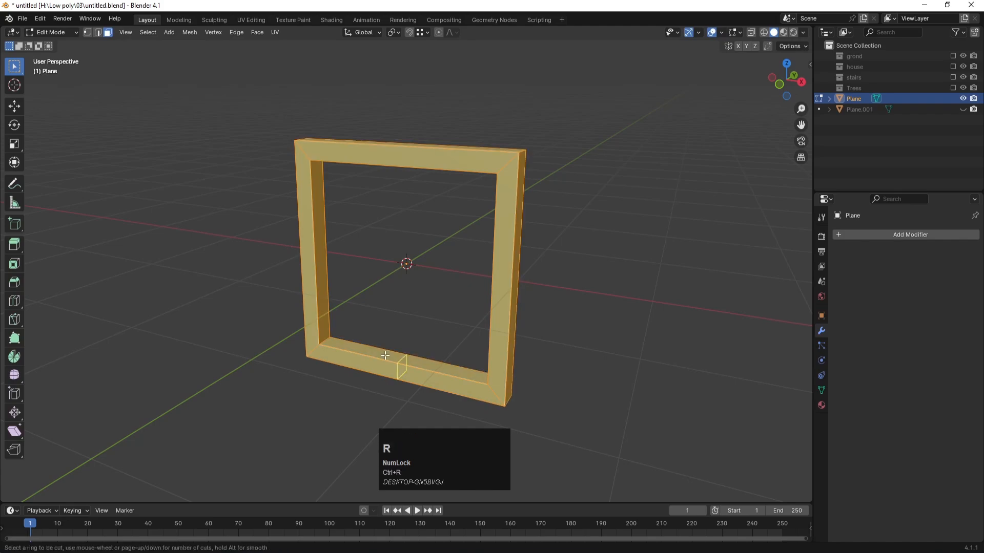
pyautogui.scroll(1, 385, 355)
pyautogui.scroll(-1, 386, 355)
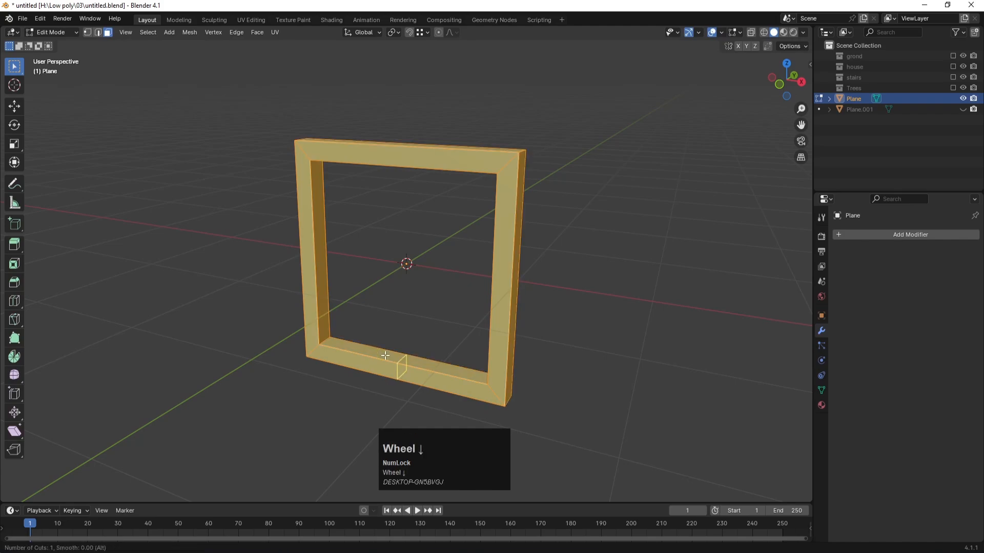
pyautogui.scroll(1, 385, 355)
pyautogui.click(385, 355)
pyautogui.click(385, 355)
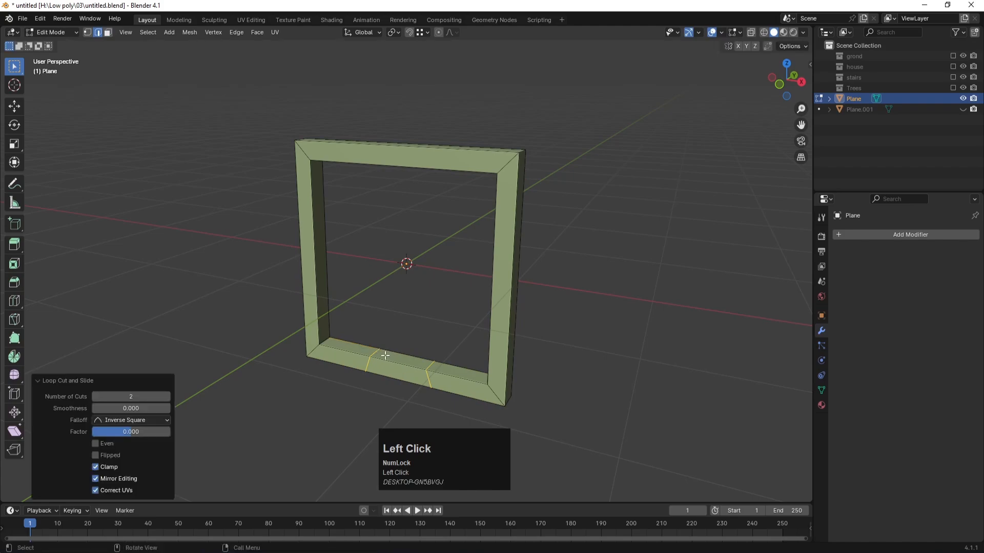
pyautogui.press('a')
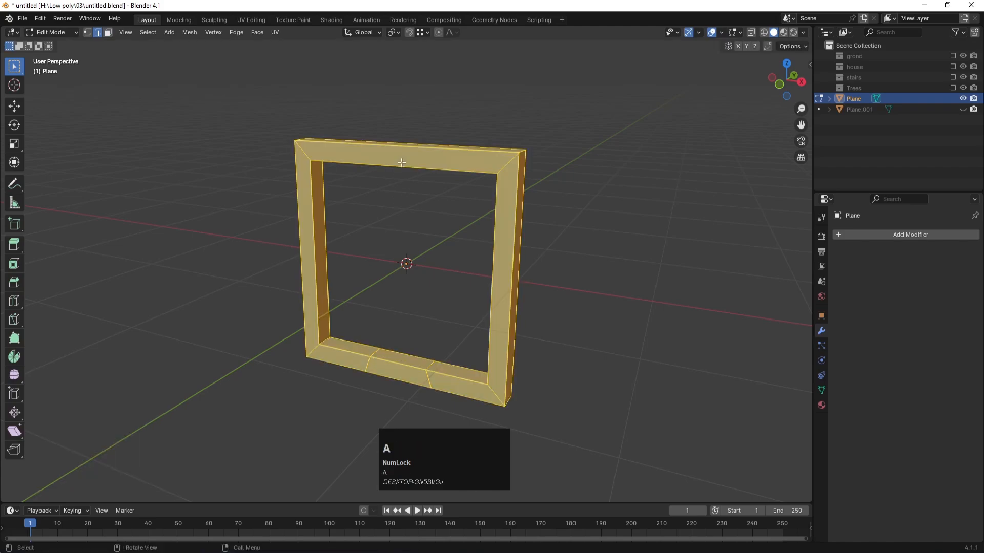
pyautogui.hotkey('ctrl', 'z')
pyautogui.hotkey('ctrl', 'z')
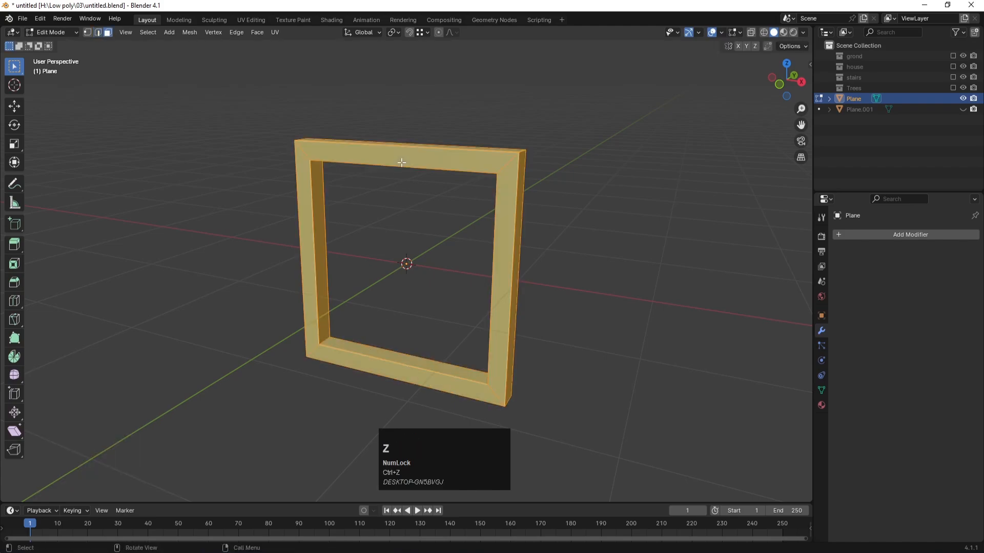
pyautogui.press('Tab')
pyautogui.click(620, 148)
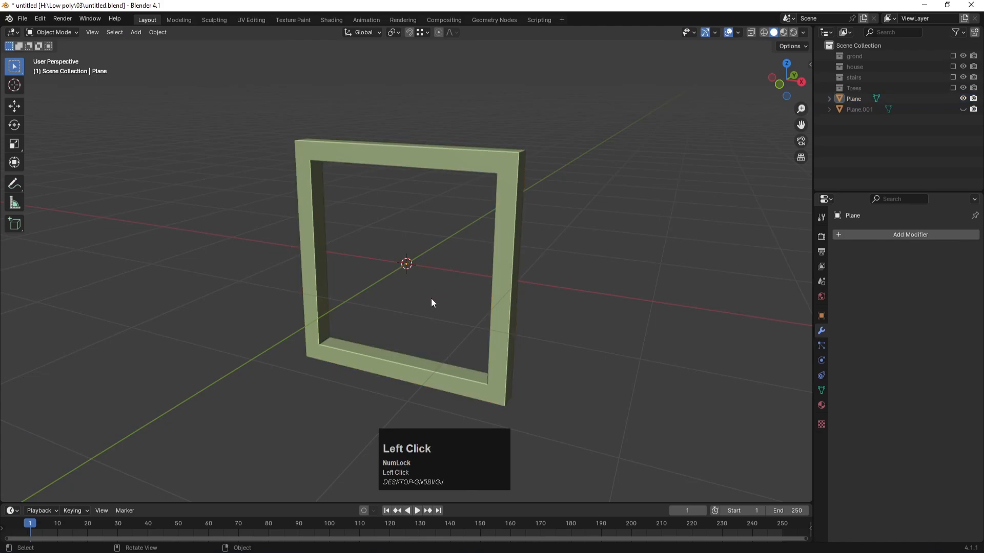
# Add a cube at the world origin and scale it down to about 0.264 inside the frame.
pyautogui.hotkey('shift', 'a')
pyautogui.moveTo(444, 286)
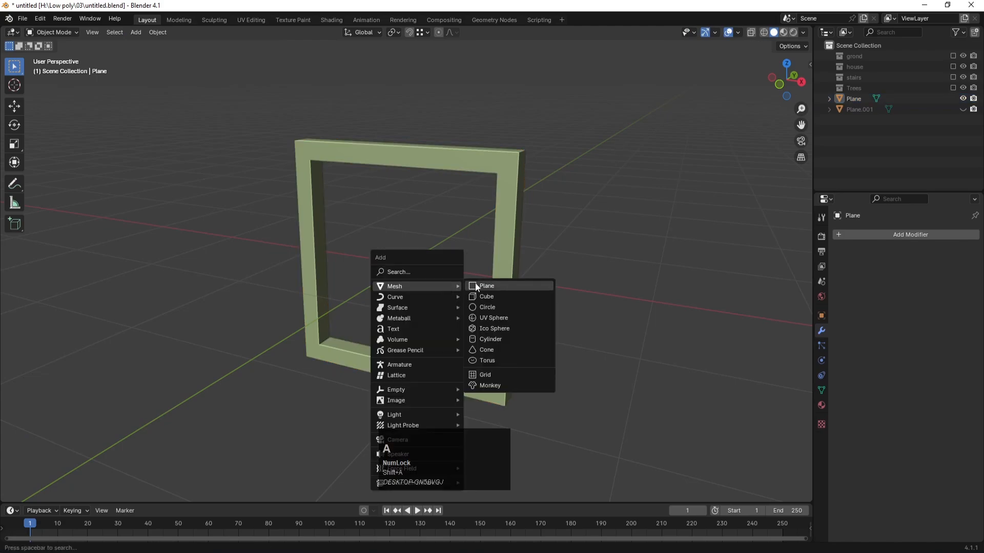
pyautogui.click(483, 297)
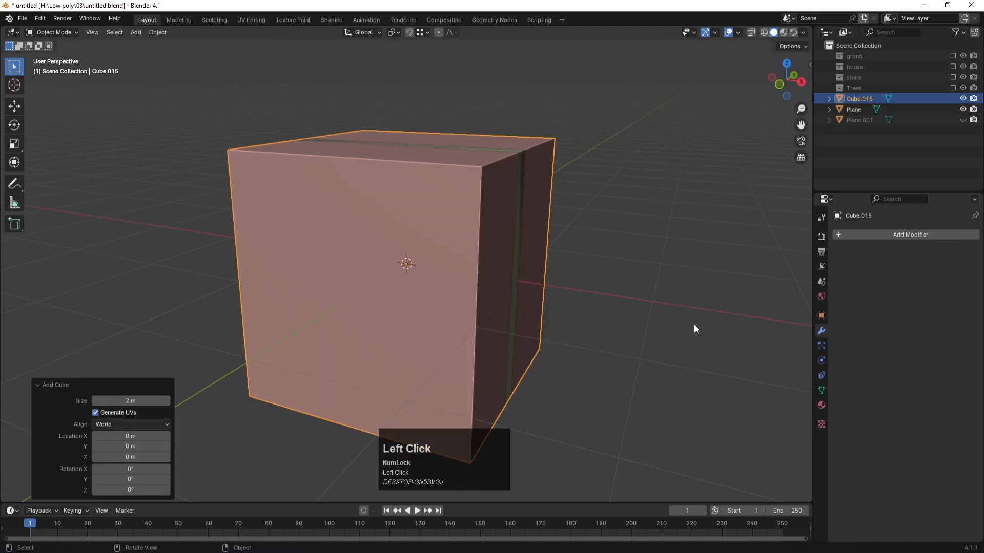
pyautogui.press('s')
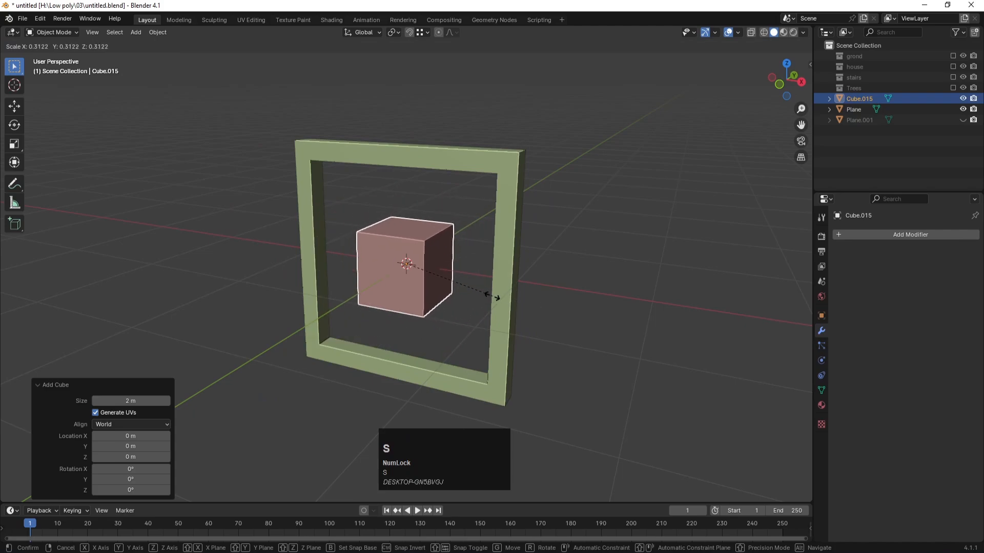
pyautogui.click(480, 290)
# In top view, move the cube about -0.0945 m in Y into the frame's thickness and scale it to about 0.257.
pyautogui.press('KP_7')
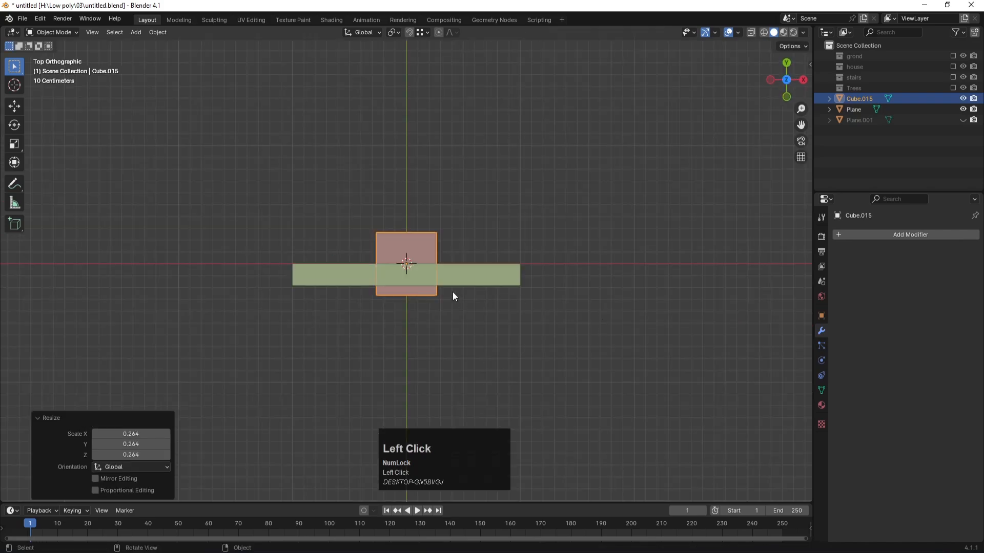
pyautogui.press('g')
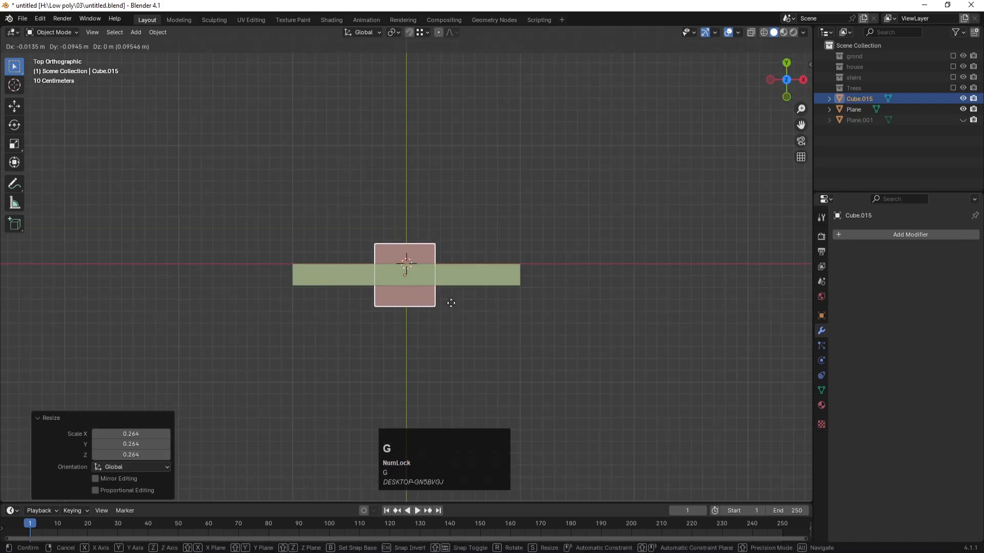
pyautogui.click(451, 302)
pyautogui.press('s')
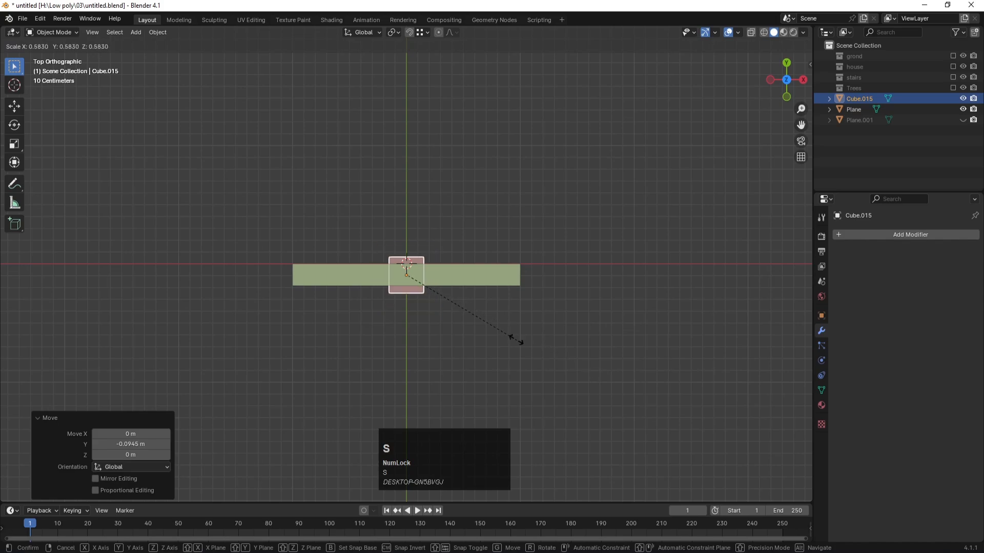
pyautogui.click(450, 316)
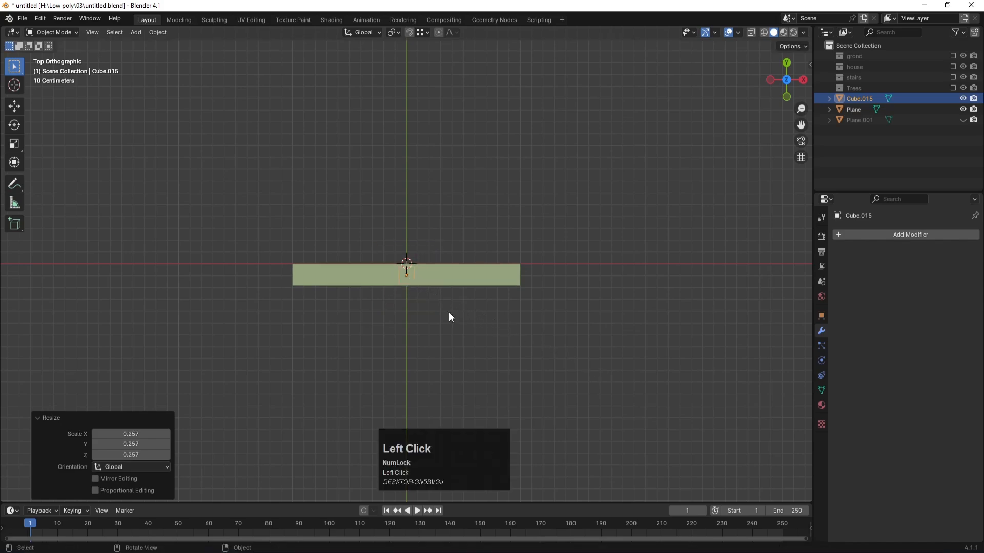
# Turn on X-ray and move the cube about 0.025 m along Y, flush with the frame's edge at the X axis.
pyautogui.scroll(8, 408, 281)
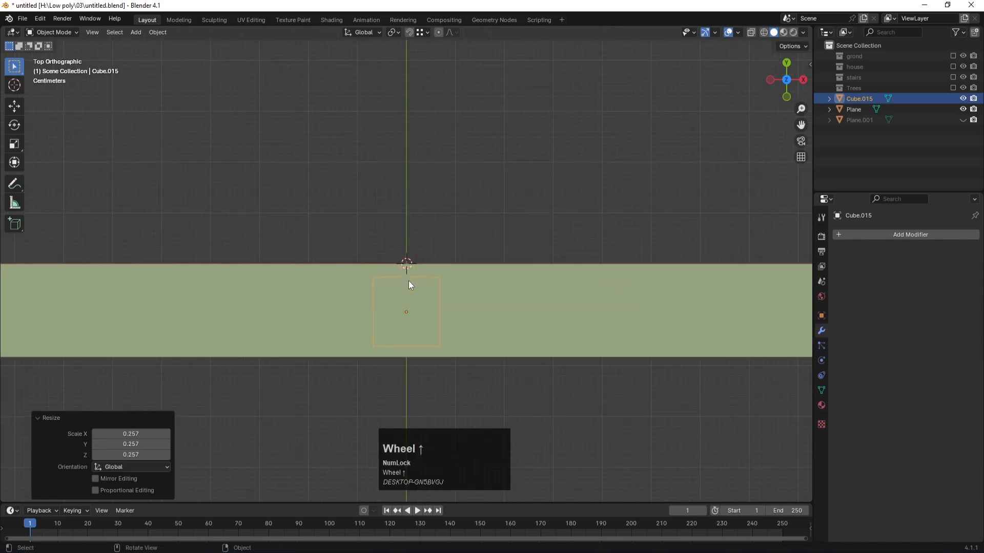
pyautogui.hotkey('alt', 'z')
pyautogui.press('g')
pyautogui.press('y')
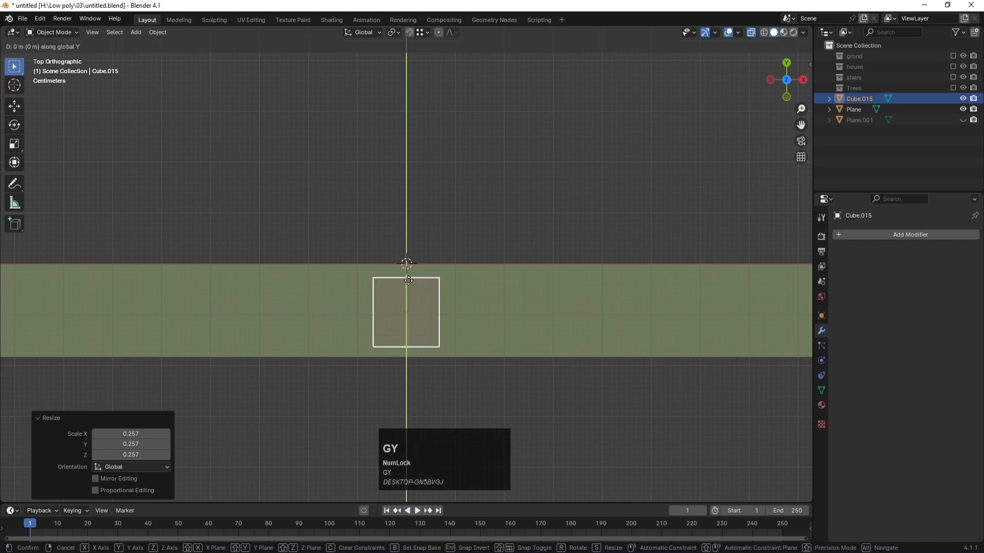
pyautogui.click(407, 268)
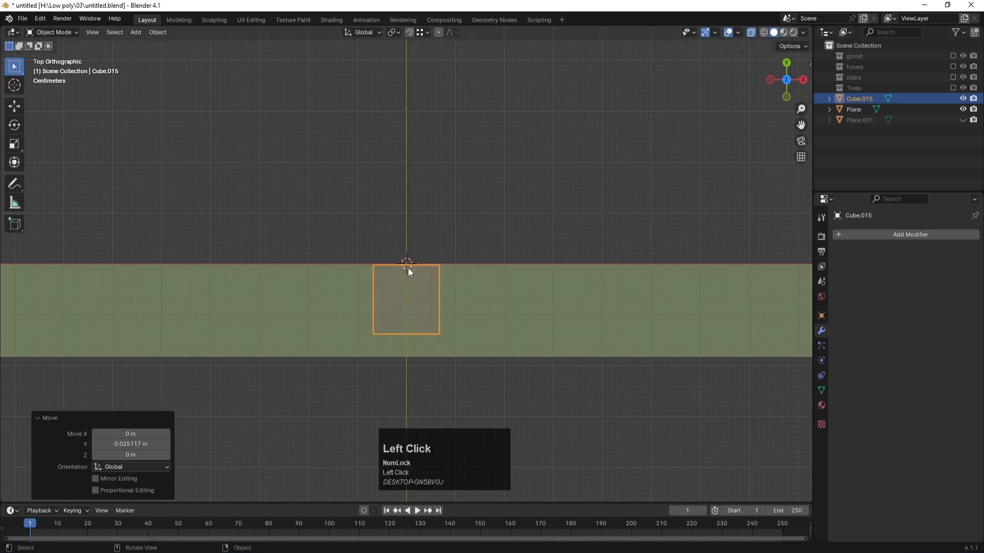
# In front view, raise the cube's top vertices about 0.778 m along Z to meet the frame's upper bar.
pyautogui.press('KP_1')
pyautogui.scroll(-5, 407, 268)
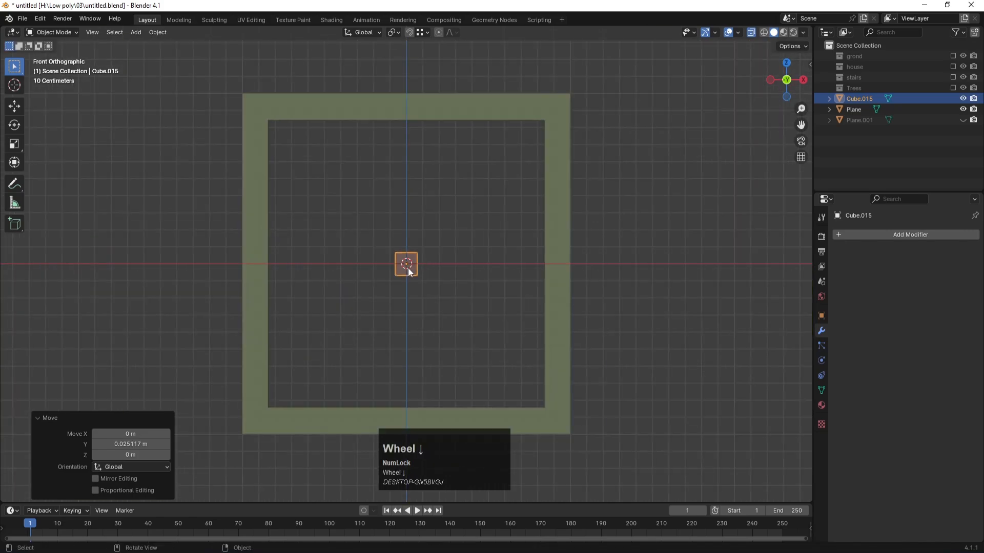
pyautogui.press('Tab')
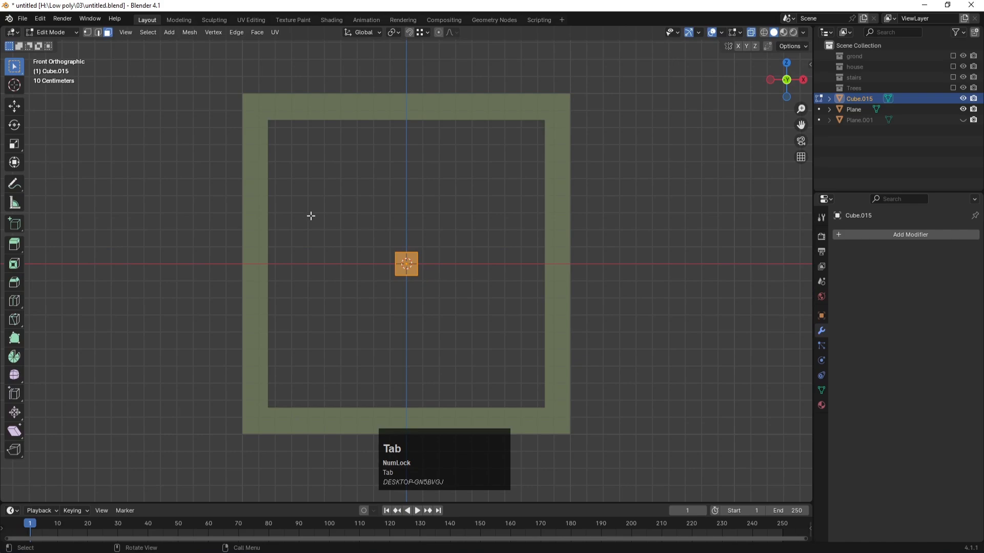
pyautogui.press('1')
pyautogui.moveTo(373, 232); pyautogui.dragTo(443, 261)
pyautogui.press('g')
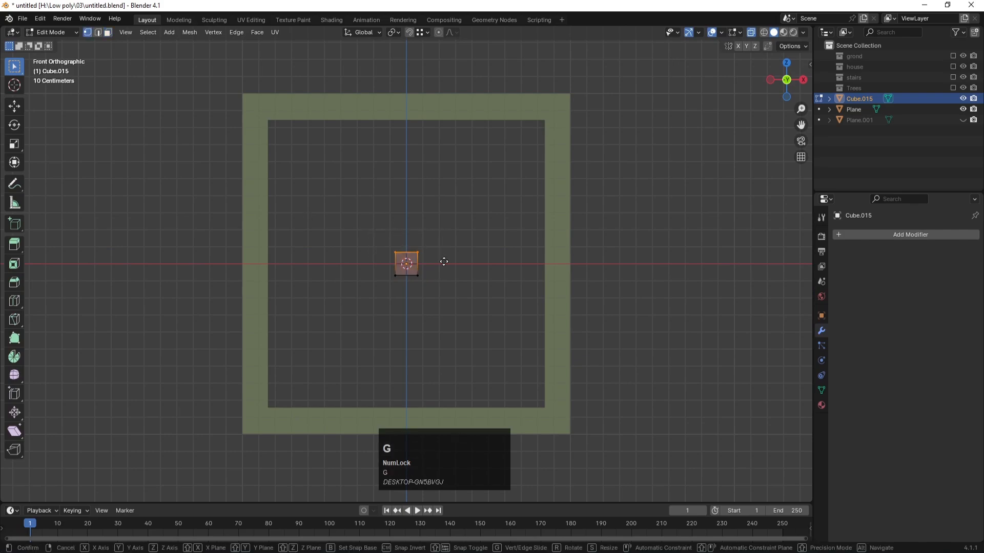
pyautogui.press('z')
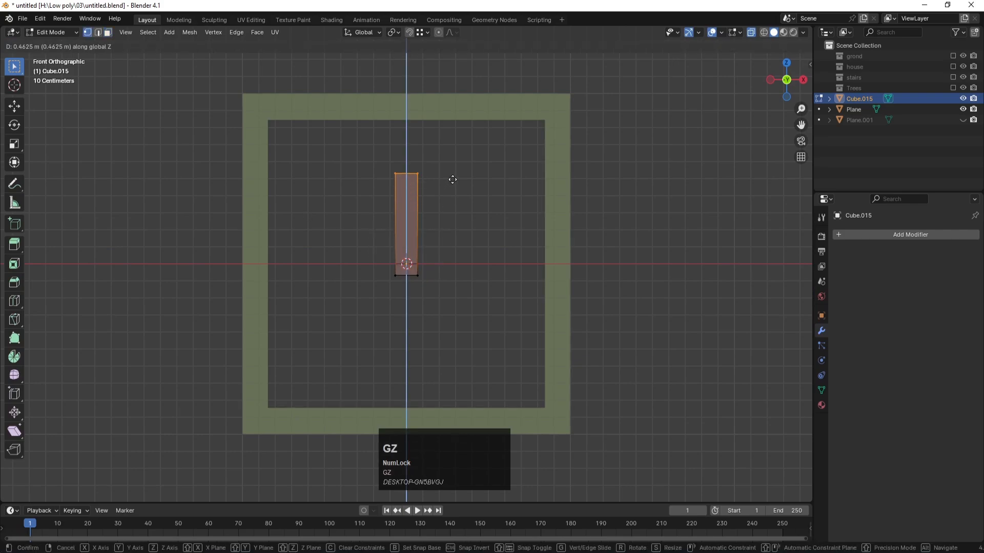
pyautogui.click(461, 130)
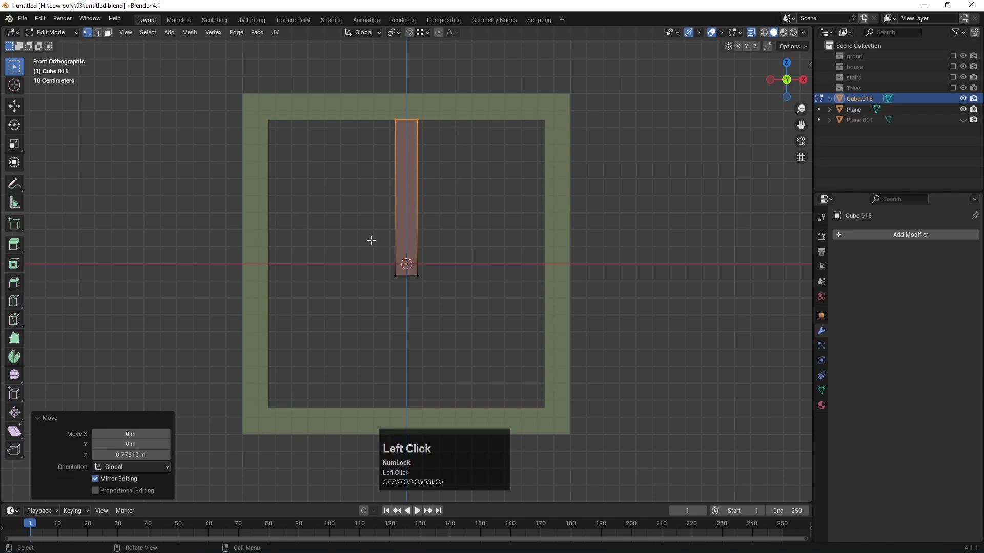
# Lower the cube's bottom vertices along Z to the frame's lower bar and return to Object Mode.
pyautogui.moveTo(371, 241); pyautogui.dragTo(443, 288)
pyautogui.press('g')
pyautogui.press('z')
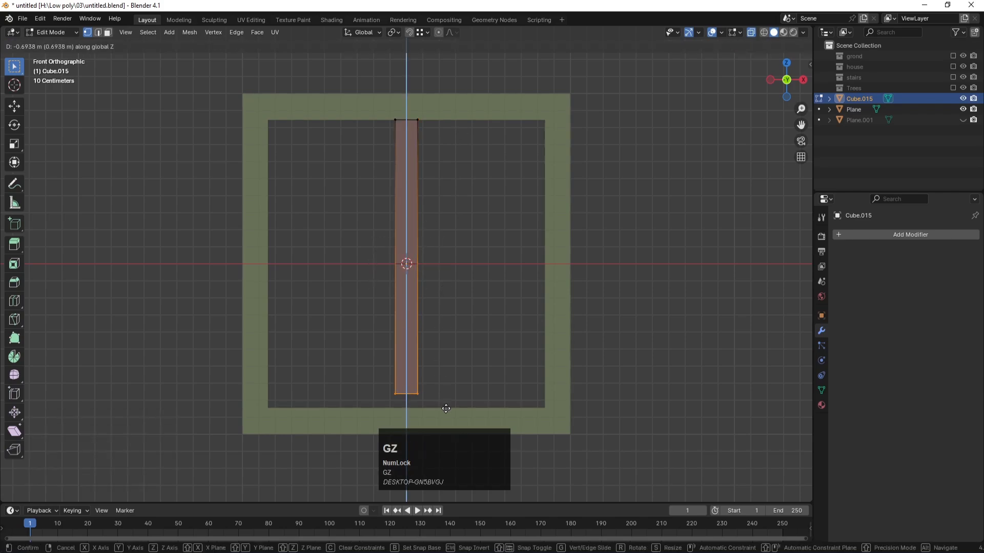
pyautogui.click(451, 420)
pyautogui.press('Tab')
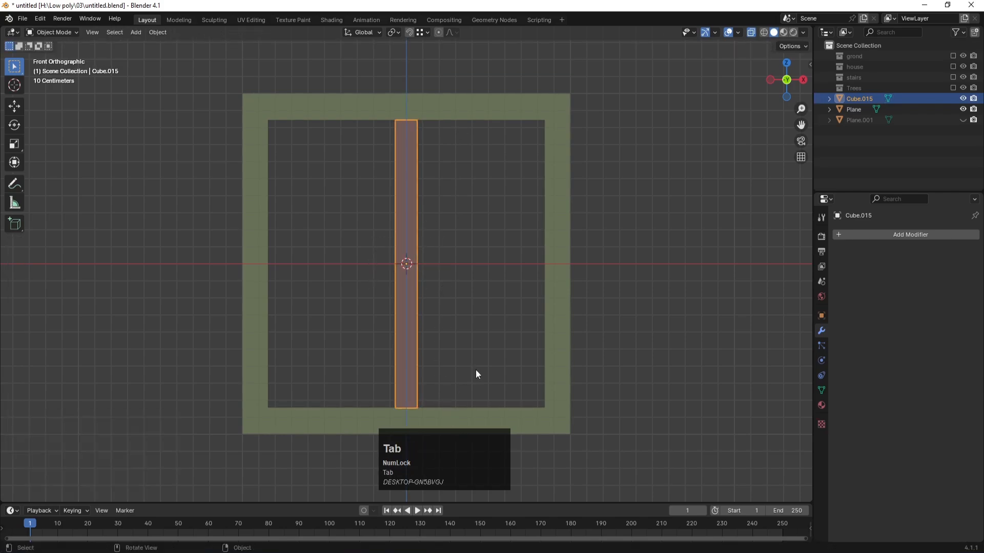
# Duplicate the vertical bar in place, rotate the copy 90° into a horizontal crossbar, and deselect it.
pyautogui.click(643, 242)
pyautogui.click(404, 204)
pyautogui.hotkey('shift', 'd')
pyautogui.write('r')
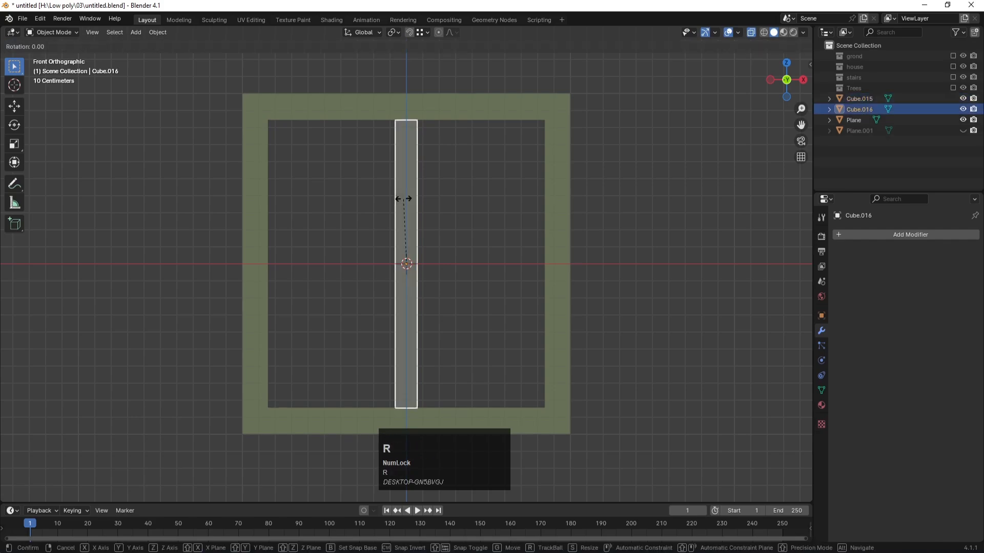
pyautogui.write('90')
pyautogui.press('Return')
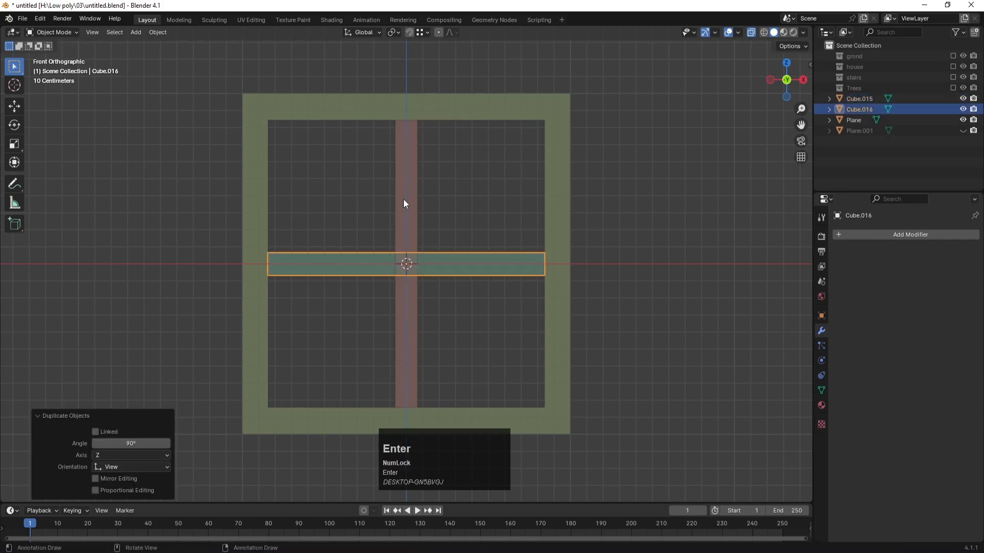
pyautogui.click(633, 211)
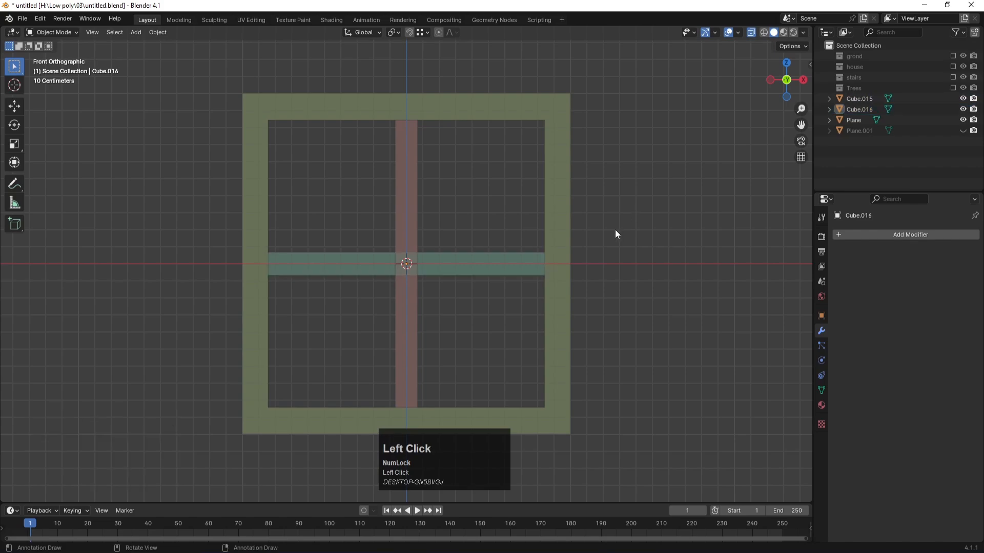
# Unhide the Plane.001 object behind the frame and turn off X-ray.
pyautogui.click(962, 131)
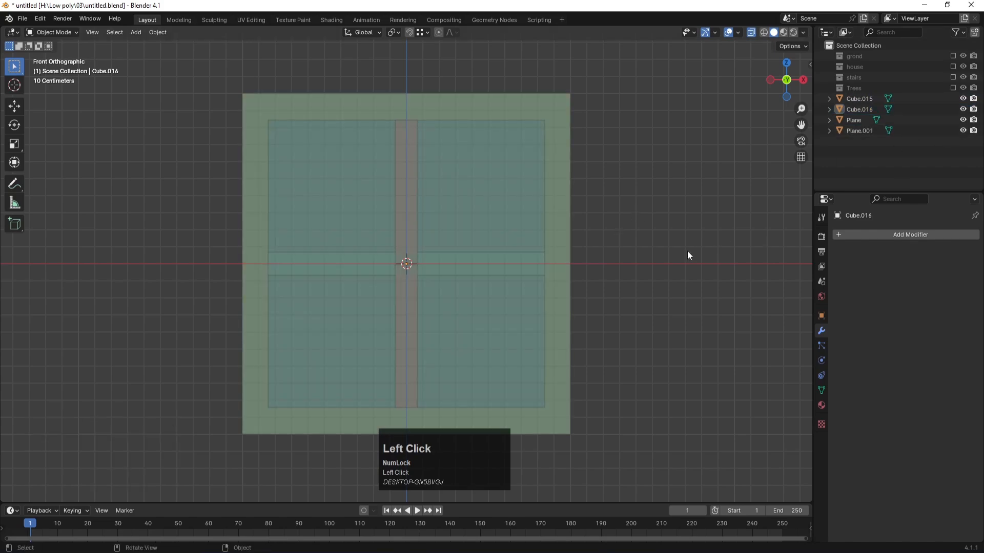
pyautogui.moveTo(671, 242); pyautogui.dragTo(614, 267, button='middle')
pyautogui.hotkey('alt', 'z')
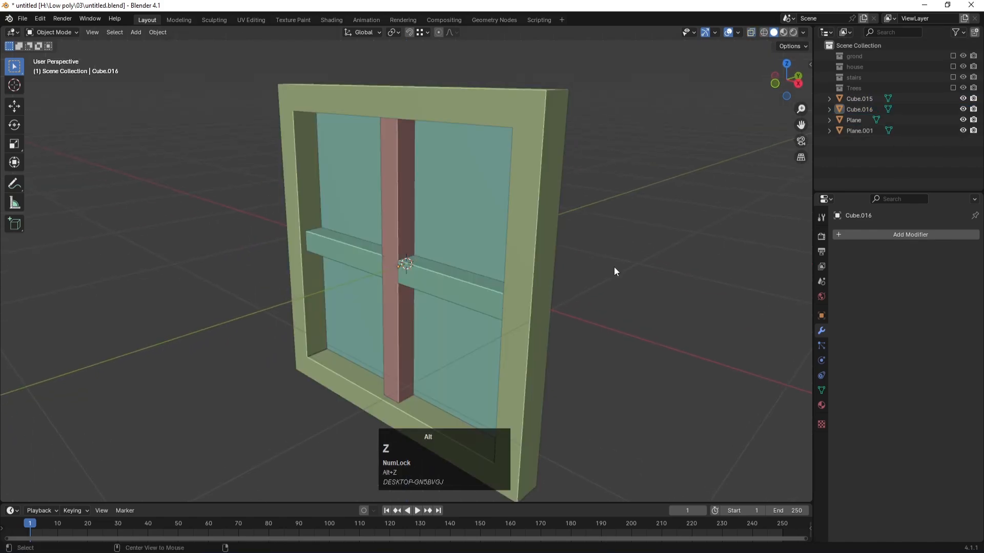
# Extrude the whole Plane.001 pane about 0.06 m along its normal, return to Object Mode, and deselect it.
pyautogui.click(490, 198)
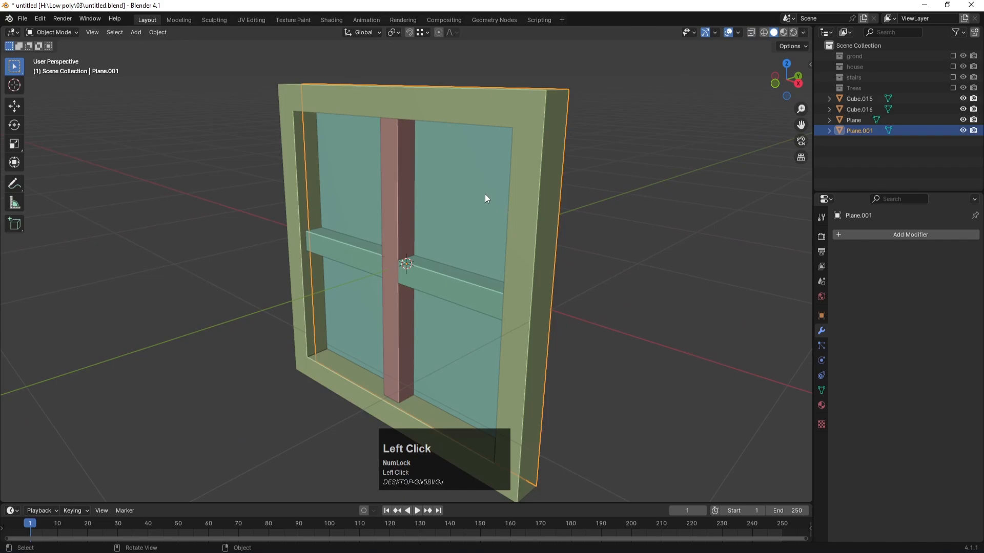
pyautogui.moveTo(485, 194); pyautogui.dragTo(471, 239, button='middle')
pyautogui.press('Tab')
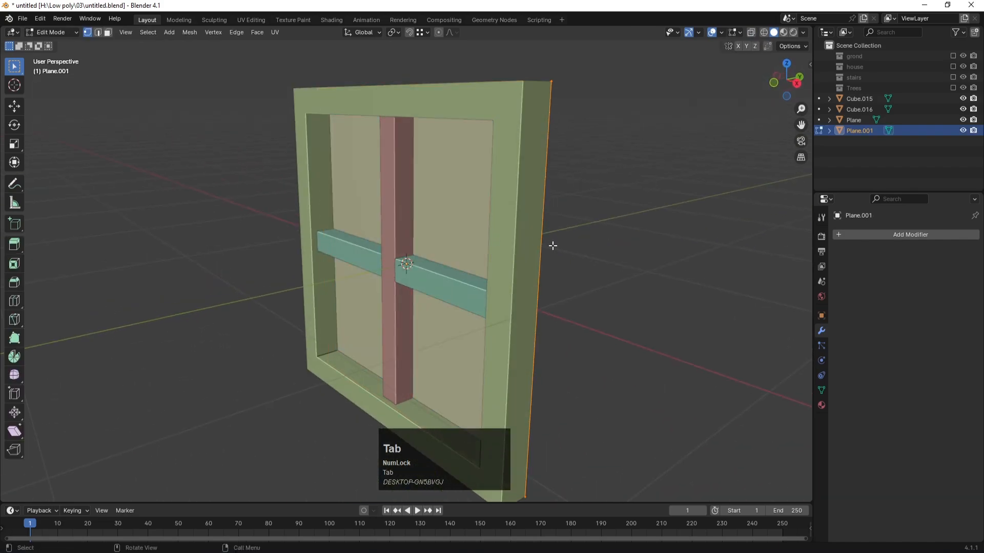
pyautogui.press('a')
pyautogui.press('e')
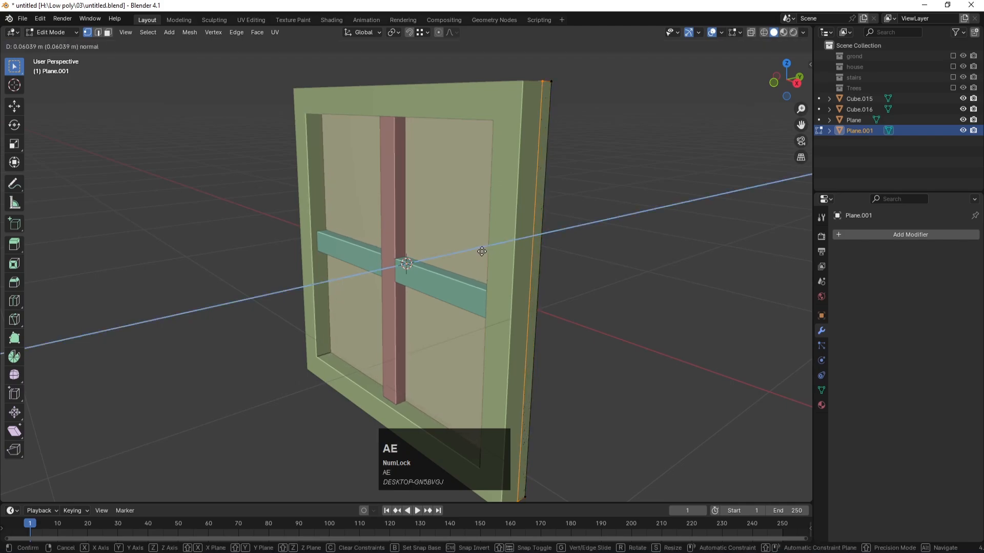
pyautogui.click(482, 251)
pyautogui.scroll(-3, 615, 341)
pyautogui.press('Tab')
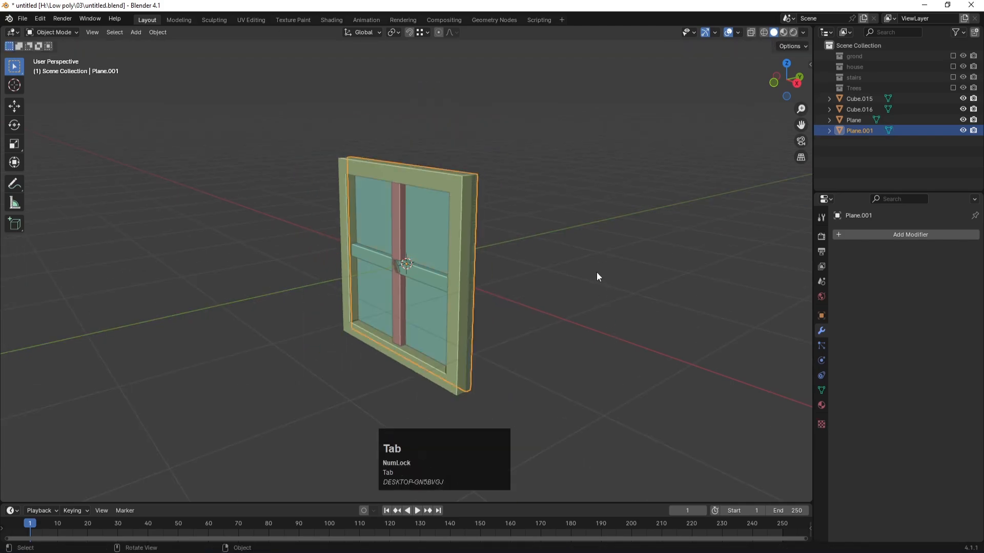
pyautogui.click(596, 272)
pyautogui.moveTo(546, 271); pyautogui.dragTo(576, 274, button='middle')
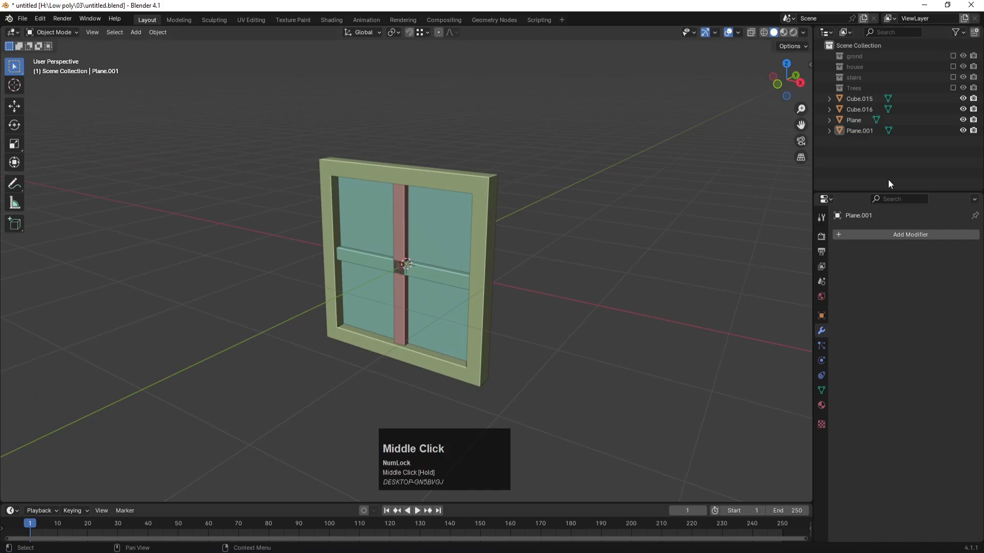
# Rename the Plane.001 object as glass.
pyautogui.click(861, 132)
pyautogui.doubleClick(861, 132)
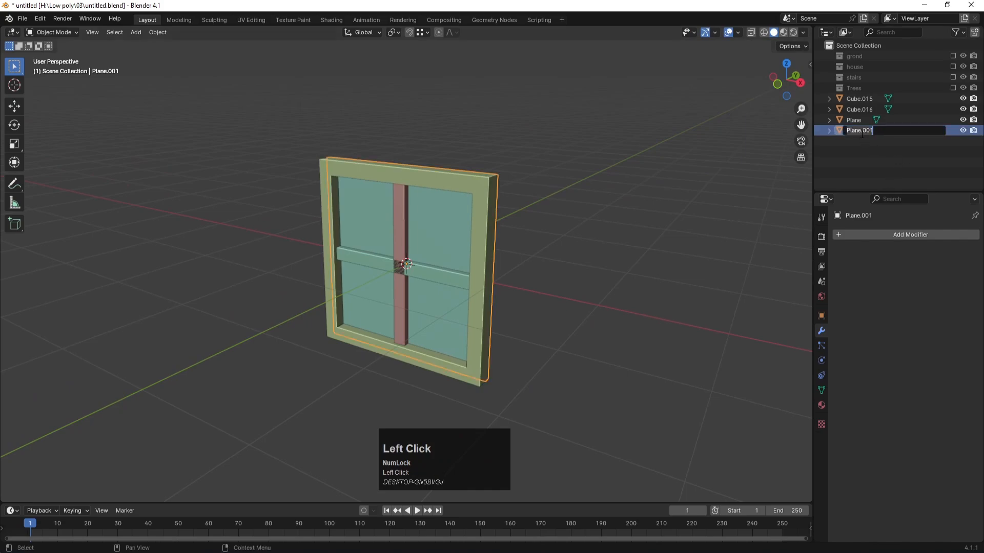
pyautogui.write('glass')
pyautogui.press('Return')
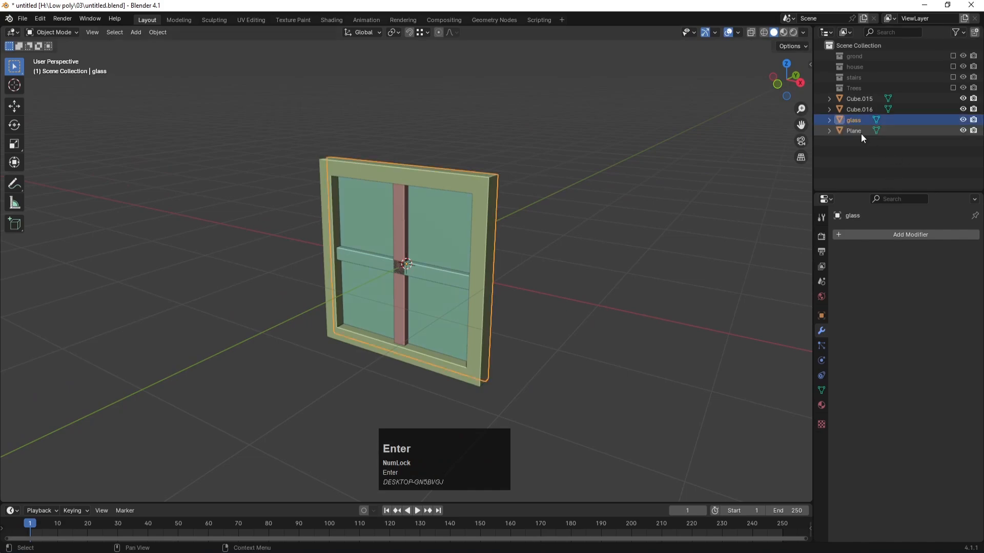
# Hide the glass object and show it again to check which part of the window it is.
pyautogui.click(861, 132)
pyautogui.click(857, 120)
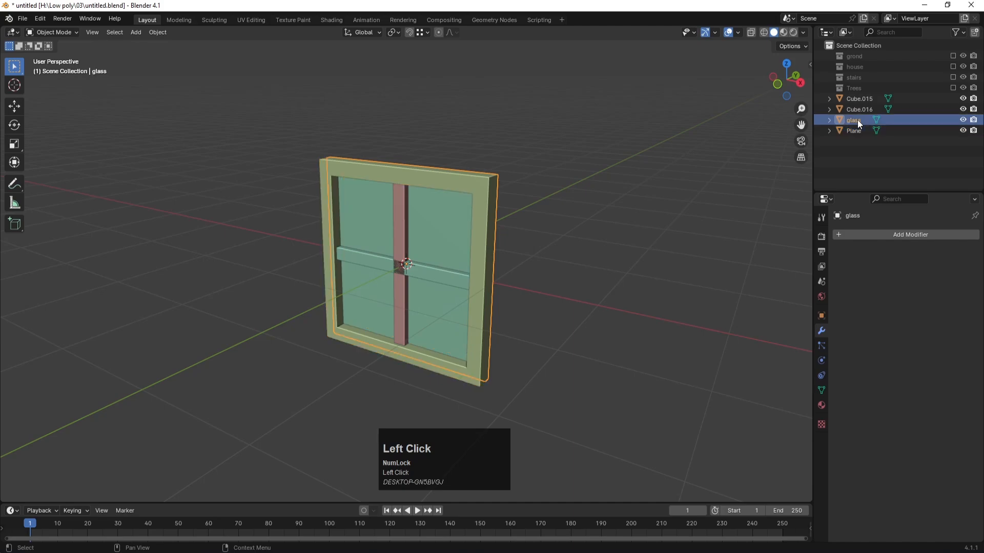
pyautogui.click(963, 119)
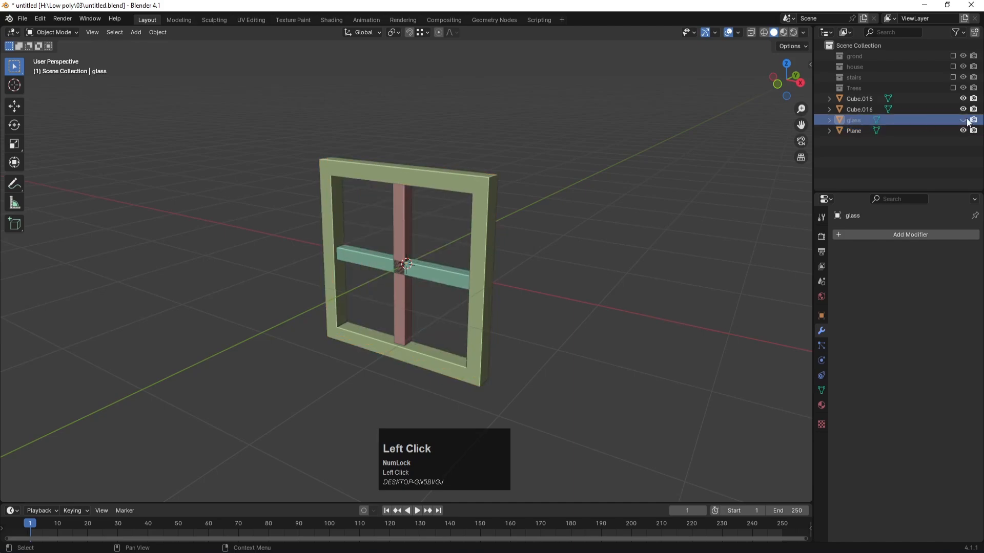
pyautogui.click(963, 119)
# Rename the frame object Plane as window.
pyautogui.click(859, 130)
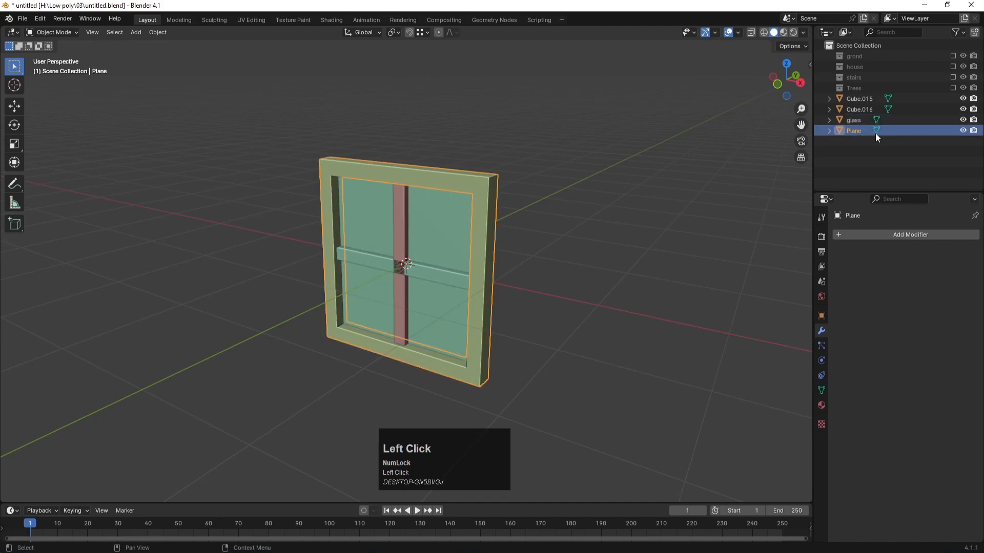
pyautogui.doubleClick(875, 131)
pyautogui.write('window')
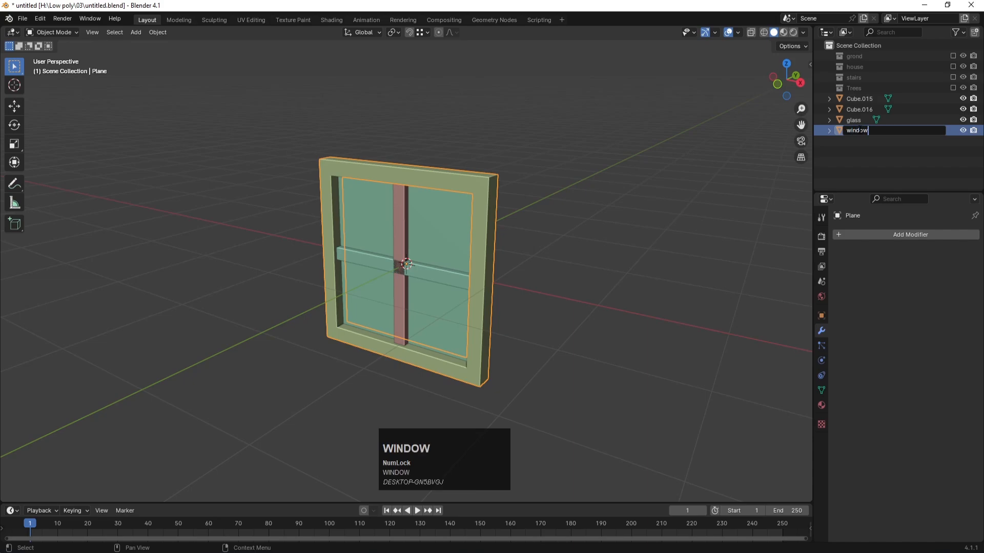
pyautogui.press('Return')
# Rename the horizontal crossbar and the vertical one as wood, and deselect everything.
pyautogui.click(854, 119)
pyautogui.doubleClick(853, 110)
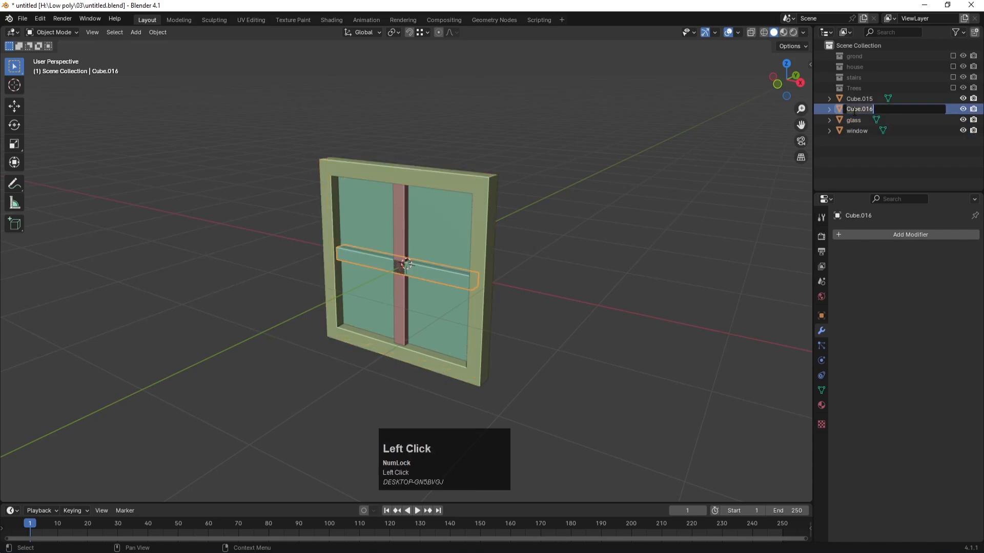
pyautogui.write('woo')
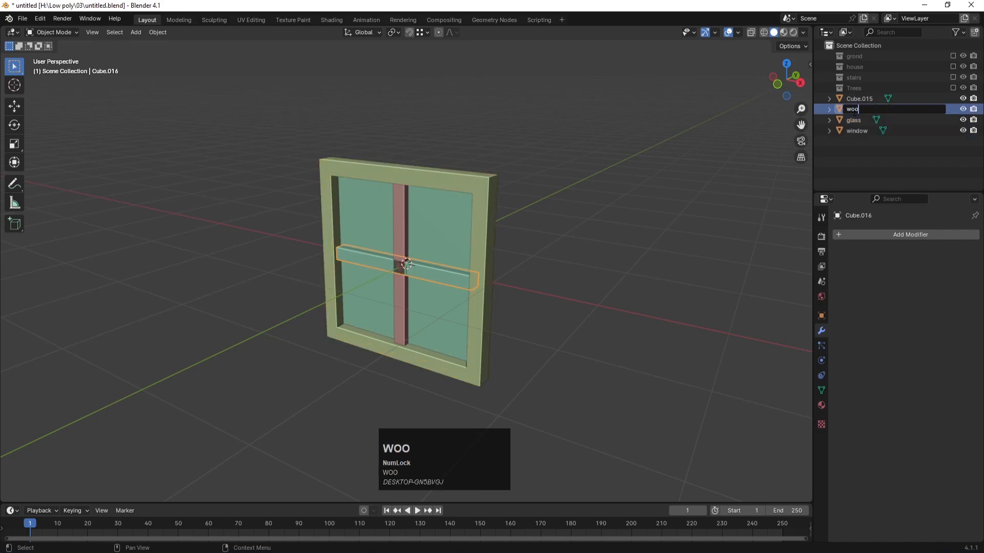
pyautogui.write('d')
pyautogui.press('Return')
pyautogui.doubleClick(854, 99)
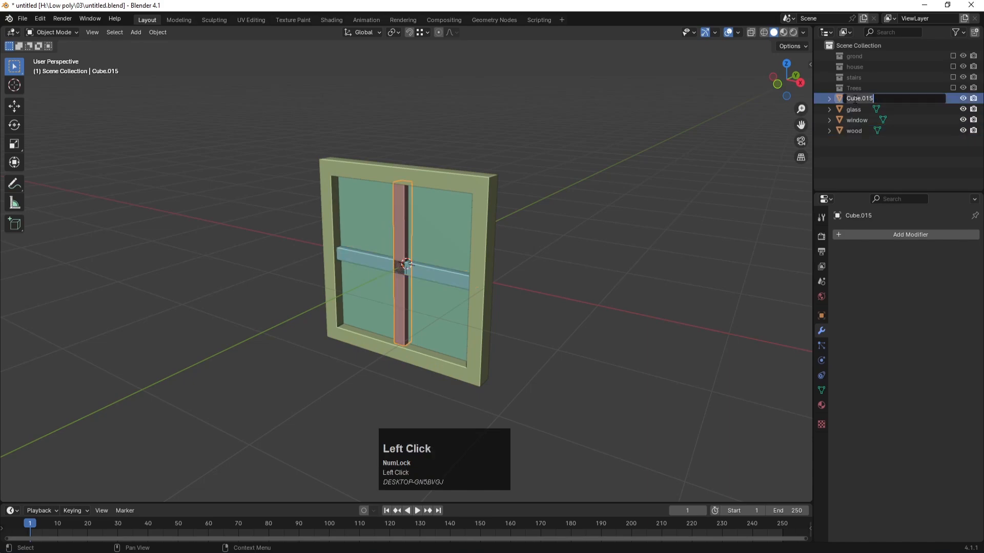
pyautogui.write('wood')
pyautogui.press('Return')
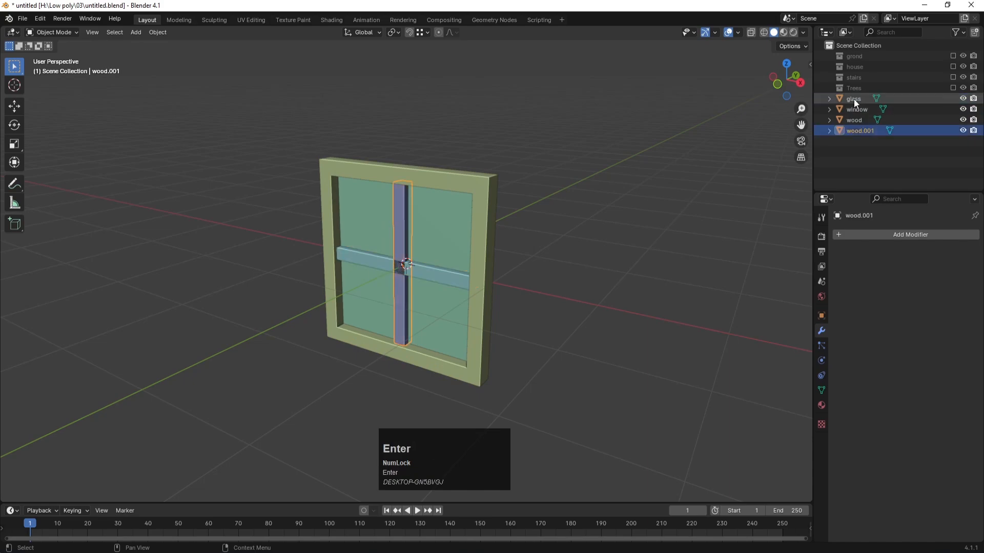
pyautogui.click(614, 195)
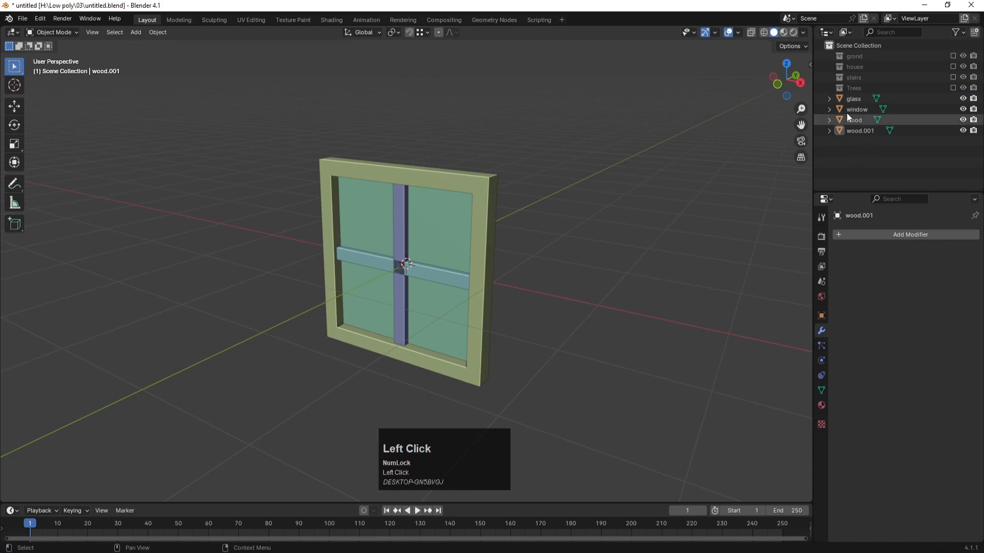
# Select the glass, window and both wood objects, enable the house collection, and view the scene from the front with X-ray on.
pyautogui.click(851, 98)
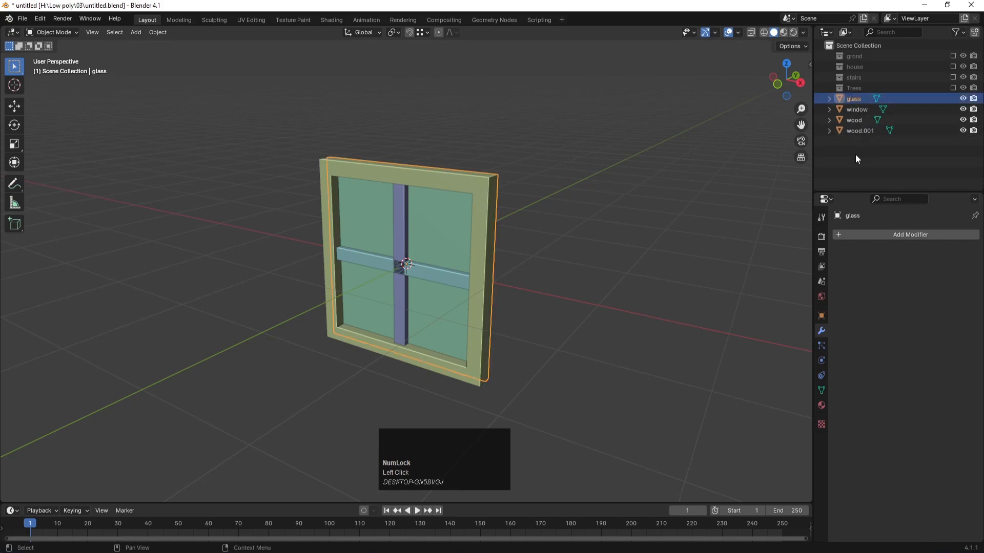
pyautogui.keyDown('shift'); pyautogui.click(857, 110); pyautogui.keyUp('shift')
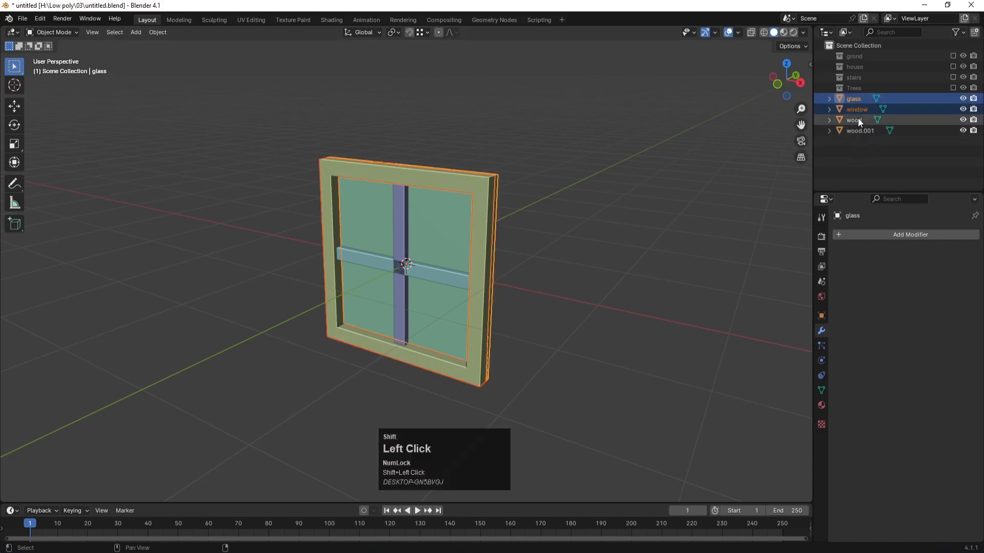
pyautogui.keyDown('shift'); pyautogui.click(862, 131); pyautogui.keyUp('shift')
pyautogui.click(952, 67)
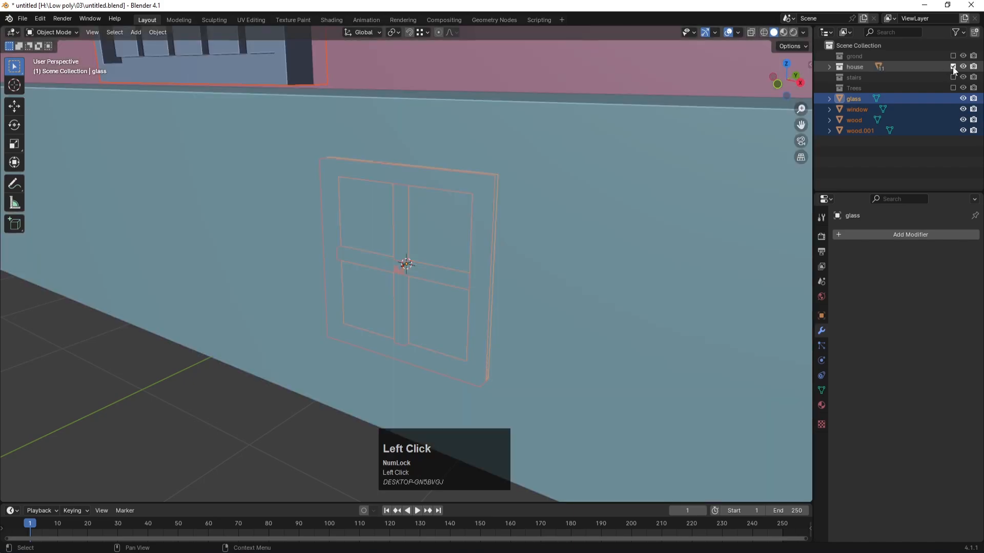
pyautogui.scroll(-6, 556, 344)
pyautogui.press('KP_1')
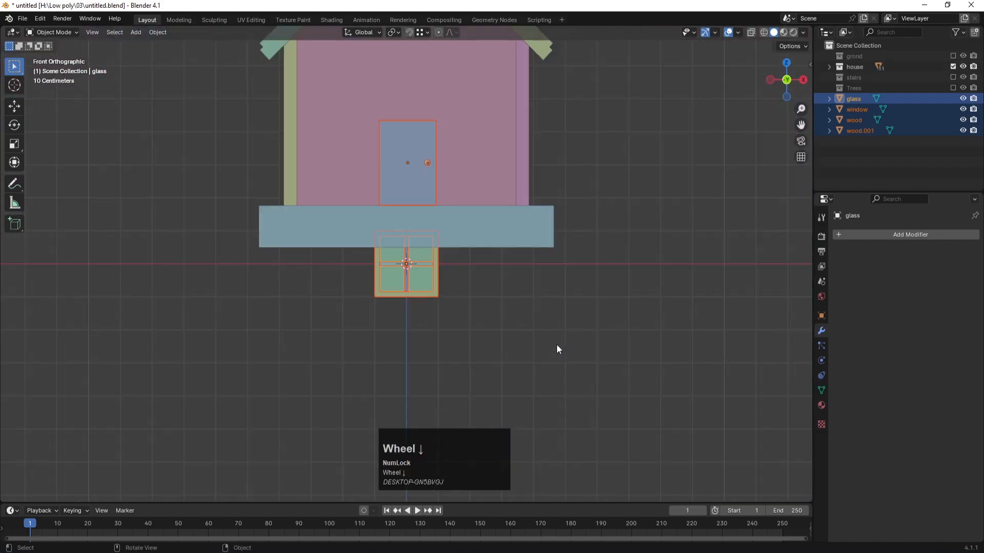
pyautogui.hotkey('alt', 'z')
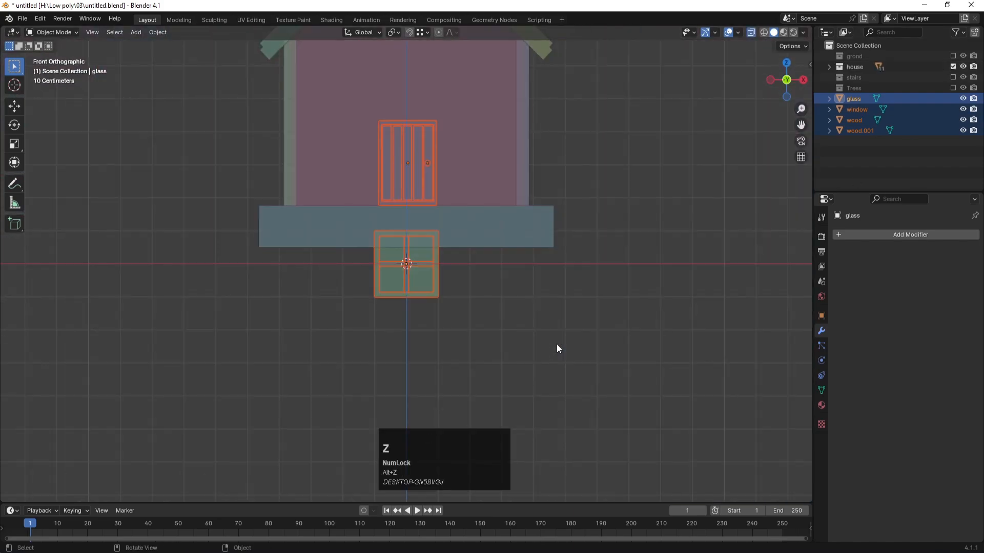
# Reselect only the four window parts and move them onto the front wall beside the door, about -2.1 m in X and 4.34 m in Z.
pyautogui.click(556, 333)
pyautogui.hotkey('ctrl', 'z')
pyautogui.click(766, 149)
pyautogui.click(876, 99)
pyautogui.keyDown('shift'); pyautogui.click(853, 109); pyautogui.keyUp('shift')
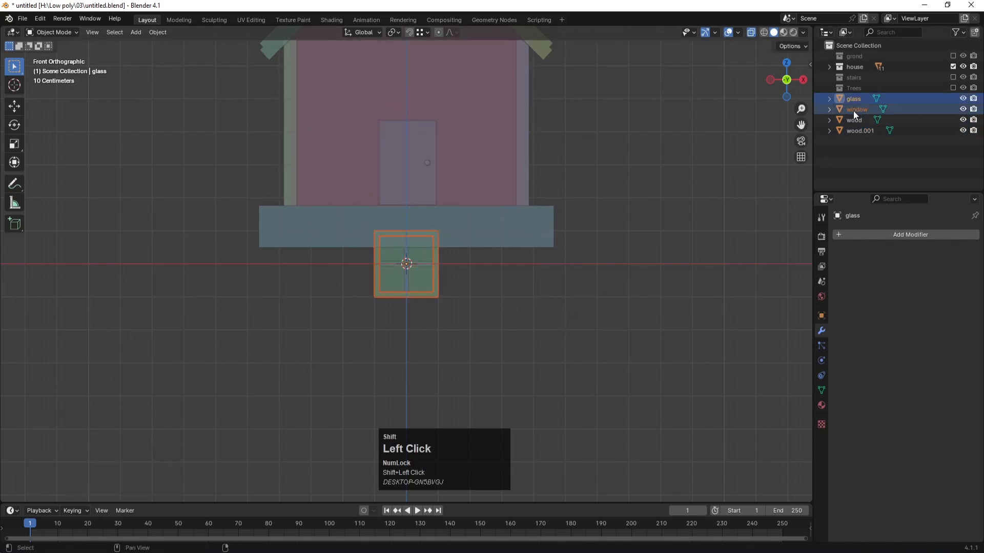
pyautogui.keyDown('shift'); pyautogui.click(853, 122); pyautogui.keyUp('shift')
pyautogui.keyDown('shift'); pyautogui.click(859, 131); pyautogui.keyUp('shift')
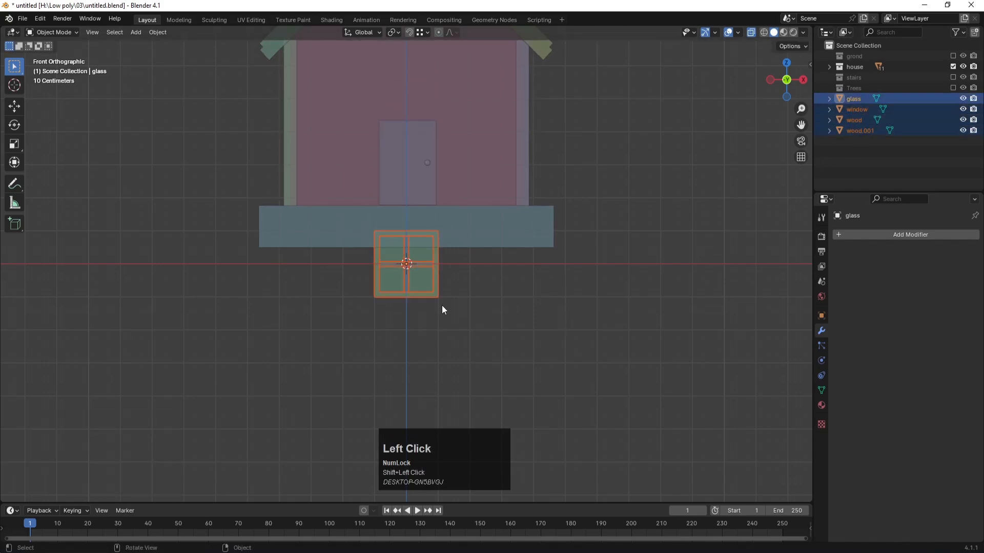
pyautogui.press('g')
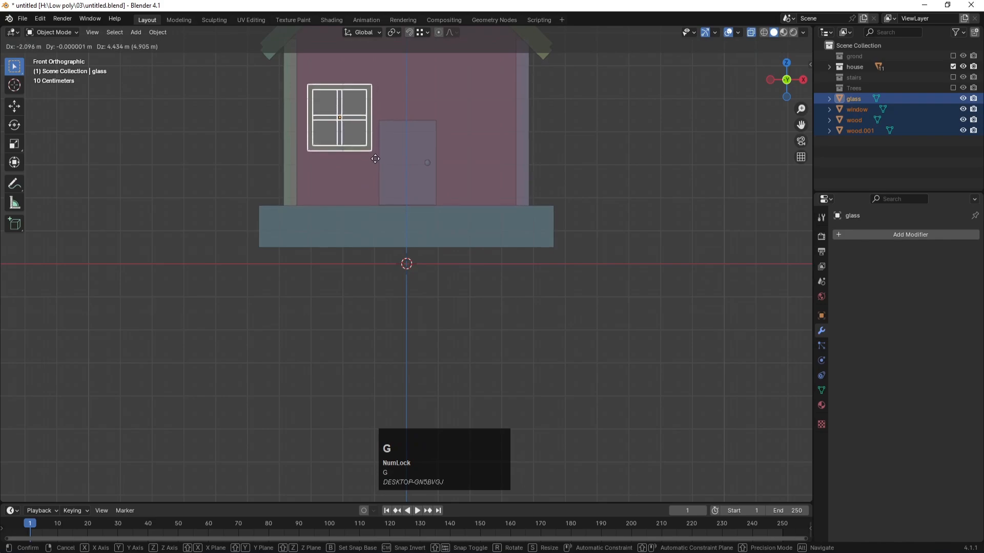
pyautogui.click(375, 159)
pyautogui.keyDown('shift'); pyautogui.moveTo(418, 143); pyautogui.dragTo(419, 258, button='middle'); pyautogui.keyUp('shift')
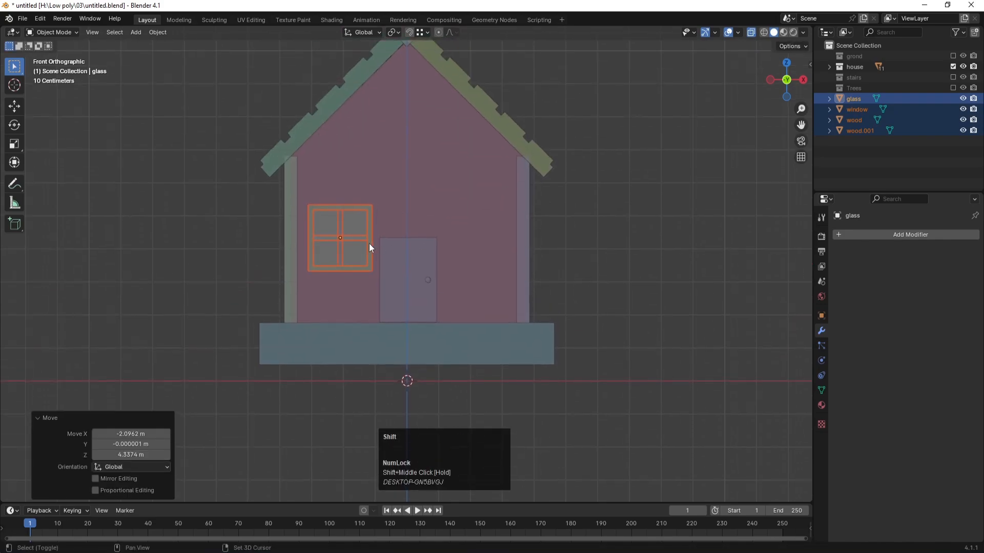
# Duplicate the window about 4.29 m along X, placing the copy on the other side of the door.
pyautogui.hotkey('shift', 'd')
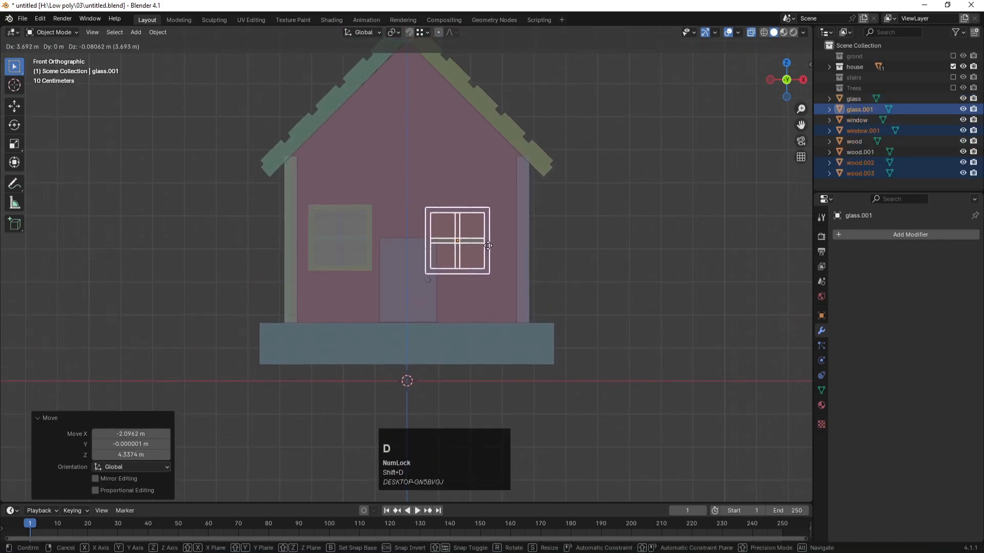
pyautogui.press('x')
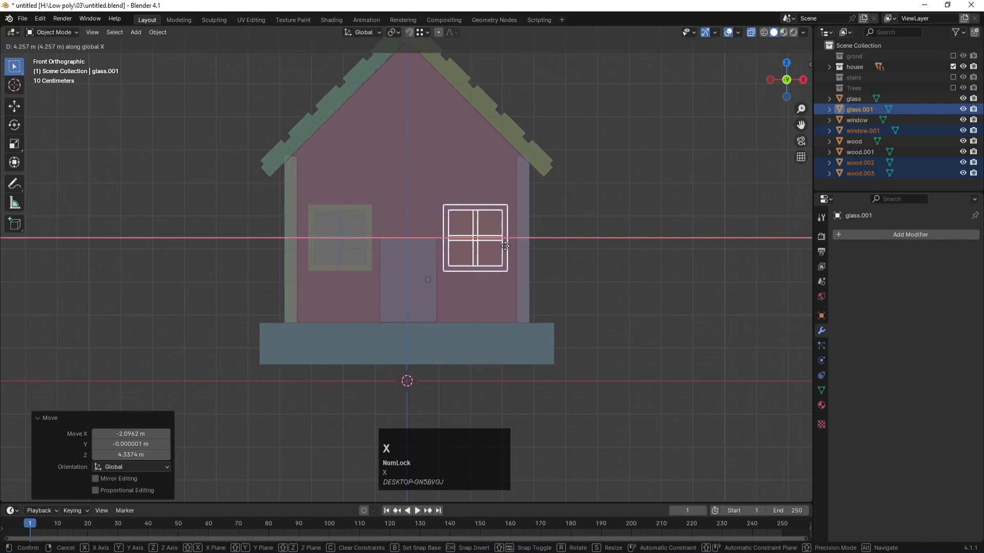
pyautogui.click(517, 248)
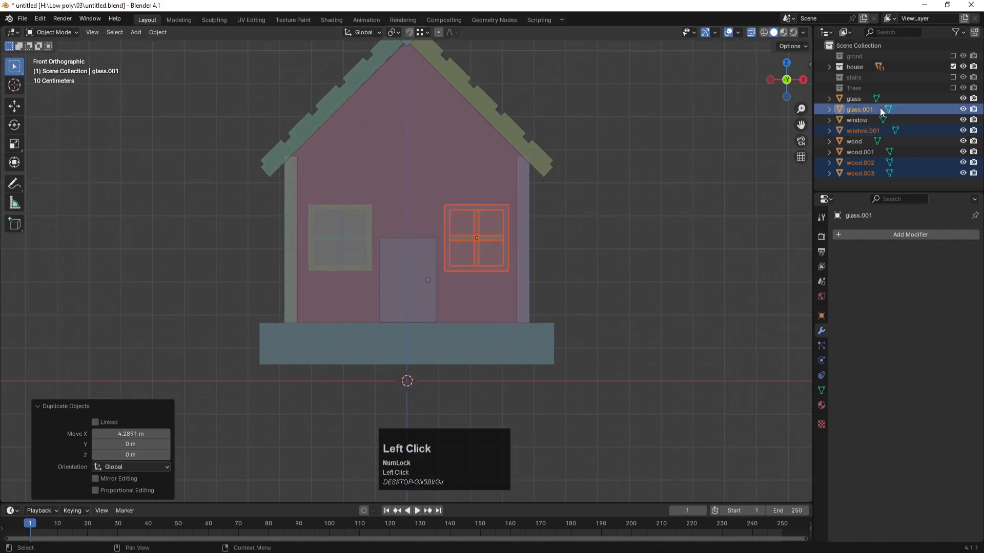
# Select all parts of both windows, turn X-ray off, and move them about -2.26 m along Y to the front wall.
pyautogui.click(860, 101)
pyautogui.keyDown('shift'); pyautogui.click(852, 173); pyautogui.keyUp('shift')
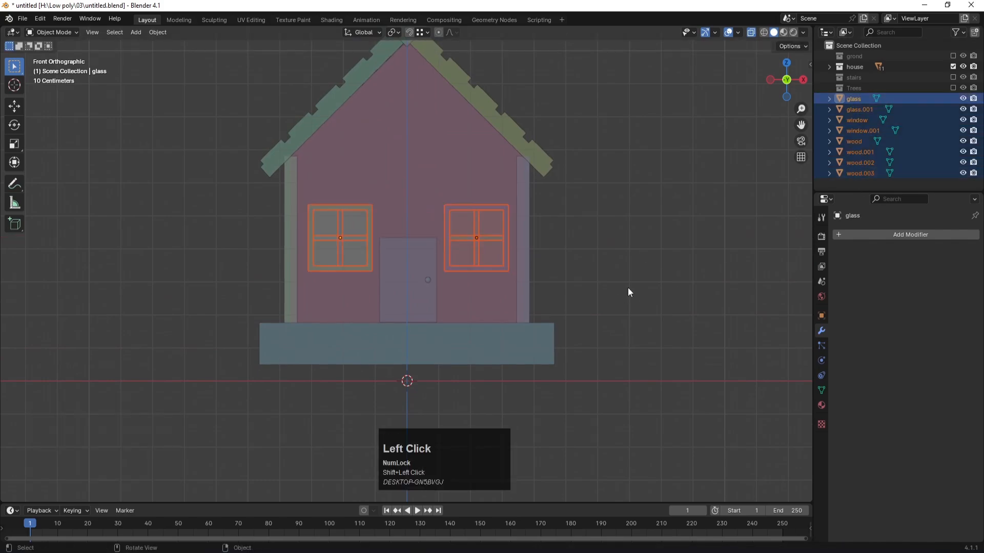
pyautogui.moveTo(628, 288); pyautogui.dragTo(554, 297, button='middle')
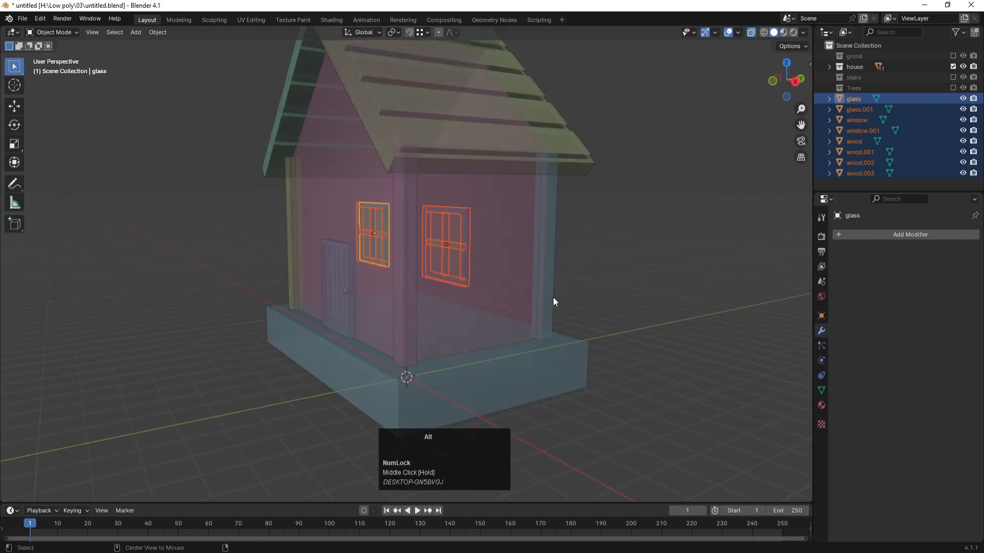
pyautogui.hotkey('alt', 'z')
pyautogui.press('g')
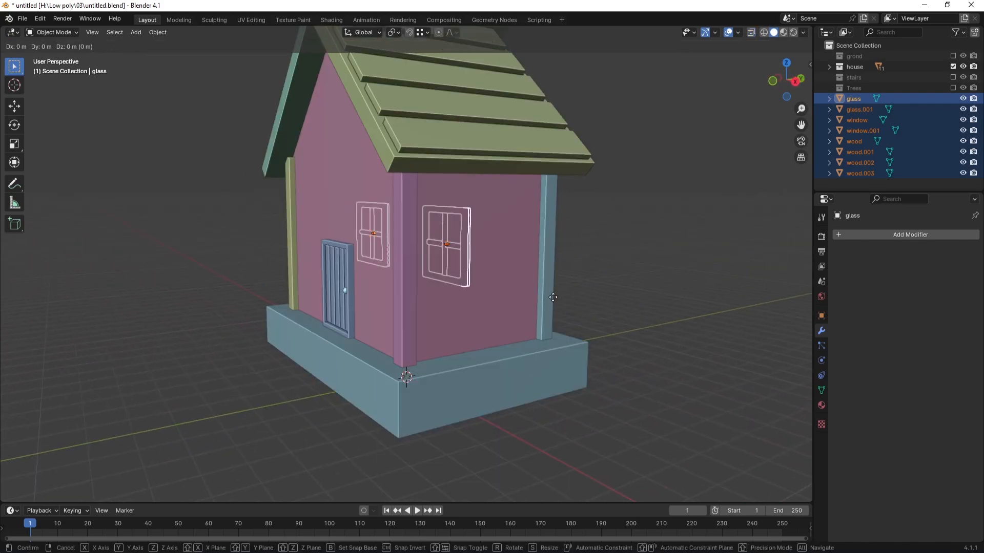
pyautogui.press('y')
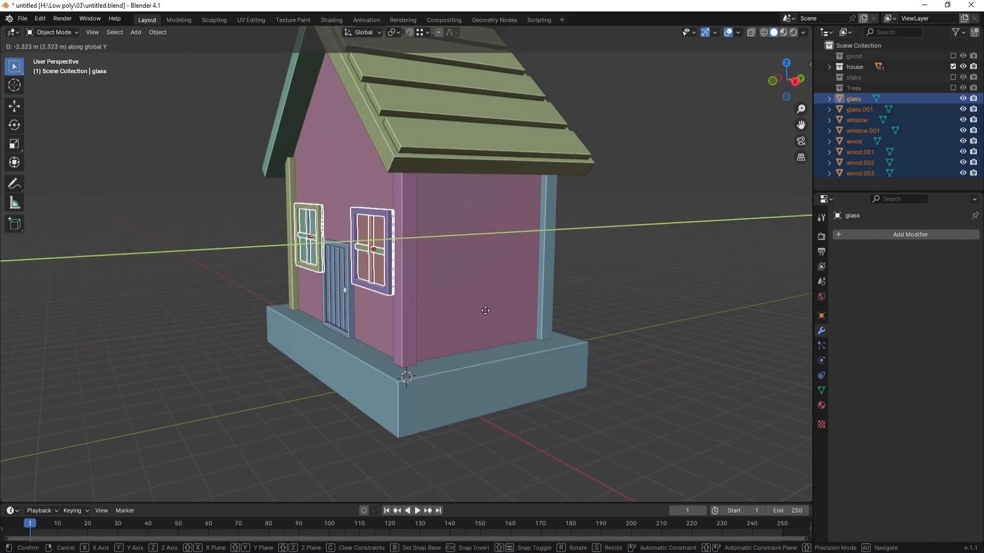
pyautogui.click(486, 277)
# Nudge both windows along Y by about -0.035 m and then 0.055 m to adjust how deep they sit in the wall, then deselect them.
pyautogui.scroll(6, 469, 277)
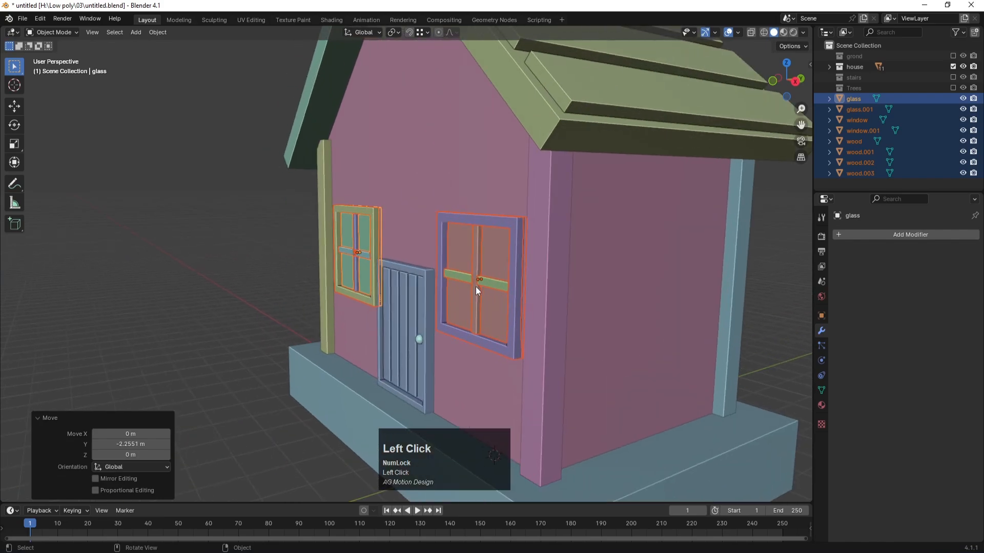
pyautogui.moveTo(486, 288); pyautogui.dragTo(485, 308, button='middle')
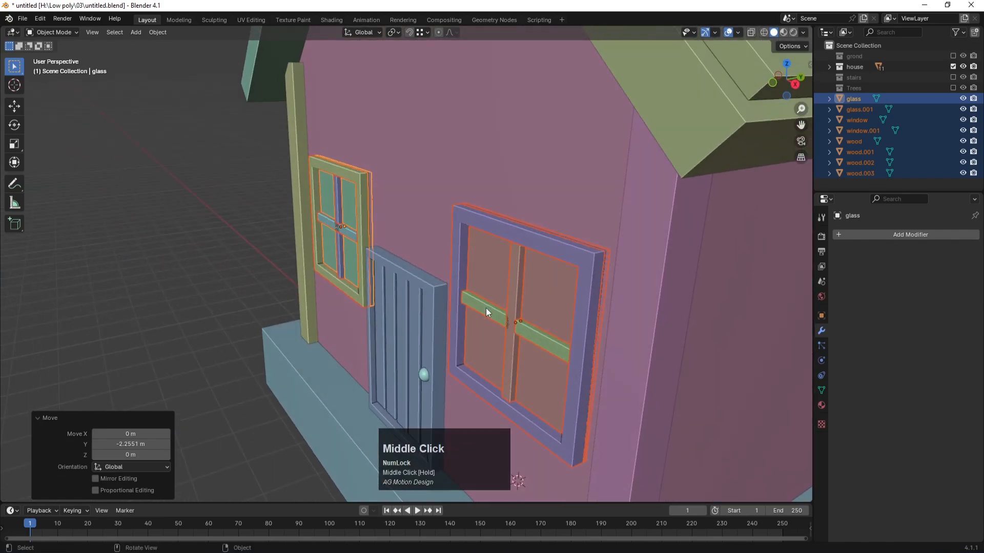
pyautogui.press('g')
pyautogui.press('y')
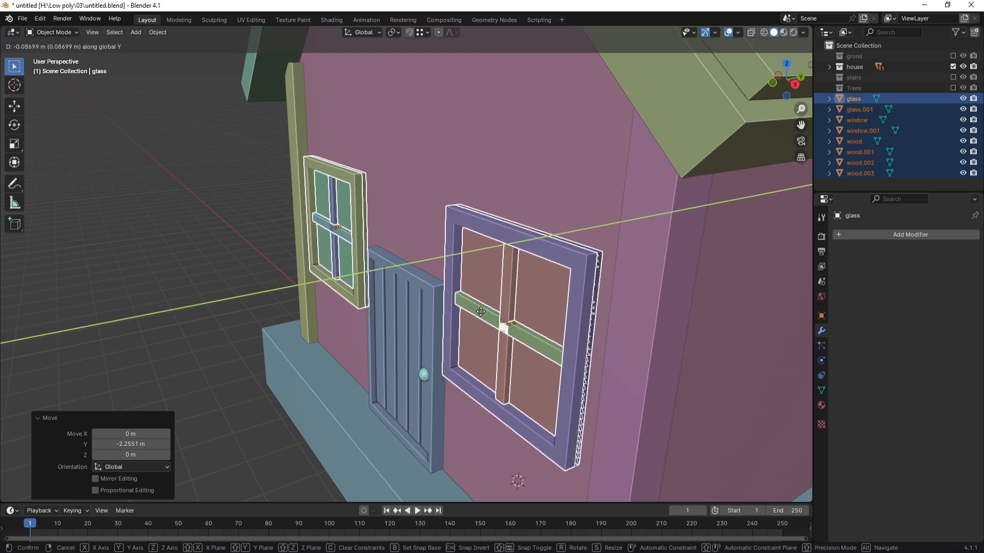
pyautogui.click(485, 312)
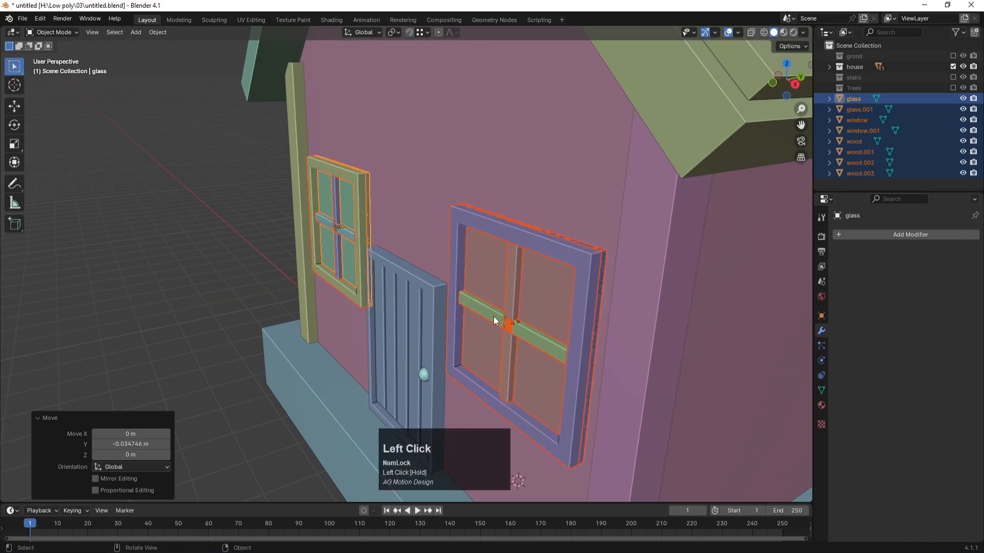
pyautogui.press('g')
pyautogui.press('y')
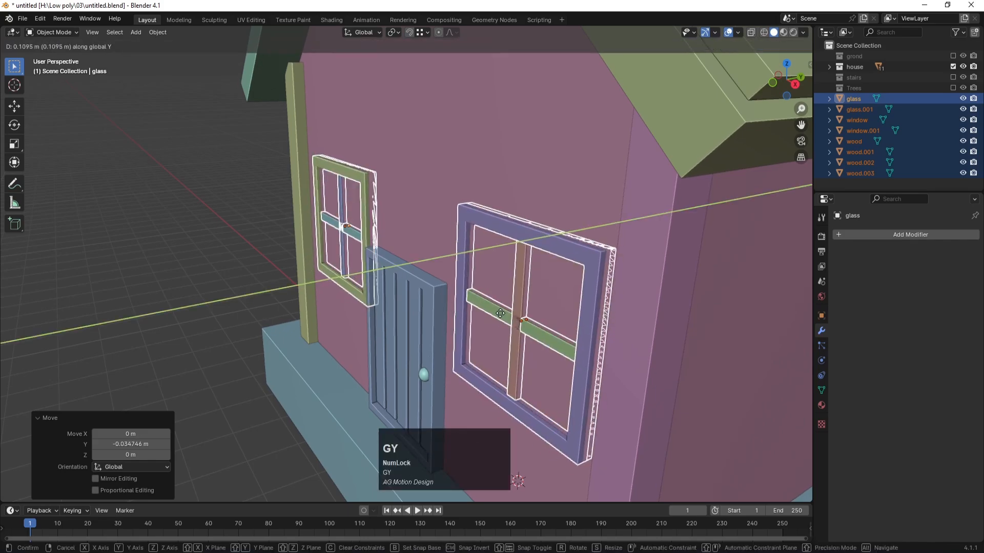
pyautogui.click(497, 318)
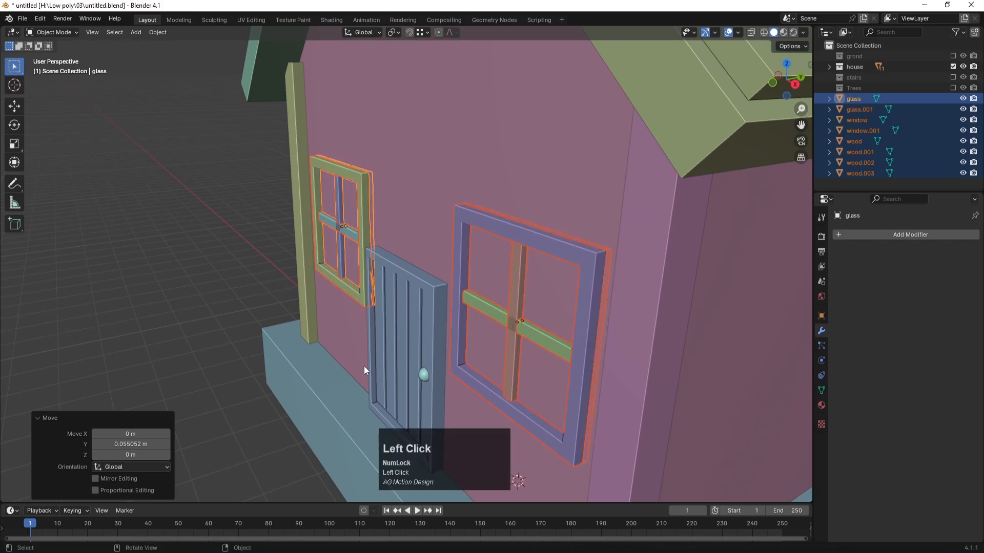
pyautogui.scroll(-4, 363, 367)
pyautogui.middleClick(122, 292)
pyautogui.click(121, 283)
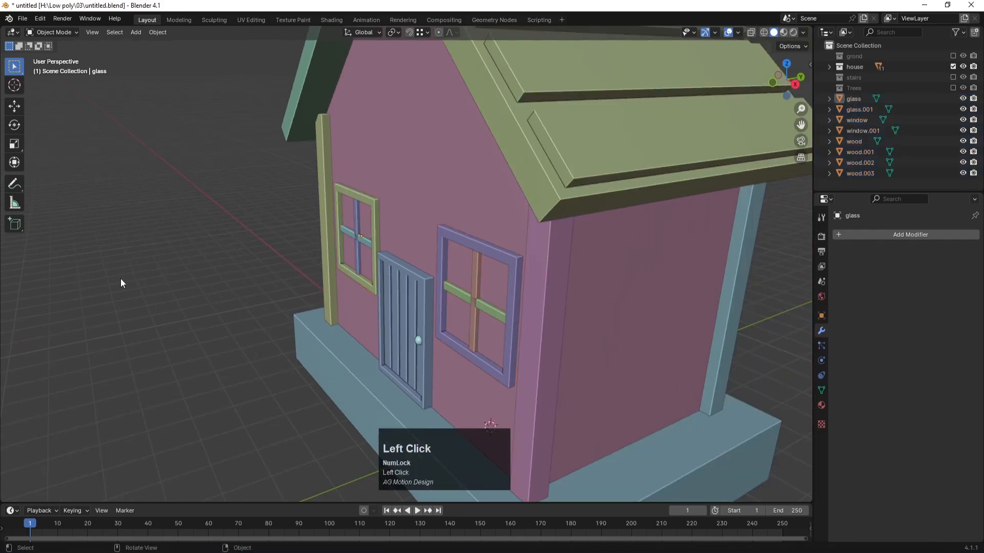
# Hide and show the house wall object Cube.006 in the house collection to check which part it is.
pyautogui.click(449, 264)
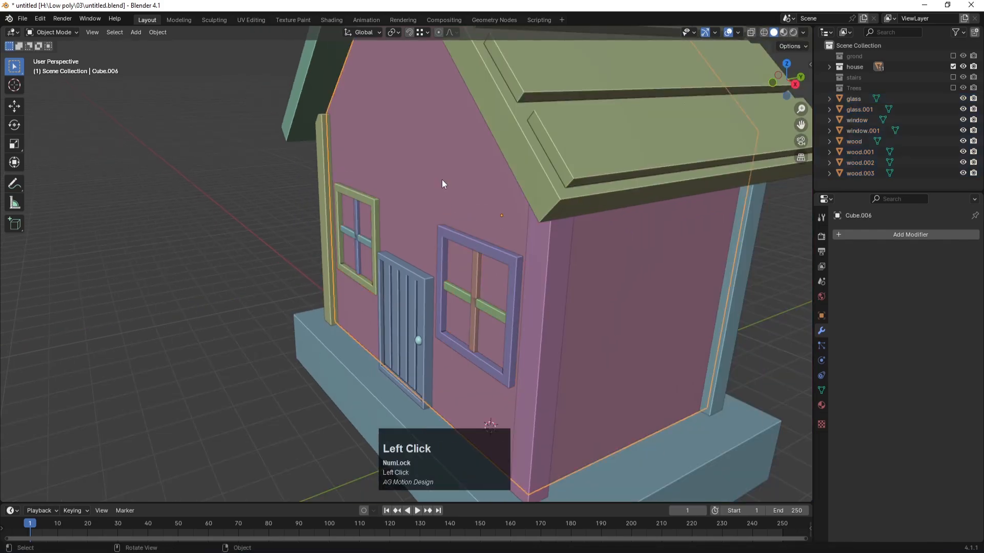
pyautogui.click(829, 66)
pyautogui.click(963, 88)
pyautogui.click(963, 88)
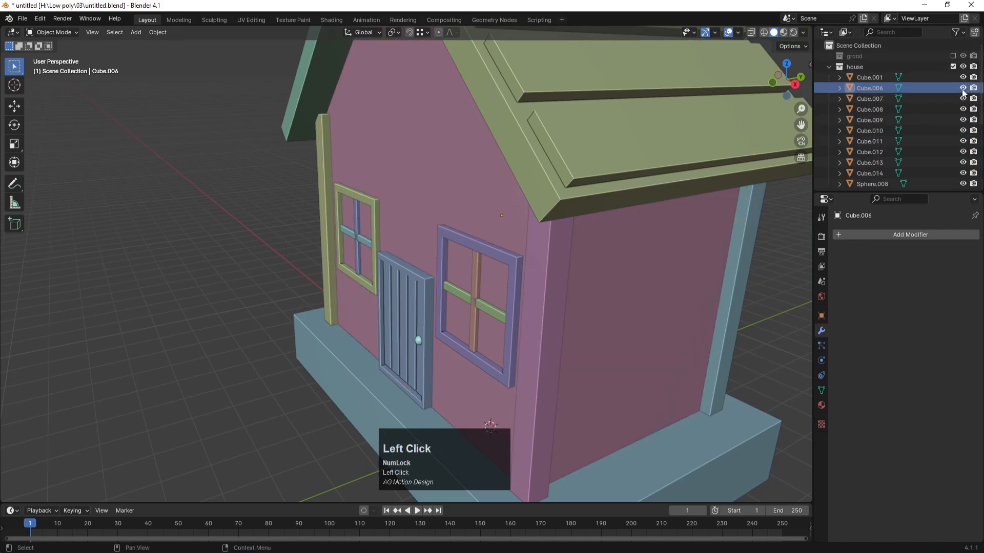
pyautogui.click(963, 88)
pyautogui.click(962, 88)
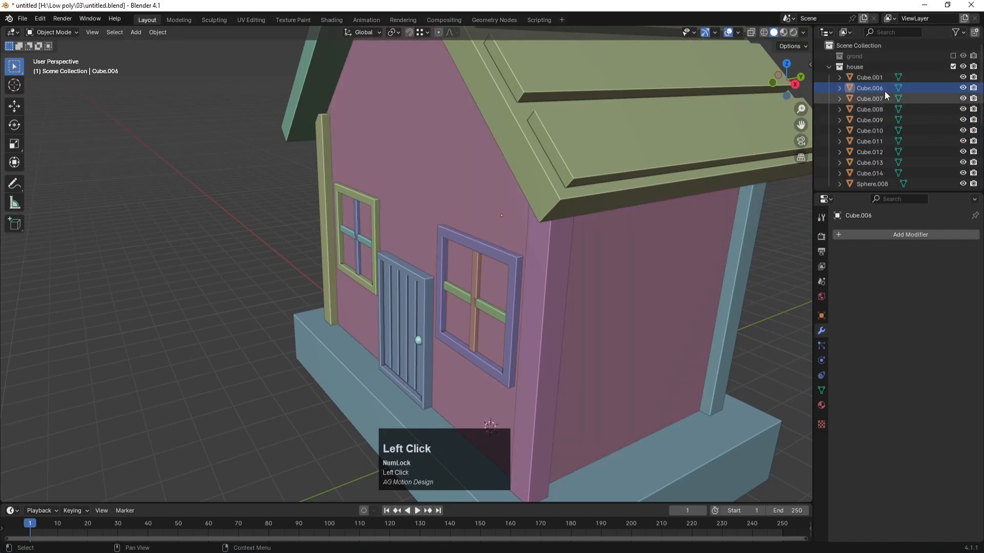
pyautogui.click(873, 77)
pyautogui.click(829, 67)
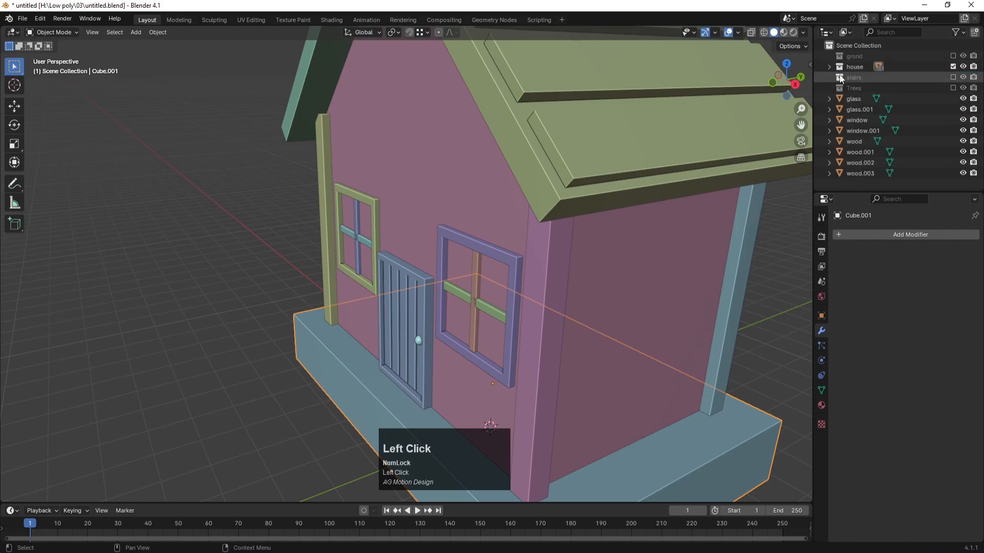
# Select all parts of both windows and move them slightly outward along Y until the glass clears the wall surface, then deselect.
pyautogui.click(854, 98)
pyautogui.keyDown('shift'); pyautogui.click(853, 173); pyautogui.keyUp('shift')
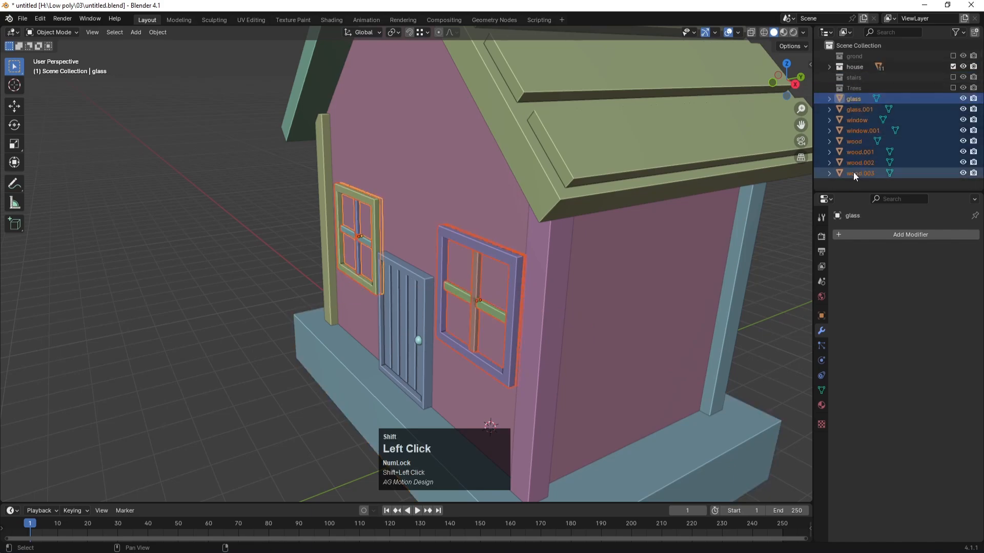
pyautogui.press('g')
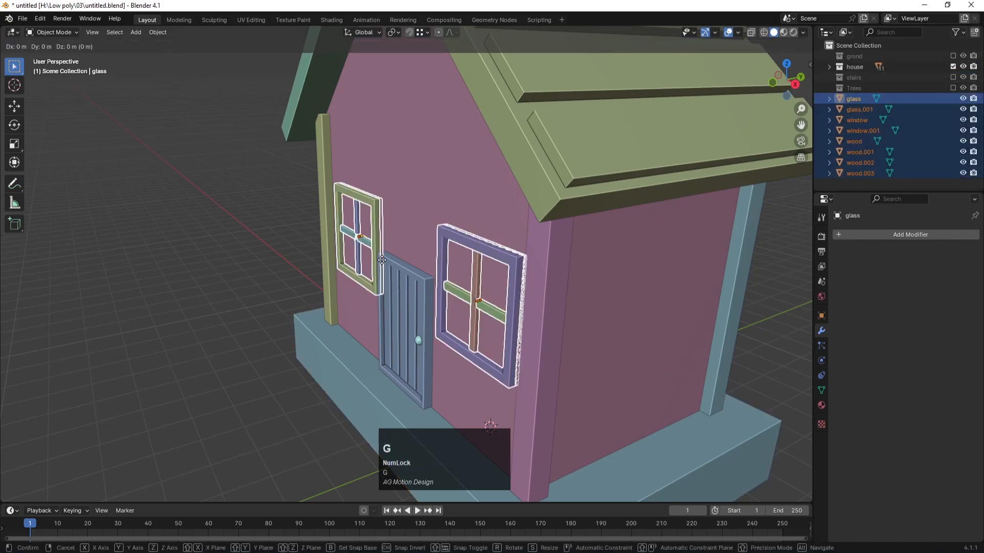
pyautogui.press('y')
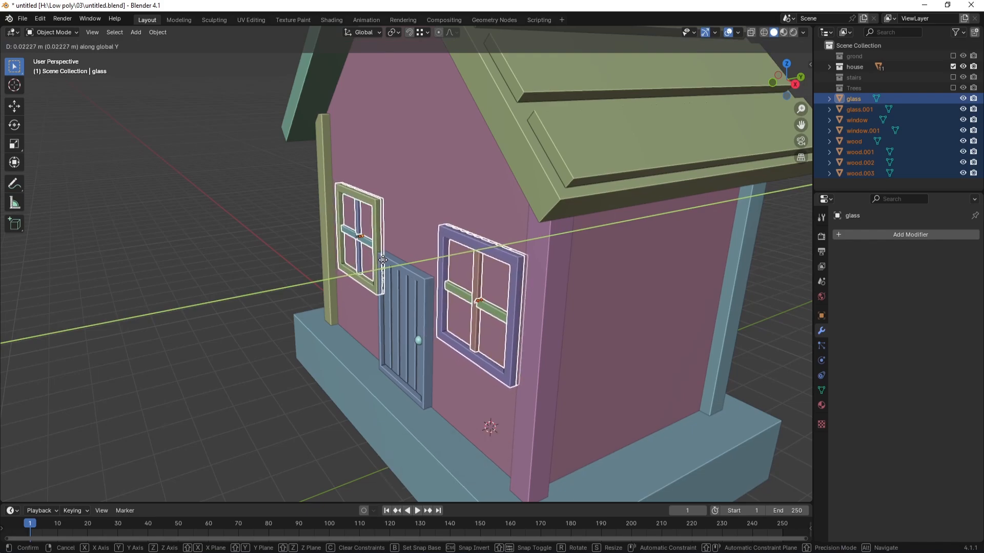
pyautogui.click(382, 261)
pyautogui.click(122, 303)
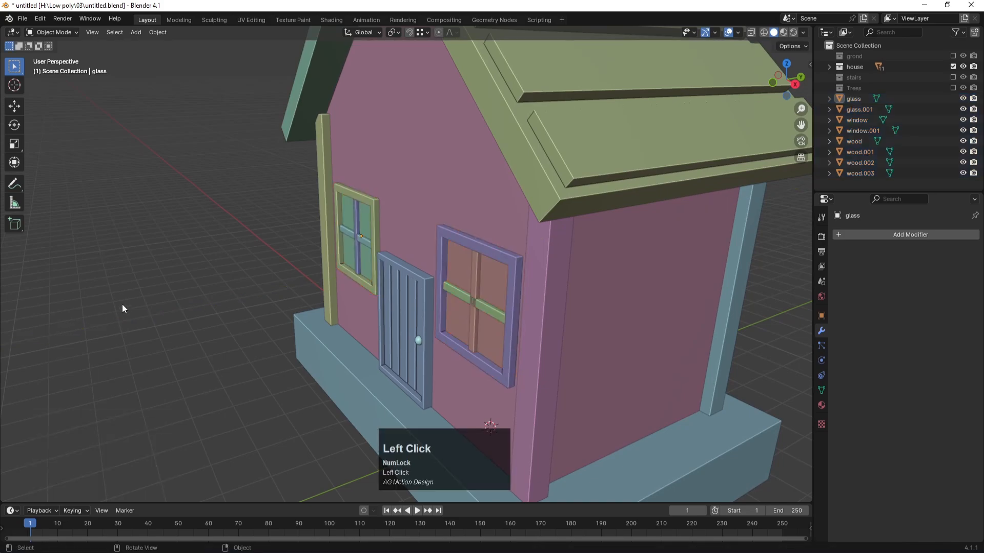
# Save the Blender file with the house facing the front.
pyautogui.scroll(-3, 123, 305)
pyautogui.moveTo(124, 307); pyautogui.dragTo(200, 321, button='middle')
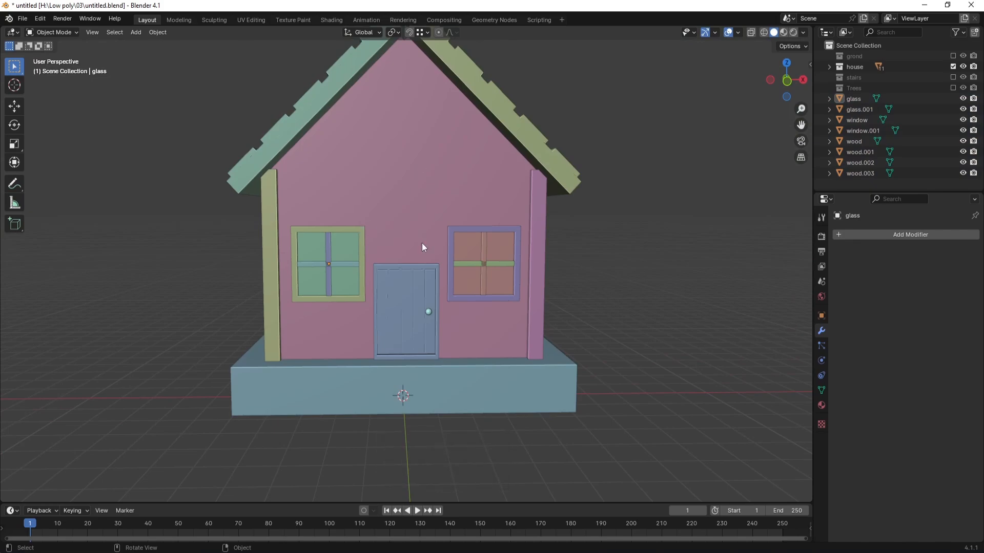
pyautogui.hotkey('ctrl', 's')
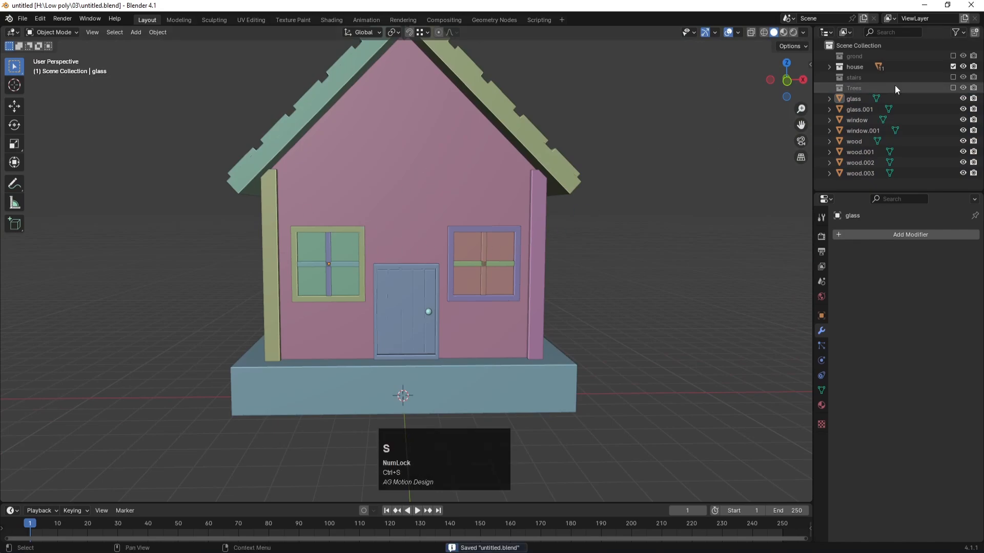
# Create a new collection beside the window, glass and wood objects and rename it windows.
pyautogui.click(853, 100)
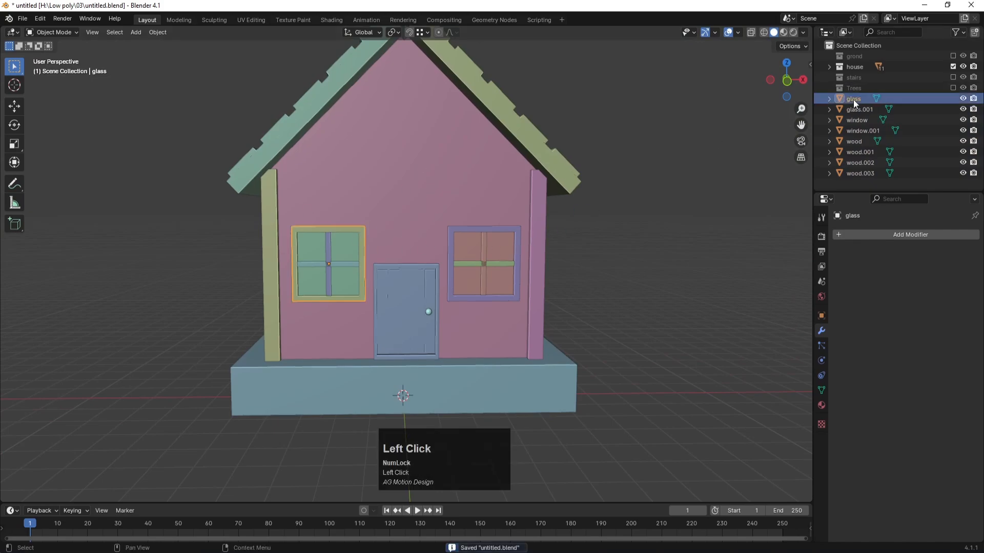
pyautogui.keyDown('shift'); pyautogui.click(853, 163); pyautogui.keyUp('shift')
pyautogui.rightClick(854, 173)
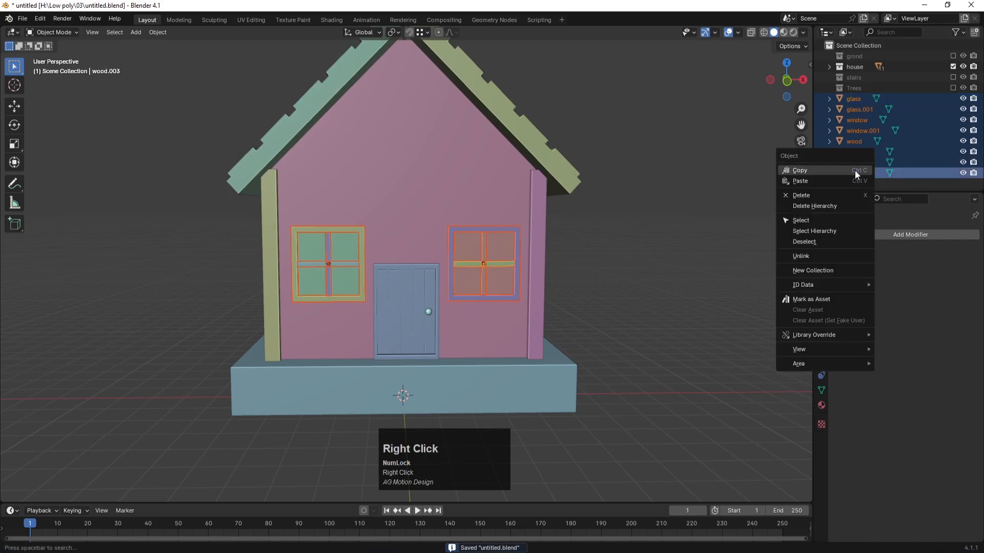
pyautogui.click(819, 269)
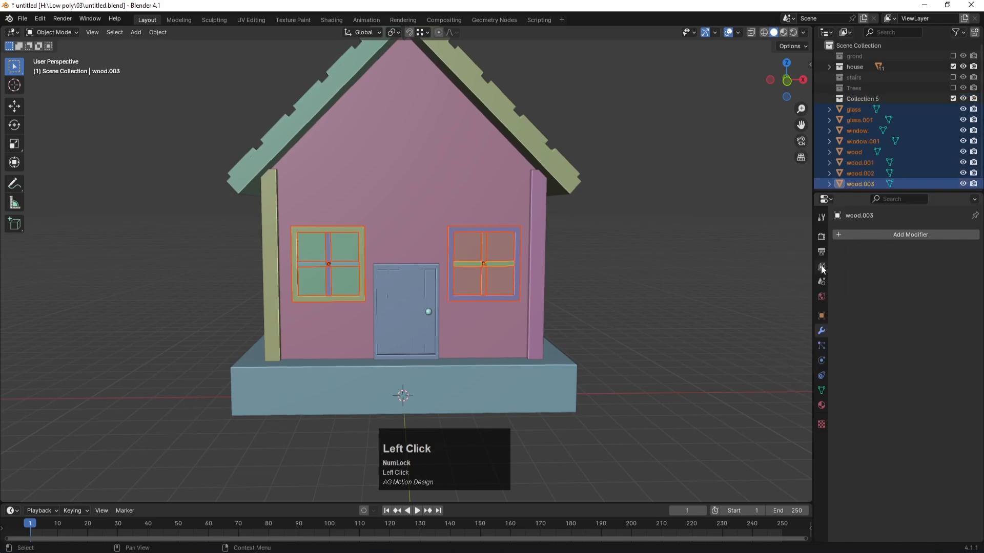
pyautogui.doubleClick(856, 99)
pyautogui.write('w')
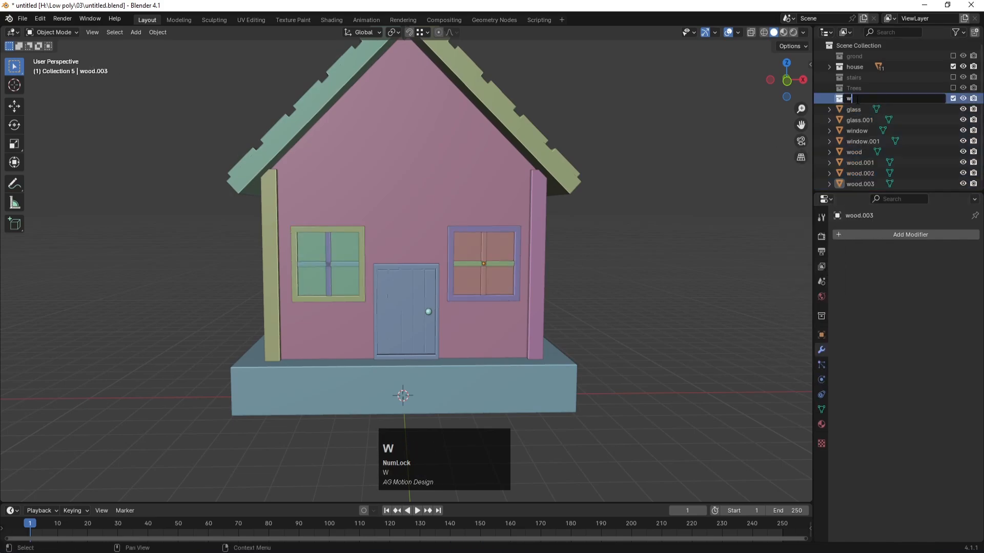
pyautogui.write('indows')
pyautogui.press('Return')
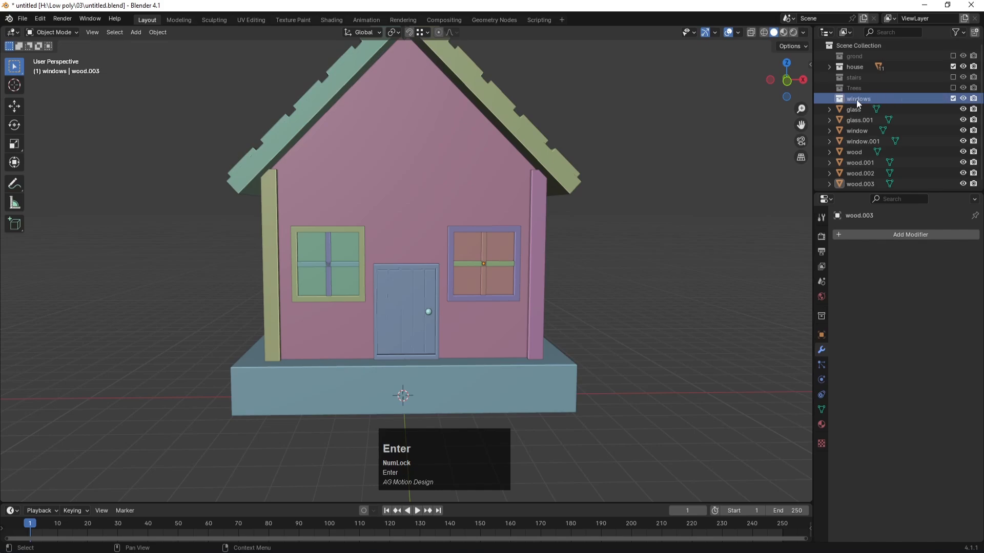
# Move all the glass, window and wood objects into the windows collection and collapse it in the outliner.
pyautogui.click(852, 110)
pyautogui.keyDown('shift'); pyautogui.click(855, 183); pyautogui.keyUp('shift')
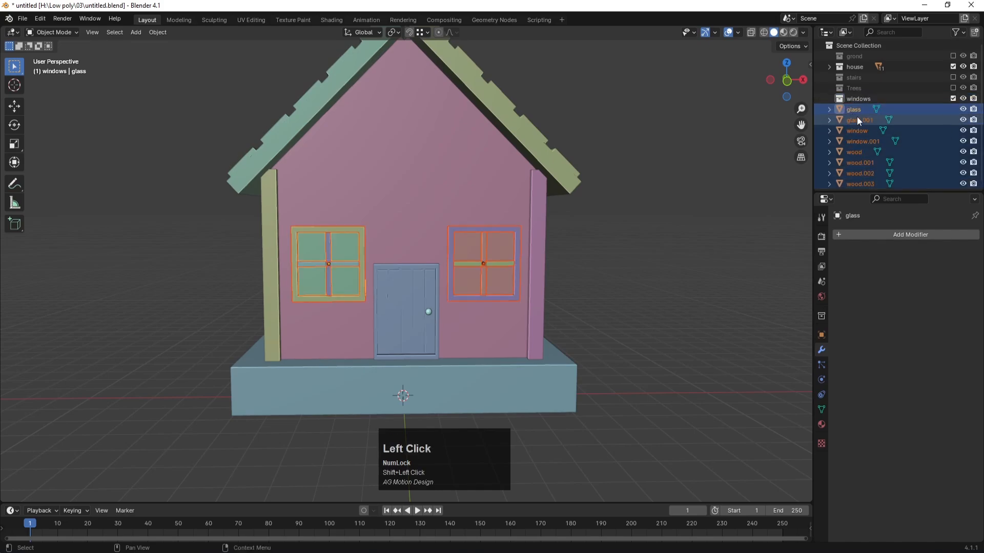
pyautogui.moveTo(857, 116); pyautogui.dragTo(855, 100)
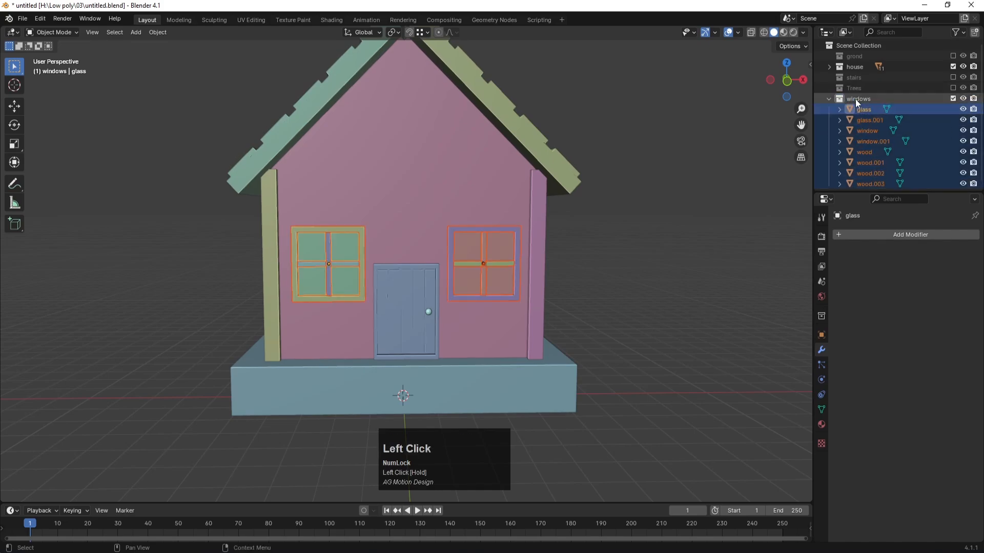
pyautogui.click(829, 99)
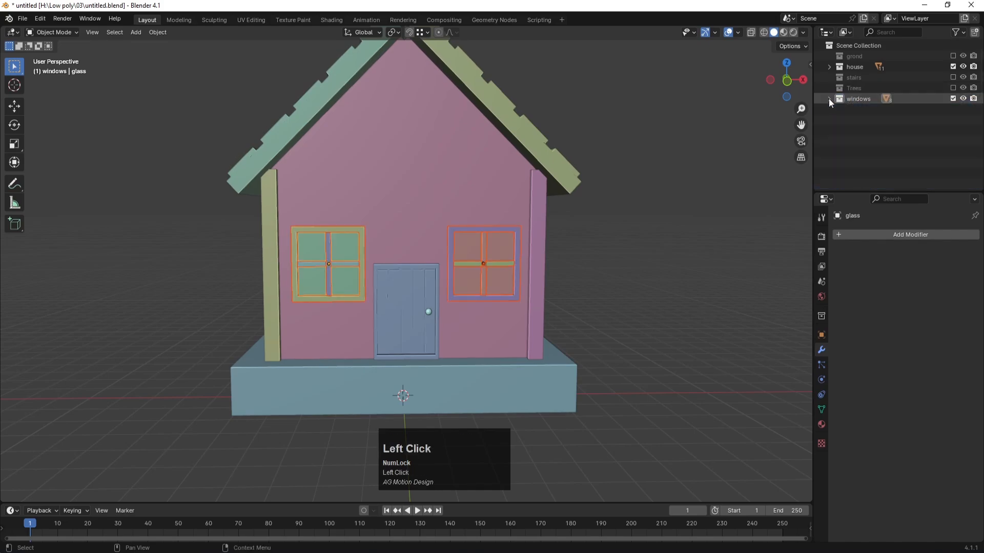
# Exclude the house and windows collections from the view layer and save the Blender file.
pyautogui.click(953, 66)
pyautogui.click(953, 99)
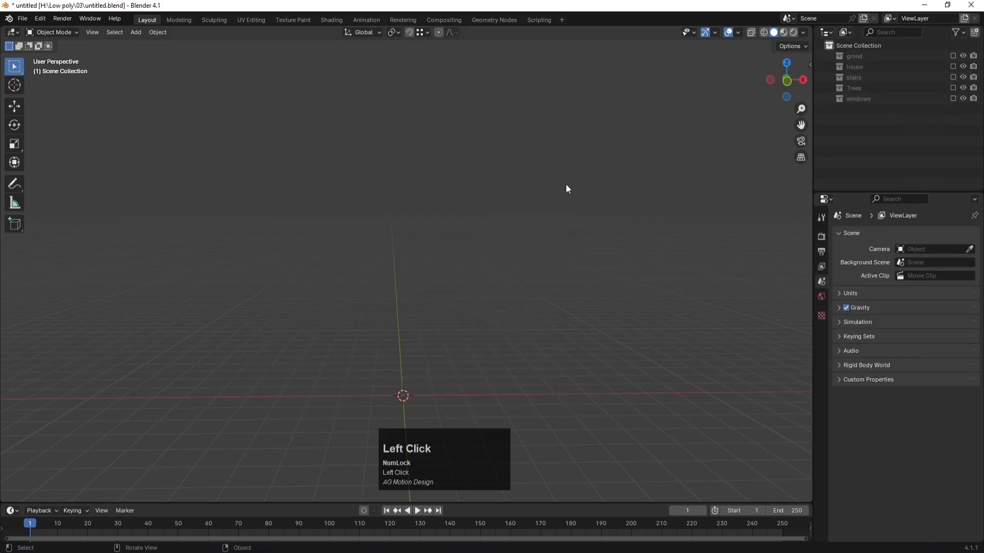
pyautogui.moveTo(461, 293); pyautogui.dragTo(434, 186, button='middle')
pyautogui.hotkey('ctrl', 's')
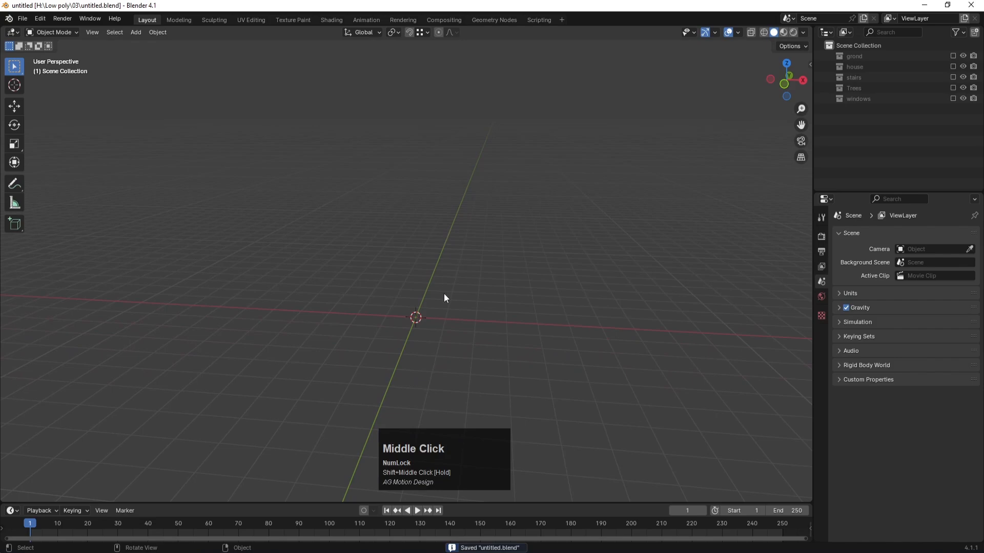
# Add a 2 m mesh plane at the world origin.
pyautogui.hotkey('shift', 'a')
pyautogui.moveTo(444, 294)
pyautogui.click(484, 294)
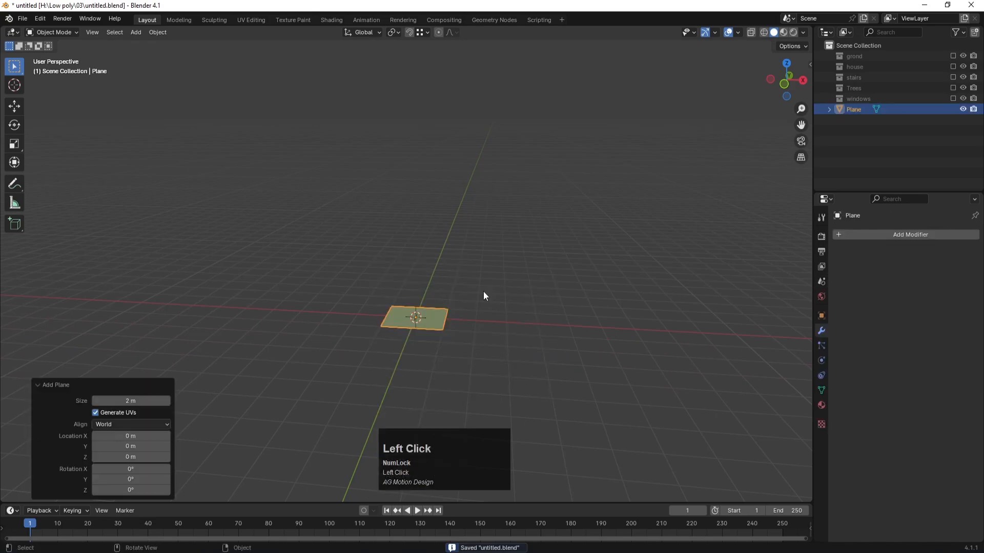
pyautogui.write('r90')
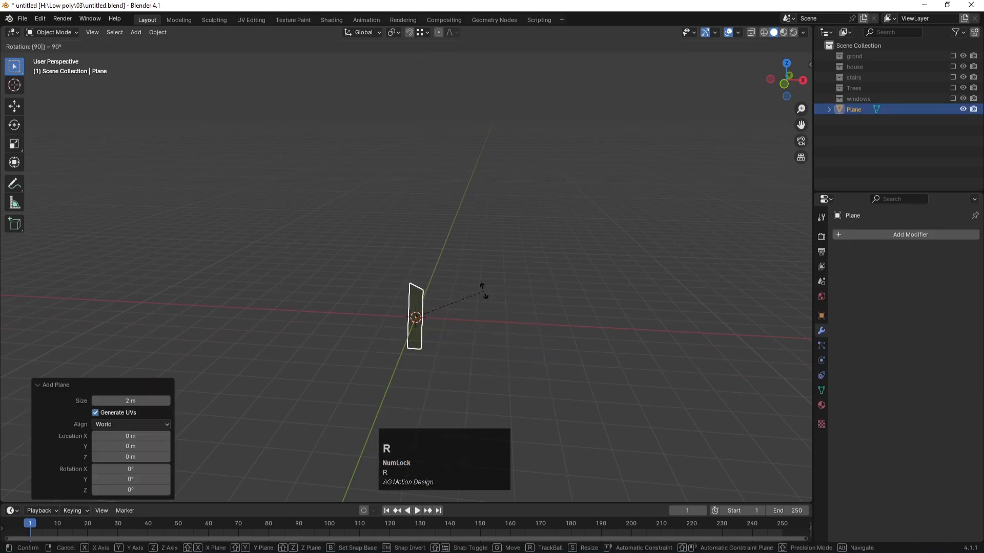
pyautogui.click(484, 290)
pyautogui.hotkey('ctrl', 'z')
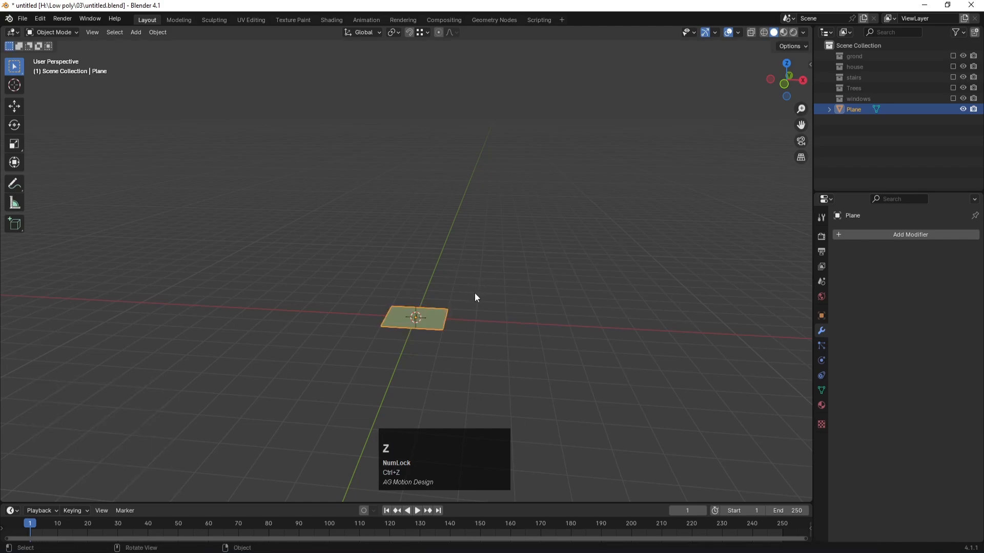
# Stand the plane upright by rotating it 90° about the global X axis.
pyautogui.write('rx90')
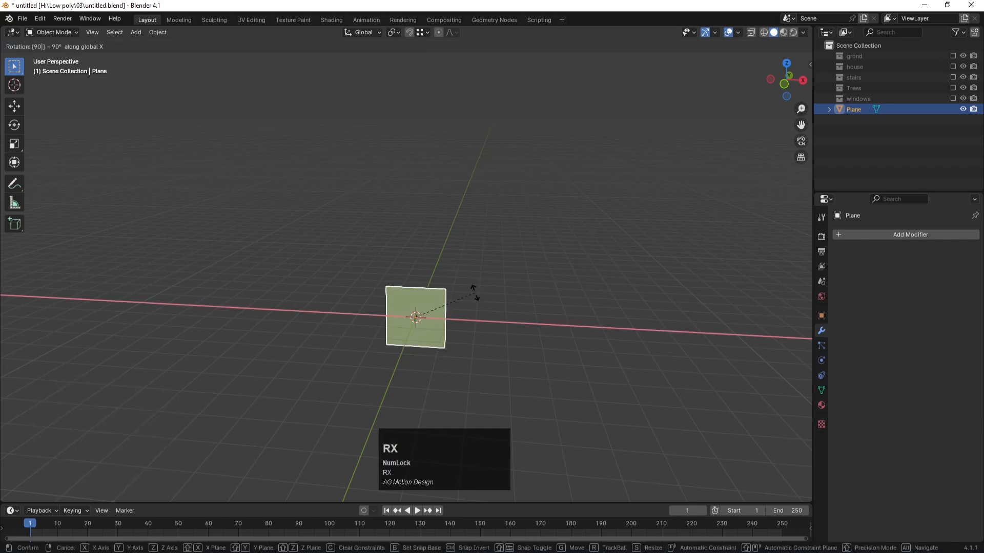
pyautogui.press('Return')
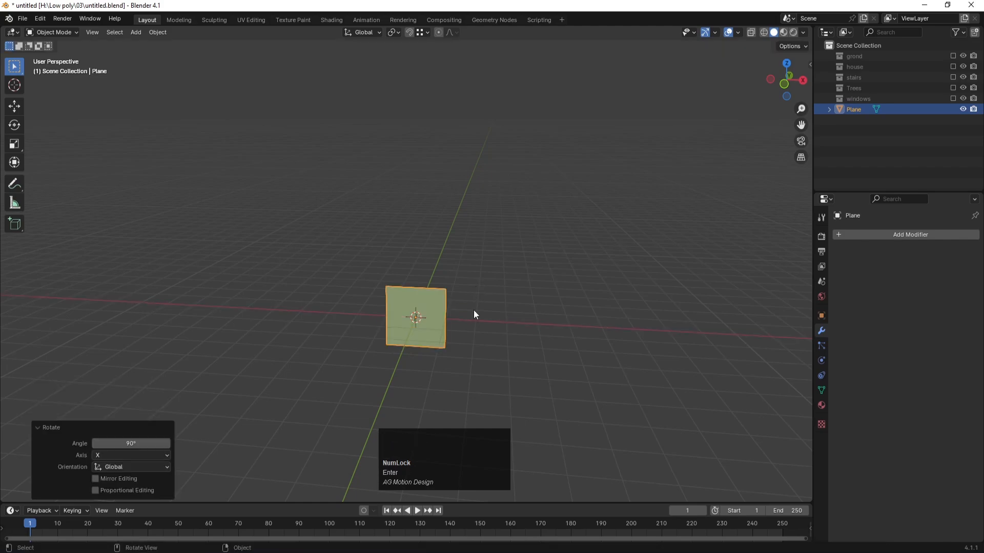
# Enter Edit Mode on the plane with vertex selection and X-ray on, and select its two top vertices.
pyautogui.press('Tab')
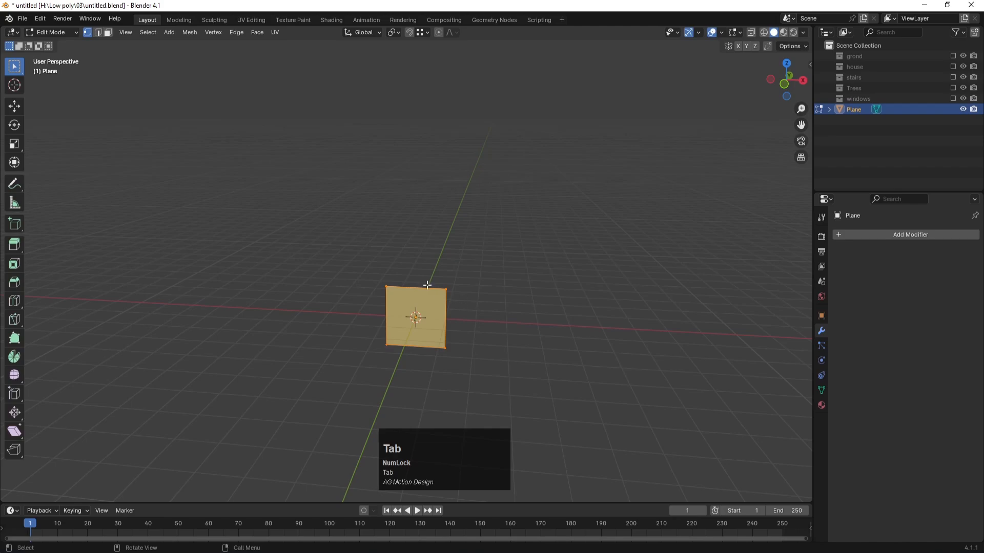
pyautogui.press('1')
pyautogui.hotkey('alt', 'z')
pyautogui.moveTo(354, 266); pyautogui.dragTo(514, 303)
pyautogui.press('f')
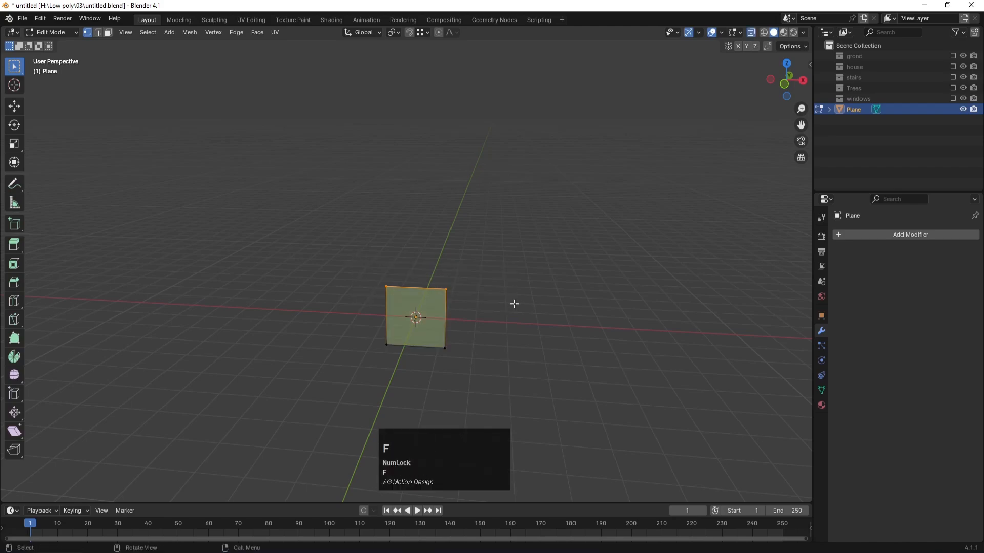
pyautogui.press('z')
pyautogui.click(515, 301)
pyautogui.moveTo(345, 257); pyautogui.dragTo(476, 295)
pyautogui.press('g')
pyautogui.press('z')
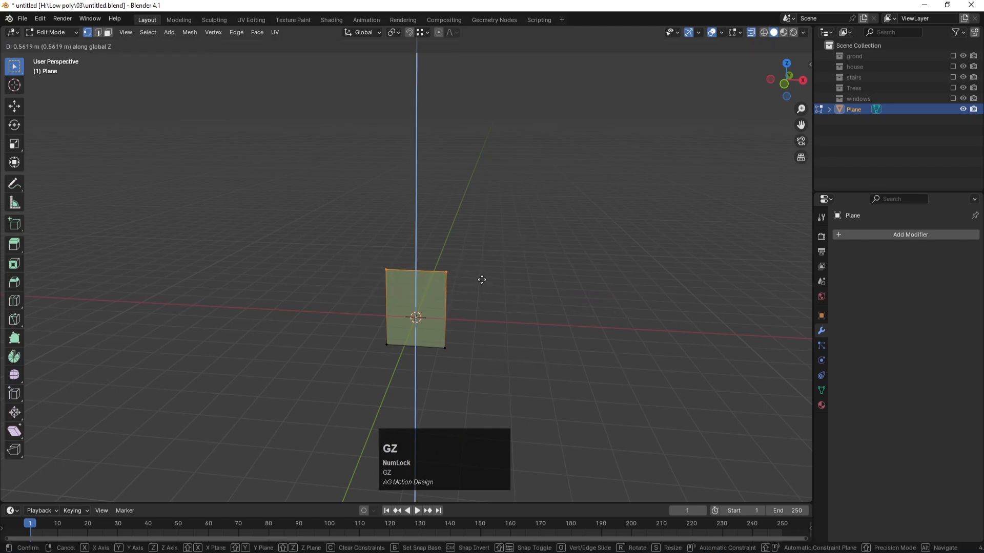
pyautogui.click(483, 258)
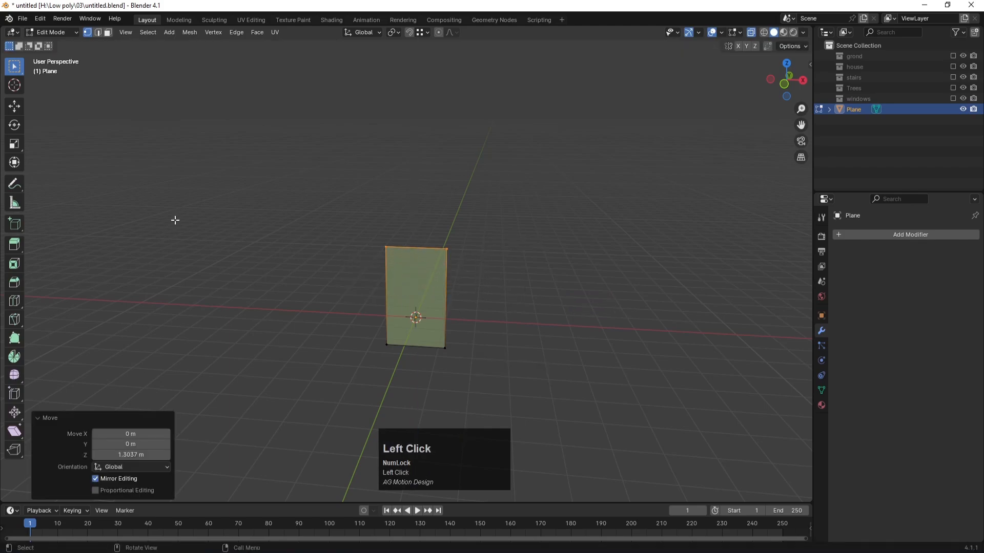
pyautogui.click(15, 245)
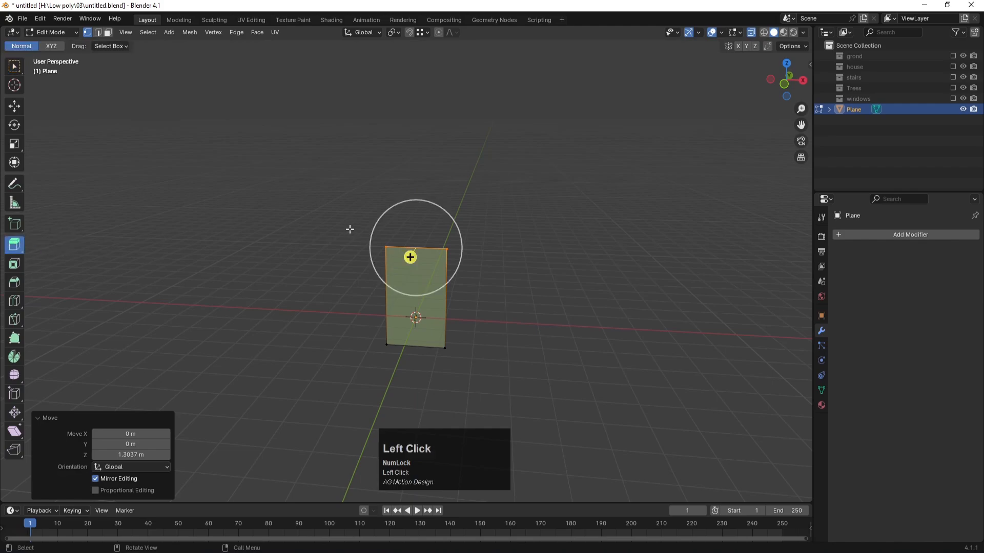
pyautogui.hotkey('ctrl', 'z')
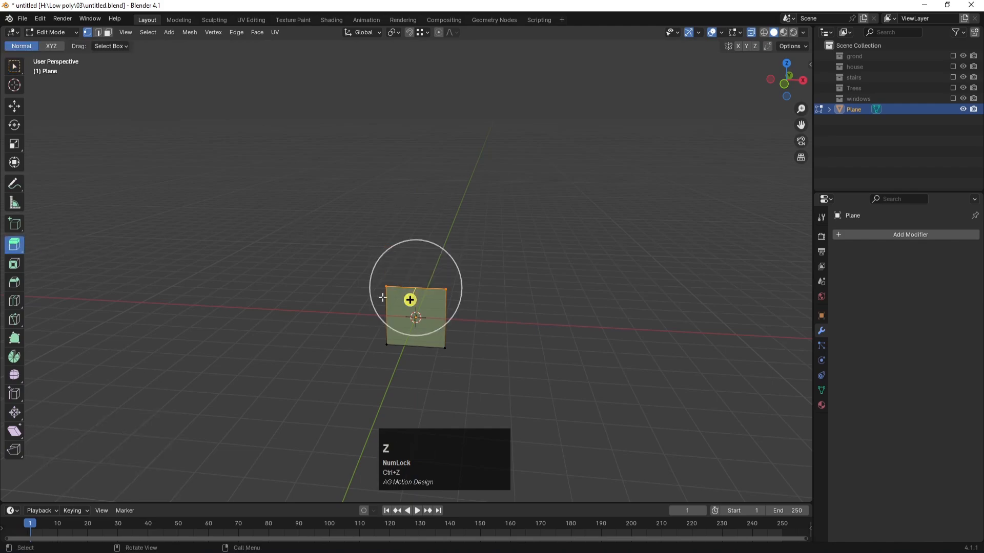
# Raise the plane's top edge about 1.81 m along Z, then lower it about 0.96 m.
pyautogui.press('g')
pyautogui.press('z')
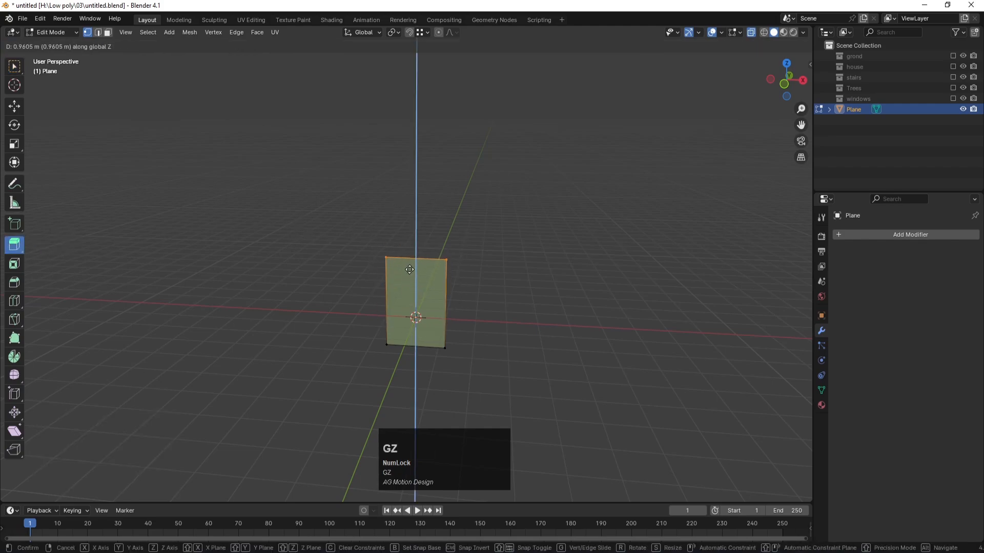
pyautogui.click(410, 241)
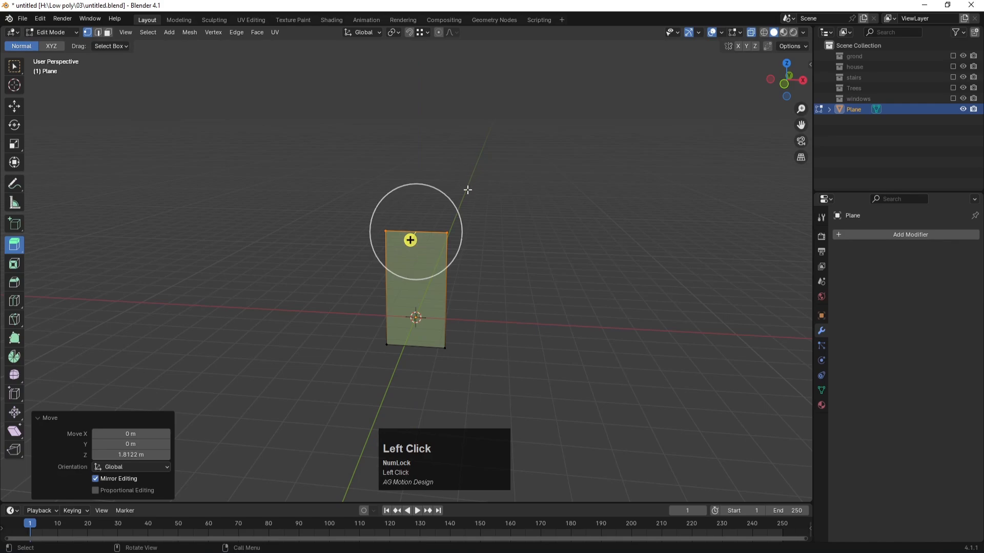
pyautogui.press('g')
pyautogui.press('z')
pyautogui.click(467, 219)
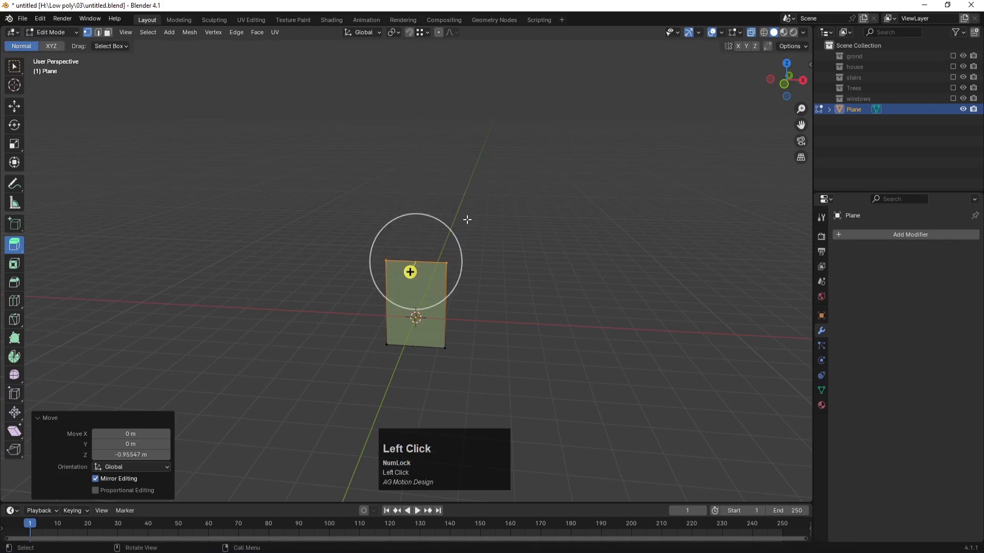
# Bevel the plane's two top vertices about 0.885 m with 8 segments to form a rounded arch, then return to Object Mode.
pyautogui.rightClick(478, 198)
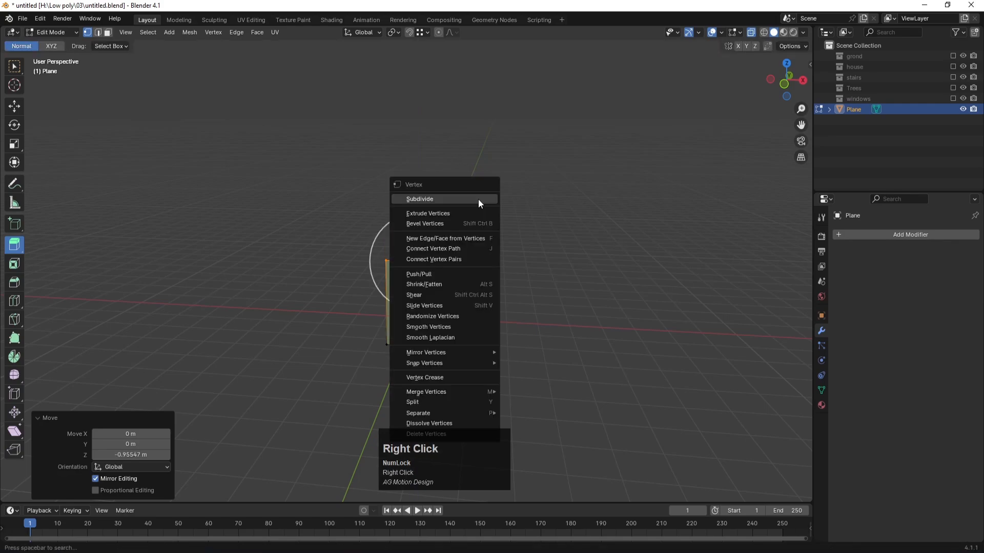
pyautogui.rightClick(520, 223)
pyautogui.press('Num_Lock')
pyautogui.click(481, 254)
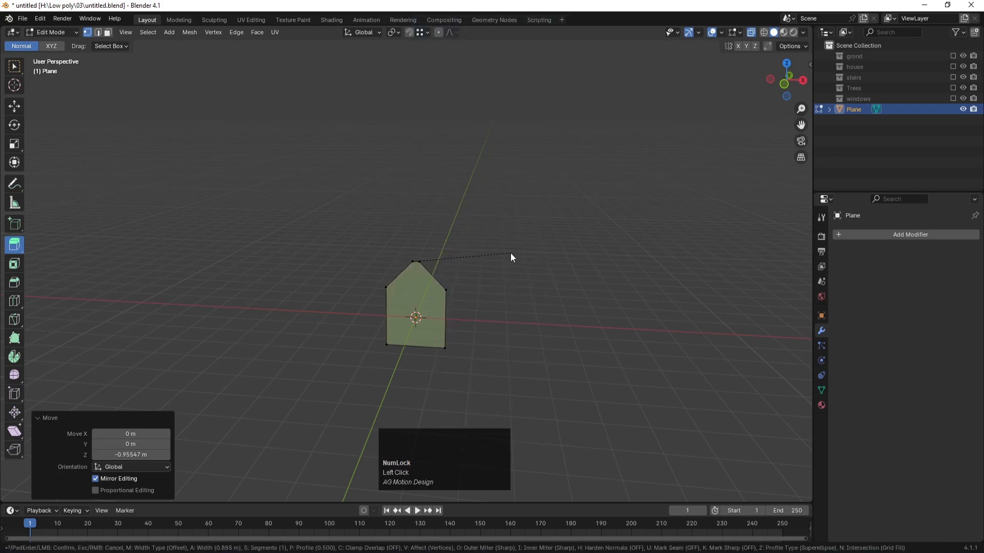
pyautogui.click(510, 254)
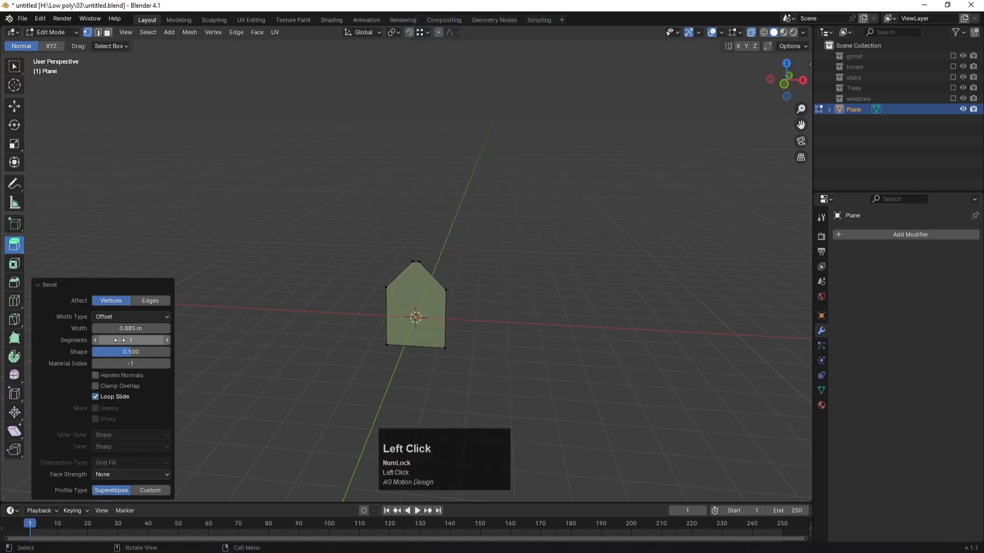
pyautogui.moveTo(119, 340); pyautogui.dragTo(146, 340)
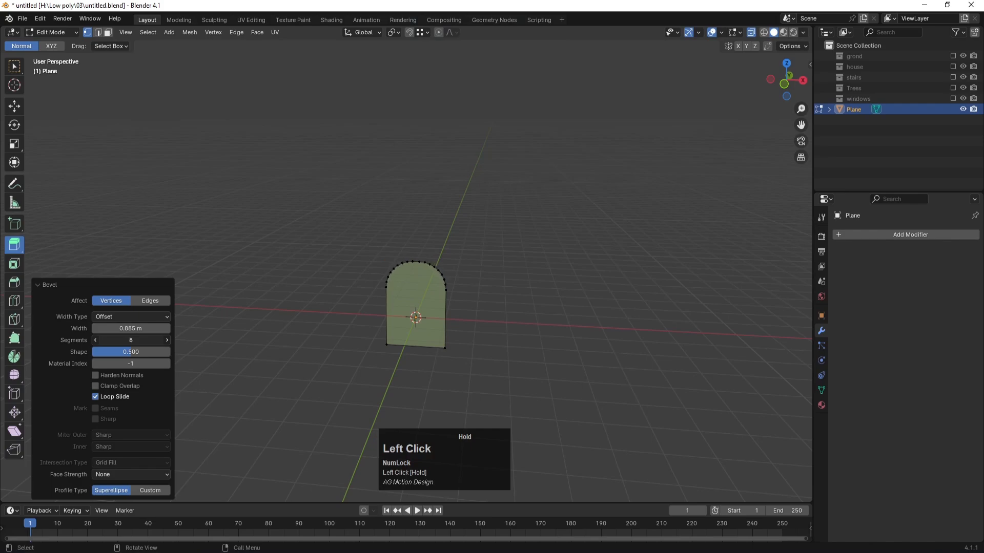
pyautogui.press('Tab')
pyautogui.click(273, 251)
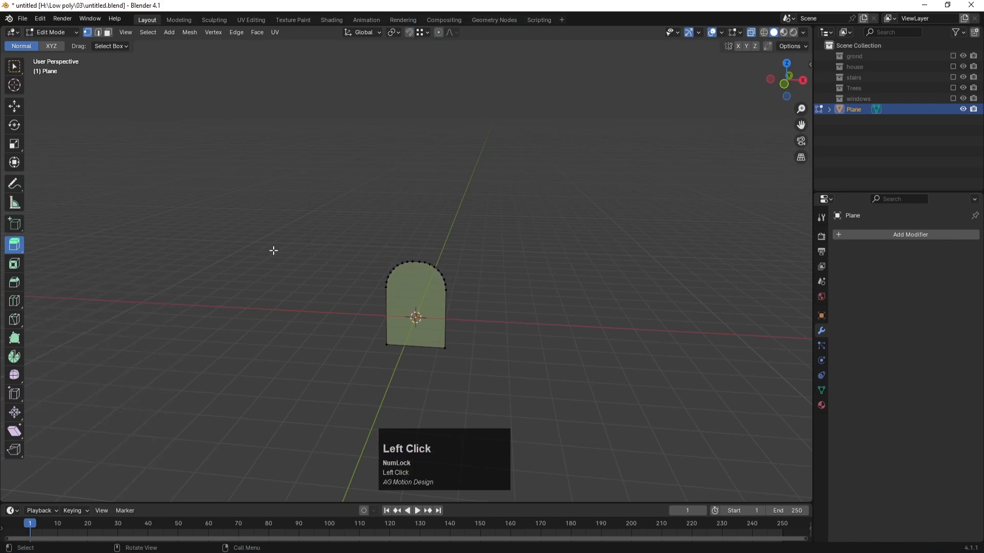
pyautogui.press('Tab')
pyautogui.click(484, 244)
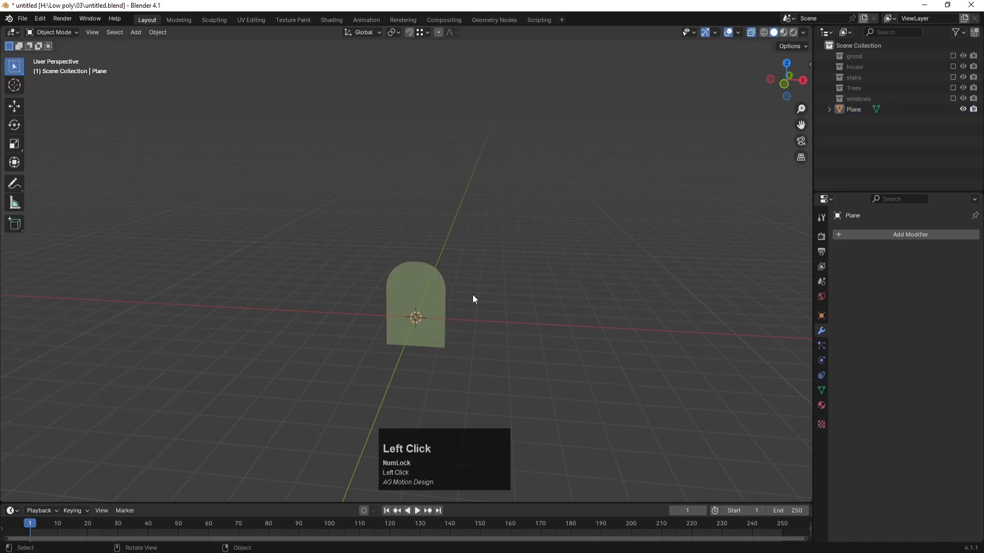
# Open the arched plane in Edit Mode with face selection and activate the Move tool.
pyautogui.scroll(2, 472, 294)
pyautogui.click(439, 290)
pyautogui.press('Tab')
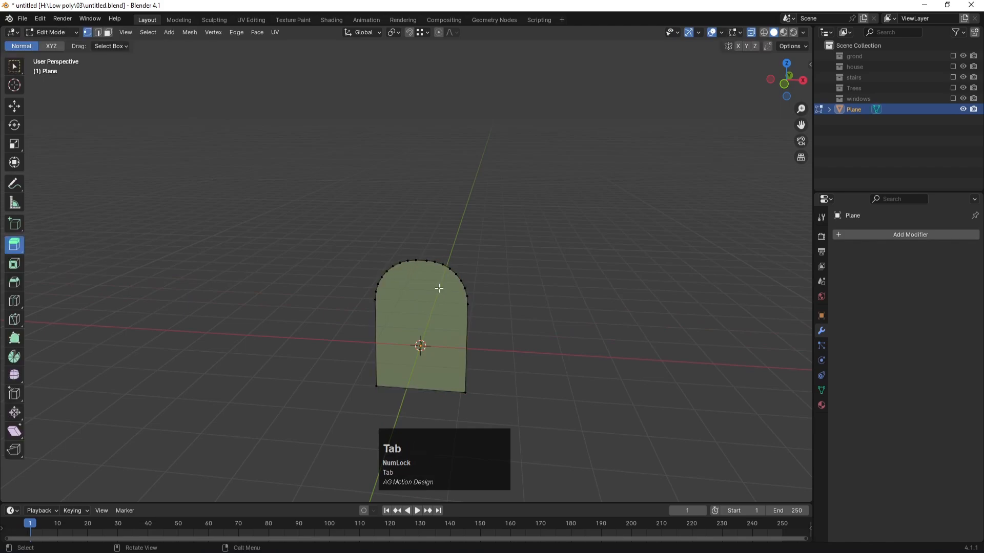
pyautogui.press('3')
pyautogui.click(466, 315)
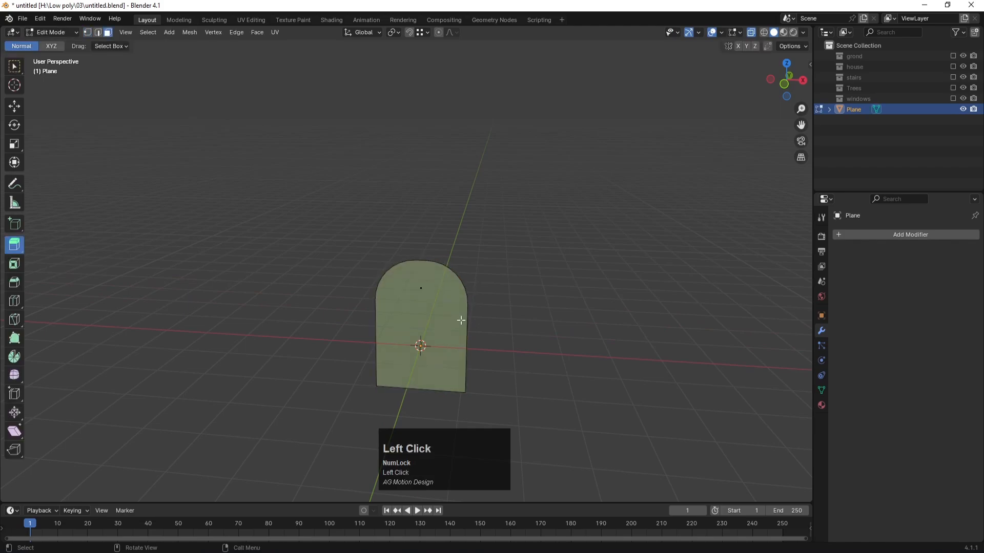
pyautogui.press('a')
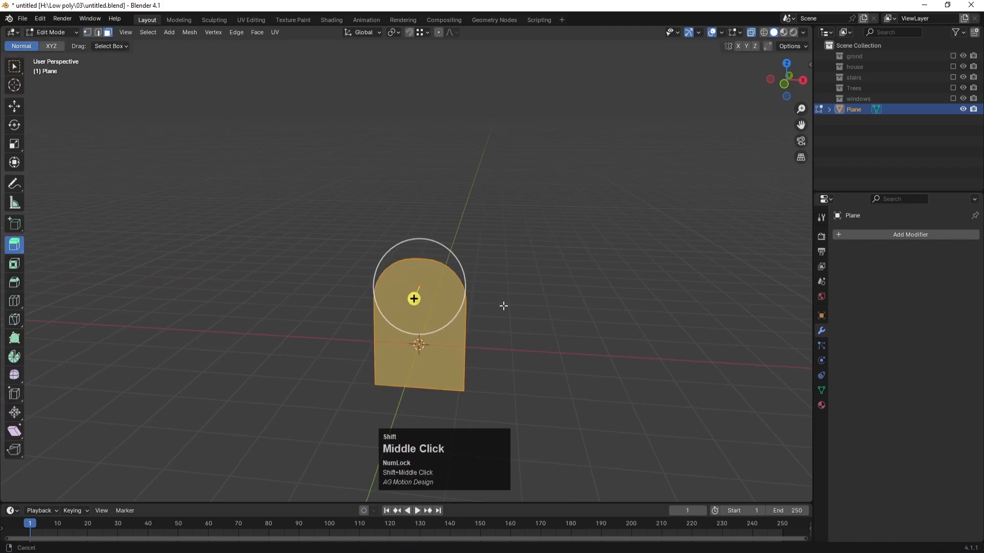
pyautogui.keyDown('shift'); pyautogui.moveTo(503, 306); pyautogui.dragTo(488, 270, button='middle'); pyautogui.keyUp('shift')
pyautogui.click(14, 106)
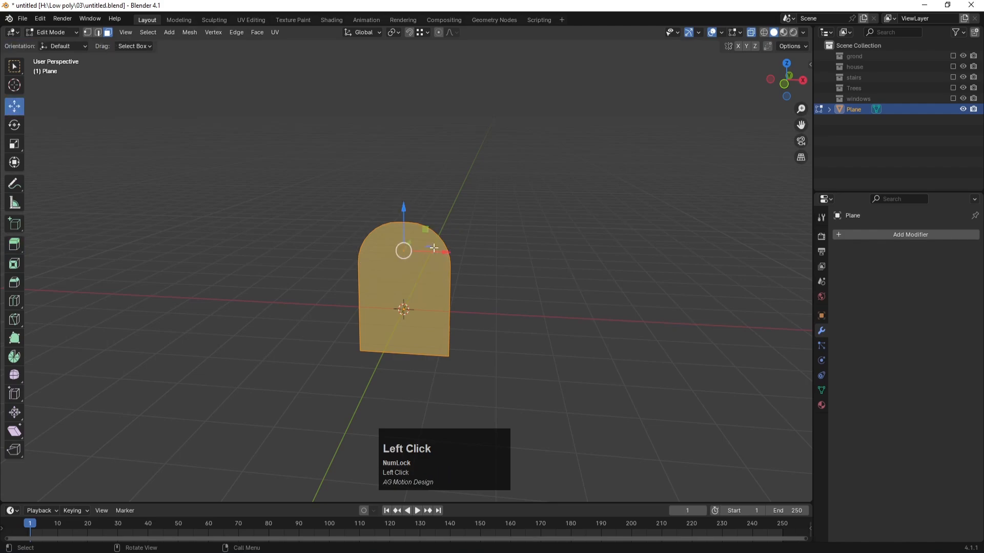
# Try insetting the arched face by about 0.141 m.
pyautogui.click(595, 227)
pyautogui.press('a')
pyautogui.scroll(2, 558, 314)
pyautogui.keyDown('shift'); pyautogui.moveTo(561, 314); pyautogui.dragTo(584, 264, button='middle'); pyautogui.keyUp('shift')
pyautogui.press('i')
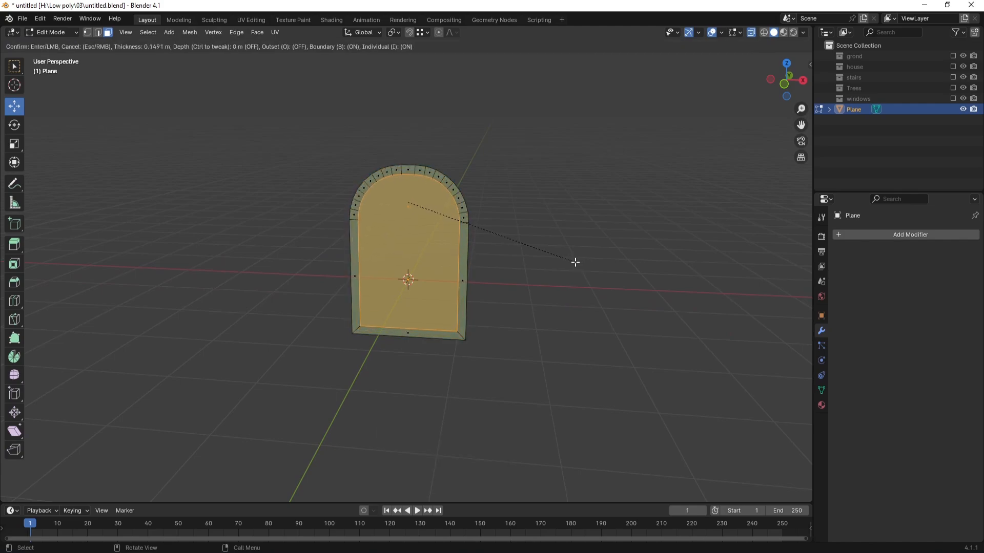
pyautogui.click(576, 262)
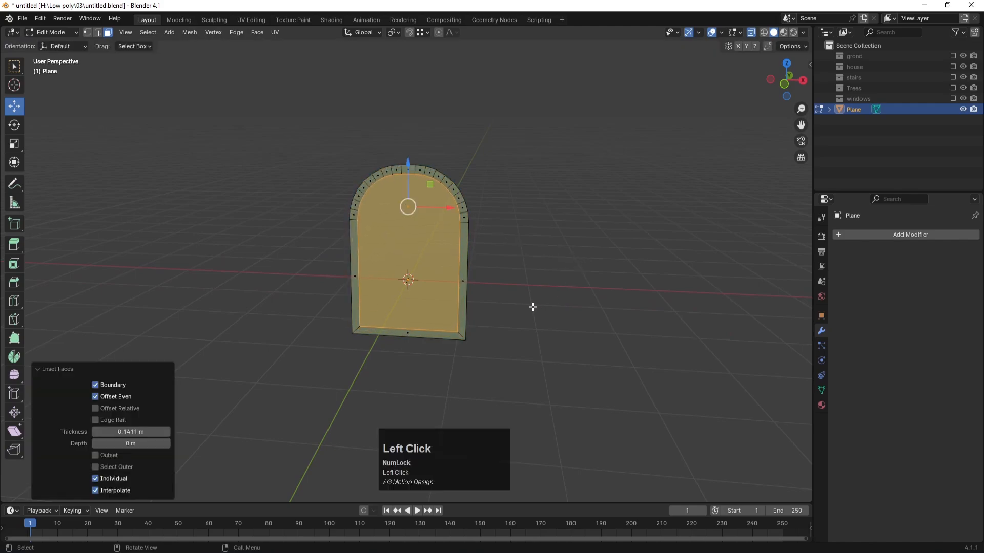
pyautogui.hotkey('ctrl', 'z')
pyautogui.click(555, 224)
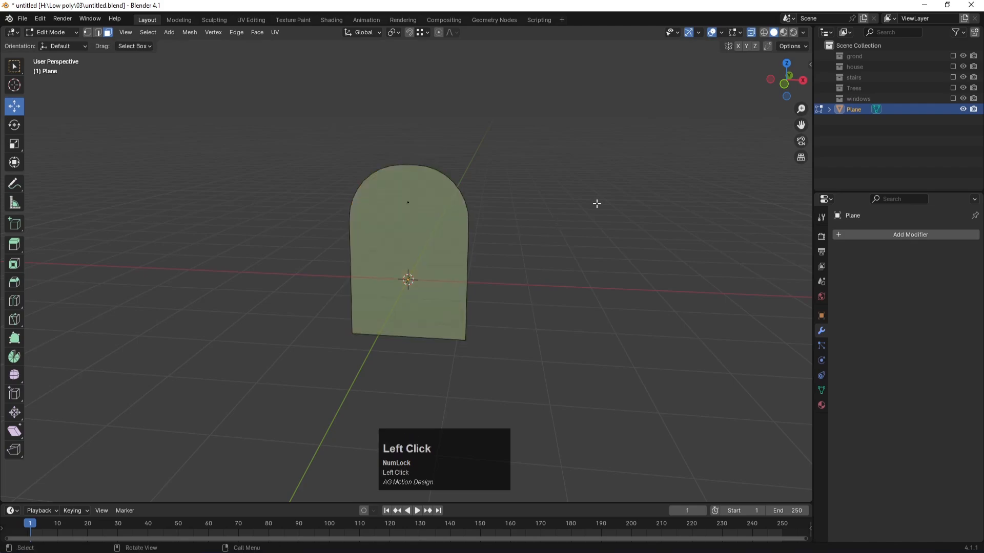
# Return to Object Mode and duplicate the arched plane in place.
pyautogui.hotkey('shift', 'd')
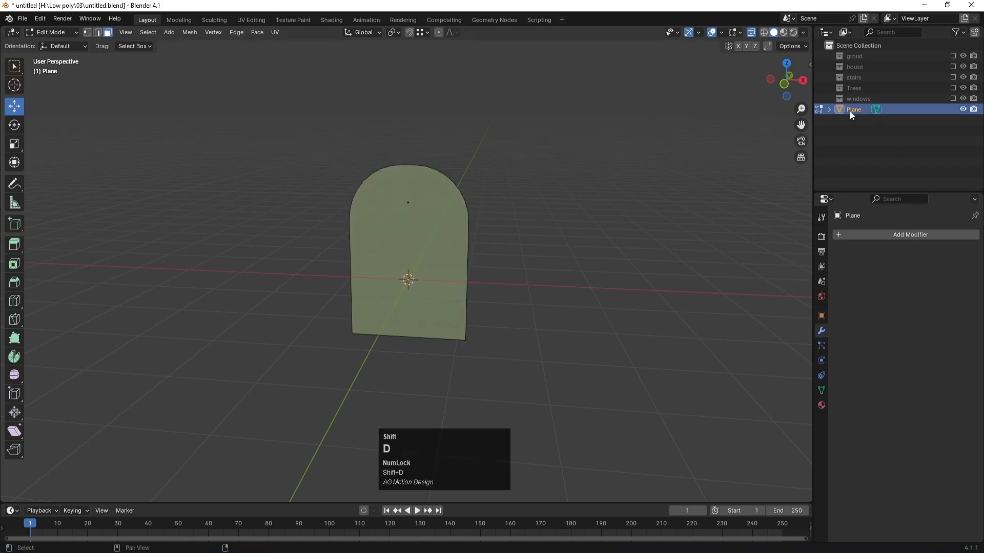
pyautogui.press('Tab')
pyautogui.click(637, 213)
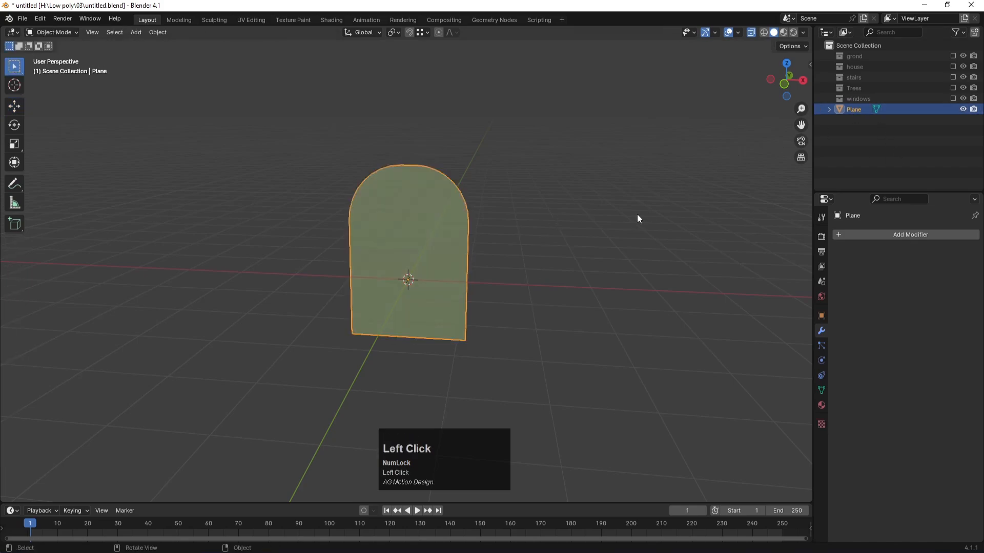
pyautogui.click(464, 229)
pyautogui.hotkey('shift', 'd')
pyautogui.click(464, 230)
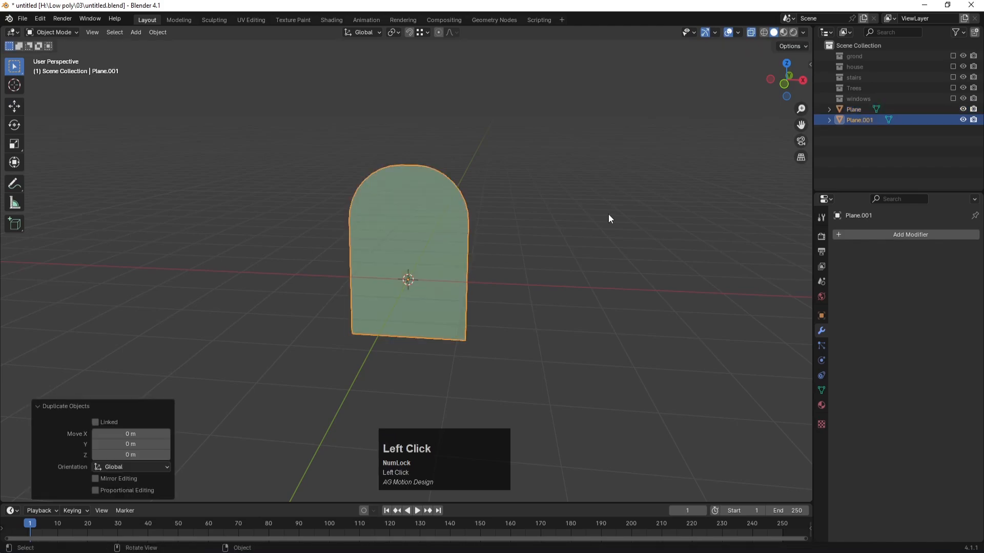
pyautogui.click(608, 213)
# Rename the duplicated plane as glass and hide it.
pyautogui.doubleClick(870, 121)
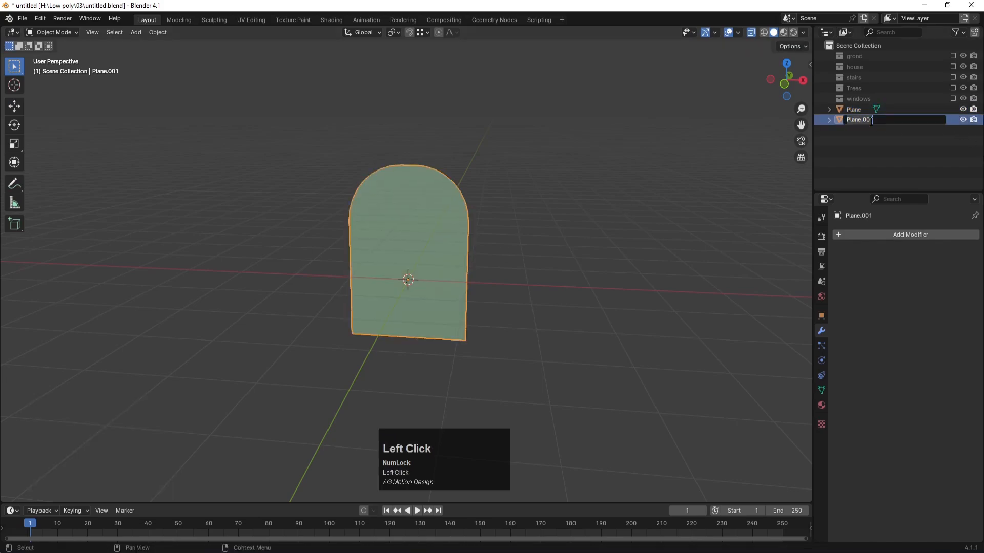
pyautogui.write('glass')
pyautogui.press('Return')
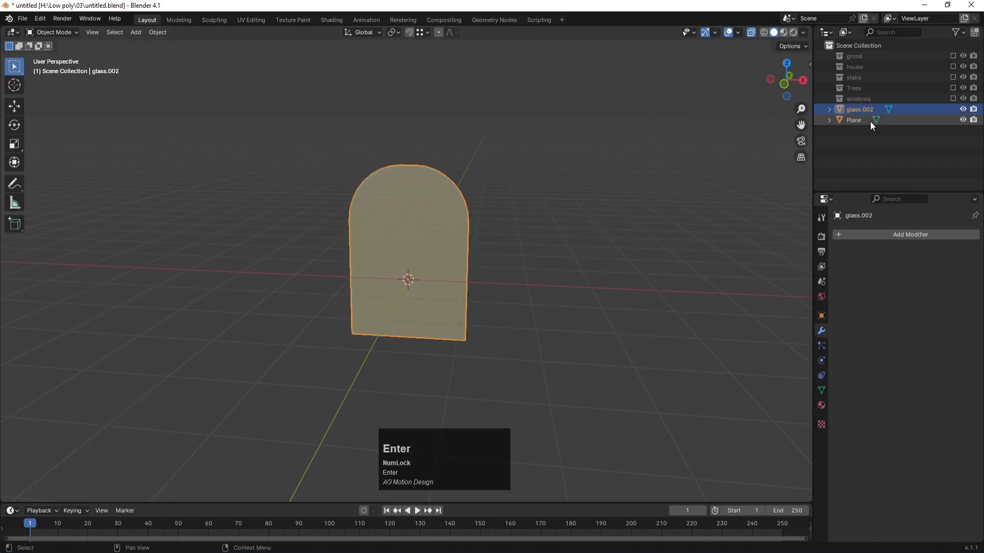
pyautogui.click(965, 113)
# Inset the original arched plane's face about 0.176 m and delete the inner face to leave an open frame.
pyautogui.click(849, 121)
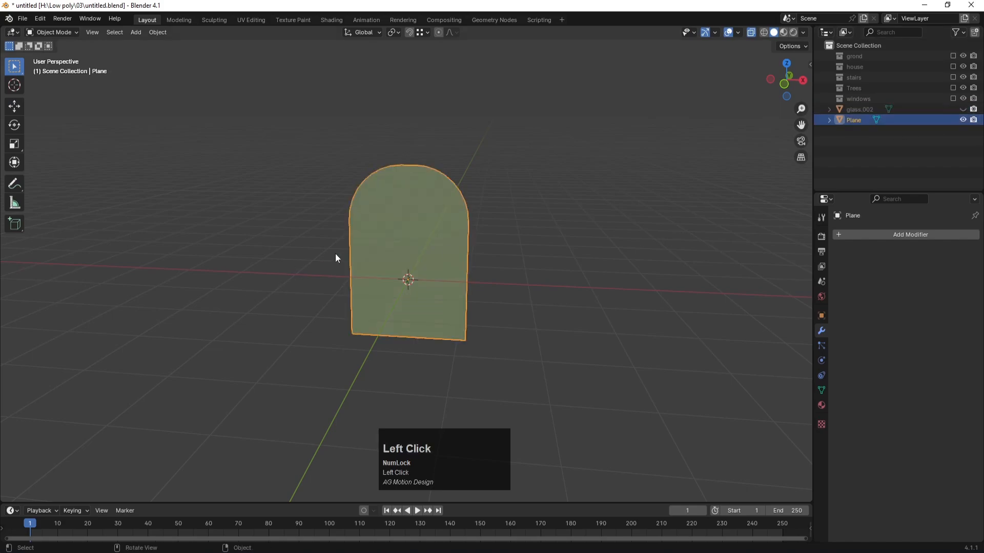
pyautogui.press('Tab')
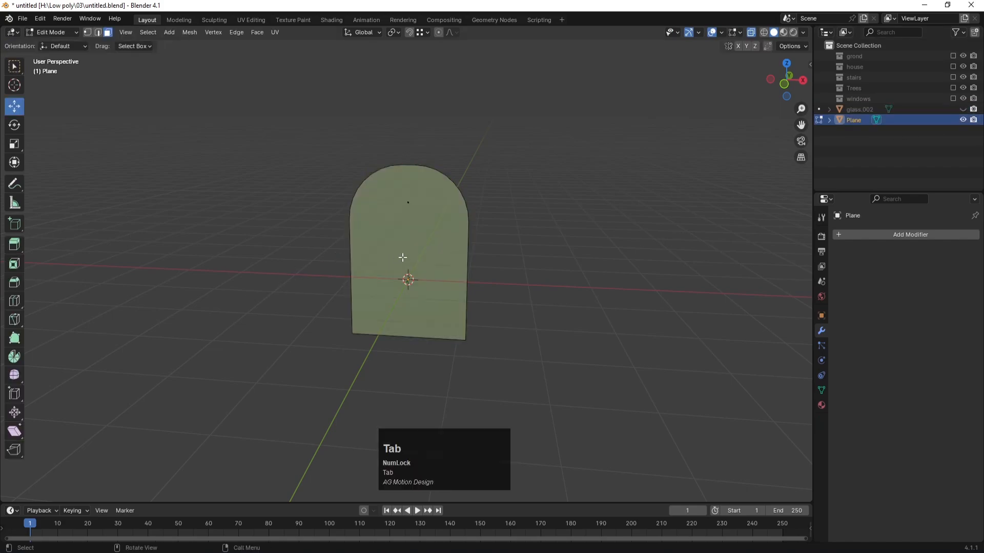
pyautogui.press('a')
pyautogui.press('i')
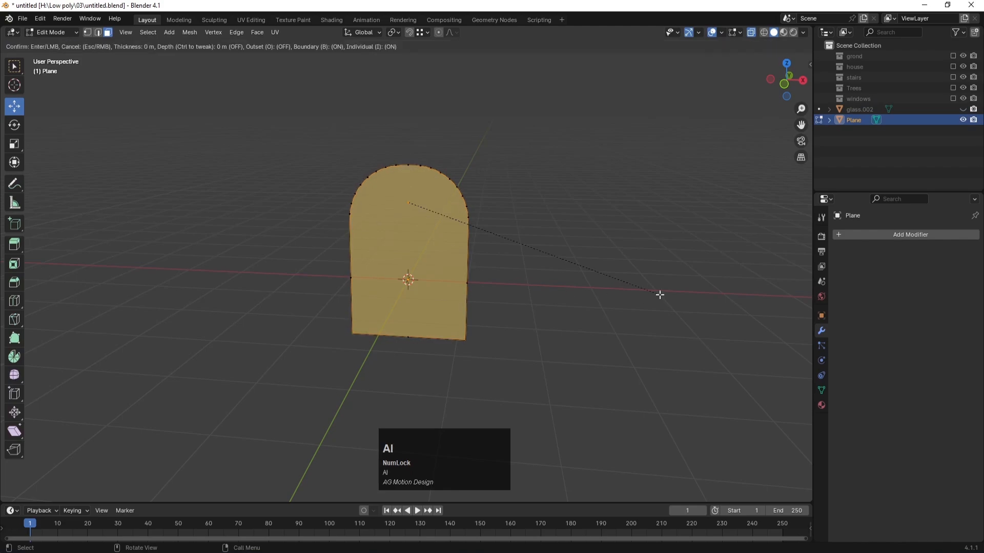
pyautogui.click(649, 291)
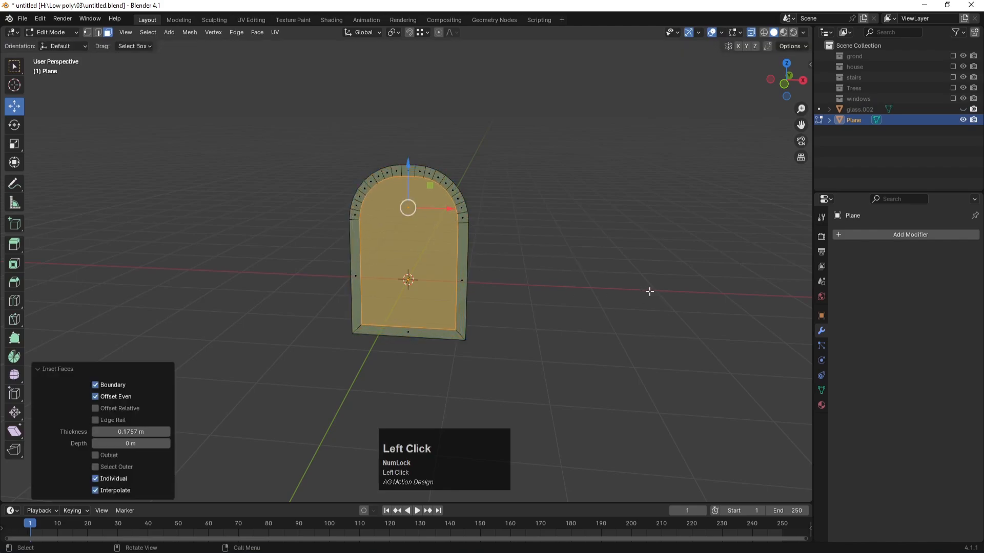
pyautogui.press('End')
pyautogui.press('x')
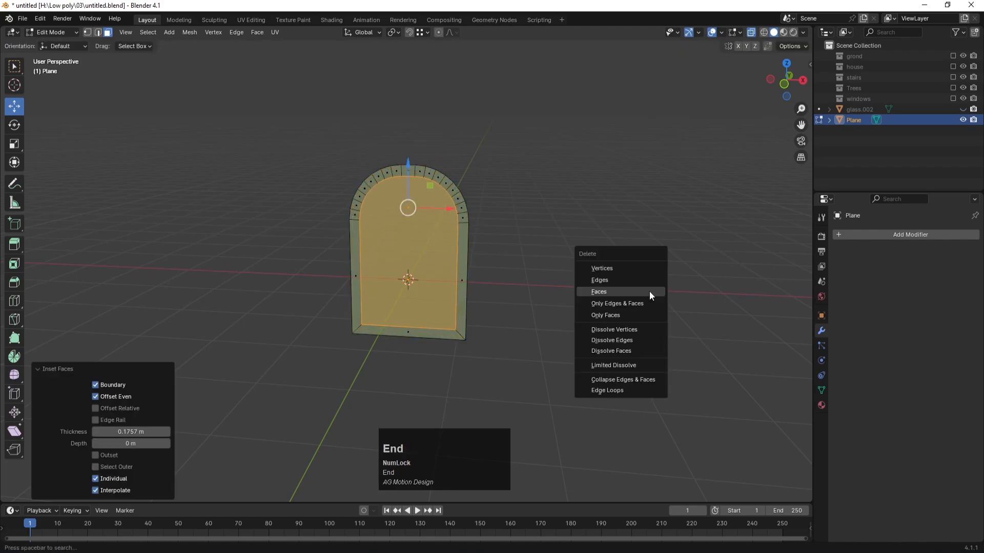
pyautogui.click(650, 291)
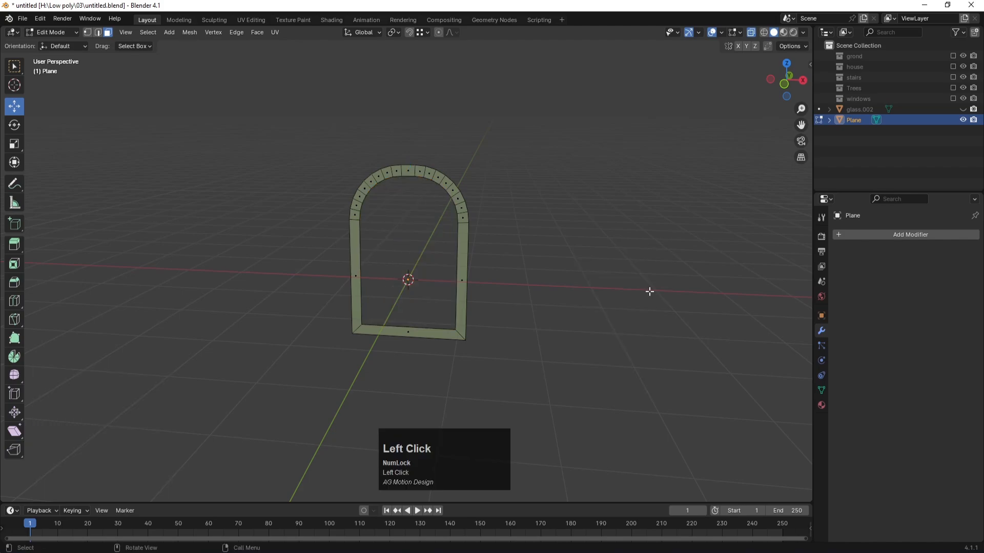
# Extrude all faces of the arched frame about 0.326 m along their normal and turn X-ray off.
pyautogui.press('a')
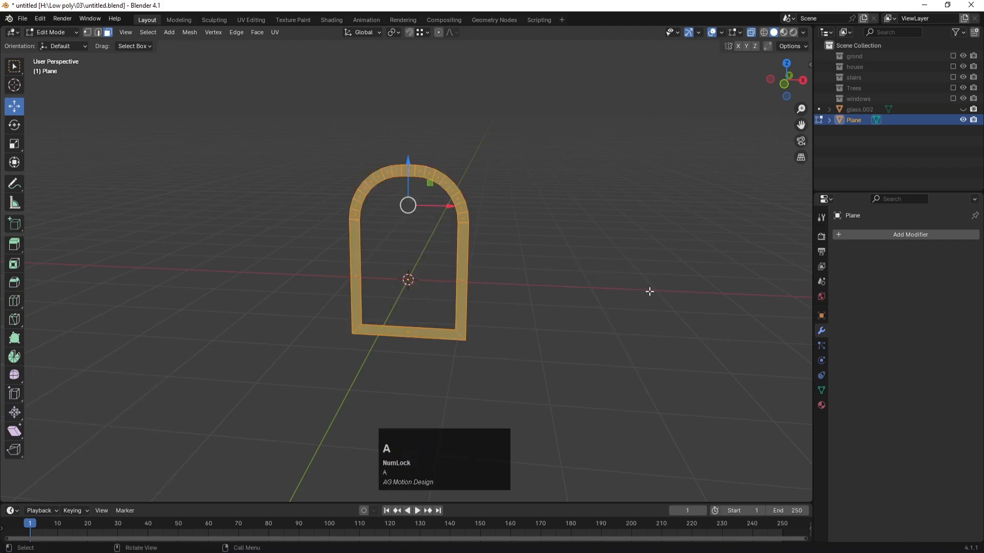
pyautogui.press('e')
pyautogui.click(648, 296)
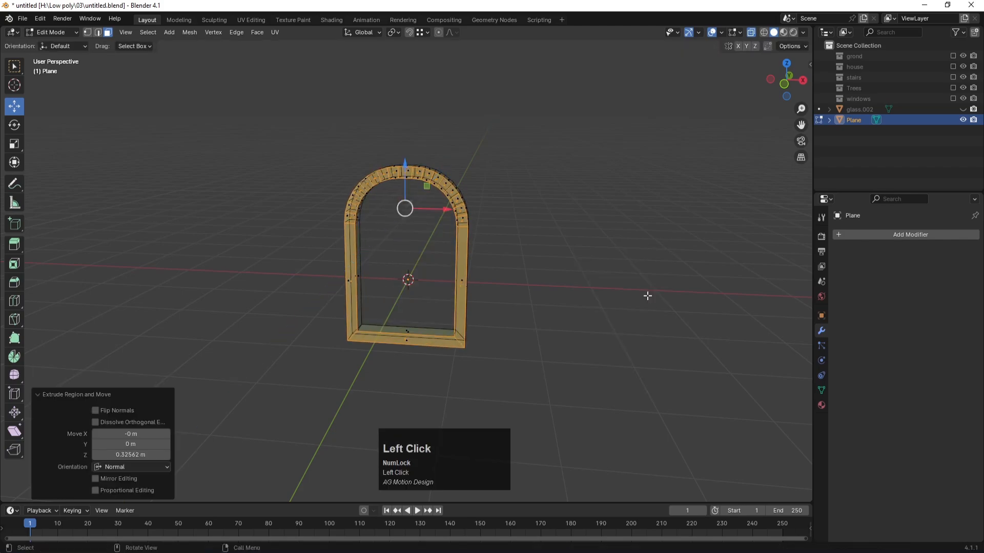
pyautogui.moveTo(535, 347); pyautogui.dragTo(492, 346, button='middle')
pyautogui.keyDown('shift'); pyautogui.moveTo(493, 346); pyautogui.dragTo(599, 351, button='middle'); pyautogui.keyUp('shift')
pyautogui.hotkey('alt', 'z')
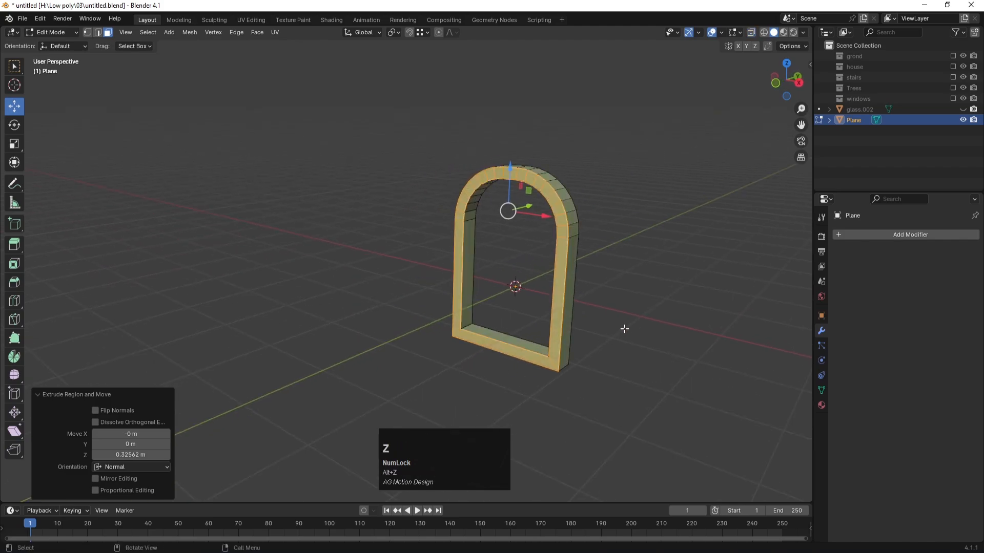
pyautogui.click(624, 329)
pyautogui.moveTo(632, 317); pyautogui.dragTo(558, 305, button='middle')
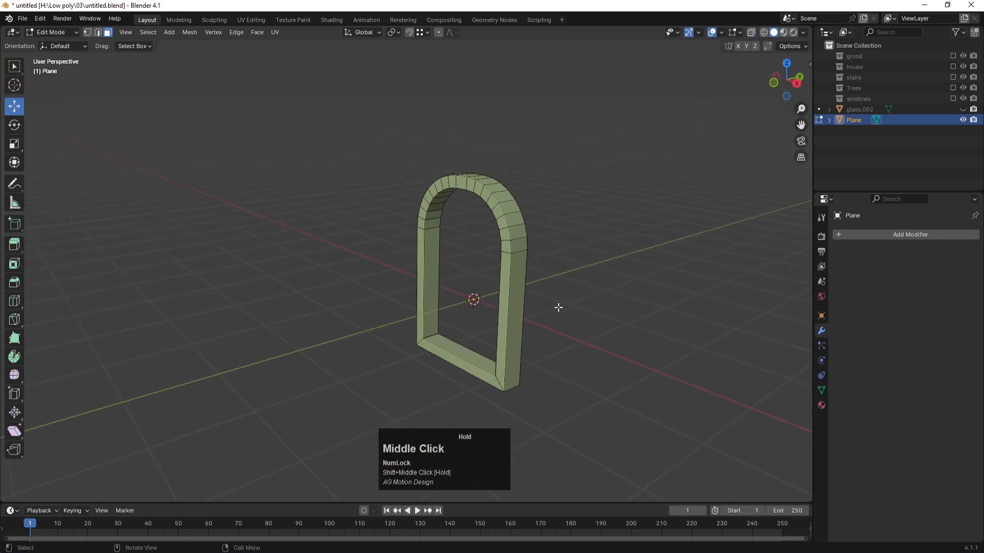
# Unhide the glass pane behind the frame and select it.
pyautogui.click(962, 109)
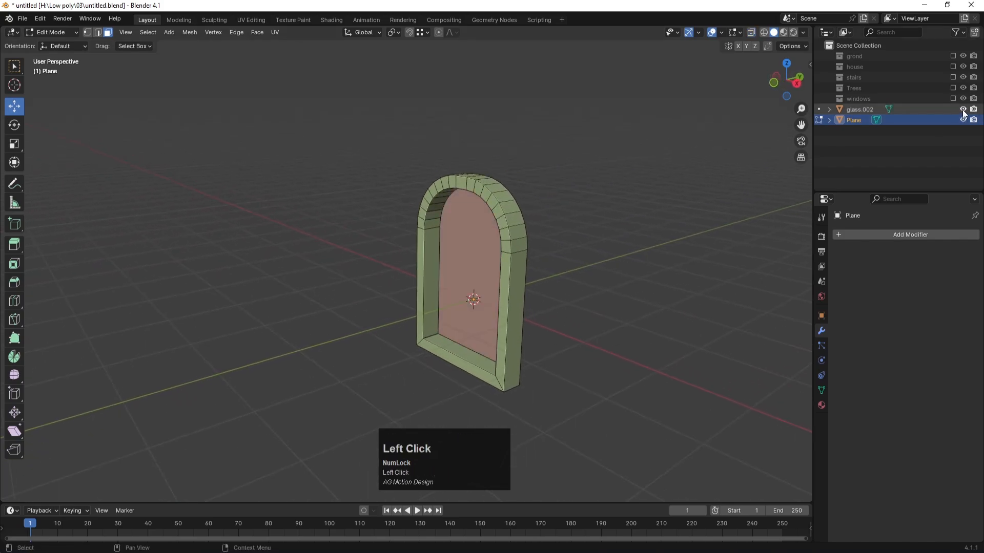
pyautogui.click(859, 111)
pyautogui.press('a')
pyautogui.click(670, 214)
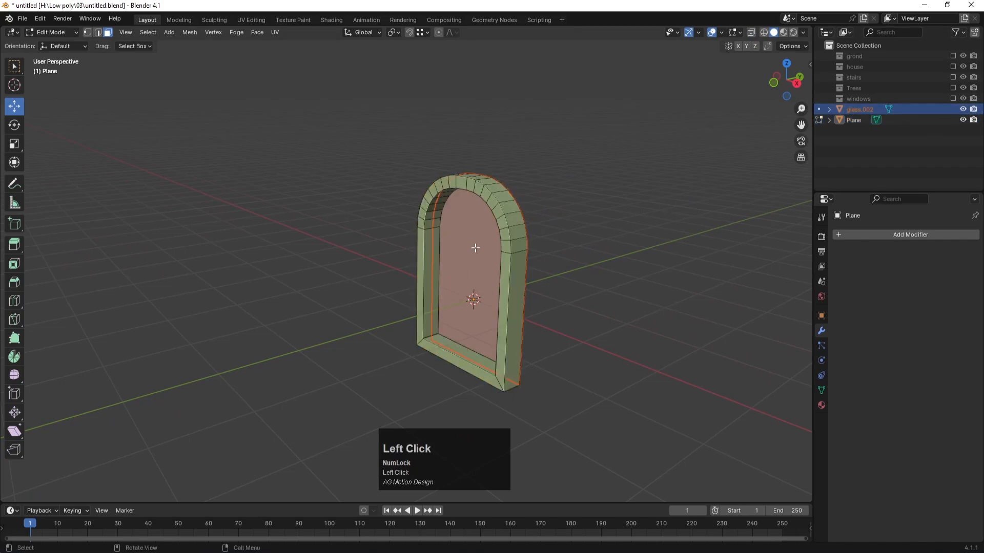
pyautogui.press('a')
pyautogui.click(598, 249)
# Hide the arched frame, leave its Edit Mode, and open the glass pane in Edit Mode instead.
pyautogui.click(959, 120)
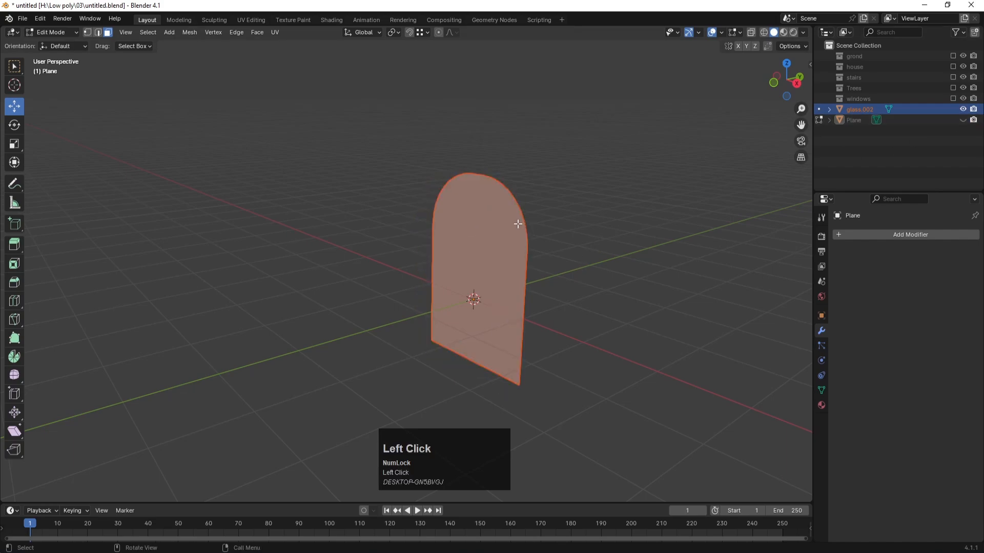
pyautogui.press('a')
pyautogui.click(563, 236)
pyautogui.press('Tab')
pyautogui.click(423, 128)
pyautogui.click(448, 221)
pyautogui.press('Tab')
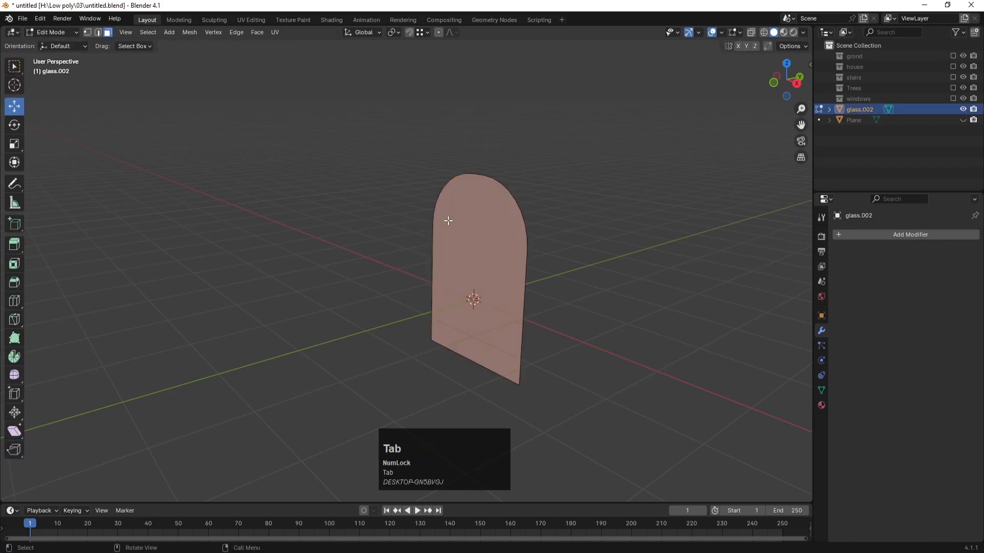
# Extrude the glass pane's face about 0.165 m, then unhide the frame and return to Object Mode.
pyautogui.click(108, 33)
pyautogui.click(470, 229)
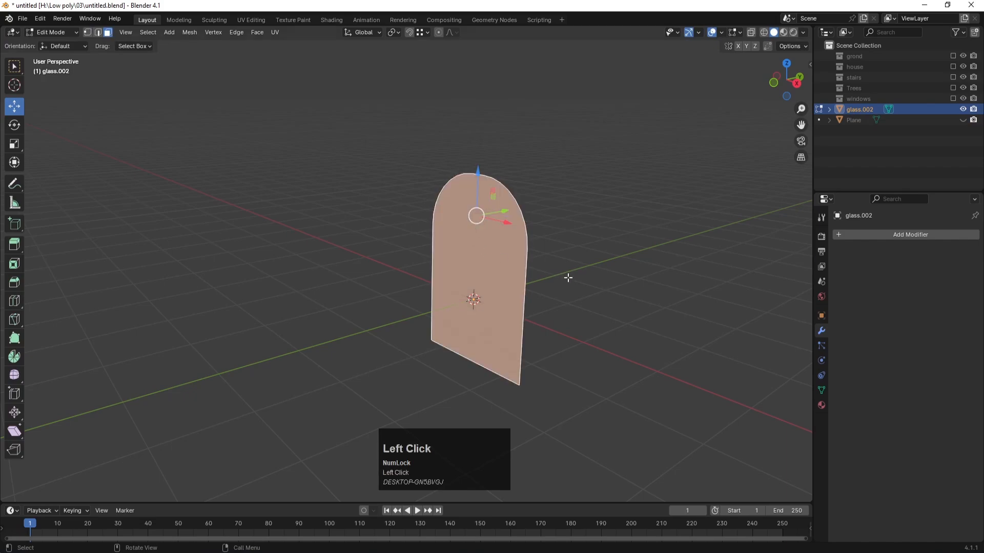
pyautogui.press('e')
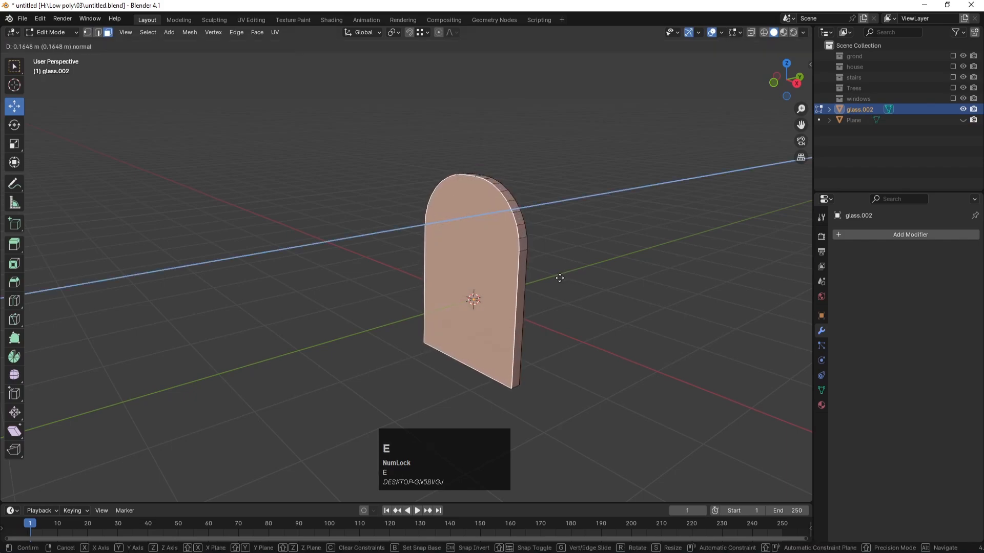
pyautogui.click(559, 277)
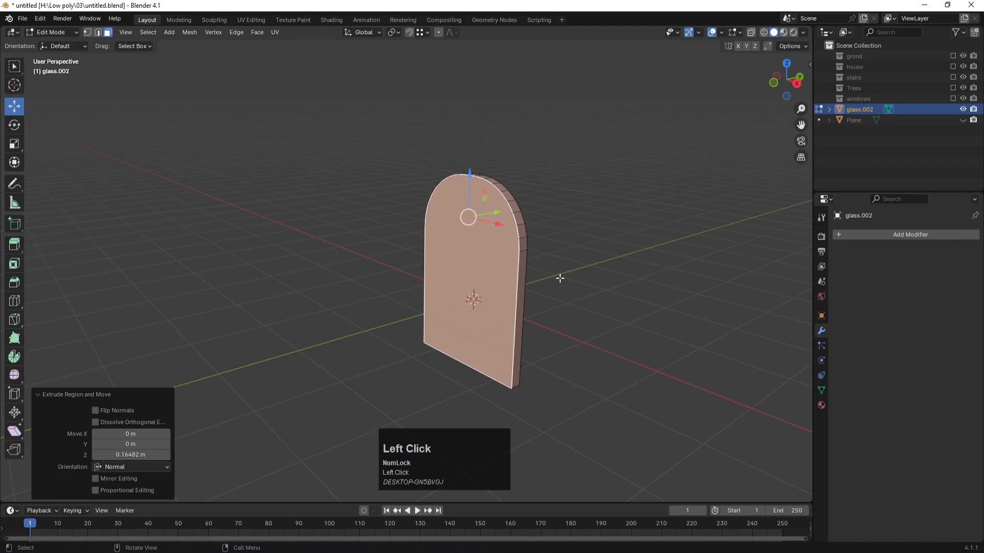
pyautogui.click(962, 120)
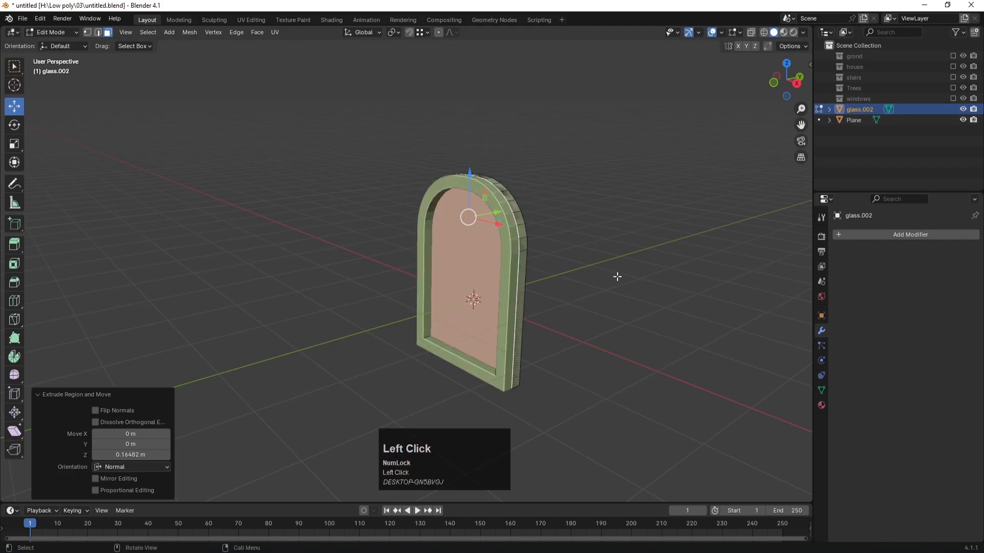
pyautogui.press('Tab')
# Try smooth shading on the arched frame.
pyautogui.click(487, 312)
pyautogui.moveTo(487, 312); pyautogui.dragTo(357, 233, button='middle')
pyautogui.scroll(2, 430, 182)
pyautogui.click(438, 171)
pyautogui.rightClick(438, 171)
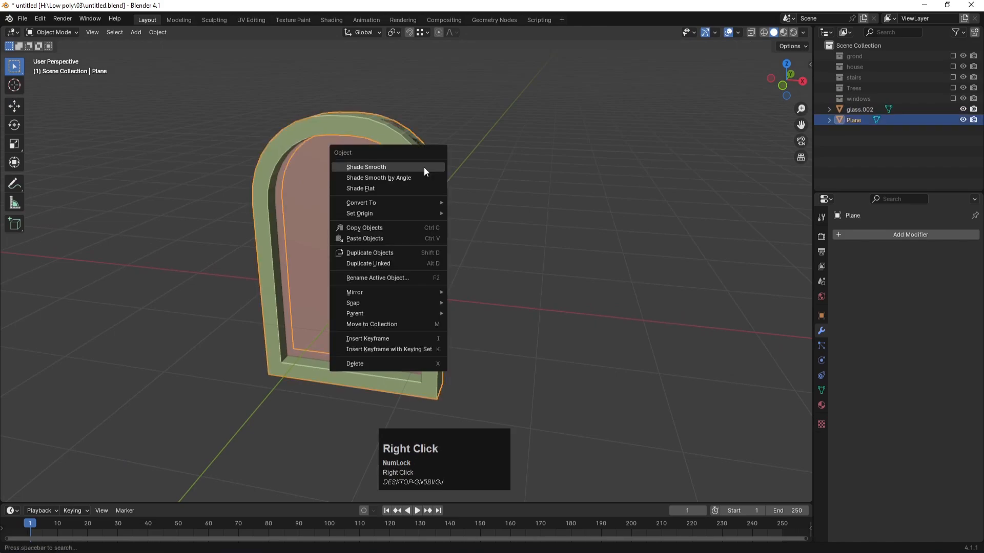
pyautogui.click(392, 168)
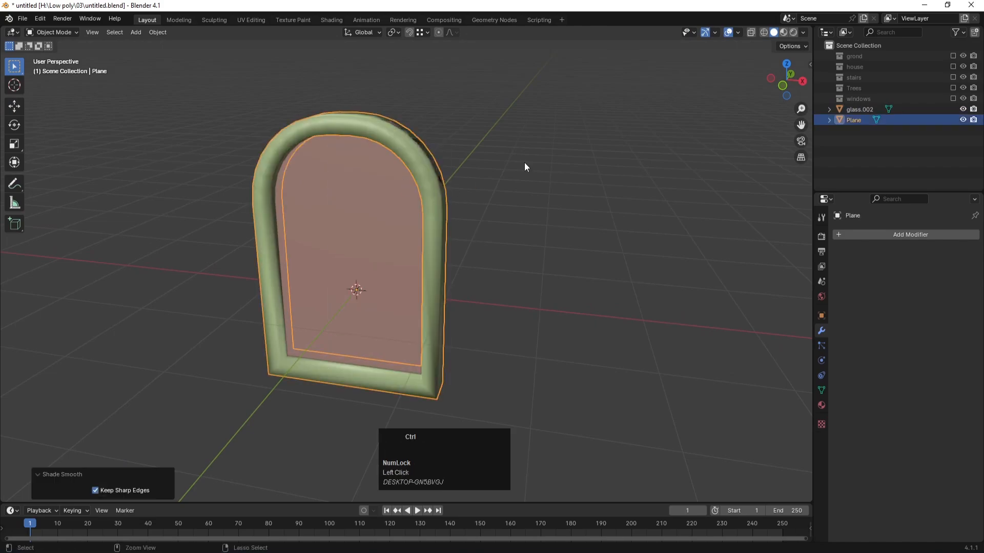
pyautogui.hotkey('ctrl', 'z')
pyautogui.click(518, 189)
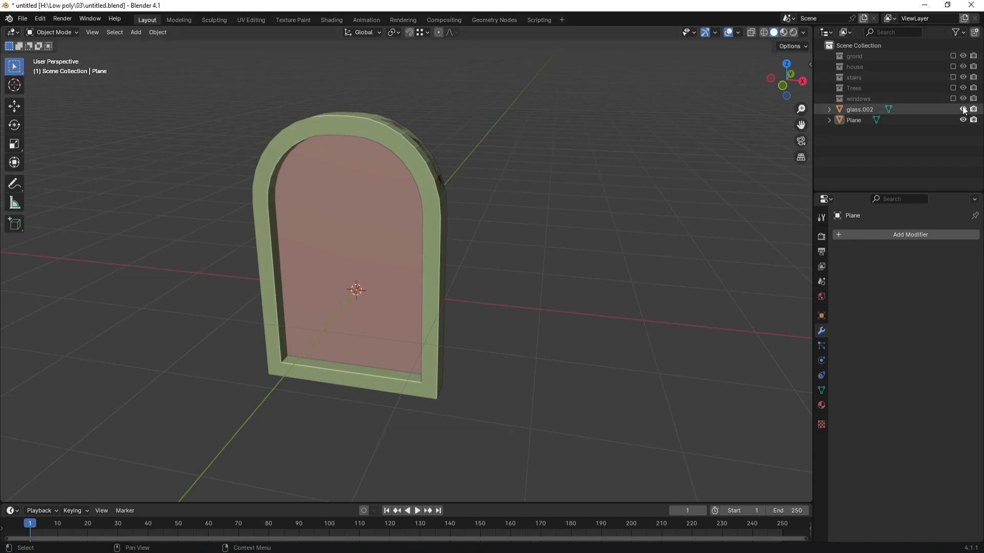
# Edit the arched frame and extrude the inner face at the arch's top centre about 1.38 m downward as a vertical bar.
pyautogui.click(323, 368)
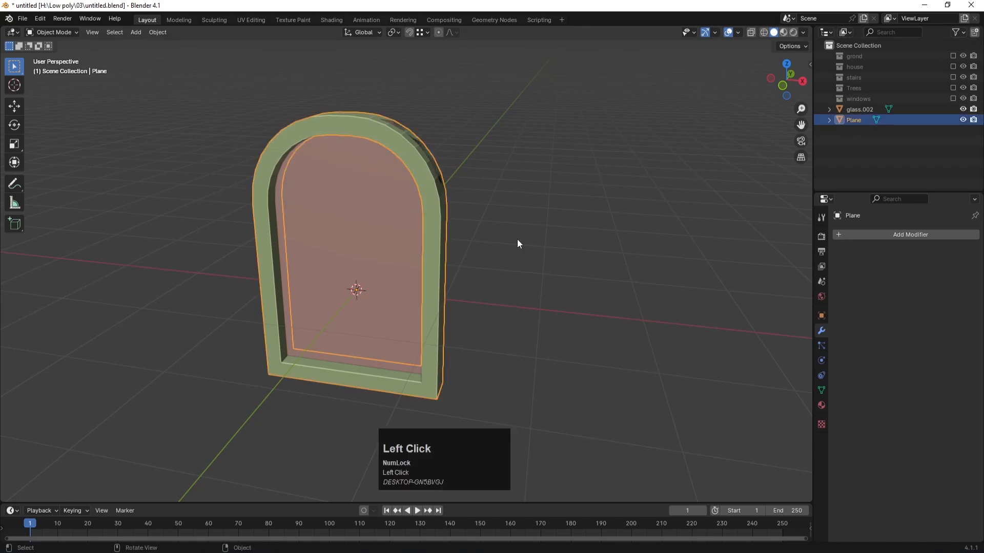
pyautogui.press('Tab')
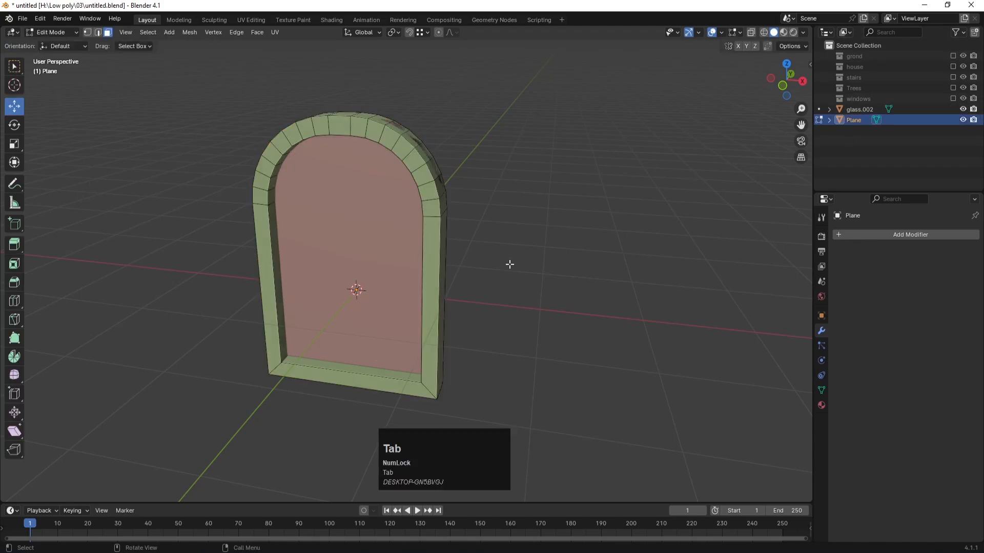
pyautogui.moveTo(537, 240); pyautogui.dragTo(518, 236, button='middle')
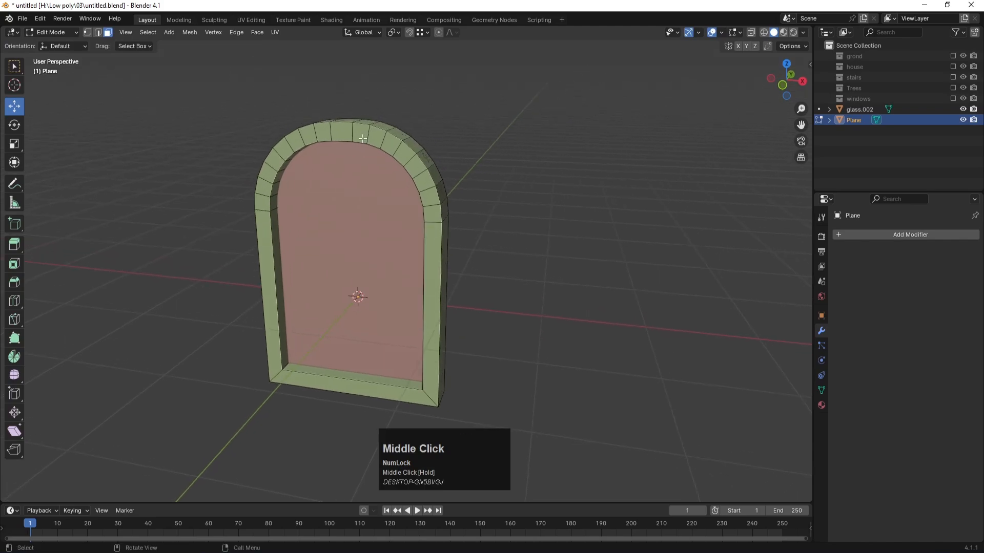
pyautogui.moveTo(349, 176); pyautogui.dragTo(354, 128, button='middle')
pyautogui.moveTo(312, 295); pyautogui.dragTo(325, 281, button='middle')
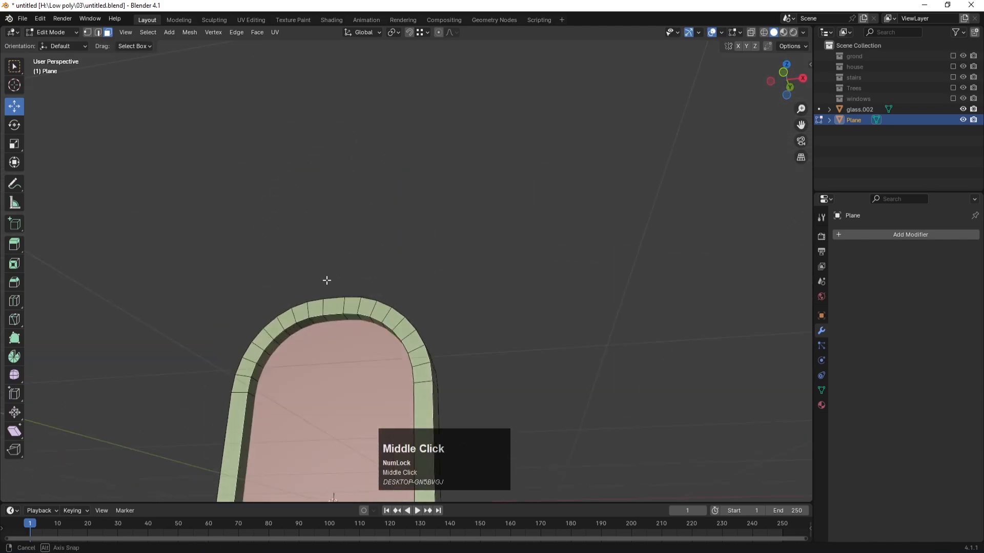
pyautogui.scroll(2, 336, 349)
pyautogui.click(324, 344)
pyautogui.scroll(-1, 333, 353)
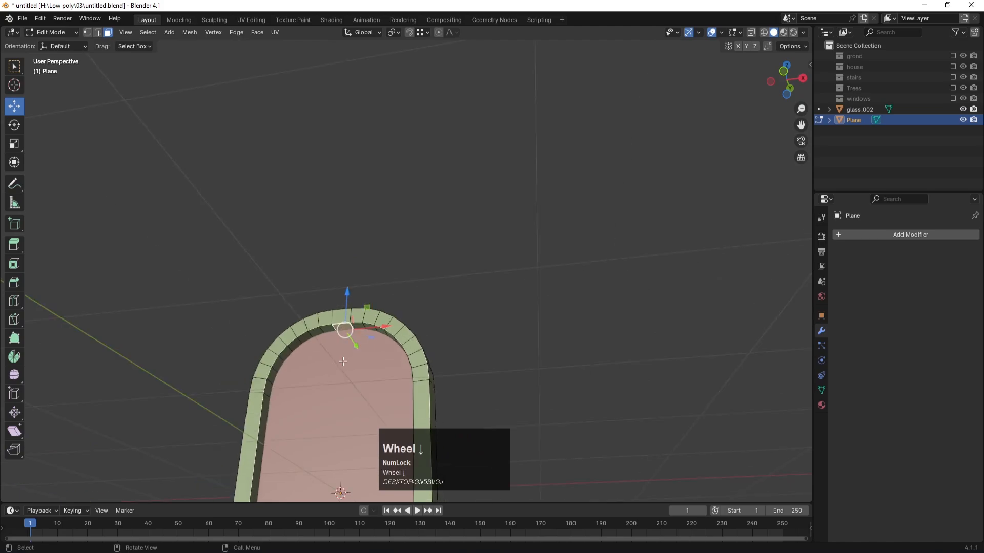
pyautogui.press('e')
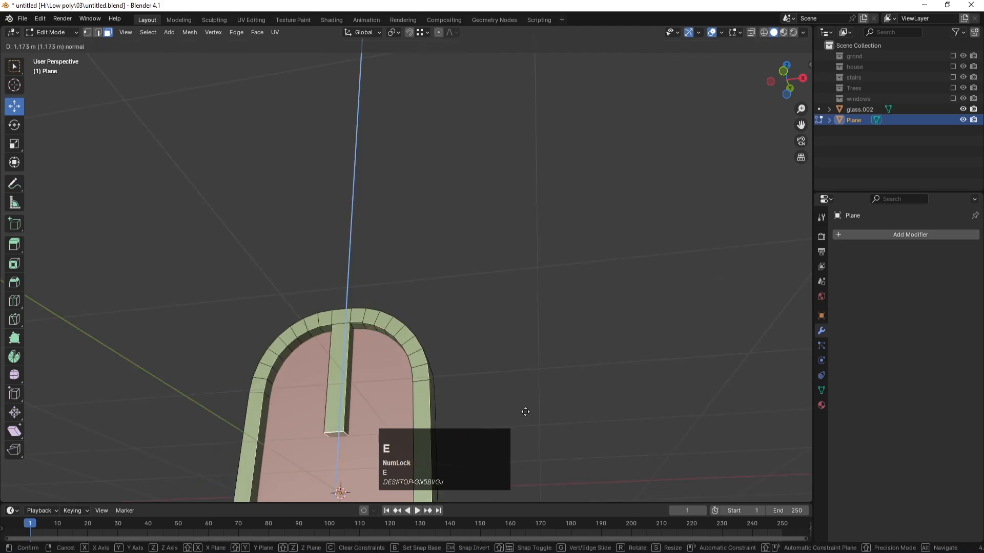
pyautogui.click(520, 425)
# Move the vertical bar's end face about 1.14 m down along Z to meet the bottom of the frame.
pyautogui.keyDown('shift'); pyautogui.moveTo(522, 340); pyautogui.dragTo(577, 200, button='middle'); pyautogui.keyUp('shift')
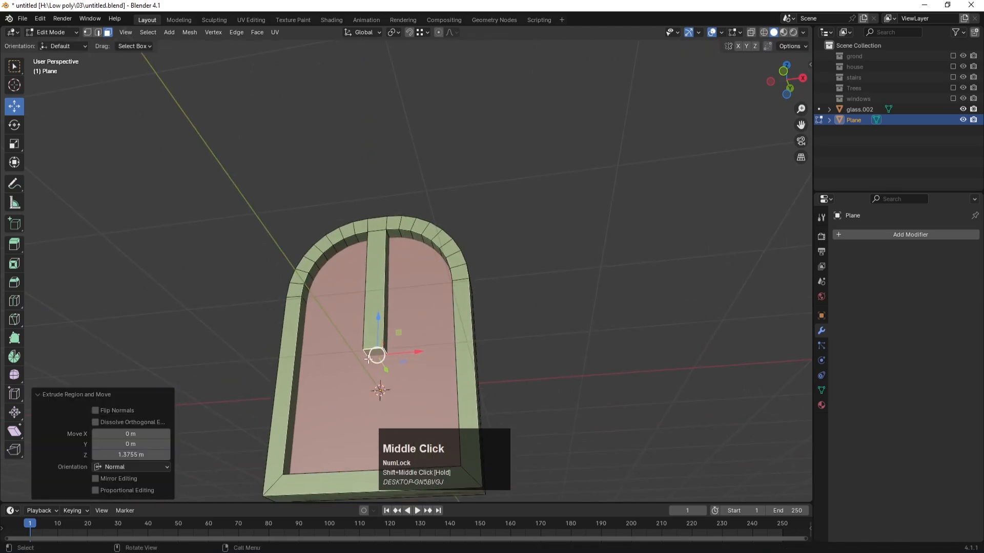
pyautogui.moveTo(375, 319); pyautogui.dragTo(379, 442)
pyautogui.scroll(-2, 428, 370)
pyautogui.scroll(3, 374, 310)
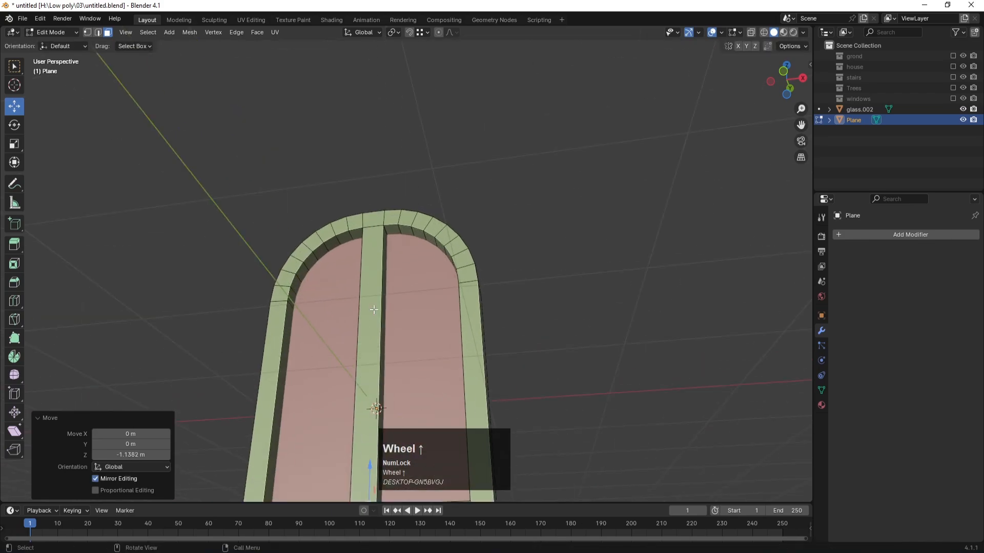
# Extrude the inner side face at the base of the arch about 1.57 m across the window as a crossbar.
pyautogui.moveTo(382, 289); pyautogui.dragTo(332, 249, button='middle')
pyautogui.click(336, 248)
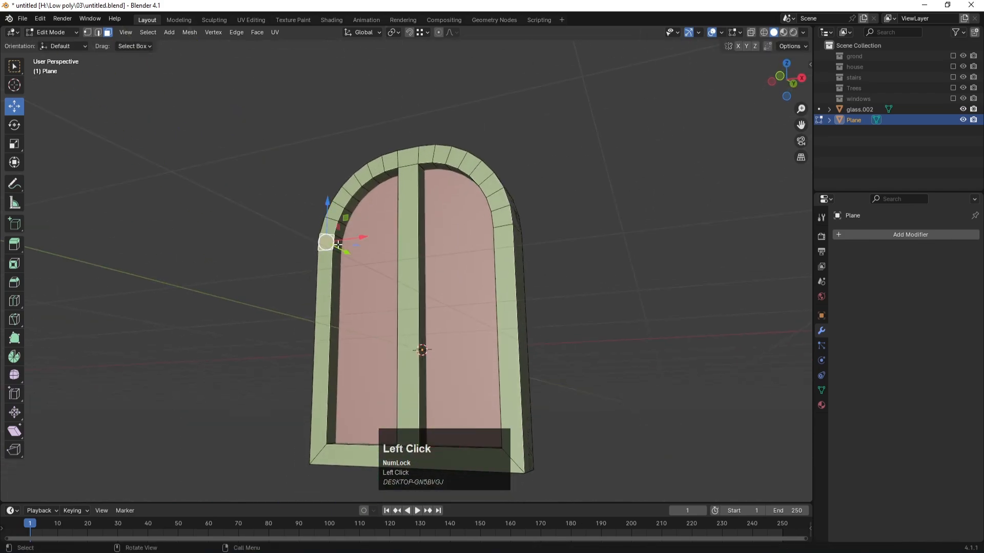
pyautogui.scroll(2, 358, 252)
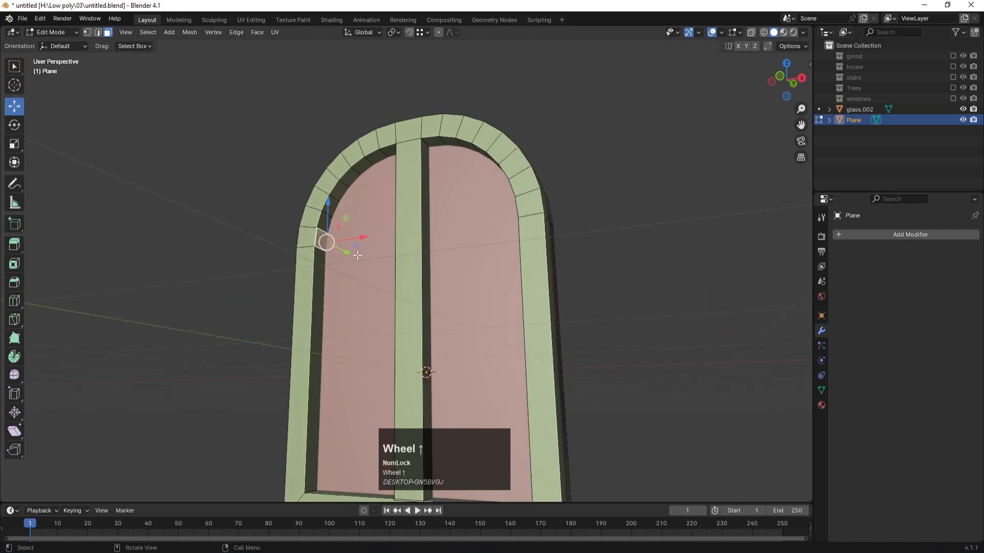
pyautogui.press('e')
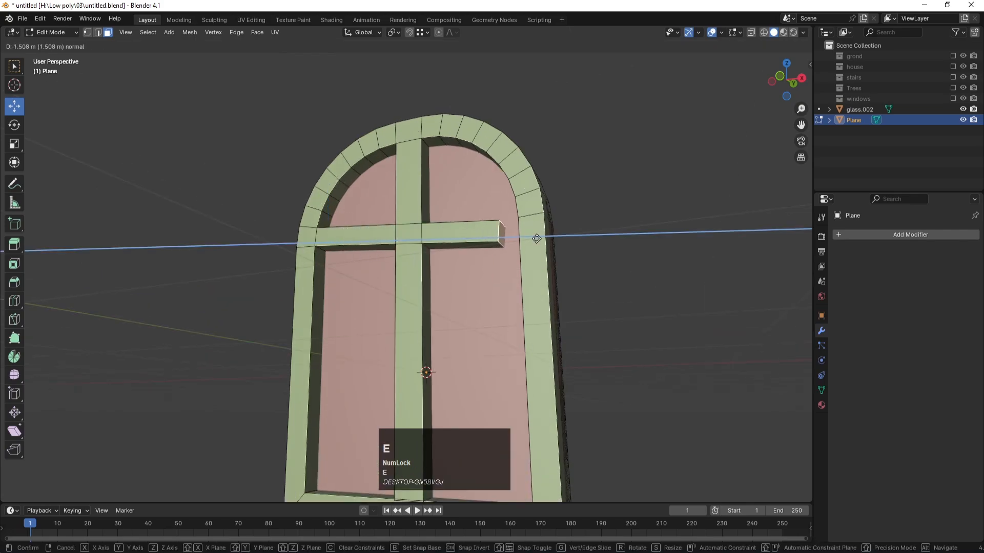
pyautogui.click(538, 238)
# Level the crossbar by moving its end face about 0.11 m in X and 0.15 m in Z, and return to Object Mode.
pyautogui.press('KP_1')
pyautogui.scroll(-1, 406, 255)
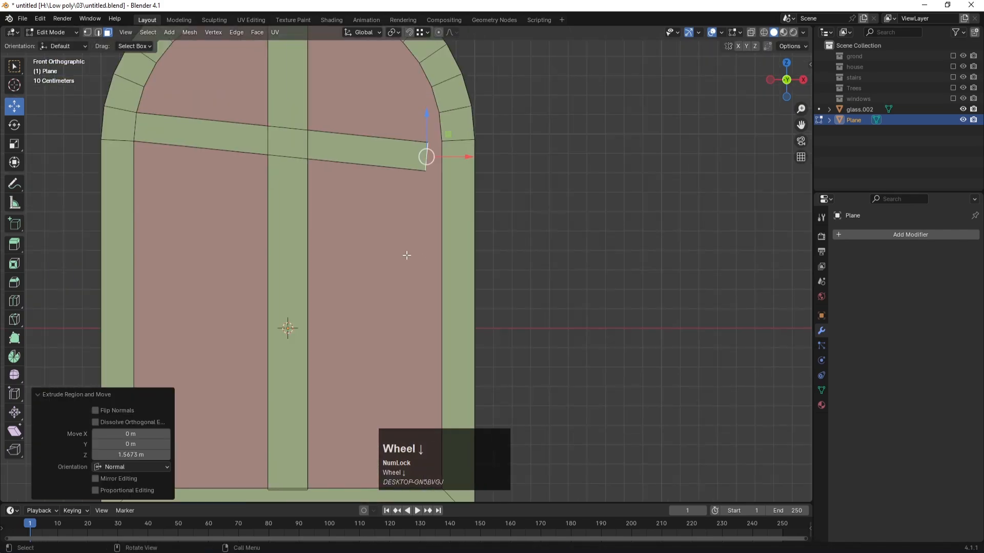
pyautogui.press('g')
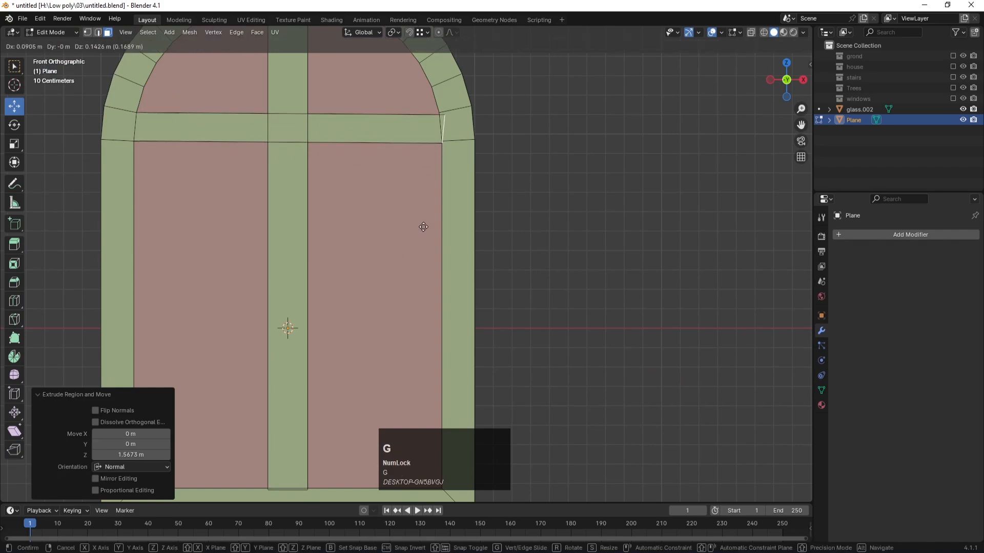
pyautogui.click(427, 224)
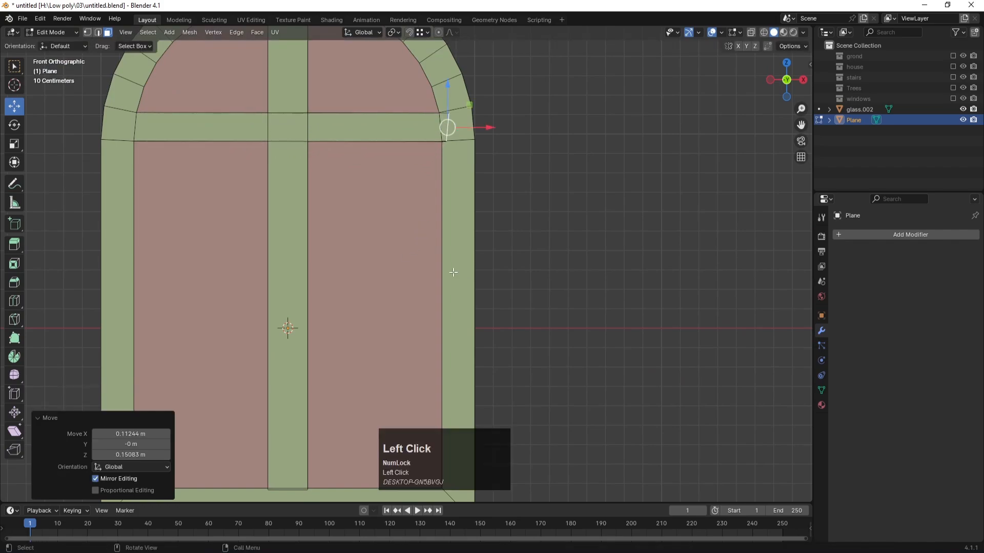
pyautogui.scroll(-2, 472, 285)
pyautogui.press('Tab')
pyautogui.click(444, 253)
pyautogui.scroll(-3, 497, 228)
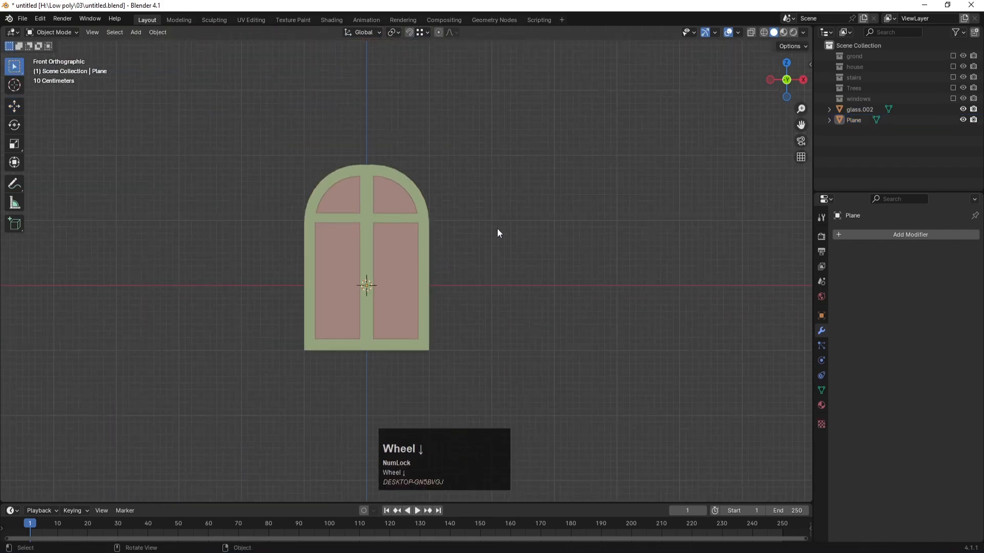
pyautogui.moveTo(497, 228); pyautogui.dragTo(467, 236, button='middle')
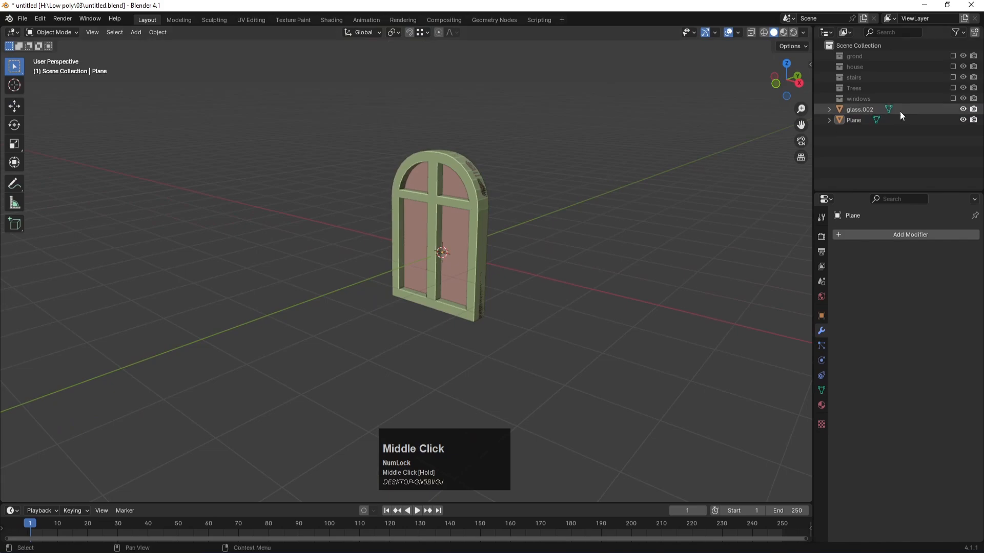
# Select the glass pane and the frame together and enable the house collection.
pyautogui.click(862, 109)
pyautogui.keyDown('shift'); pyautogui.click(856, 121); pyautogui.keyUp('shift')
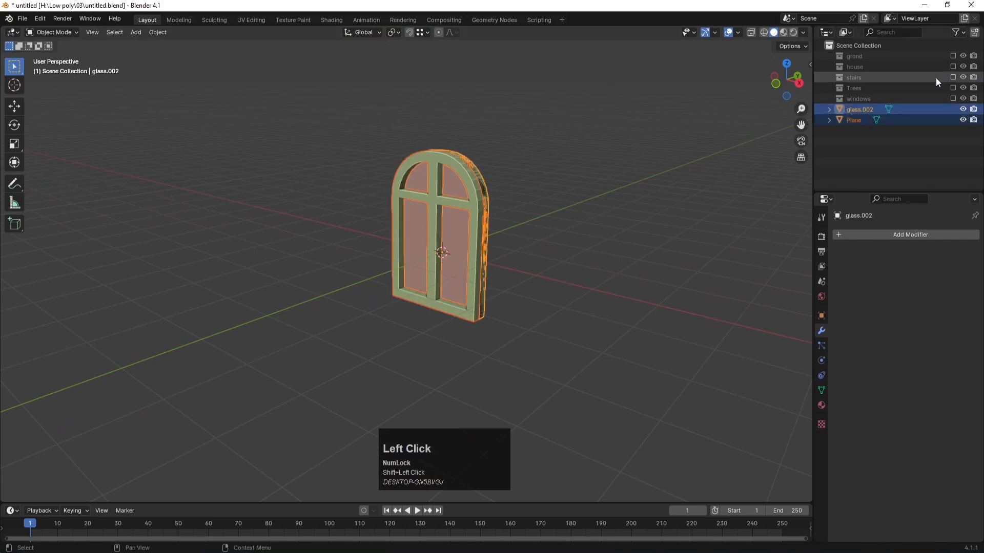
pyautogui.click(953, 66)
pyautogui.scroll(-3, 473, 315)
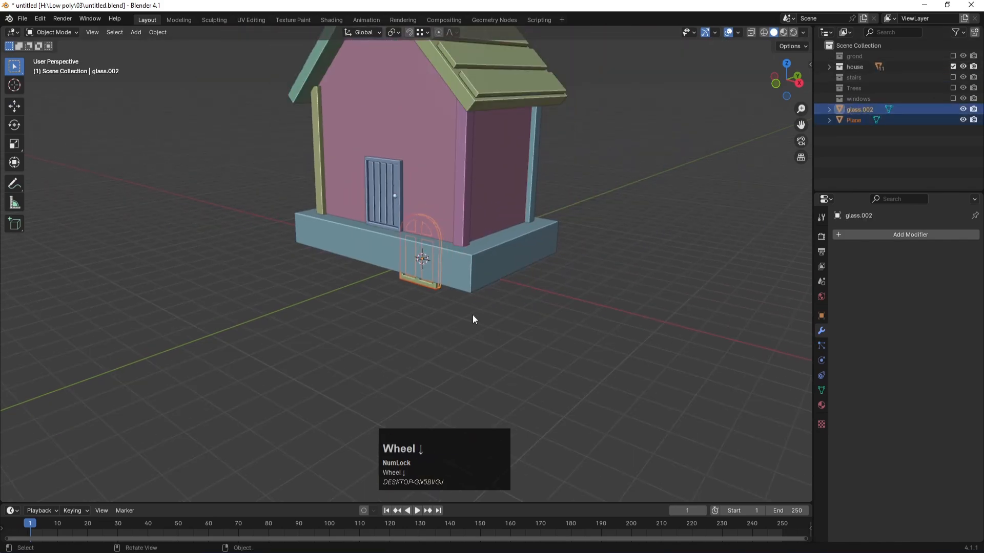
# Raise the arched window along Z by about 6.38 m and another 0.31 m, onto the gable above the door.
pyautogui.press('KP_1')
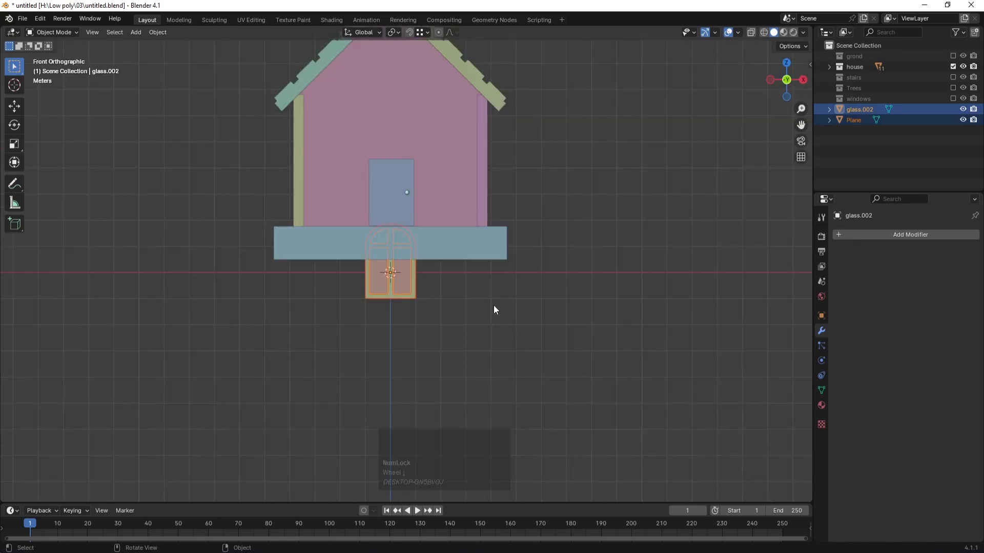
pyautogui.press('g')
pyautogui.press('z')
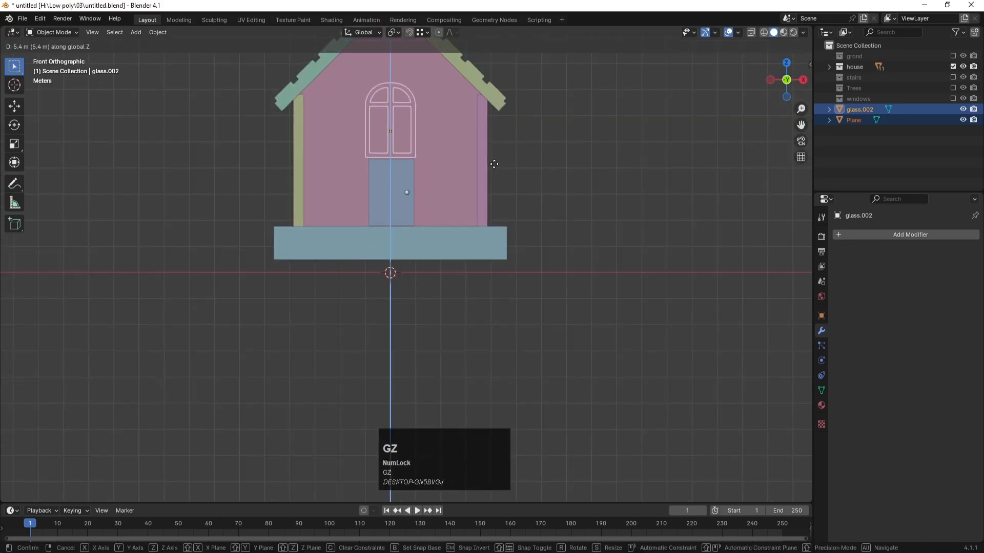
pyautogui.click(497, 141)
pyautogui.keyDown('shift'); pyautogui.moveTo(497, 139); pyautogui.dragTo(461, 175, button='middle'); pyautogui.keyUp('shift')
pyautogui.press('g')
pyautogui.press('z')
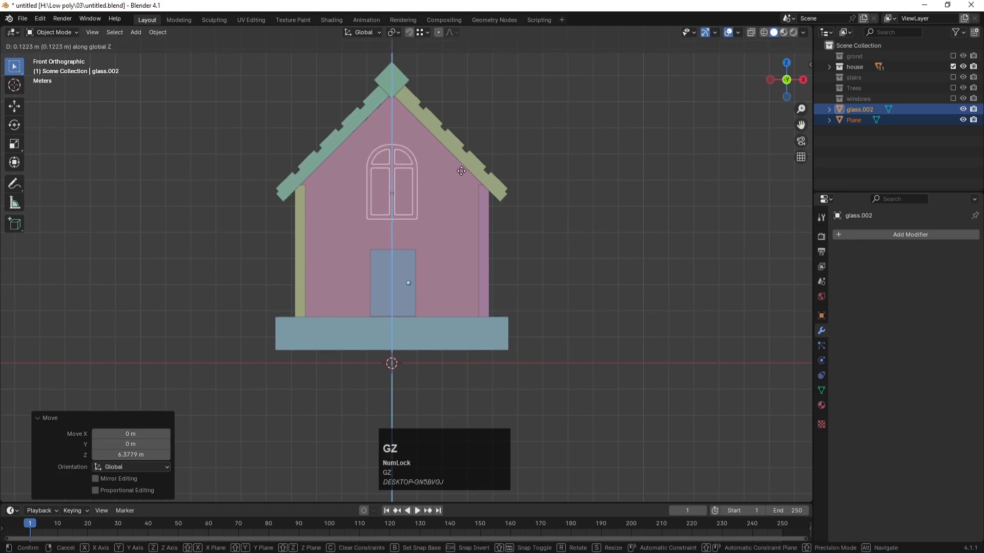
pyautogui.click(462, 170)
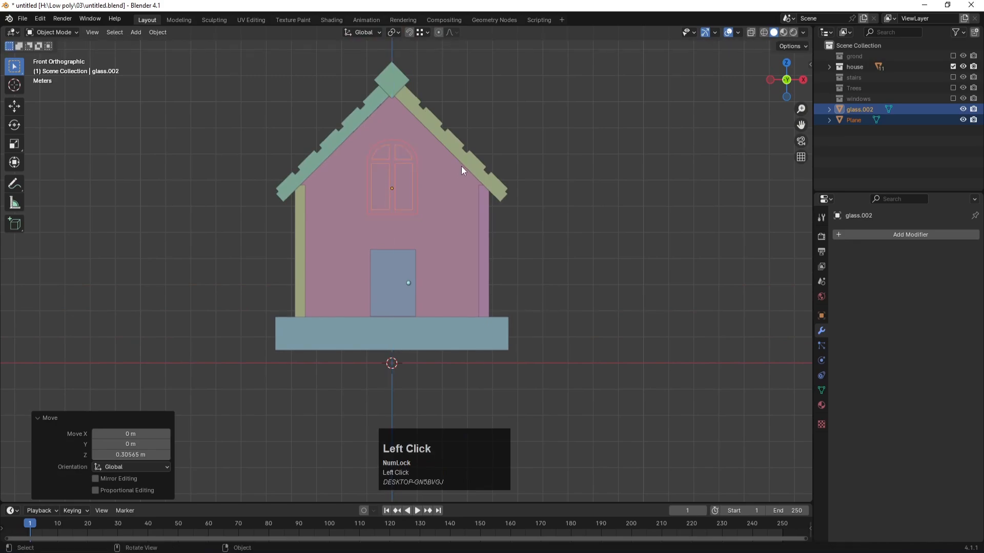
# Move the arched window along Y by about -2.08 m and another -0.09 m to sit on the front wall, and deselect it.
pyautogui.press('KP_3')
pyautogui.press('g')
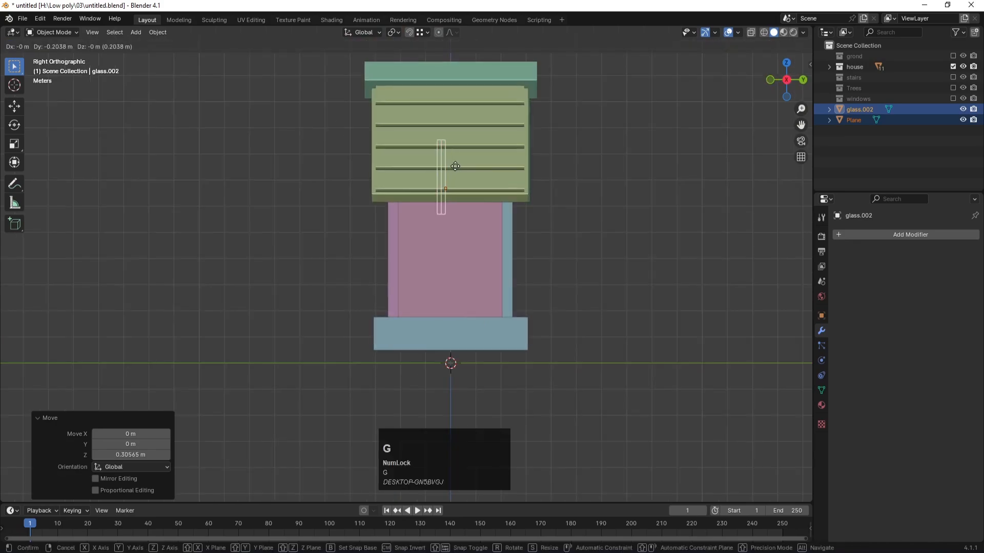
pyautogui.press('y')
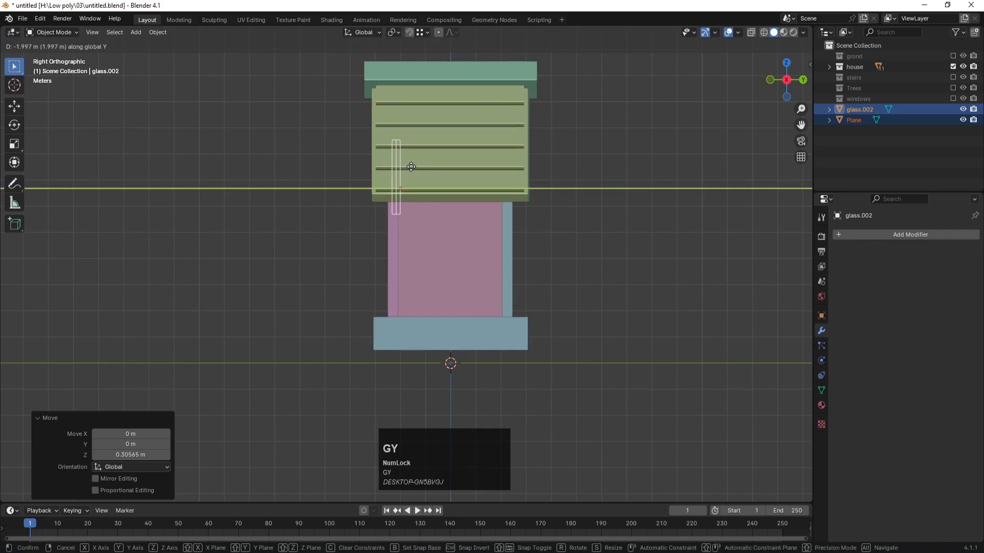
pyautogui.click(409, 167)
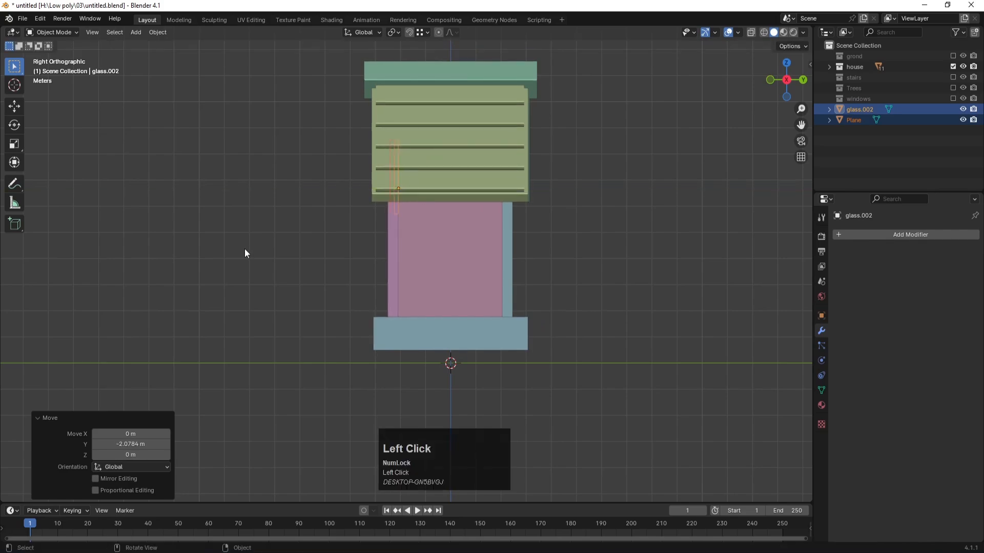
pyautogui.moveTo(245, 253); pyautogui.dragTo(314, 274, button='middle')
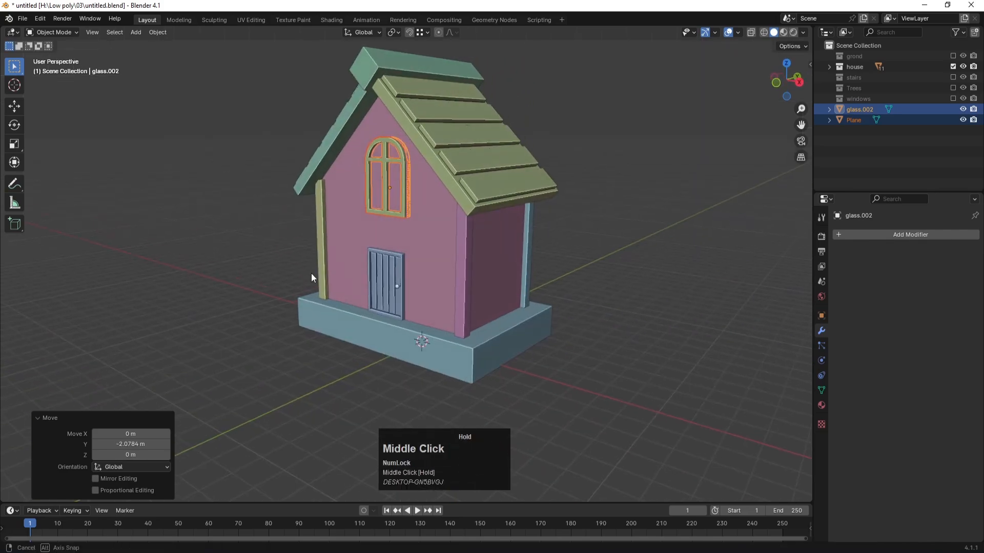
pyautogui.press('g')
pyautogui.press('y')
pyautogui.click(403, 218)
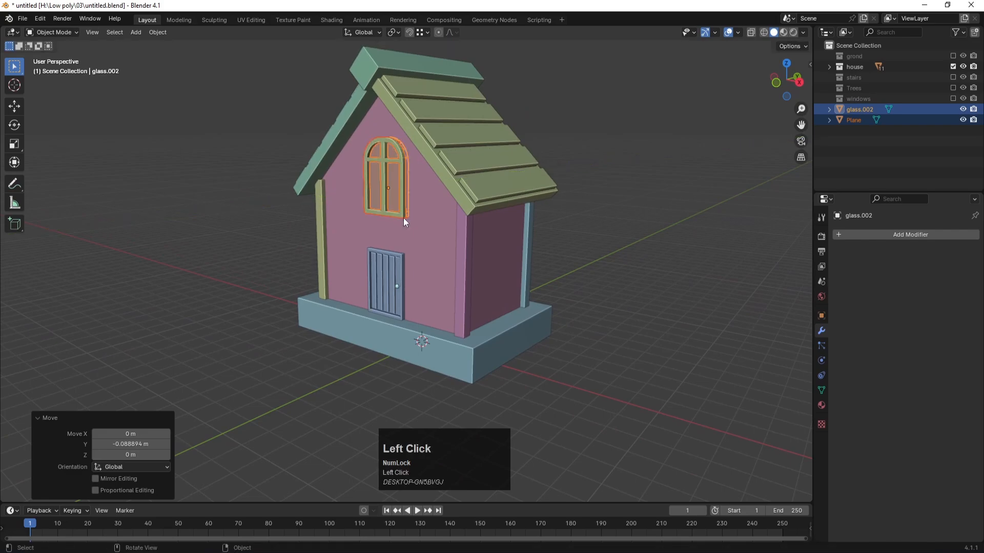
pyautogui.click(618, 174)
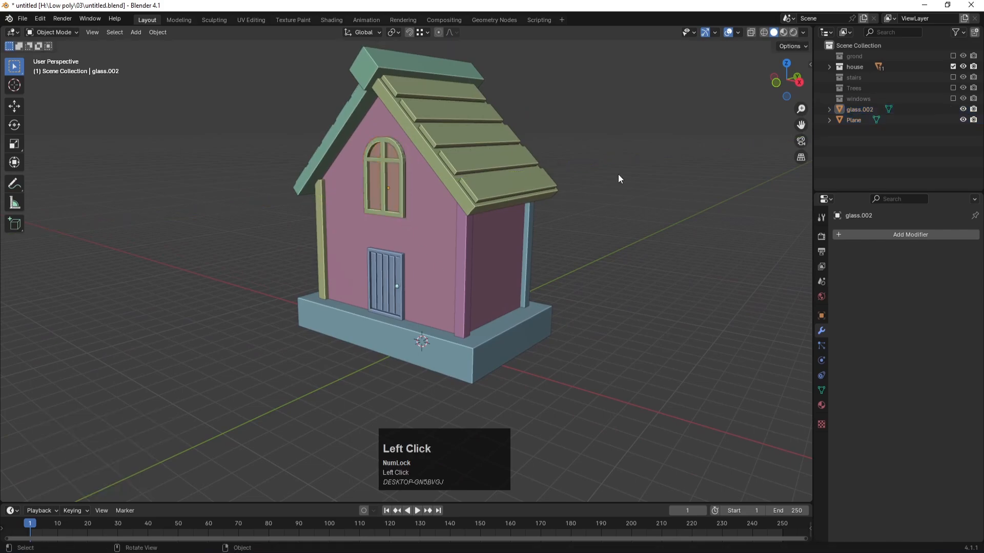
# Put the glass pane and the arched frame into the windows collection.
pyautogui.click(857, 111)
pyautogui.keyDown('shift'); pyautogui.click(853, 118); pyautogui.keyUp('shift')
pyautogui.moveTo(859, 105); pyautogui.dragTo(855, 99)
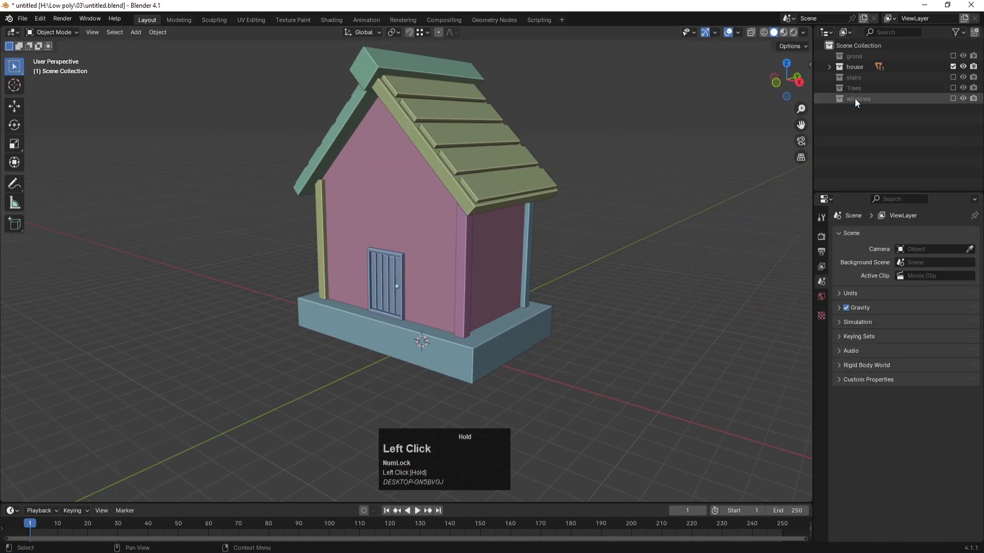
# Enable the windows, Trees, stairs and grond collections and clear the selection.
pyautogui.click(953, 99)
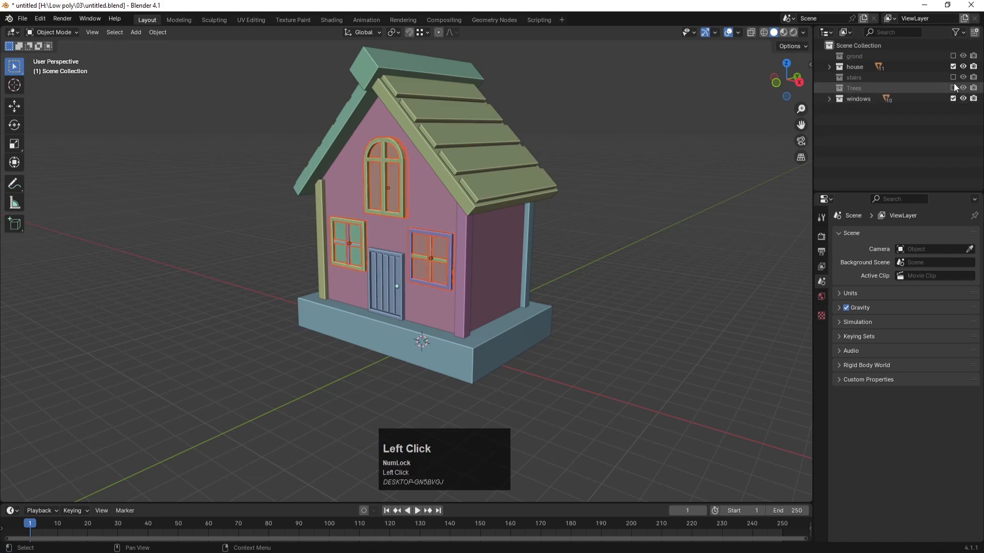
pyautogui.click(953, 88)
pyautogui.click(953, 78)
pyautogui.click(952, 56)
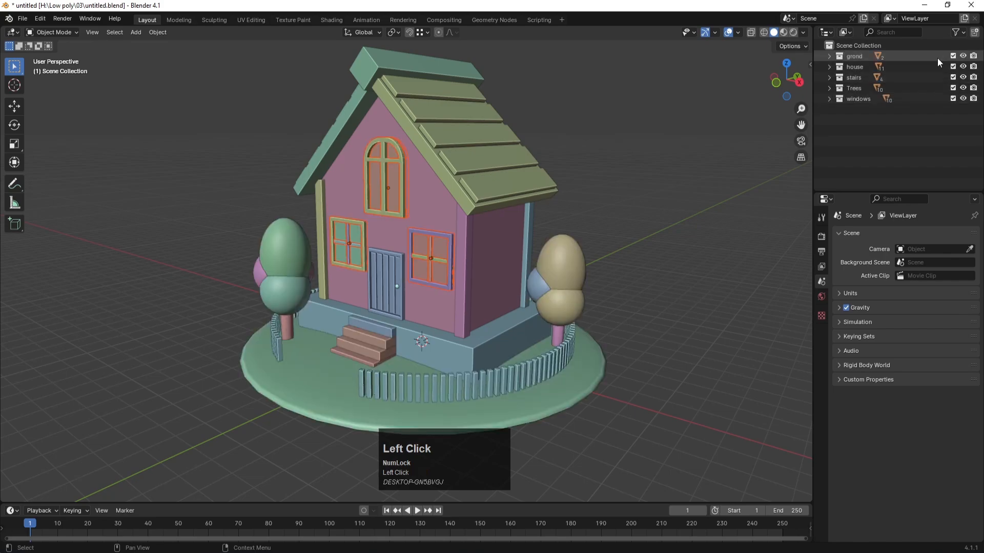
pyautogui.click(651, 150)
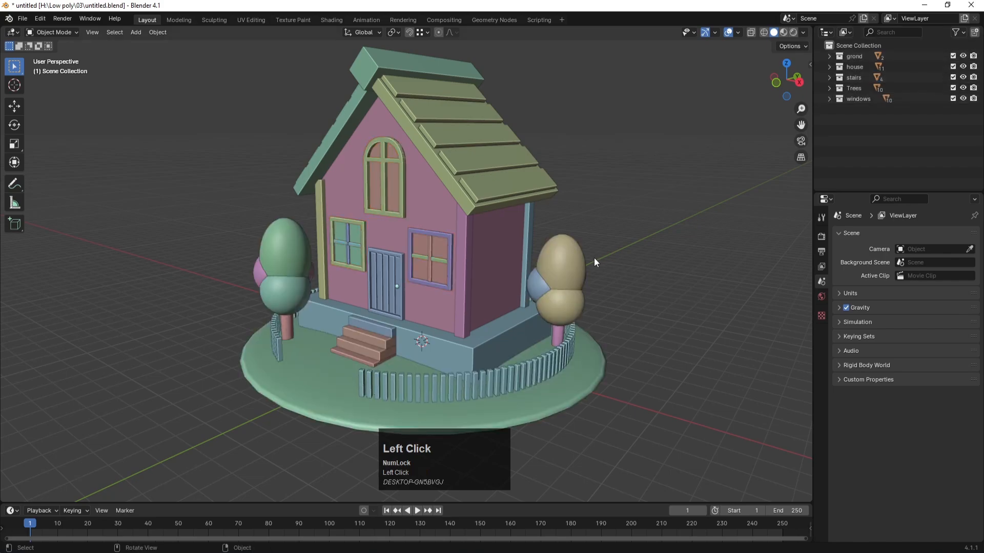
pyautogui.scroll(-3, 401, 221)
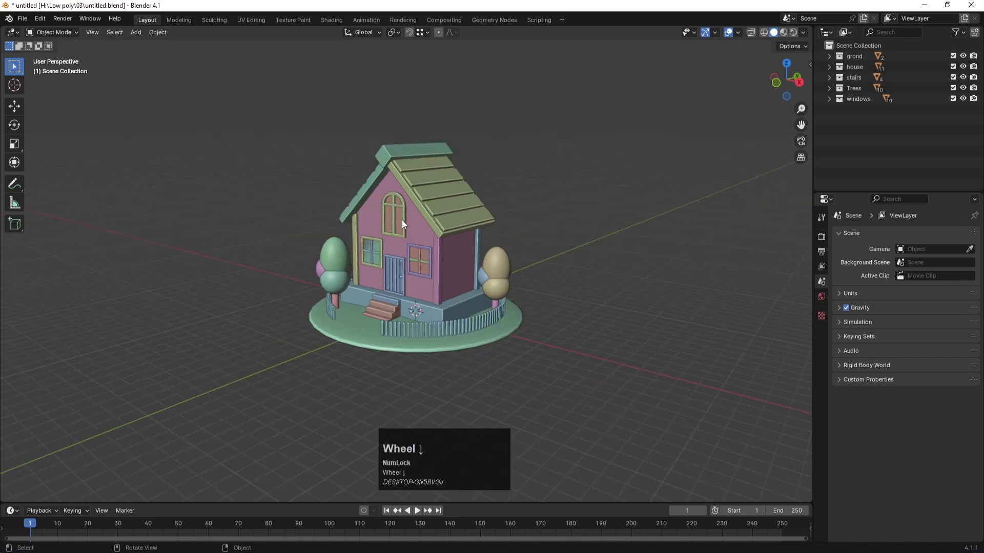
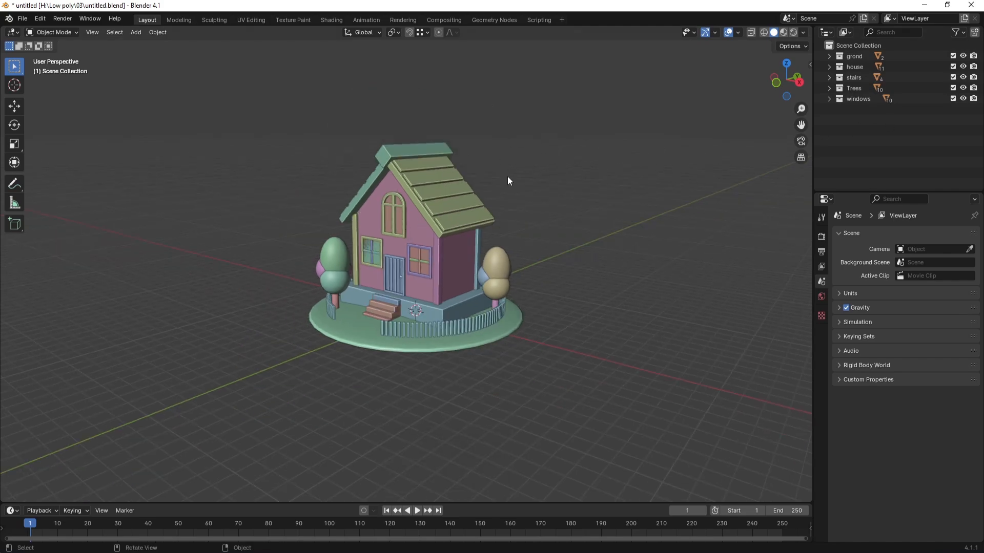
# In X-ray front view, duplicate the roof, walls, corner posts and arched window, placing the copy about 12.08 m in X and 4.47 m in Z.
pyautogui.press('KP_1')
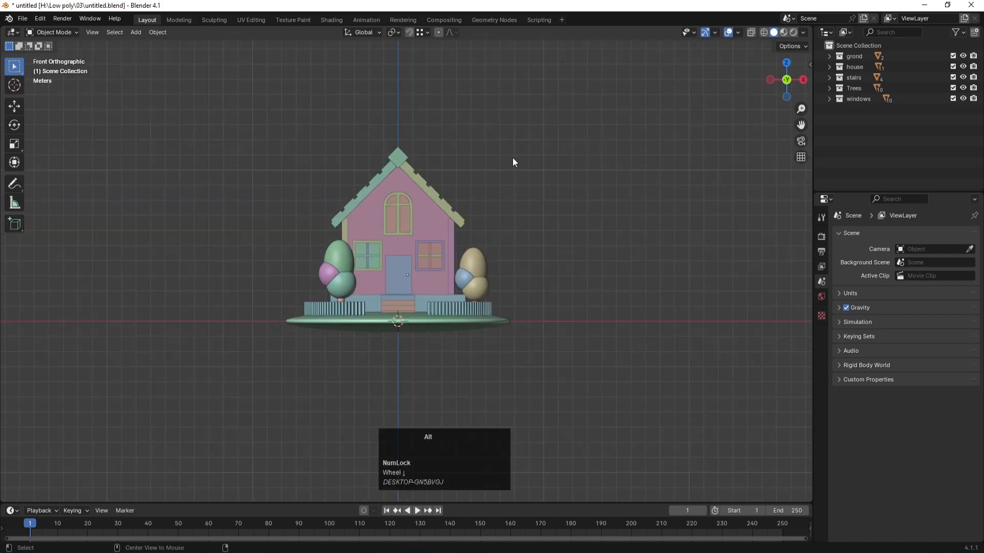
pyautogui.hotkey('alt', 'z')
pyautogui.moveTo(252, 133); pyautogui.dragTo(509, 231)
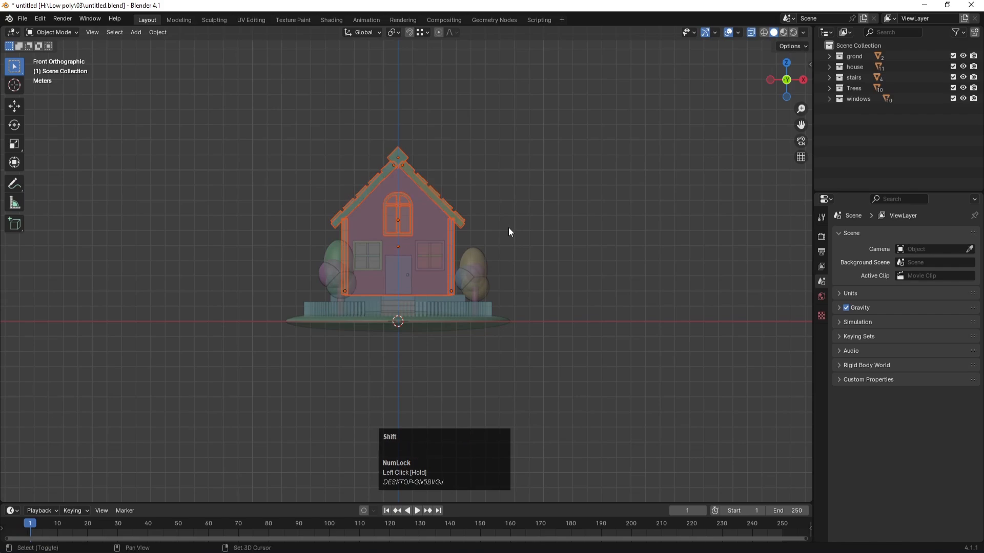
pyautogui.hotkey('shift', 'd')
pyautogui.click(685, 160)
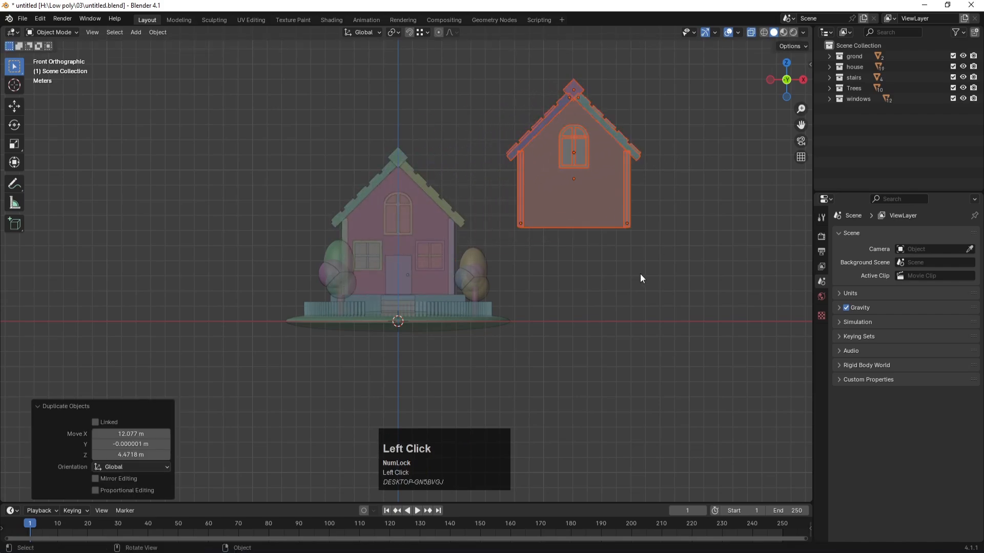
# Turn X-ray off and rotate the duplicated house parts about the global Z axis.
pyautogui.moveTo(641, 278); pyautogui.dragTo(558, 279, button='middle')
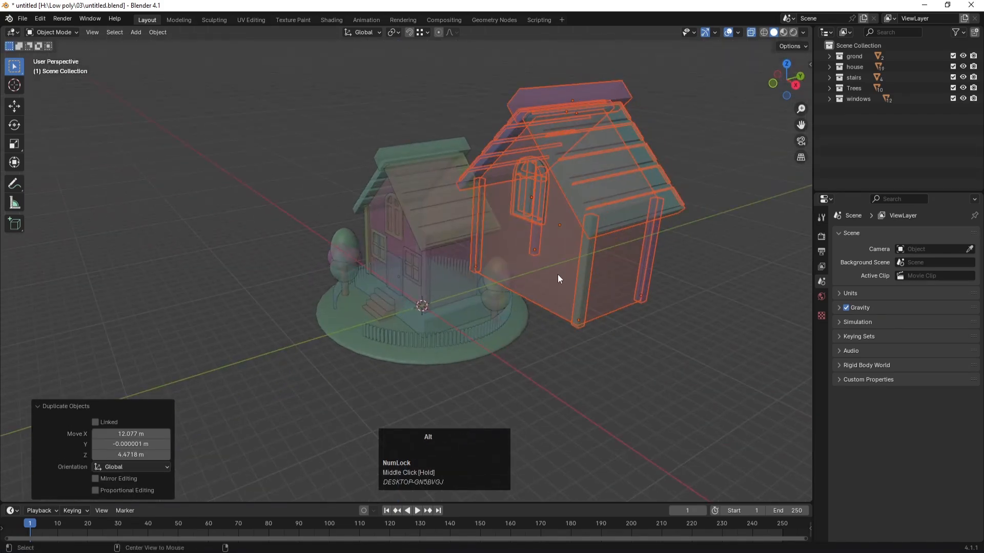
pyautogui.hotkey('alt', 'z')
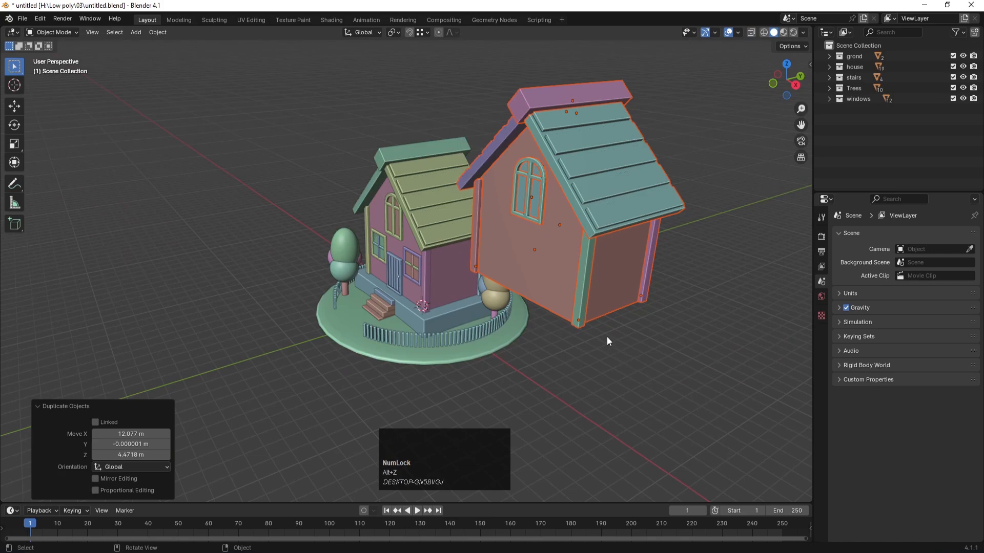
pyautogui.press('r')
pyautogui.write('z')
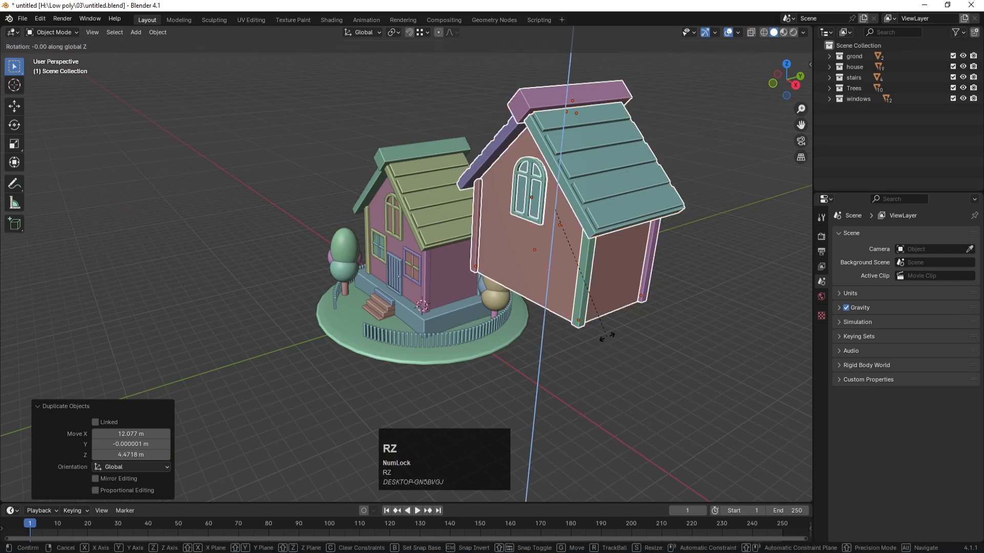
pyautogui.write('19')
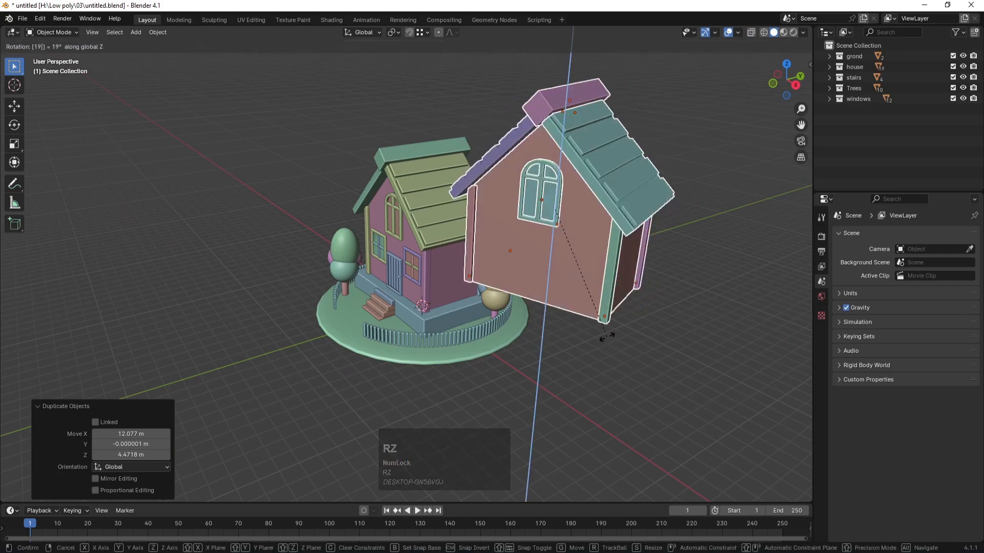
pyautogui.press('BackSpace')
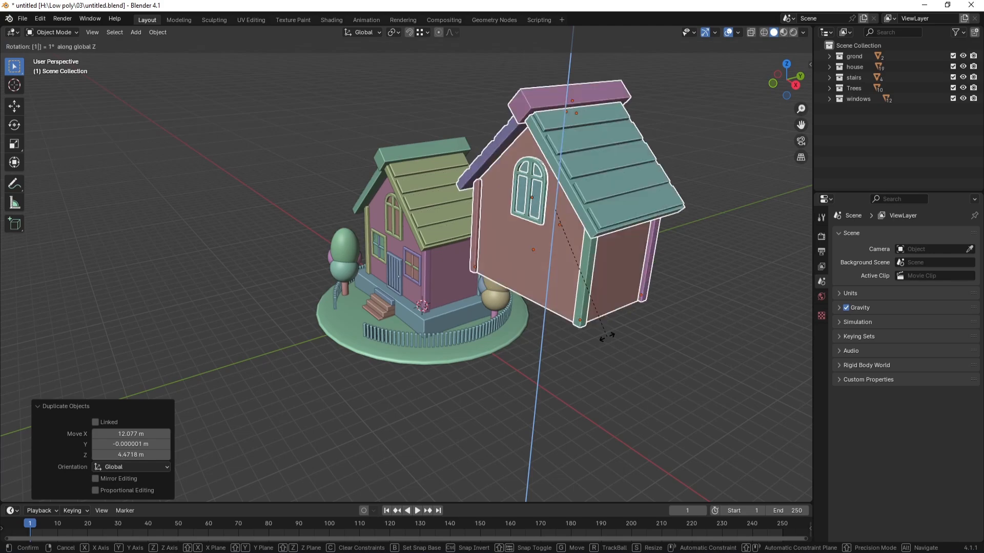
pyautogui.write('90')
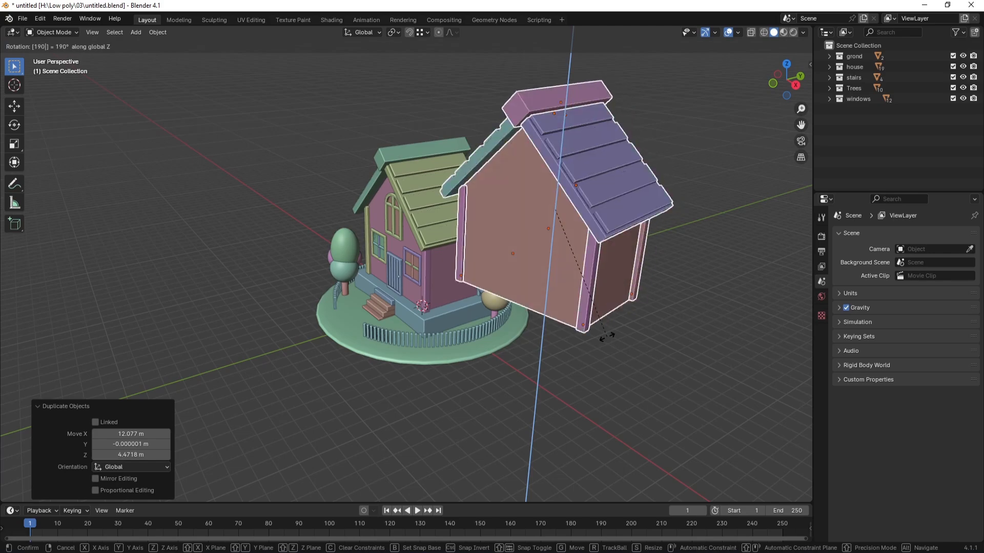
pyautogui.write('45')
pyautogui.press('Return')
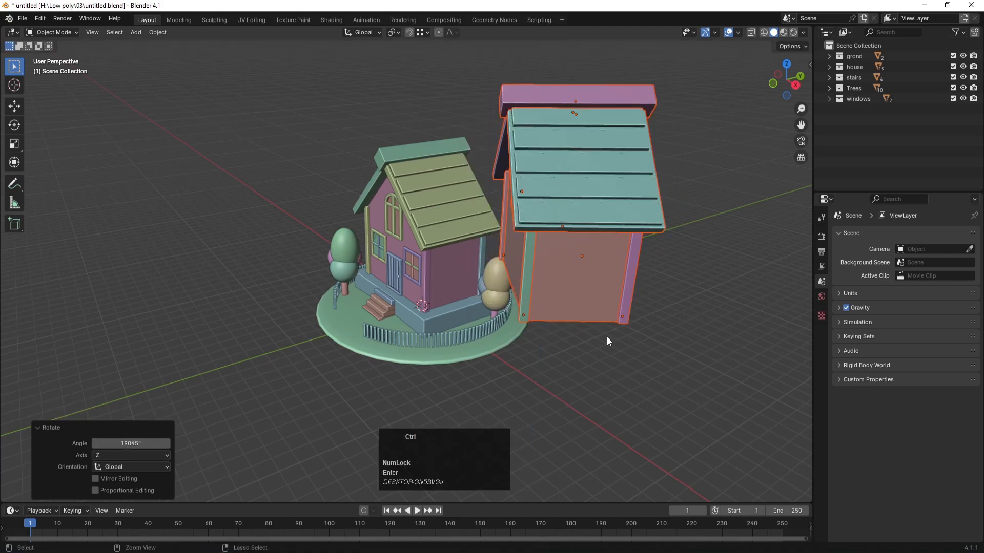
pyautogui.hotkey('ctrl', 'z')
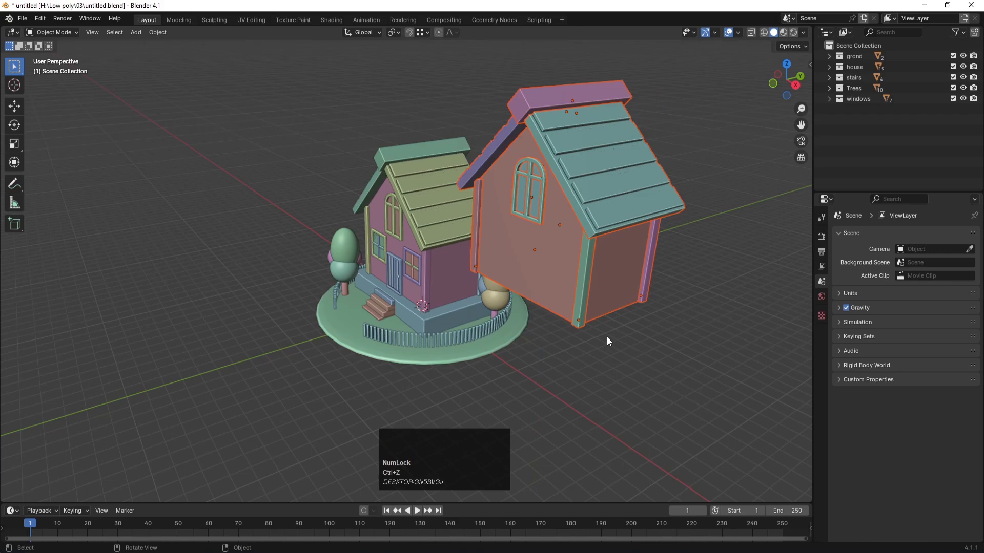
# Rotate the duplicated house parts 90° about the global Z axis.
pyautogui.press('r')
pyautogui.write('z')
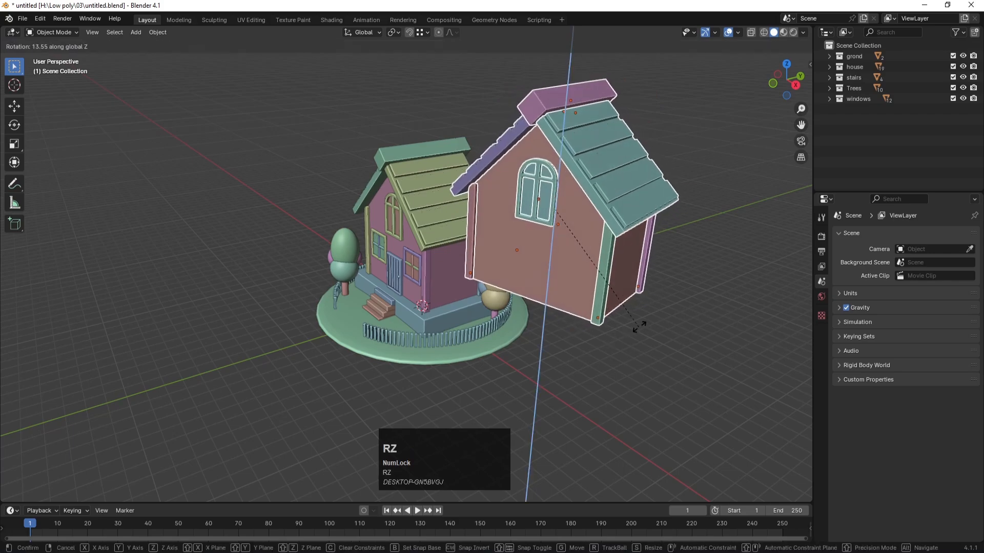
pyautogui.write('90')
pyautogui.press('Return')
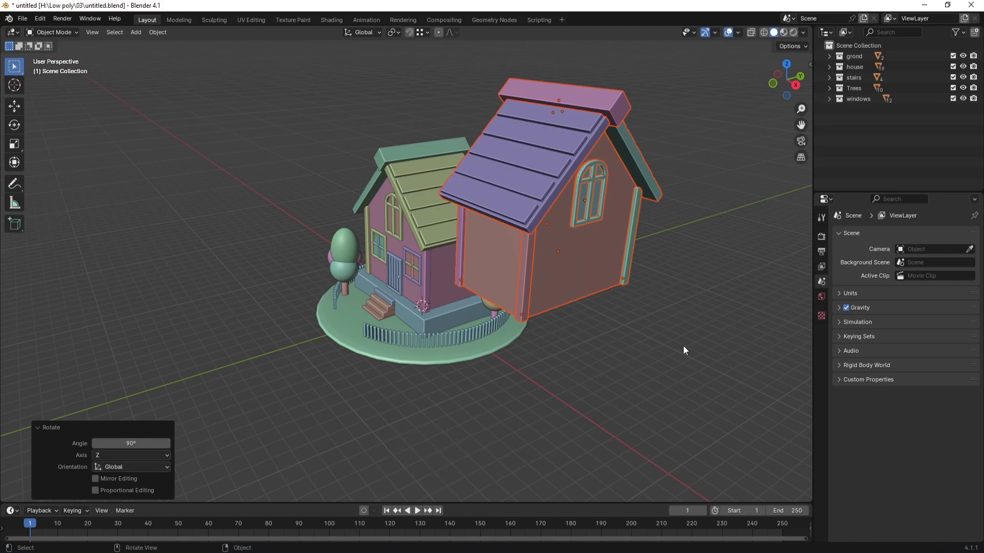
# In front view, scale the duplicate to about 0.505 and move it about -9.44 m in X and 0.25 m in Z onto the roof slope.
pyautogui.press('KP_1')
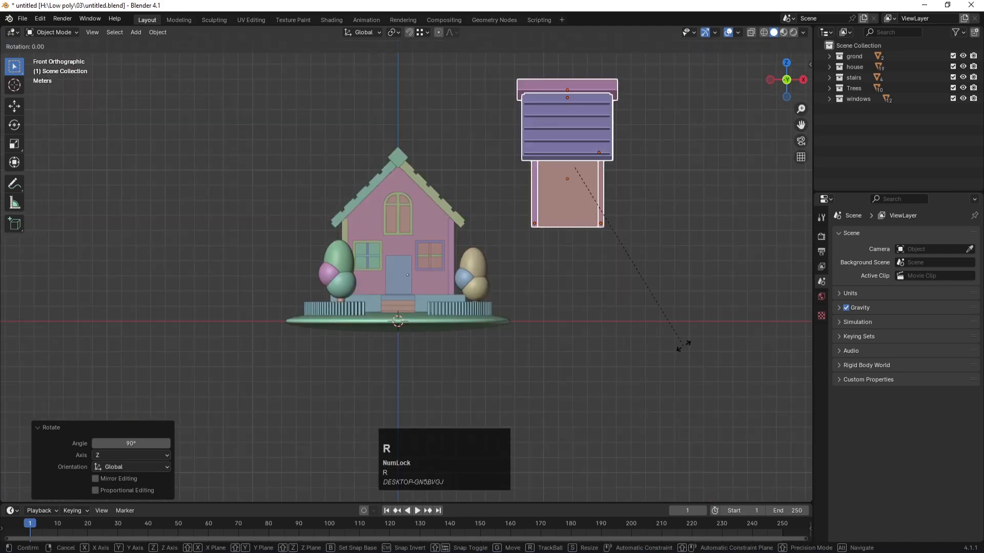
pyautogui.press('s')
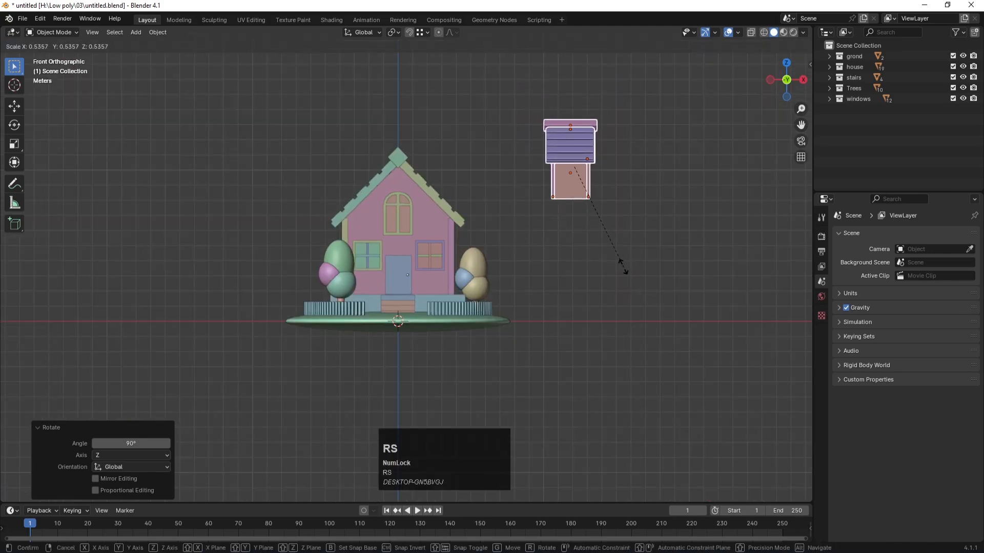
pyautogui.click(619, 267)
pyautogui.press('g')
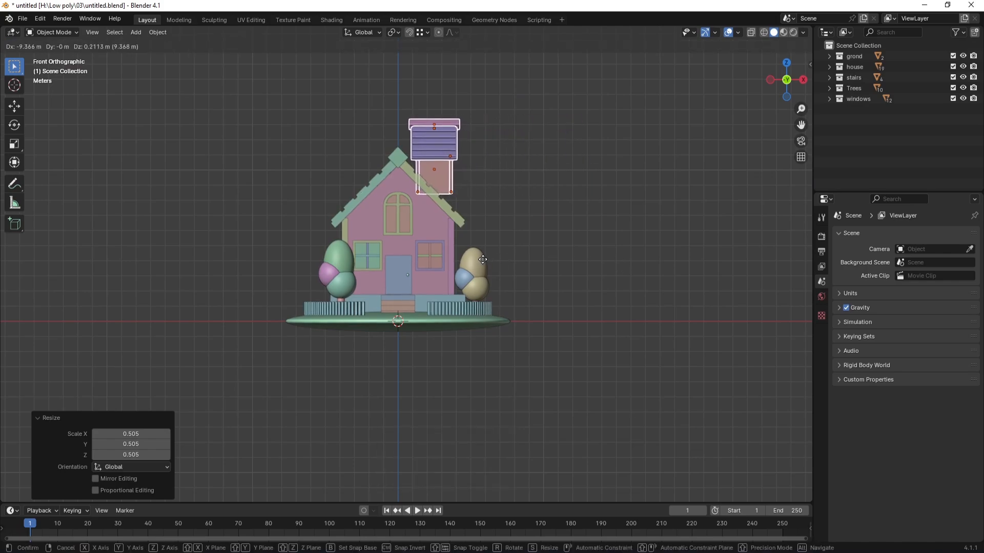
pyautogui.click(482, 259)
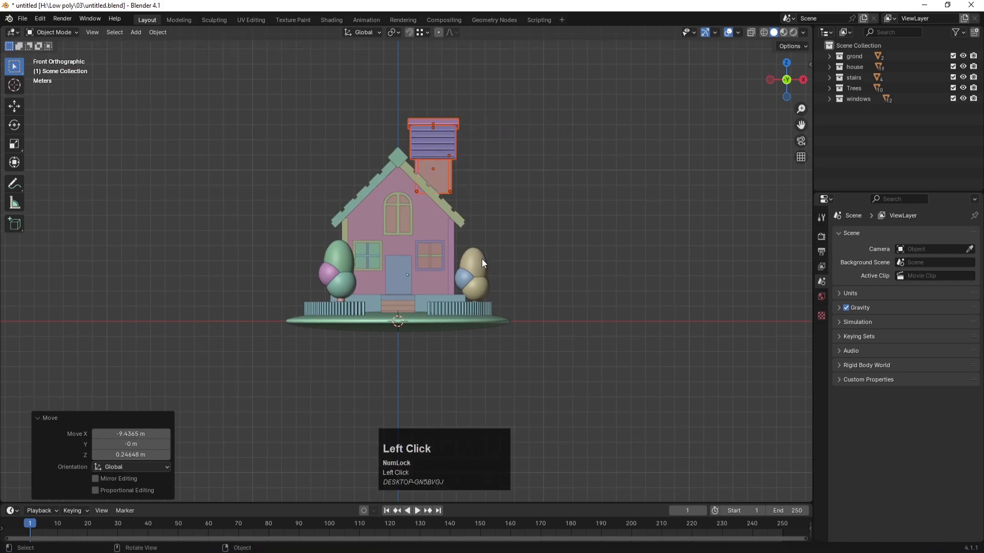
# In right view, center the dormer on the roof by moving it about 0.39 m along Y, and scale it to 0.878.
pyautogui.press('KP_3')
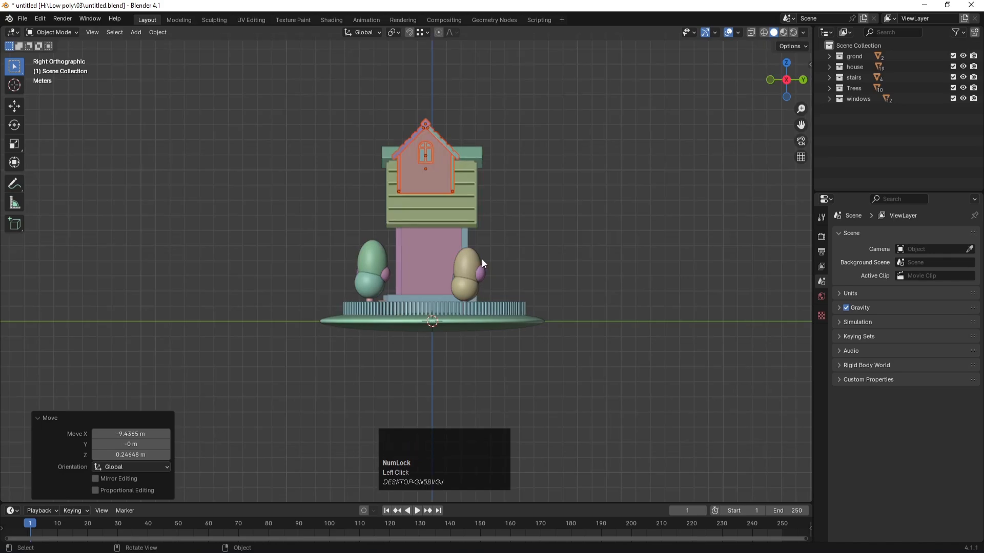
pyautogui.press('g')
pyautogui.press('y')
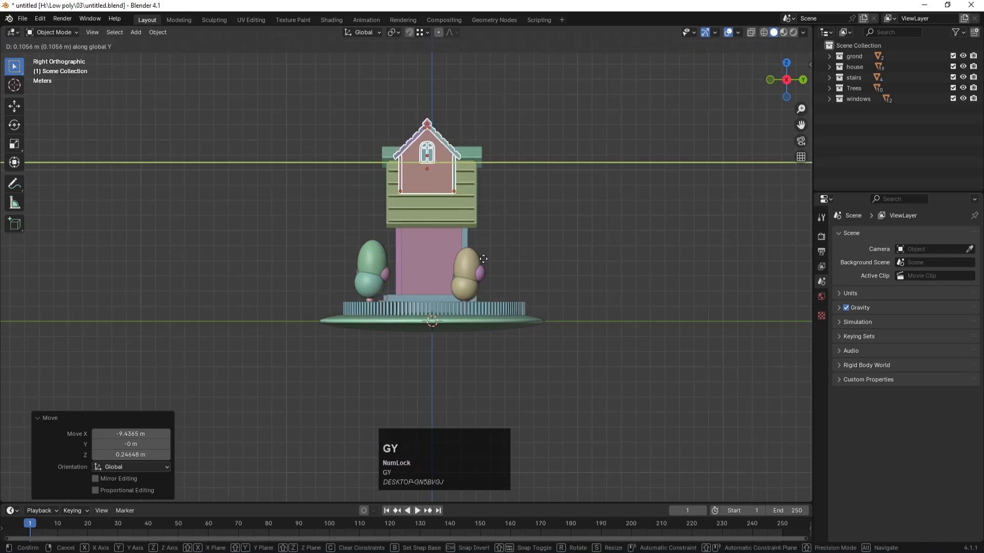
pyautogui.click(518, 287)
pyautogui.press('s')
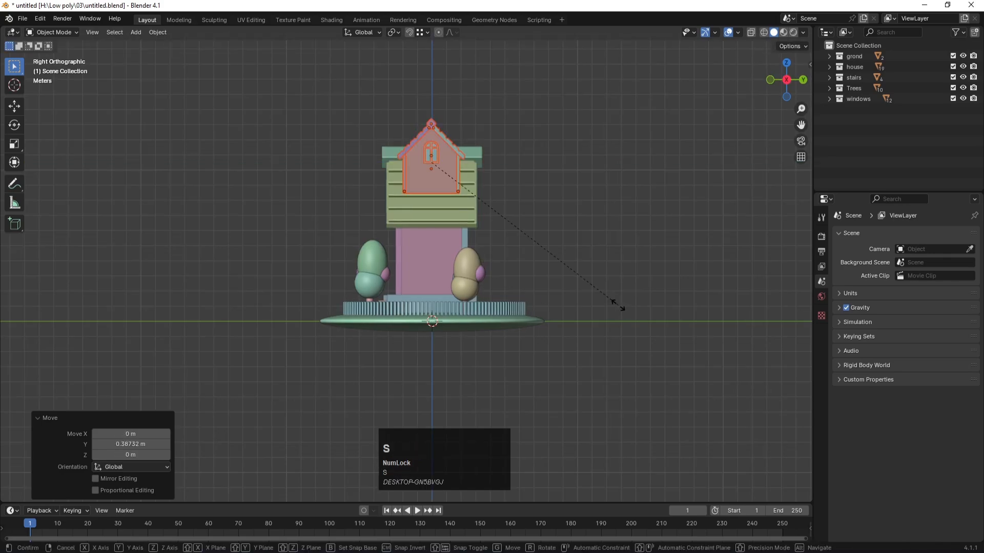
pyautogui.click(592, 292)
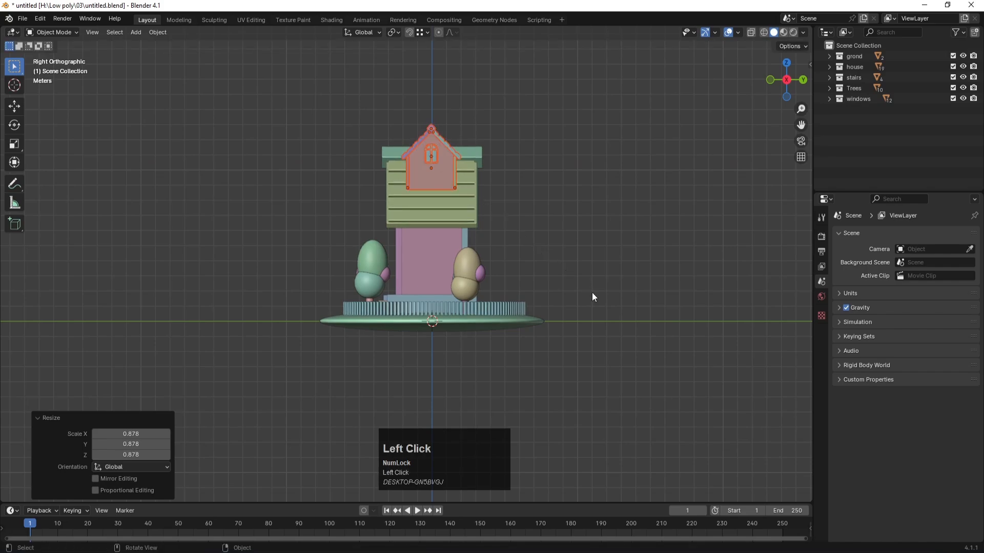
# Turn on X-ray in a close front view of the dormer and the roof.
pyautogui.press('KP_1')
pyautogui.scroll(6, 514, 182)
pyautogui.keyDown('shift'); pyautogui.moveTo(581, 156); pyautogui.dragTo(525, 287, button='middle'); pyautogui.keyUp('shift')
pyautogui.hotkey('alt', 'z')
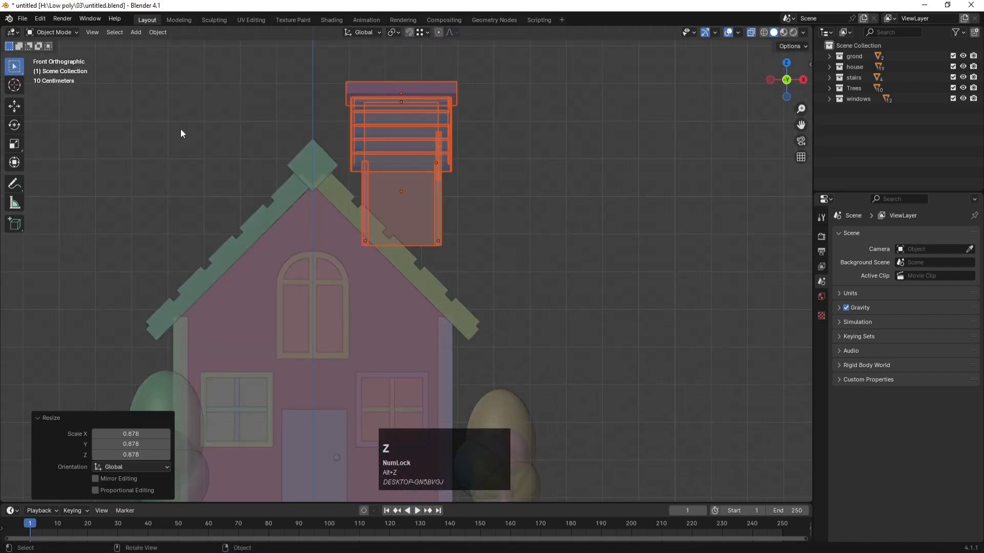
pyautogui.press('Tab')
pyautogui.click(467, 180)
pyautogui.click(415, 206)
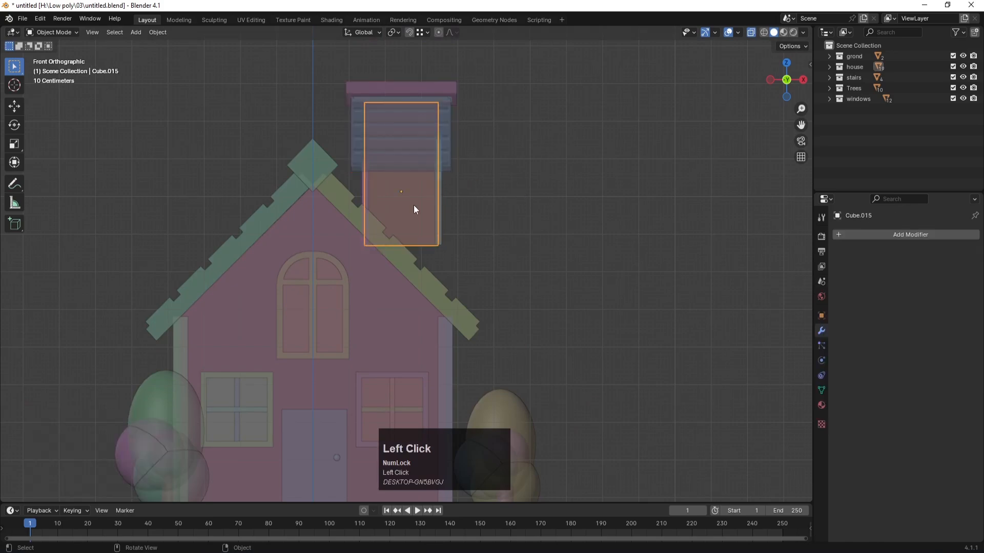
pyautogui.press('Tab')
pyautogui.click(558, 206)
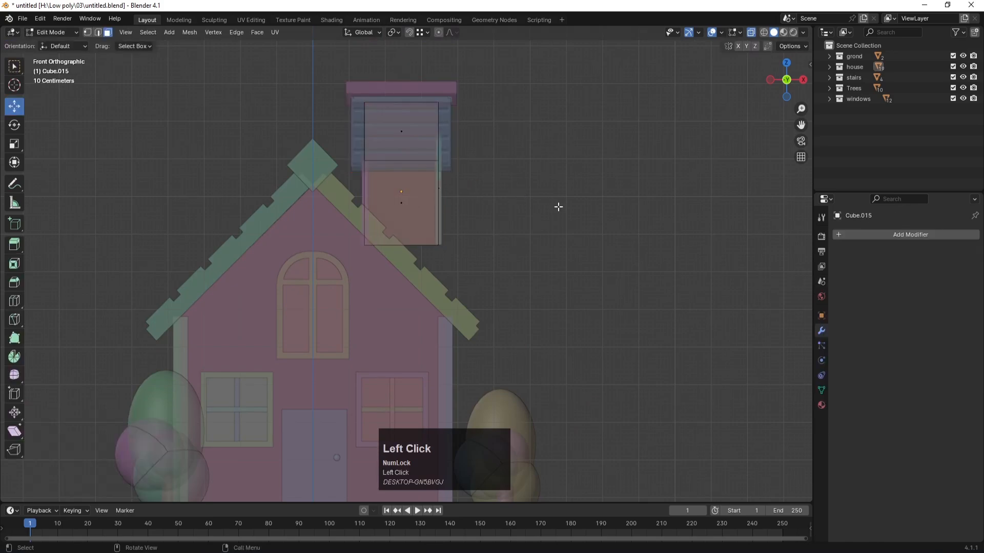
pyautogui.press('Tab')
# Edit all objects together in vertex mode, lower the dormer's outer bottom vertices along Z into the roof slope, and turn X-ray off.
pyautogui.press('a')
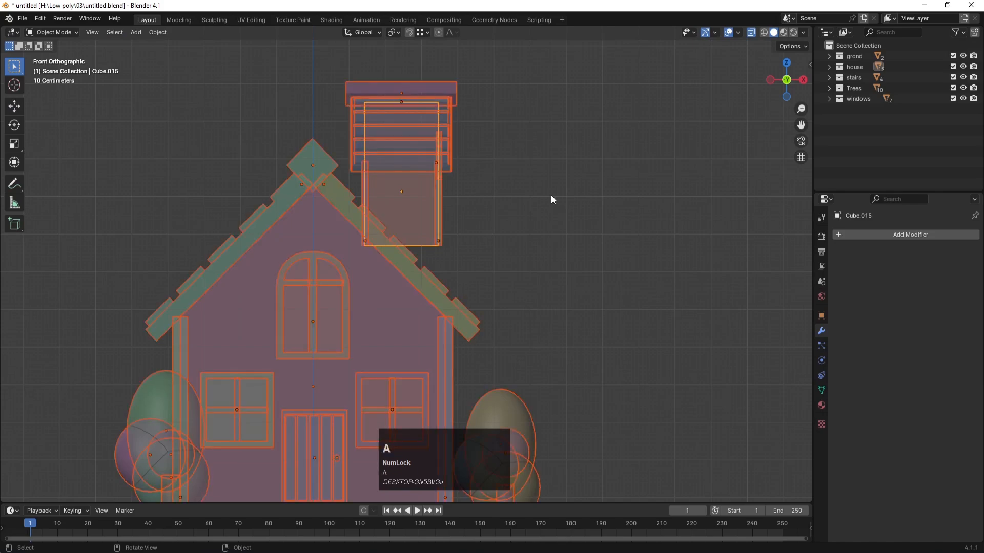
pyautogui.press('Tab')
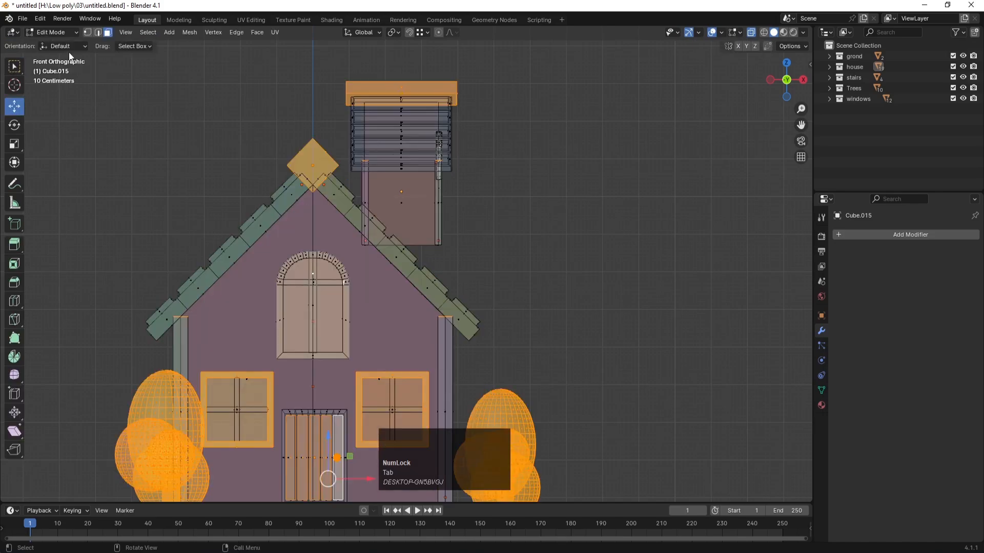
pyautogui.click(87, 32)
pyautogui.click(438, 244)
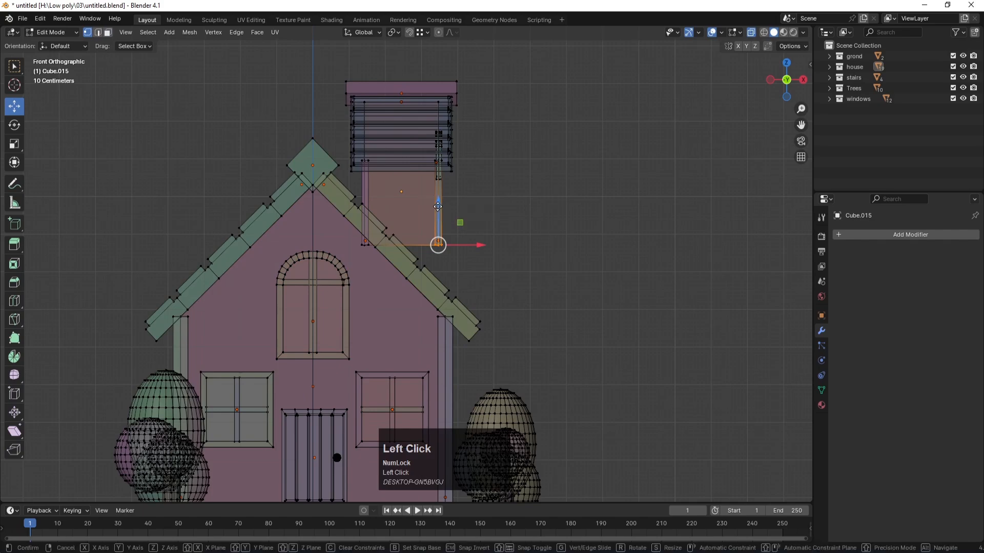
pyautogui.moveTo(440, 201); pyautogui.dragTo(439, 259)
pyautogui.press('Tab')
pyautogui.moveTo(461, 284); pyautogui.dragTo(481, 237, button='middle')
pyautogui.press('z')
pyautogui.click(617, 150)
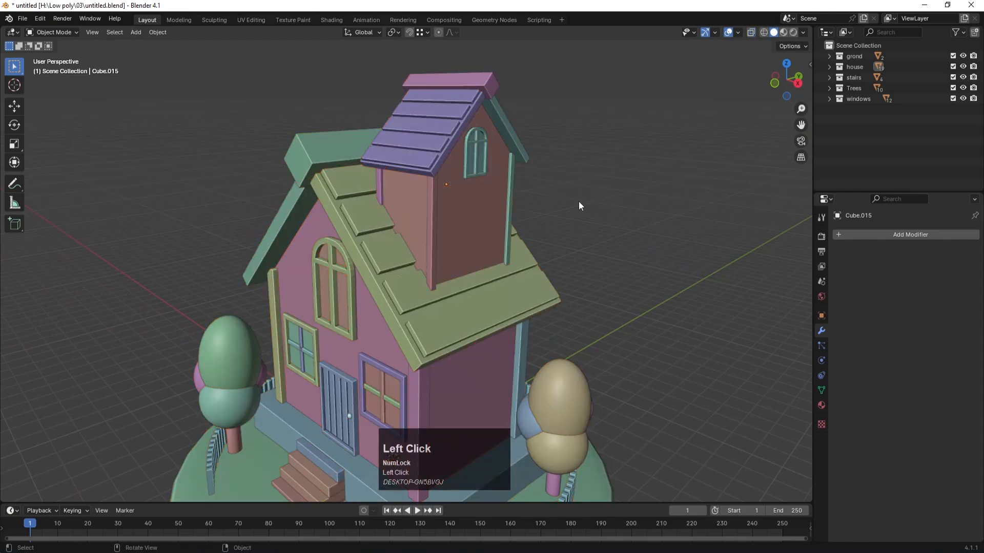
# Try to lower the dormer's arched window frame about 1.04 m along Z.
pyautogui.click(471, 147)
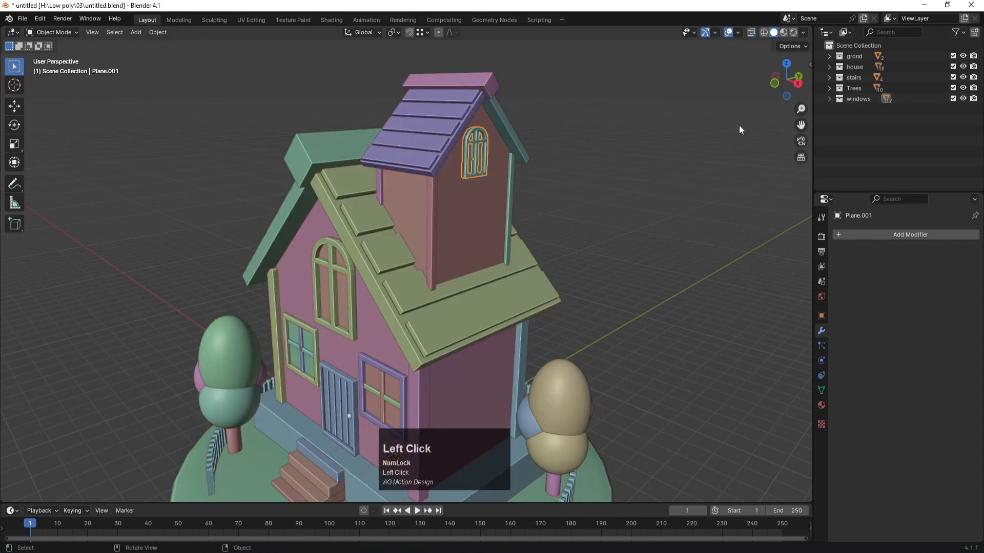
pyautogui.scroll(4, 482, 137)
pyautogui.keyDown('shift'); pyautogui.moveTo(624, 121); pyautogui.dragTo(451, 305, button='middle'); pyautogui.keyUp('shift')
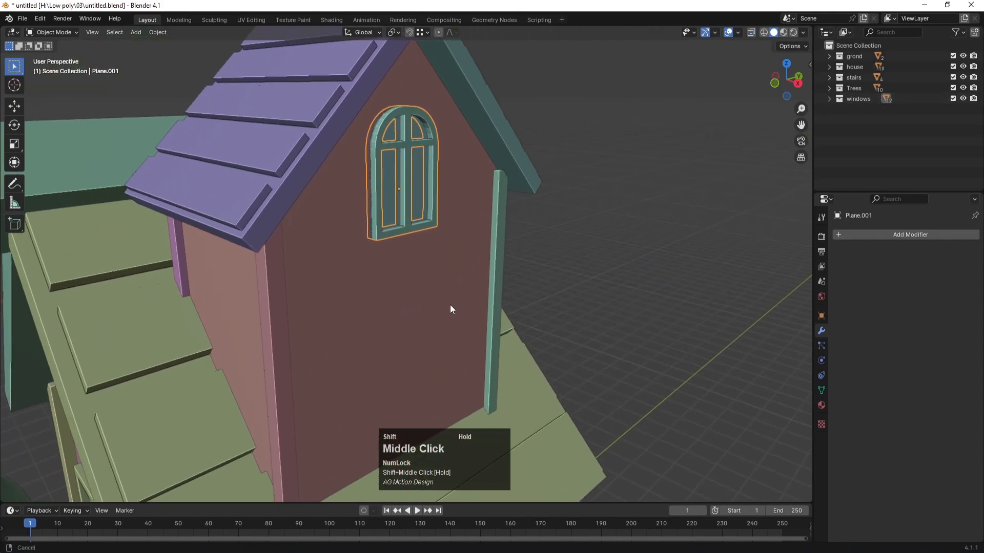
pyautogui.scroll(2, 419, 191)
pyautogui.press('g')
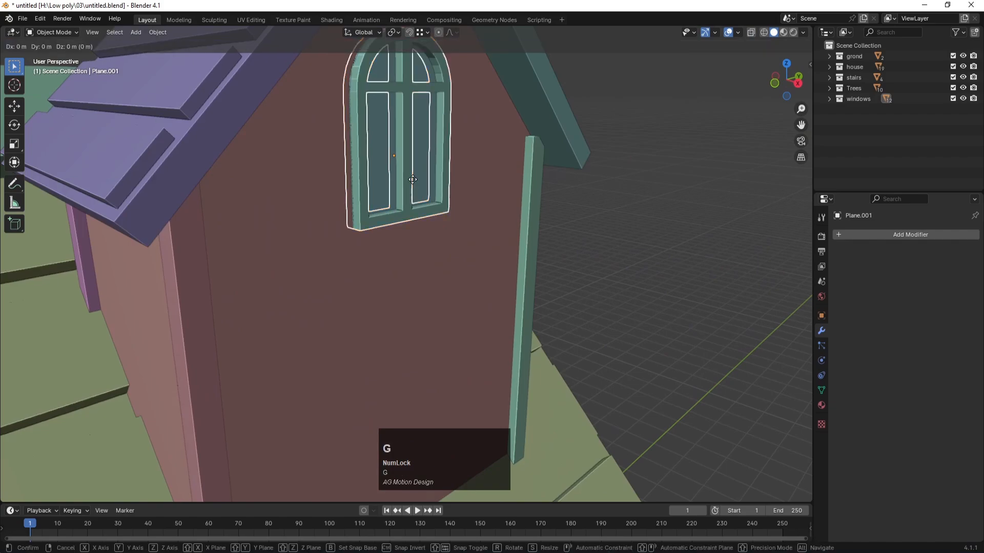
pyautogui.press('z')
pyautogui.click(413, 319)
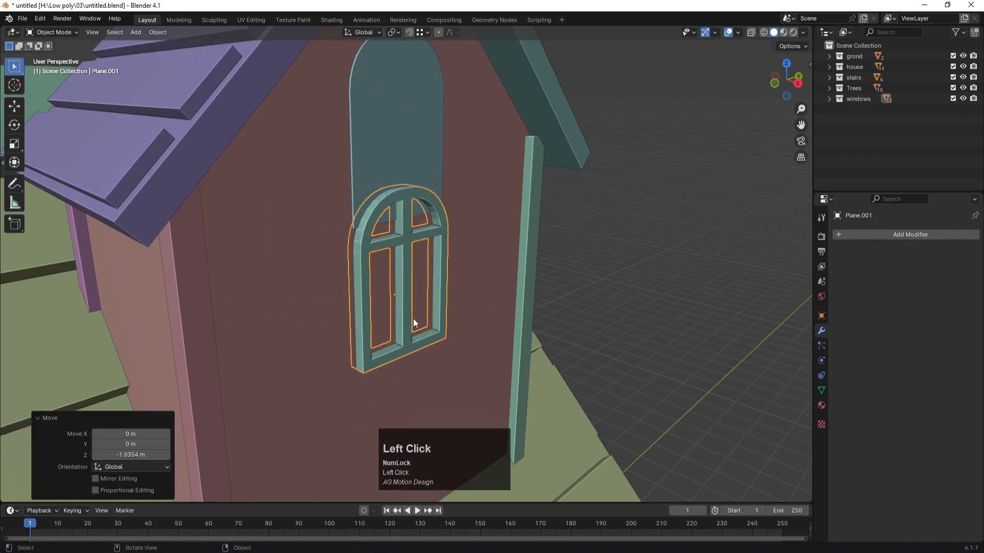
pyautogui.hotkey('ctrl', 'z')
# Add the glass to the selected dormer window frame and scale both up by about 1.663.
pyautogui.click(380, 109)
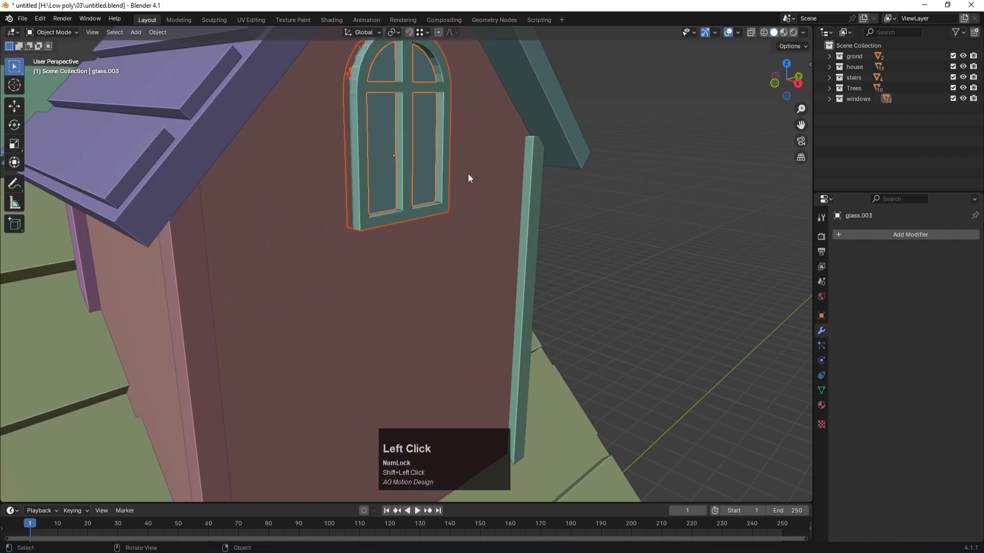
pyautogui.scroll(-5, 488, 251)
pyautogui.press('s')
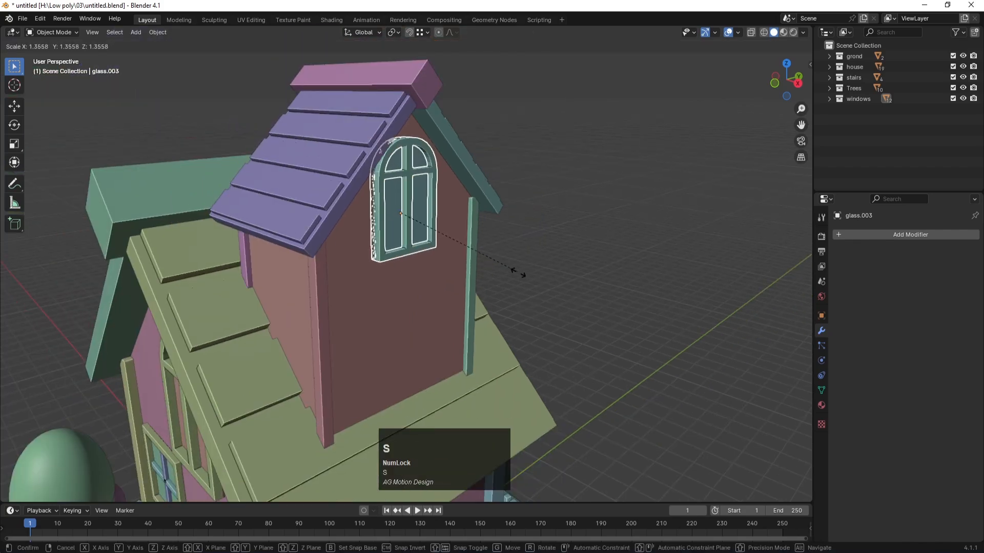
pyautogui.click(543, 284)
# Lower the dormer window and its glass about 1.10 m along Z, and nudge them slightly outward along X against the wall.
pyautogui.press('g')
pyautogui.press('z')
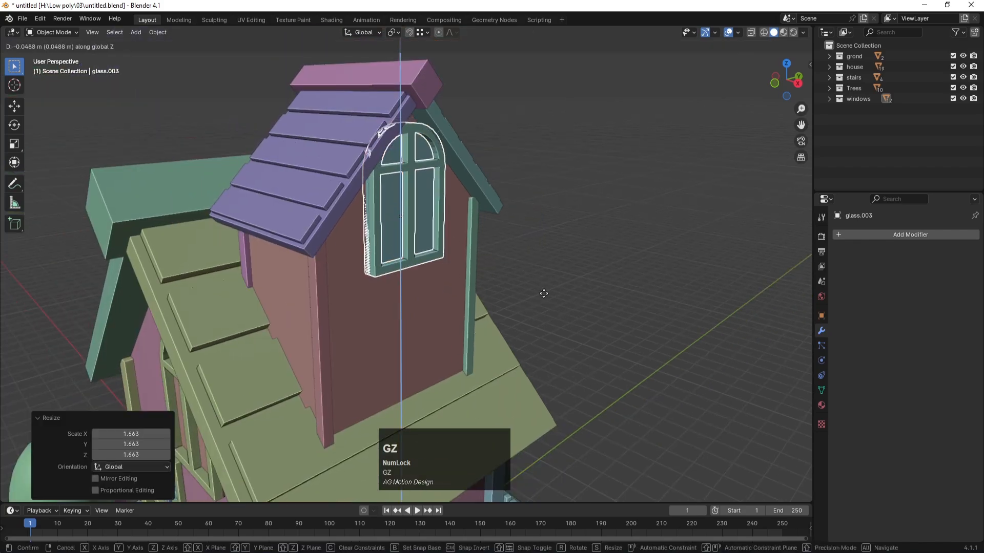
pyautogui.click(545, 354)
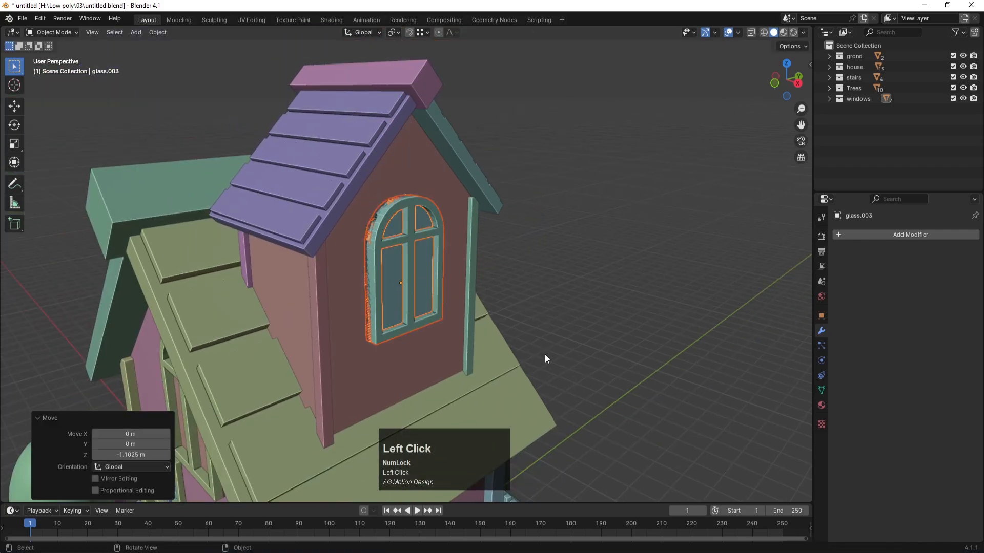
pyautogui.press('g')
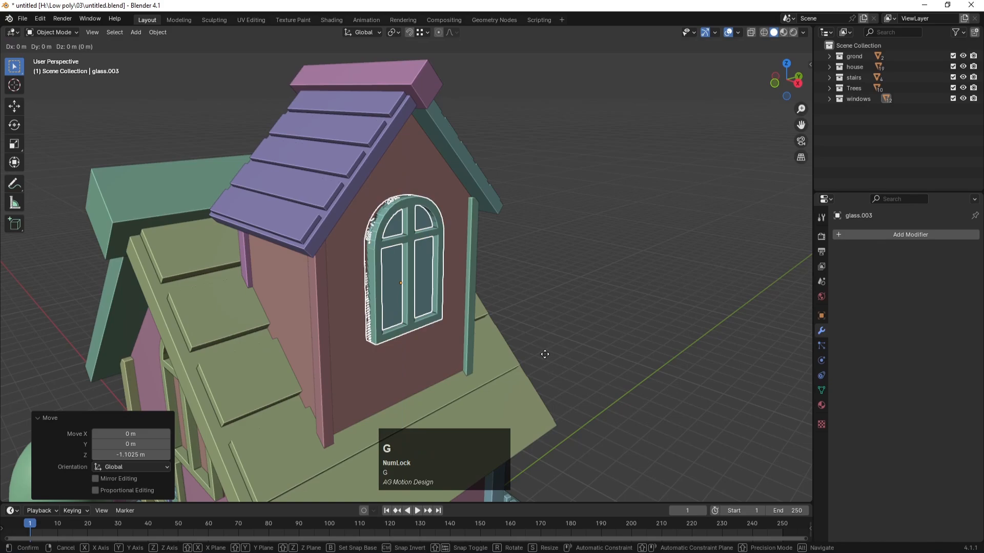
pyautogui.press('x')
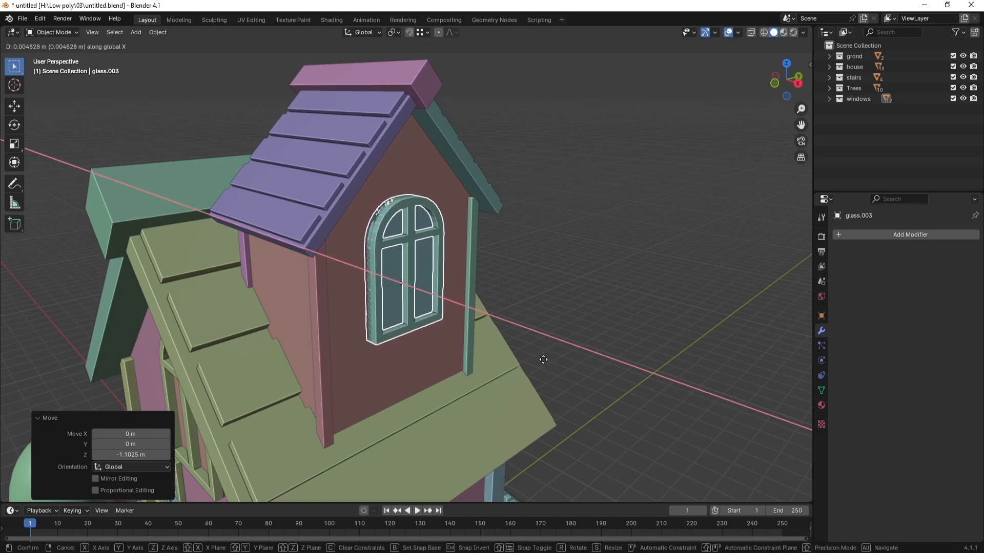
pyautogui.click(543, 359)
pyautogui.scroll(-8, 582, 281)
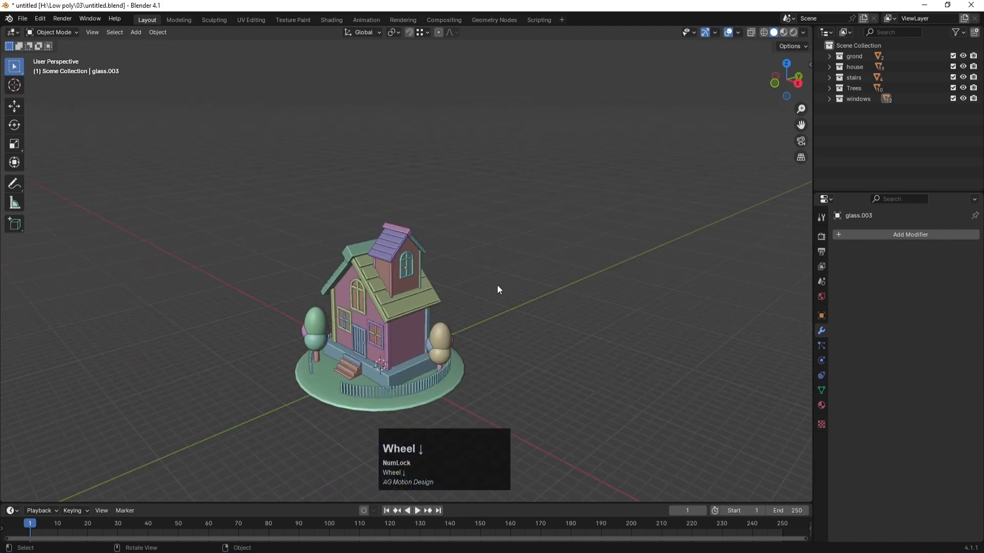
pyautogui.moveTo(497, 289); pyautogui.dragTo(521, 284, button='middle')
pyautogui.scroll(5, 362, 389)
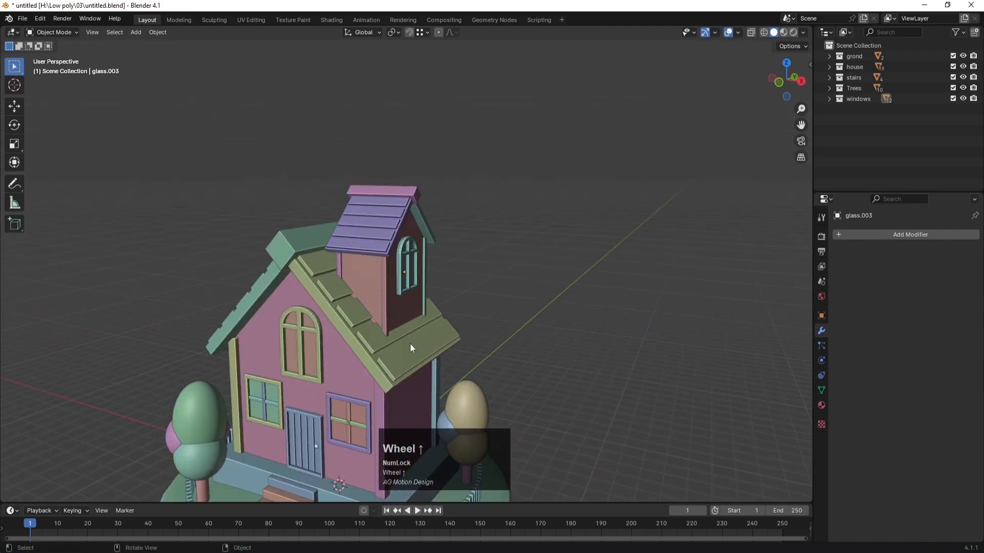
pyautogui.keyDown('shift'); pyautogui.moveTo(411, 345); pyautogui.dragTo(515, 199, button='middle'); pyautogui.keyUp('shift')
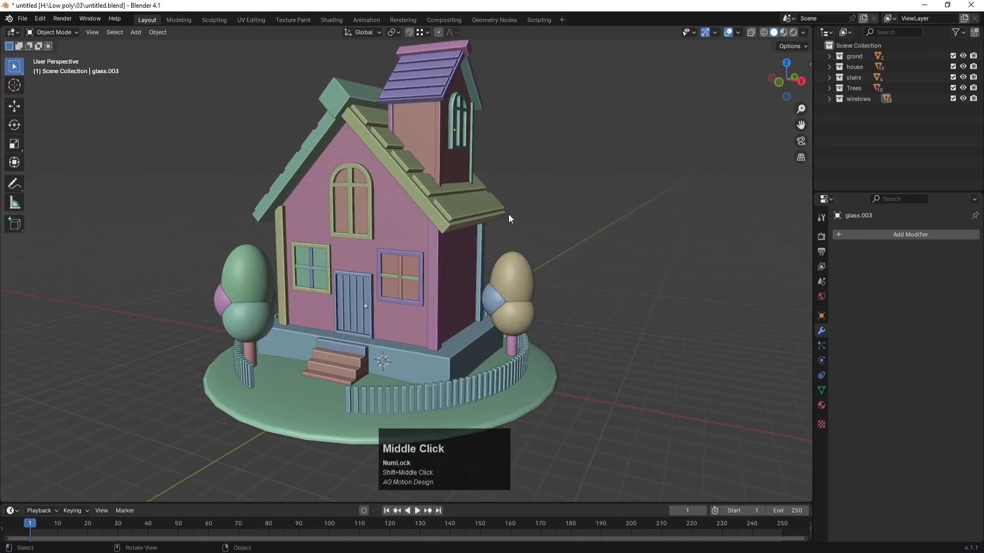
# Duplicate the front gable's arched window frame and glass to a spot beside the house, and rotate the copy 90° about Z.
pyautogui.click(350, 190)
pyautogui.scroll(3, 350, 190)
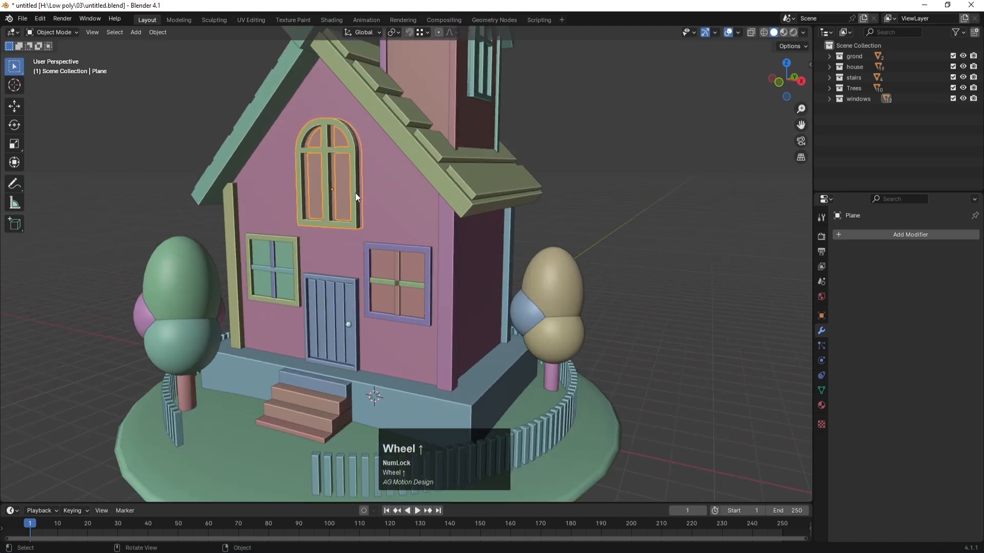
pyautogui.click(343, 174)
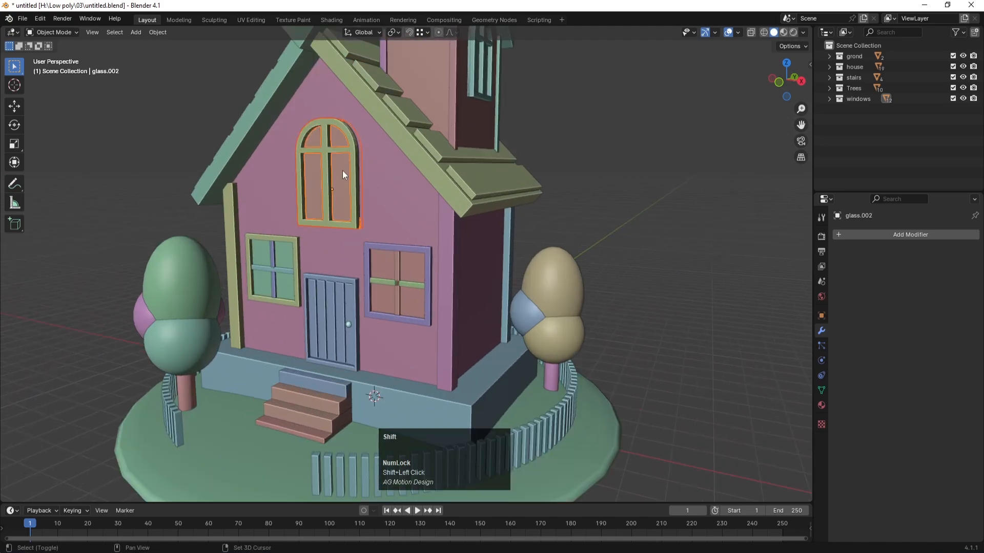
pyautogui.hotkey('shift', 'd')
pyautogui.click(680, 201)
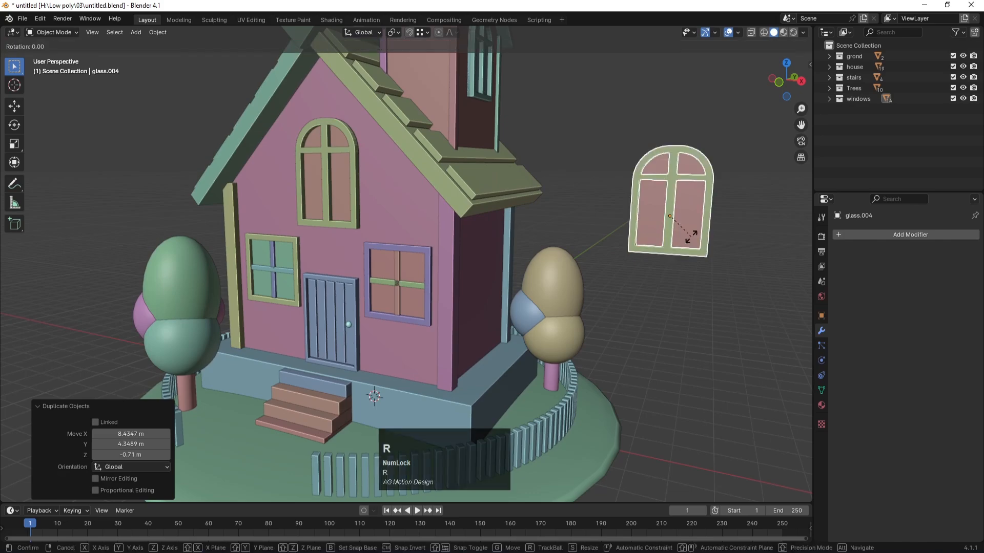
pyautogui.write('z')
pyautogui.write('90')
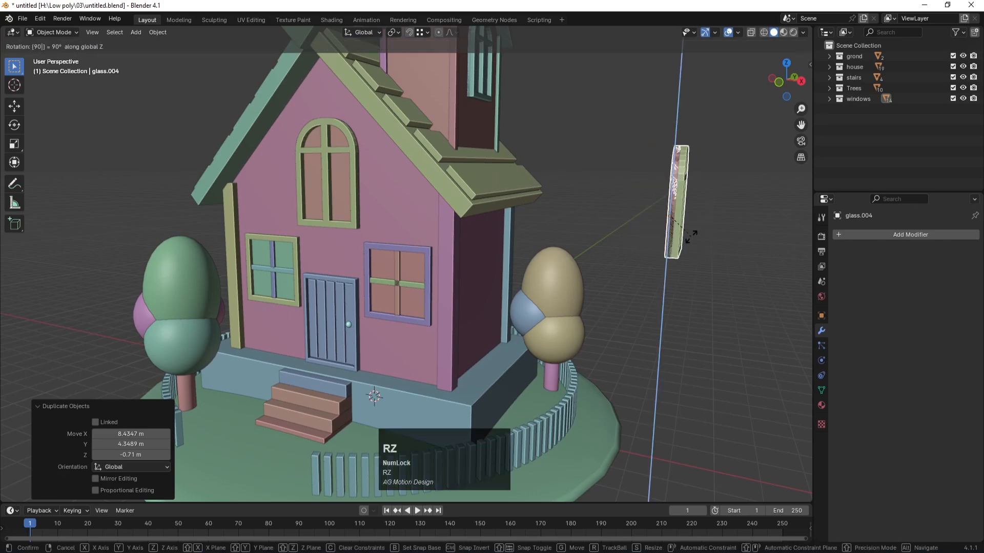
pyautogui.press('Return')
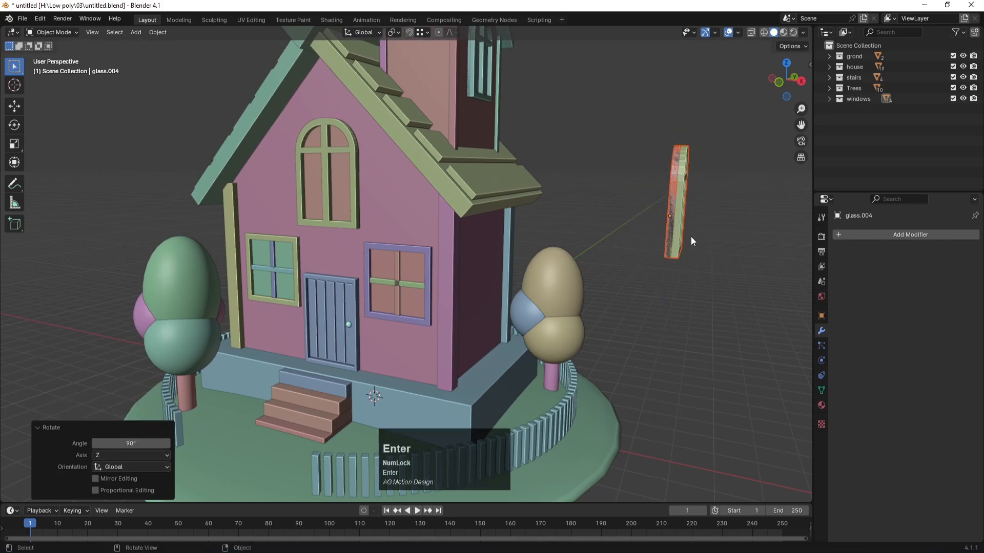
# Move the arched window copy onto the house's side wall below the dormer, and shift it about 0.53 m along Y.
pyautogui.press('g')
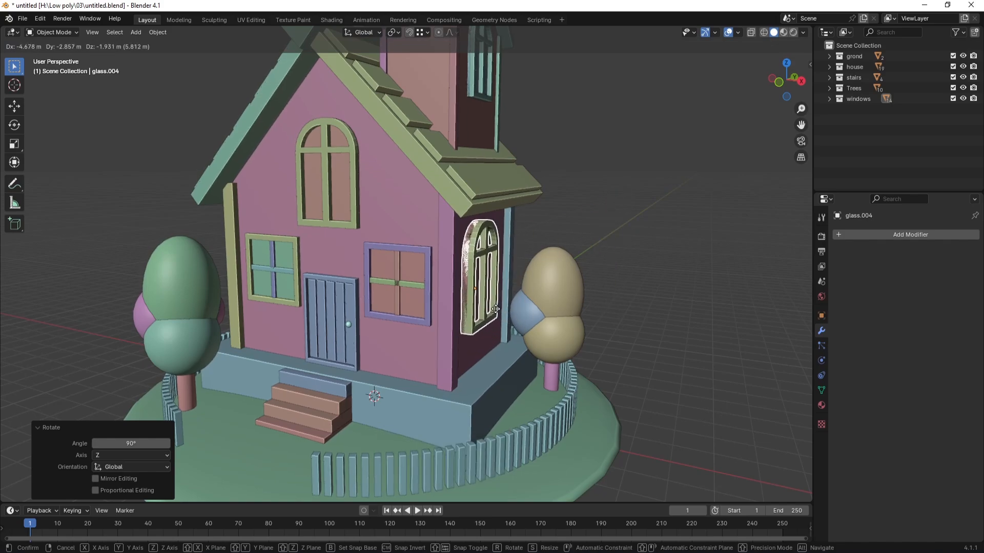
pyautogui.click(495, 309)
pyautogui.moveTo(523, 309); pyautogui.dragTo(444, 317, button='middle')
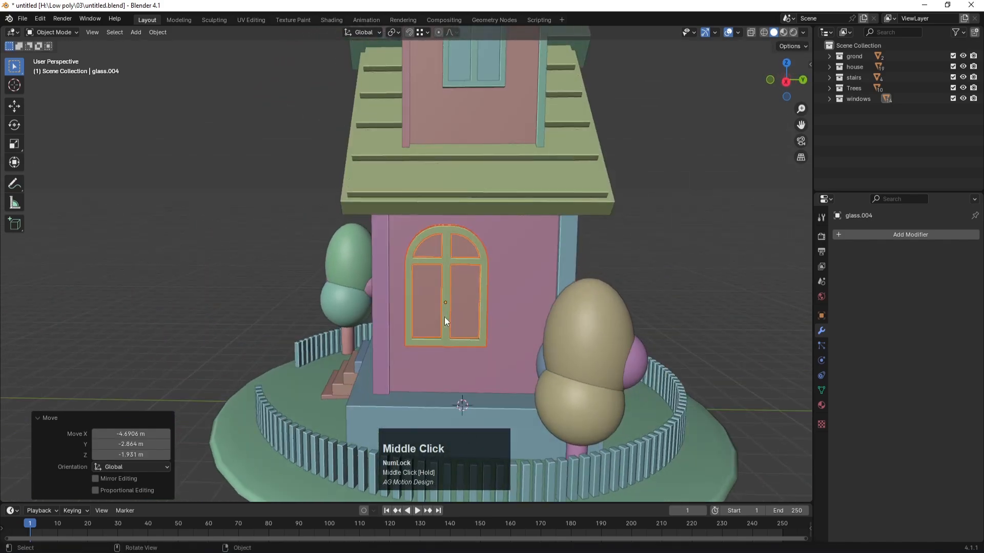
pyautogui.press('g')
pyautogui.press('y')
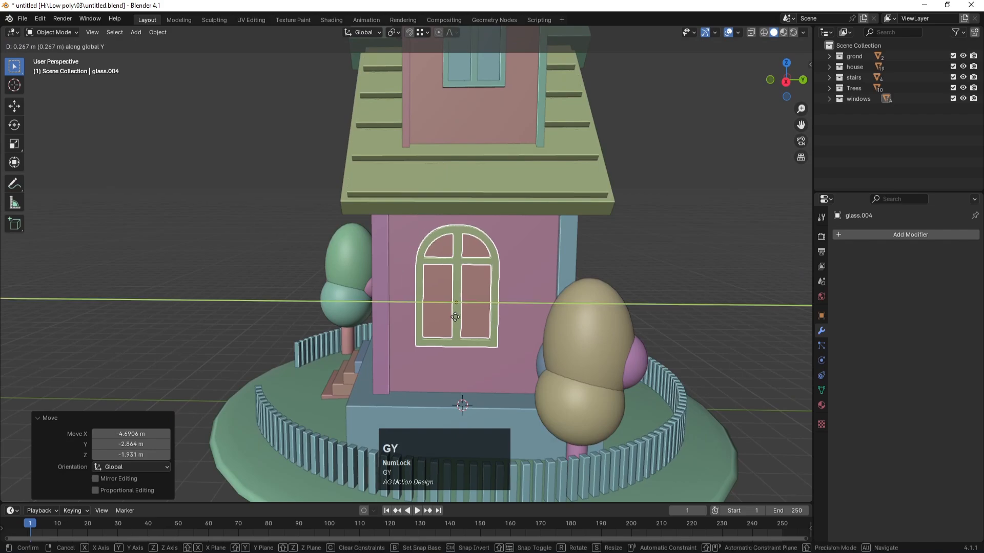
pyautogui.press('Num_Lock')
pyautogui.click(466, 316)
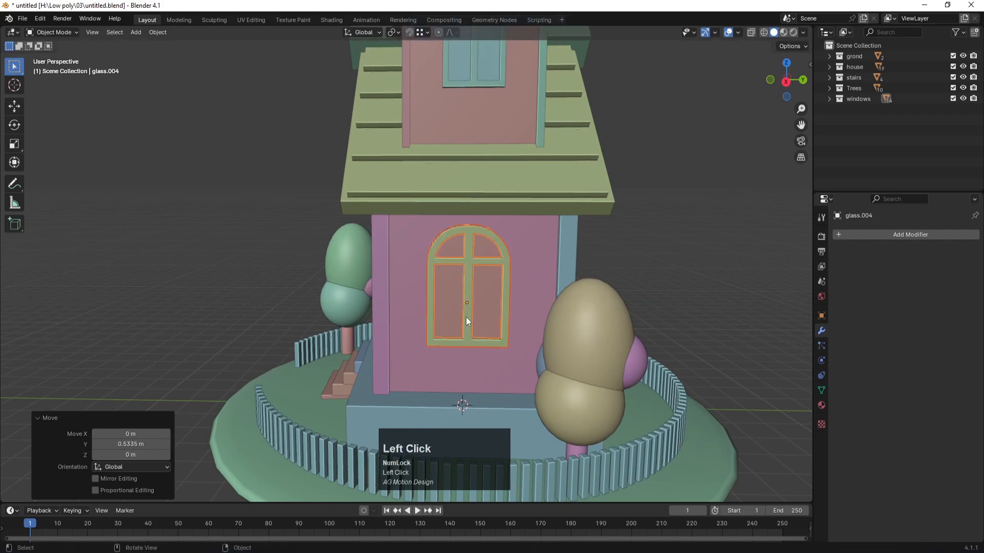
# Lower the side-wall window about 0.35 m along Z and push it about 0.28 m inward along X against the wall.
pyautogui.press('g')
pyautogui.press('z')
pyautogui.click(442, 305)
pyautogui.moveTo(441, 305); pyautogui.dragTo(500, 309, button='middle')
pyautogui.scroll(1, 500, 308)
pyautogui.press('g')
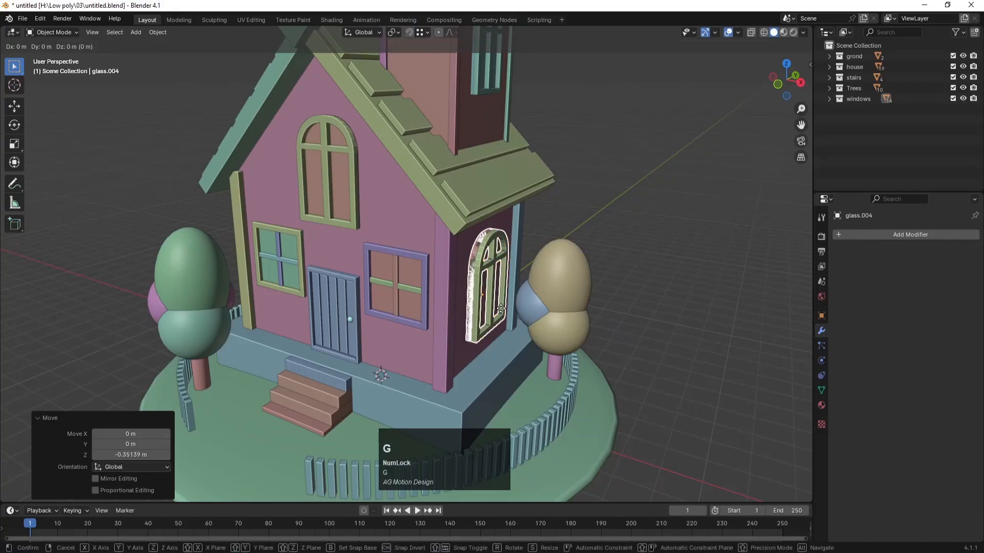
pyautogui.press('y')
pyautogui.press('x')
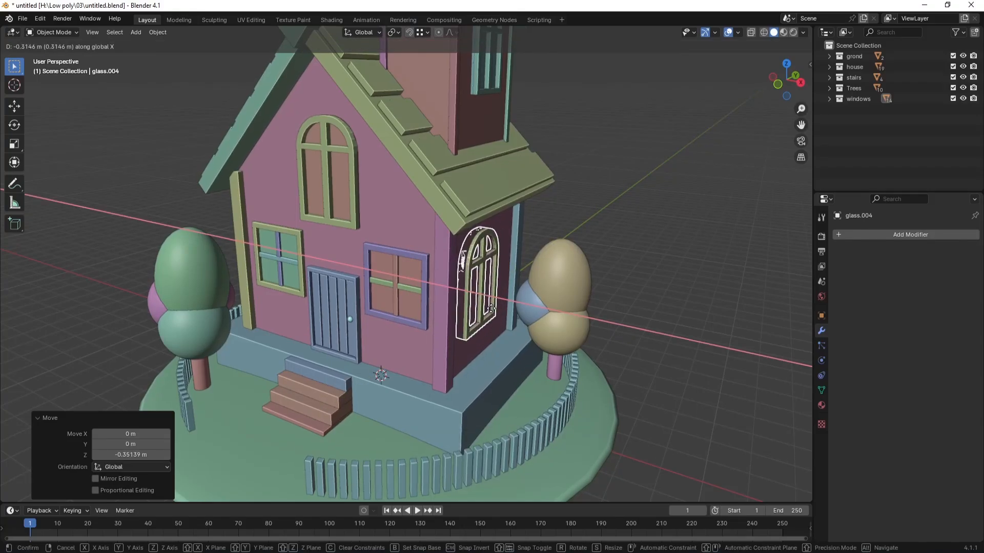
pyautogui.click(491, 309)
# Center the side window on its wall by shifting it about 0.40 m and about -0.19 m along Y.
pyautogui.press('g')
pyautogui.press('y')
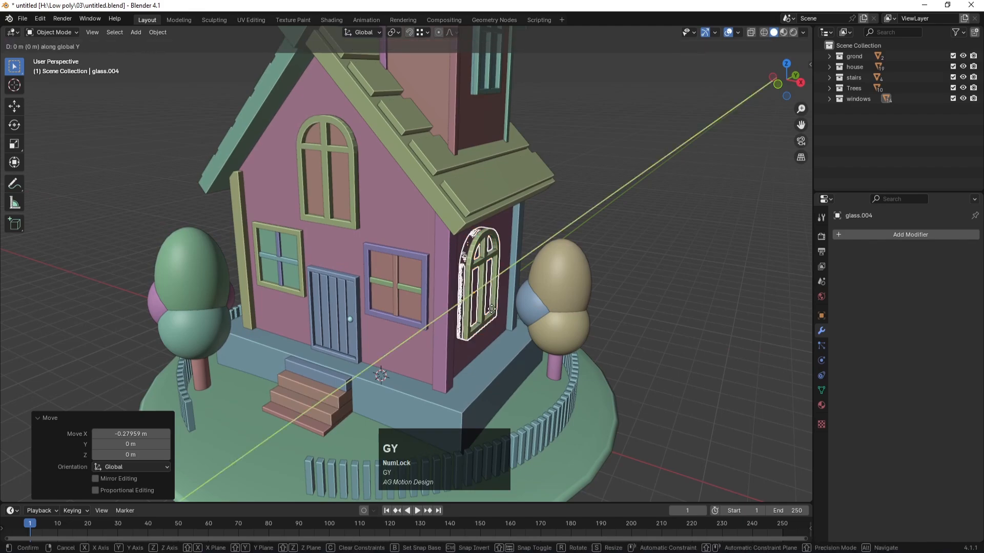
pyautogui.click(496, 306)
pyautogui.moveTo(673, 306); pyautogui.dragTo(611, 294, button='middle')
pyautogui.press('g')
pyautogui.press('y')
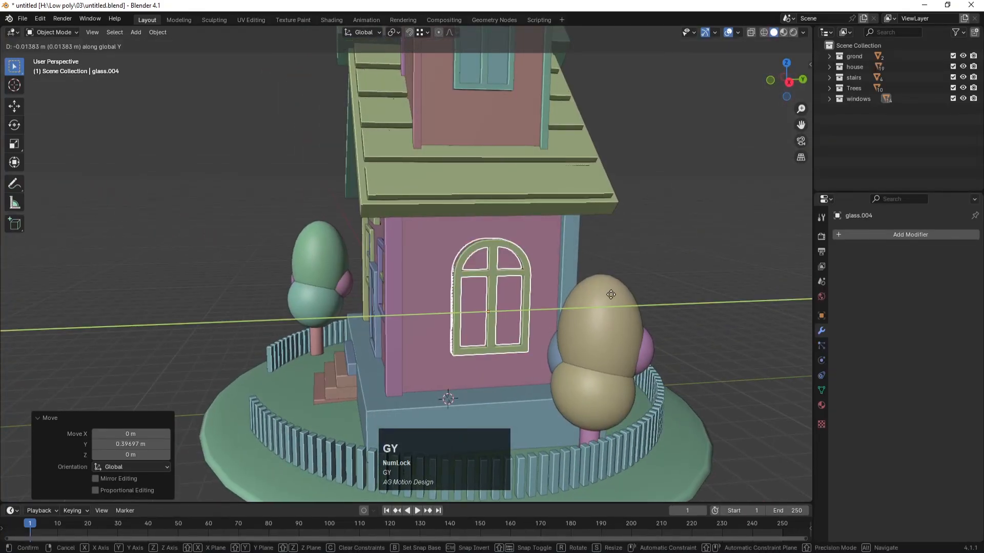
pyautogui.scroll(-5, 604, 293)
pyautogui.click(644, 262)
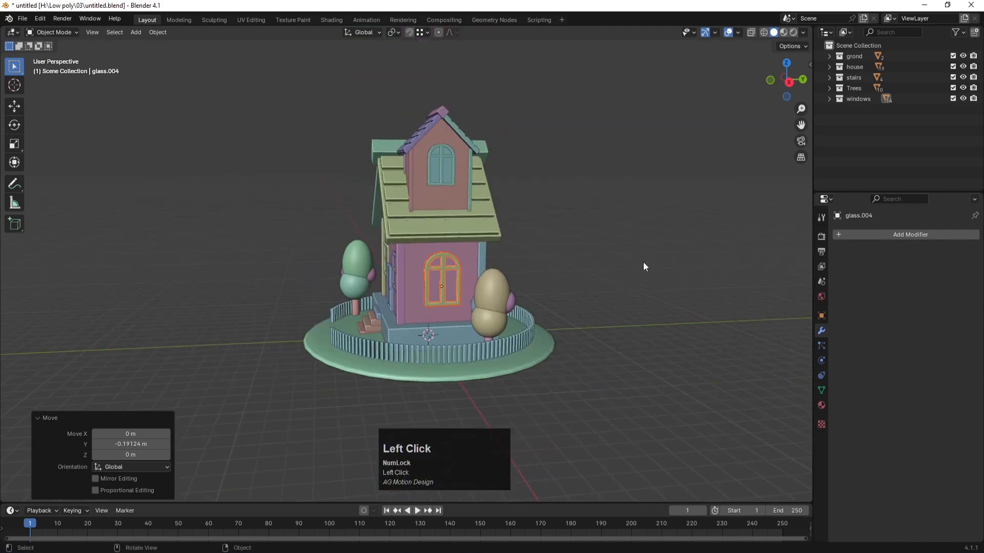
# Save the house scene to its existing file.
pyautogui.moveTo(644, 262)
pyautogui.mouseDown(button='middle')
pyautogui.moveTo(581, 262)
pyautogui.moveTo(638, 269)
pyautogui.mouseUp(button='middle')
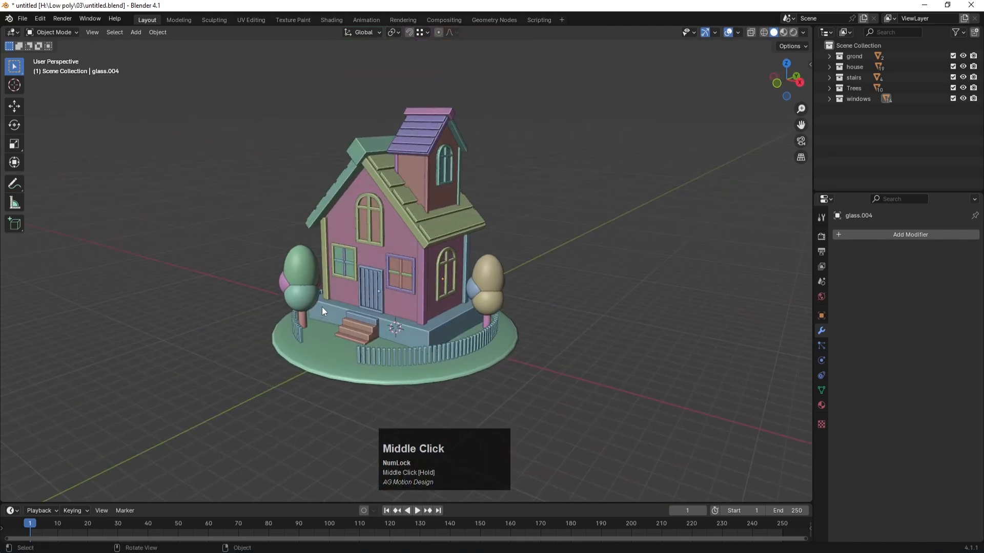
pyautogui.scroll(2, 360, 302)
pyautogui.scroll(-2, 360, 303)
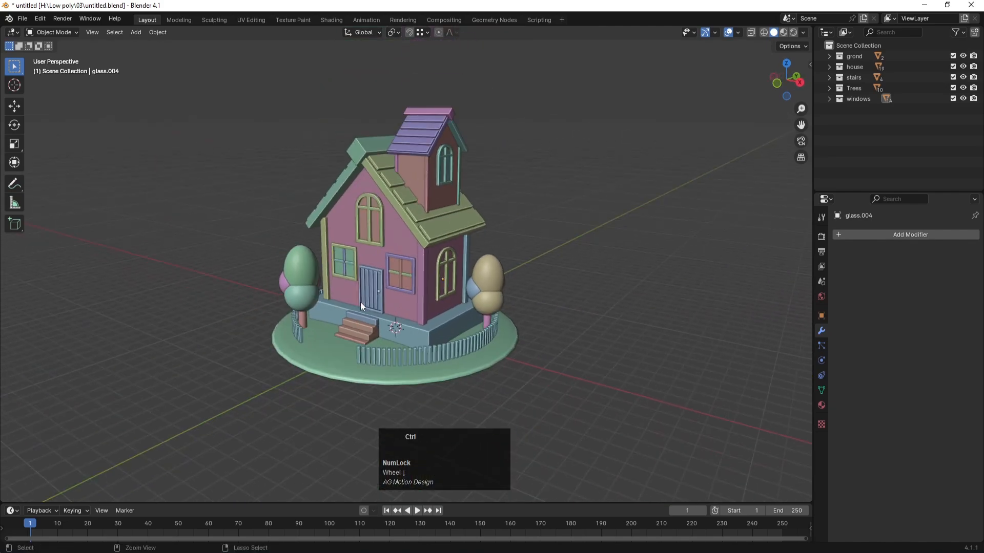
pyautogui.hotkey('ctrl', 's')
pyautogui.click(214, 239)
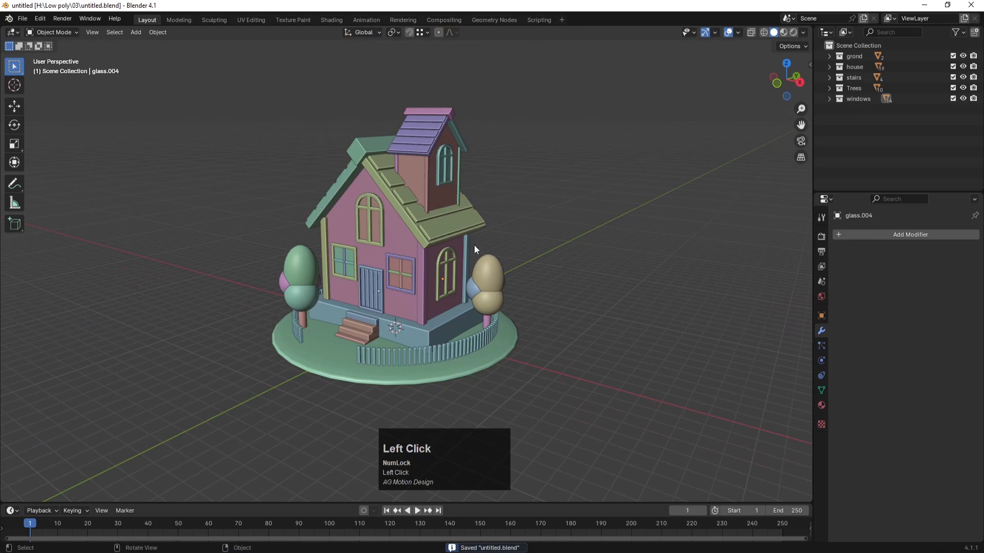
# Add a camera to the scene and lock the camera to the view.
pyautogui.hotkey('shift', 'a')
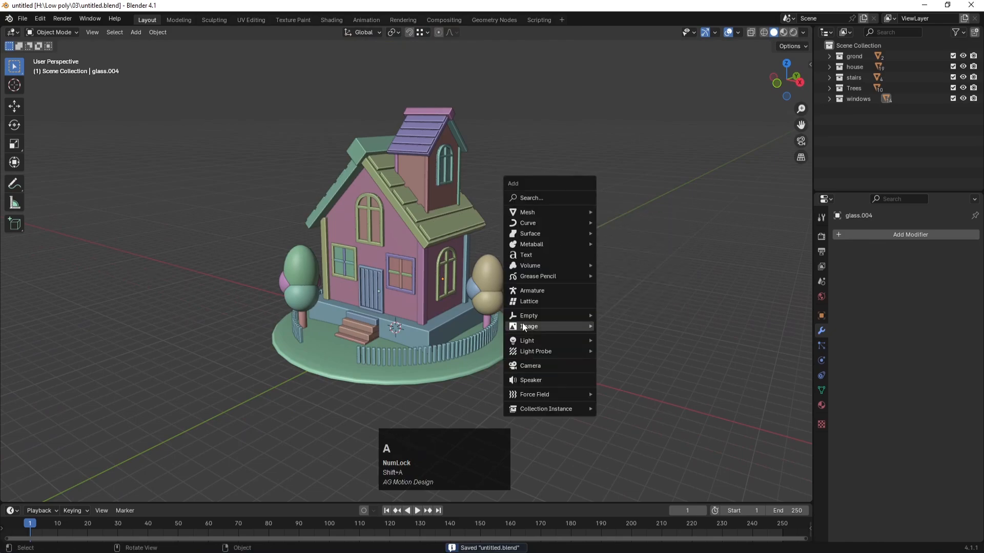
pyautogui.moveTo(534, 331)
pyautogui.click(534, 364)
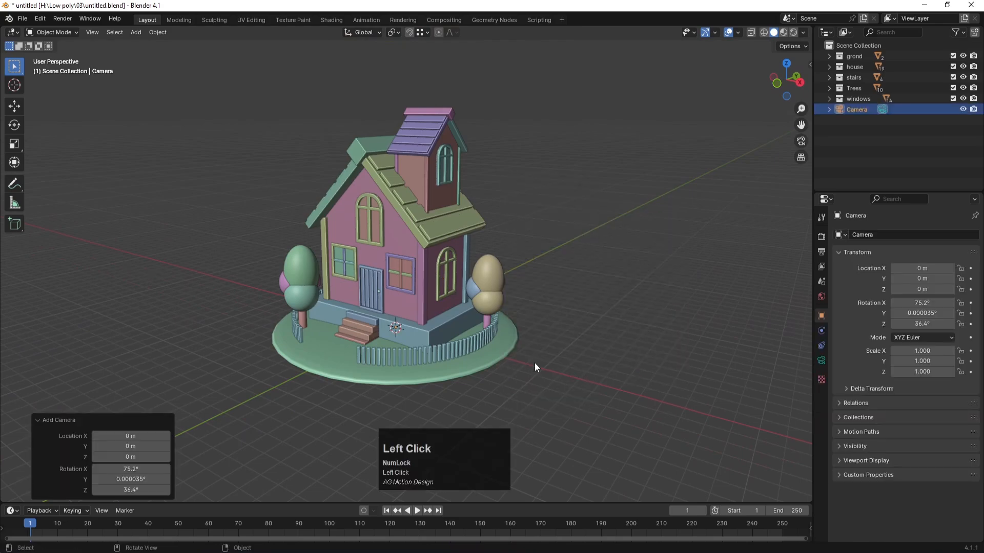
pyautogui.press('n')
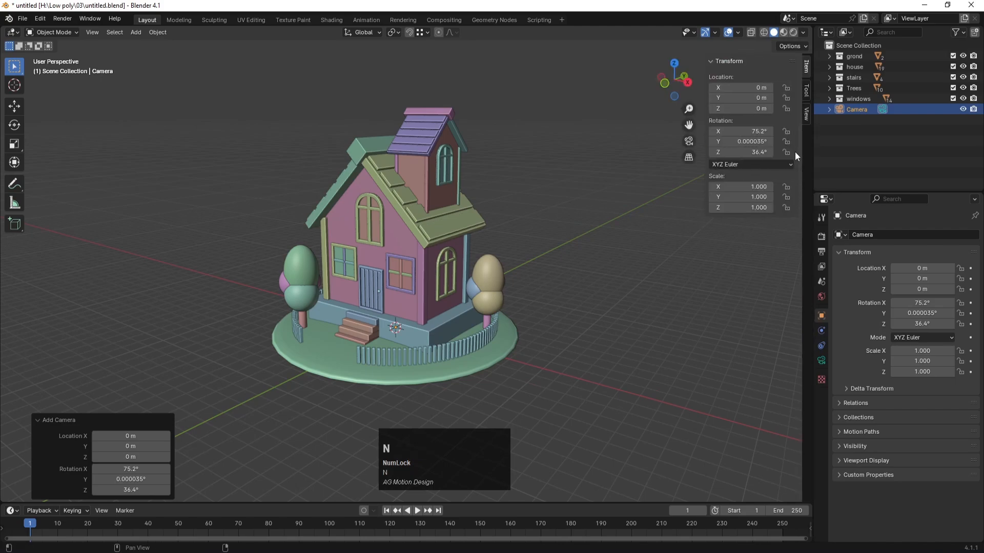
pyautogui.click(807, 114)
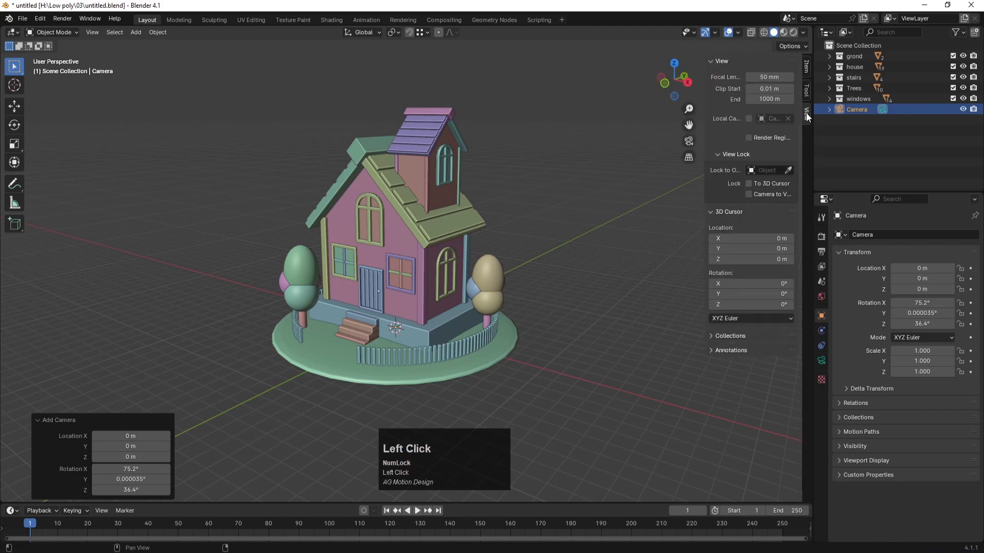
pyautogui.click(748, 195)
# Look through the camera and pull it back and up until the whole house and round base fit inside the frame.
pyautogui.scroll(-5, 360, 282)
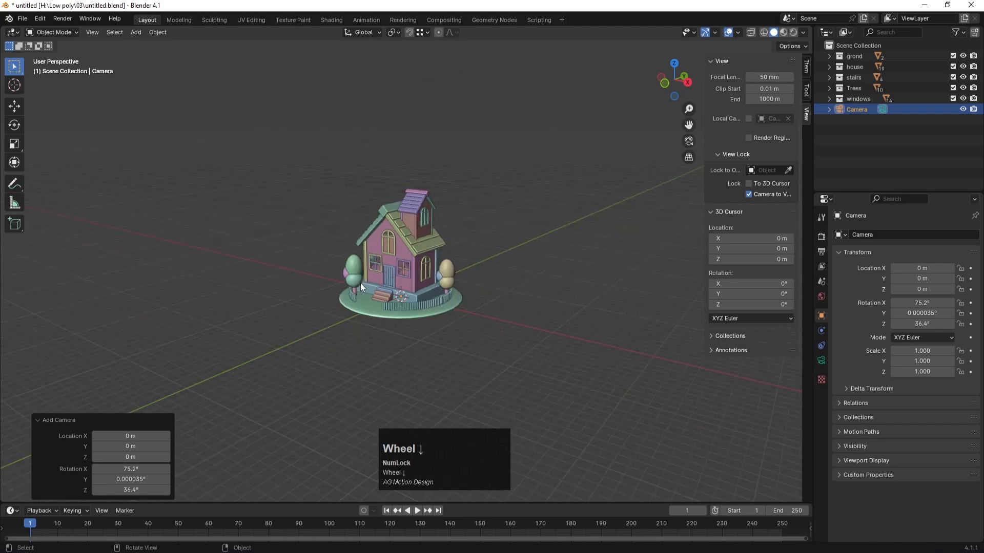
pyautogui.press('KP_0')
pyautogui.scroll(-2, 393, 255)
pyautogui.scroll(-4, 393, 254)
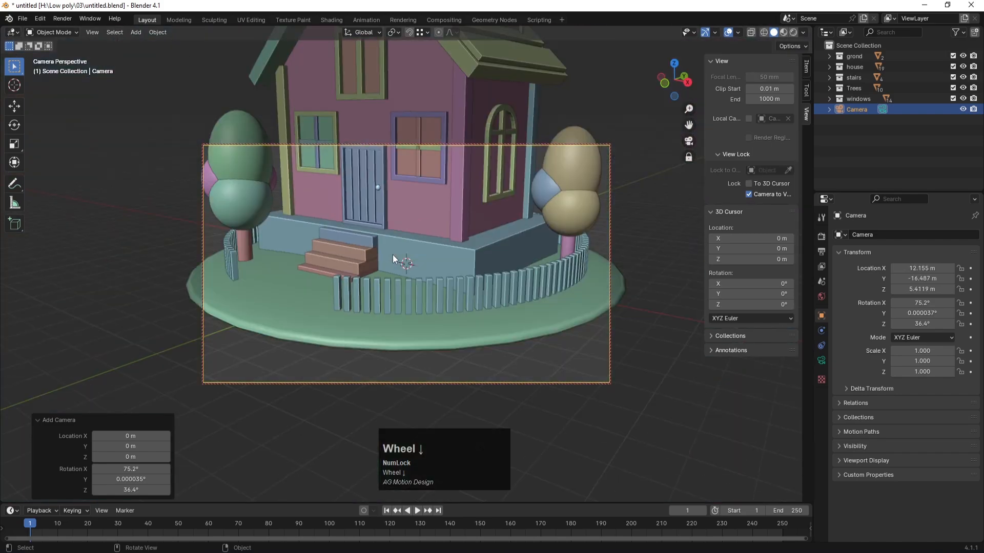
pyautogui.scroll(-4, 392, 254)
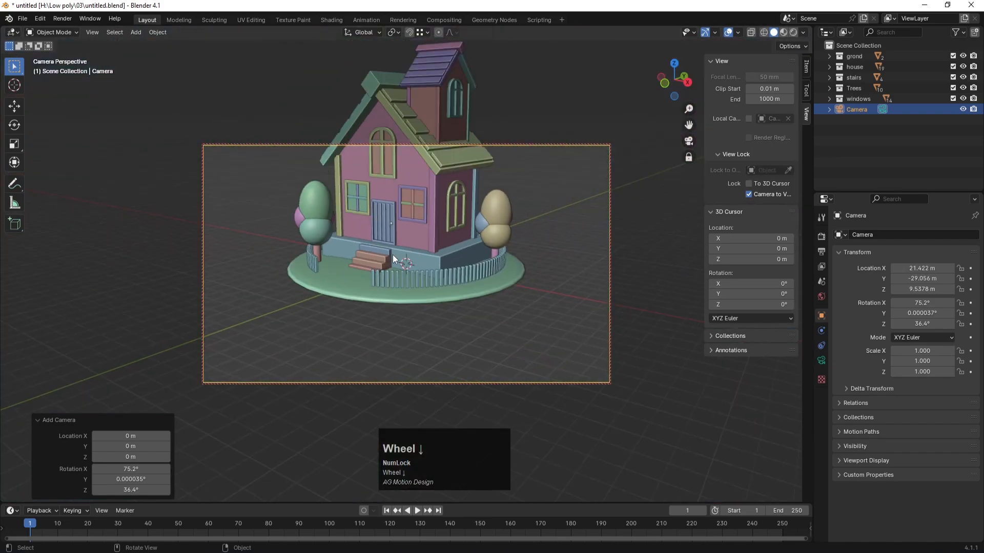
pyautogui.keyDown('shift'); pyautogui.moveTo(438, 167); pyautogui.dragTo(438, 232, button='middle'); pyautogui.keyUp('shift')
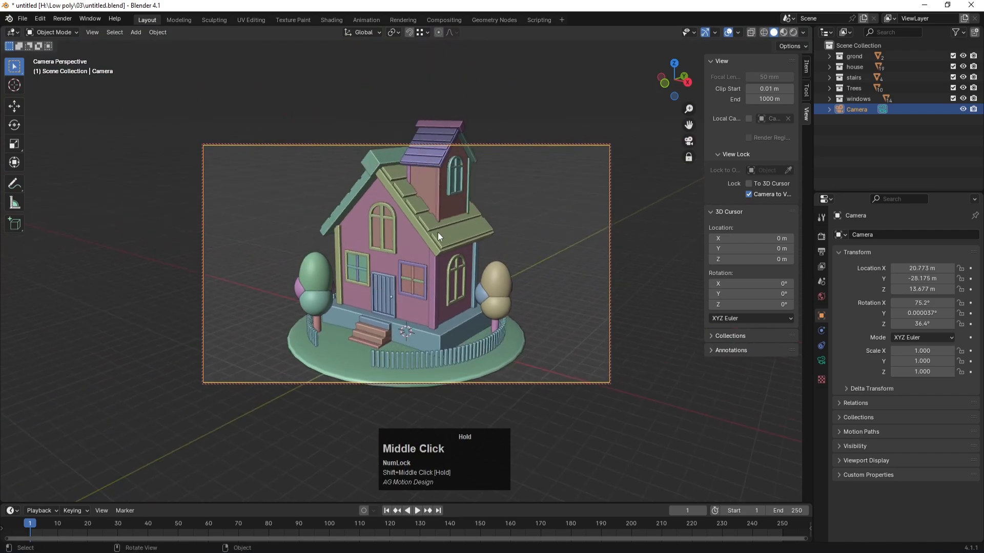
pyautogui.scroll(-2, 438, 232)
pyautogui.scroll(-1, 437, 232)
pyautogui.scroll(1, 437, 232)
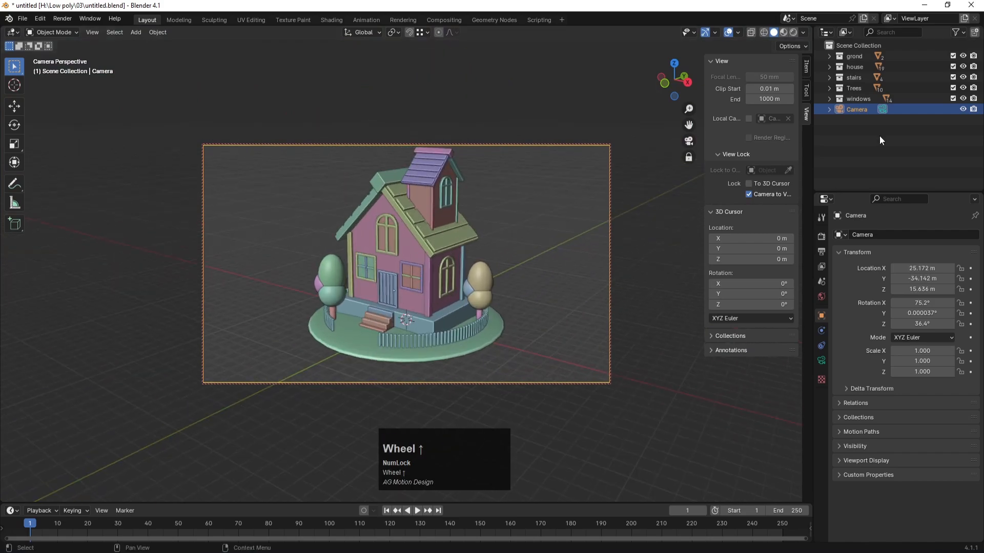
# Unlock the camera from the view and enlarge the camera frame in the viewport.
pyautogui.click(748, 195)
pyautogui.scroll(2, 465, 260)
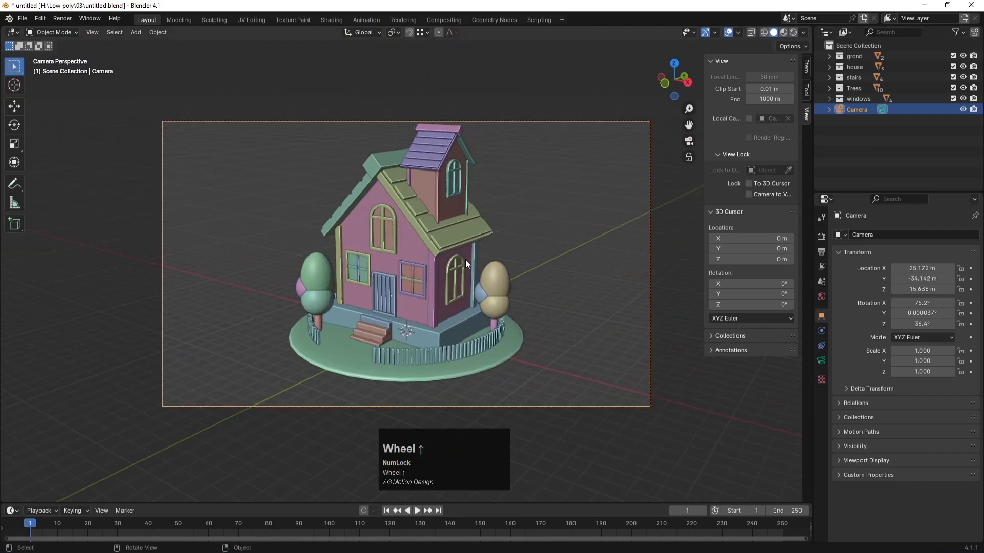
pyautogui.scroll(1, 465, 259)
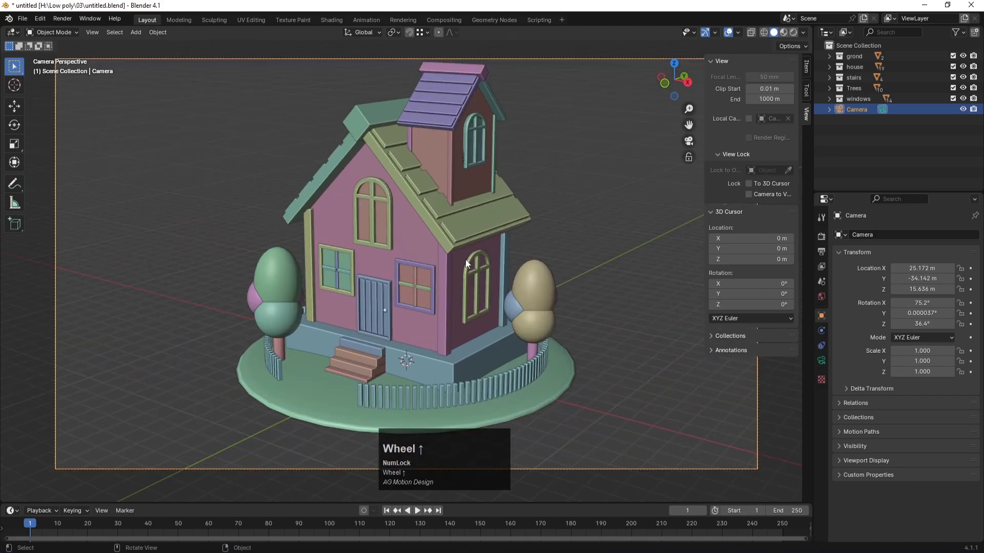
# Lock the camera to the view again and reposition it so the house sits centered and larger in the frame.
pyautogui.click(754, 195)
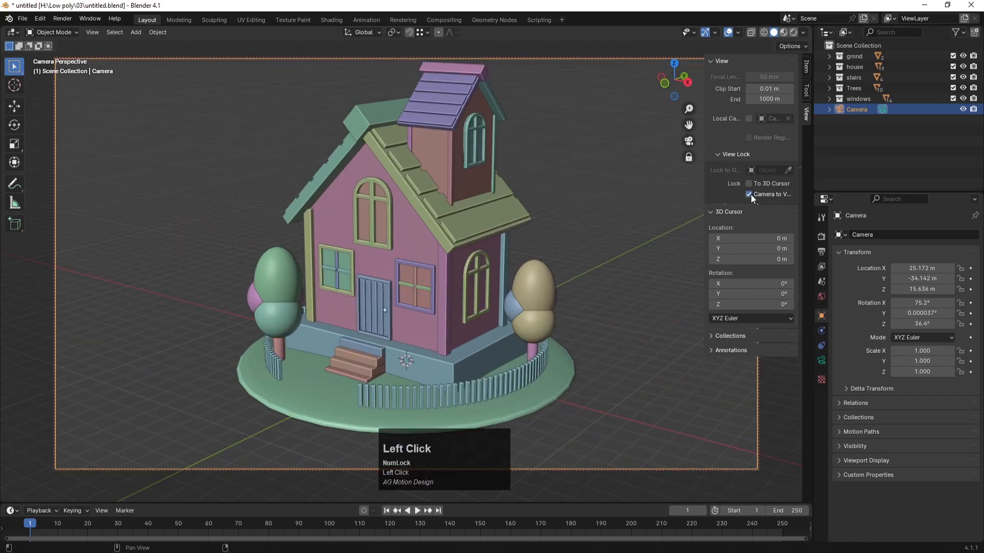
pyautogui.keyDown('shift'); pyautogui.moveTo(461, 213); pyautogui.dragTo(435, 205, button='middle'); pyautogui.keyUp('shift')
pyautogui.scroll(-1, 437, 207)
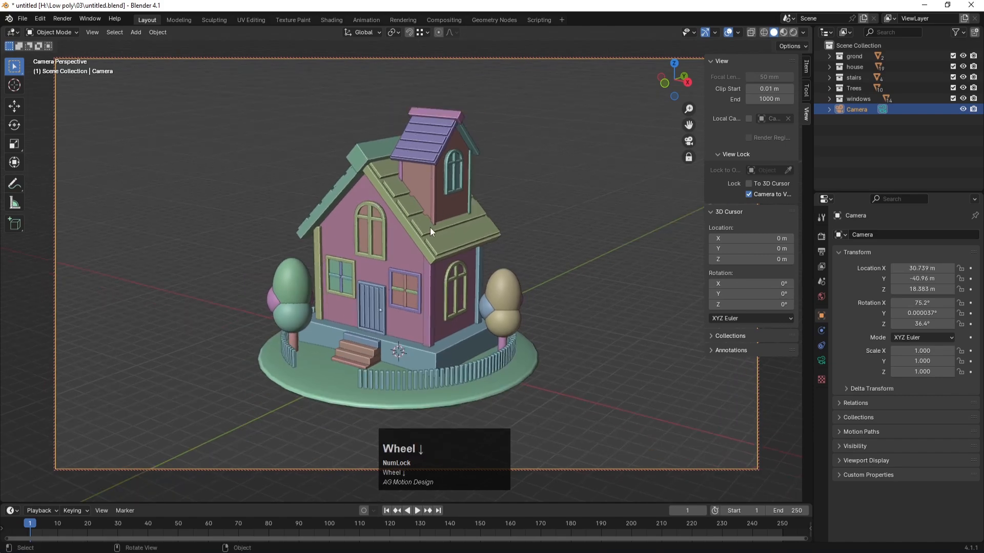
pyautogui.scroll(1, 425, 231)
pyautogui.keyDown('shift'); pyautogui.moveTo(420, 196); pyautogui.dragTo(421, 201, button='middle'); pyautogui.keyUp('shift')
pyautogui.scroll(-2, 420, 202)
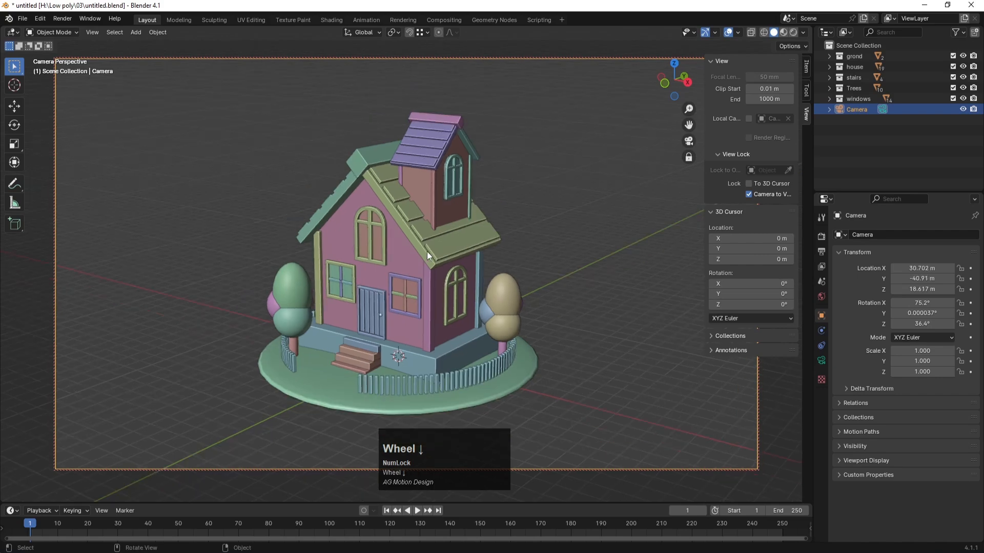
pyautogui.keyDown('alt'); pyautogui.rightClick(427, 251); pyautogui.keyUp('alt')
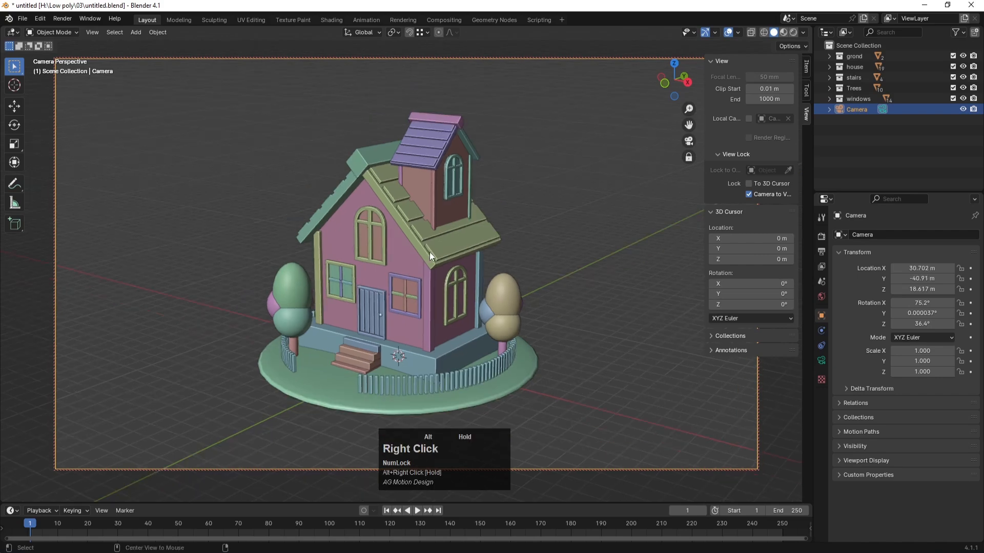
pyautogui.scroll(2, 395, 260)
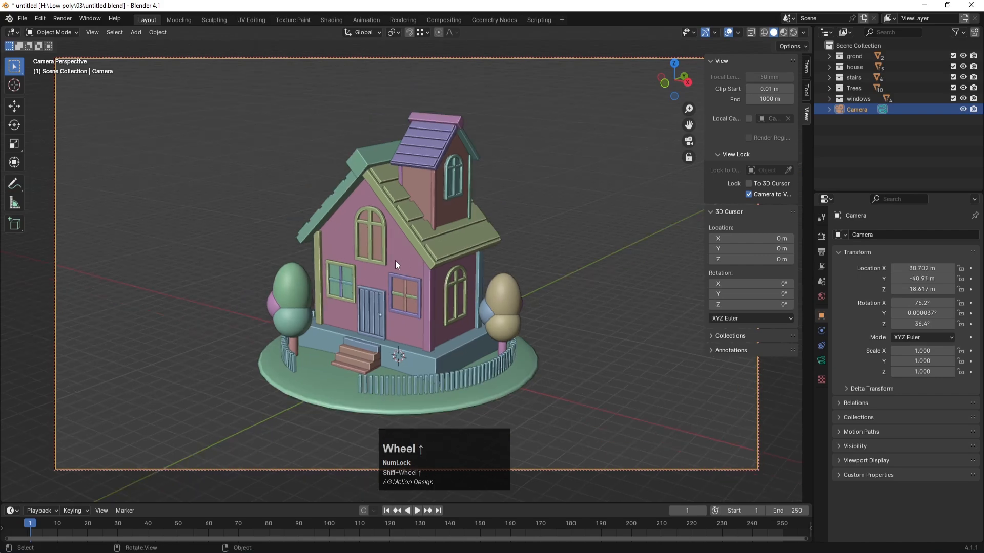
pyautogui.keyDown('shift'); pyautogui.moveTo(395, 259); pyautogui.dragTo(394, 251, button='middle'); pyautogui.keyUp('shift')
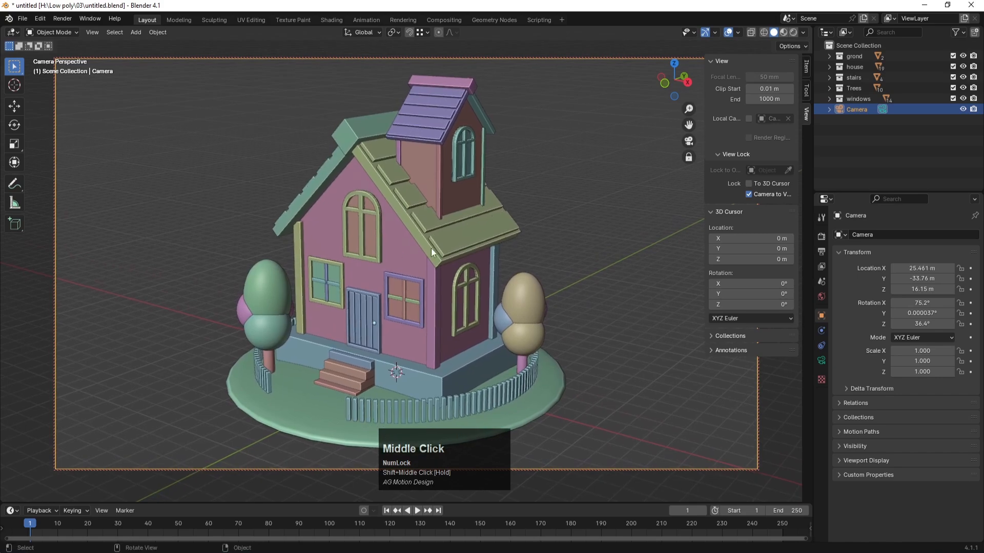
# Set the camera's focal length to 127 mm and pull the camera back until the whole house and round base fit the frame.
pyautogui.click(821, 360)
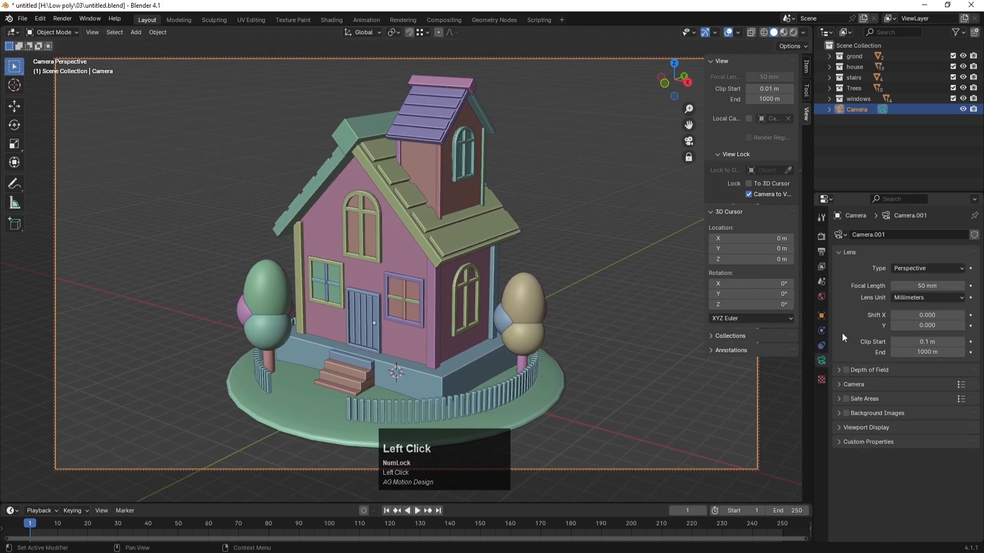
pyautogui.moveTo(923, 287); pyautogui.dragTo(966, 287)
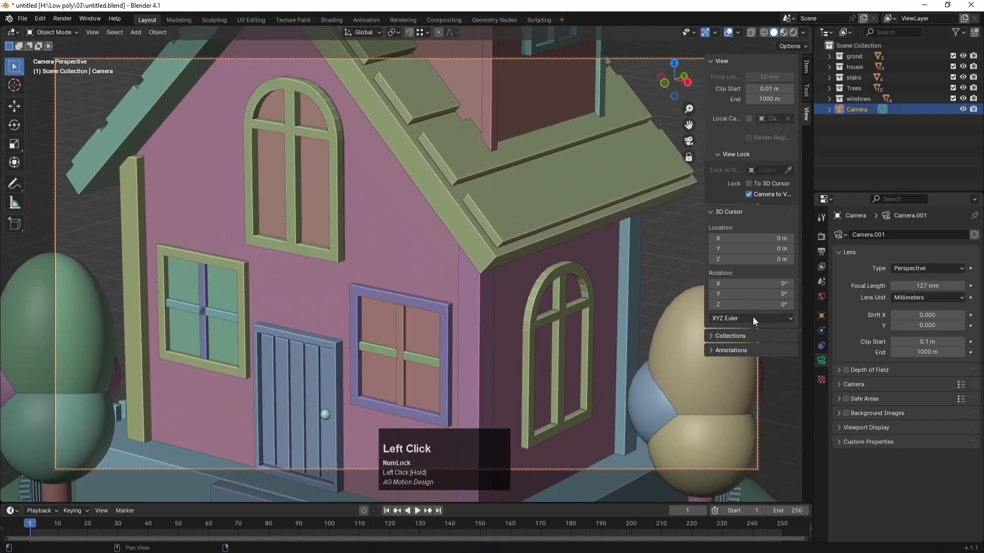
pyautogui.scroll(-6, 350, 312)
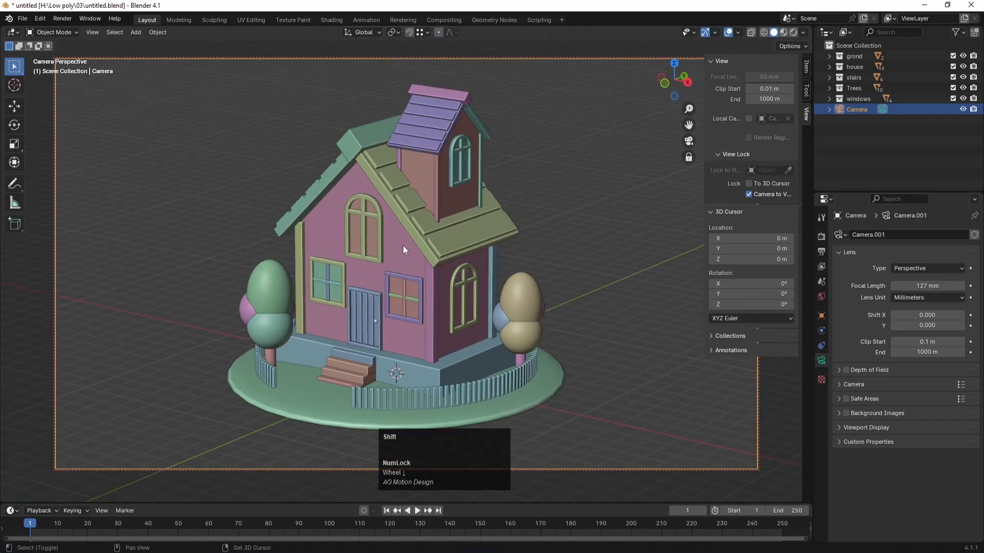
pyautogui.moveTo(402, 245); pyautogui.dragTo(402, 247, button='middle')
pyautogui.click(615, 172)
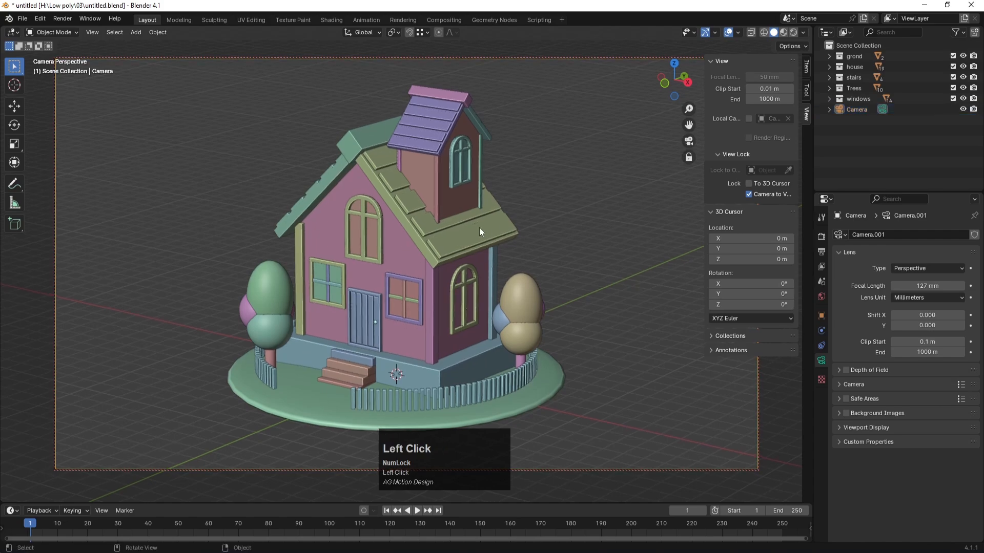
# Add a plane at the origin and scale it up about 31 times and again about 6.4 times as a large ground.
pyautogui.hotkey('shift', 'a')
pyautogui.moveTo(408, 81)
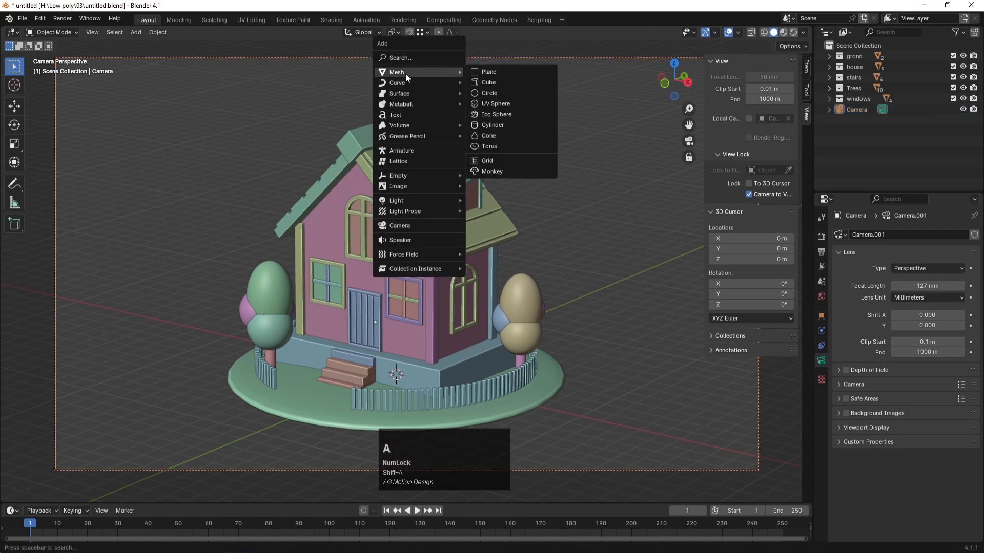
pyautogui.click(500, 73)
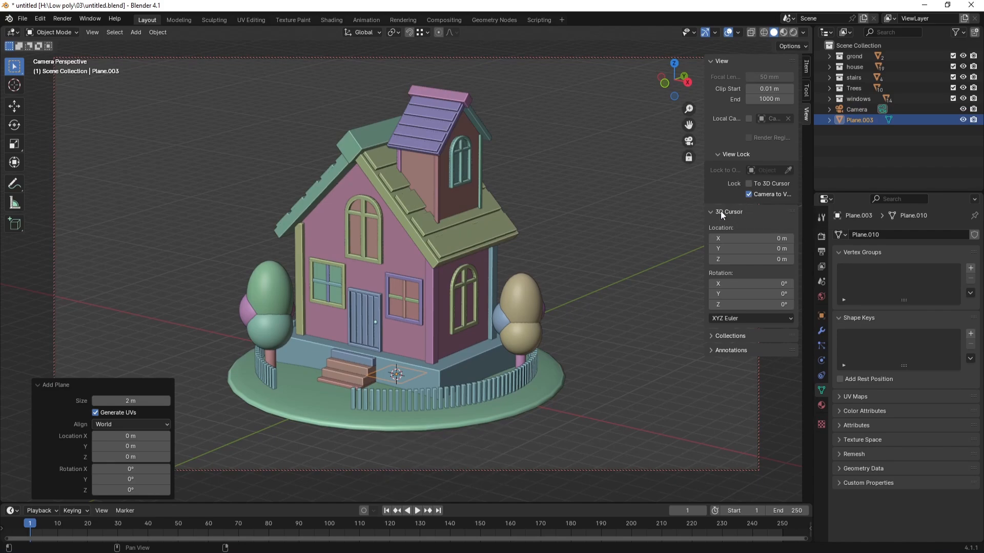
pyautogui.click(651, 216)
pyautogui.press('KP_0')
pyautogui.moveTo(300, 294); pyautogui.dragTo(359, 276, button='middle')
pyautogui.click(848, 121)
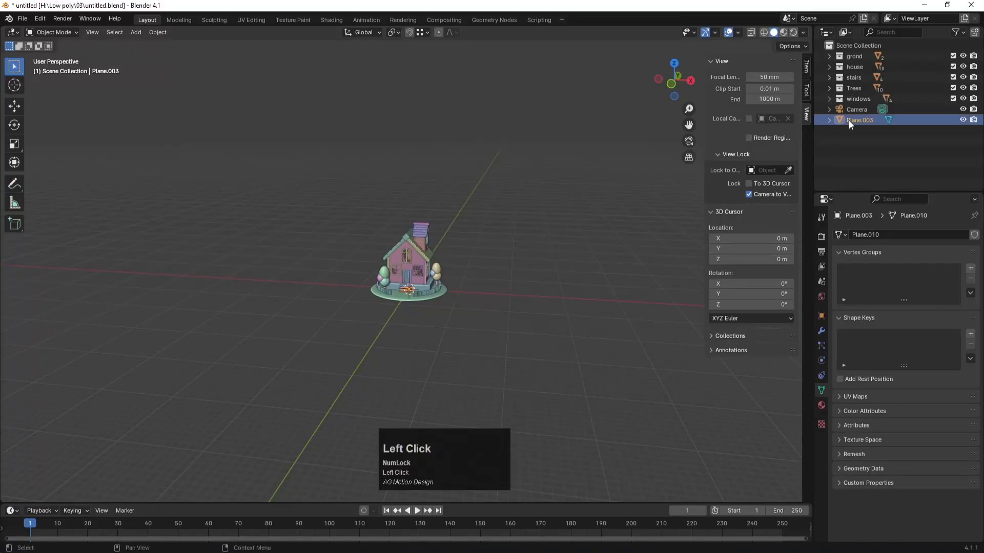
pyautogui.press('s')
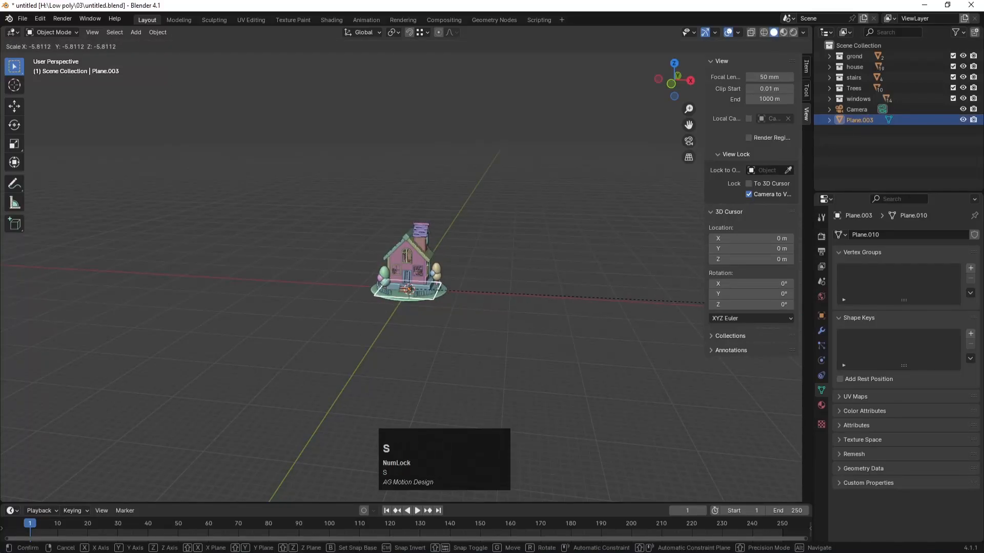
pyautogui.click(566, 132)
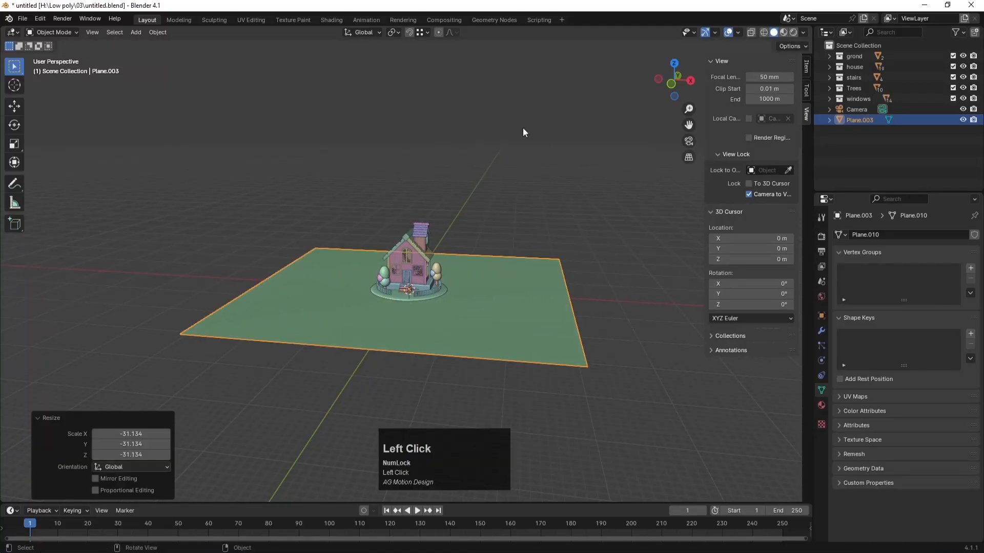
pyautogui.press('s')
pyautogui.click(682, 252)
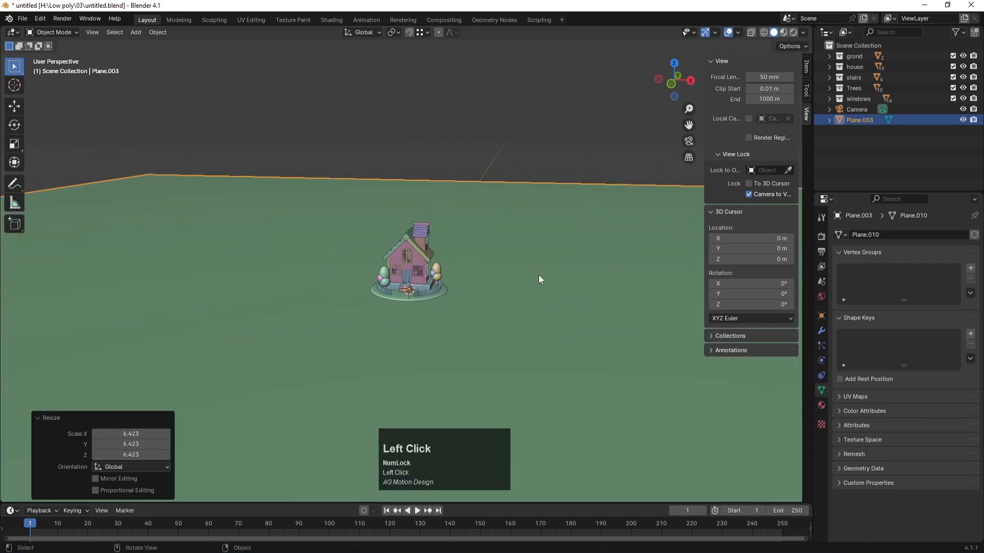
# Lower the ground plane about 0.05 m along Z below the round base, return to the camera view and save the file.
pyautogui.press('KP_1')
pyautogui.scroll(5, 500, 277)
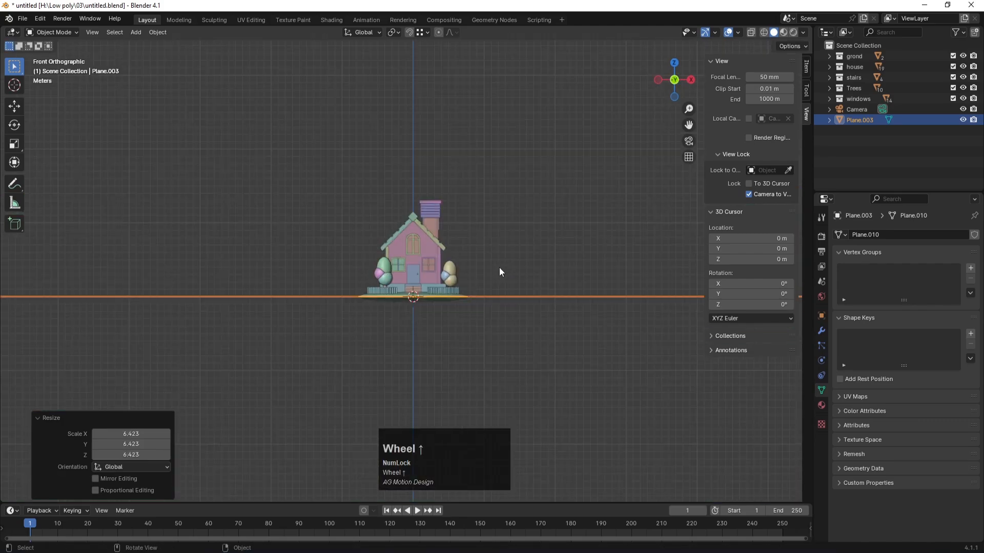
pyautogui.scroll(3, 501, 267)
pyautogui.press('g')
pyautogui.press('z')
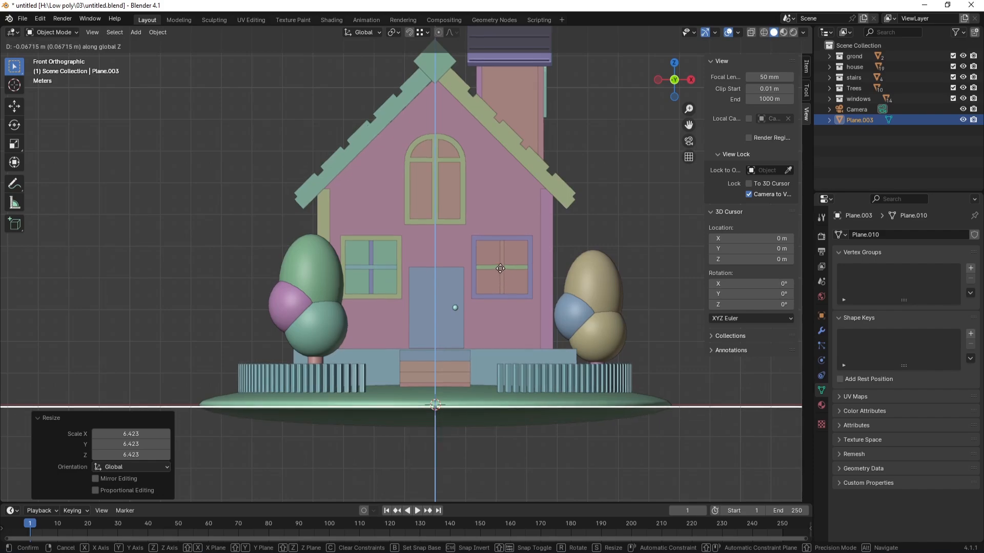
pyautogui.click(500, 268)
pyautogui.press('KP_0')
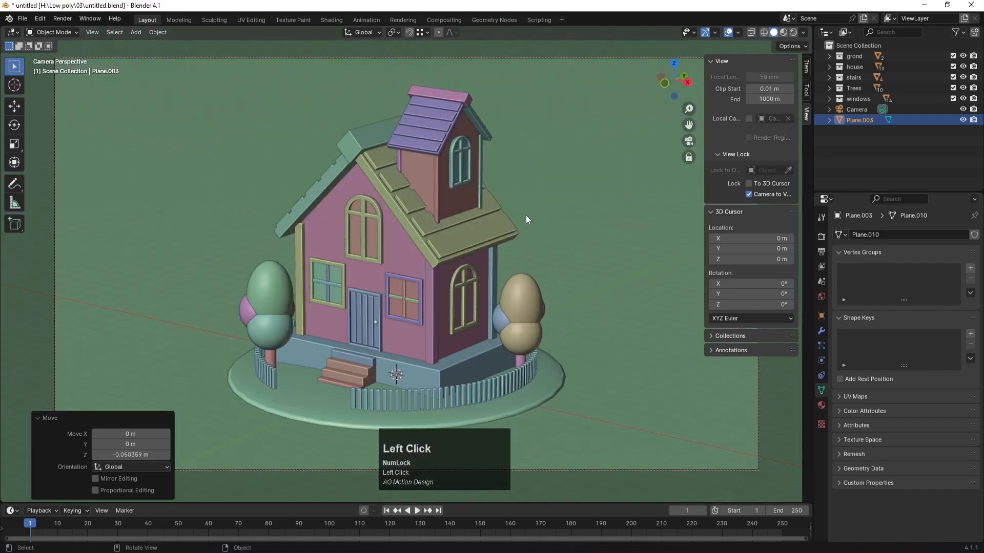
pyautogui.click(736, 49)
pyautogui.hotkey('ctrl', 's')
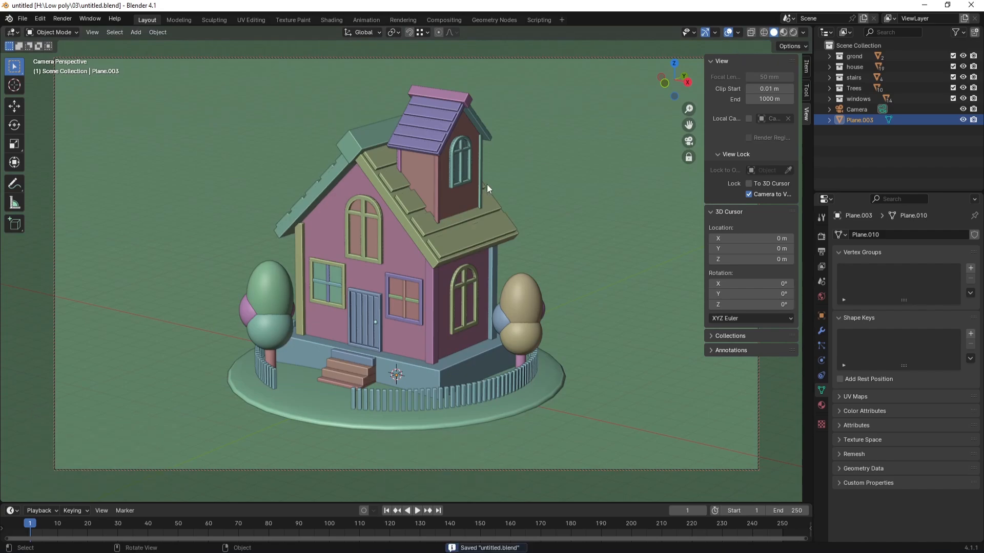
# Hide the viewport sidebar and switch the viewport shading to Material Preview.
pyautogui.click(565, 213)
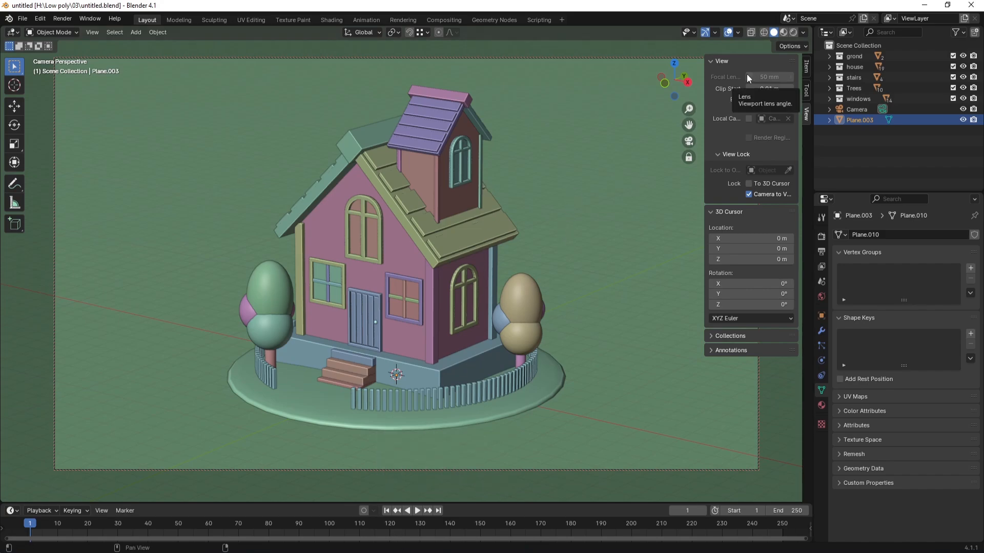
pyautogui.press('n')
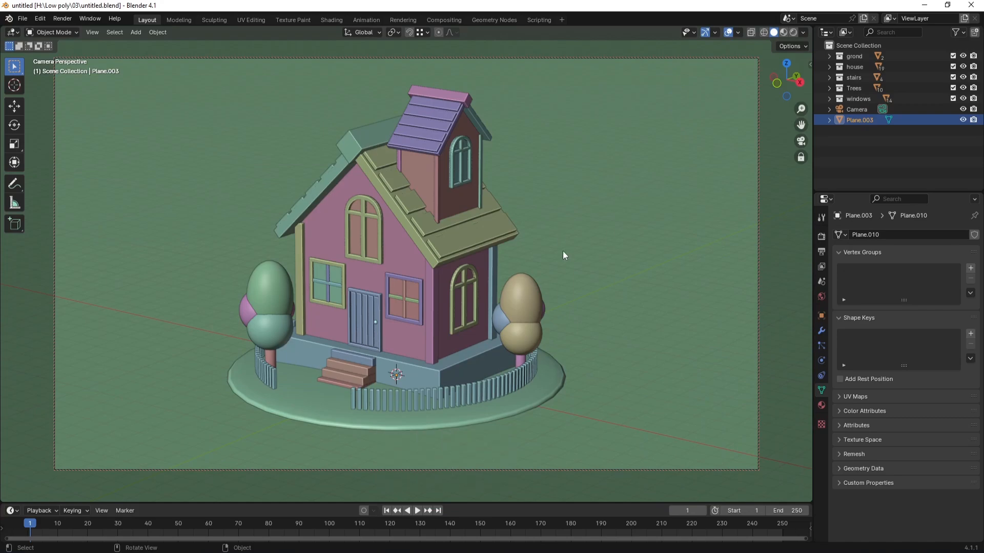
pyautogui.press('z')
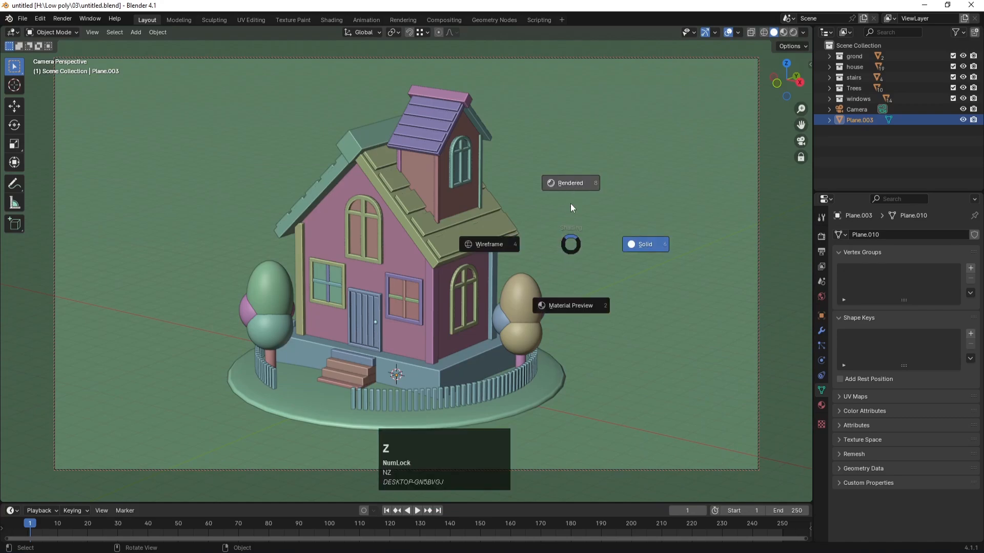
pyautogui.click(570, 296)
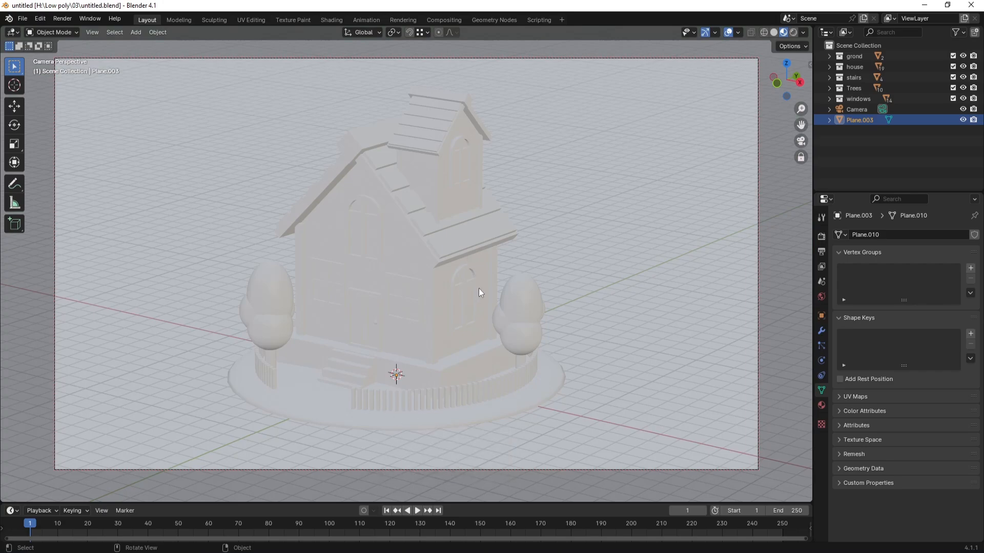
# Create a new material on the round ground base and name it grren.
pyautogui.click(333, 407)
pyautogui.press('KP_1')
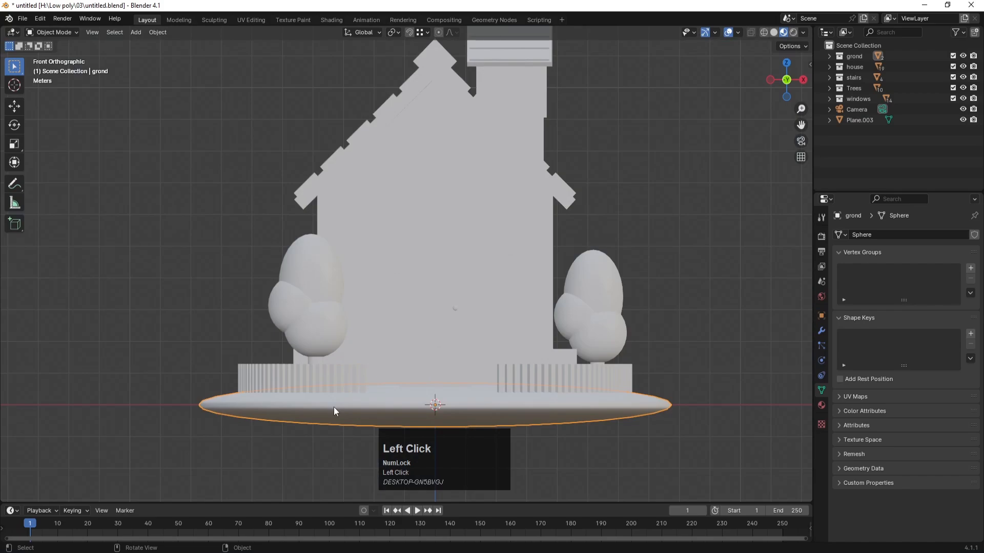
pyautogui.scroll(-2, 426, 294)
pyautogui.moveTo(427, 294); pyautogui.dragTo(517, 160, button='middle')
pyautogui.scroll(-3, 433, 291)
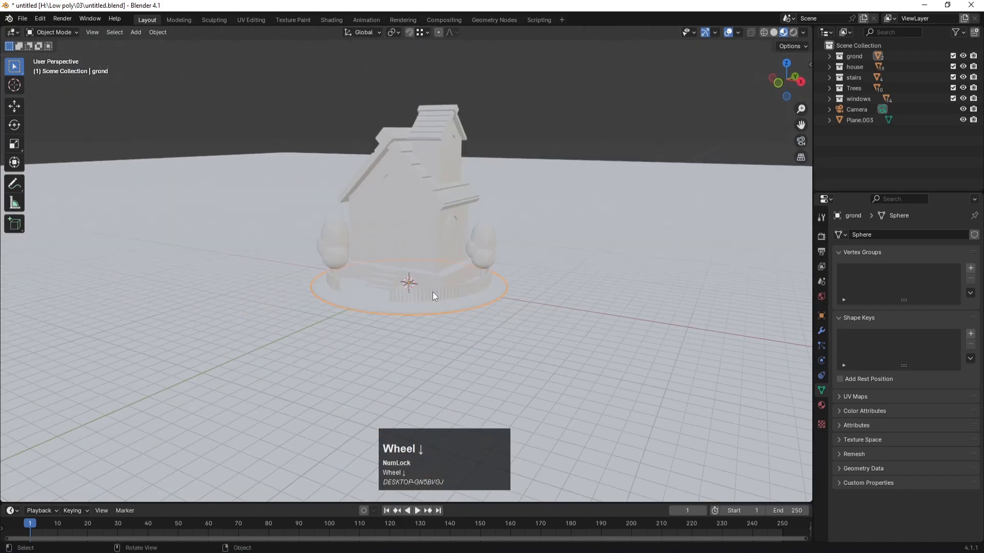
pyautogui.scroll(2, 444, 259)
pyautogui.click(347, 320)
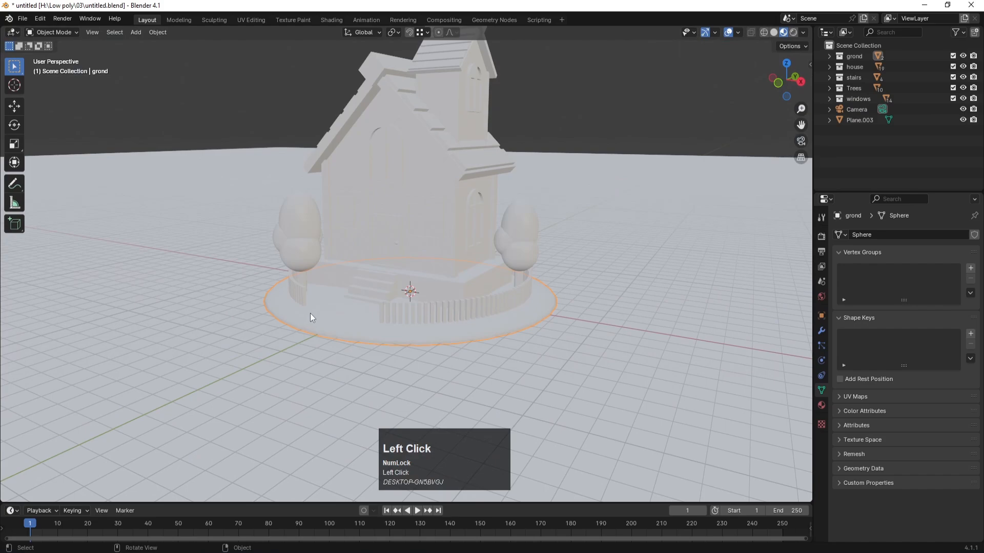
pyautogui.click(822, 405)
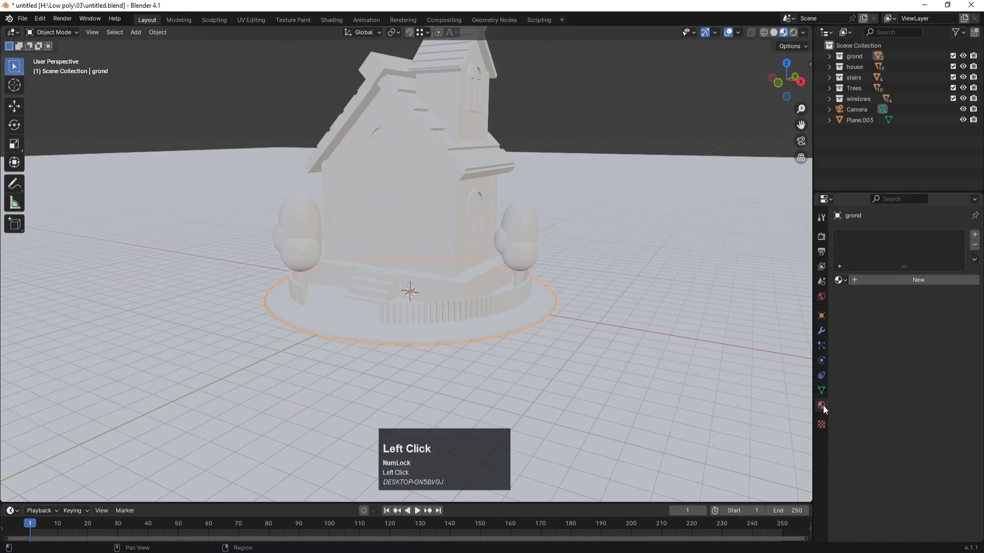
pyautogui.click(915, 281)
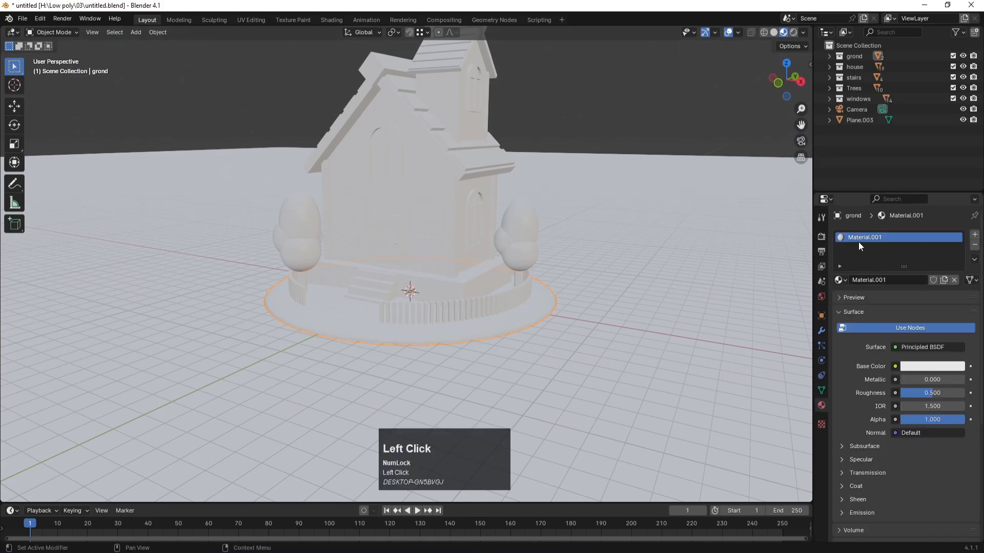
pyautogui.doubleClick(858, 238)
pyautogui.write('grren')
pyautogui.press('Return')
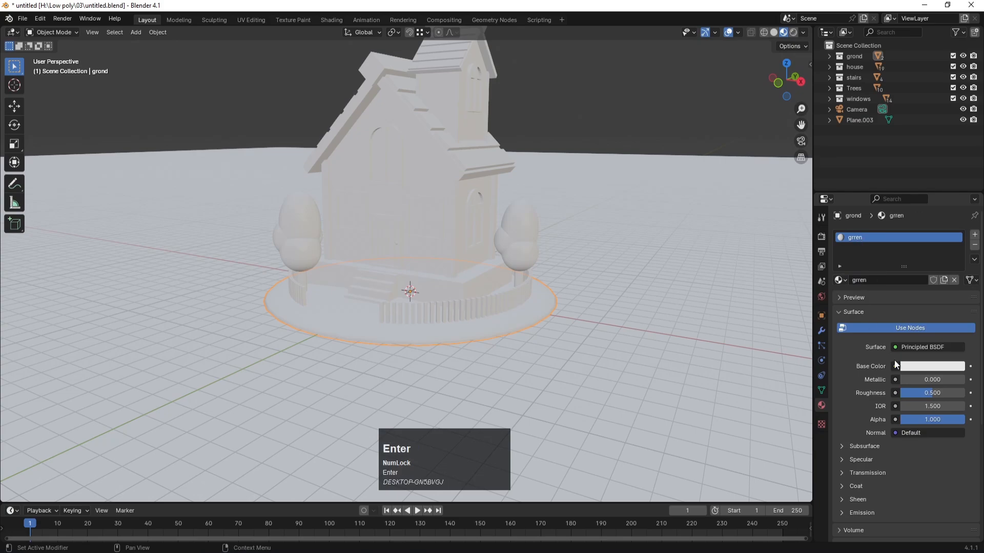
# Set the base color of the grren material to a saturated medium green.
pyautogui.click(917, 366)
pyautogui.moveTo(880, 237); pyautogui.dragTo(860, 224)
pyautogui.moveTo(956, 230); pyautogui.dragTo(955, 240)
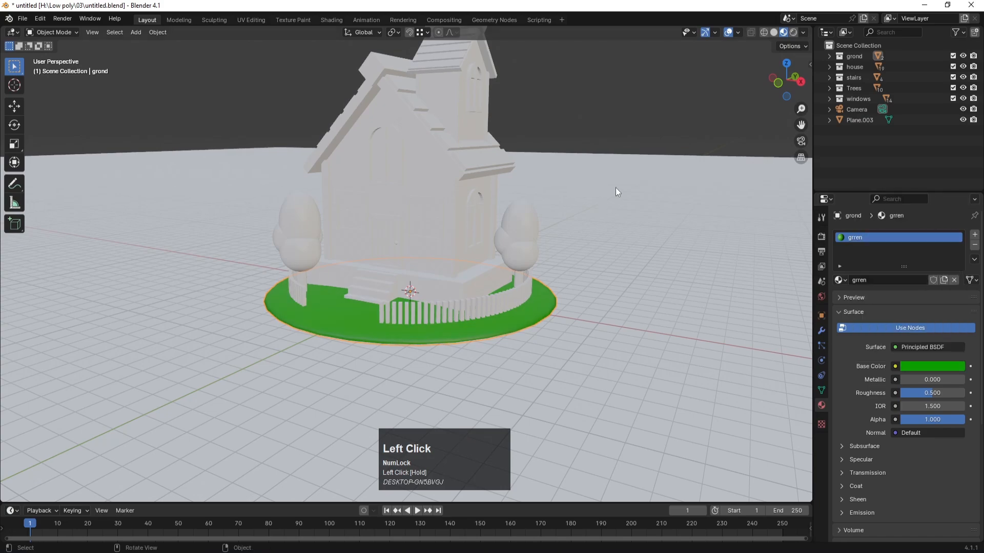
# Try to assign the grren material to both trees' foliage spheres at once, with the right tree's top sphere as the active object.
pyautogui.moveTo(454, 285)
pyautogui.mouseDown(button='middle')
pyautogui.moveTo(437, 272)
pyautogui.moveTo(444, 298)
pyautogui.mouseUp(button='middle')
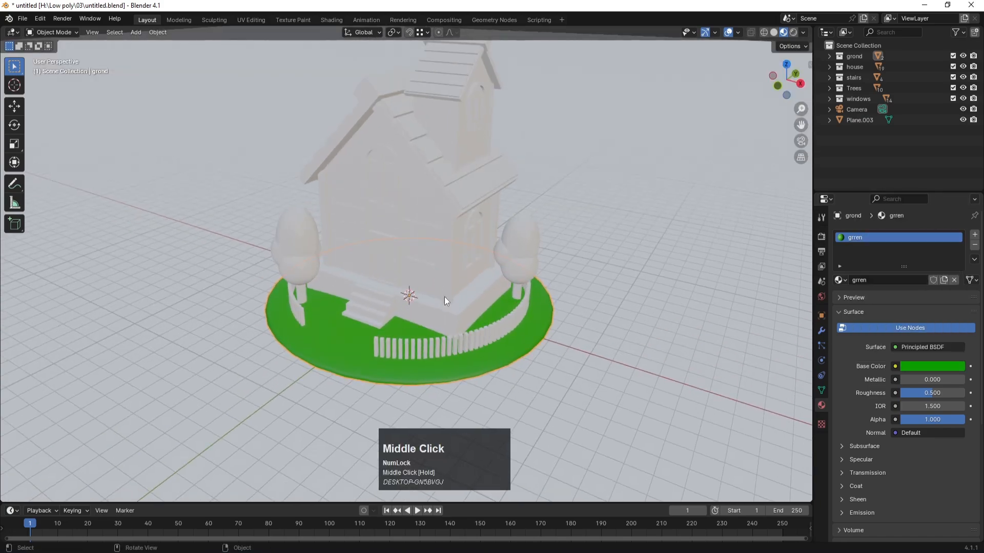
pyautogui.click(315, 274)
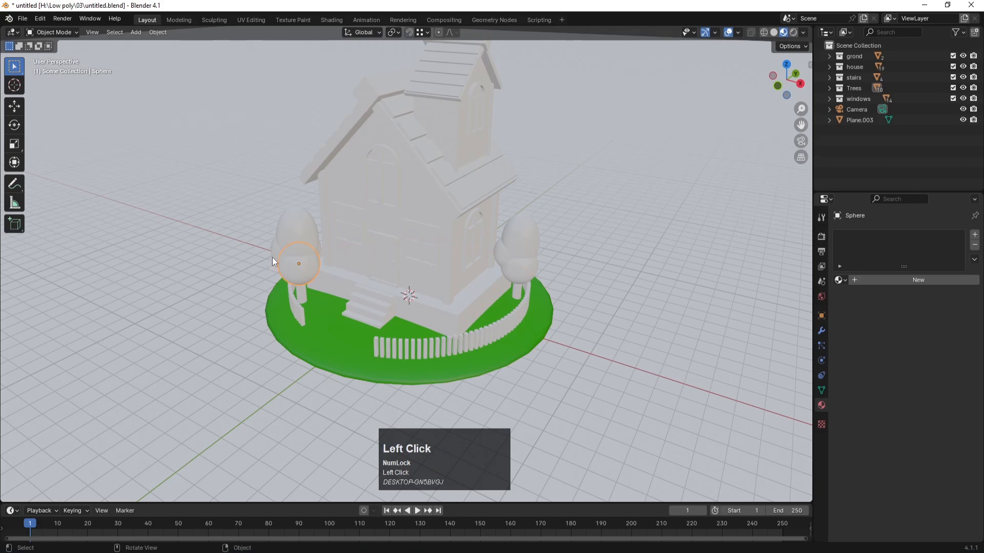
pyautogui.scroll(3, 270, 255)
pyautogui.keyDown('shift'); pyautogui.click(153, 233); pyautogui.keyUp('shift')
pyautogui.keyDown('shift'); pyautogui.click(185, 203); pyautogui.keyUp('shift')
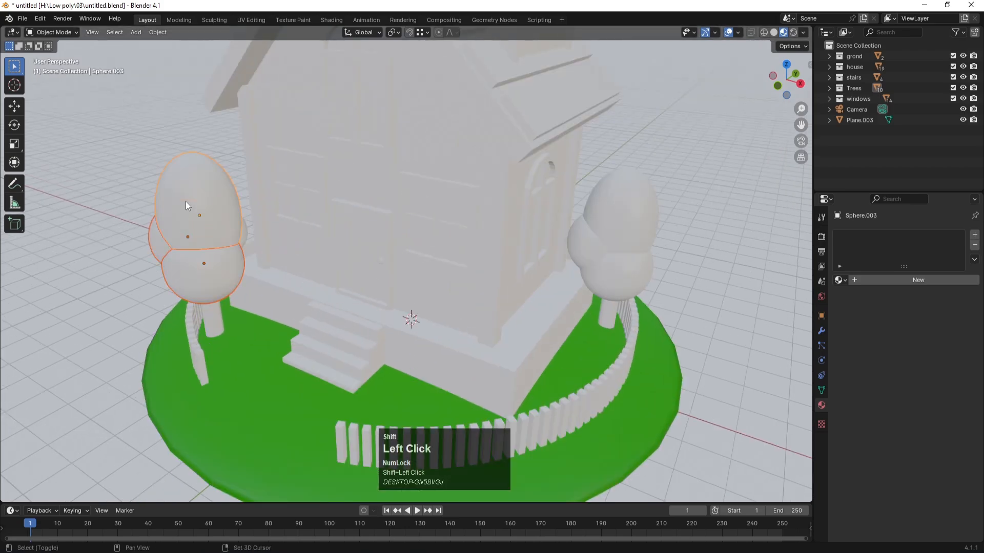
pyautogui.keyDown('shift'); pyautogui.click(243, 232); pyautogui.keyUp('shift')
pyautogui.keyDown('shift'); pyautogui.click(216, 170); pyautogui.keyUp('shift')
pyautogui.keyDown('shift'); pyautogui.click(581, 245); pyautogui.keyUp('shift')
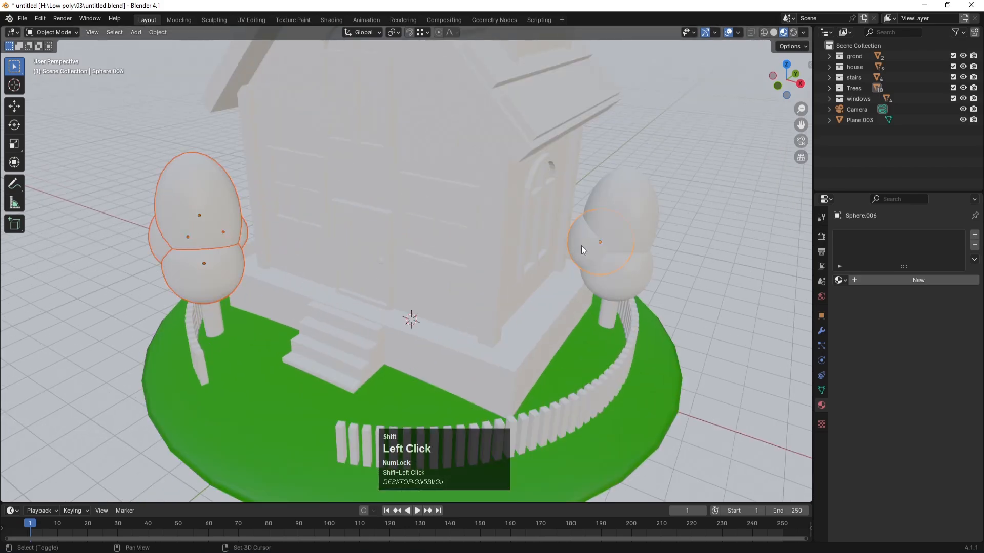
pyautogui.keyDown('shift'); pyautogui.click(635, 287); pyautogui.keyUp('shift')
pyautogui.keyDown('shift'); pyautogui.click(652, 198); pyautogui.keyUp('shift')
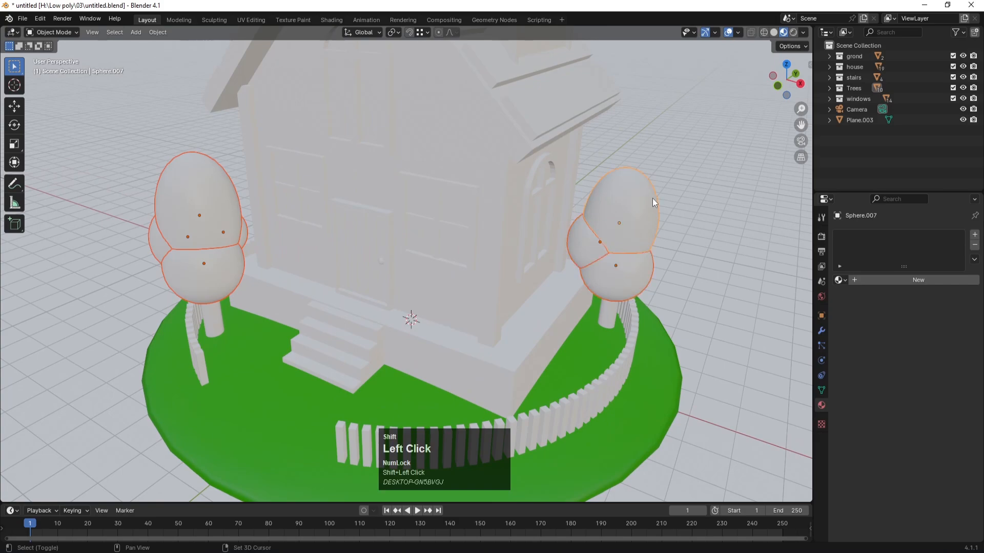
pyautogui.click(841, 280)
pyautogui.click(855, 296)
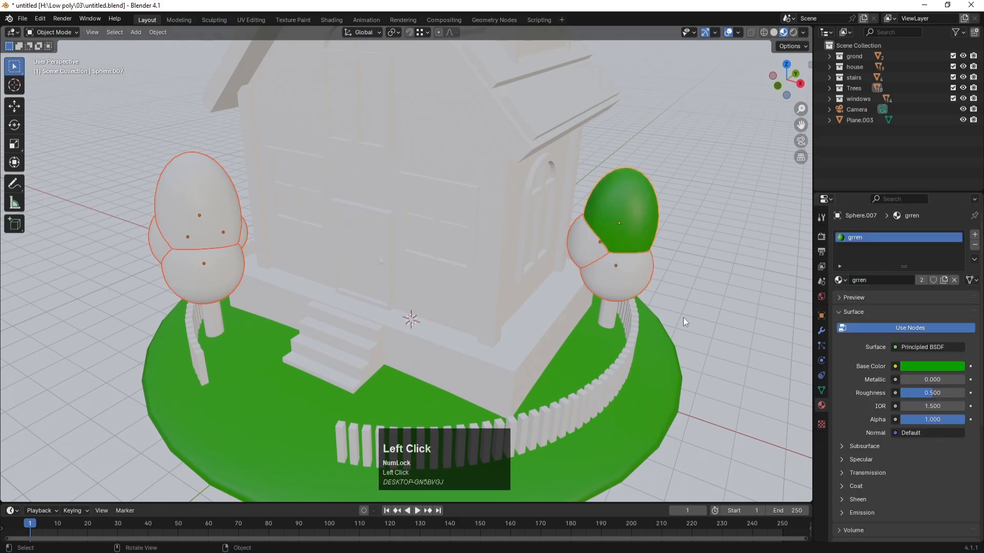
# Assign the grren material to the lower and side foliage spheres of the right tree, one at a time.
pyautogui.click(631, 281)
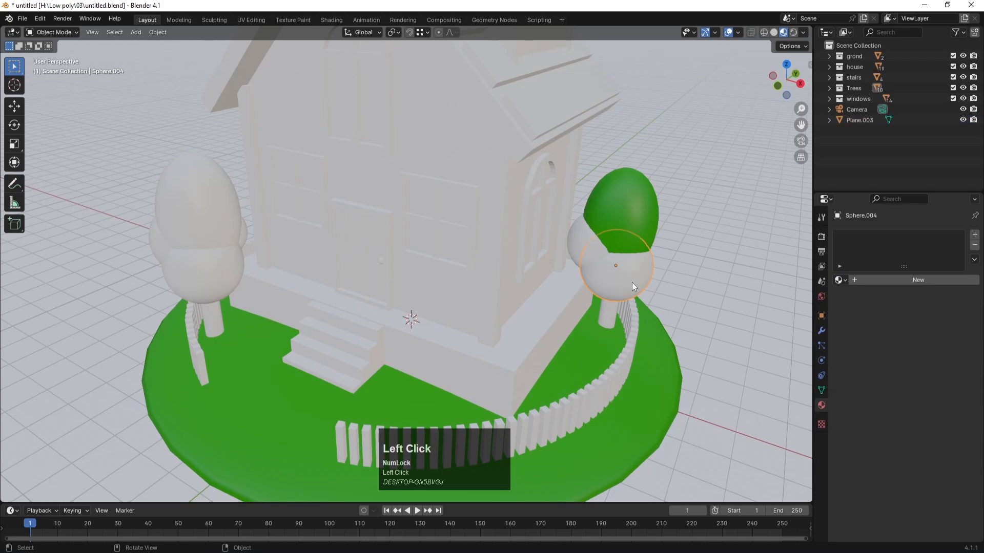
pyautogui.click(842, 280)
pyautogui.click(855, 296)
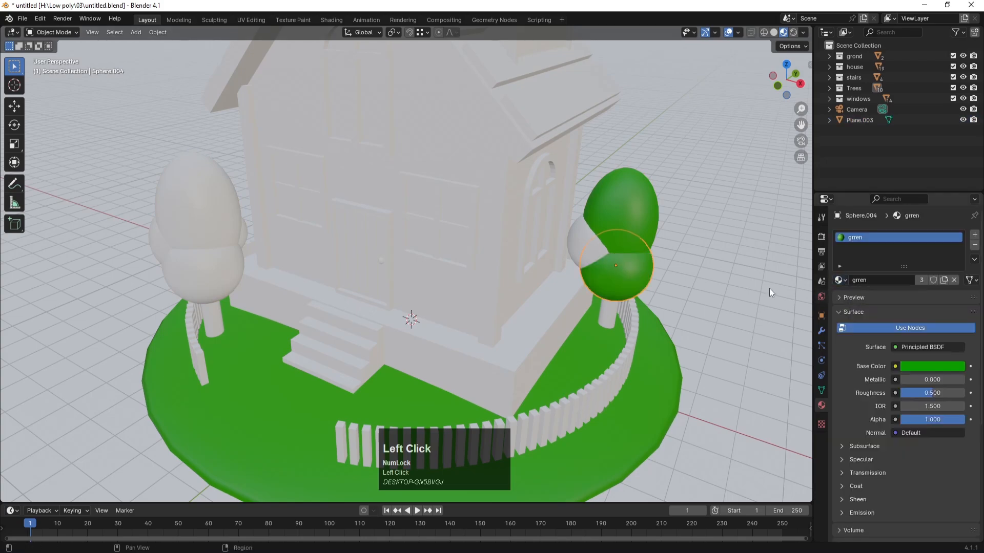
pyautogui.click(595, 244)
pyautogui.click(842, 280)
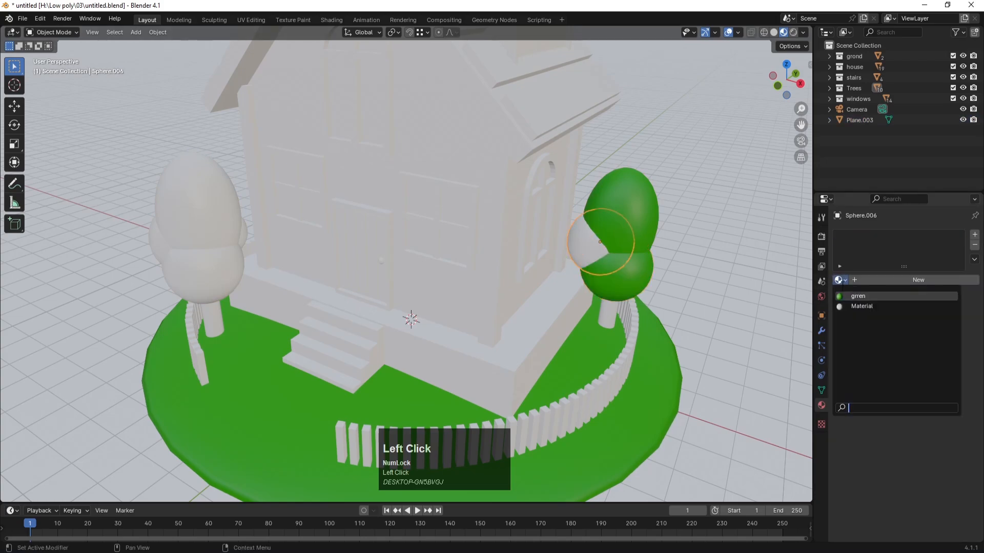
pyautogui.click(854, 296)
# Assign the existing grren material to the lower and top foliage spheres of the left tree, one at a time.
pyautogui.click(228, 275)
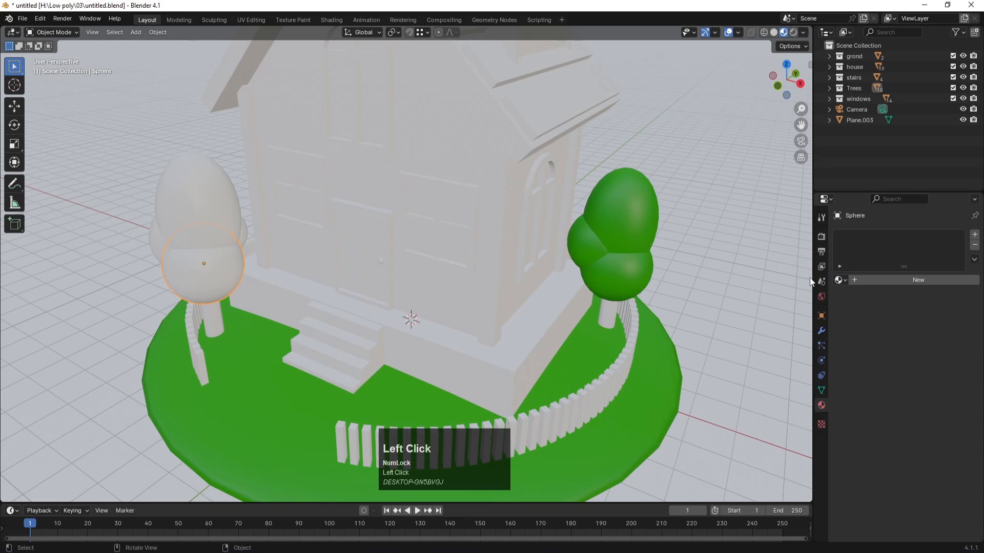
pyautogui.click(840, 280)
pyautogui.click(846, 296)
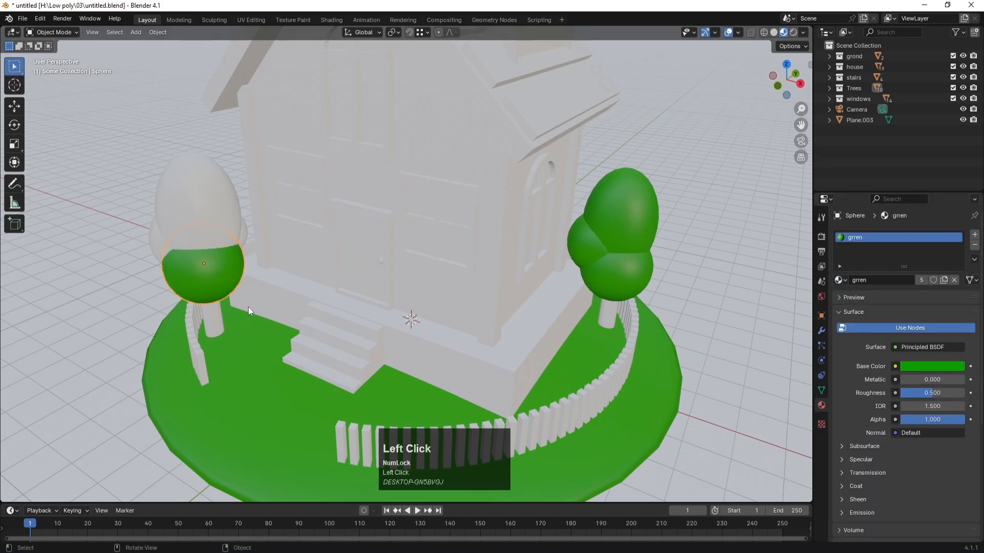
pyautogui.click(202, 193)
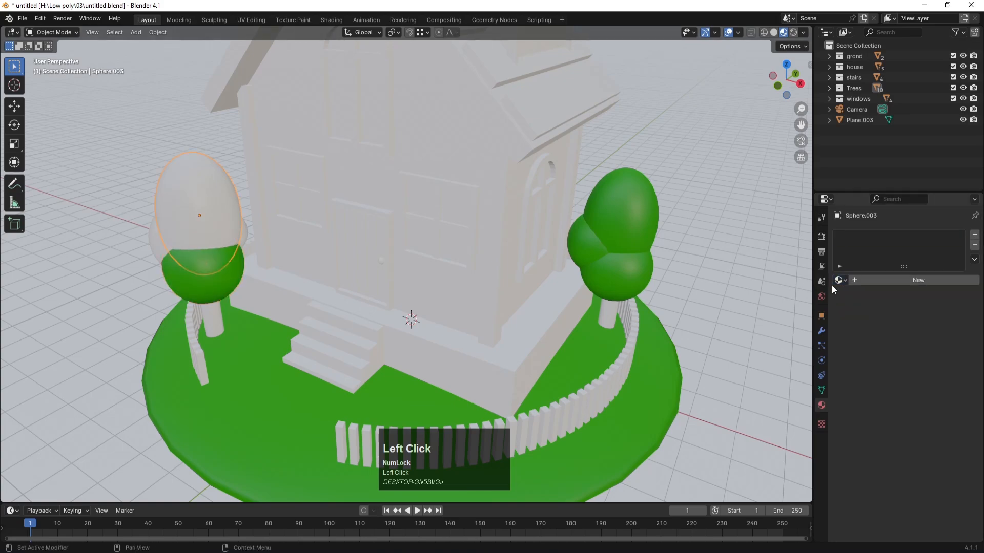
pyautogui.click(840, 280)
pyautogui.click(846, 296)
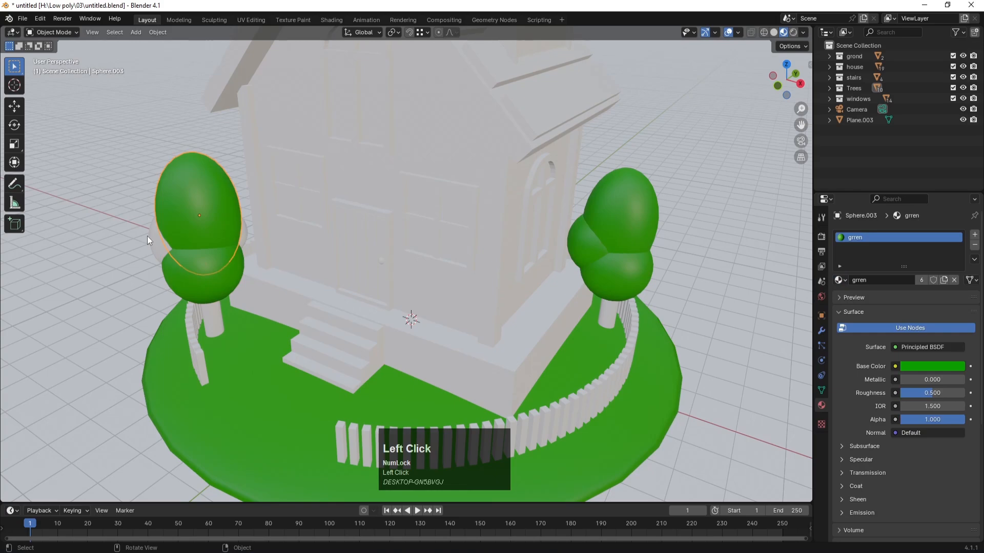
# Assign the grren material to the two side foliage spheres of the left tree, one at a time.
pyautogui.click(146, 235)
pyautogui.click(843, 280)
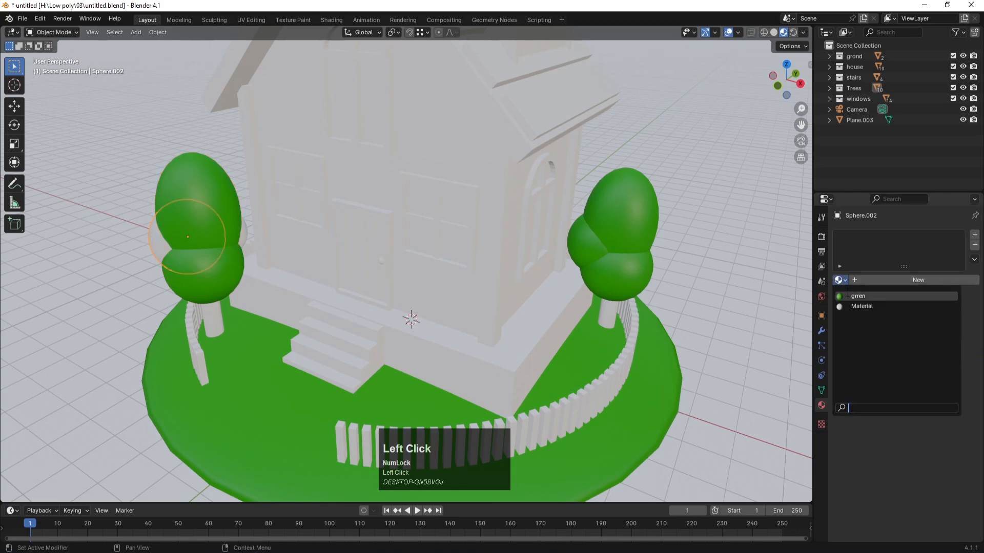
pyautogui.click(848, 296)
pyautogui.click(244, 235)
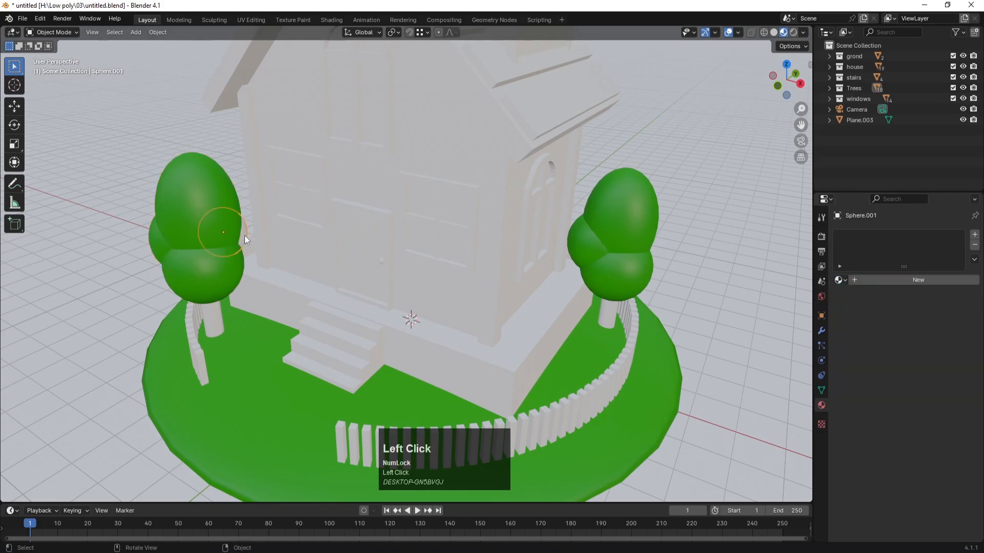
pyautogui.click(843, 280)
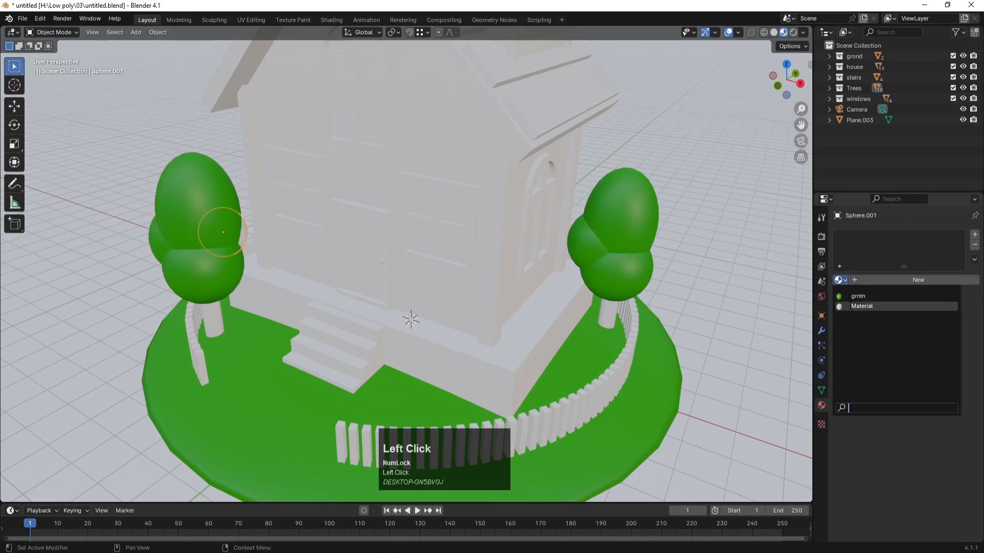
pyautogui.click(850, 296)
# Assign the grren material to the remaining white side sphere on the right tree, facing away from the house front.
pyautogui.moveTo(665, 266); pyautogui.dragTo(422, 266, button='middle')
pyautogui.click(328, 238)
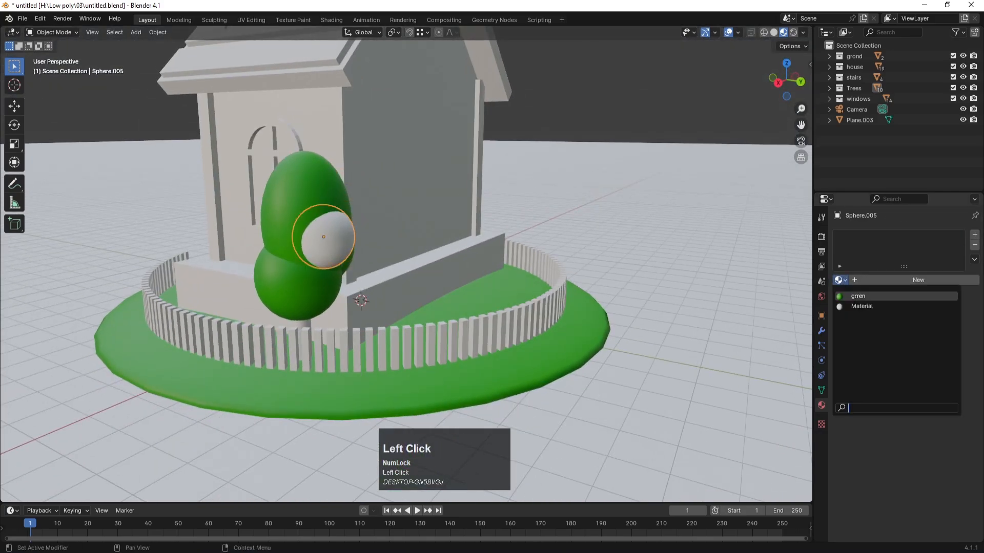
pyautogui.click(853, 296)
# Give the picket fence a new material with a dark red-brown base color: hue 0.012, saturation 0.987, value 0.315.
pyautogui.moveTo(306, 269); pyautogui.dragTo(386, 240, button='middle')
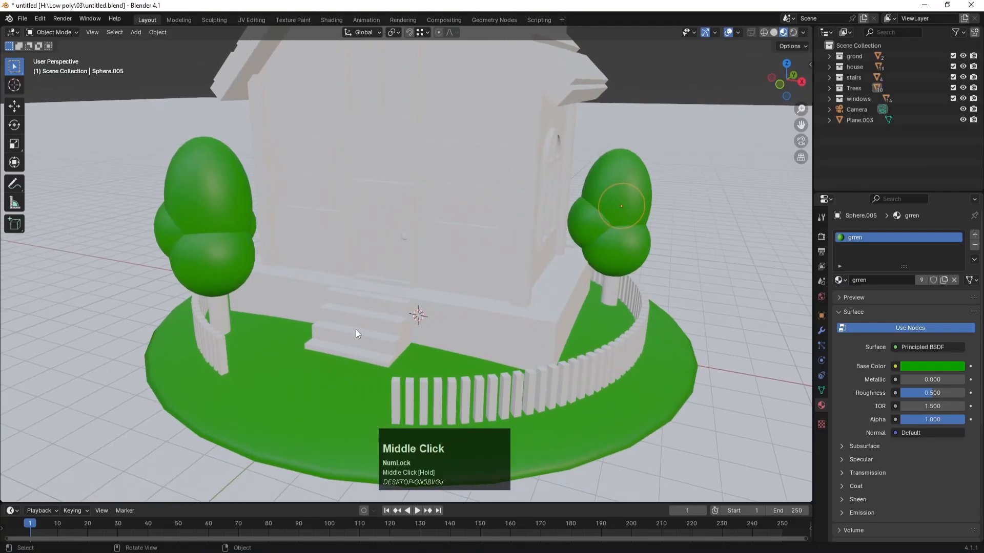
pyautogui.click(223, 349)
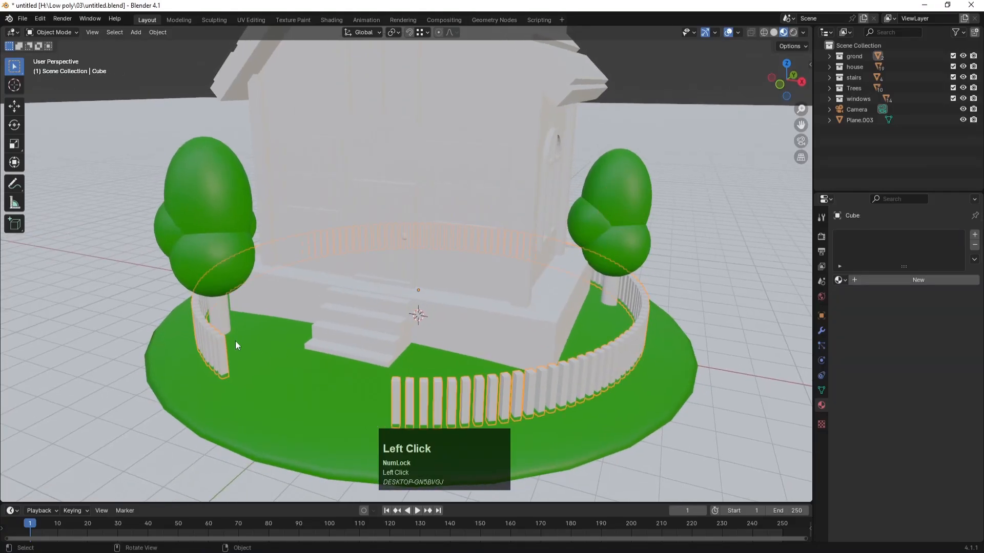
pyautogui.click(868, 278)
pyautogui.click(910, 366)
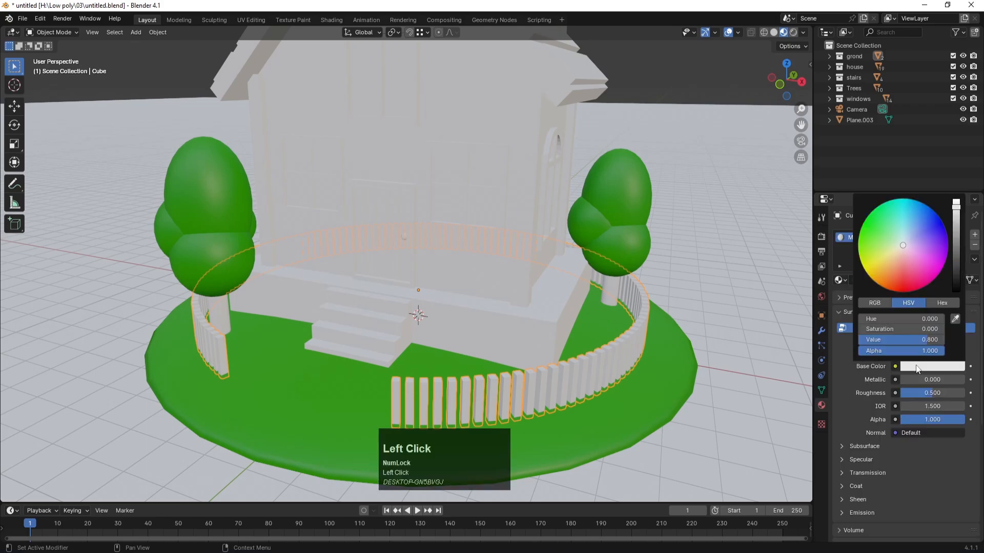
pyautogui.press('Num_Lock')
pyautogui.click(887, 285)
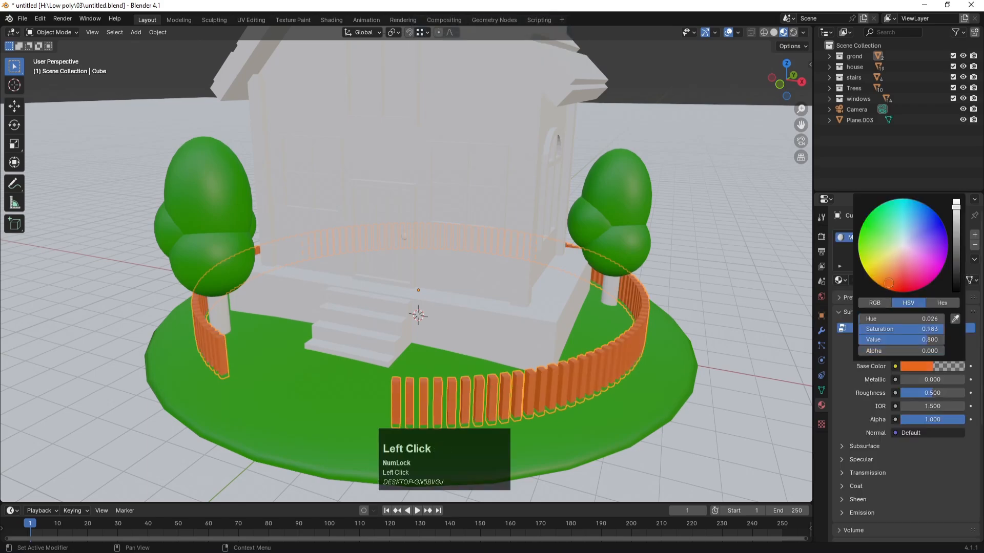
pyautogui.moveTo(956, 231); pyautogui.dragTo(945, 250)
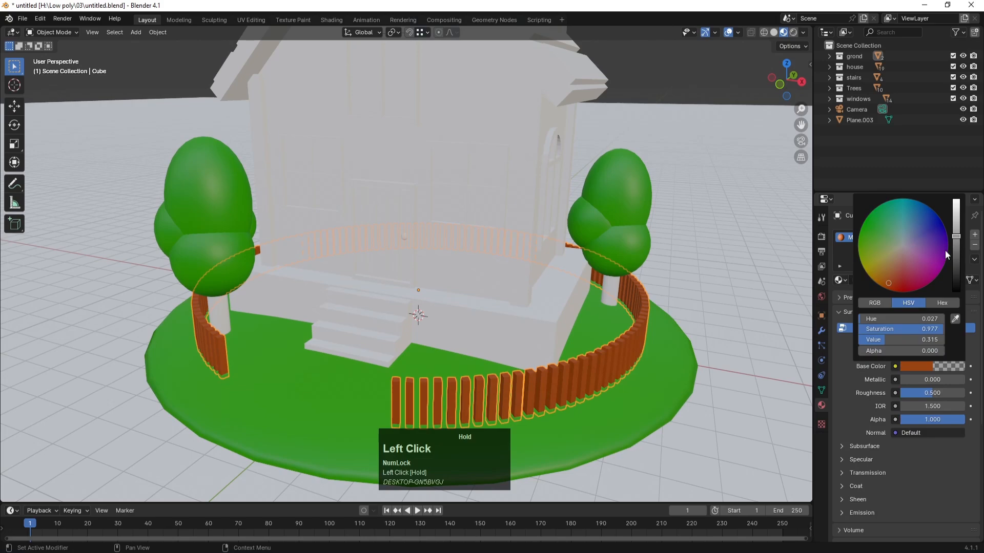
pyautogui.moveTo(884, 281); pyautogui.dragTo(908, 285)
pyautogui.click(888, 280)
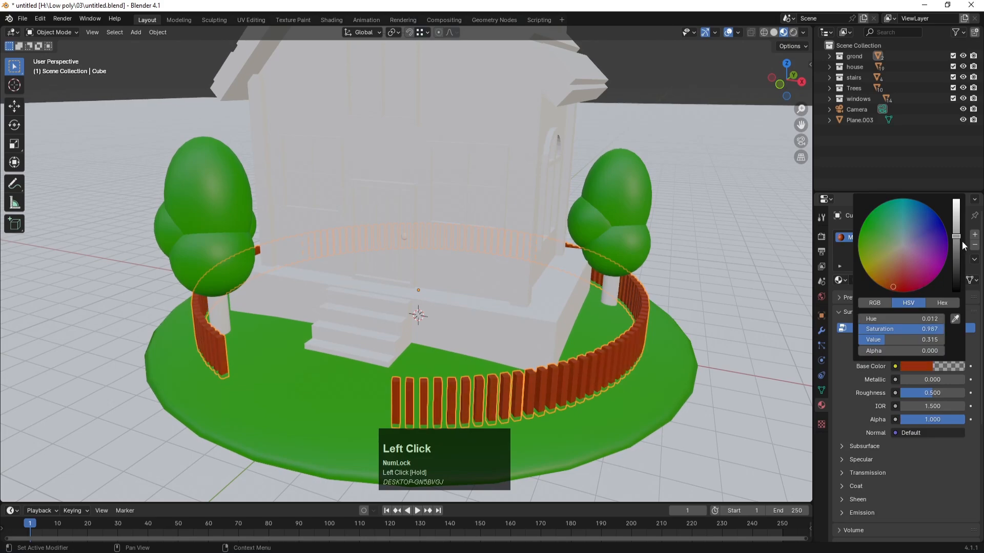
pyautogui.click(767, 265)
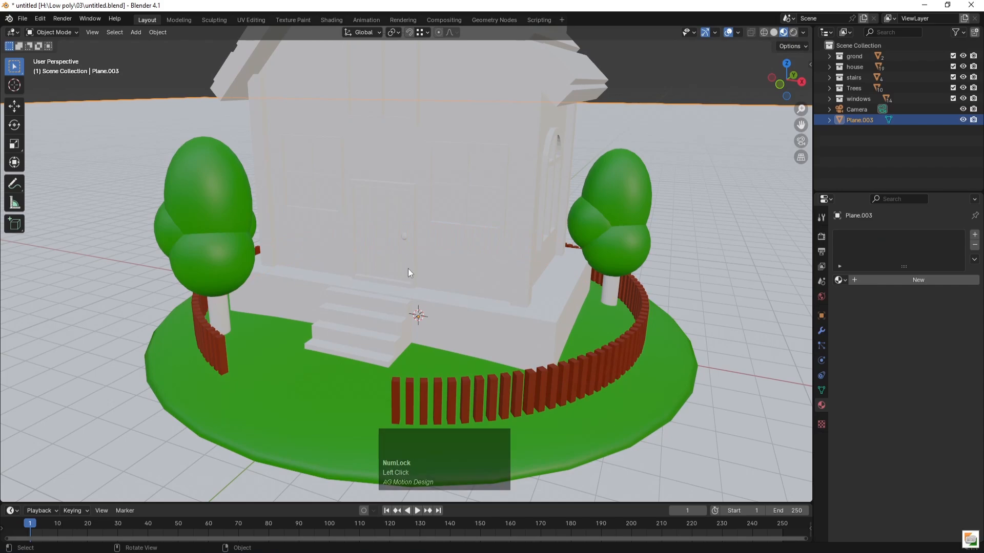
# Exclude the Trees and windows collections from the view layer and hide Plane.003, leaving grond, house and stairs enabled.
pyautogui.click(410, 241)
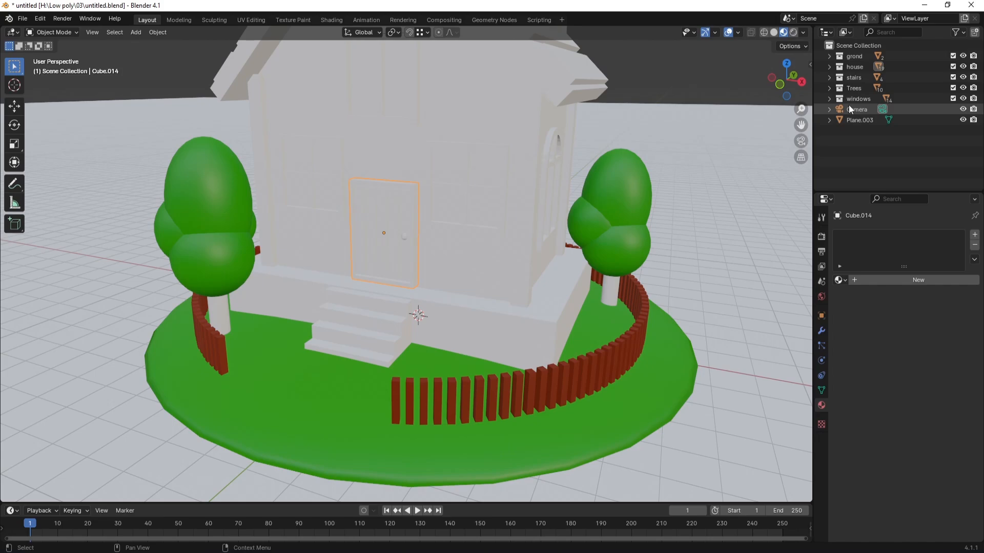
pyautogui.click(953, 67)
pyautogui.click(953, 77)
pyautogui.click(952, 88)
pyautogui.click(953, 98)
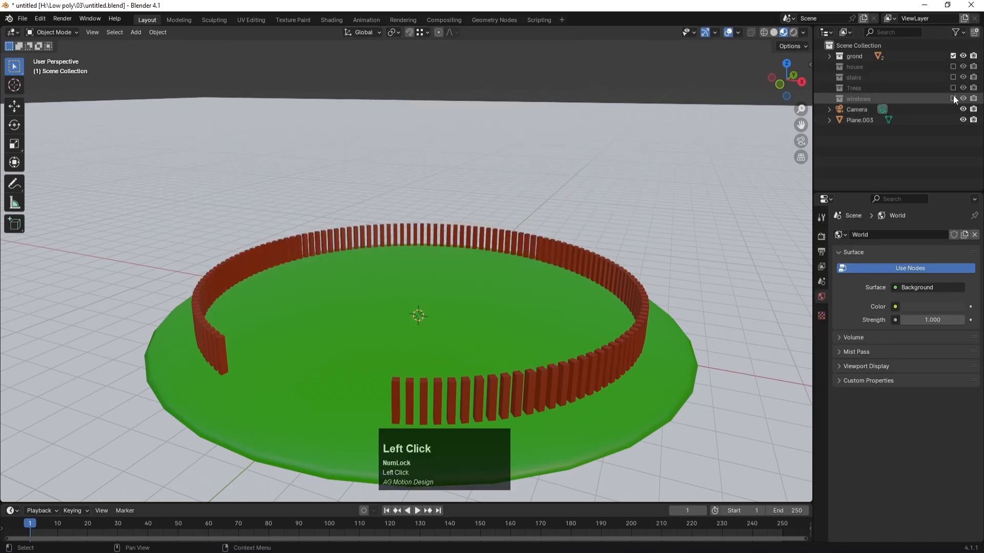
pyautogui.click(962, 119)
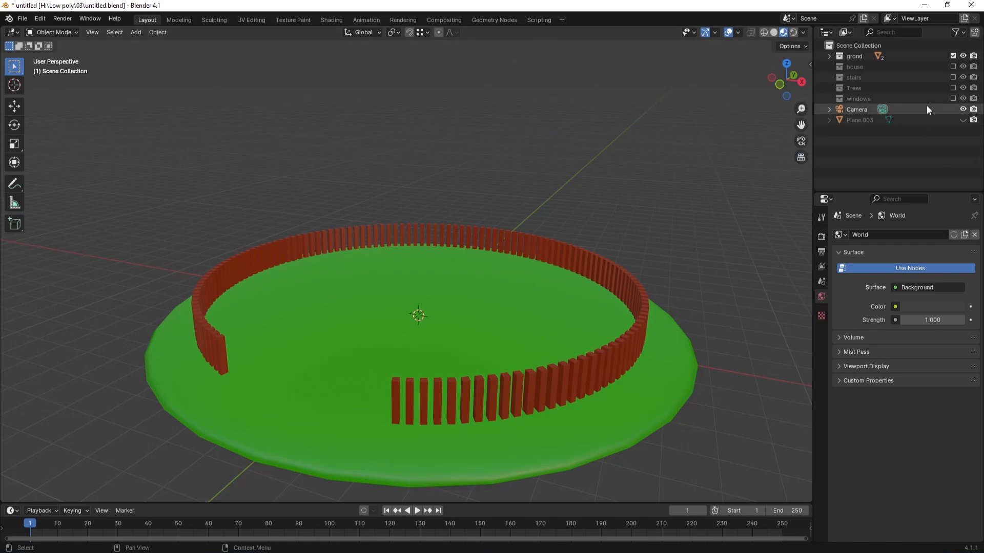
pyautogui.click(953, 67)
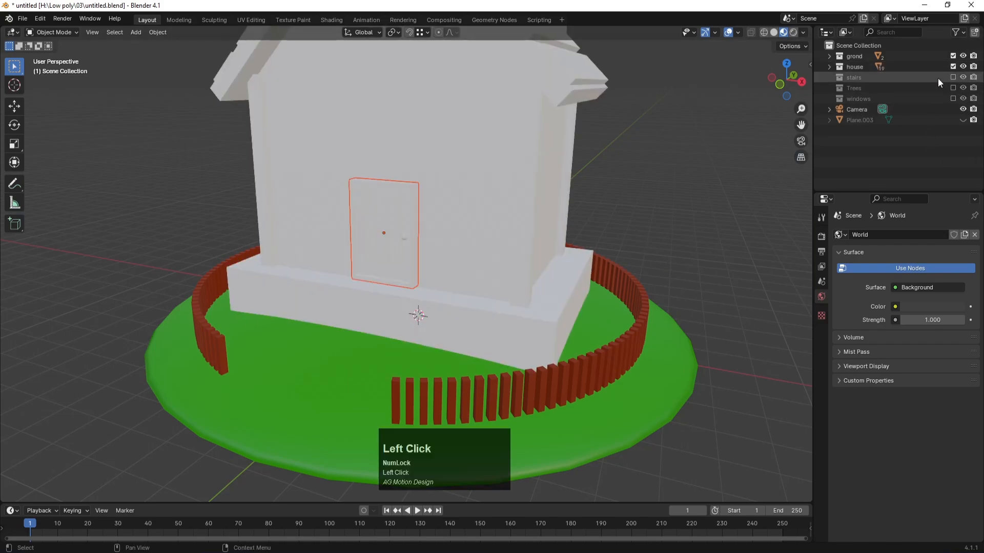
pyautogui.click(952, 77)
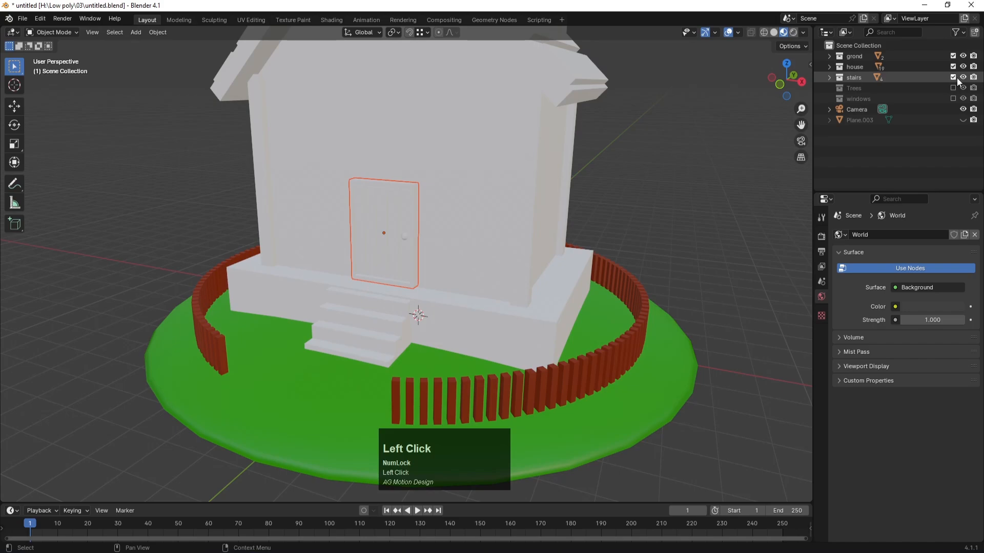
# Create a new material on the top stair step and set its base color to a pale yellow.
pyautogui.click(385, 319)
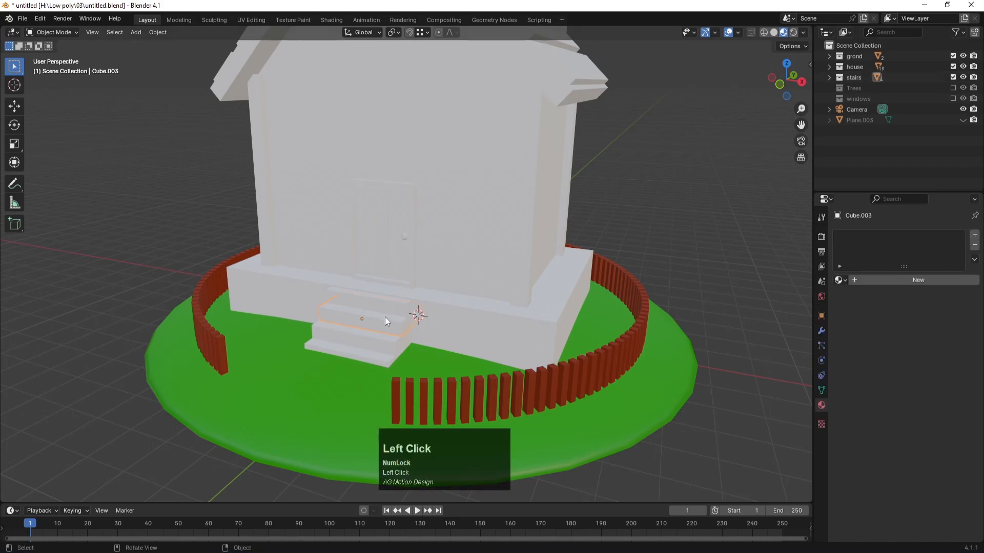
pyautogui.click(841, 280)
pyautogui.click(847, 280)
pyautogui.click(872, 280)
pyautogui.click(916, 367)
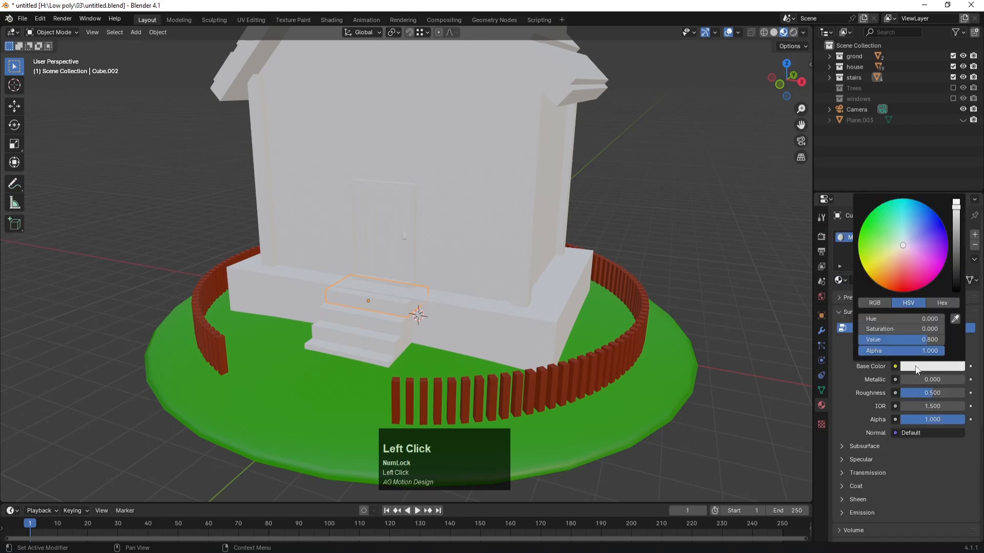
pyautogui.moveTo(903, 244); pyautogui.dragTo(893, 250)
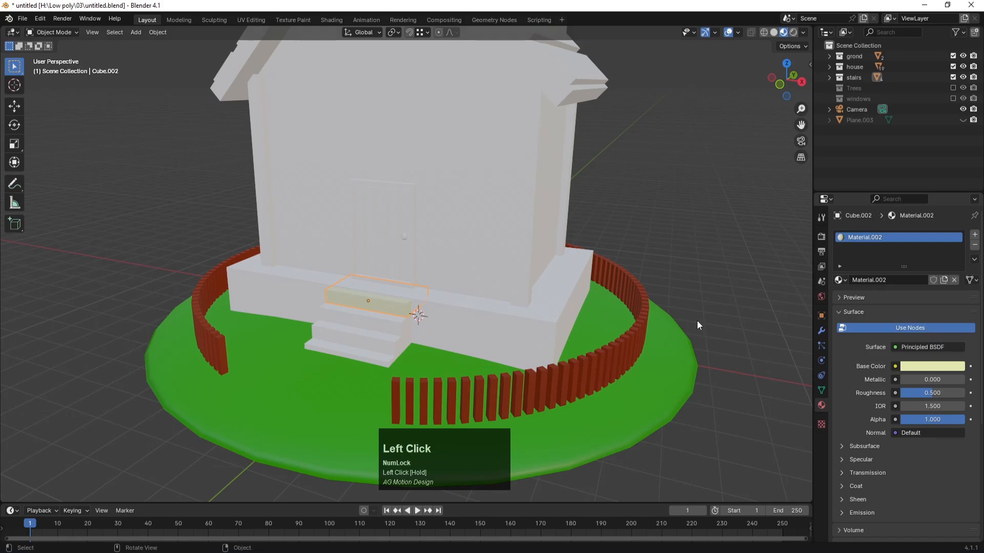
# Rename the top stair step's pale yellow material to stairs.
pyautogui.doubleClick(854, 238)
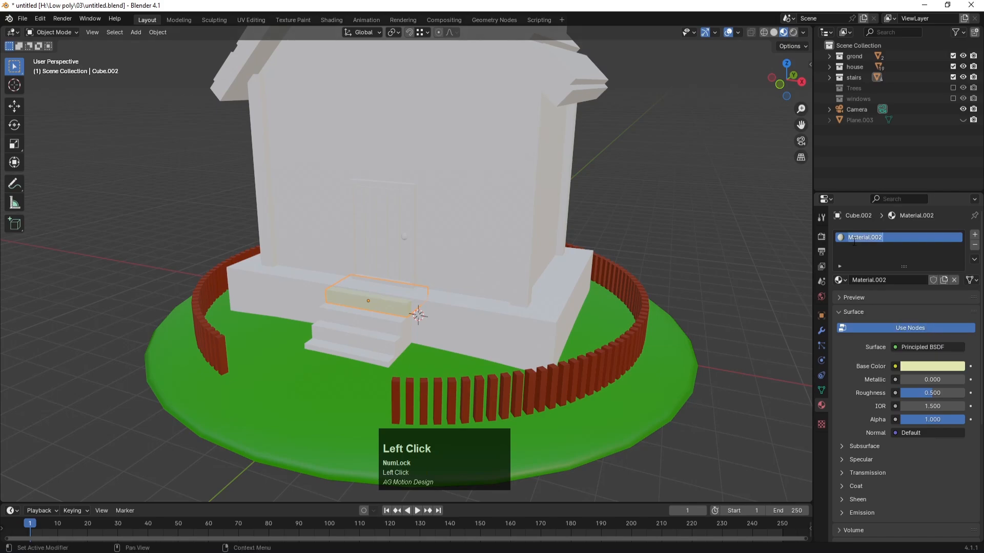
pyautogui.write('stairs')
pyautogui.press('Return')
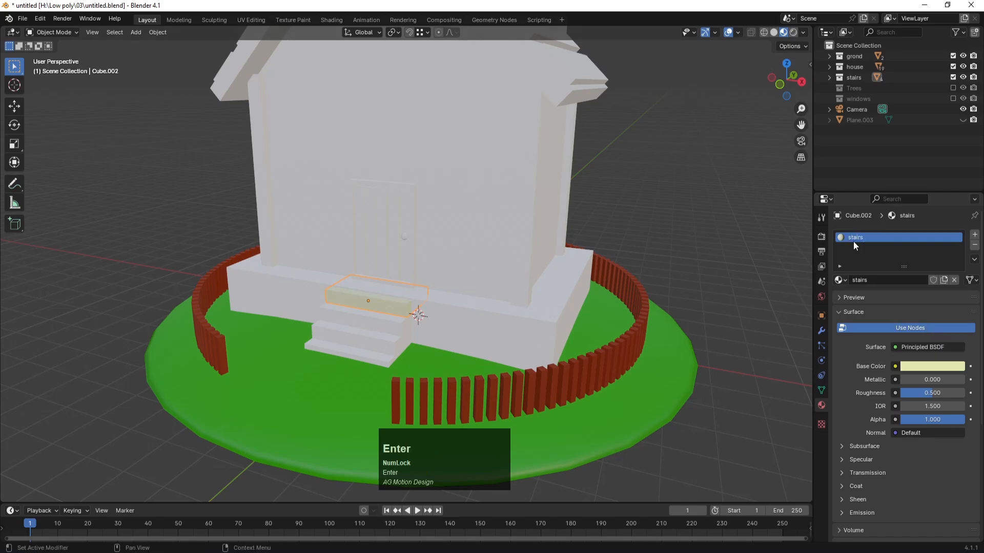
# Assign the stairs material to the three lower stair steps, one at a time.
pyautogui.click(395, 323)
pyautogui.click(839, 280)
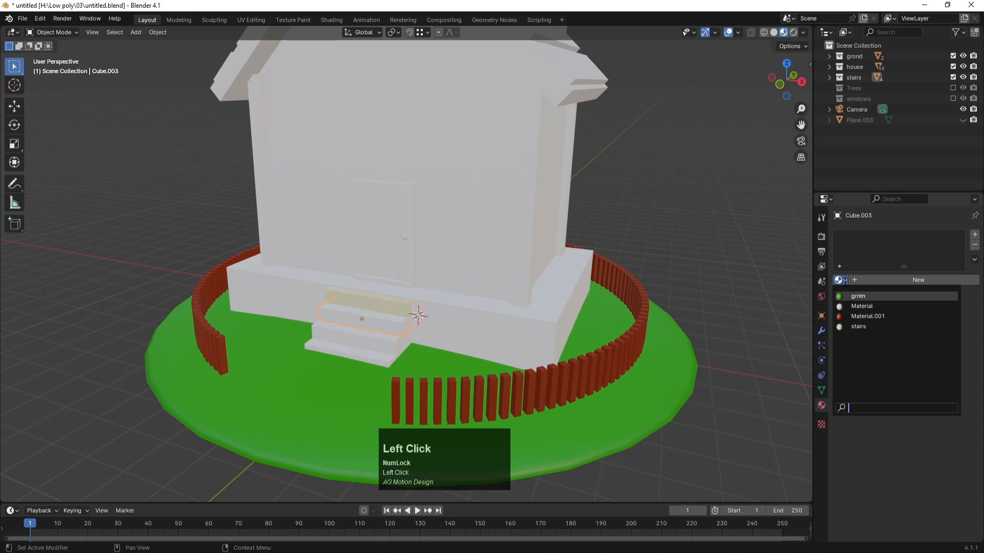
pyautogui.click(858, 326)
pyautogui.click(404, 341)
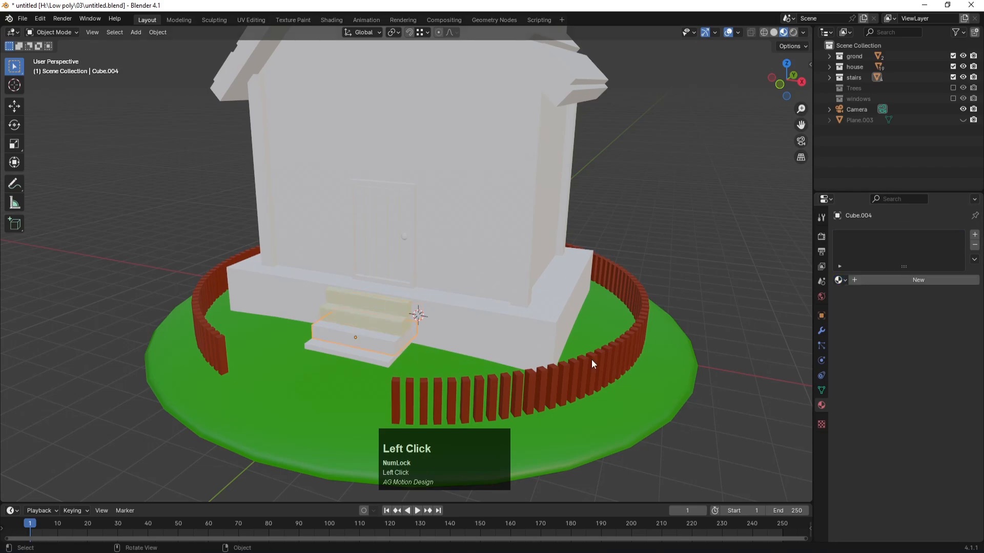
pyautogui.click(838, 280)
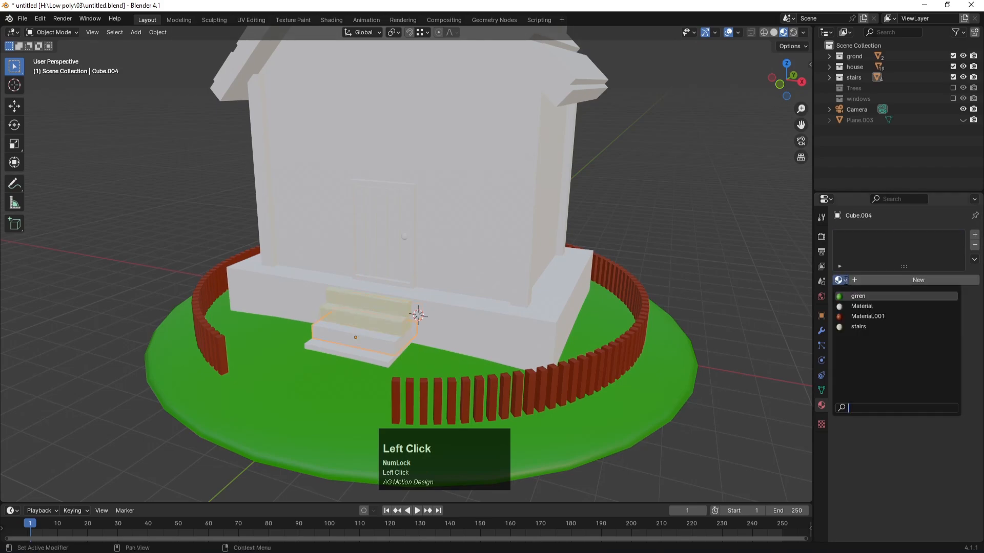
pyautogui.click(858, 326)
pyautogui.click(388, 360)
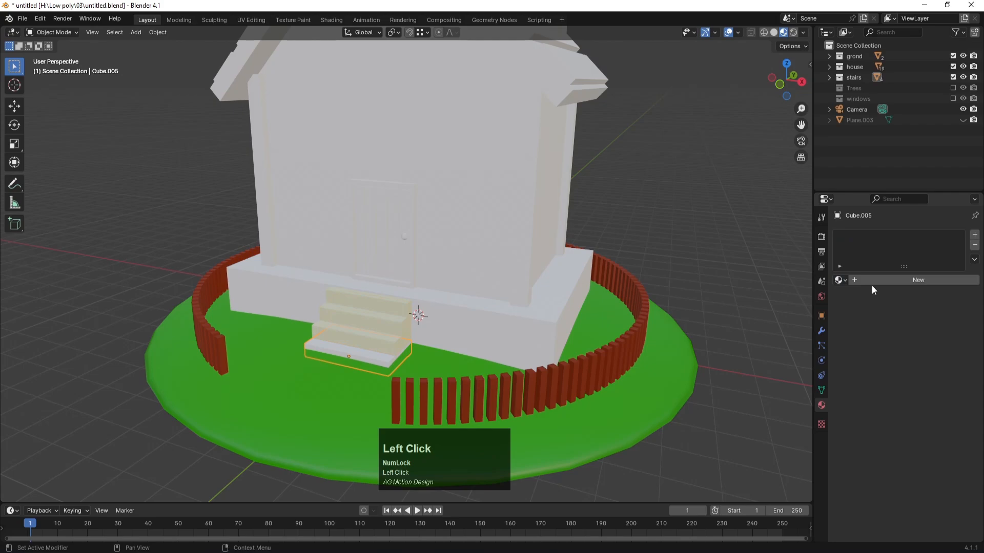
pyautogui.click(839, 280)
pyautogui.click(858, 326)
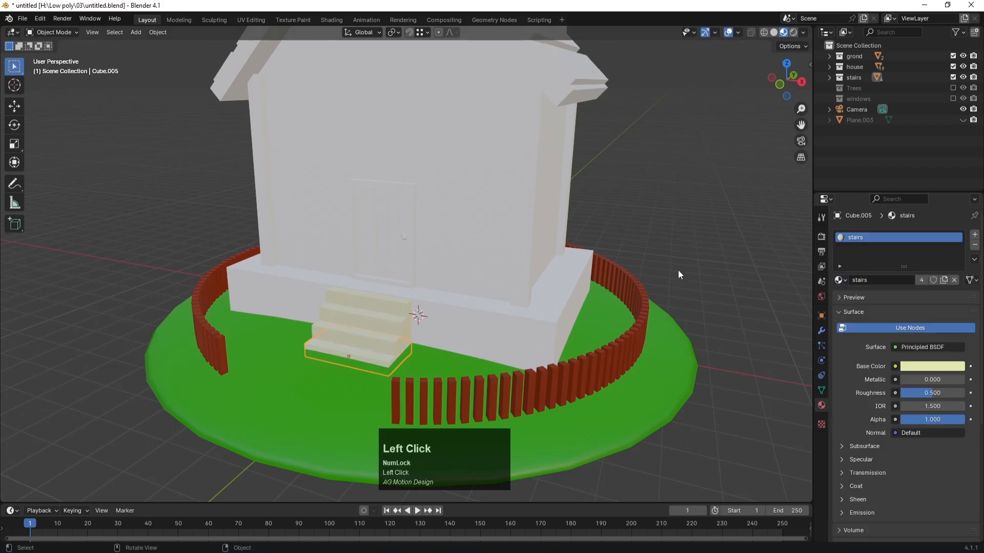
# Assign the stairs material to the rectangular foundation block under the house.
pyautogui.click(475, 347)
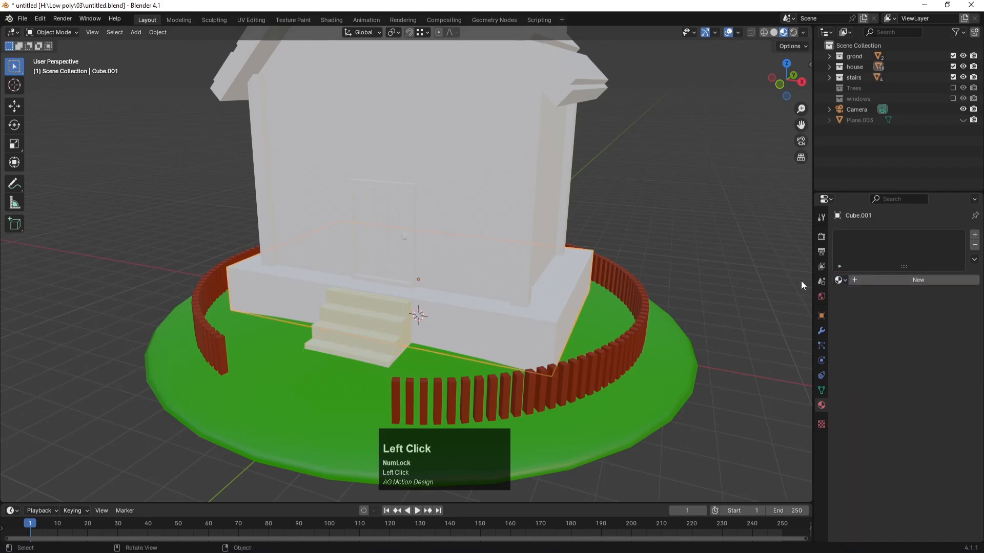
pyautogui.click(845, 279)
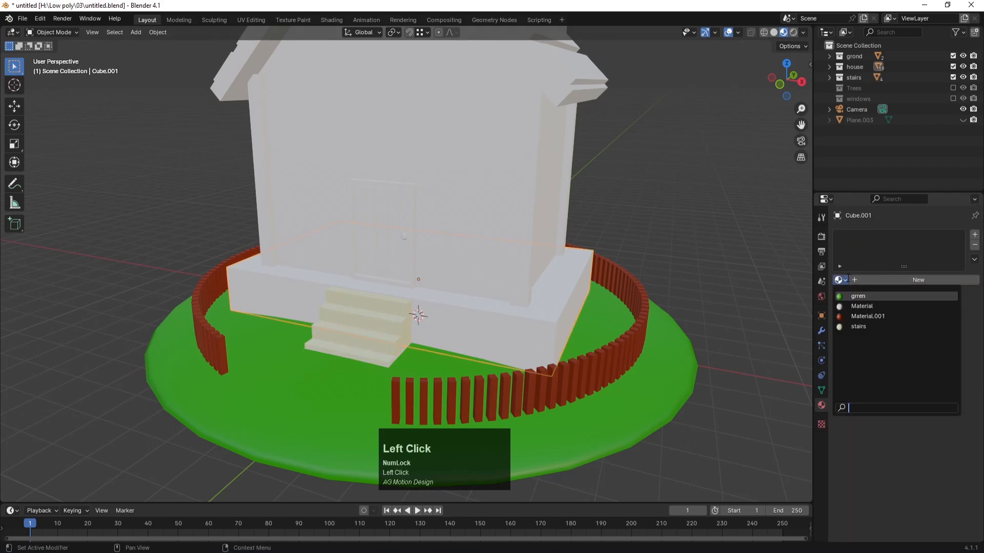
pyautogui.click(858, 328)
# Add a new material to the main house walls and name it hose.
pyautogui.scroll(-4, 458, 183)
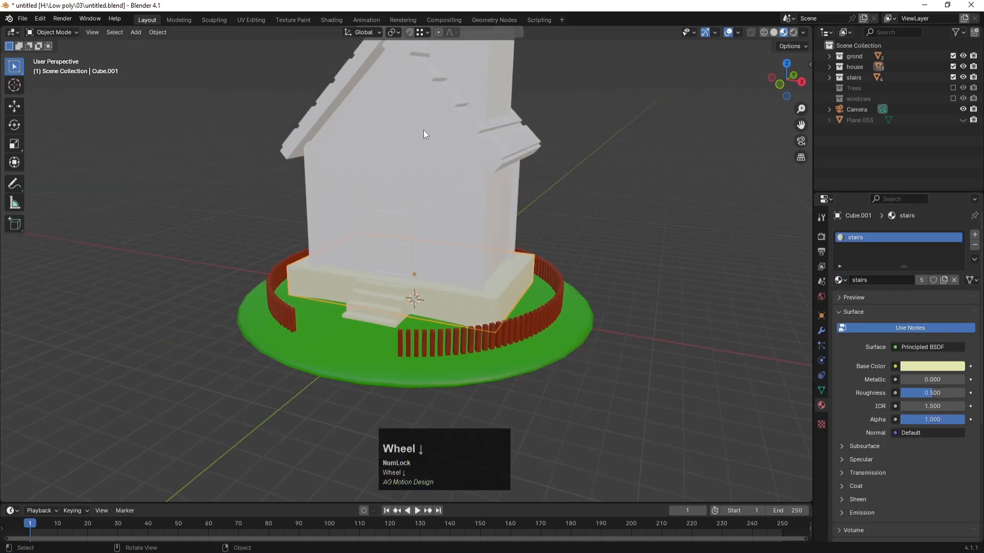
pyautogui.click(424, 135)
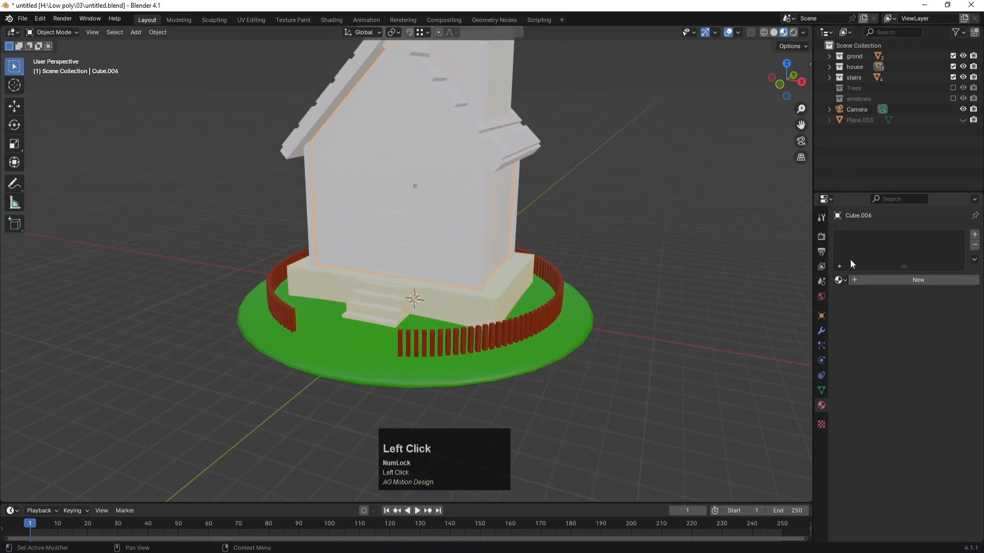
pyautogui.click(874, 280)
pyautogui.doubleClick(854, 237)
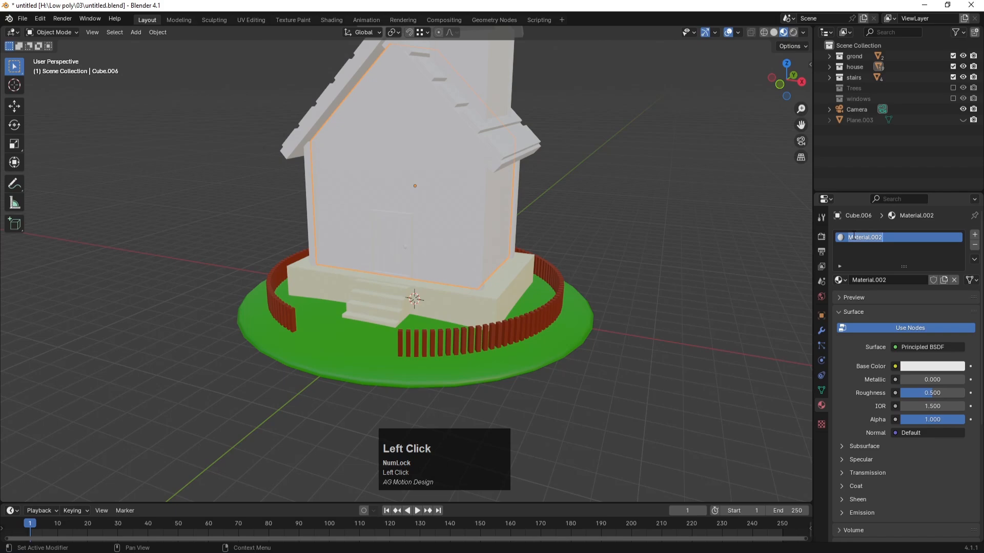
pyautogui.write('hose')
pyautogui.press('Return')
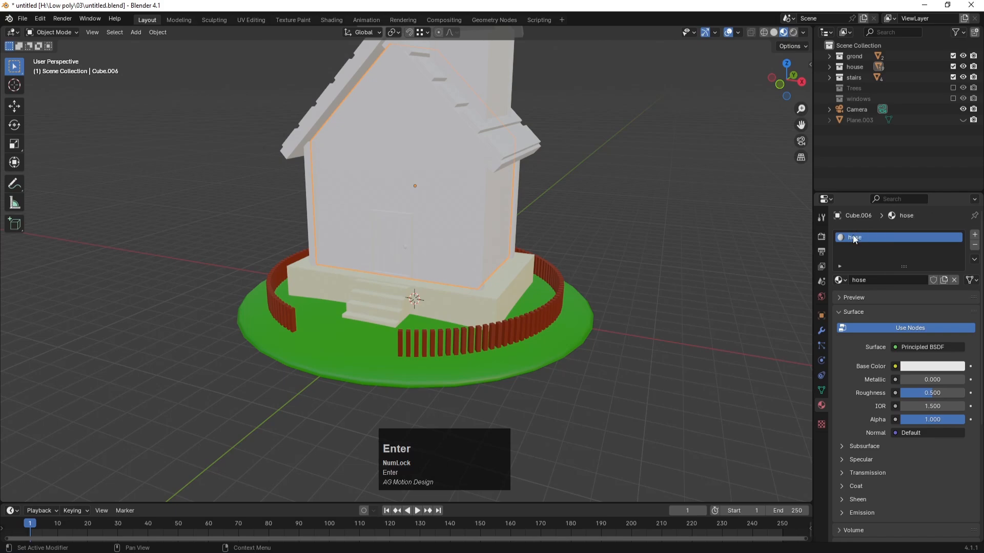
# Set the hose material's base color to a warm pale yellow.
pyautogui.click(932, 367)
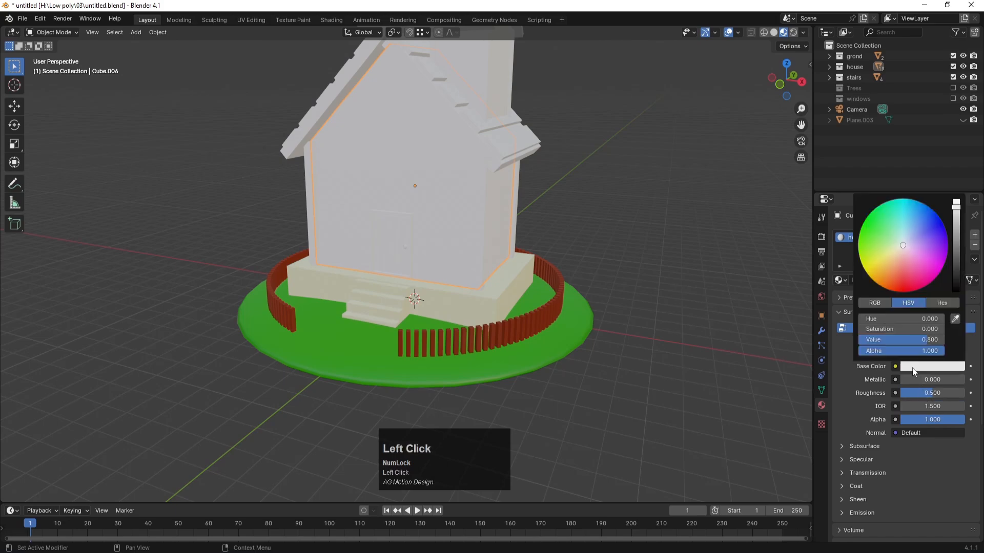
pyautogui.click(893, 256)
pyautogui.moveTo(894, 256); pyautogui.dragTo(891, 261)
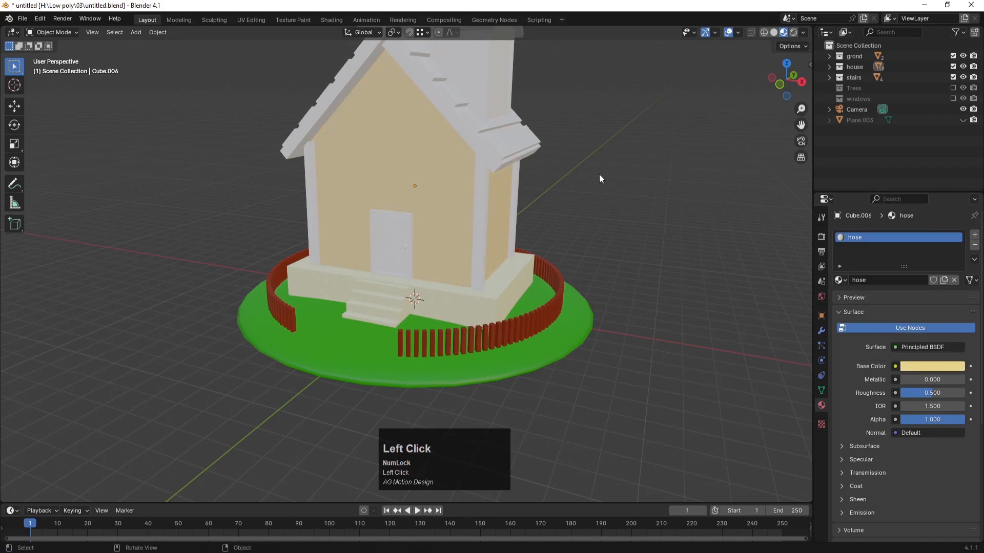
# Add a new material to the house's front corner post on the dormer side.
pyautogui.click(482, 183)
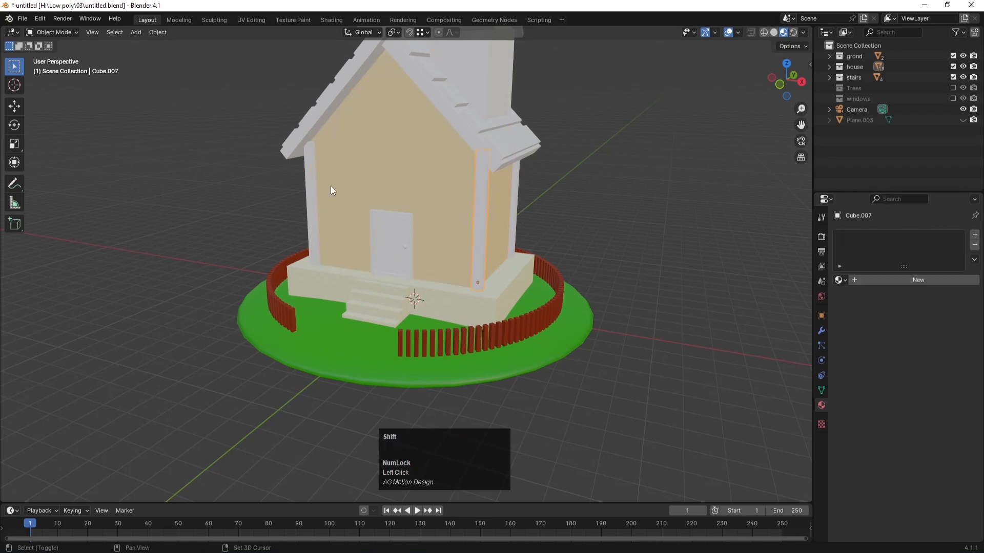
pyautogui.keyDown('shift'); pyautogui.click(312, 166); pyautogui.keyUp('shift')
pyautogui.moveTo(579, 195); pyautogui.dragTo(605, 169, button='middle')
pyautogui.click(605, 168)
pyautogui.click(490, 177)
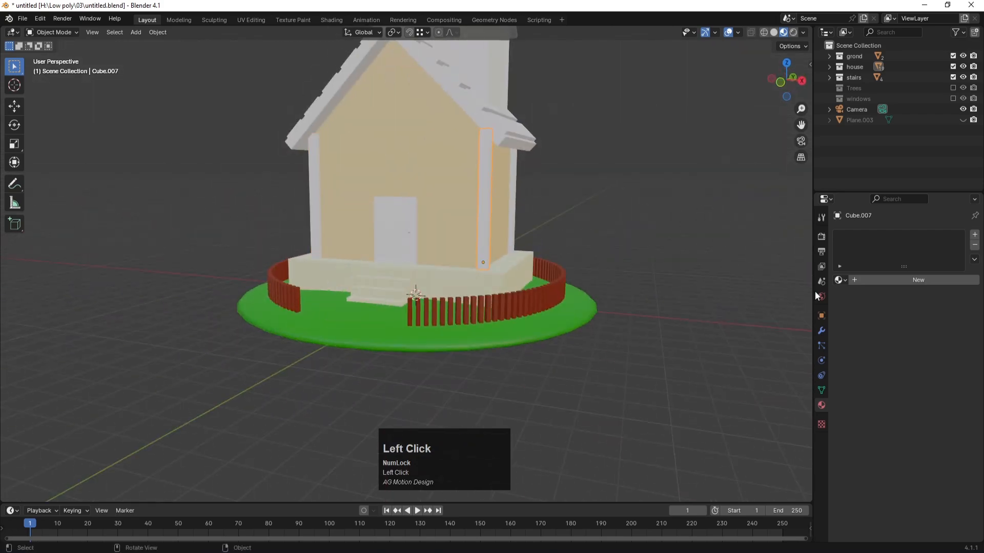
pyautogui.click(906, 280)
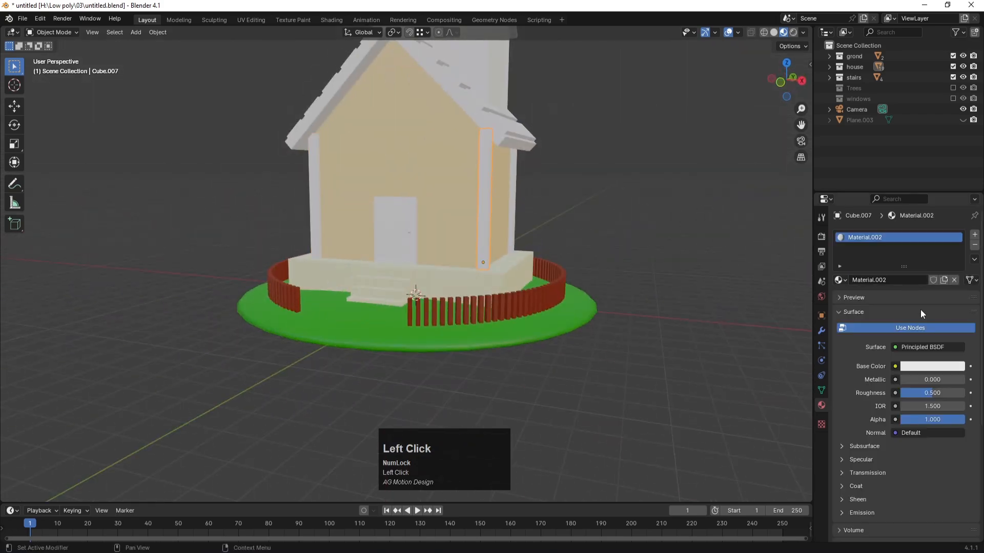
# Set the front corner post material's base color to a muted orange-brown.
pyautogui.click(926, 366)
pyautogui.click(893, 276)
pyautogui.moveTo(892, 277); pyautogui.dragTo(893, 281)
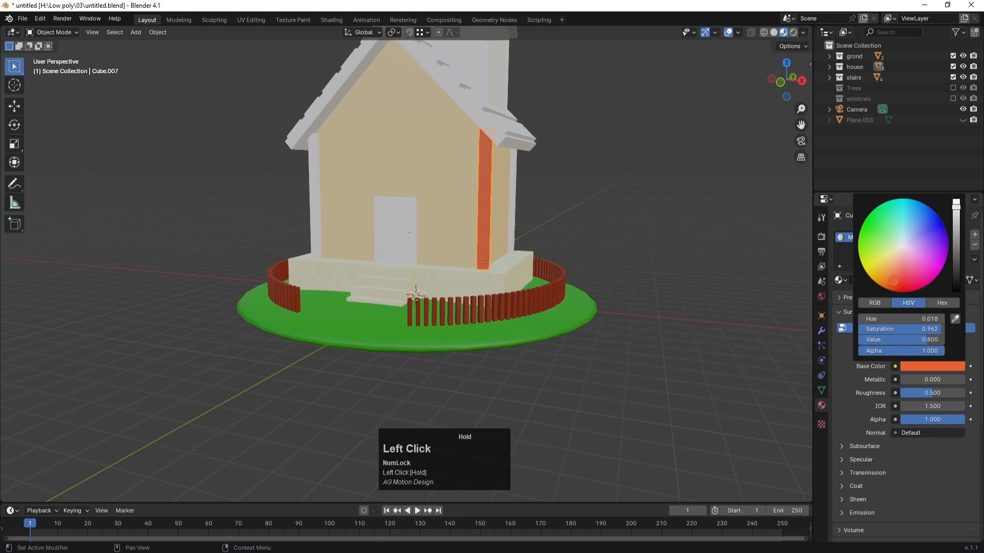
pyautogui.moveTo(960, 225); pyautogui.dragTo(960, 231)
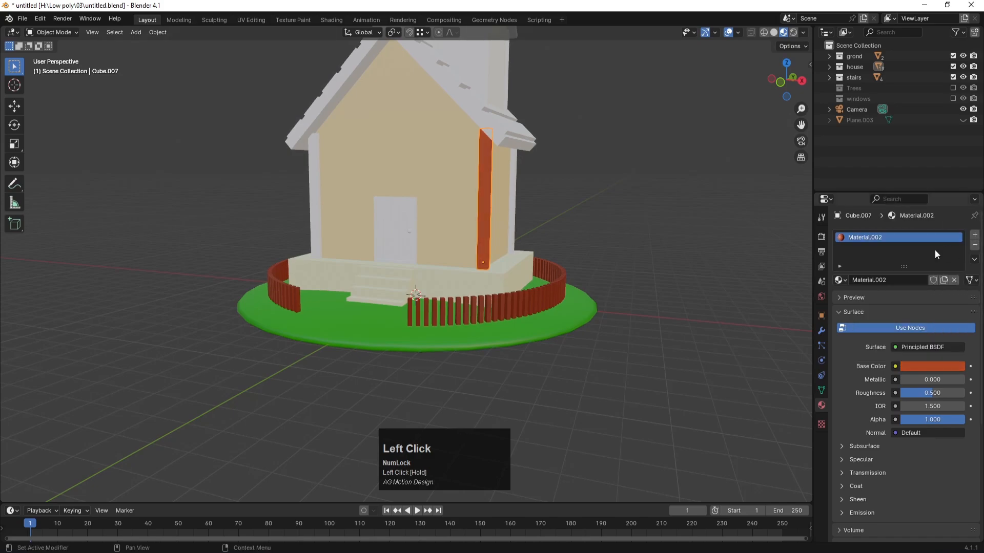
pyautogui.click(920, 366)
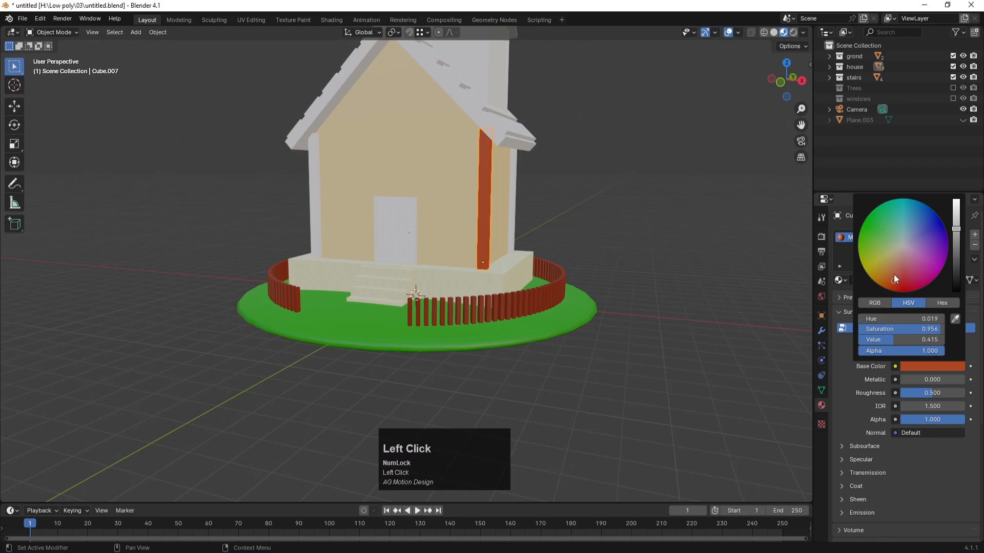
pyautogui.moveTo(895, 279); pyautogui.dragTo(892, 268)
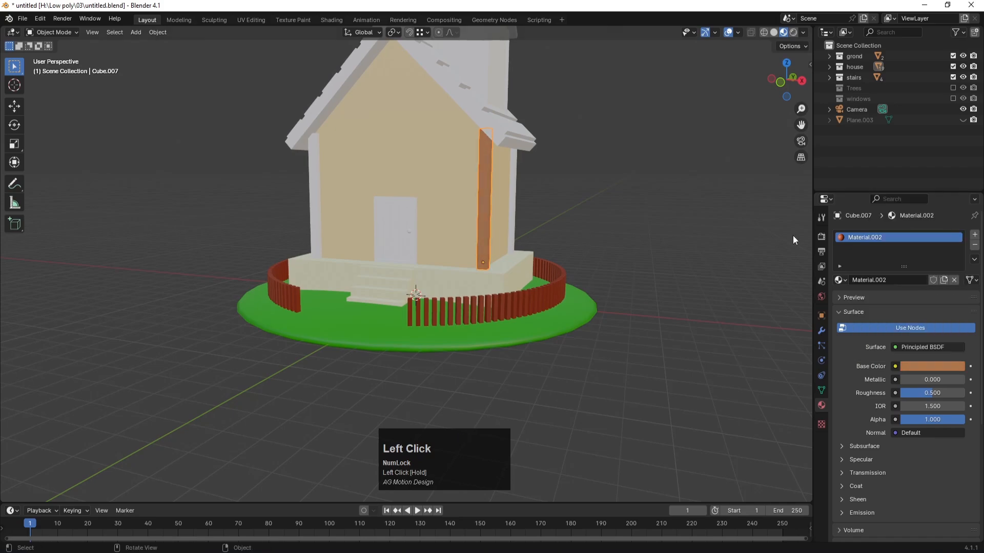
# Rename the corner post's orange-brown material to extra.
pyautogui.click(861, 242)
pyautogui.write('extra')
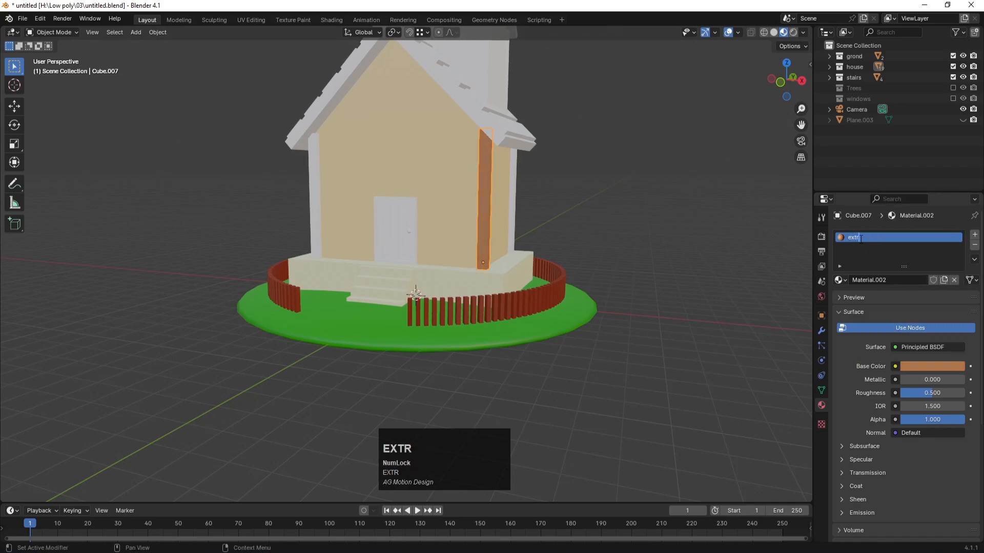
pyautogui.press('Return')
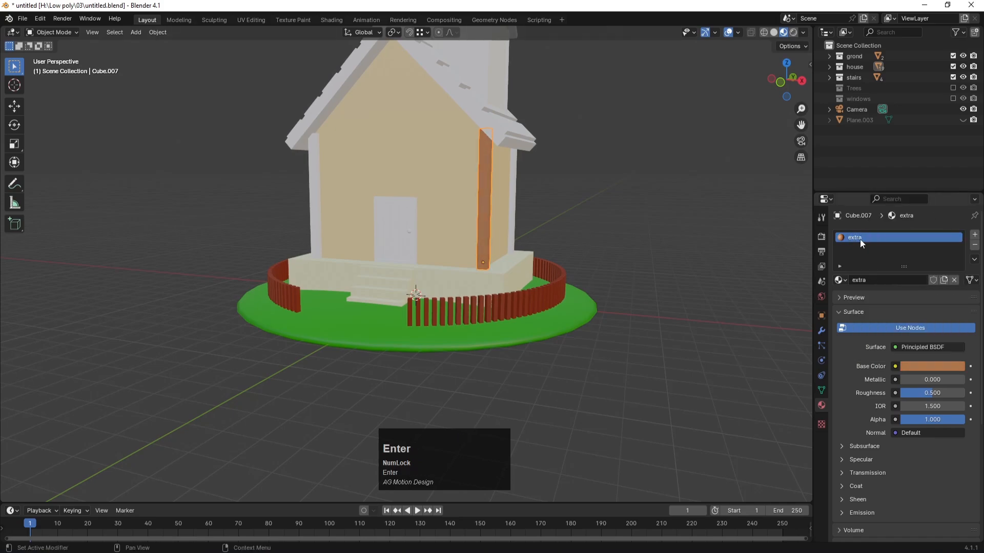
# Assign the extra material to the other three corner posts of the main house, one at a time.
pyautogui.click(317, 180)
pyautogui.click(840, 280)
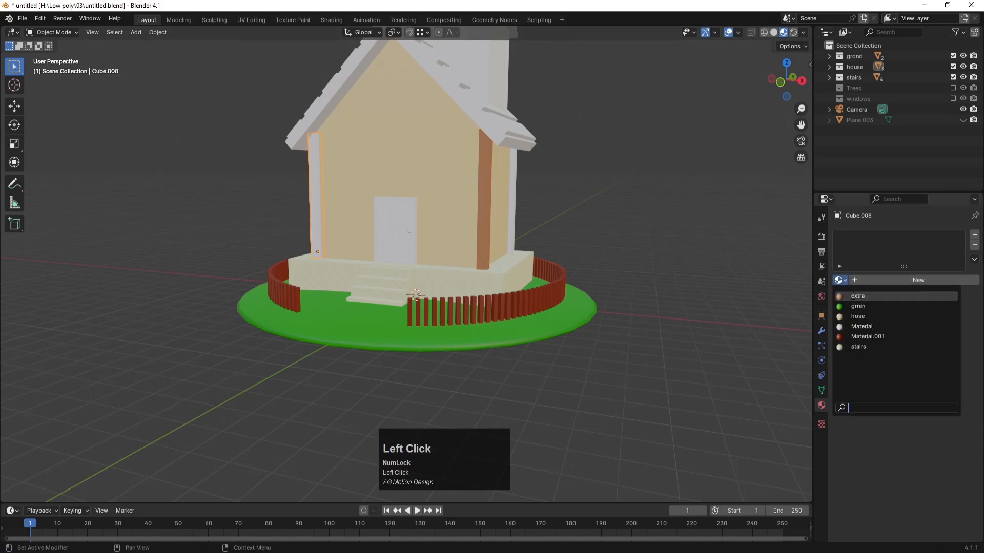
pyautogui.click(853, 296)
pyautogui.moveTo(760, 295); pyautogui.dragTo(370, 282, button='middle')
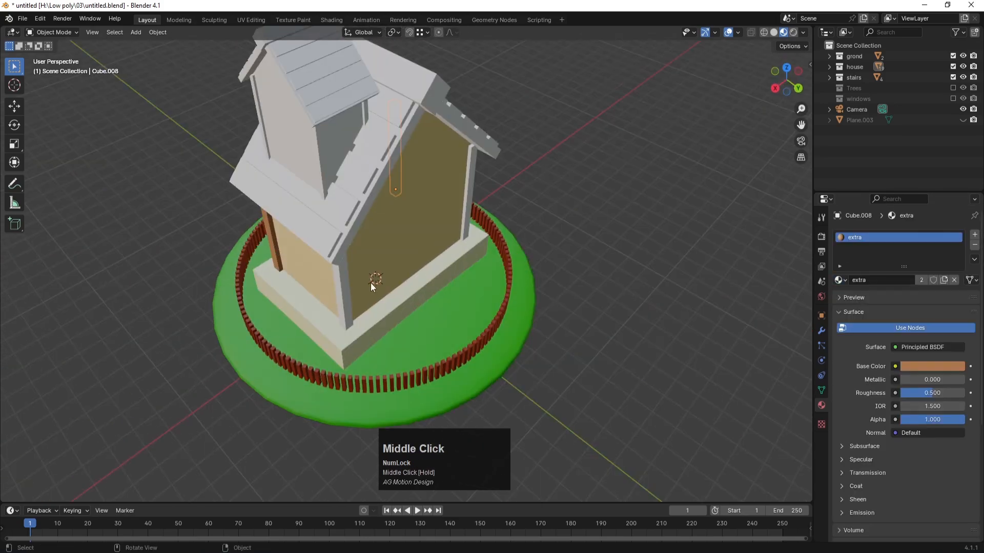
pyautogui.click(338, 285)
pyautogui.click(845, 280)
pyautogui.click(853, 296)
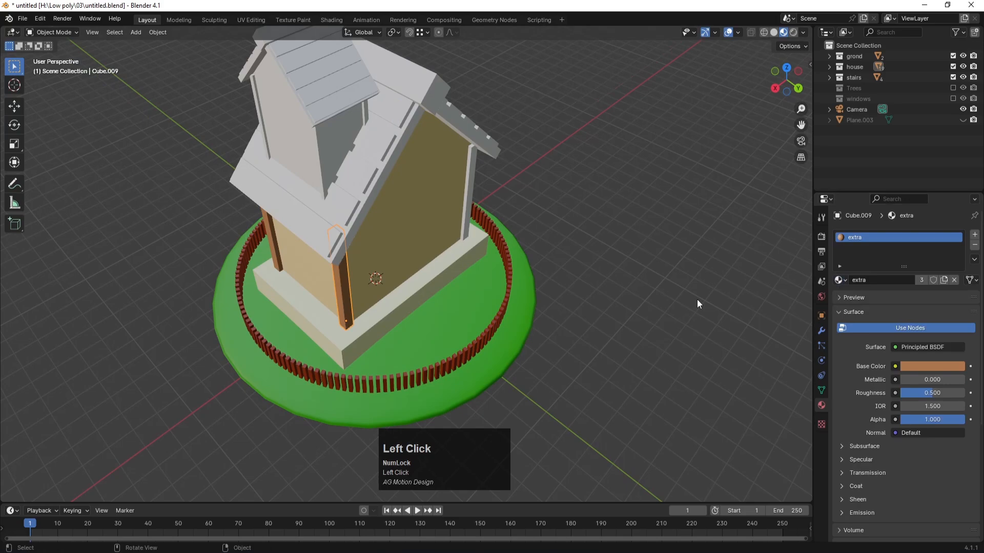
pyautogui.click(470, 220)
pyautogui.click(847, 280)
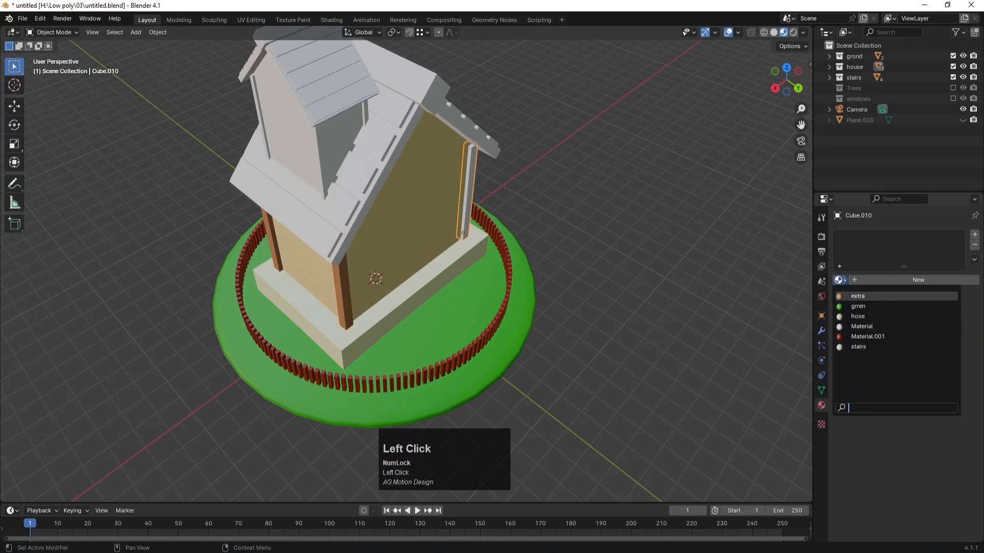
pyautogui.click(853, 296)
# Assign the hose material to the walls of the dormer above the side roof.
pyautogui.moveTo(458, 244); pyautogui.dragTo(588, 225, button='middle')
pyautogui.moveTo(506, 157); pyautogui.dragTo(460, 174, button='middle')
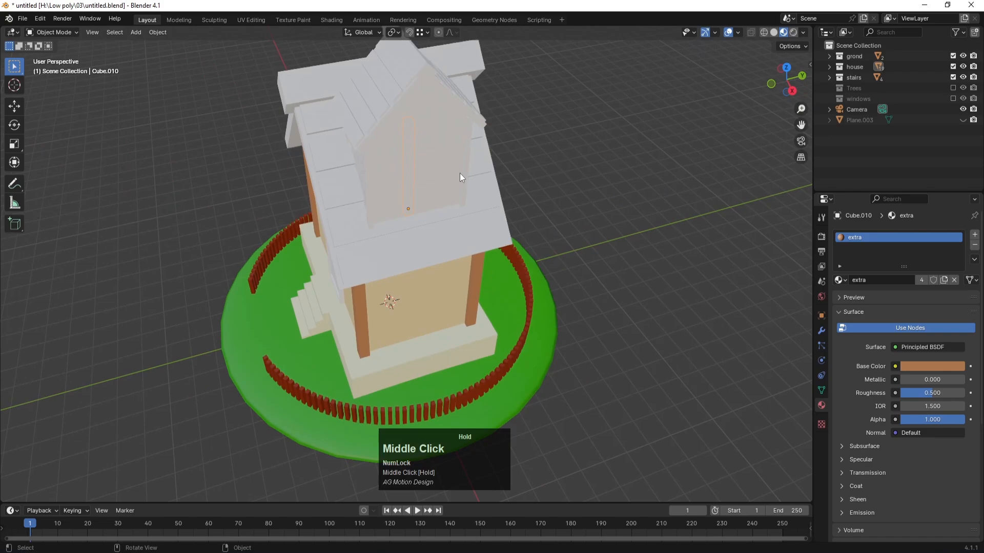
pyautogui.click(445, 163)
pyautogui.click(839, 279)
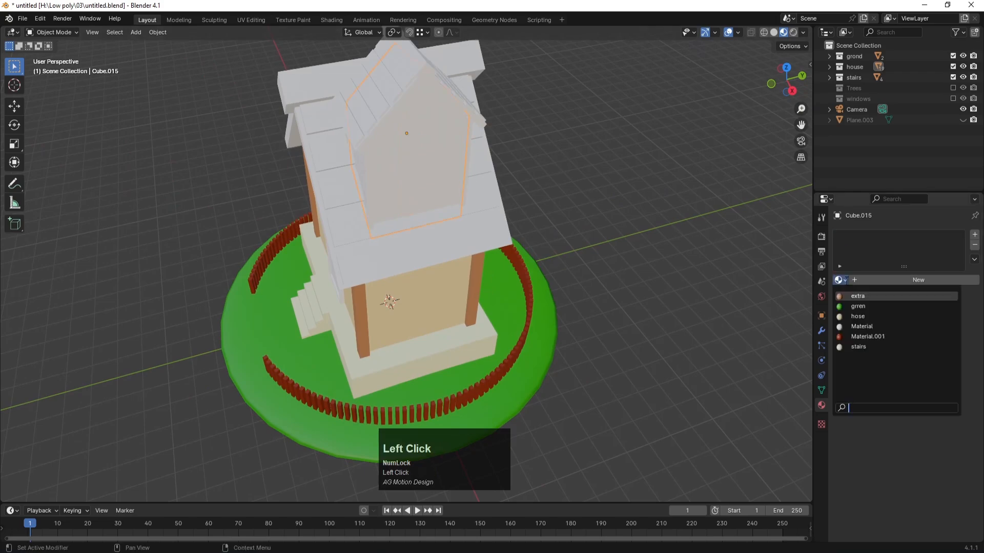
pyautogui.click(858, 316)
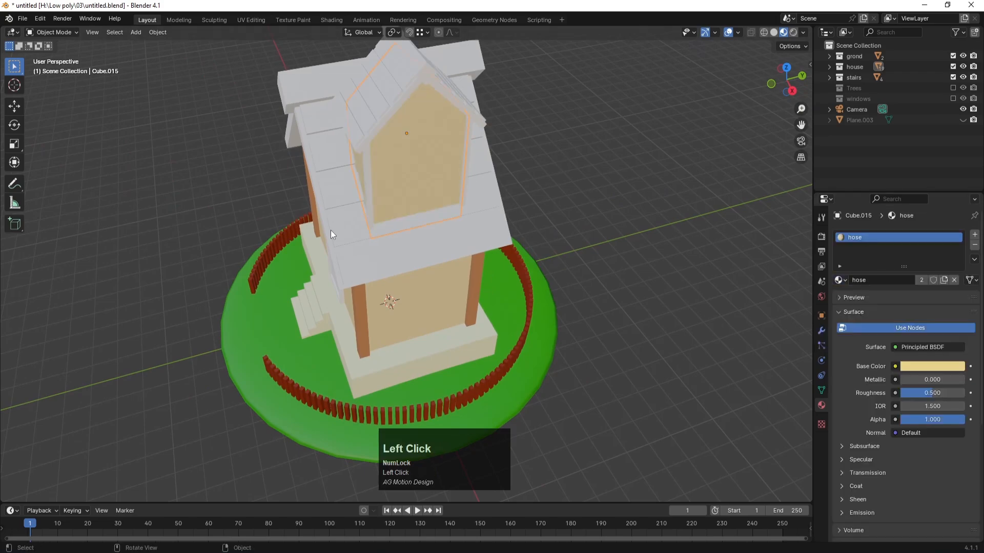
# Assign the extra material to the two outer corner posts on the dormer's gable face.
pyautogui.click(370, 155)
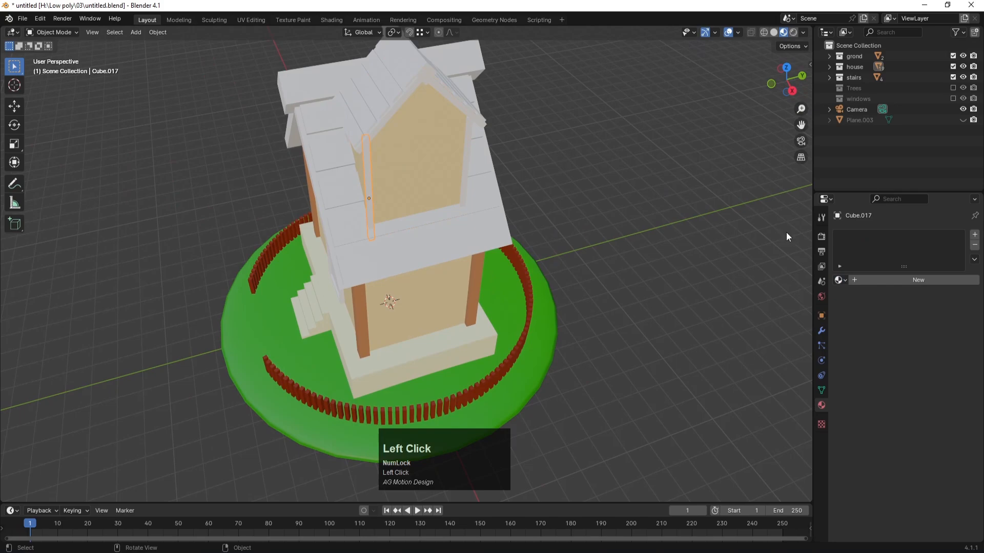
pyautogui.click(839, 280)
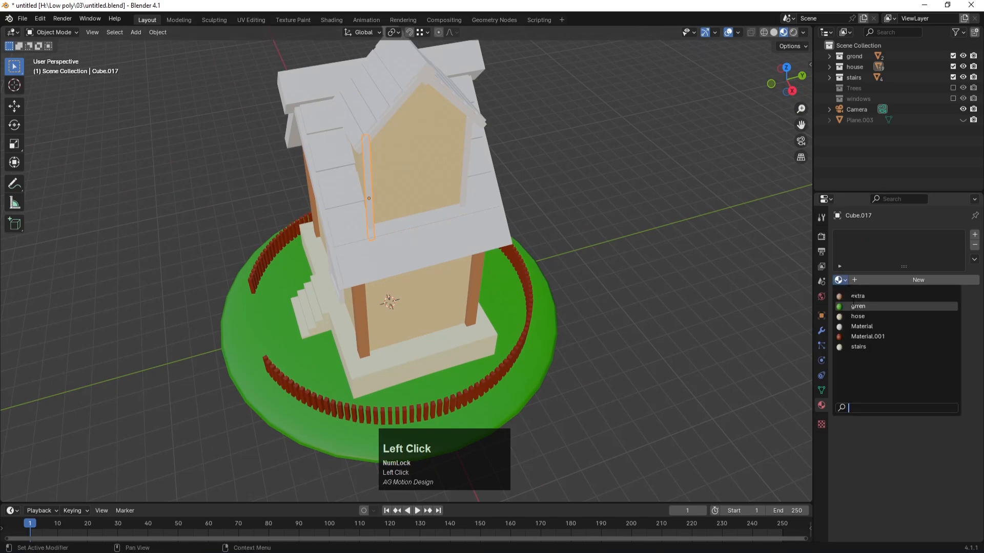
pyautogui.click(853, 306)
pyautogui.click(471, 147)
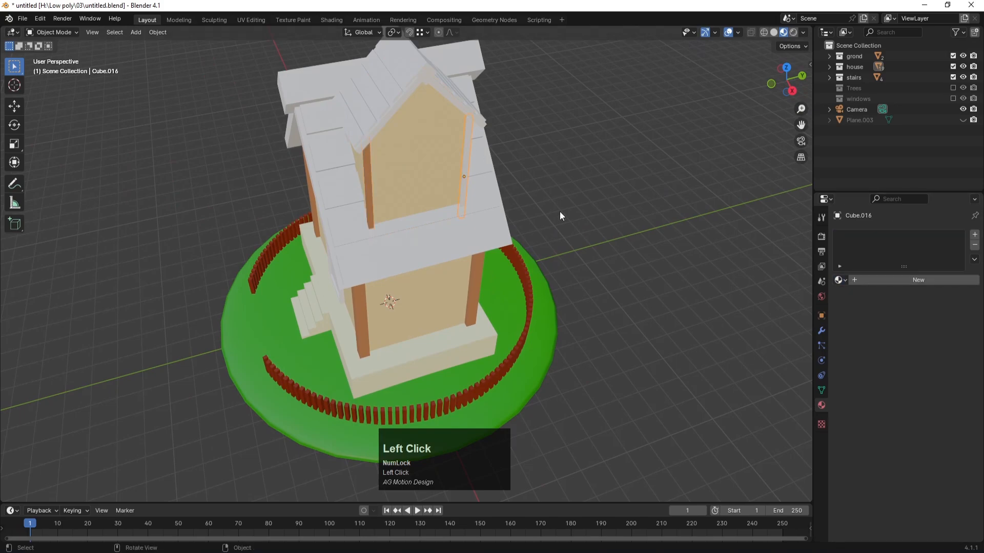
pyautogui.click(839, 280)
pyautogui.click(852, 297)
# Assign the extra material to the dormer's two inner corner posts, one on each side.
pyautogui.moveTo(527, 180); pyautogui.dragTo(356, 108, button='middle')
pyautogui.click(356, 96)
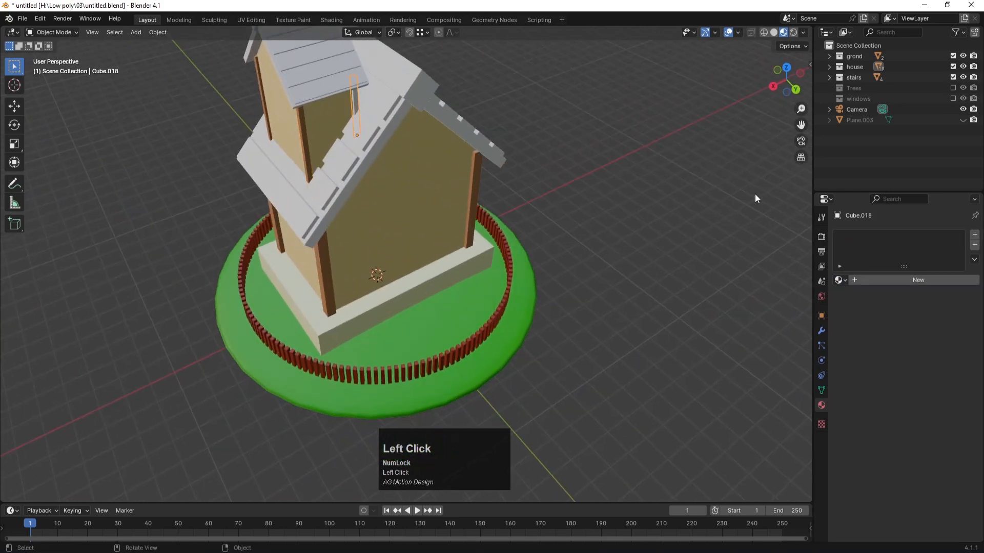
pyautogui.click(839, 279)
pyautogui.click(852, 296)
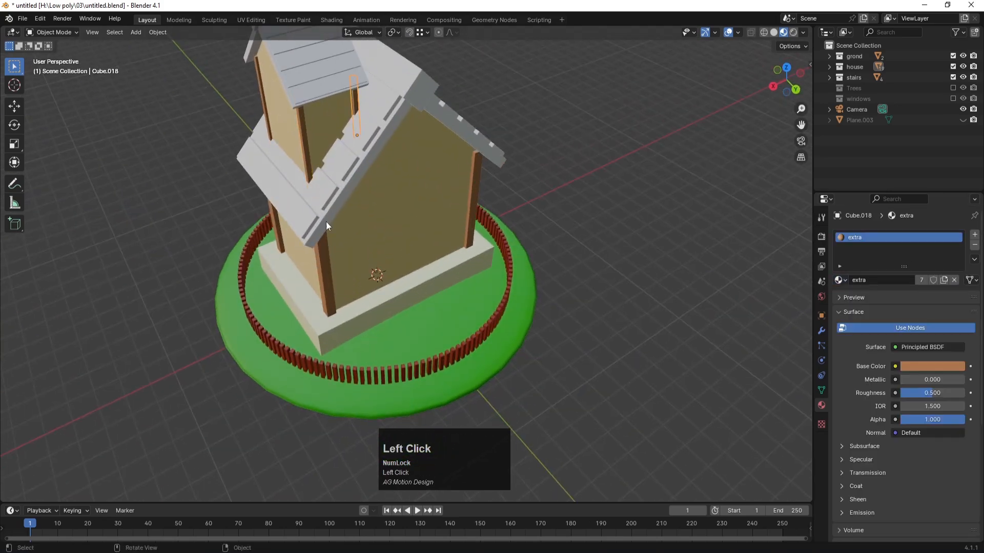
pyautogui.moveTo(325, 222); pyautogui.dragTo(462, 154, button='middle')
pyautogui.click(440, 87)
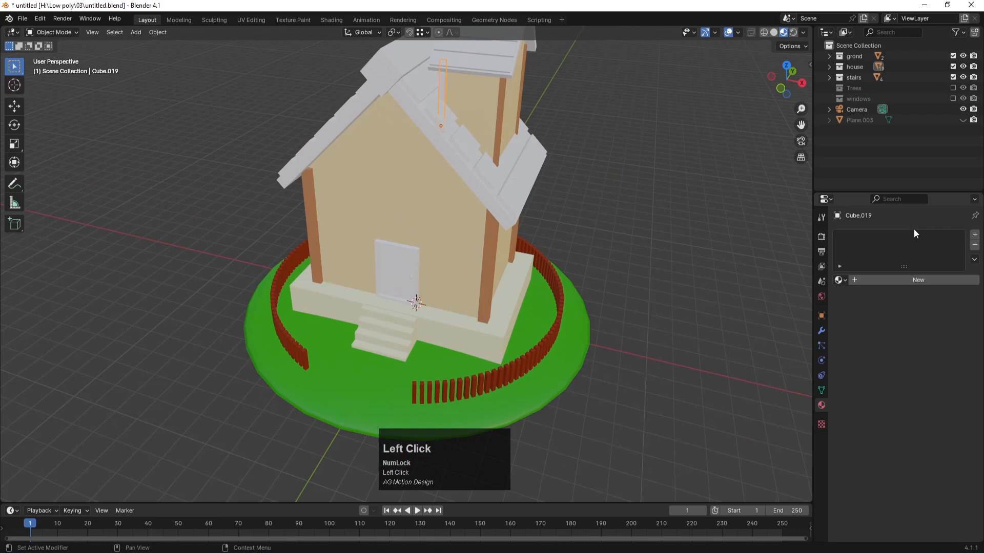
pyautogui.click(839, 279)
pyautogui.click(852, 296)
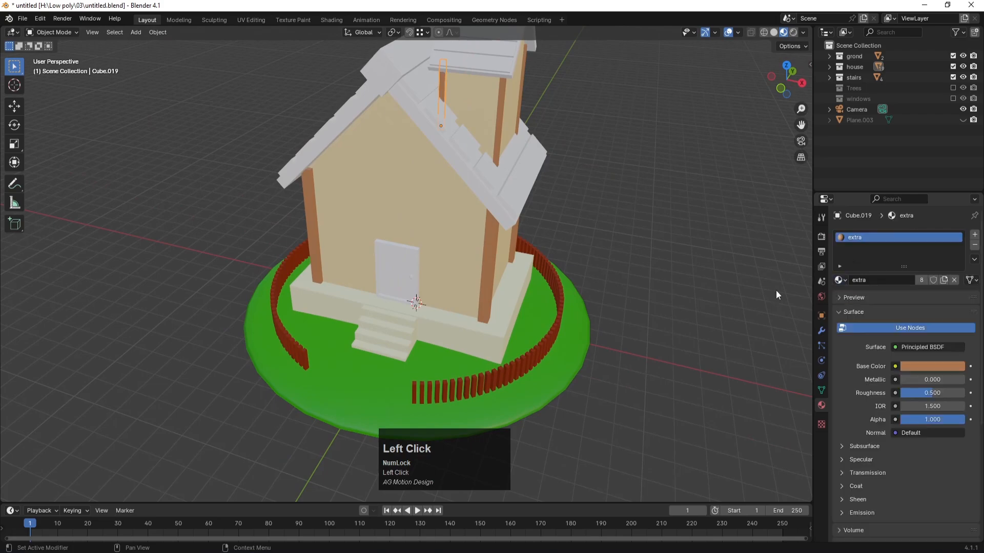
# Assign the red Material.001 to both slopes of the main roof.
pyautogui.moveTo(622, 133); pyautogui.dragTo(625, 263, button='middle')
pyautogui.click(512, 290)
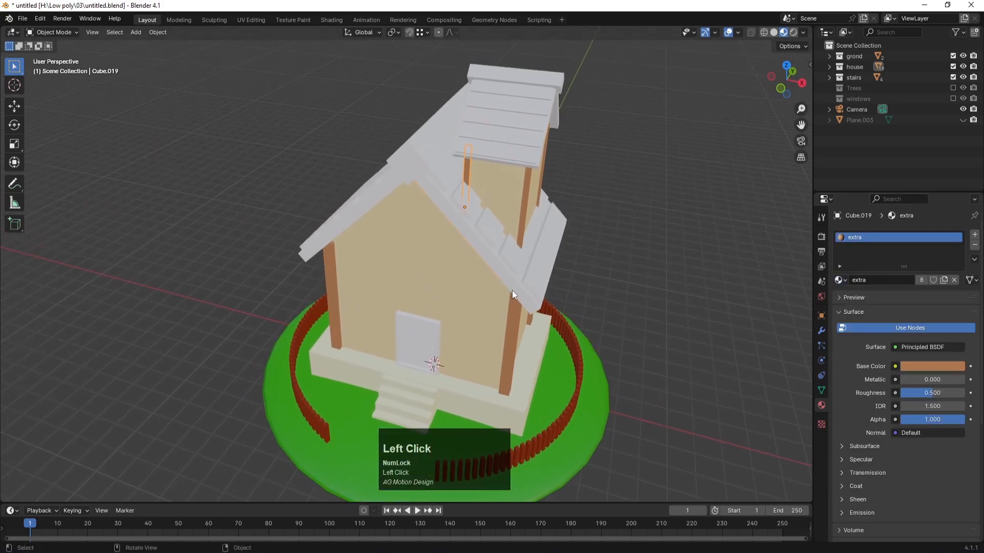
pyautogui.click(839, 280)
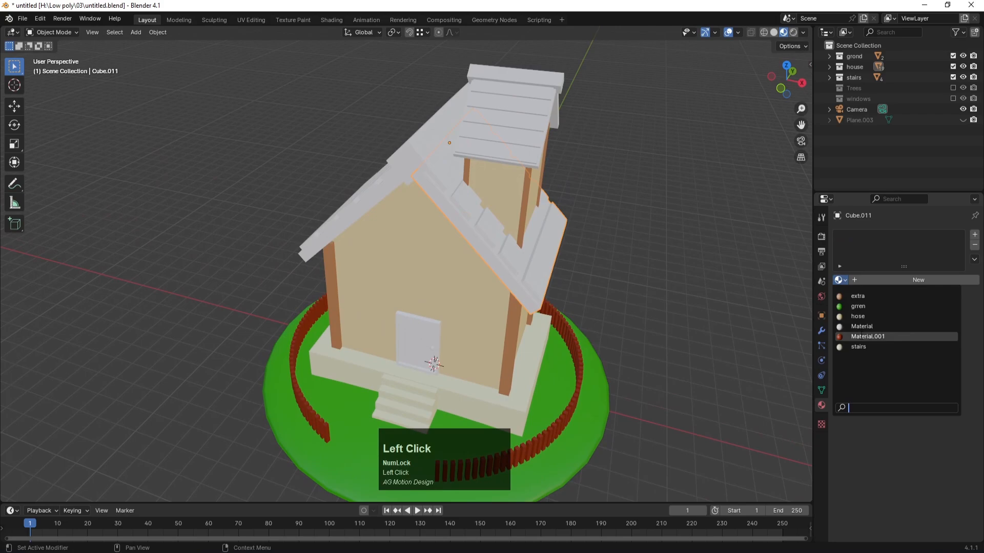
pyautogui.click(862, 336)
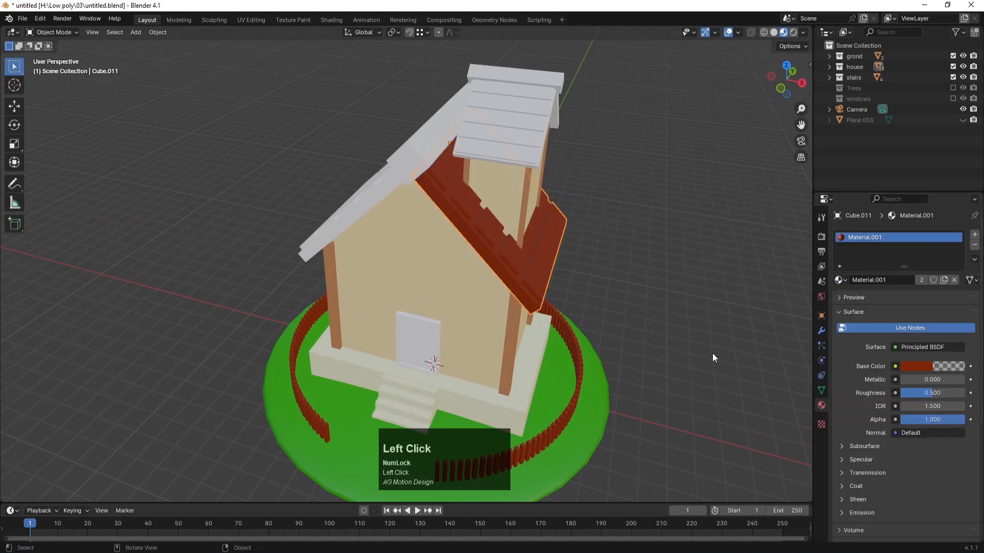
pyautogui.click(395, 203)
pyautogui.click(840, 280)
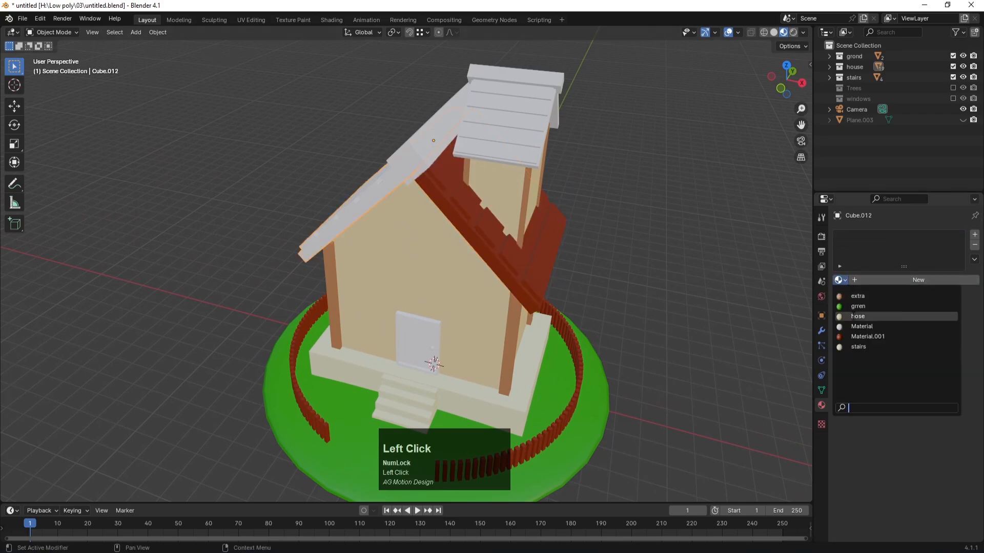
pyautogui.click(863, 337)
# Assign the red Material.001 to both slopes of the dormer roof.
pyautogui.click(537, 142)
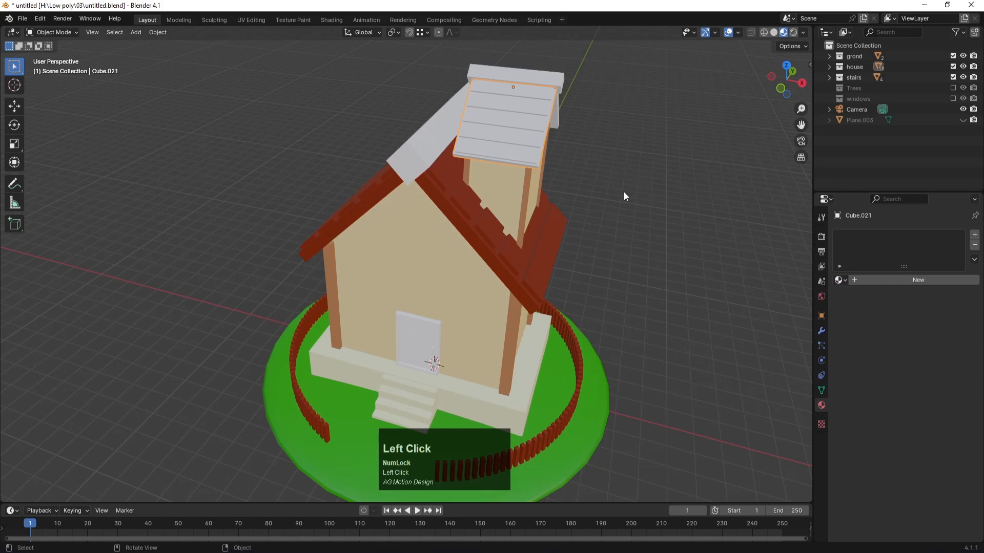
pyautogui.click(840, 281)
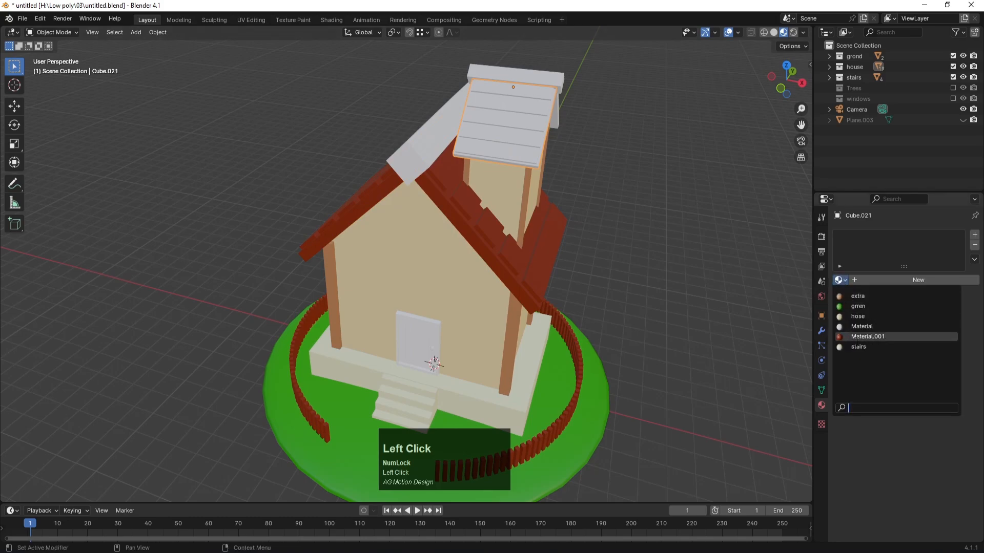
pyautogui.click(858, 338)
pyautogui.moveTo(647, 153); pyautogui.dragTo(376, 162, button='middle')
pyautogui.click(376, 162)
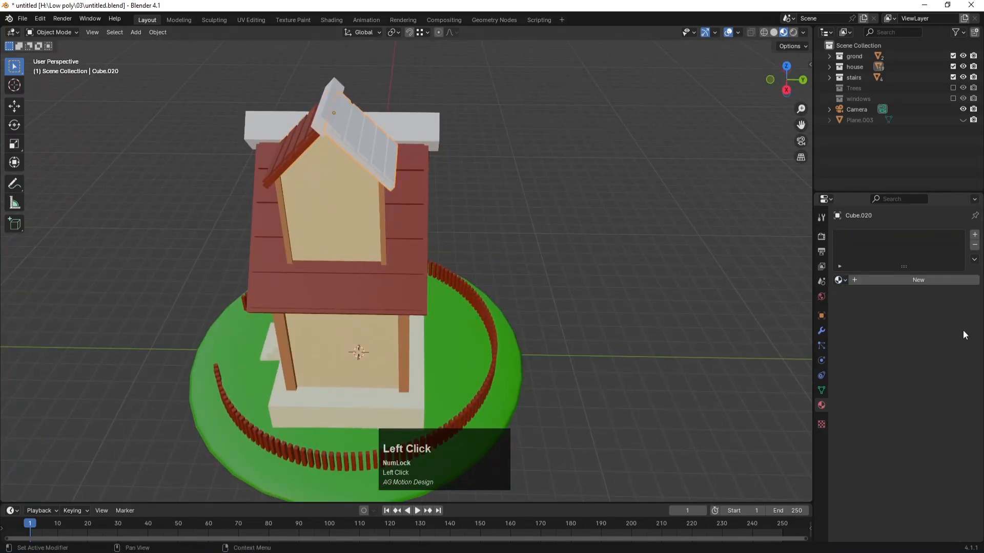
pyautogui.click(840, 280)
pyautogui.click(858, 337)
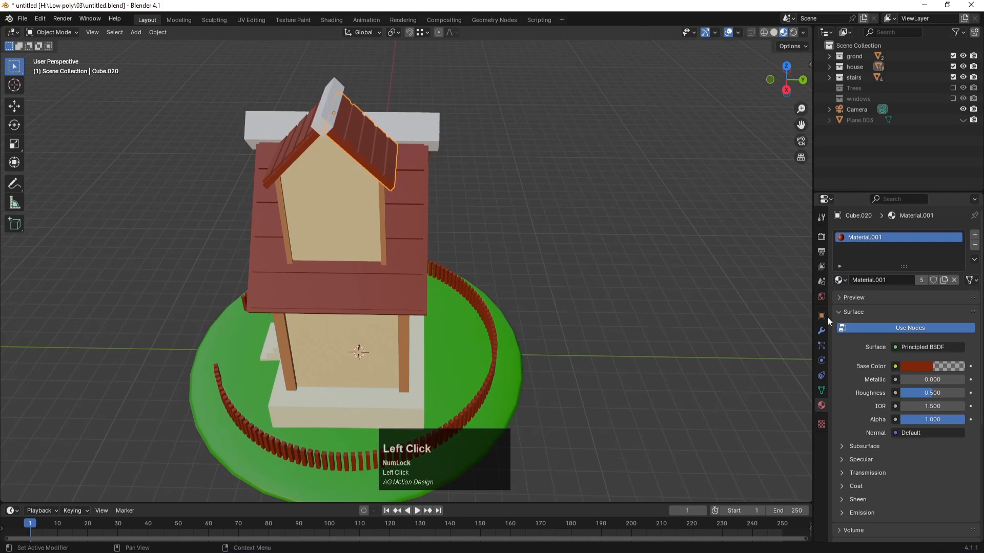
# Assign the red Material.001 to the ridge caps of the main roof and the dormer roof.
pyautogui.moveTo(510, 181); pyautogui.dragTo(623, 177, button='middle')
pyautogui.click(463, 156)
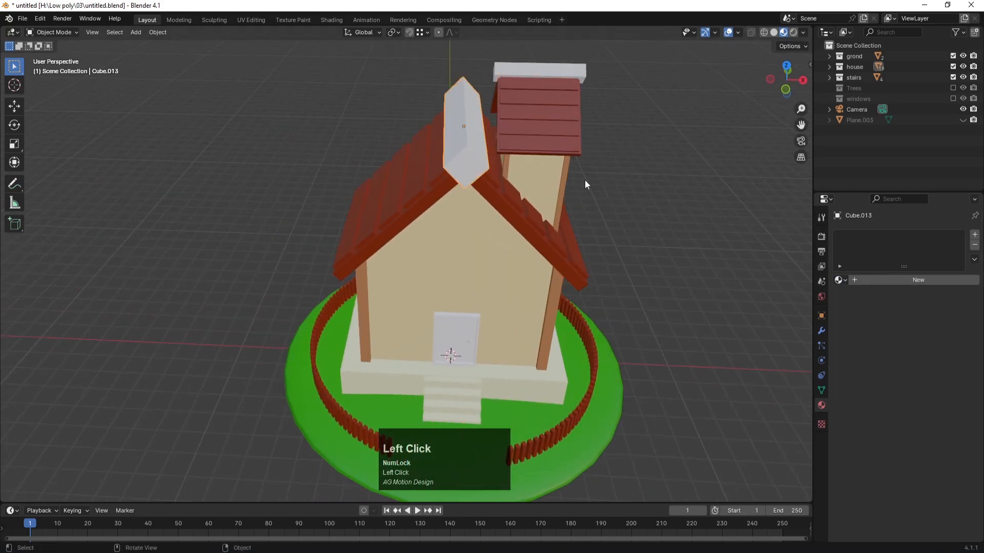
pyautogui.click(841, 281)
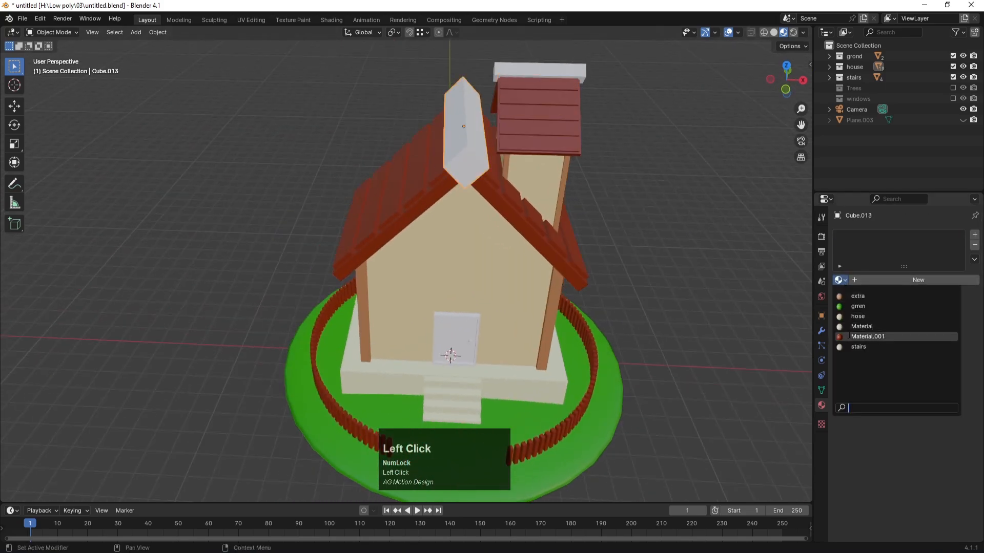
pyautogui.click(858, 337)
pyautogui.click(539, 74)
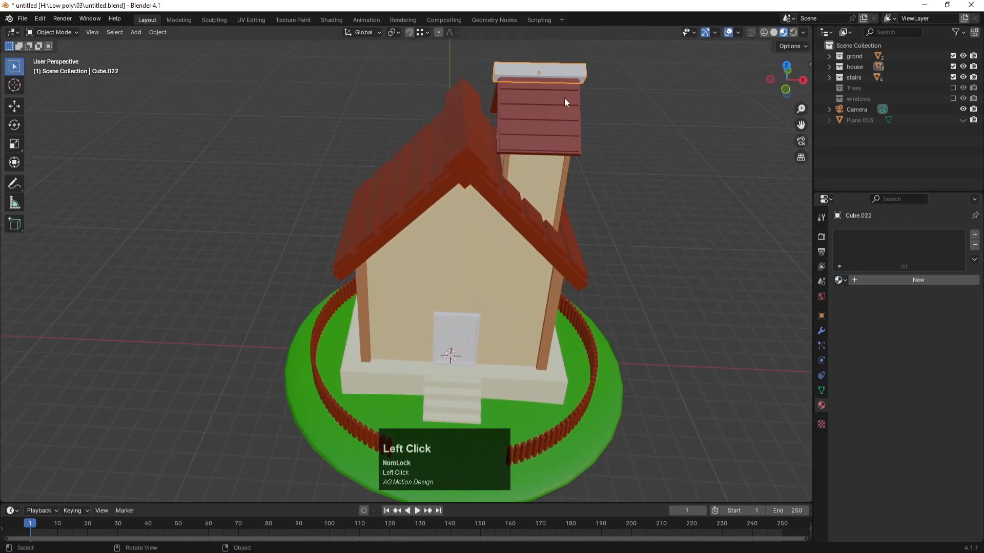
pyautogui.click(840, 280)
pyautogui.click(854, 337)
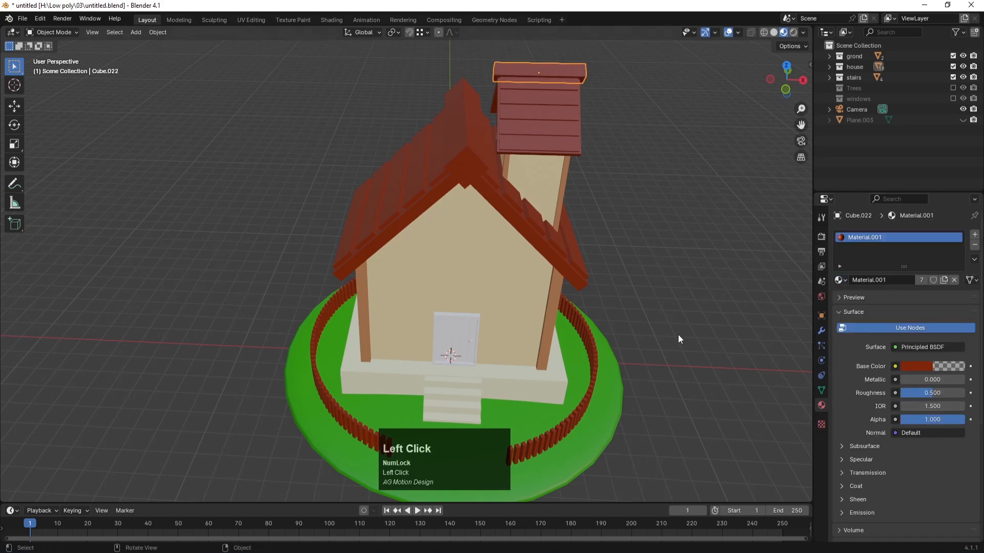
# Assign the red Material.001 to the front door and deselect it.
pyautogui.moveTo(677, 339); pyautogui.dragTo(634, 210, button='middle')
pyautogui.click(444, 272)
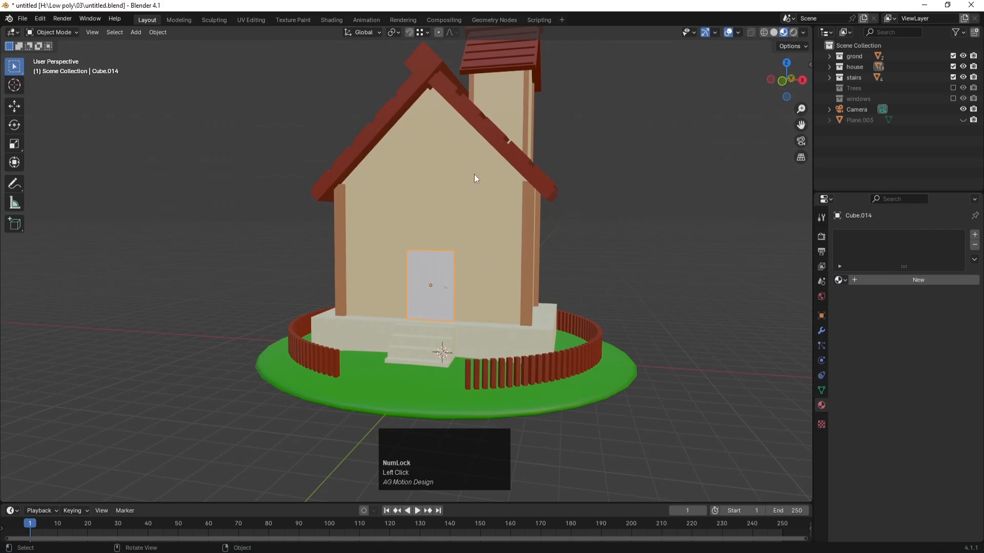
pyautogui.click(830, 67)
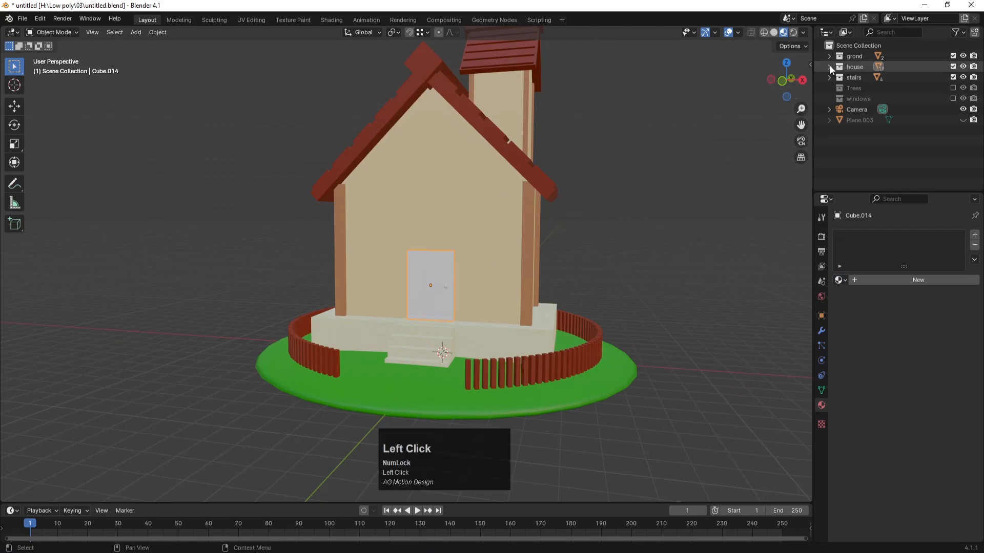
pyautogui.click(841, 280)
pyautogui.click(853, 327)
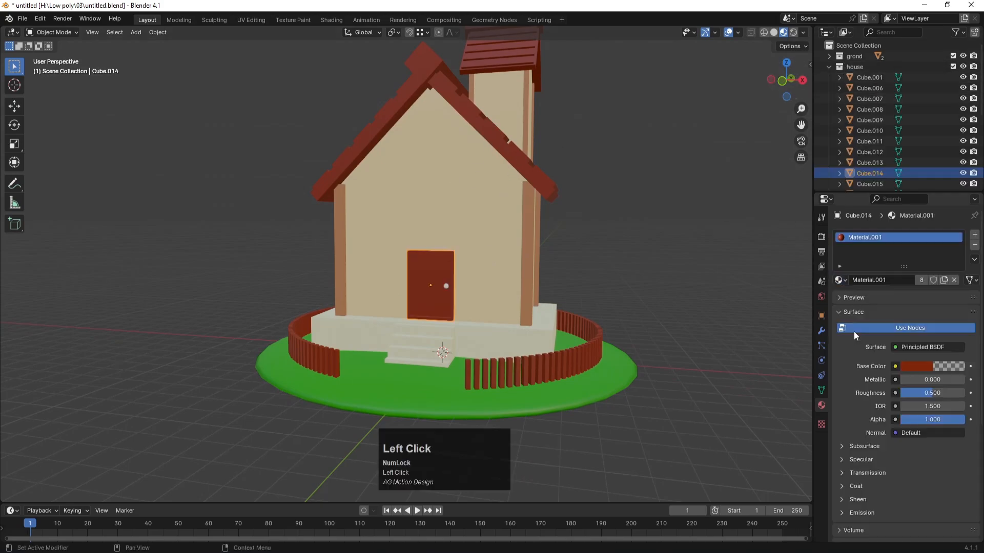
pyautogui.click(681, 233)
# Give the door knob a new material with a yellow base color of hue 0.117 and saturation 0.954.
pyautogui.scroll(5, 447, 312)
pyautogui.scroll(-2, 528, 316)
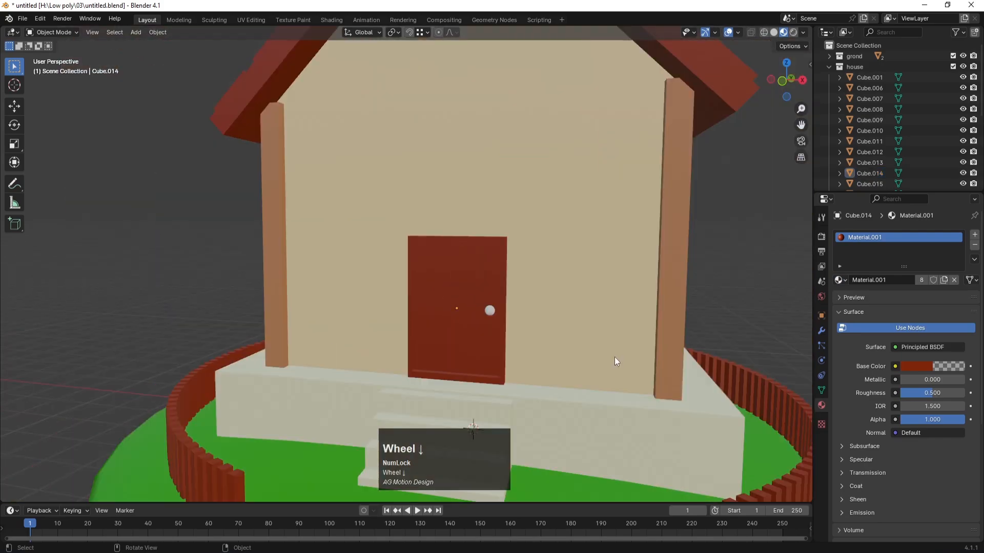
pyautogui.click(490, 310)
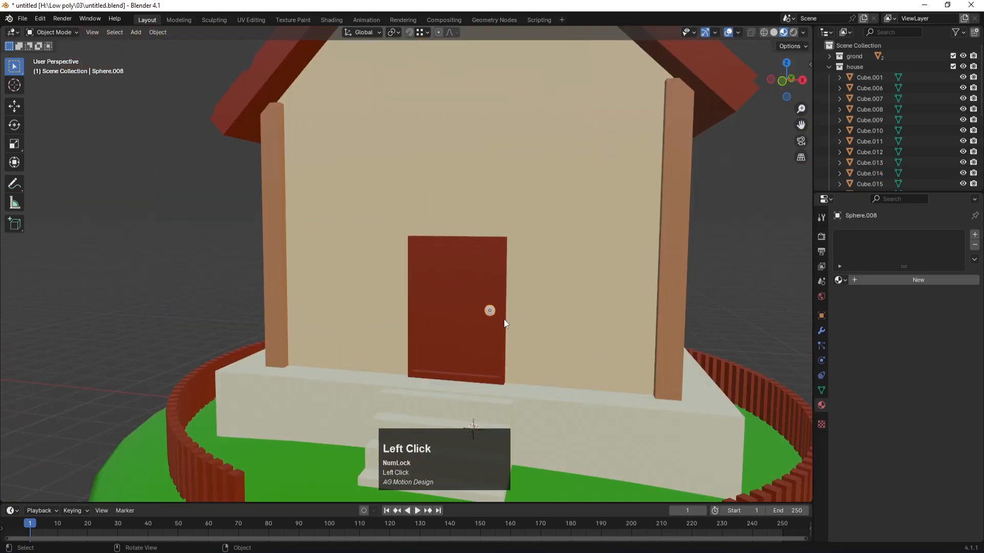
pyautogui.click(930, 281)
pyautogui.click(928, 367)
pyautogui.click(877, 269)
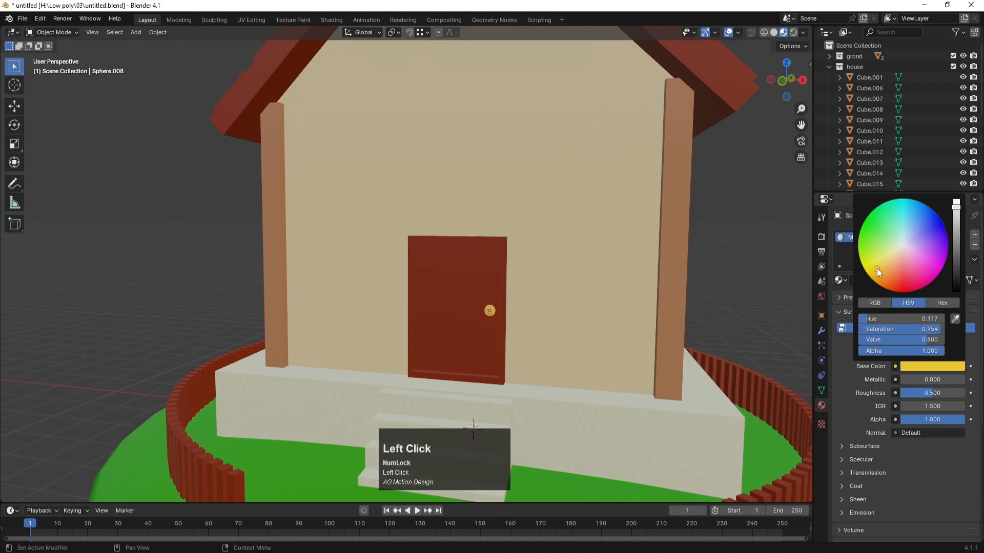
# Collapse the house collection in the outliner and re-enable the Trees and windows collections.
pyautogui.moveTo(606, 294); pyautogui.dragTo(489, 267, button='middle')
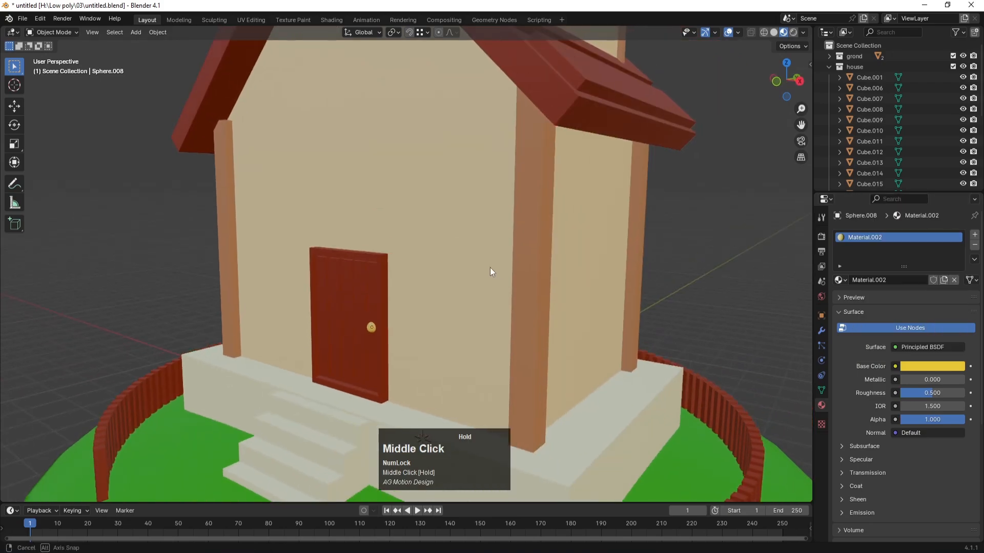
pyautogui.click(828, 66)
pyautogui.click(953, 87)
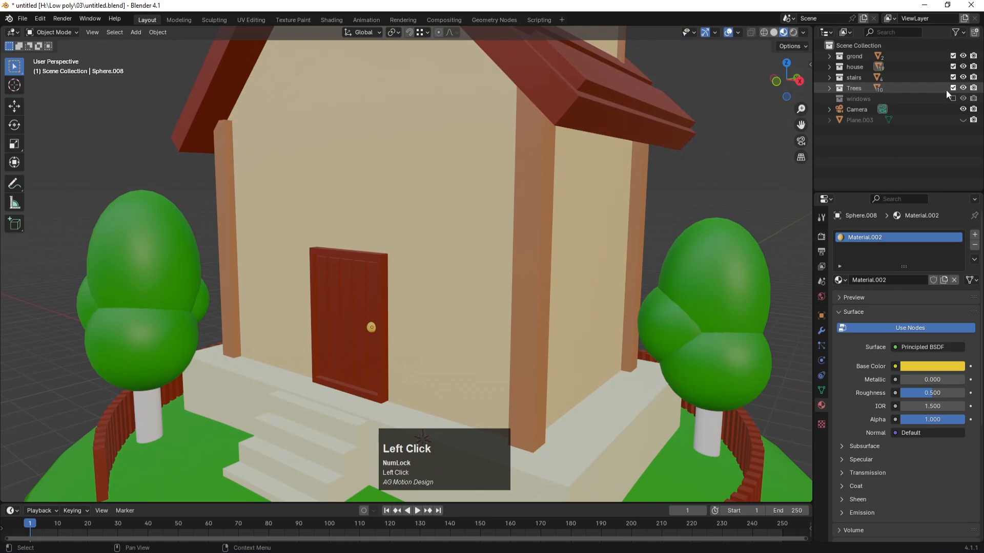
pyautogui.click(953, 98)
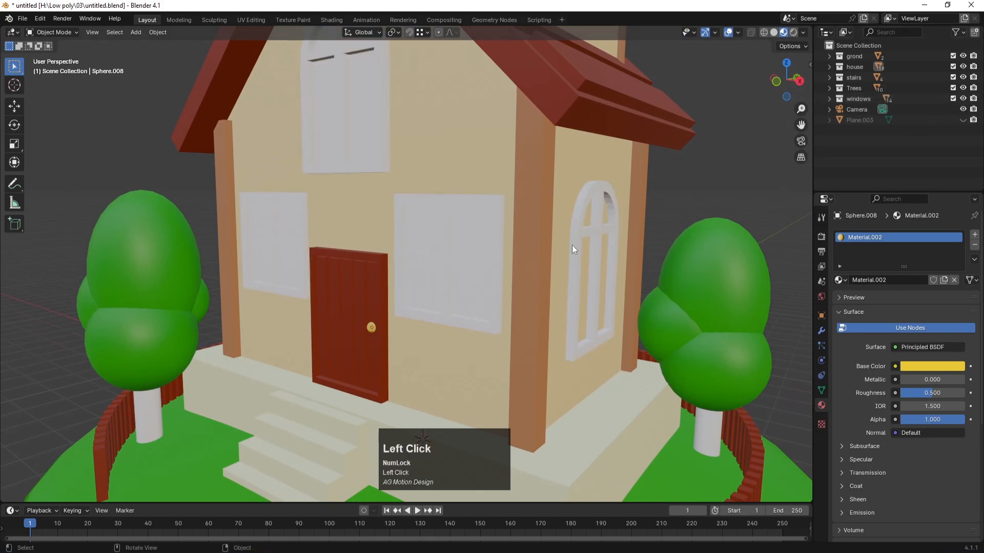
pyautogui.scroll(-6, 543, 253)
pyautogui.scroll(-8, 543, 253)
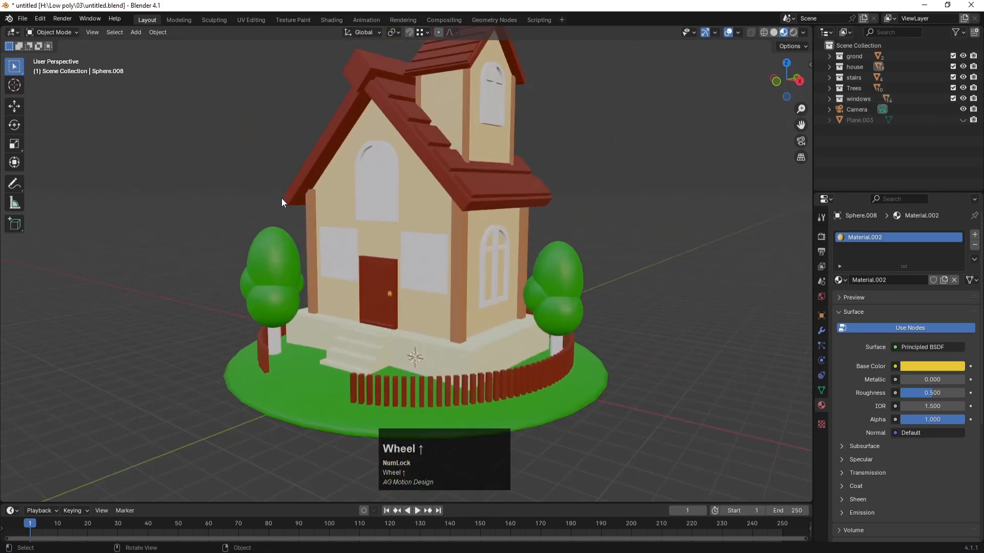
pyautogui.moveTo(281, 198); pyautogui.dragTo(300, 220, button='middle')
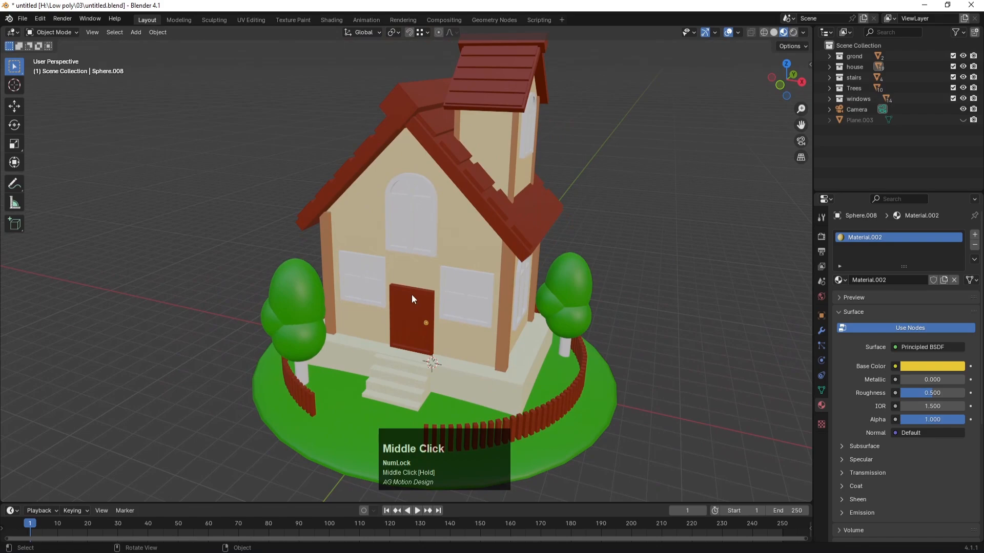
# Select the frame of the square window beside the door and exclude the Trees, stairs, house and grond collections to isolate the windows.
pyautogui.scroll(4, 346, 271)
pyautogui.click(342, 256)
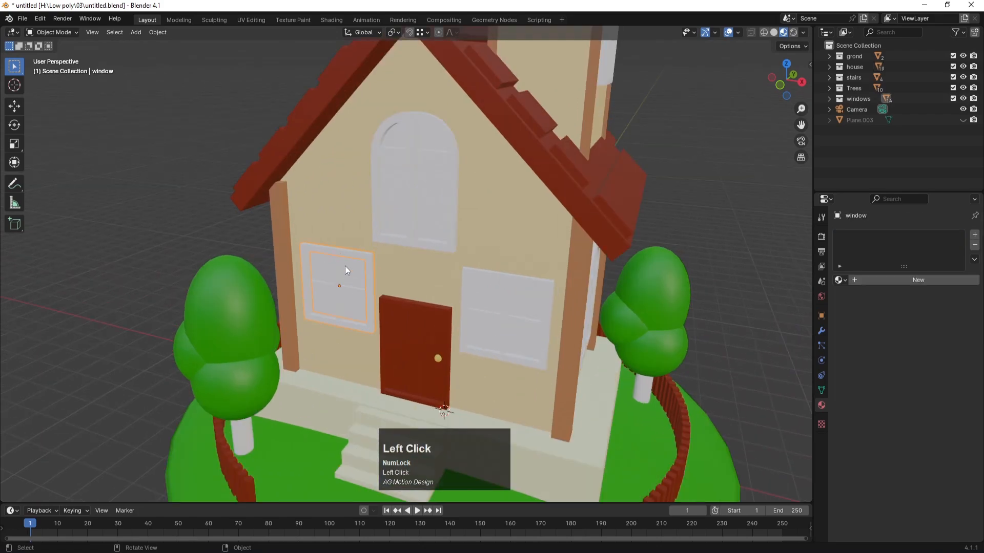
pyautogui.scroll(3, 345, 270)
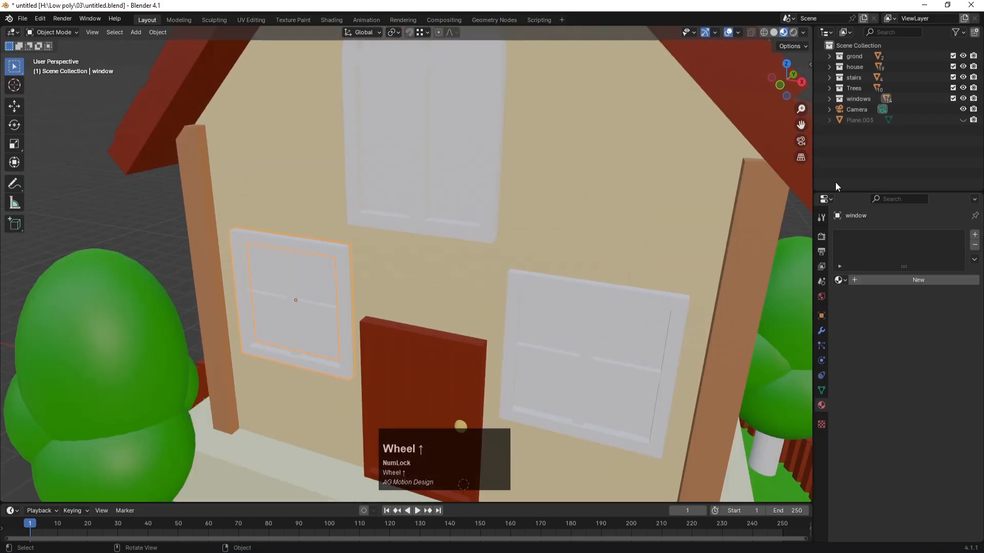
pyautogui.moveTo(953, 87); pyautogui.dragTo(954, 54)
pyautogui.scroll(-3, 331, 299)
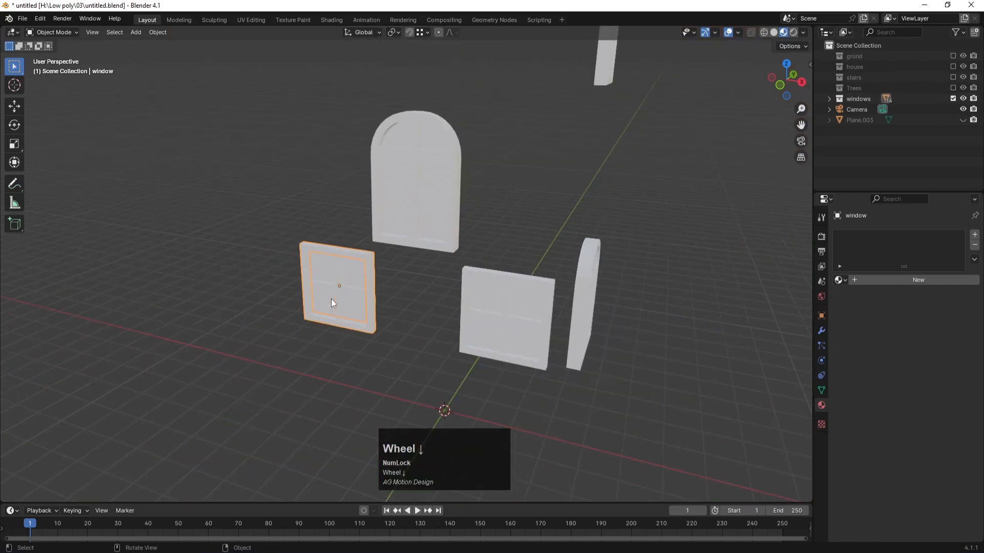
pyautogui.scroll(-2, 331, 299)
pyautogui.click(413, 266)
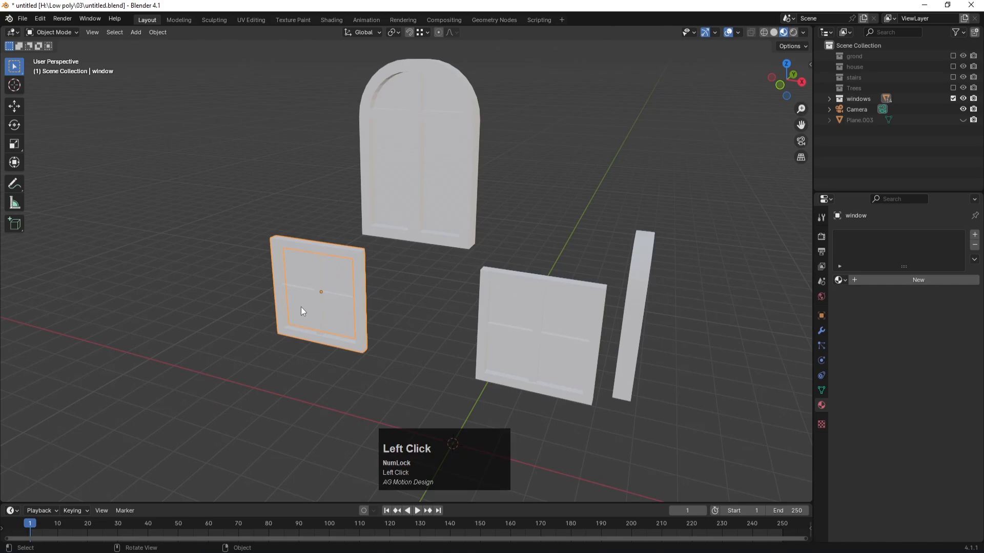
pyautogui.scroll(3, 301, 310)
pyautogui.scroll(-2, 349, 281)
# Inspect the windows in Rendered and Solid viewport shading and return to Material Preview.
pyautogui.press('z')
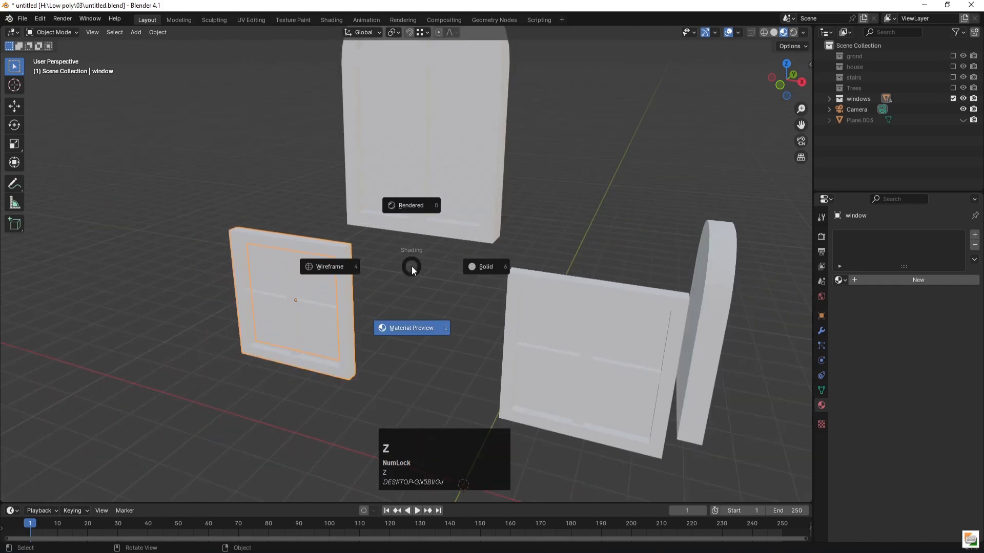
pyautogui.click(413, 206)
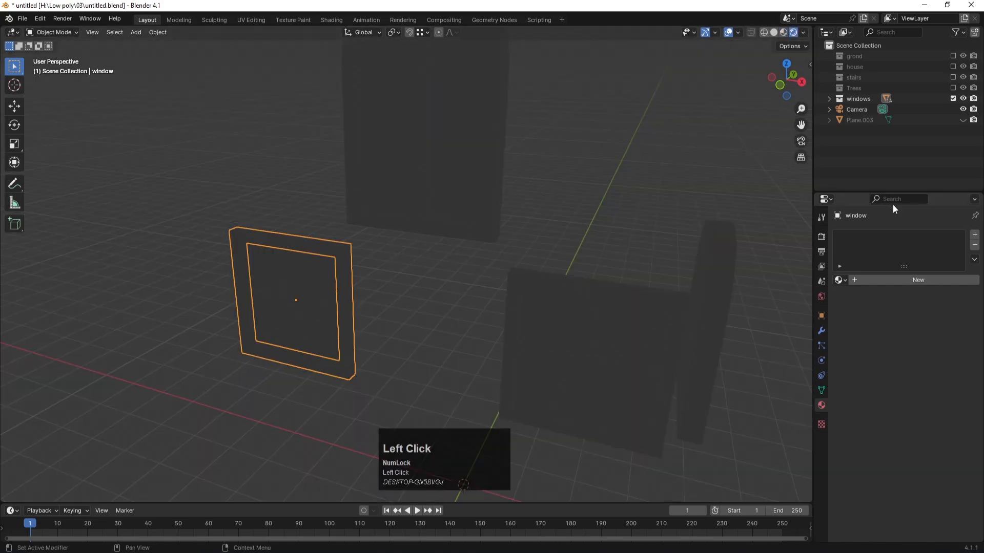
pyautogui.click(821, 236)
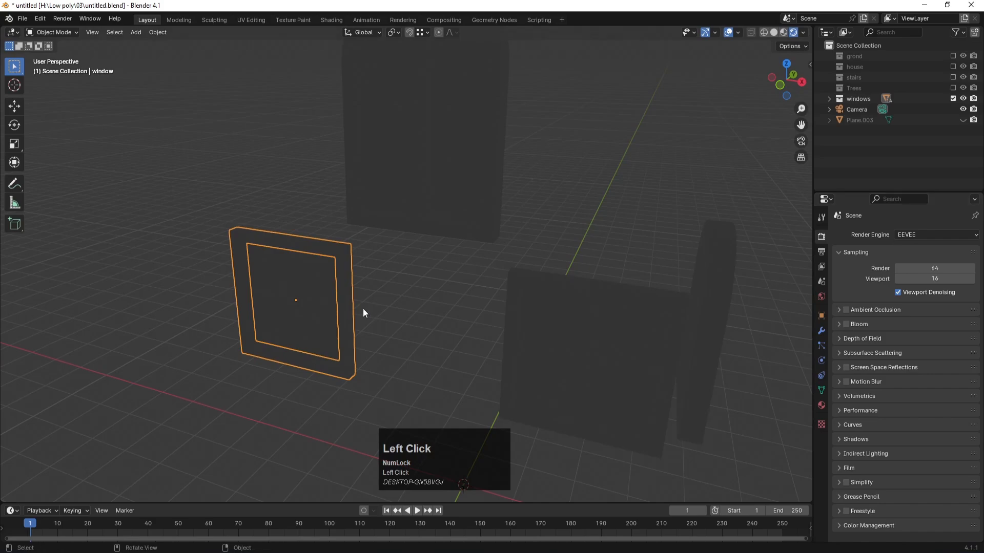
pyautogui.press('z')
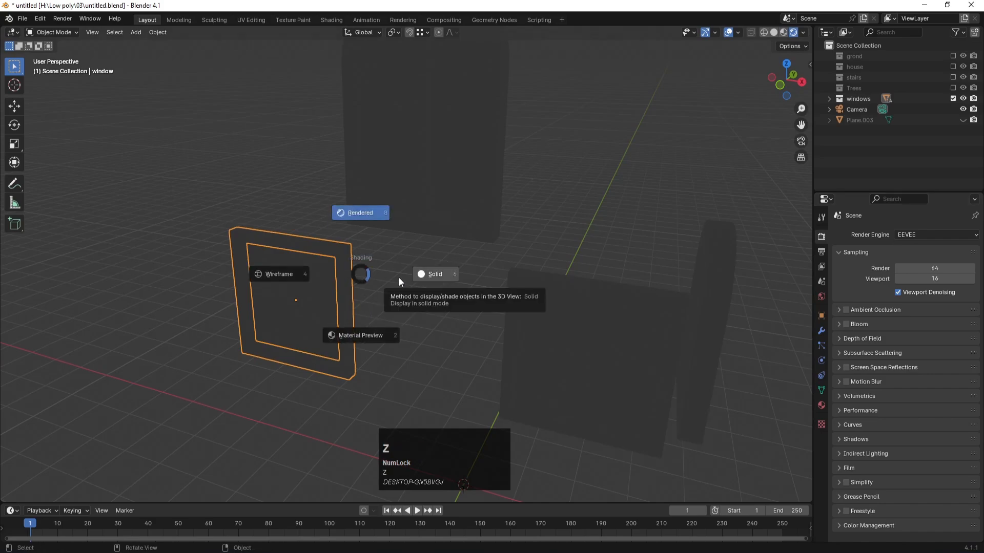
pyautogui.click(399, 277)
pyautogui.press('z')
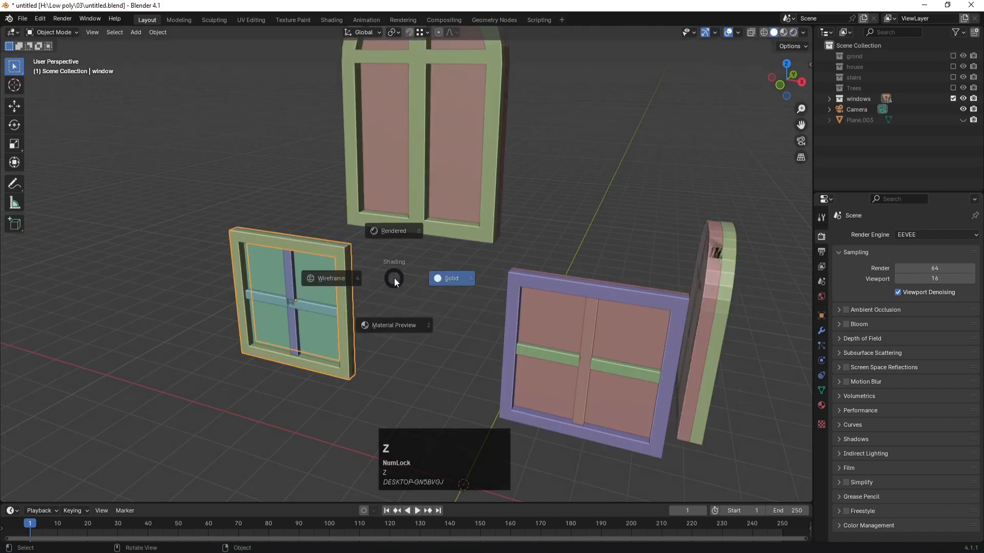
pyautogui.click(380, 330)
# Assign the red Material.001 to the outer frame of the selected small square window.
pyautogui.click(348, 261)
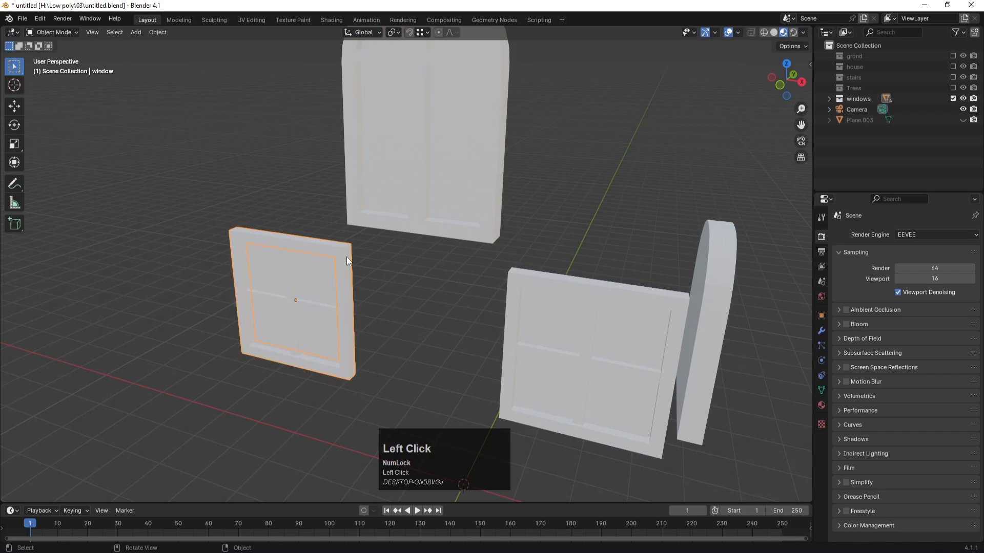
pyautogui.click(821, 405)
pyautogui.click(839, 280)
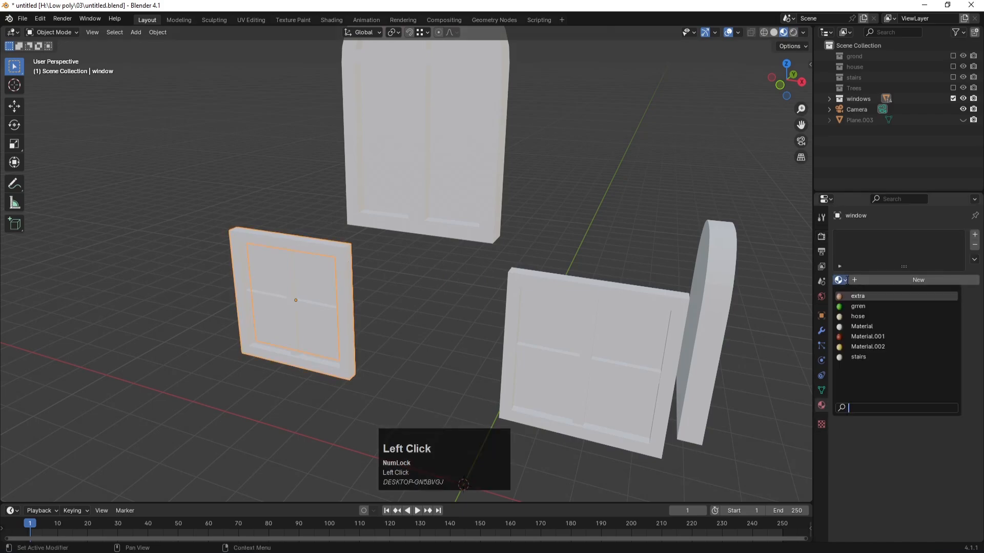
pyautogui.click(857, 337)
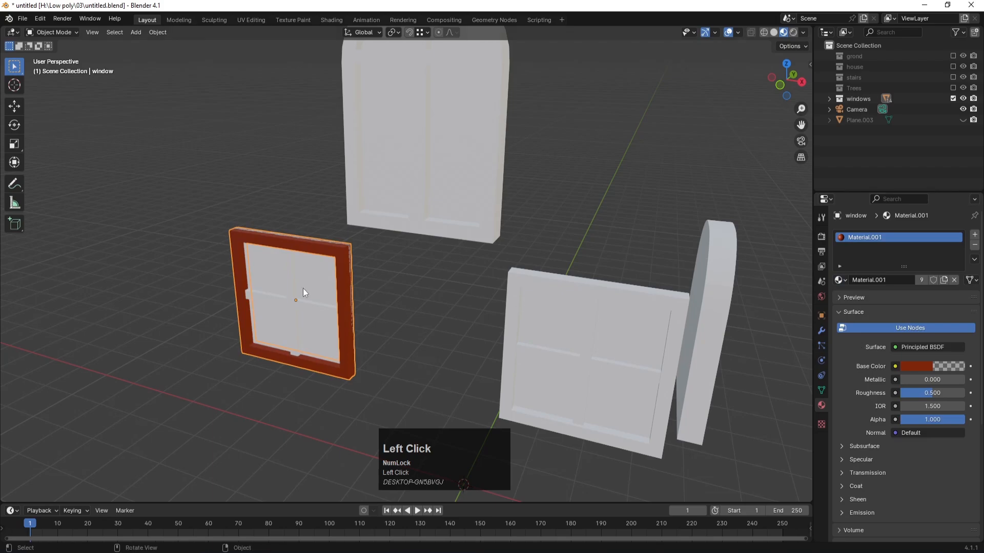
# Assign the red Material.001 to the small square window's horizontal and vertical crossbars.
pyautogui.click(302, 306)
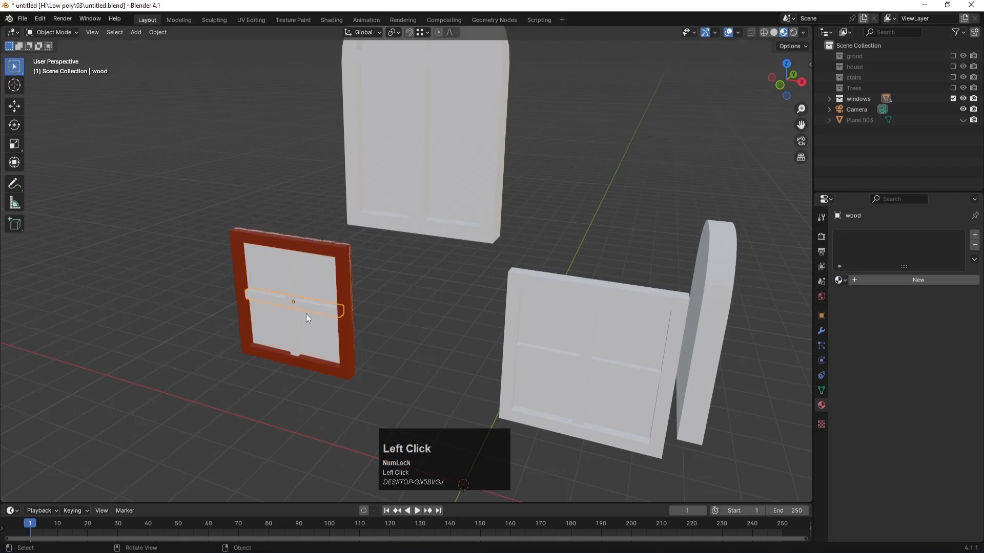
pyautogui.click(839, 280)
pyautogui.click(857, 337)
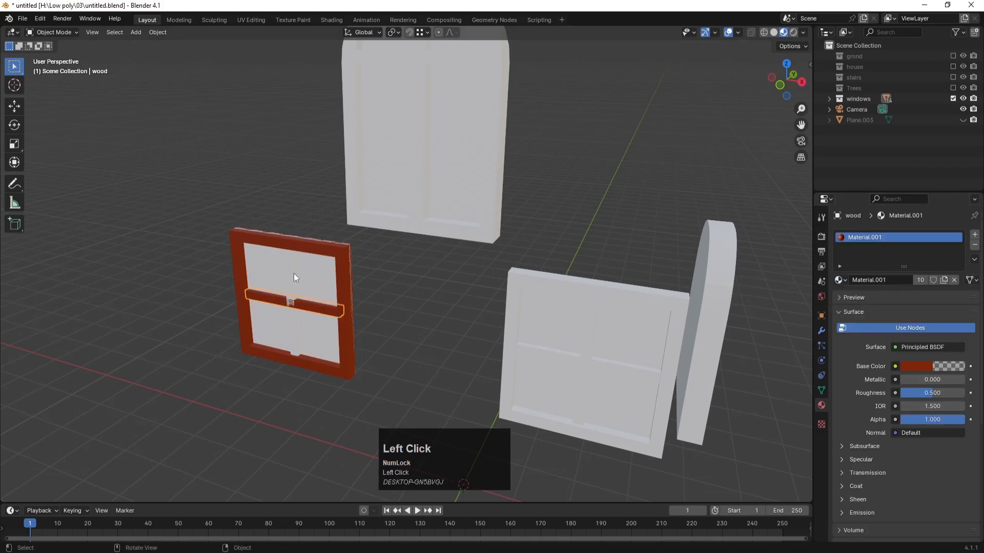
pyautogui.click(294, 278)
pyautogui.click(839, 280)
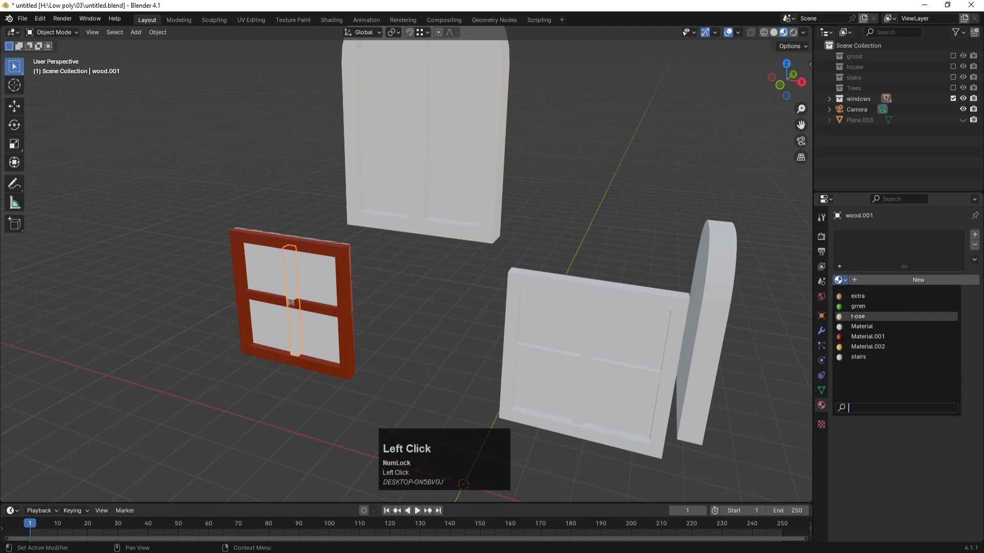
pyautogui.click(853, 337)
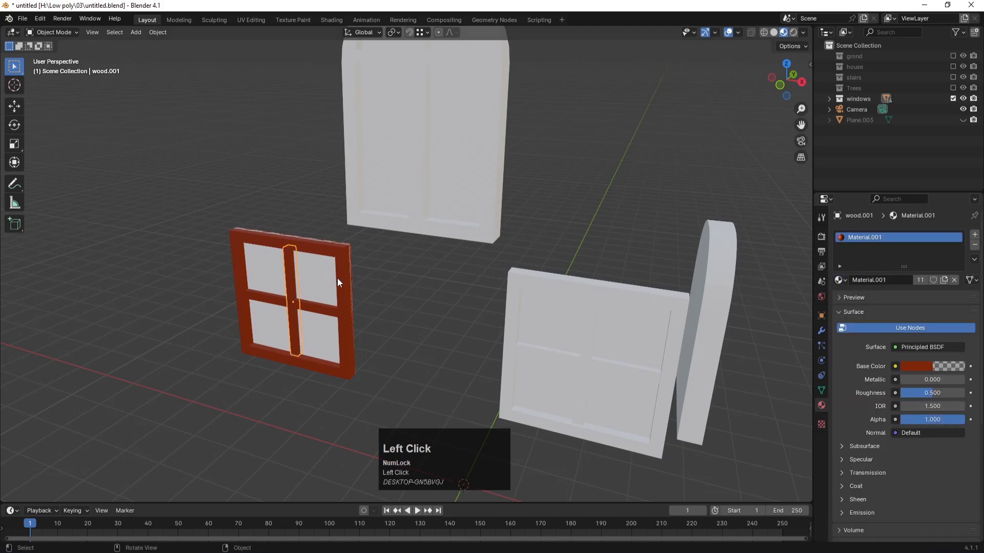
# Give the red-framed square window's glass pane a new material with a cyan base color, hue 0.538, saturation 0.997 and value 0.800.
pyautogui.click(326, 266)
pyautogui.scroll(-2, 326, 266)
pyautogui.scroll(3, 337, 276)
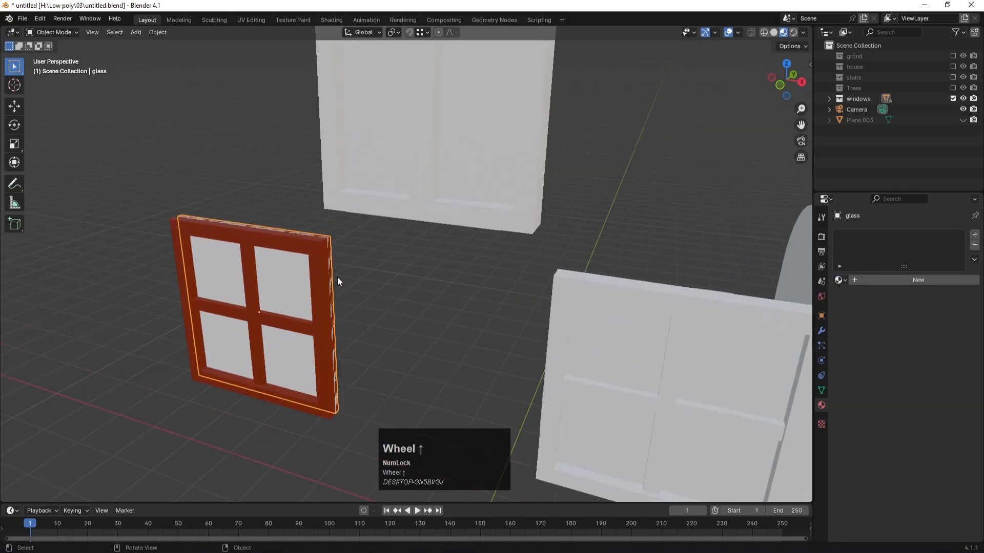
pyautogui.click(866, 282)
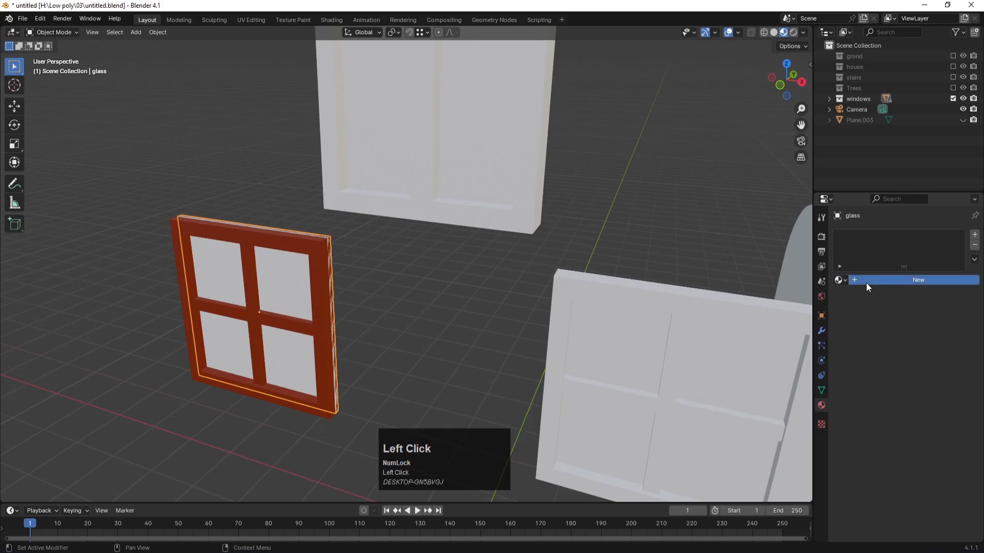
pyautogui.click(921, 366)
pyautogui.moveTo(899, 265); pyautogui.dragTo(907, 201)
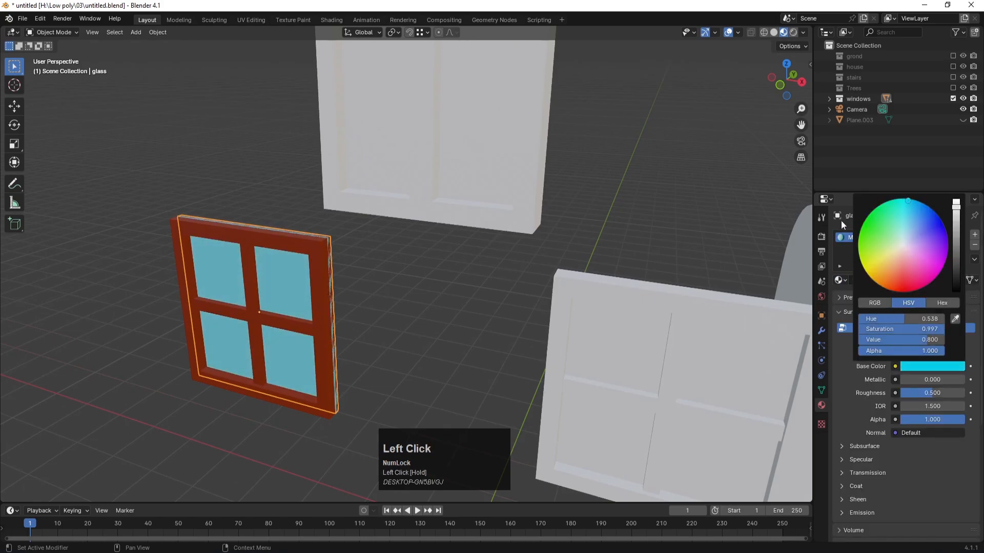
# Rename the pane's new cyan material as glass.
pyautogui.click(489, 287)
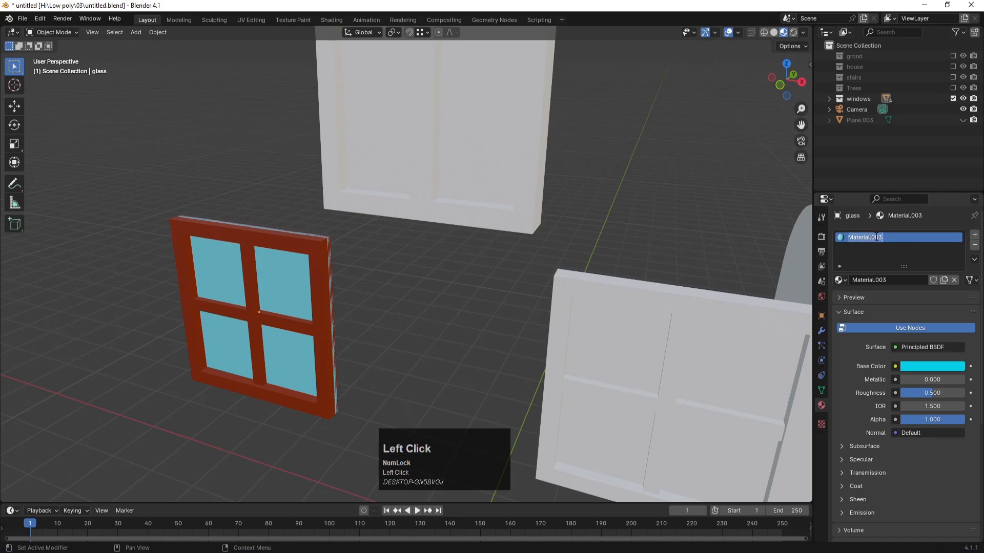
pyautogui.write('glass')
pyautogui.press('Return')
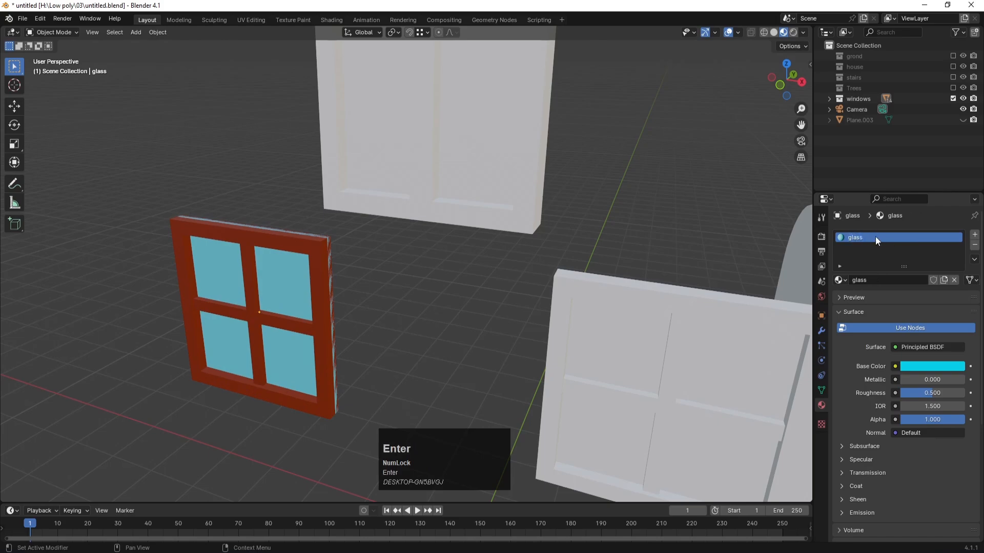
# Assign the red Material.001 to the outer frame of the second square window.
pyautogui.scroll(-2, 636, 344)
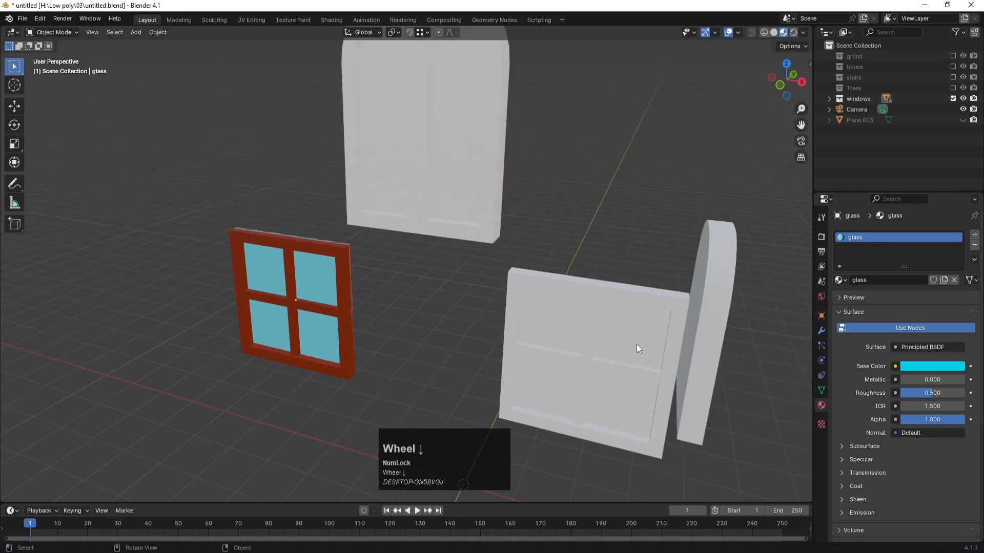
pyautogui.click(595, 299)
pyautogui.click(840, 279)
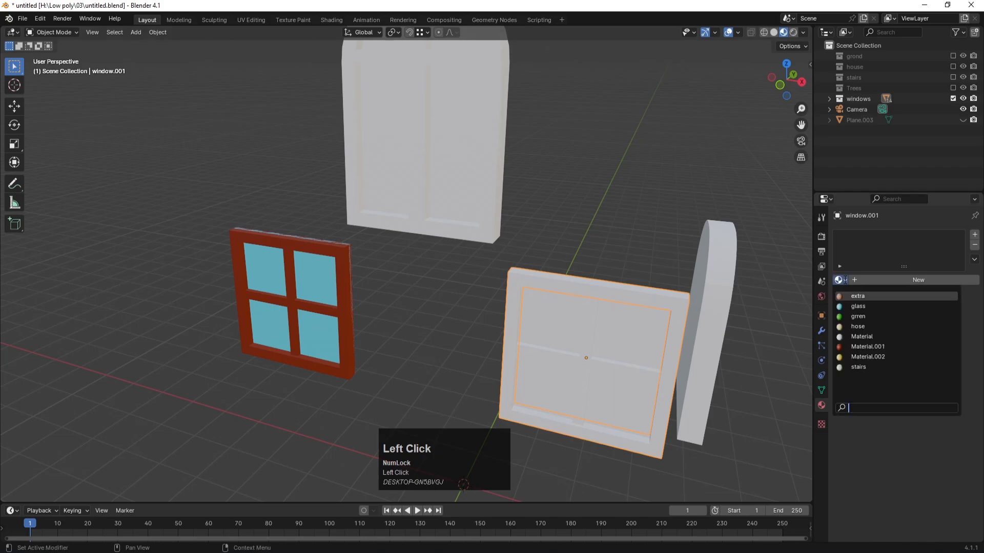
pyautogui.click(864, 347)
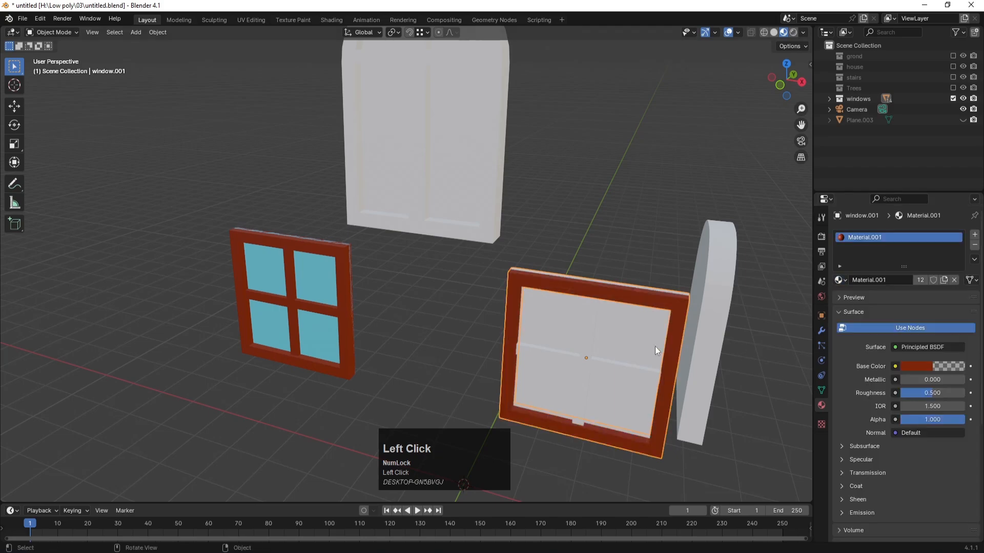
# Assign the red Material.001 to the second square window's vertical and horizontal crossbars.
pyautogui.click(589, 336)
pyautogui.click(840, 280)
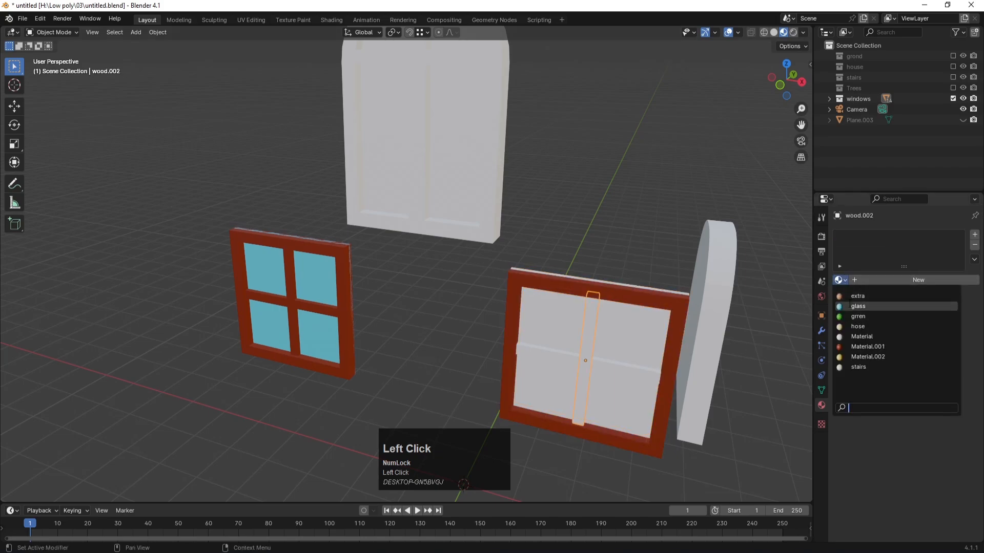
pyautogui.click(866, 347)
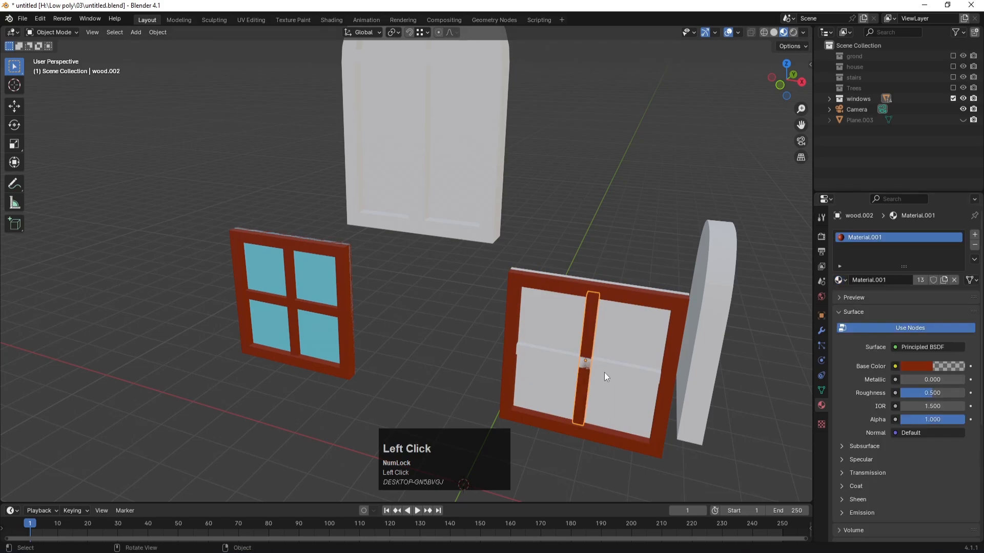
pyautogui.click(604, 371)
pyautogui.click(840, 280)
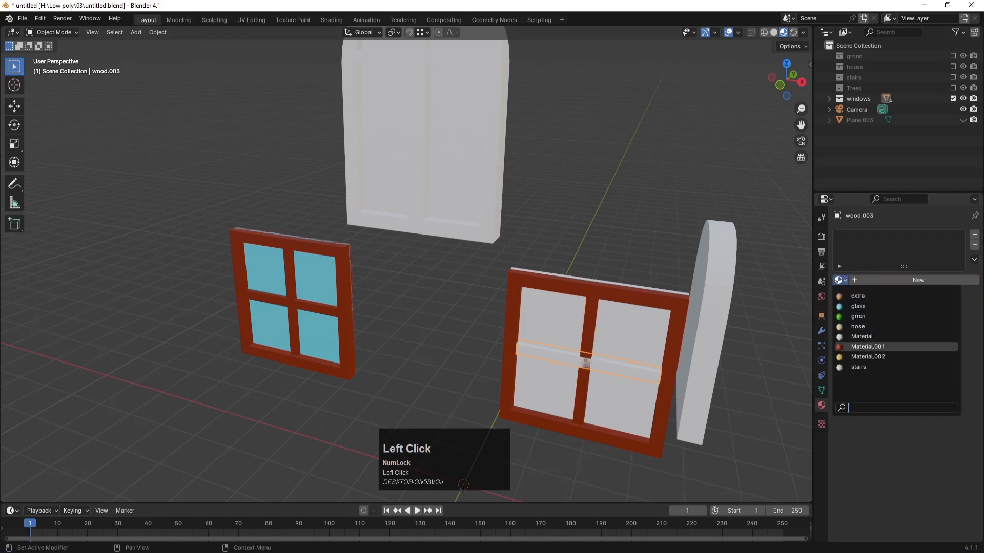
pyautogui.click(839, 346)
# Assign the existing glass material to the second square window's pane.
pyautogui.click(647, 328)
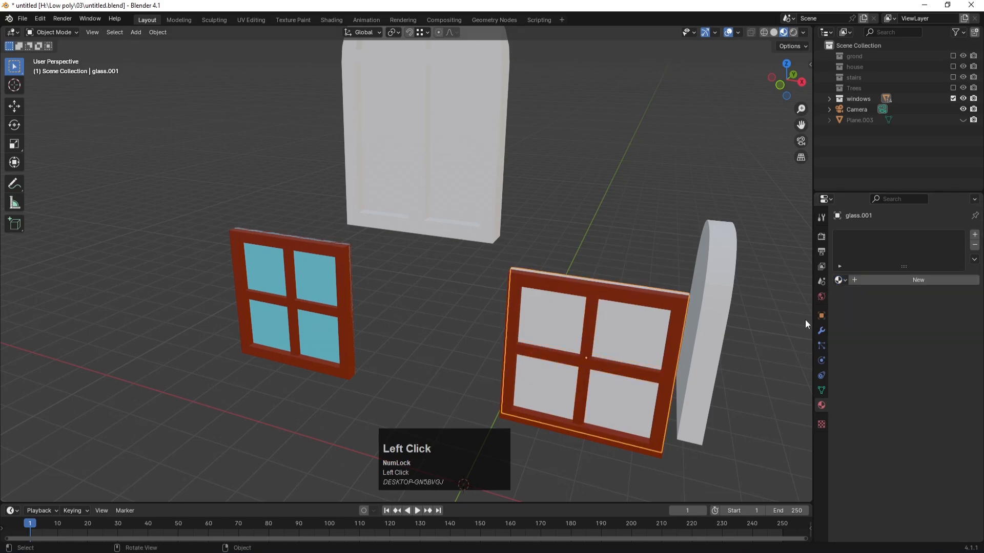
pyautogui.click(840, 280)
pyautogui.click(858, 306)
# Assign the red Material.001 to the frame of the lower arched side window, object Plane.002.
pyautogui.moveTo(663, 309); pyautogui.dragTo(531, 238, button='middle')
pyautogui.click(532, 239)
pyautogui.click(840, 279)
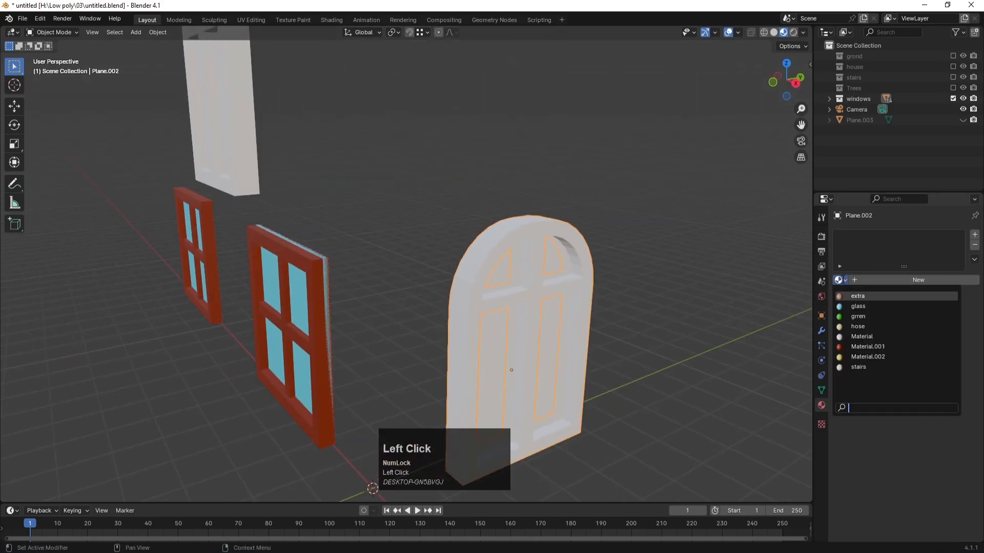
pyautogui.click(858, 347)
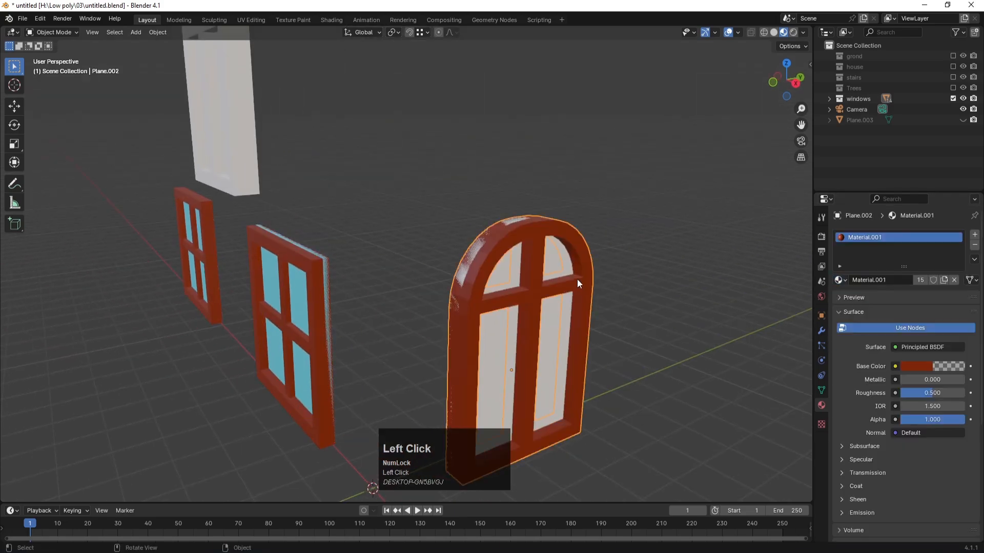
# Assign the glass material to the lower arched side window's pane, removing the unwanted new material slot first.
pyautogui.click(554, 260)
pyautogui.click(852, 280)
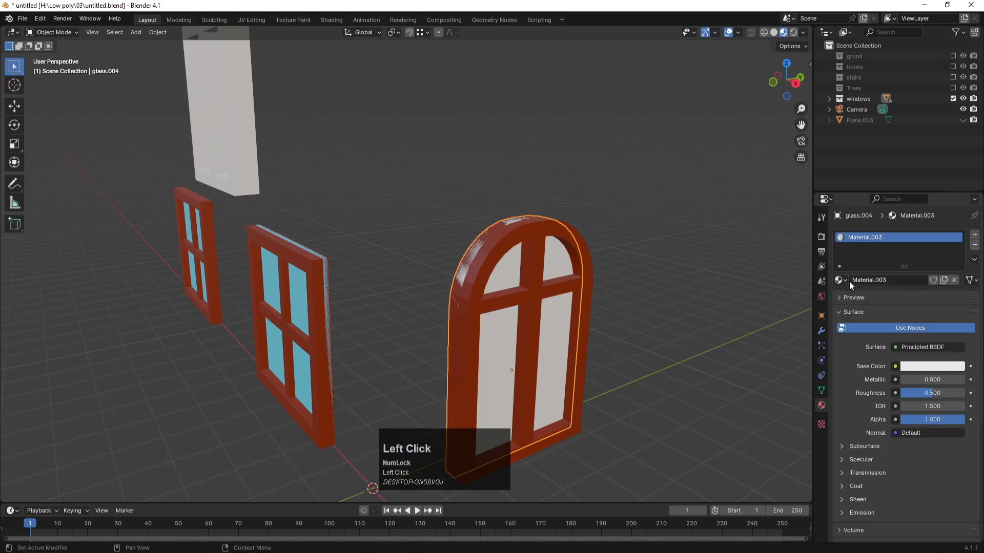
pyautogui.click(975, 244)
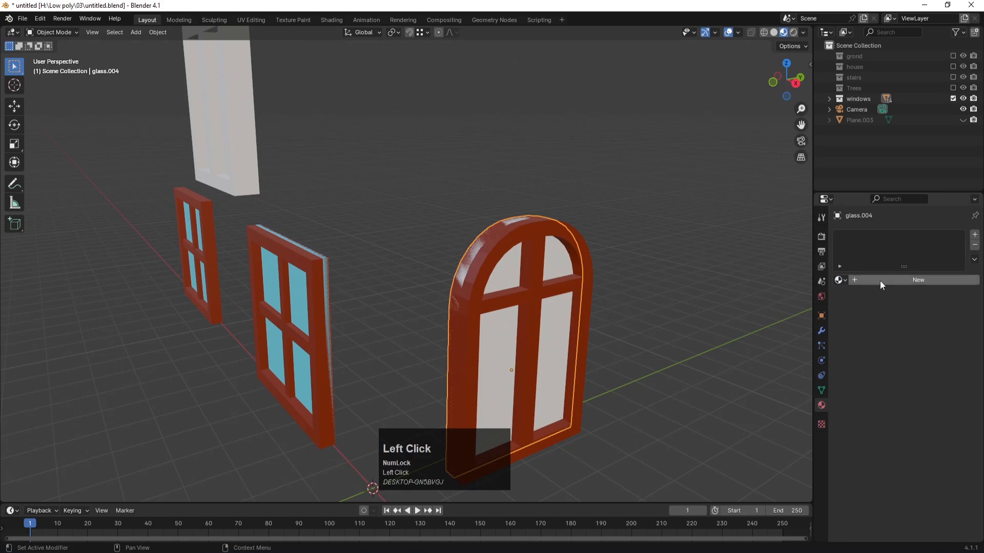
pyautogui.click(840, 279)
pyautogui.click(857, 316)
# Assign the red Material.001 to the frame of the arched window above the small square window, object Plane.
pyautogui.scroll(-5, 432, 316)
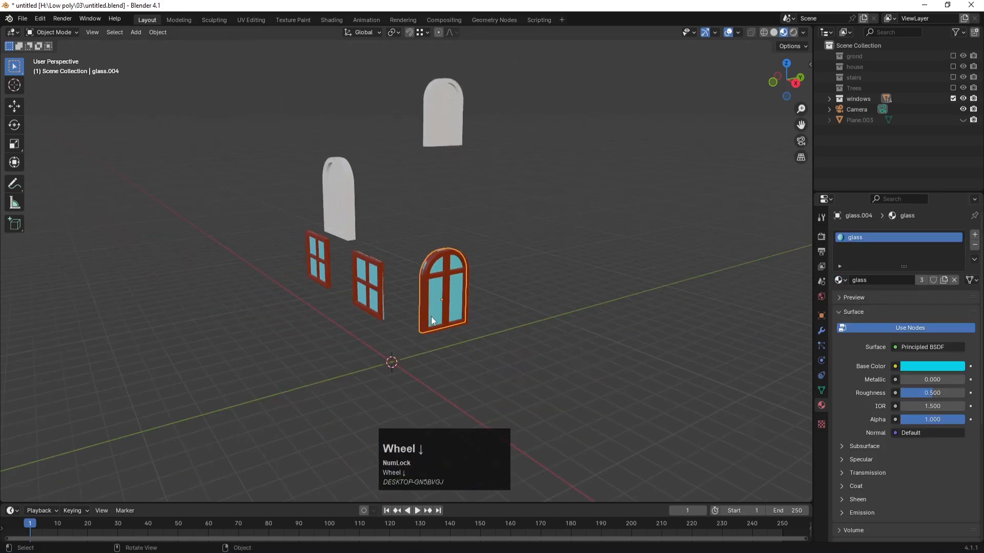
pyautogui.moveTo(389, 198); pyautogui.dragTo(435, 240, button='middle')
pyautogui.scroll(4, 364, 257)
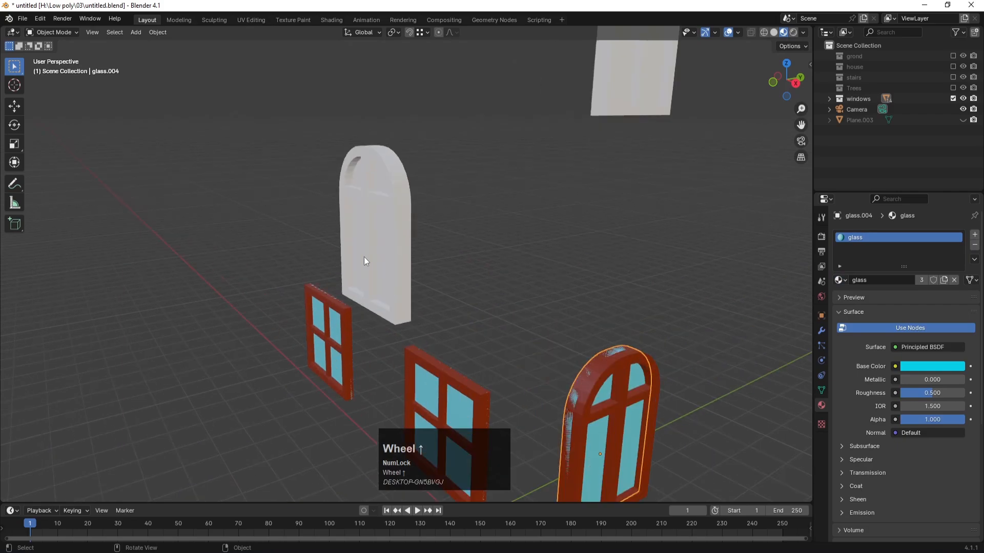
pyautogui.click(367, 198)
pyautogui.click(840, 280)
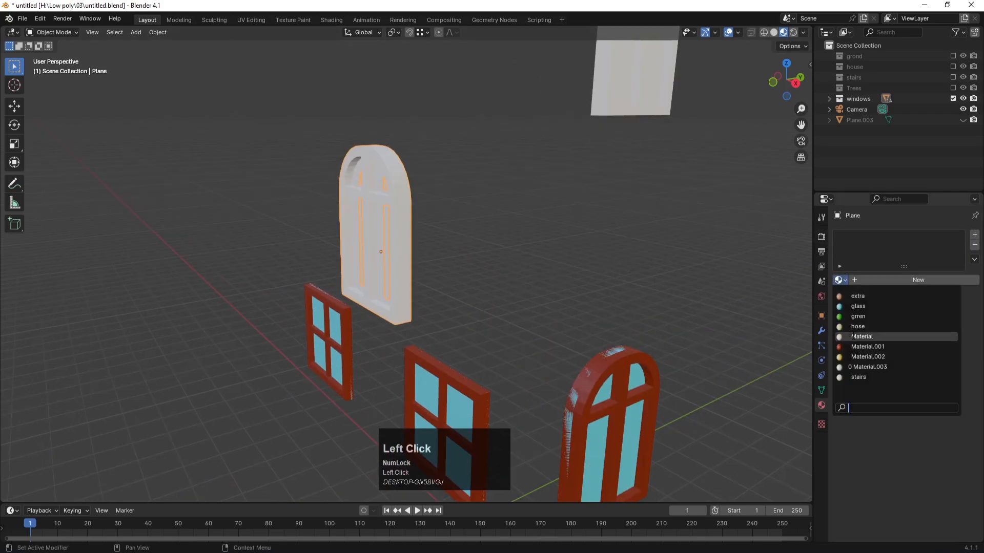
pyautogui.click(871, 347)
# Assign the glass material to the pane of the arched window above the small square window.
pyautogui.click(380, 177)
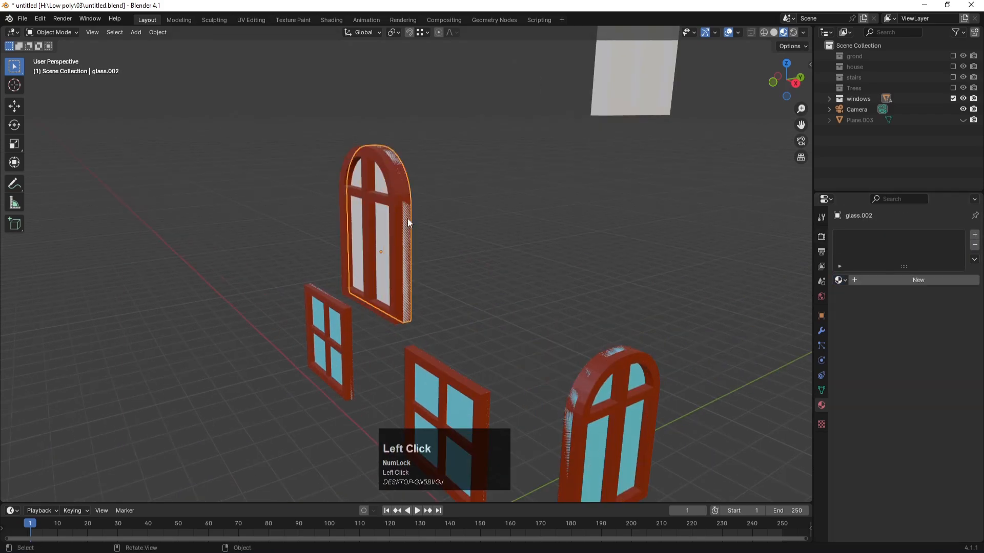
pyautogui.moveTo(407, 218); pyautogui.dragTo(433, 226, button='middle')
pyautogui.click(840, 279)
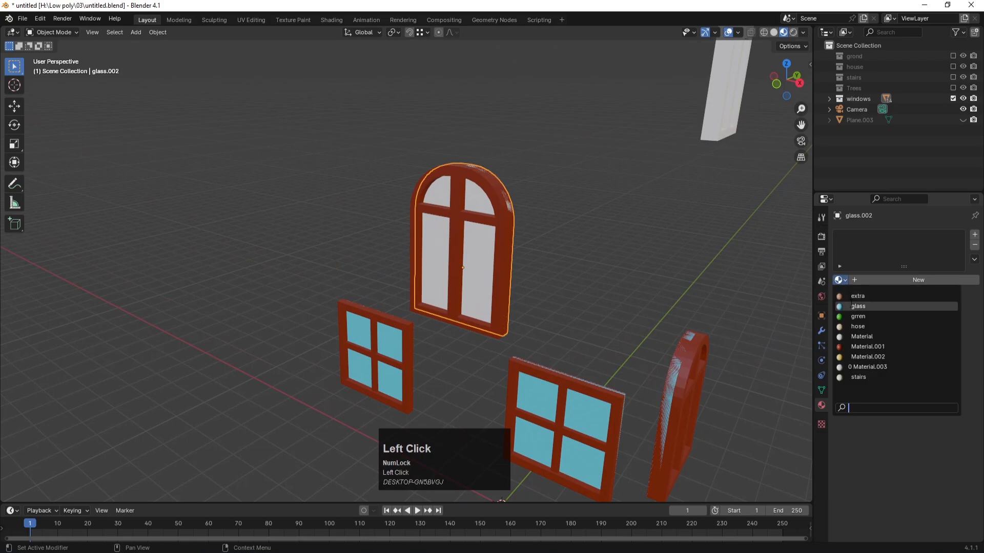
pyautogui.click(859, 306)
# Assign the red Material.001 to the frame of the highest arched window, object Plane.001.
pyautogui.keyDown('shift'); pyautogui.moveTo(672, 149); pyautogui.dragTo(422, 264, button='middle'); pyautogui.keyUp('shift')
pyautogui.click(302, 182)
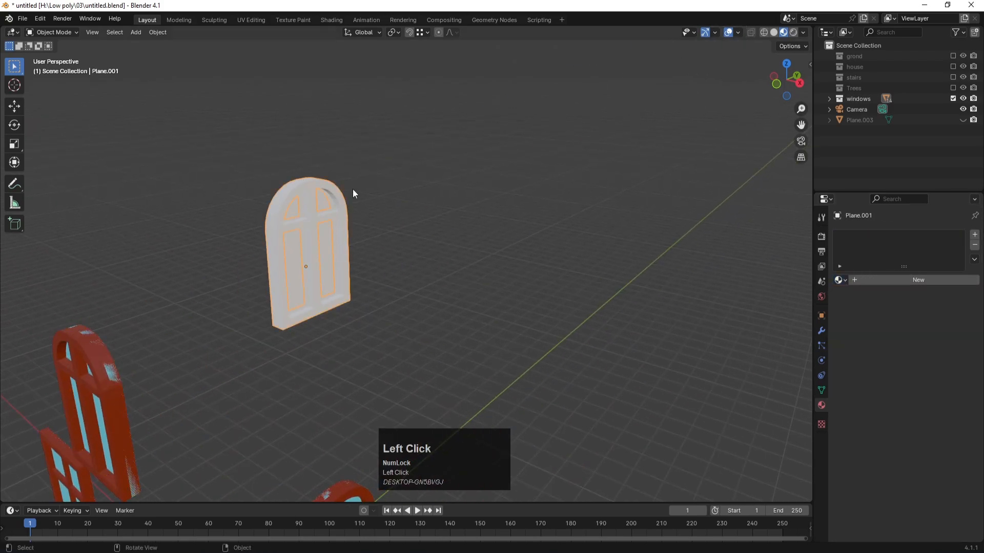
pyautogui.click(840, 280)
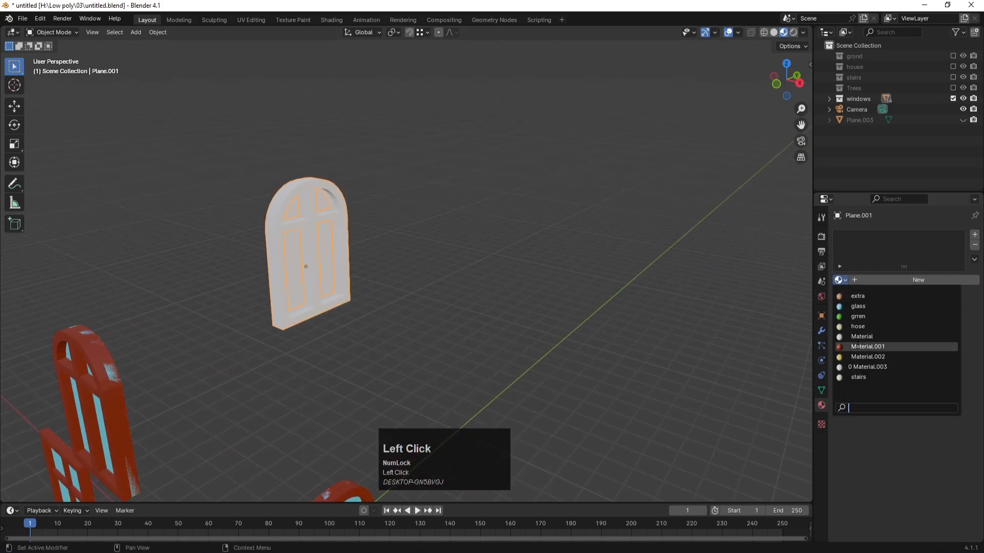
pyautogui.click(868, 347)
# Assign the glass material to the pane of the highest arched window.
pyautogui.scroll(2, 251, 212)
pyautogui.click(248, 241)
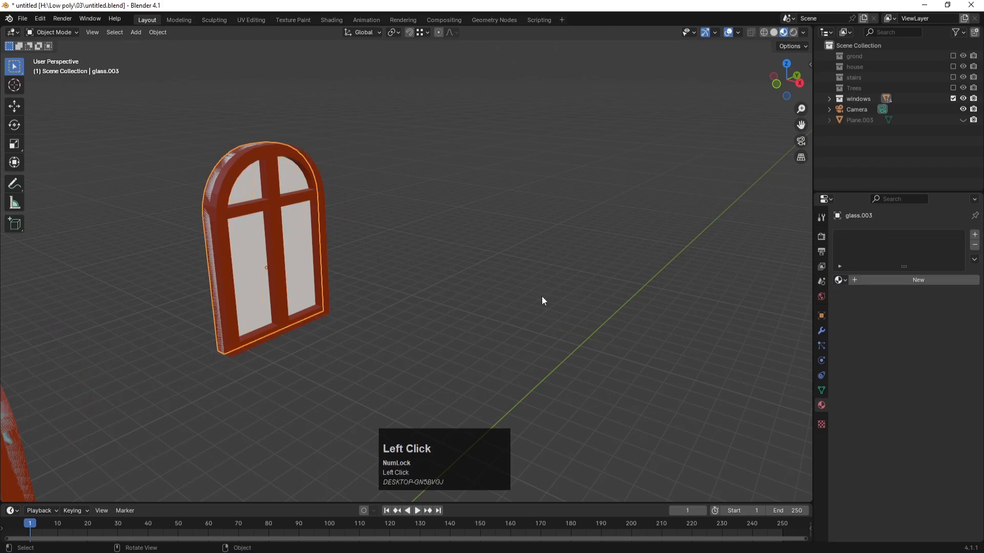
pyautogui.click(840, 280)
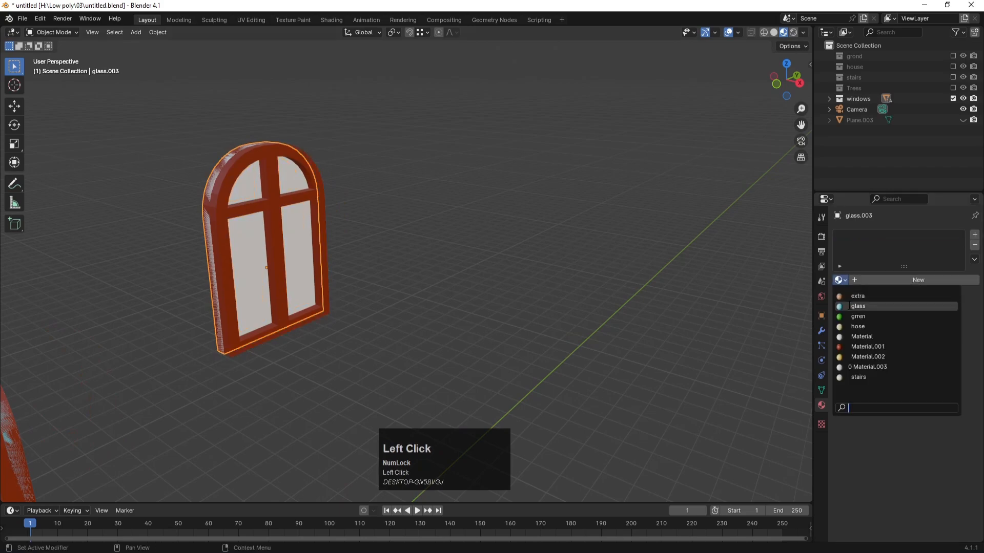
pyautogui.click(856, 306)
# Re-enable the Trees, stairs, house and grond collections, unhide the Plane.003 backdrop, and view the scene through the camera.
pyautogui.scroll(-5, 481, 262)
pyautogui.click(599, 174)
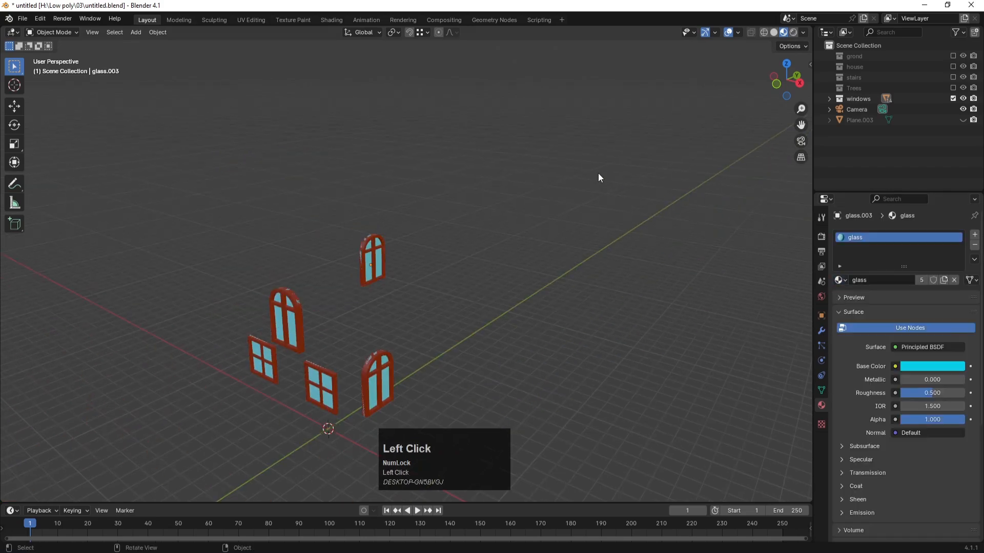
pyautogui.moveTo(953, 88); pyautogui.dragTo(952, 58)
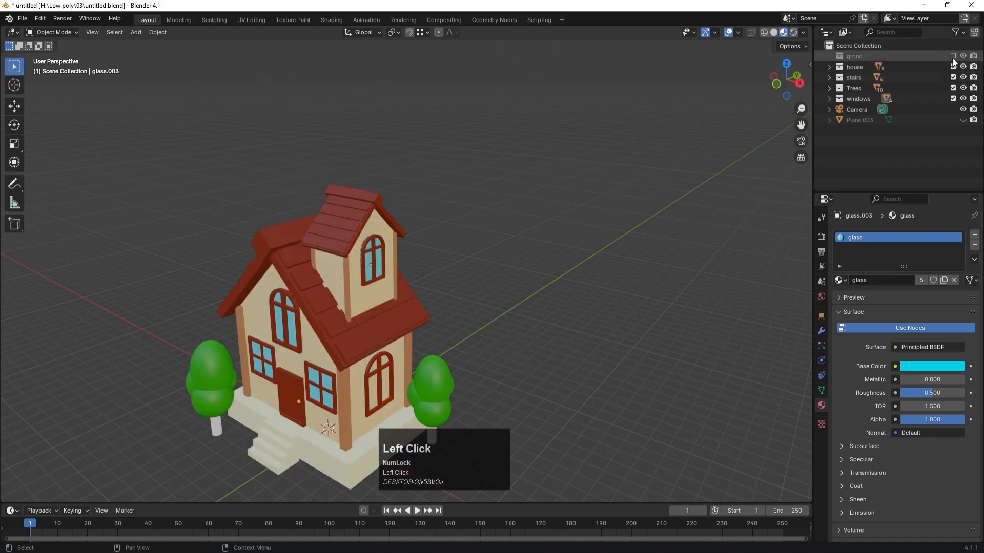
pyautogui.click(962, 120)
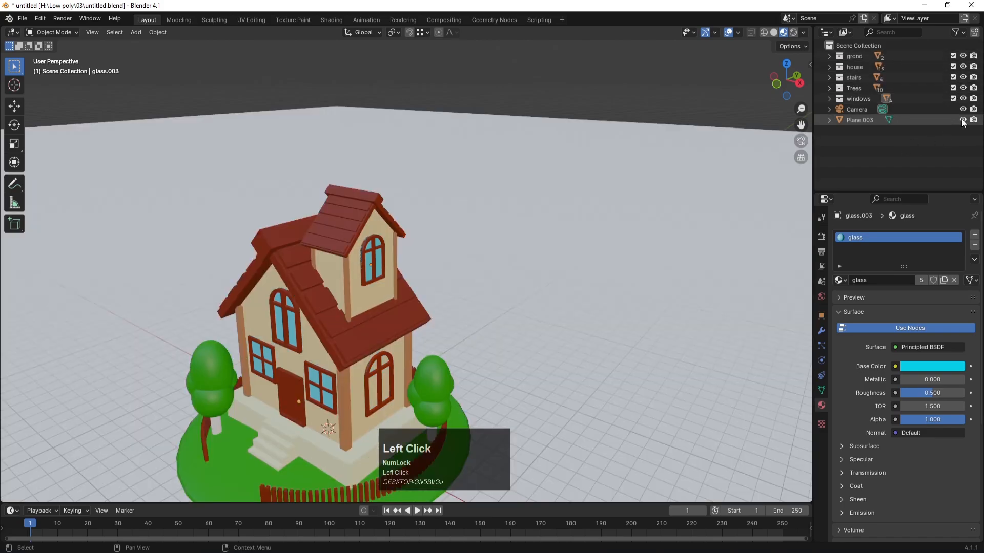
pyautogui.press('KP_0')
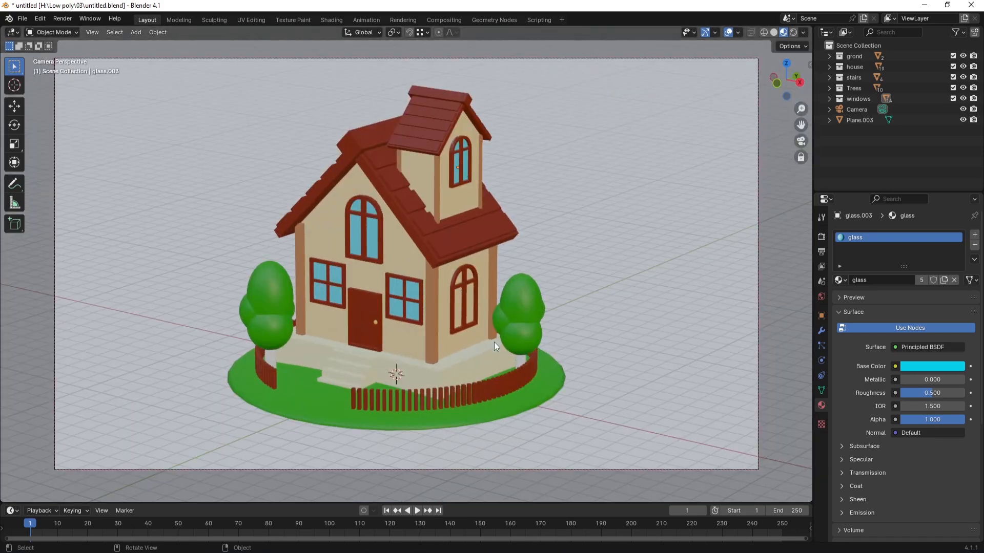
# Give the ground plane Plane.003 a new material with a yellow-green base color, hue 0.245, saturation 0.996 and value 0.973.
pyautogui.click(178, 272)
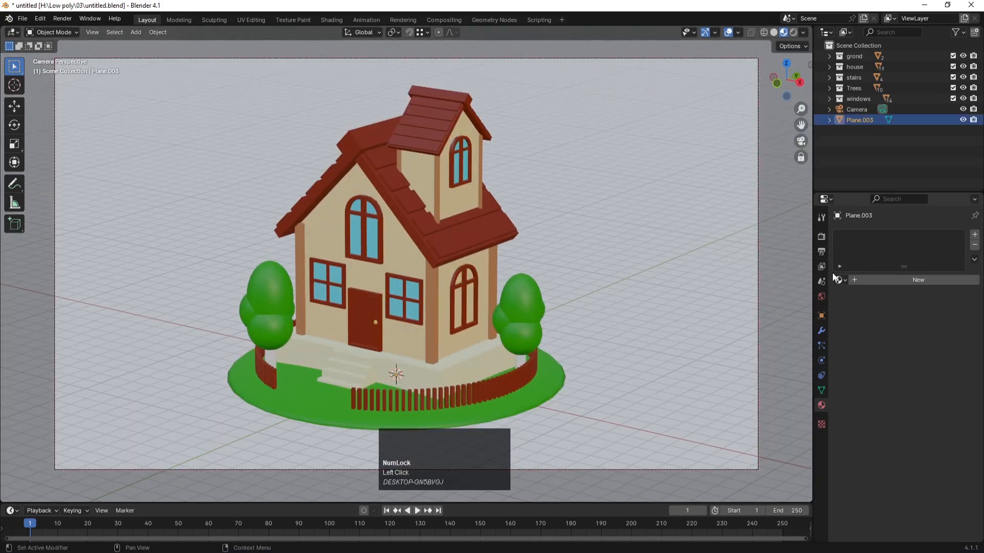
pyautogui.click(864, 280)
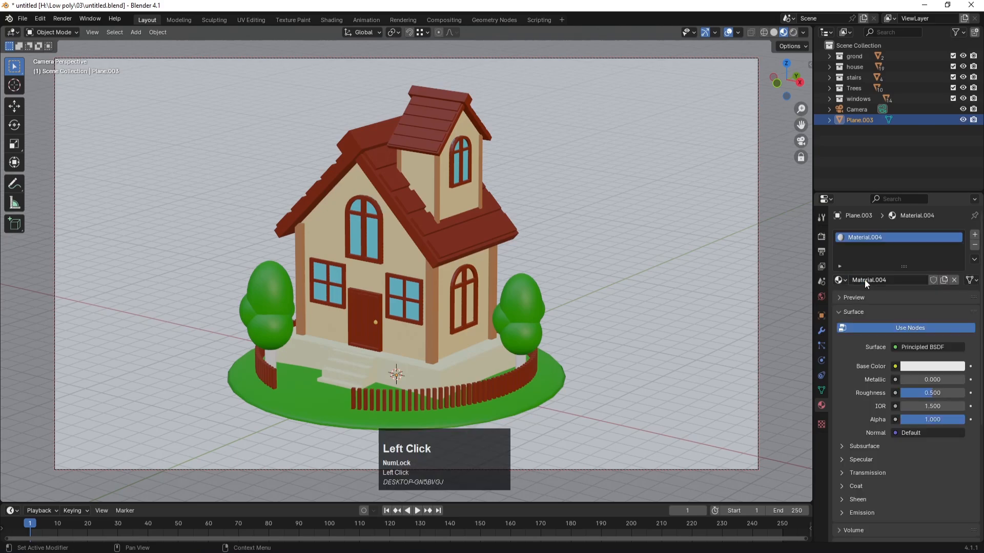
pyautogui.click(927, 369)
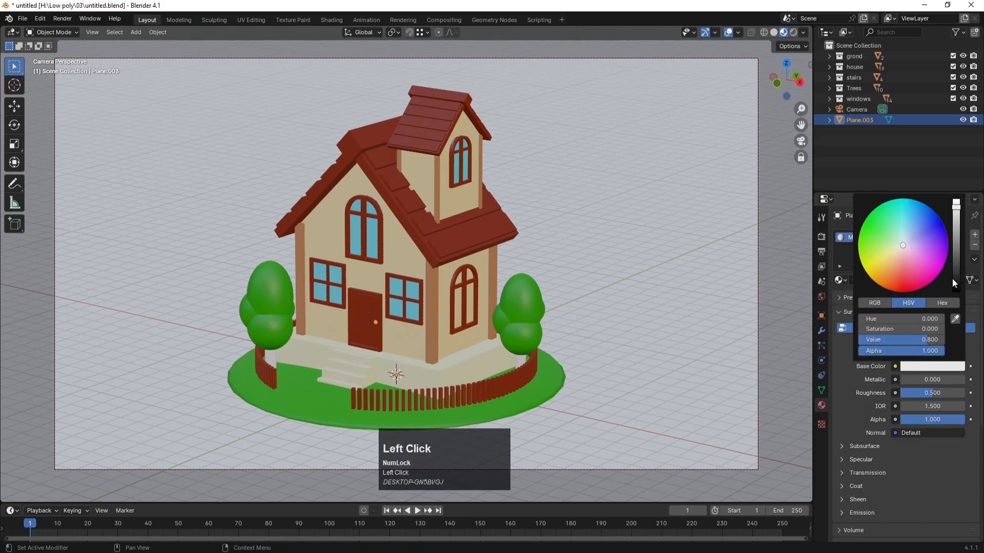
pyautogui.moveTo(955, 277)
pyautogui.mouseDown()
pyautogui.moveTo(959, 291)
pyautogui.moveTo(956, 236)
pyautogui.moveTo(903, 222)
pyautogui.moveTo(956, 226)
pyautogui.moveTo(905, 198)
pyautogui.mouseUp()
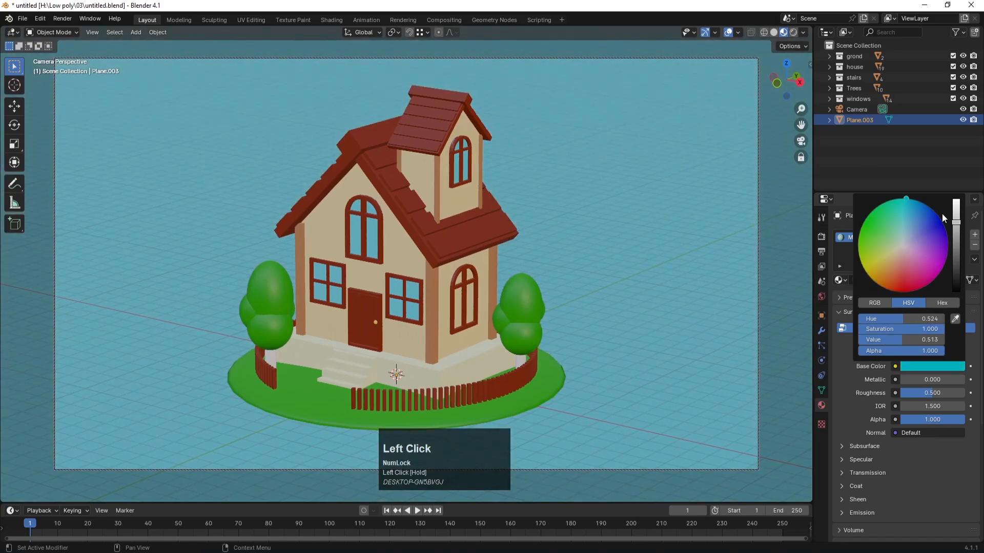
pyautogui.moveTo(956, 222)
pyautogui.mouseDown()
pyautogui.moveTo(956, 199)
pyautogui.moveTo(910, 199)
pyautogui.moveTo(877, 261)
pyautogui.moveTo(863, 257)
pyautogui.mouseUp()
pyautogui.press('Num_Lock')
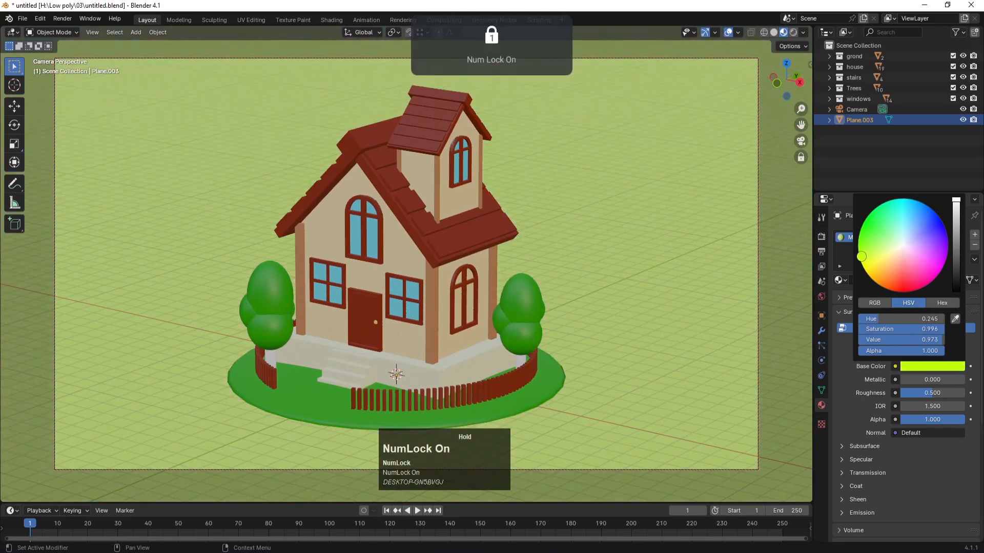
pyautogui.click(609, 220)
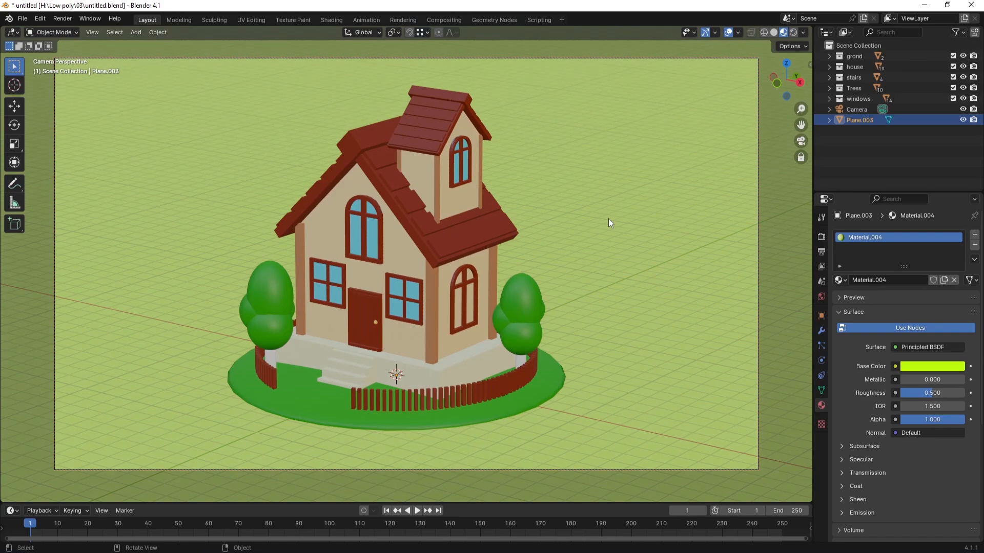
# Save the file and switch the viewport shading to Rendered.
pyautogui.click(607, 218)
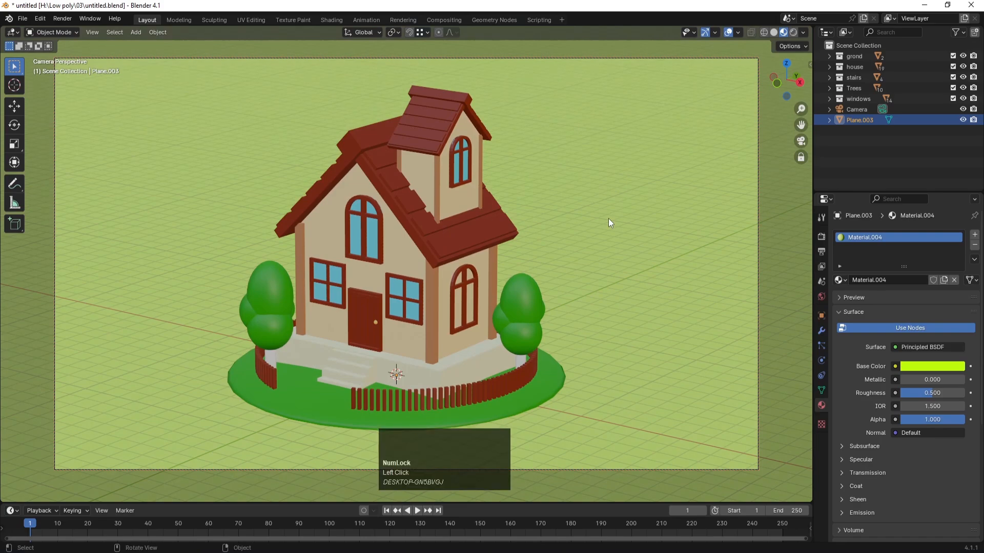
pyautogui.hotkey('ctrl', 's')
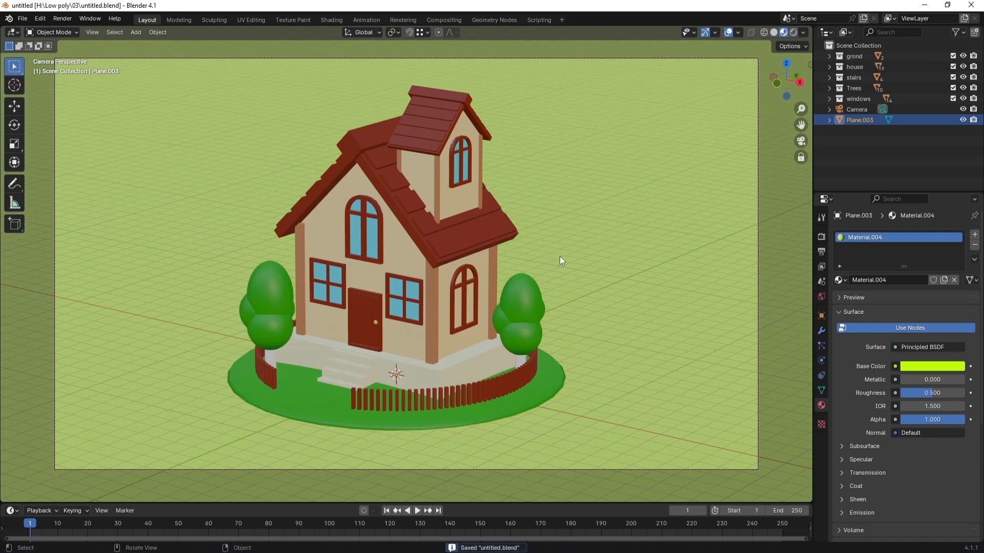
pyautogui.press('z')
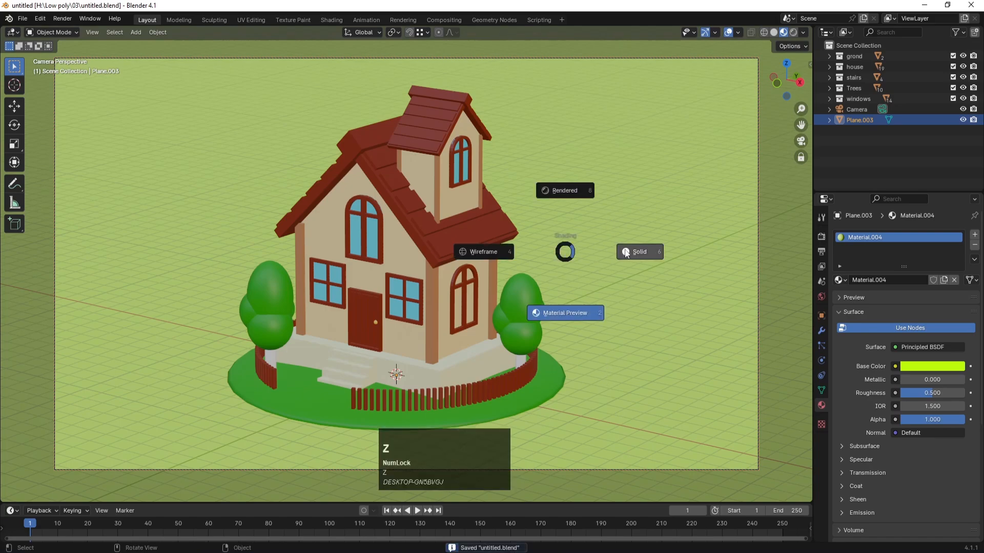
pyautogui.click(580, 192)
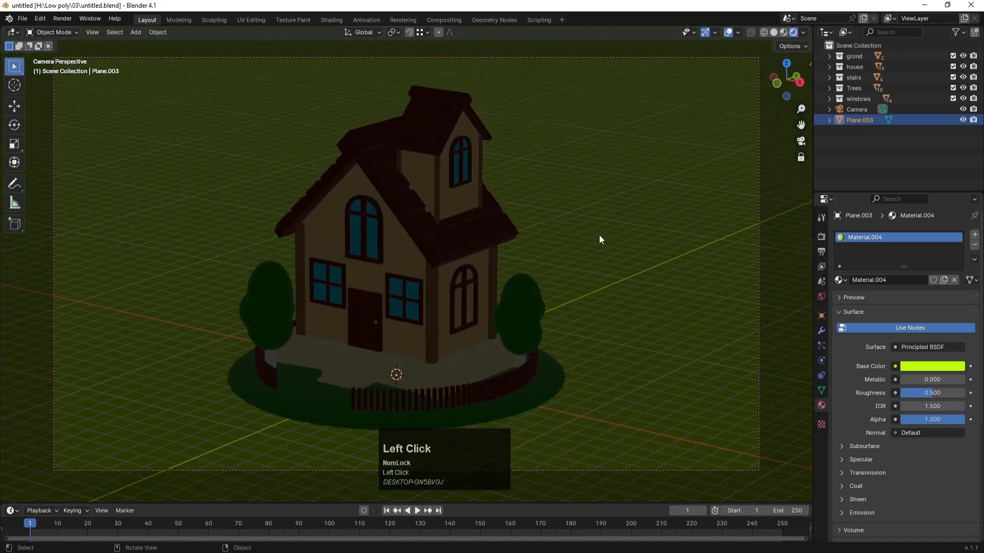
# Preview the scene in Cycles with viewport denoising enabled, and return the render engine to EEVEE.
pyautogui.click(821, 236)
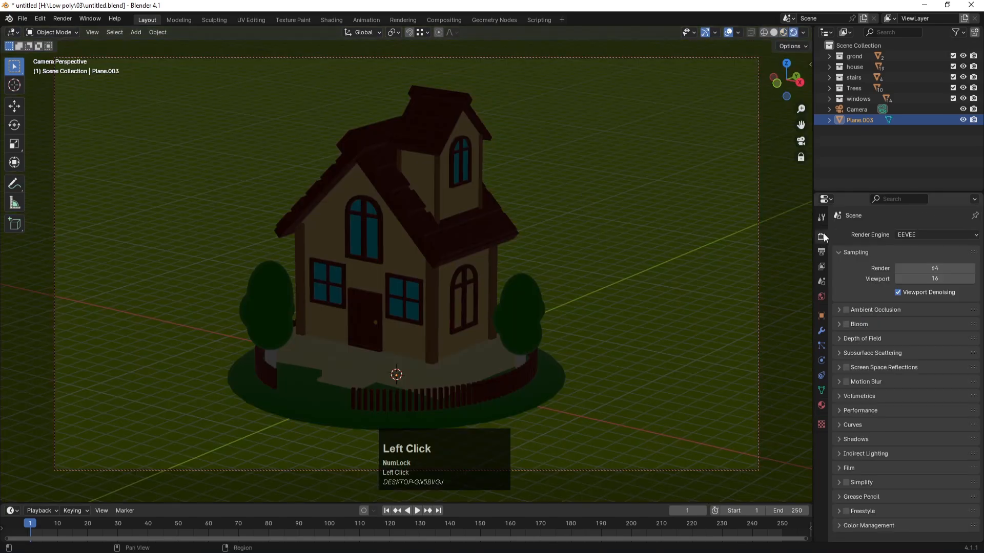
pyautogui.click(916, 231)
pyautogui.click(909, 268)
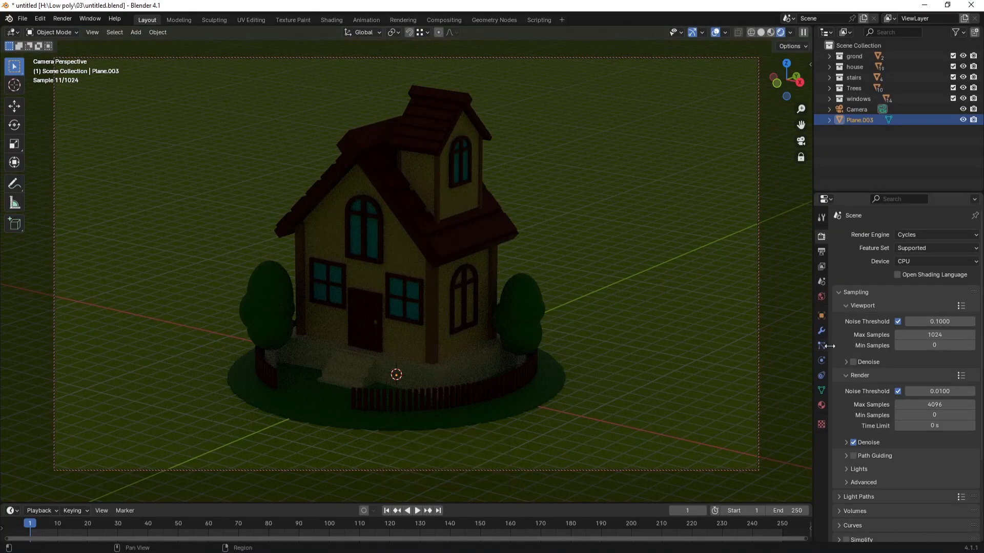
pyautogui.click(852, 361)
pyautogui.click(895, 237)
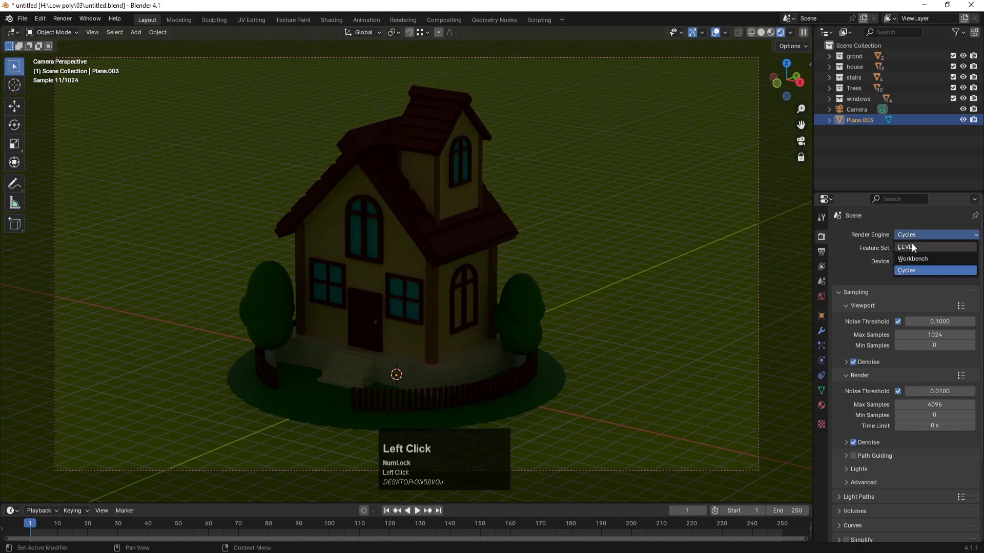
pyautogui.click(912, 246)
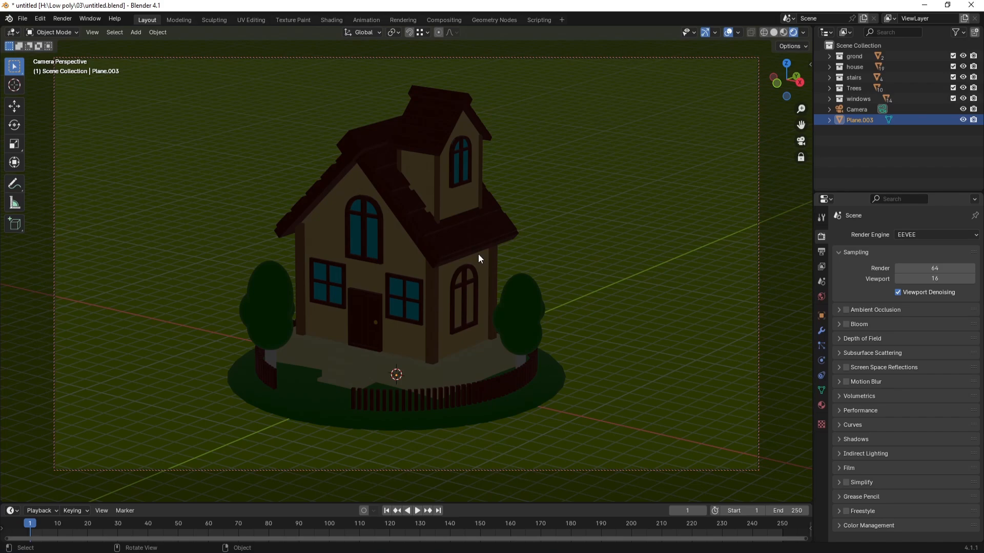
# Add an area light at the origin and raise it about 18 m along Z above the house.
pyautogui.hotkey('shift', 'a')
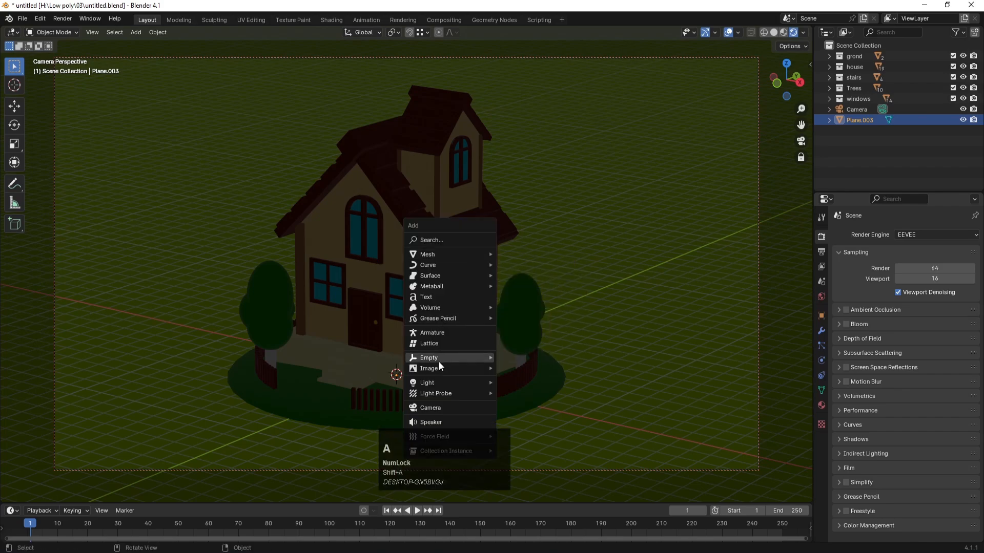
pyautogui.moveTo(431, 385)
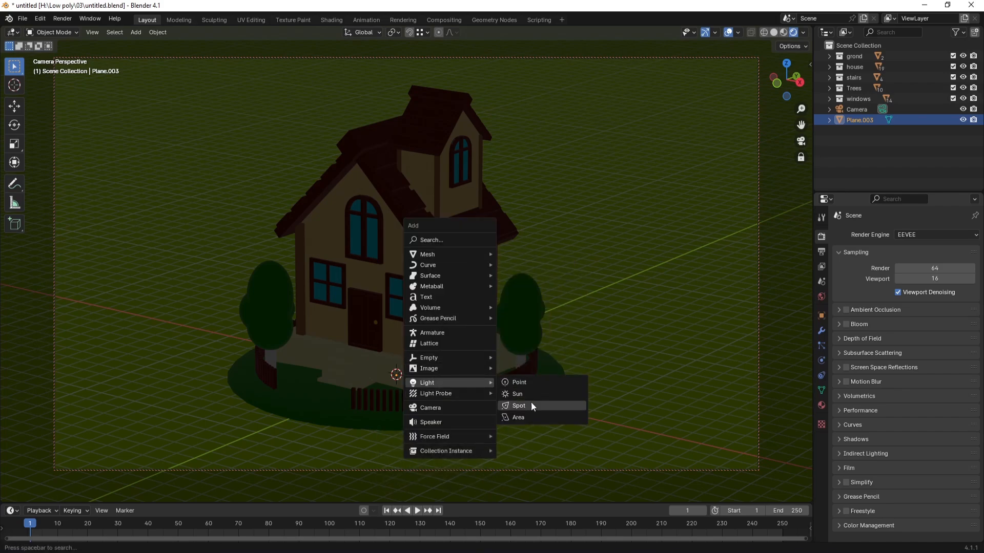
pyautogui.click(522, 416)
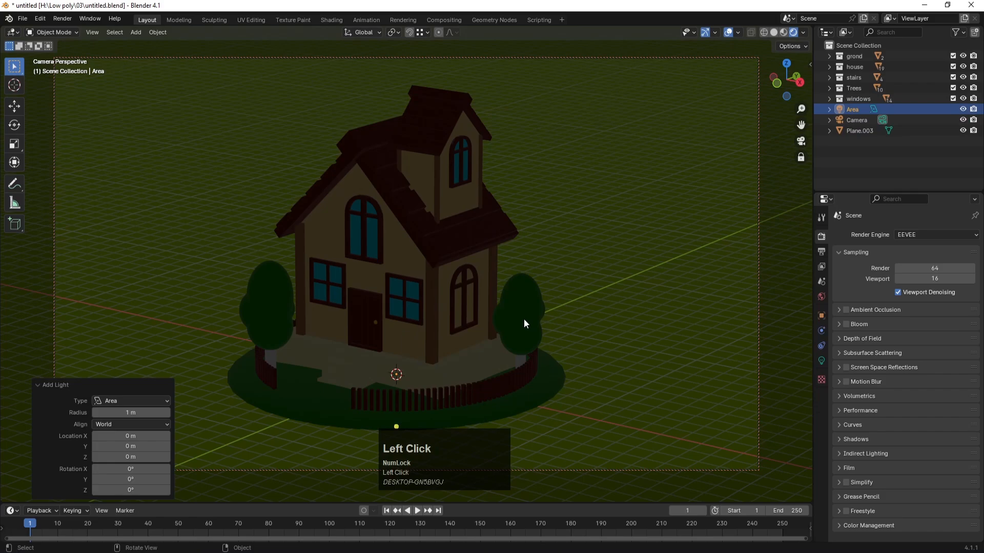
pyautogui.press('KP_1')
pyautogui.scroll(-2, 435, 323)
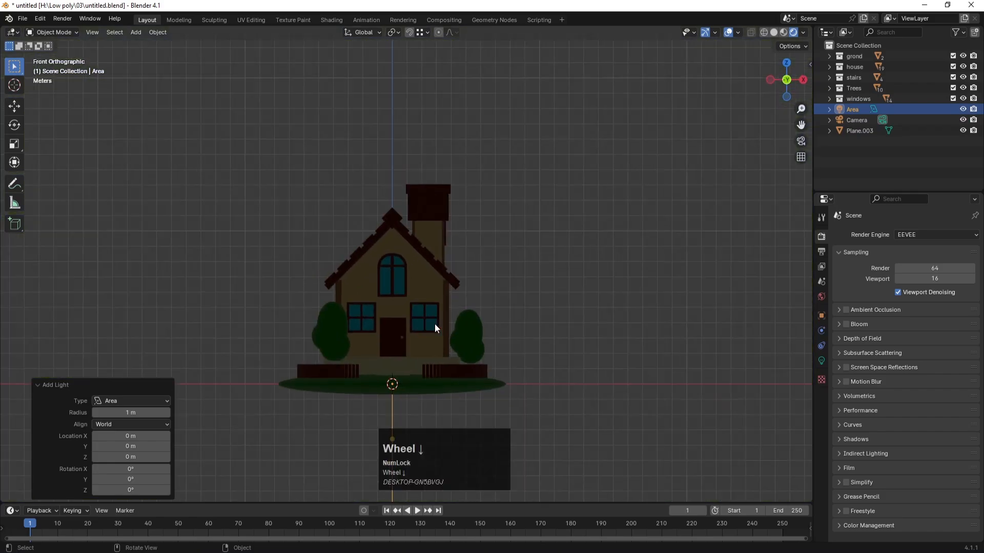
pyautogui.press('g')
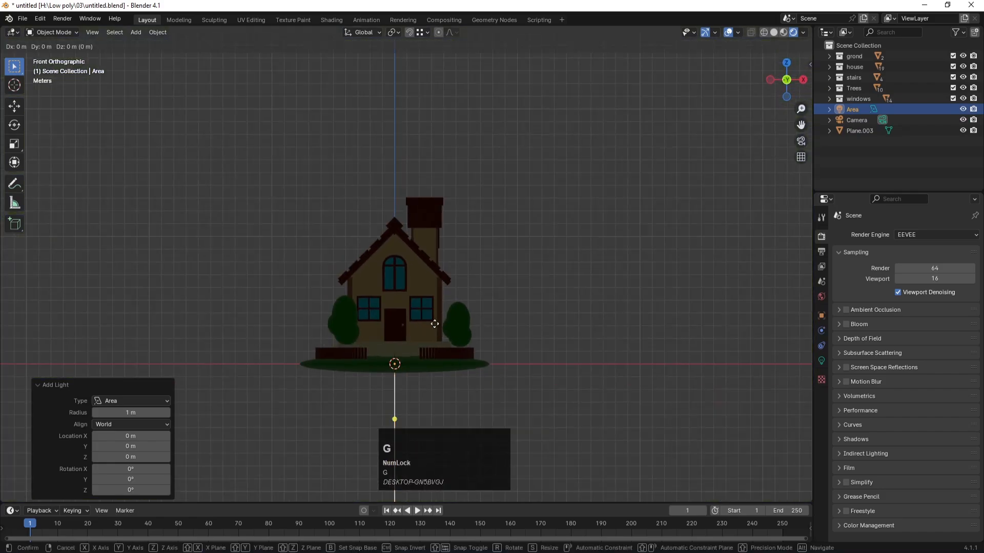
pyautogui.press('z')
pyautogui.click(428, 137)
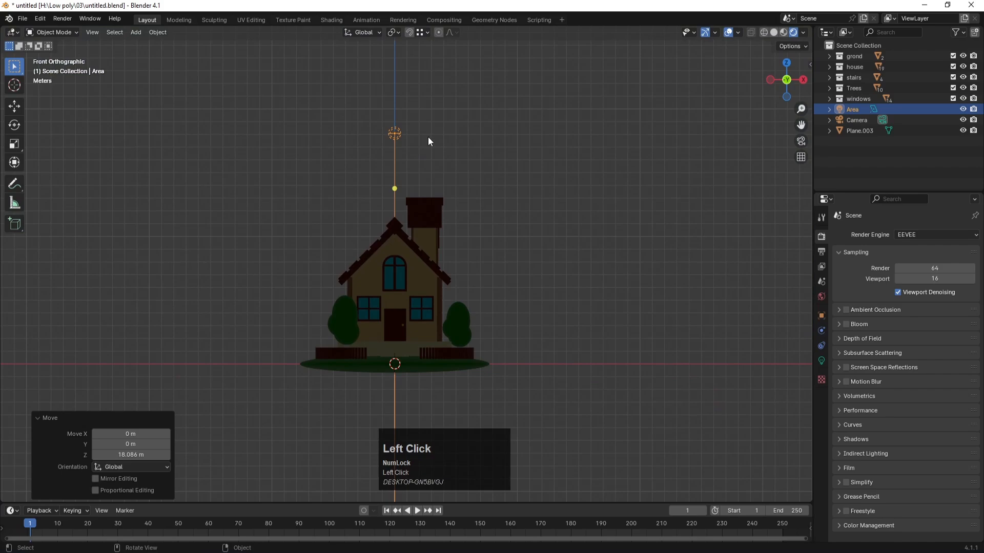
# Scale the area light up about 24 times and raise it about another 19.7 m along Z.
pyautogui.press('s')
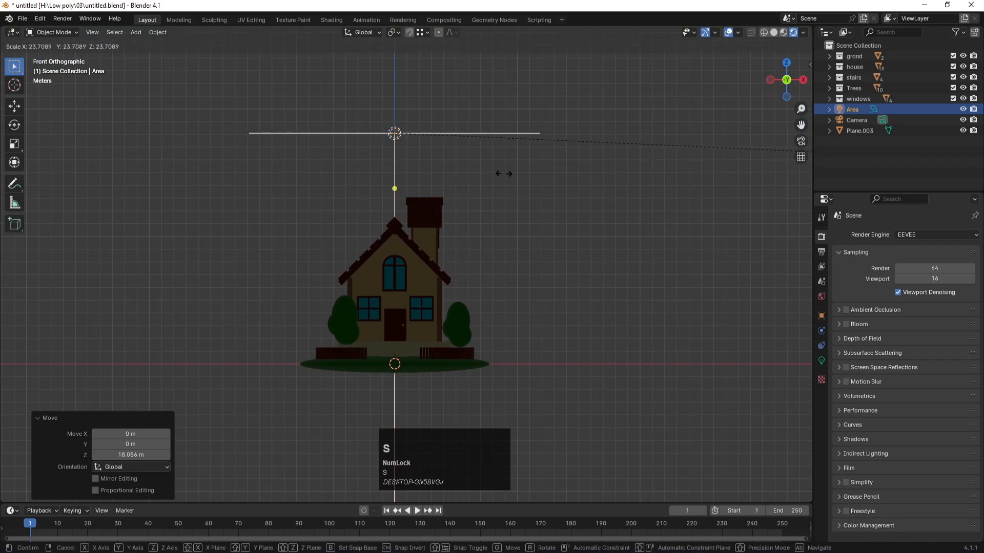
pyautogui.click(512, 173)
pyautogui.scroll(-4, 563, 284)
pyautogui.press('g')
pyautogui.press('z')
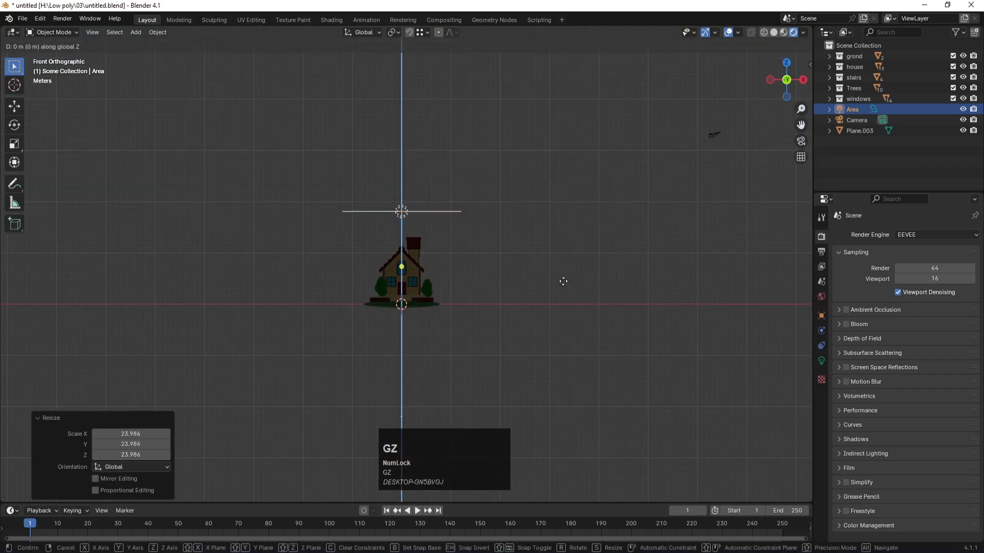
pyautogui.click(598, 180)
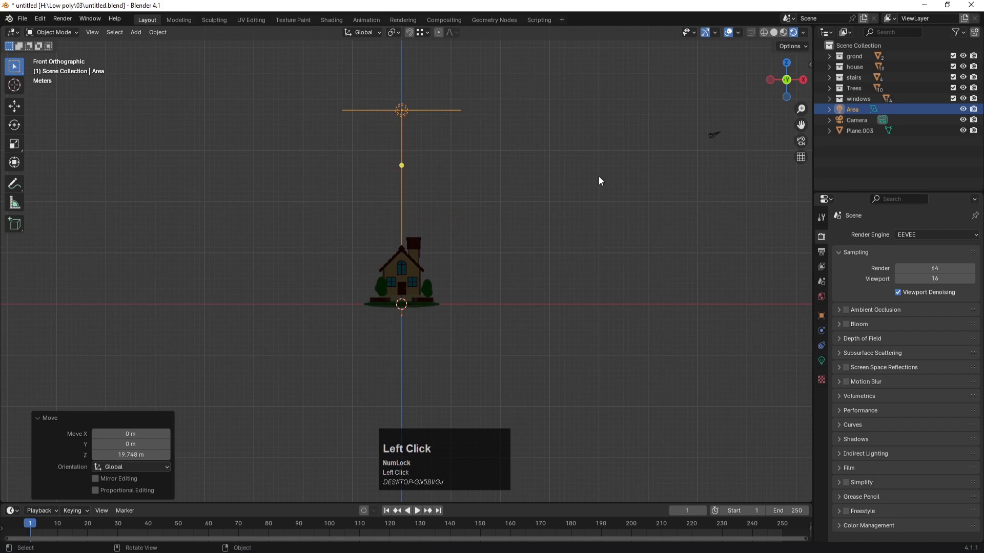
pyautogui.click(600, 282)
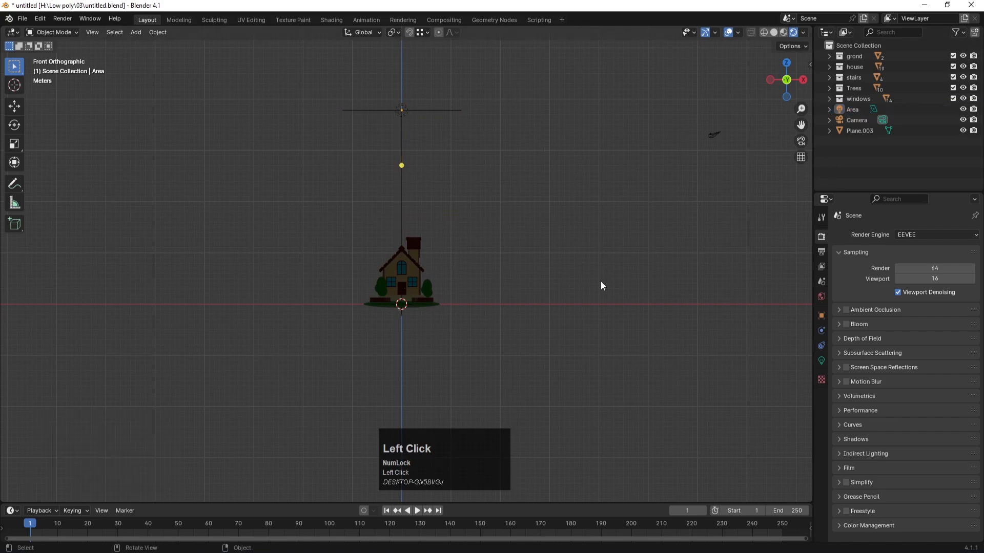
# Set the area light's power to 10000 W while viewing the scene through the camera.
pyautogui.press('KP_0')
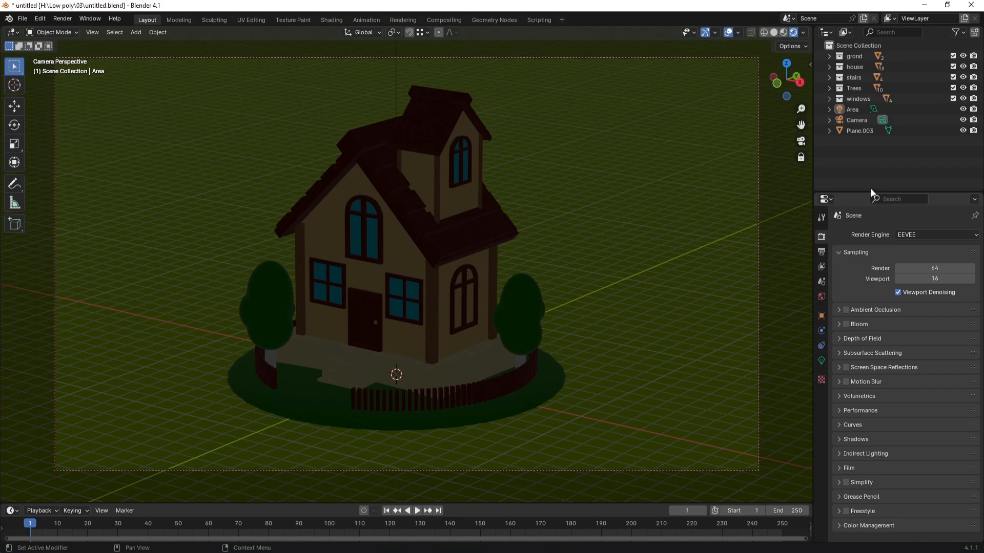
pyautogui.click(850, 112)
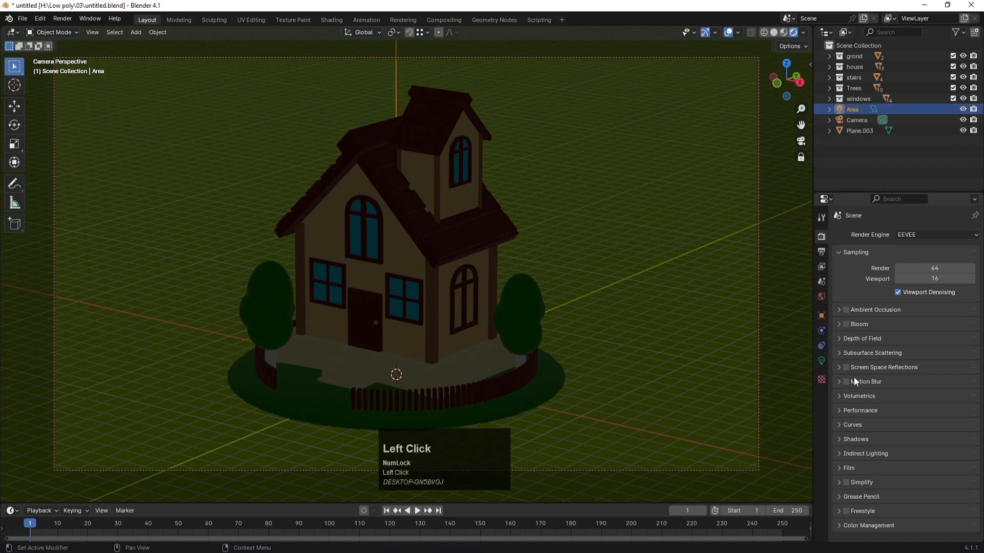
pyautogui.click(821, 361)
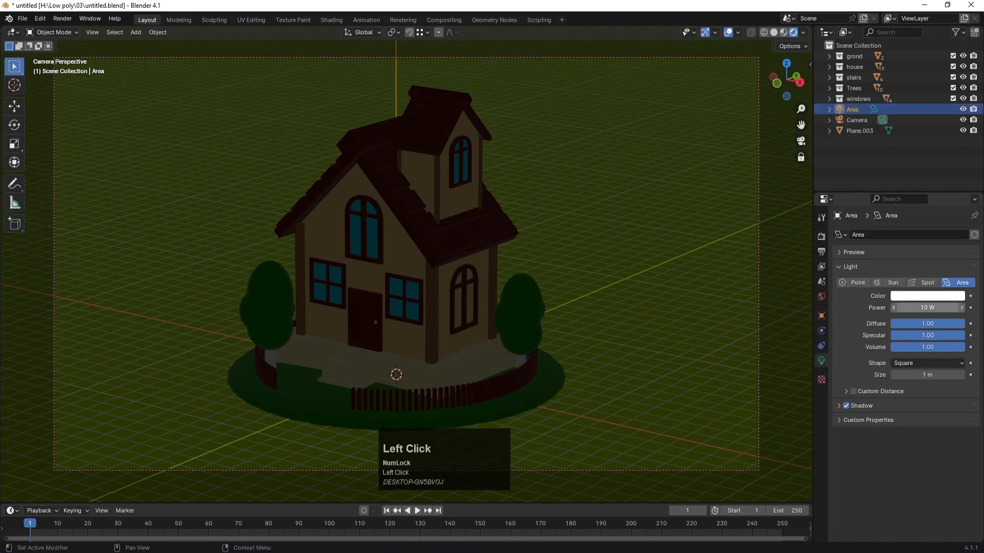
pyautogui.click(928, 307)
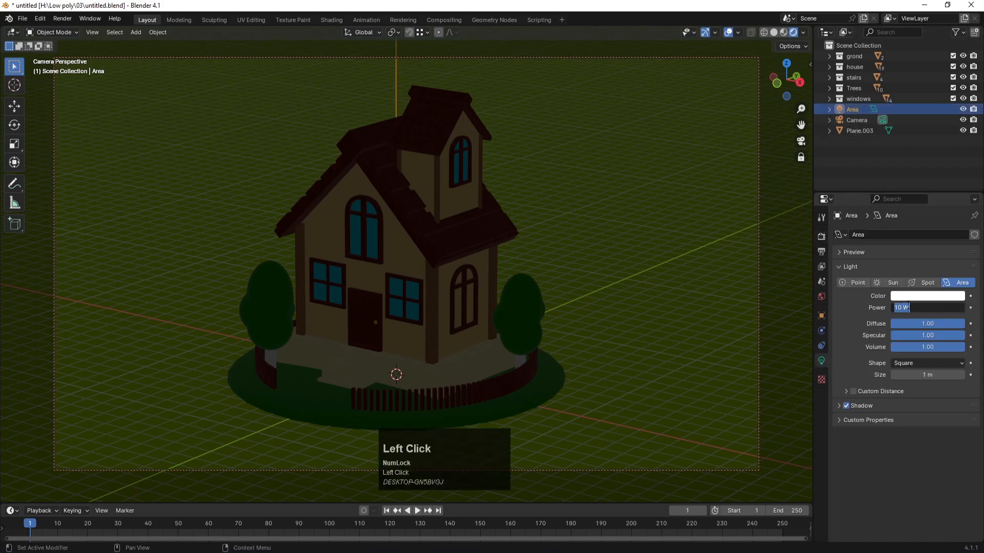
pyautogui.press('Return')
pyautogui.click(914, 314)
pyautogui.write('10000')
pyautogui.press('Return')
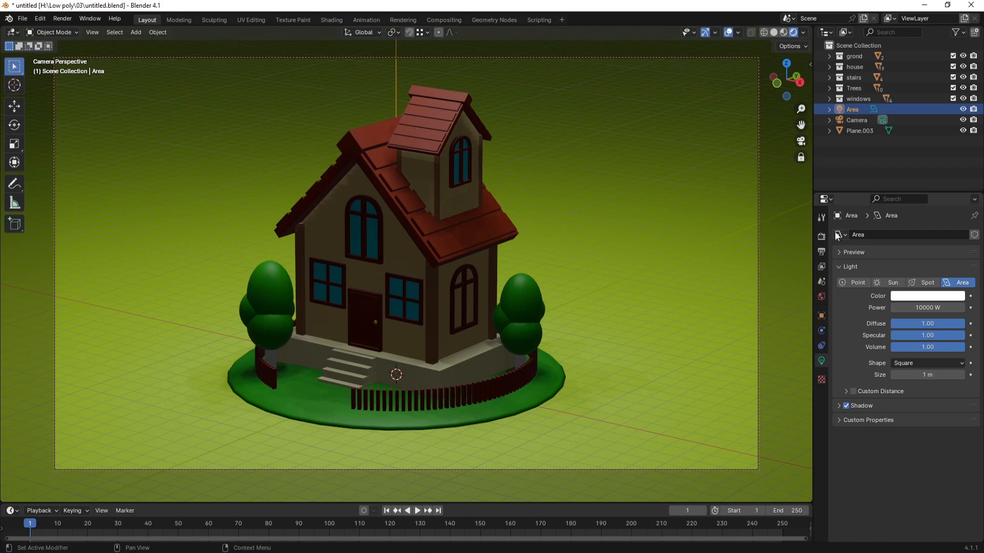
# Preview the lit scene with the Cycles render engine, and return to EEVEE.
pyautogui.click(821, 236)
pyautogui.click(913, 237)
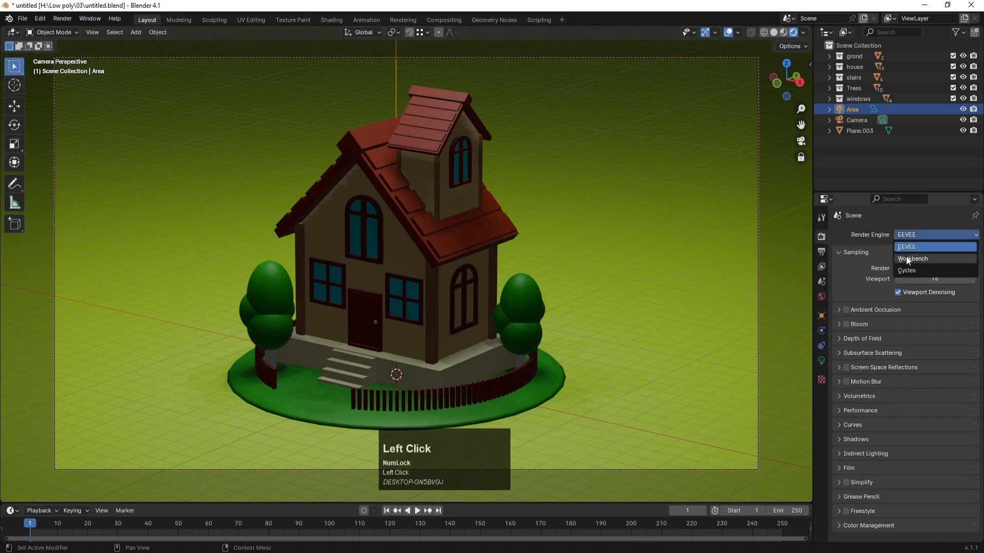
pyautogui.click(906, 269)
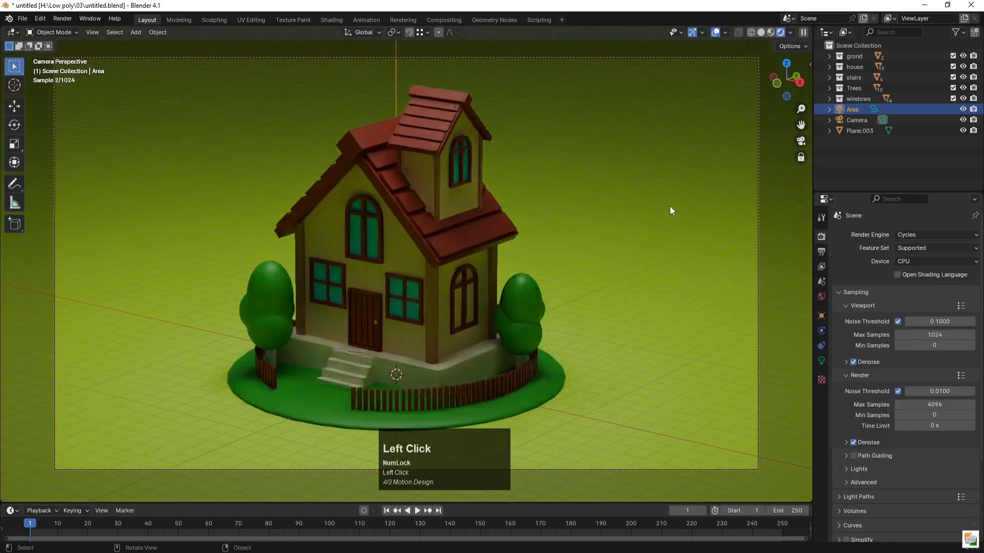
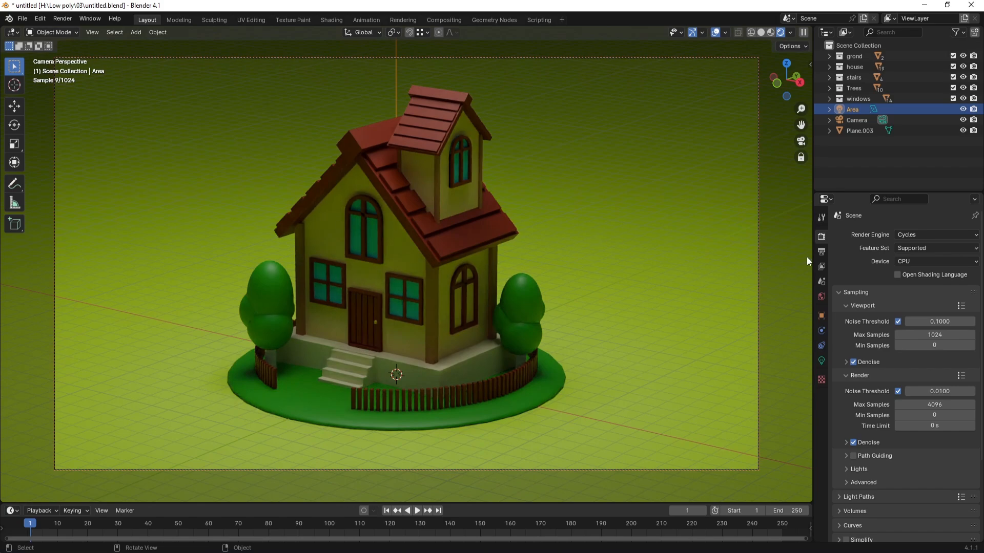
pyautogui.click(915, 237)
pyautogui.click(914, 245)
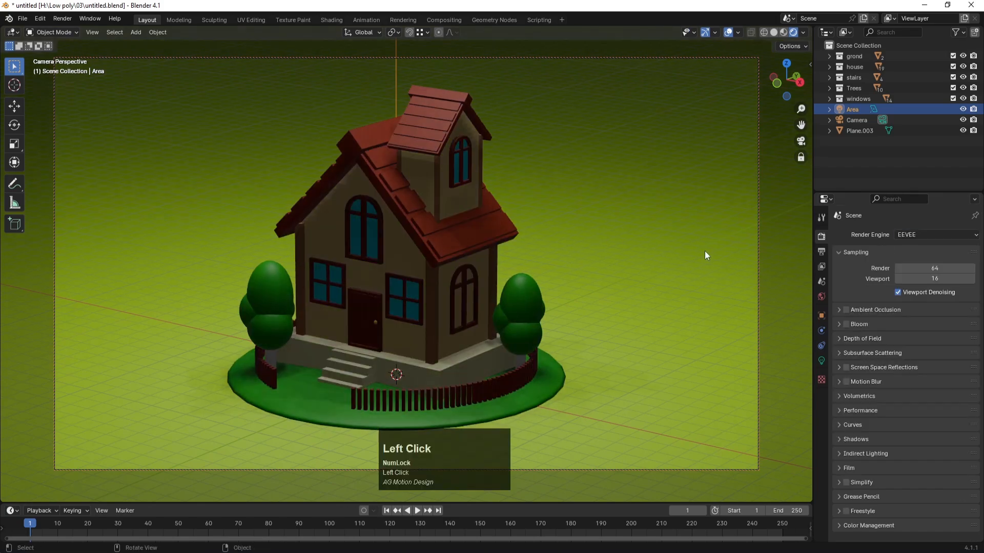
# Duplicate the area light in top view about -23.8 m in X and -24.1 m in Y, and rotate the copy about 51° around Z.
pyautogui.press('KP_7')
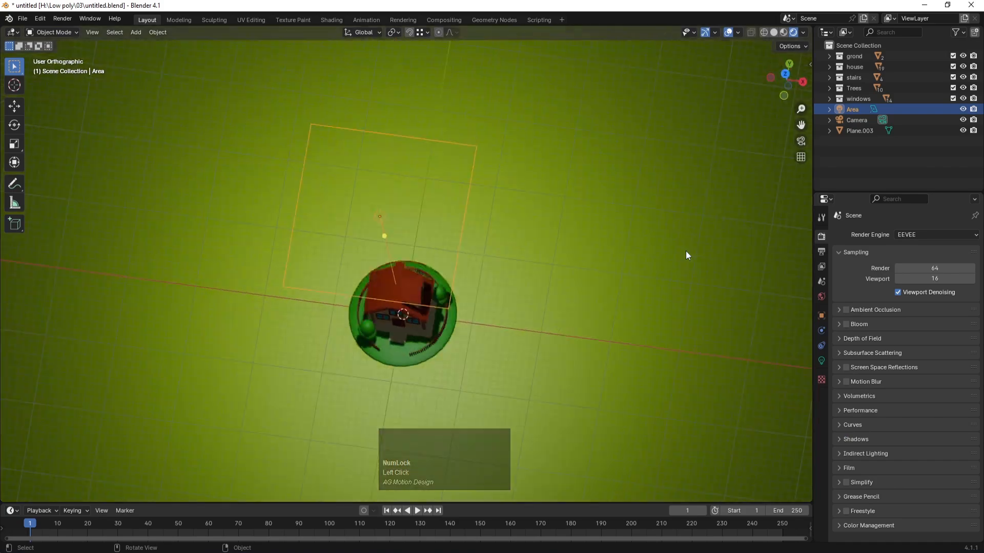
pyautogui.click(853, 110)
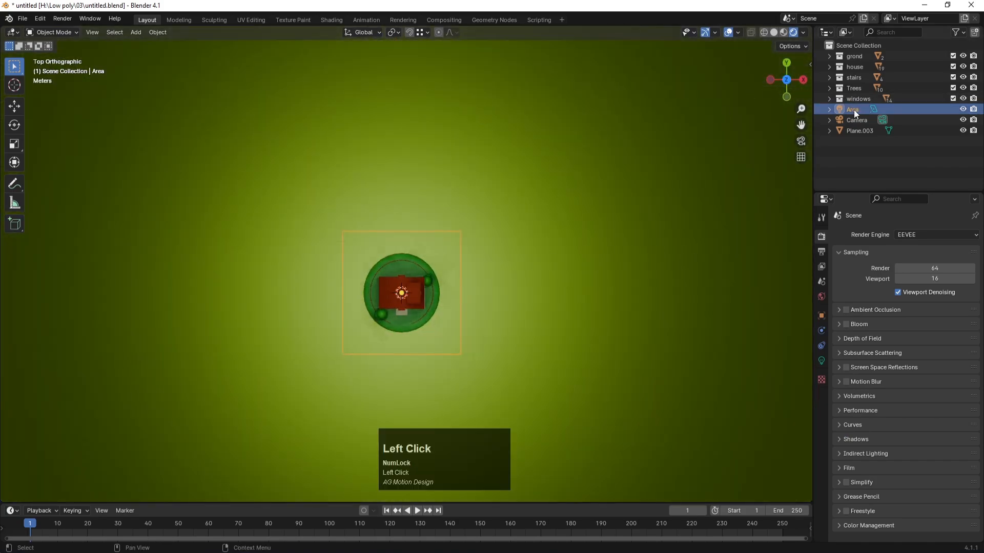
pyautogui.hotkey('shift', 'd')
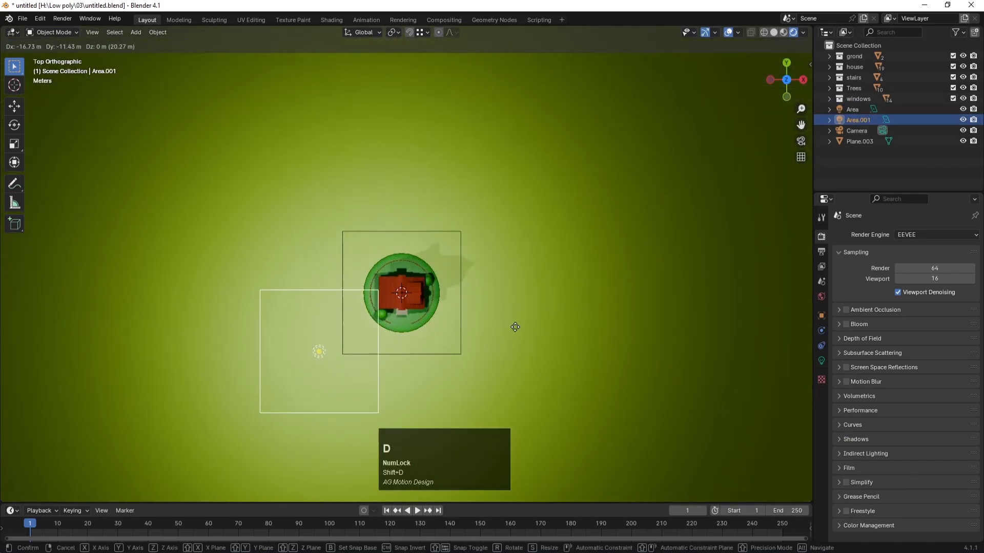
pyautogui.click(483, 394)
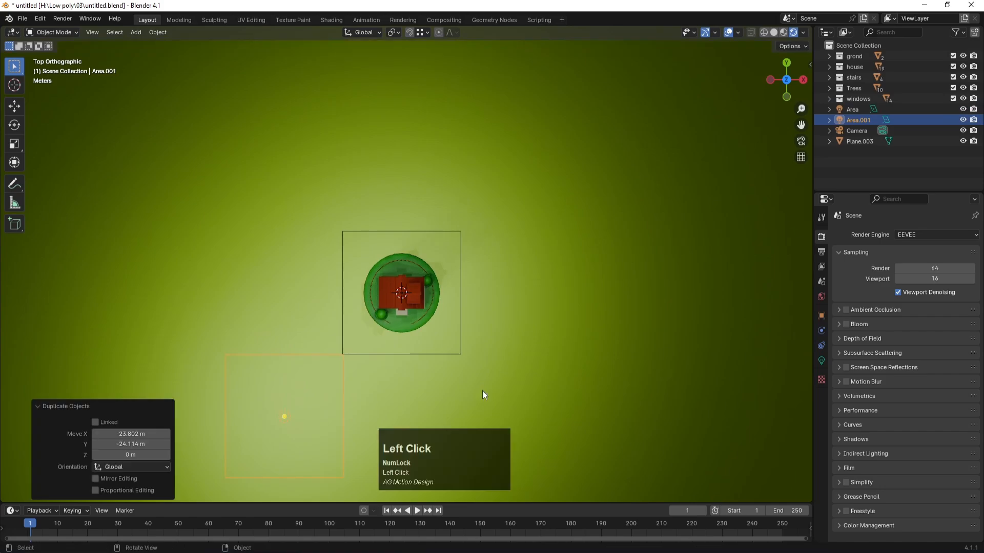
pyautogui.press('r')
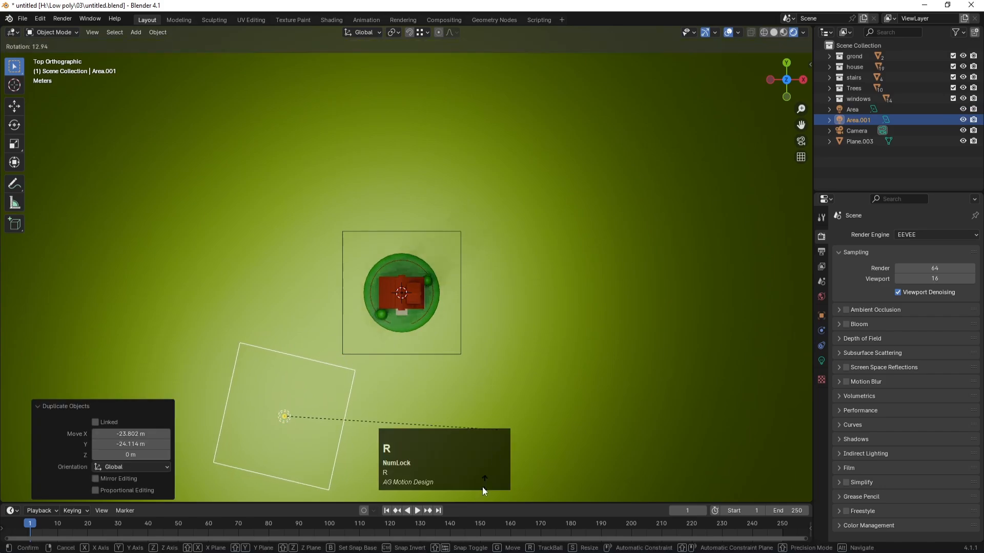
pyautogui.click(388, 41)
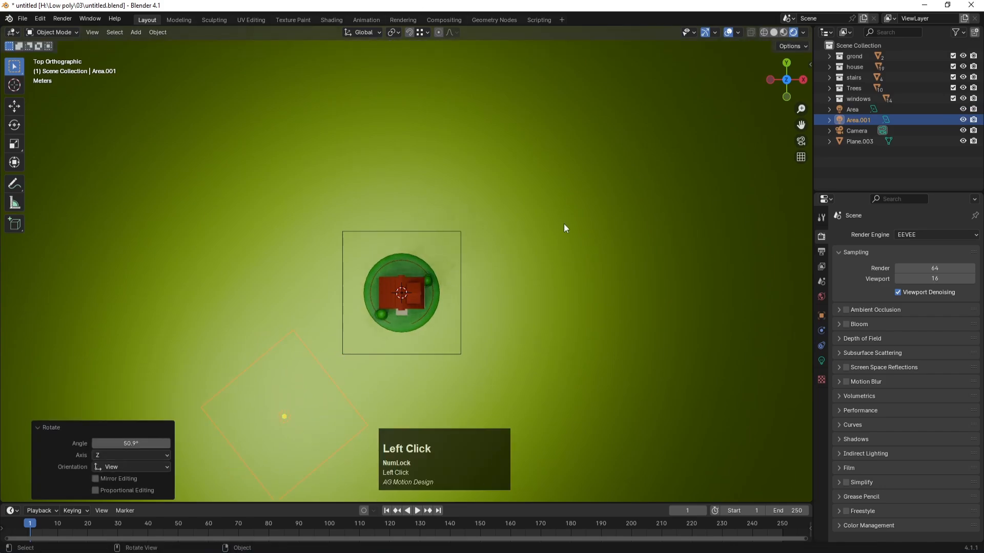
# In front view, rotate the second area light about -46.8° toward the house and move it about -7.5 m in X and -5.1 m in Z.
pyautogui.press('KP_1')
pyautogui.press('r')
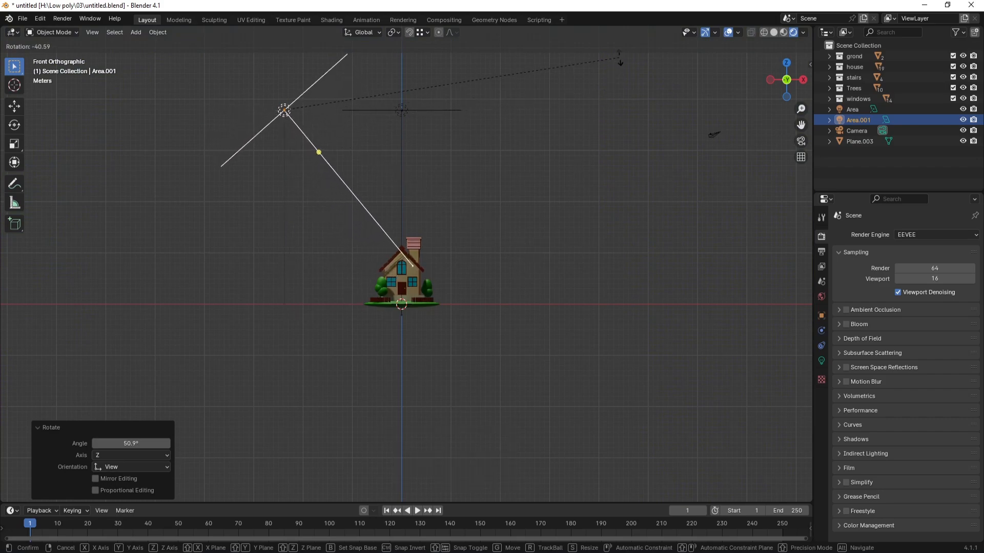
pyautogui.click(629, 492)
pyautogui.press('g')
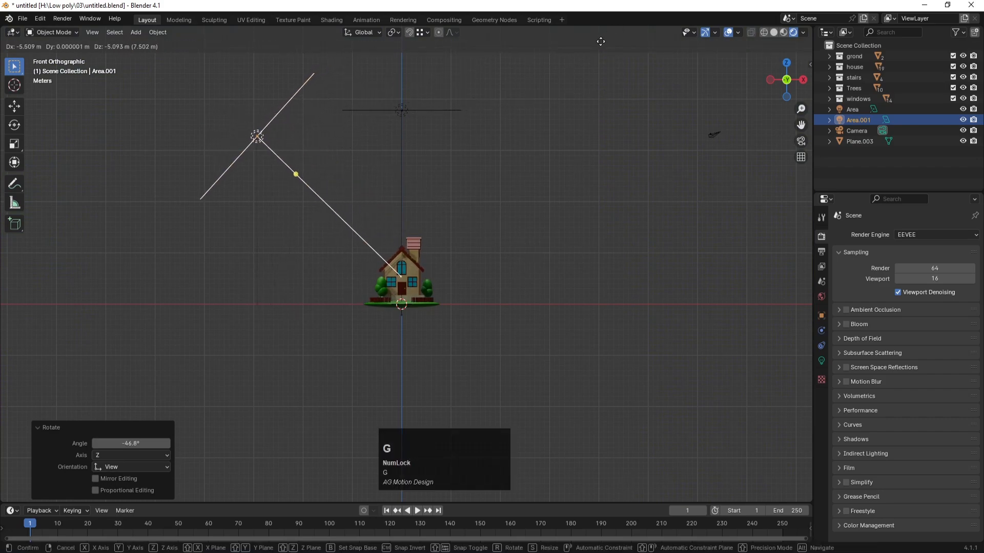
pyautogui.click(591, 41)
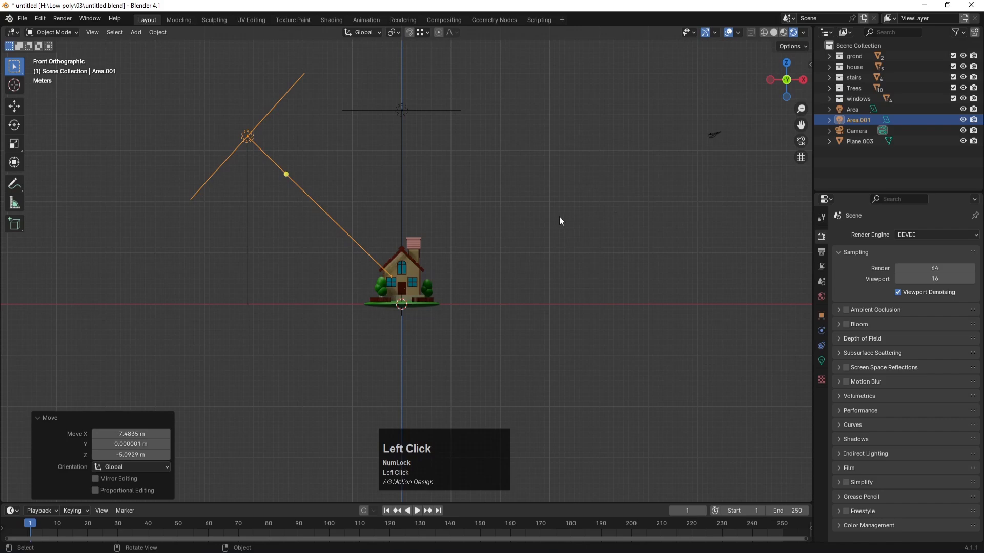
# Check the two-light setup through the camera with Cycles, and switch the render engine back to EEVEE.
pyautogui.press('KP_0')
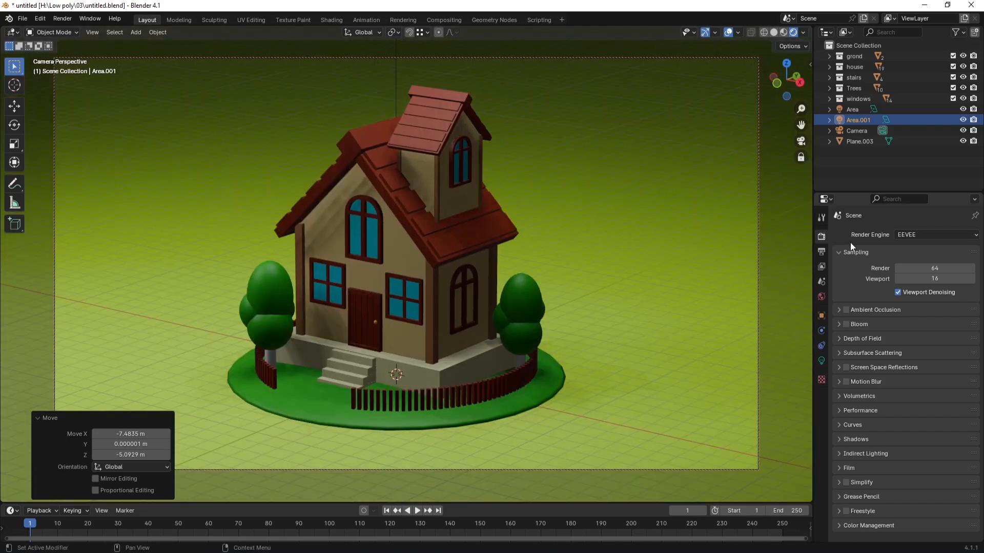
pyautogui.click(907, 233)
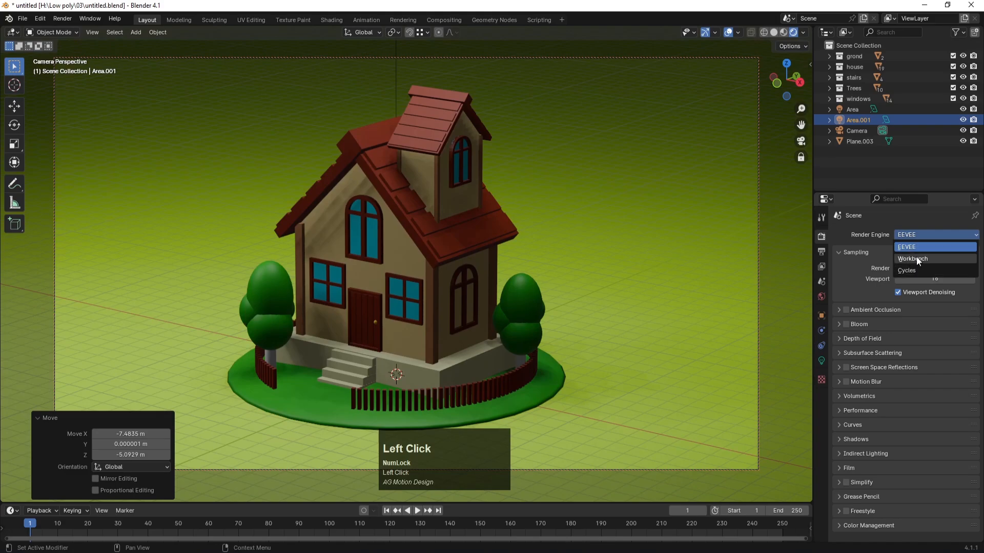
pyautogui.click(909, 269)
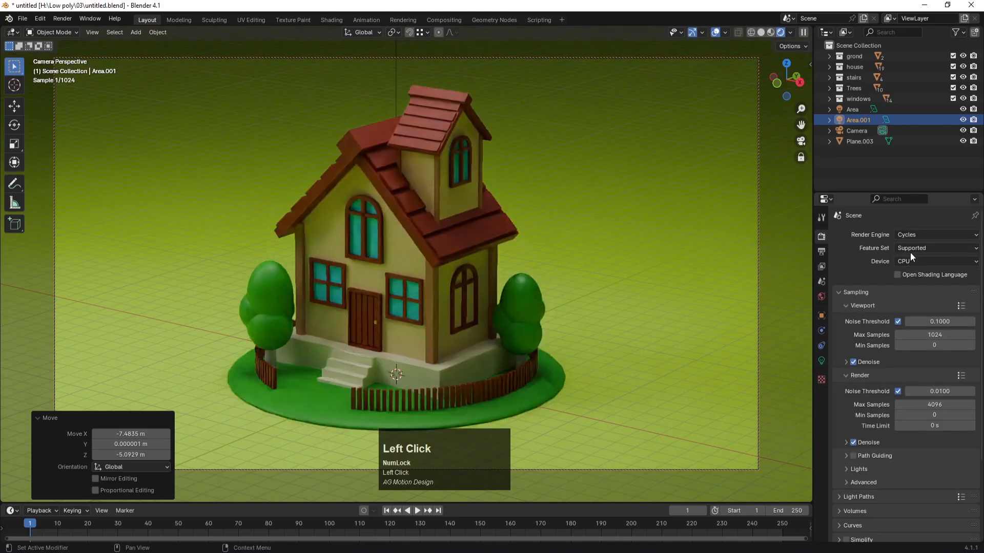
pyautogui.click(912, 236)
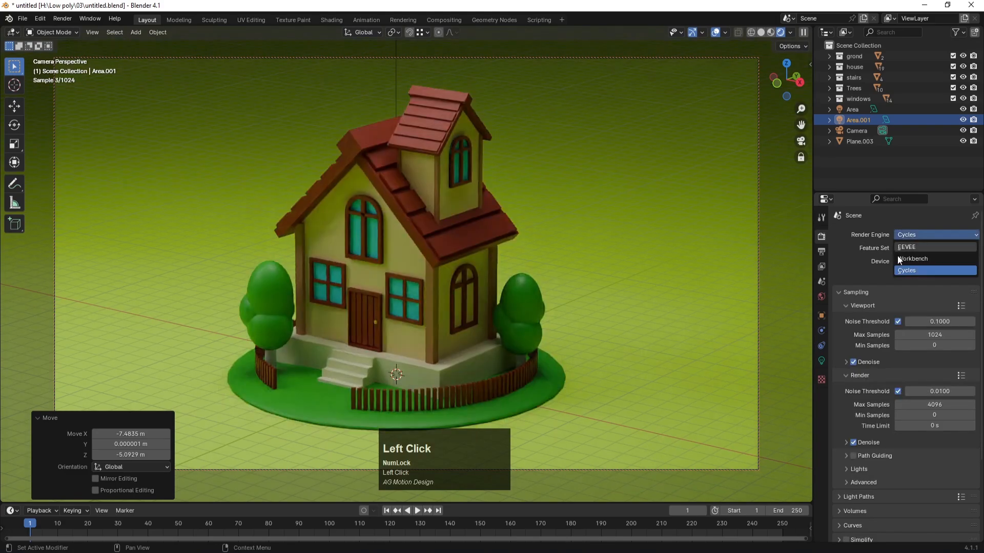
pyautogui.click(907, 247)
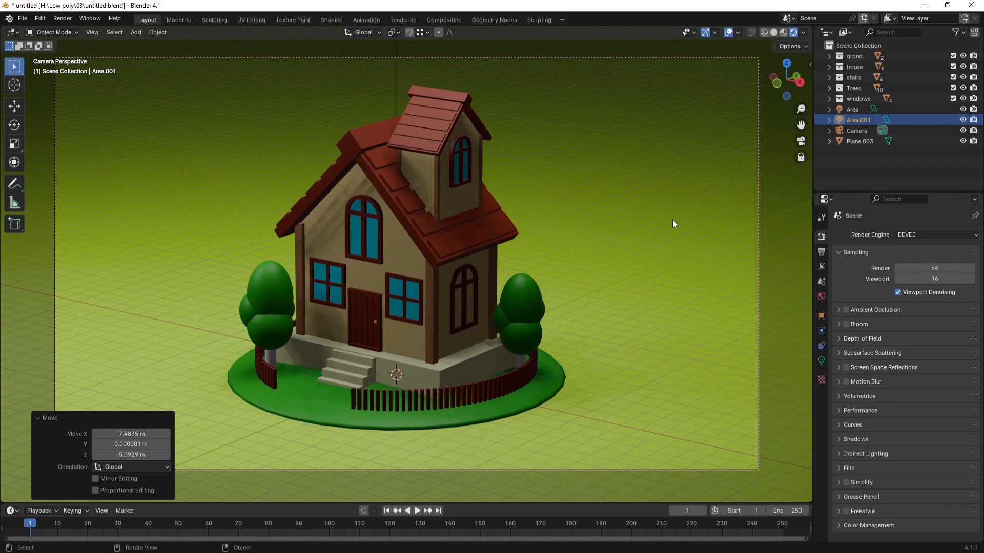
# Set the power of the Area.001 light to 50000 W.
pyautogui.click(849, 119)
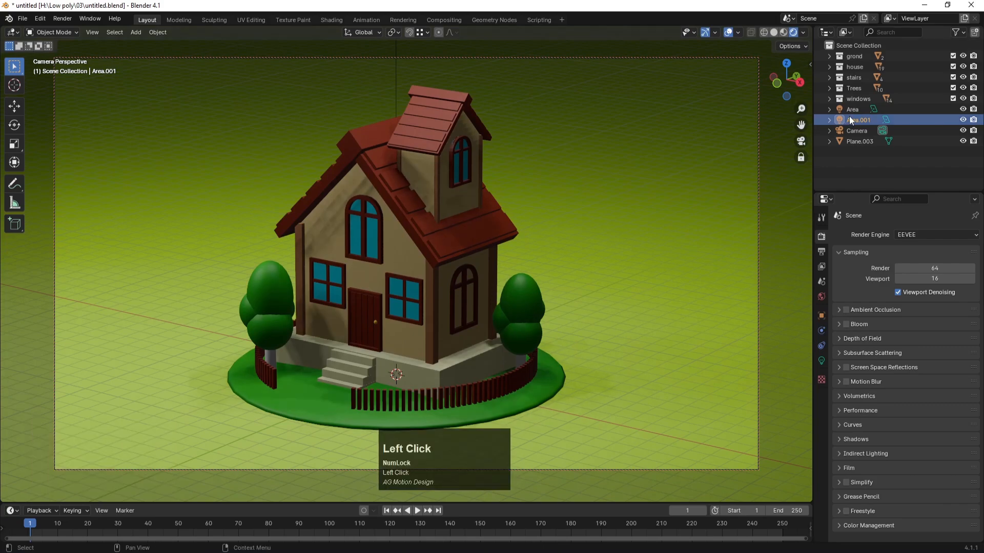
pyautogui.click(822, 361)
pyautogui.doubleClick(917, 308)
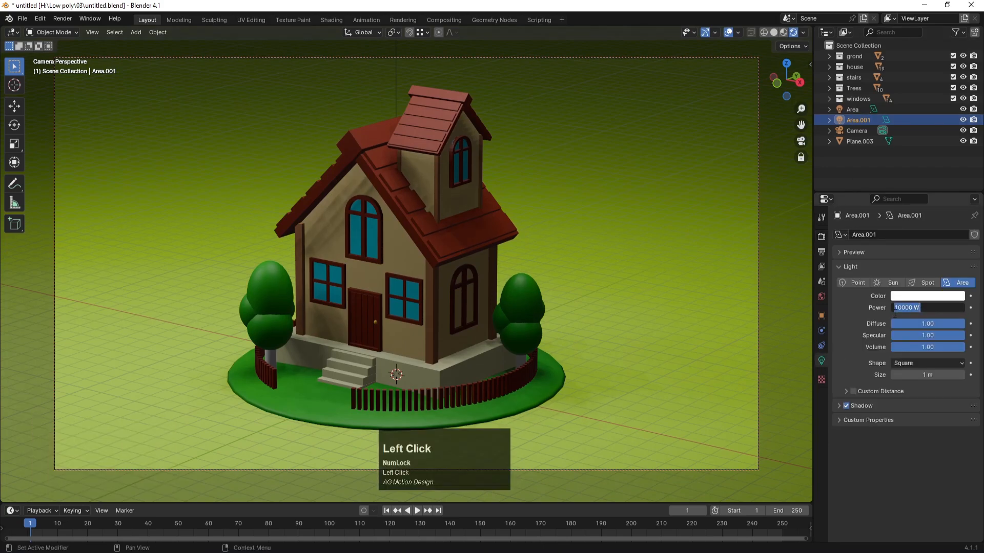
pyautogui.write('50000')
pyautogui.press('Return')
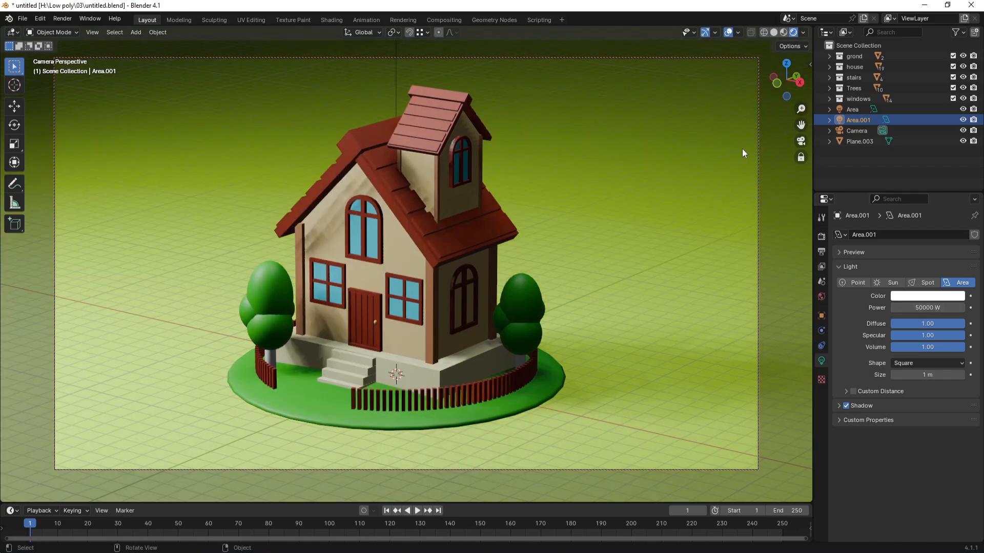
# In top view, rotate Area.001 about -37° toward the house and move it about 0.2 m in X and -1.7 m in Y.
pyautogui.press('KP_7')
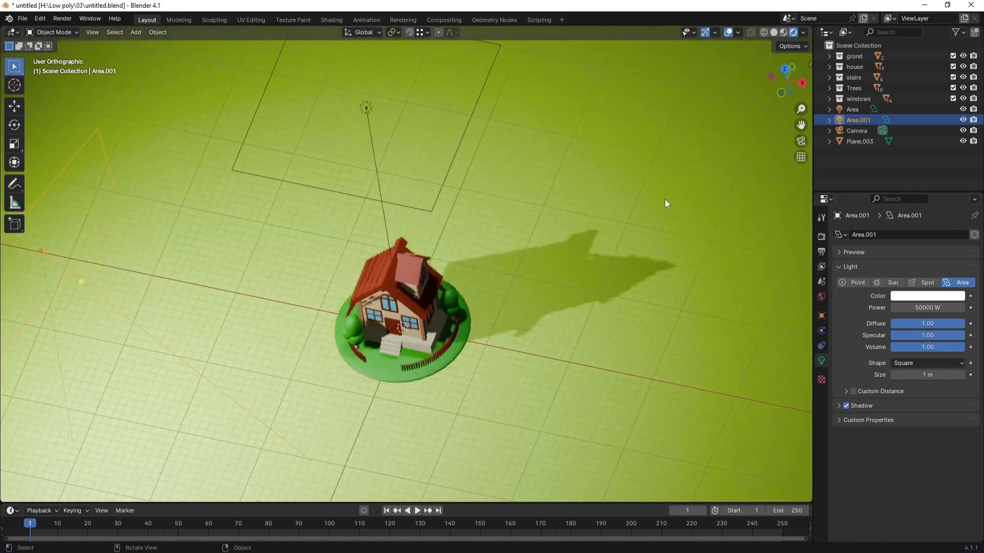
pyautogui.press('r')
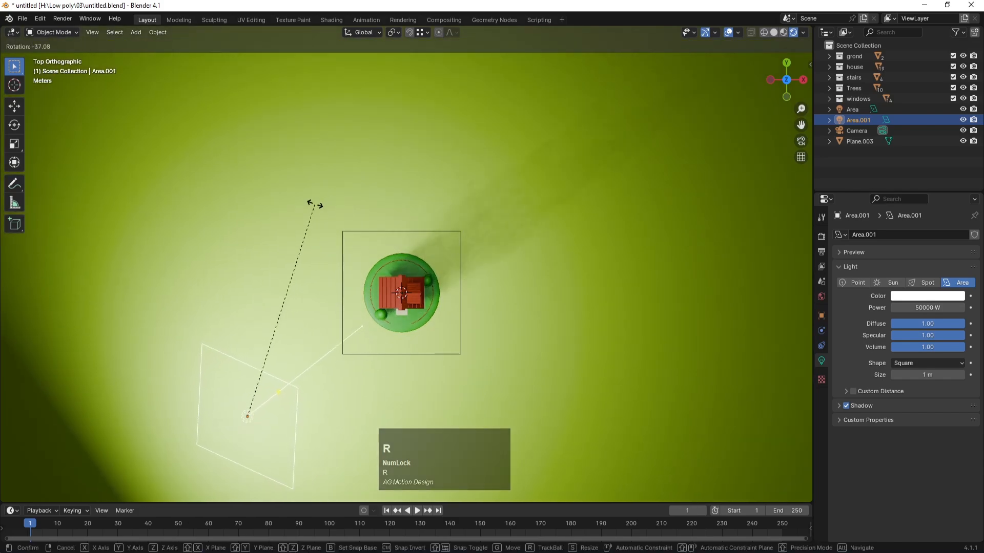
pyautogui.click(315, 204)
pyautogui.press('g')
pyautogui.click(316, 214)
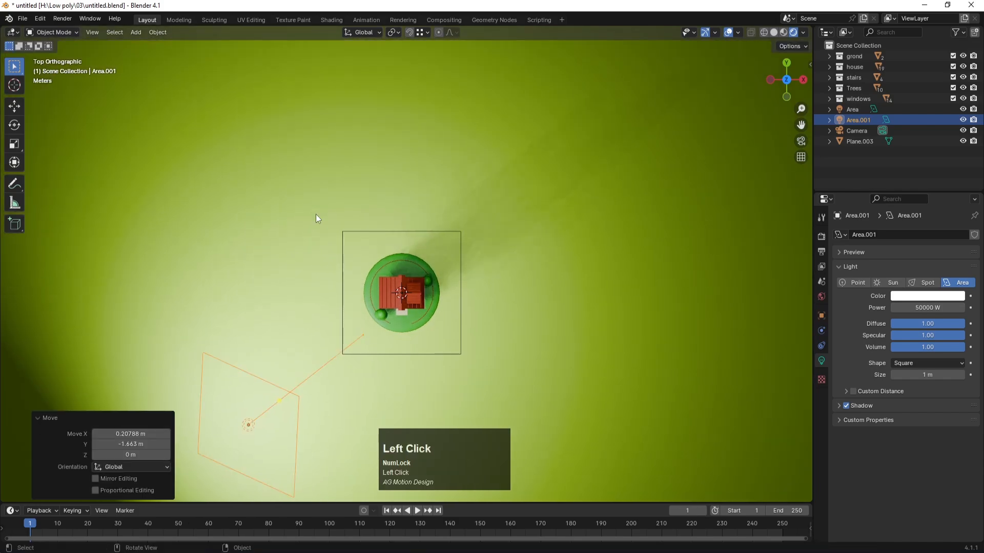
# Duplicate Area.001 about 61.4 m in X and -3.5 m in Y, and rotate the copy about -98.9° around Z.
pyautogui.hotkey('shift', 'd')
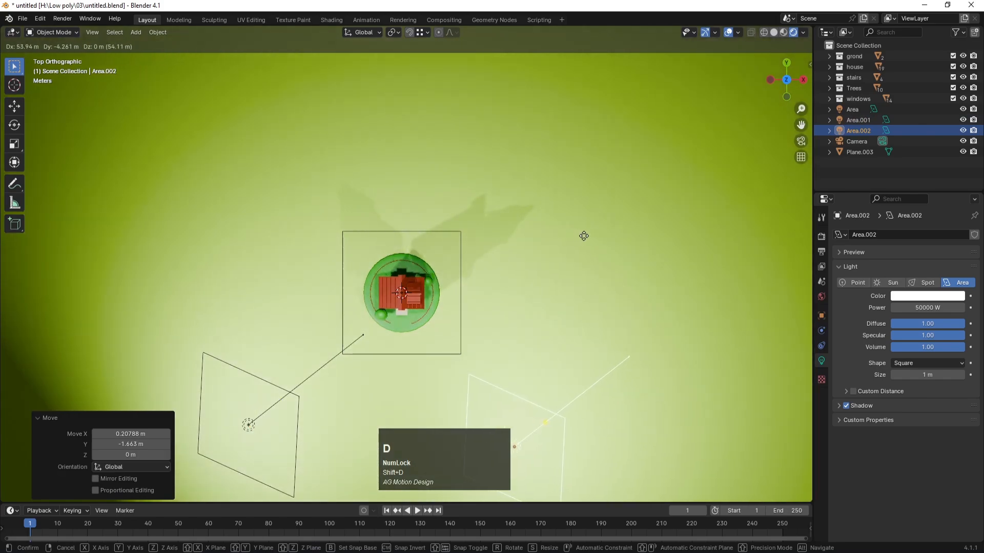
pyautogui.click(618, 231)
pyautogui.press('r')
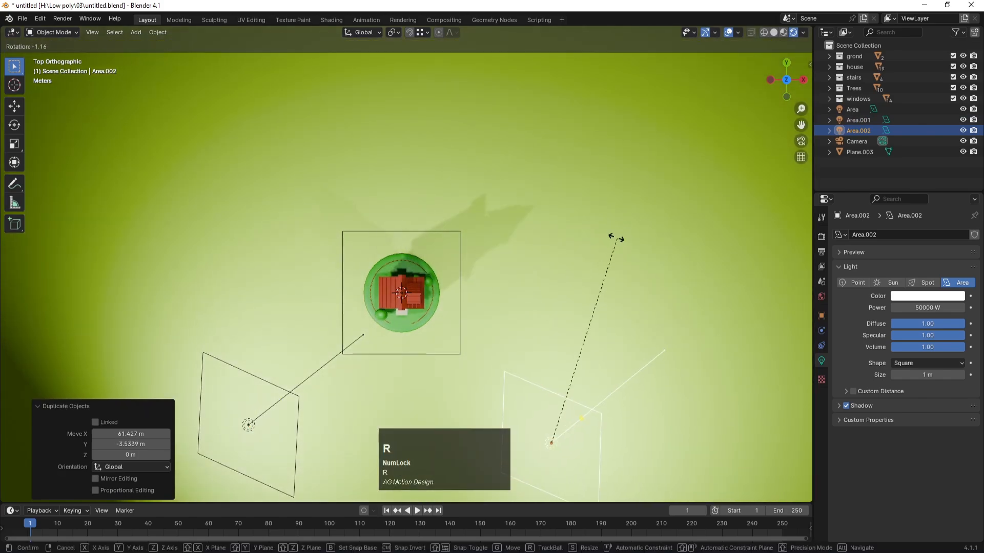
pyautogui.click(253, 385)
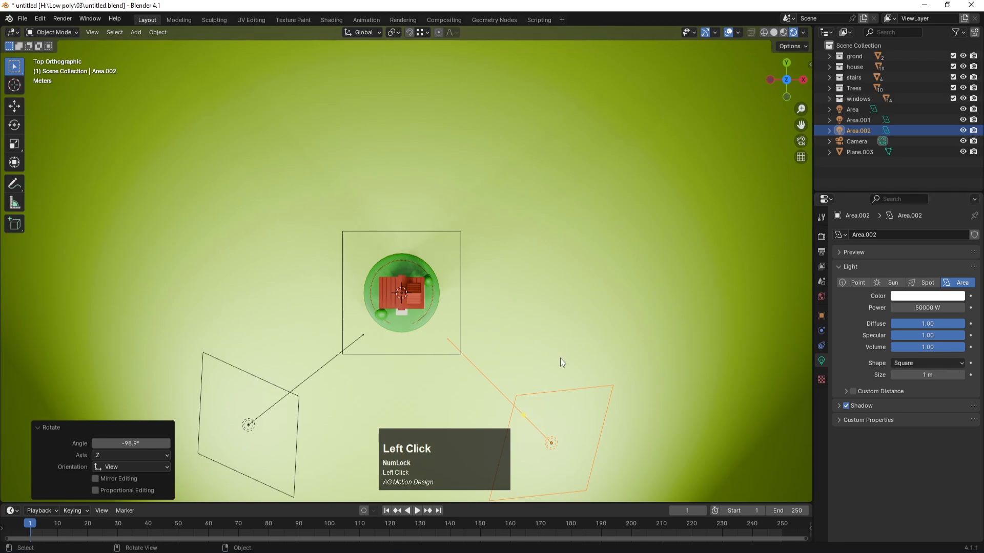
# Return to the camera view and set the render engine to Cycles.
pyautogui.click(572, 228)
pyautogui.press('KP_0')
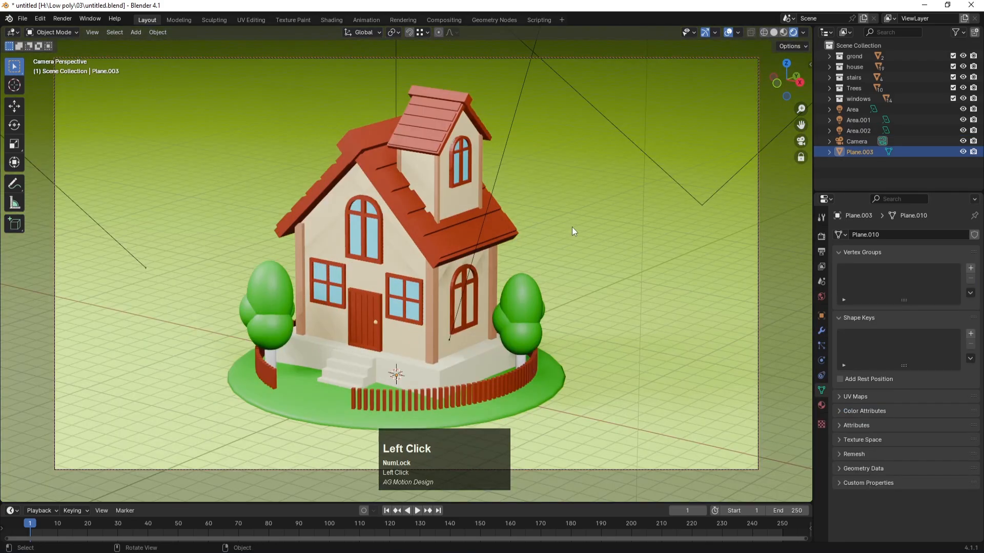
pyautogui.click(821, 236)
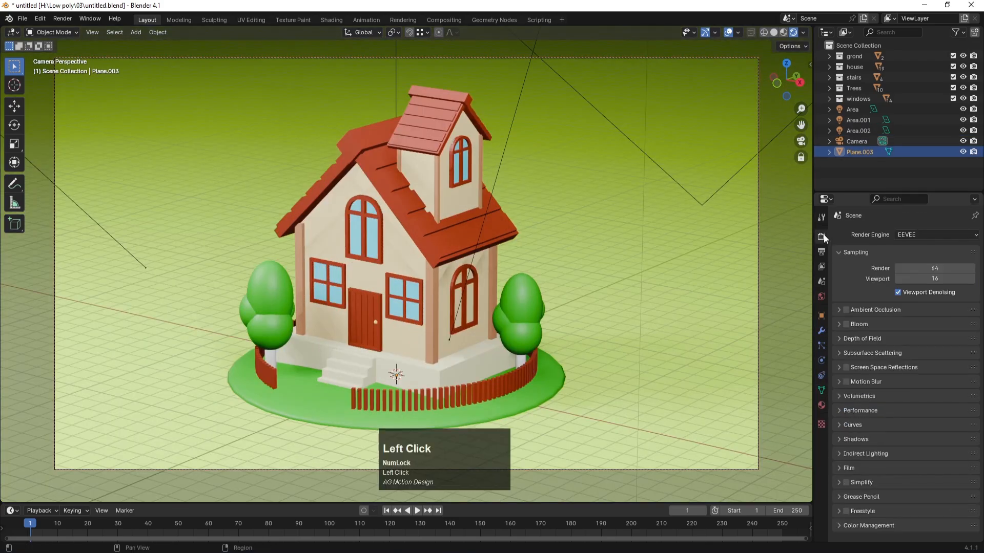
pyautogui.click(903, 236)
pyautogui.click(905, 271)
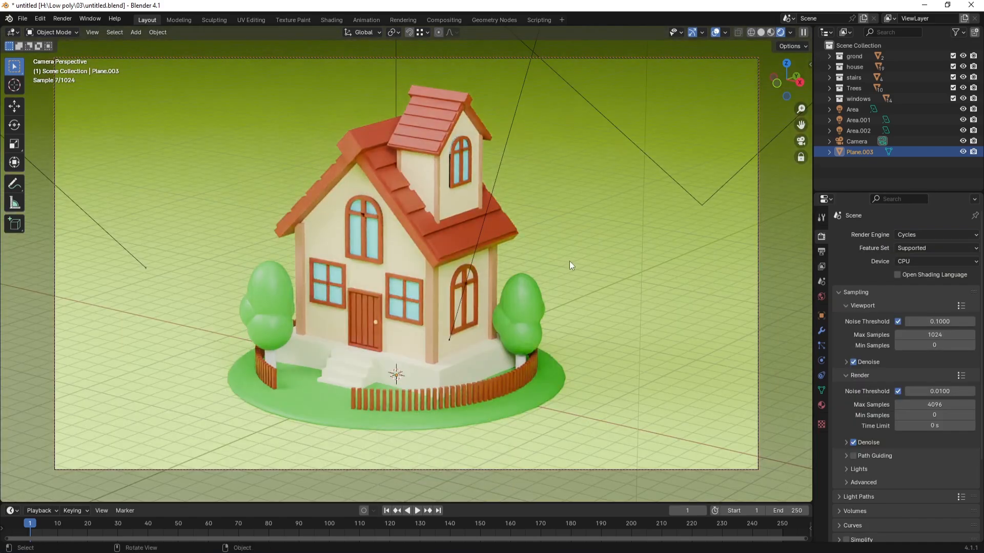
pyautogui.click(608, 229)
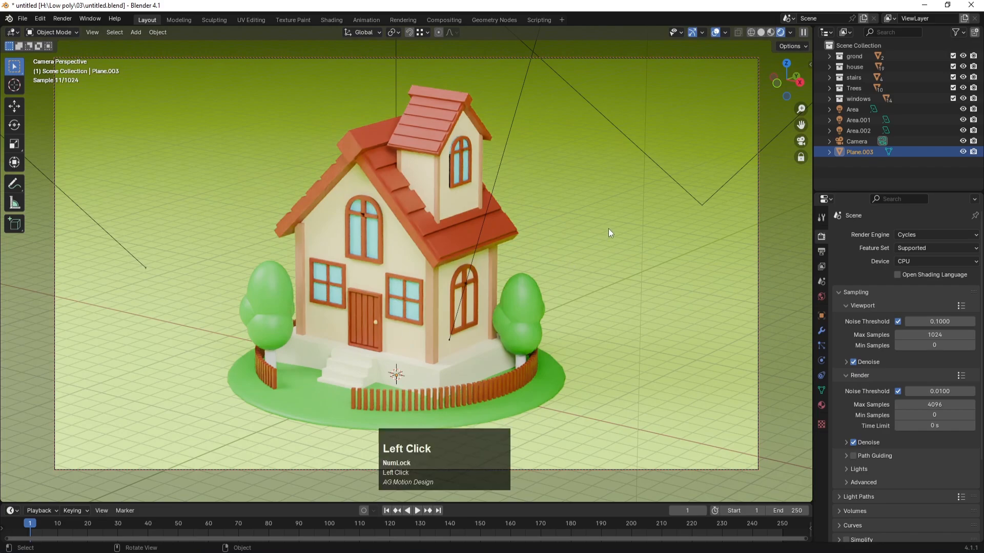
# Set the world background color to black.
pyautogui.click(962, 152)
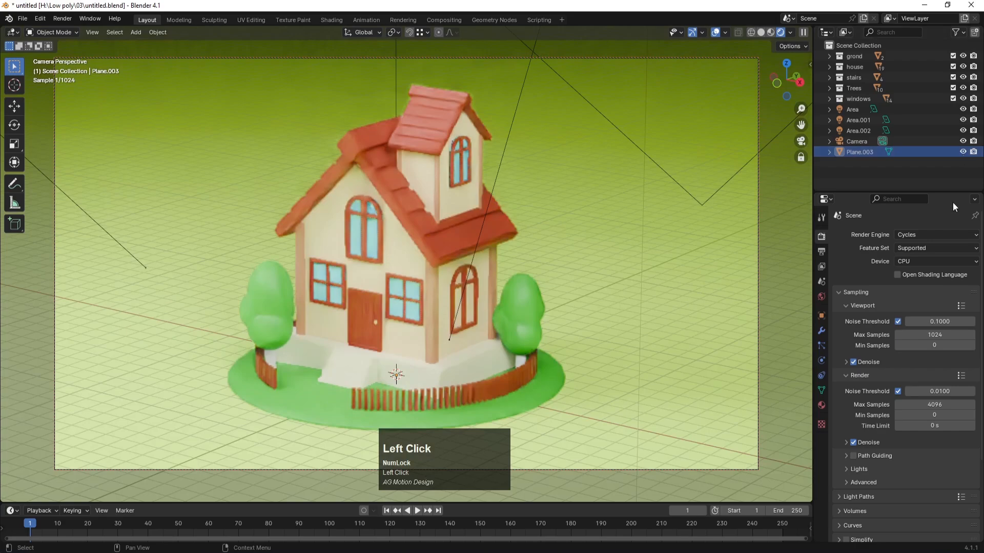
pyautogui.click(821, 297)
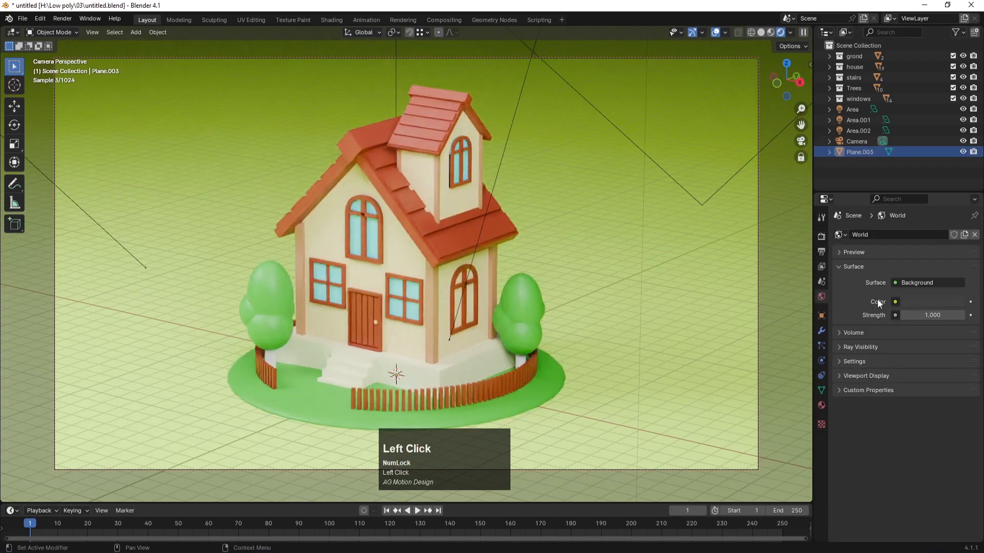
pyautogui.click(919, 302)
pyautogui.moveTo(956, 220); pyautogui.dragTo(956, 229)
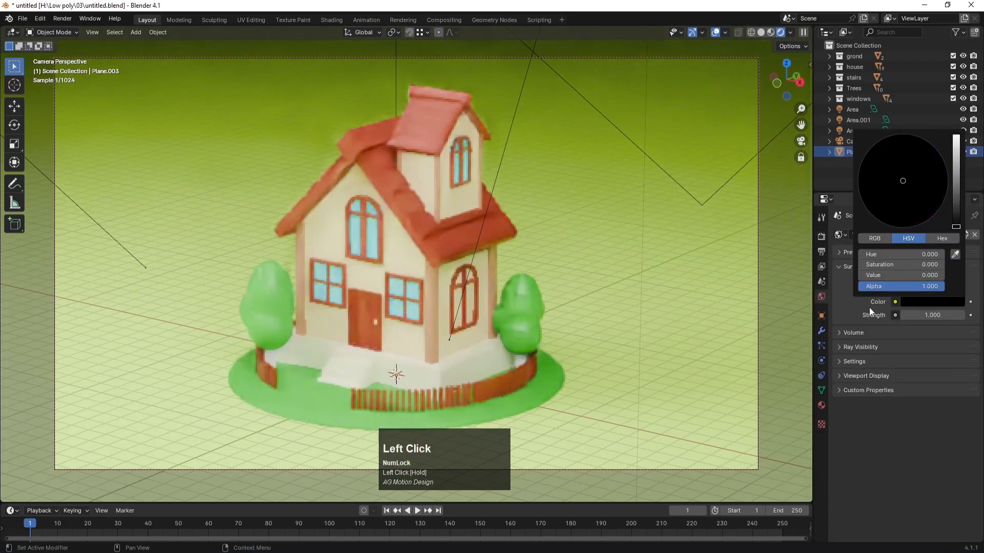
pyautogui.click(850, 171)
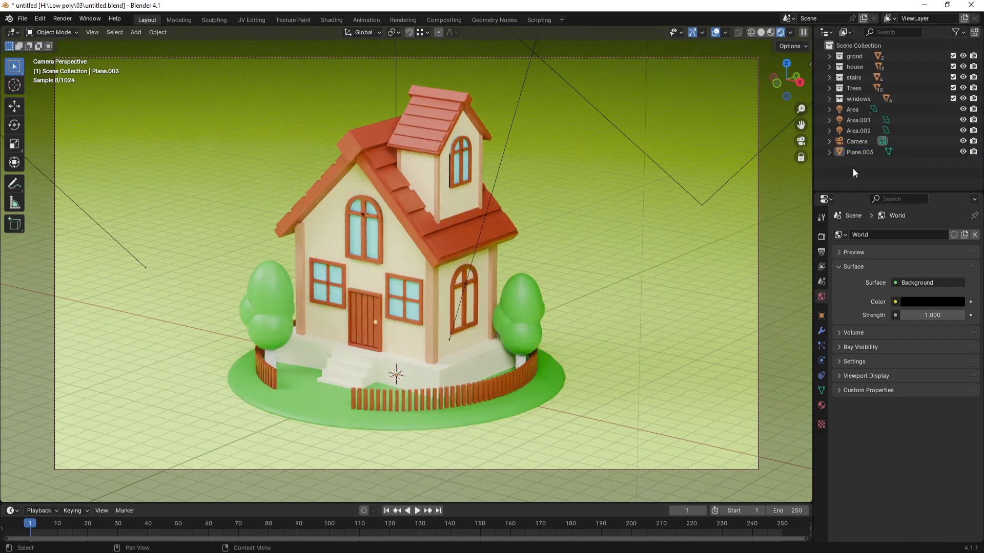
# Change the Base Color of the backdrop plane Plane.003 to a light purple.
pyautogui.click(588, 225)
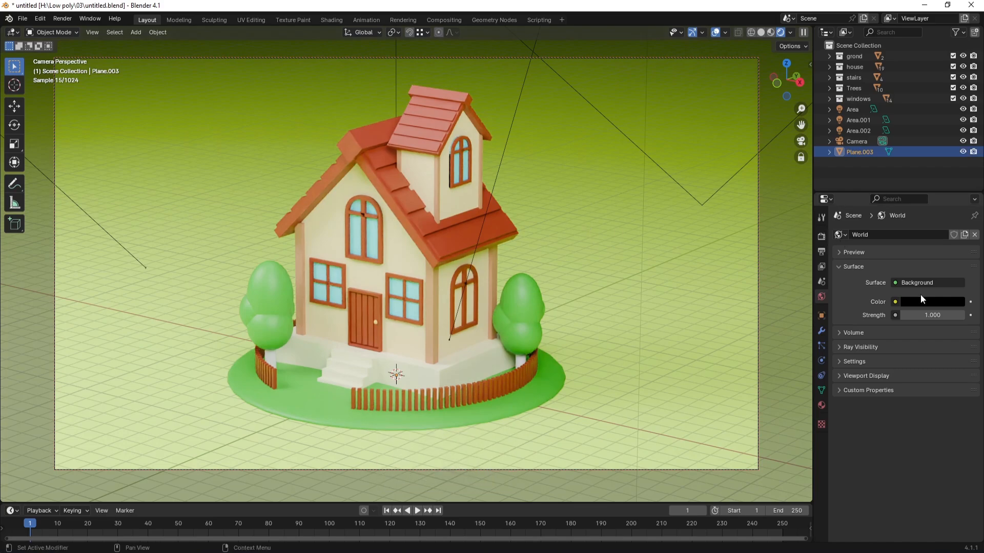
pyautogui.click(821, 405)
pyautogui.click(924, 348)
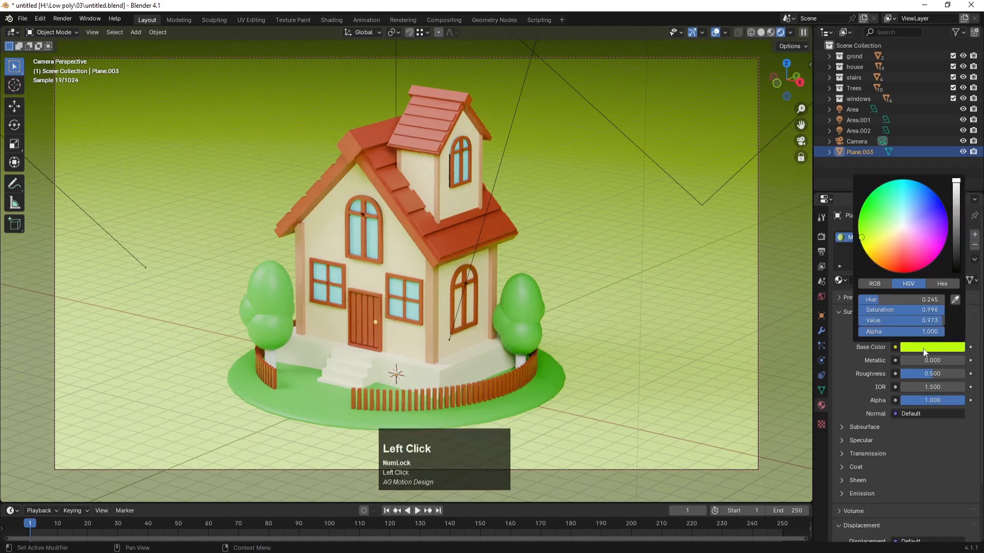
pyautogui.click(902, 265)
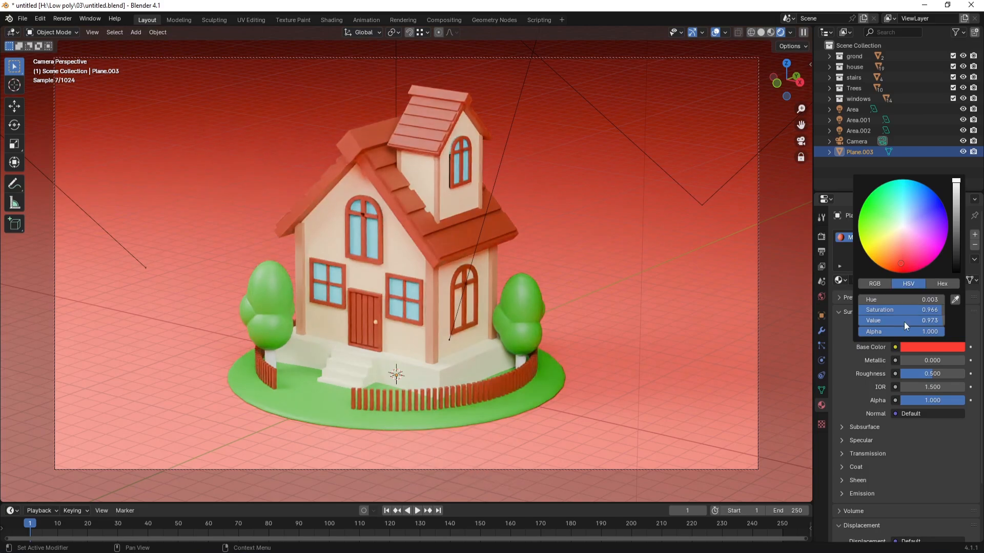
pyautogui.click(918, 229)
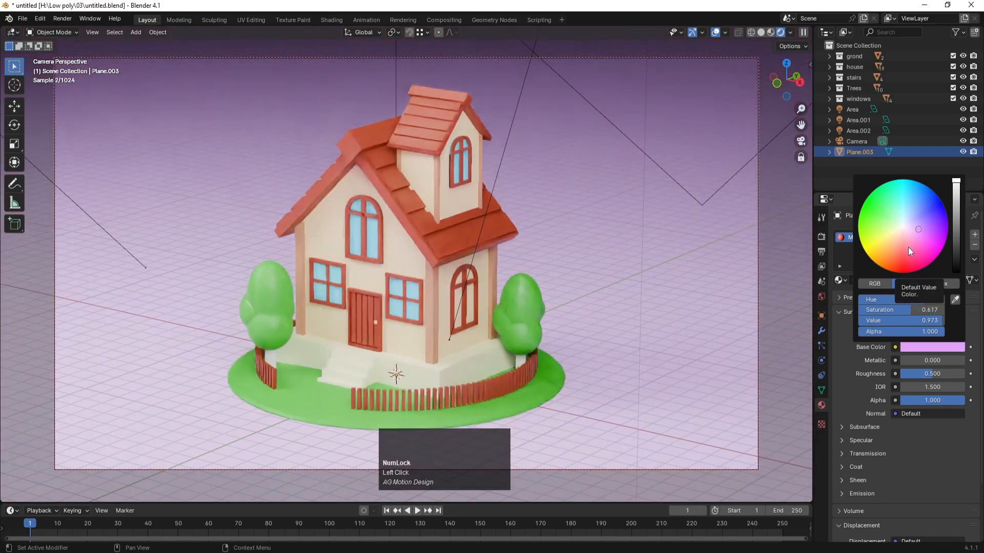
pyautogui.click(927, 232)
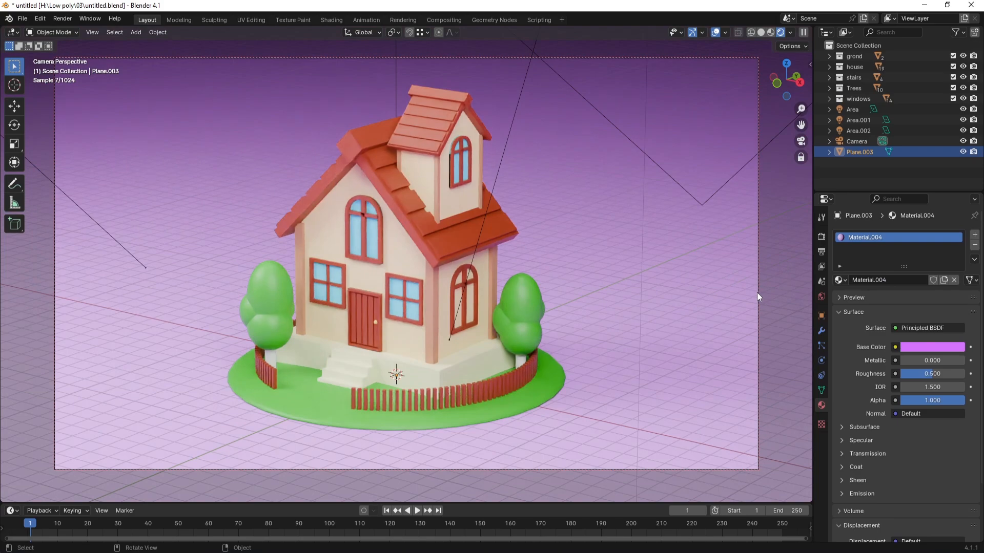
# Change the Base Color of the stairs material on the house foundation to a light orange.
pyautogui.click(484, 366)
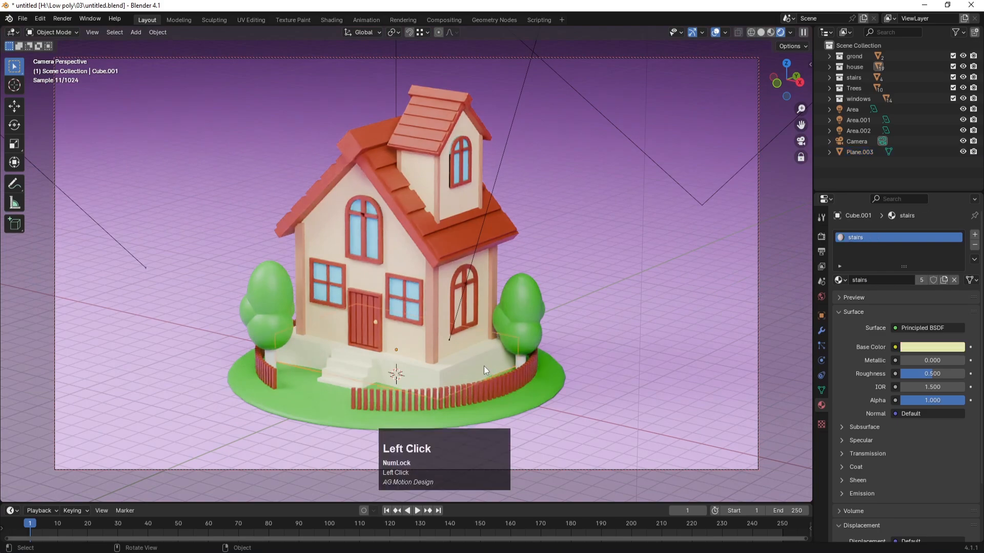
pyautogui.click(929, 348)
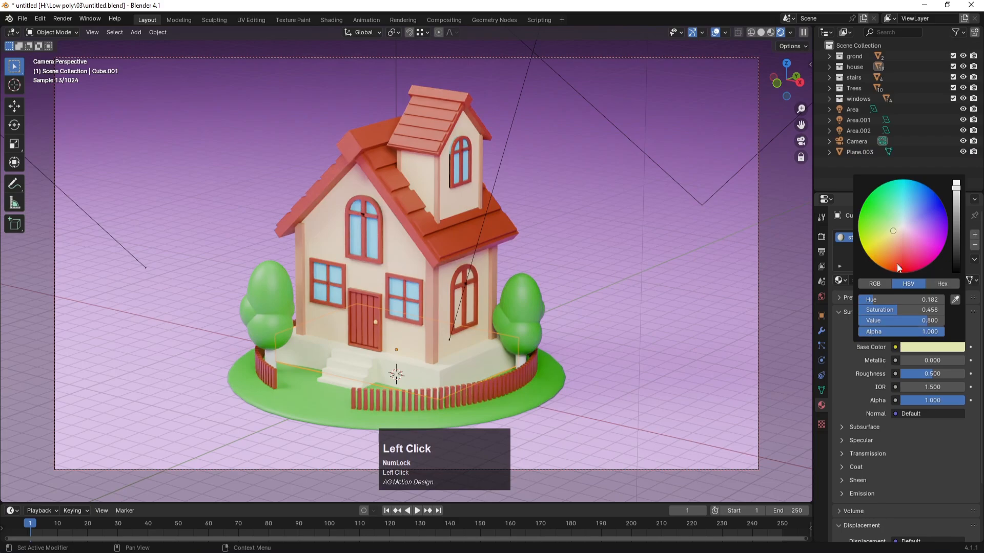
pyautogui.click(883, 242)
pyautogui.moveTo(883, 242)
pyautogui.mouseDown()
pyautogui.moveTo(881, 261)
pyautogui.moveTo(895, 272)
pyautogui.mouseUp()
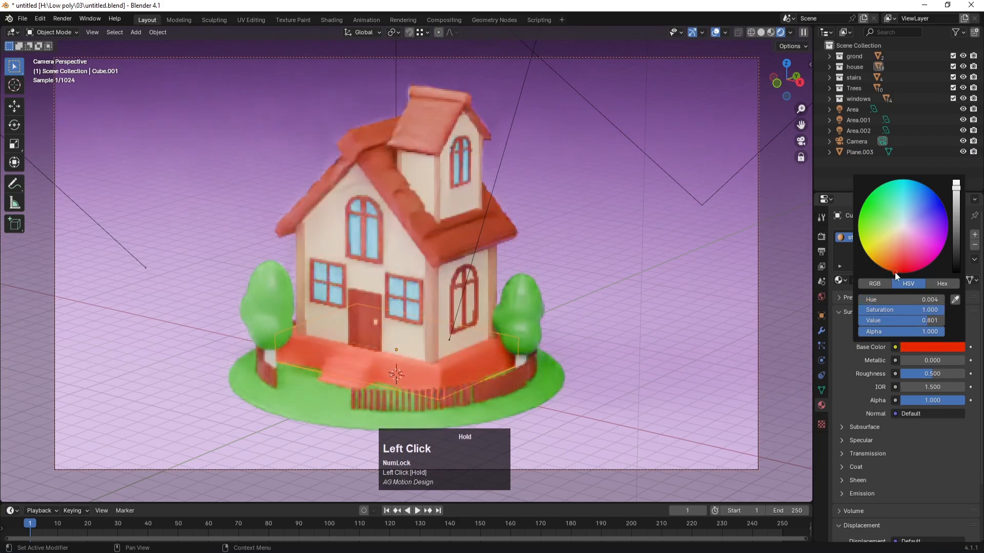
pyautogui.click(956, 239)
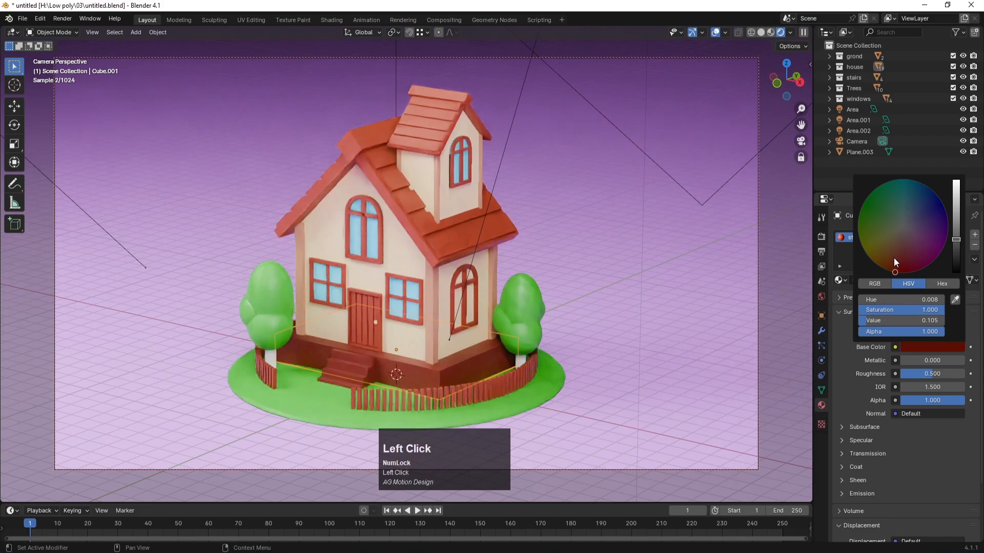
pyautogui.moveTo(894, 262); pyautogui.dragTo(894, 238)
pyautogui.moveTo(956, 239); pyautogui.dragTo(956, 177)
pyautogui.click(902, 226)
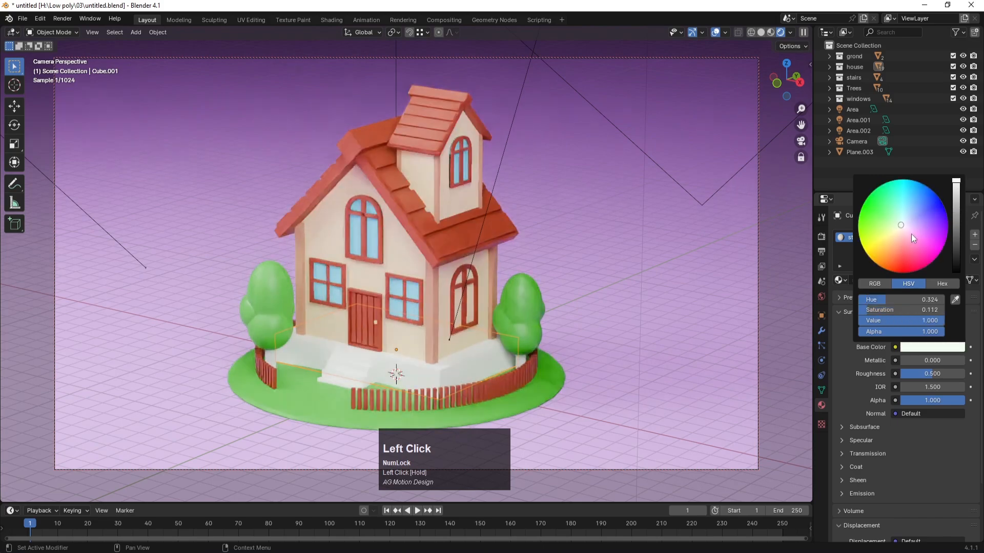
pyautogui.click(887, 254)
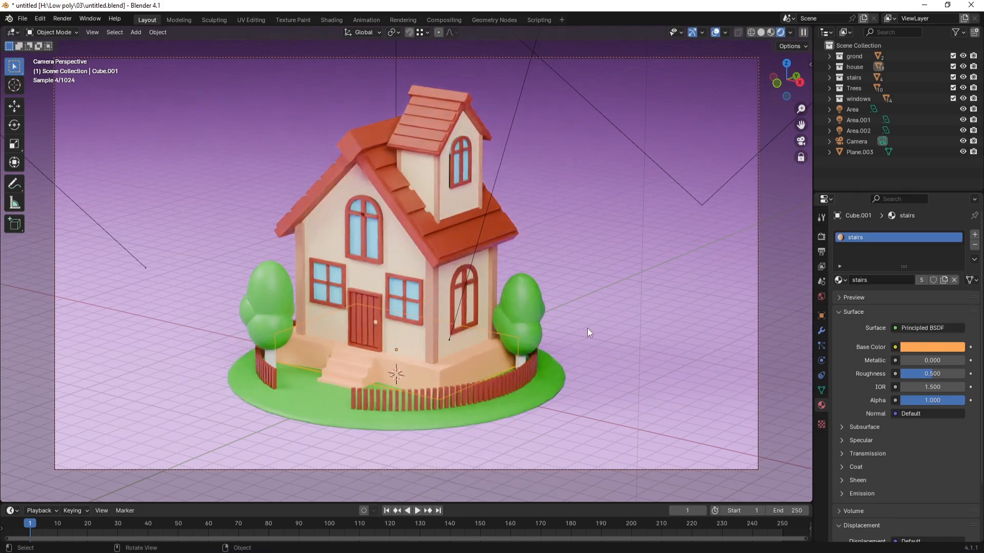
# Assign Material.001 to the two upper entrance steps, Cube.002 and Cube.003.
pyautogui.click(339, 377)
pyautogui.click(363, 356)
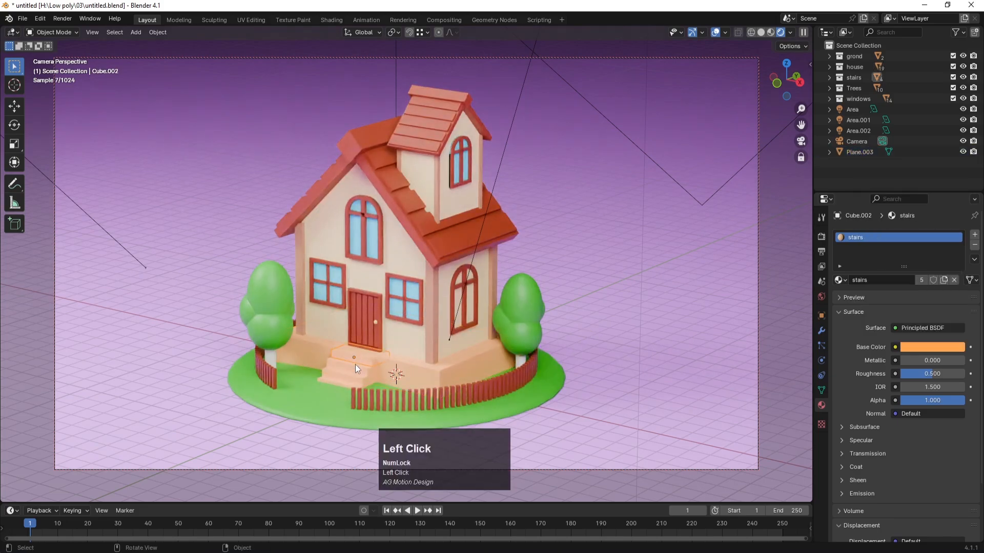
pyautogui.click(839, 279)
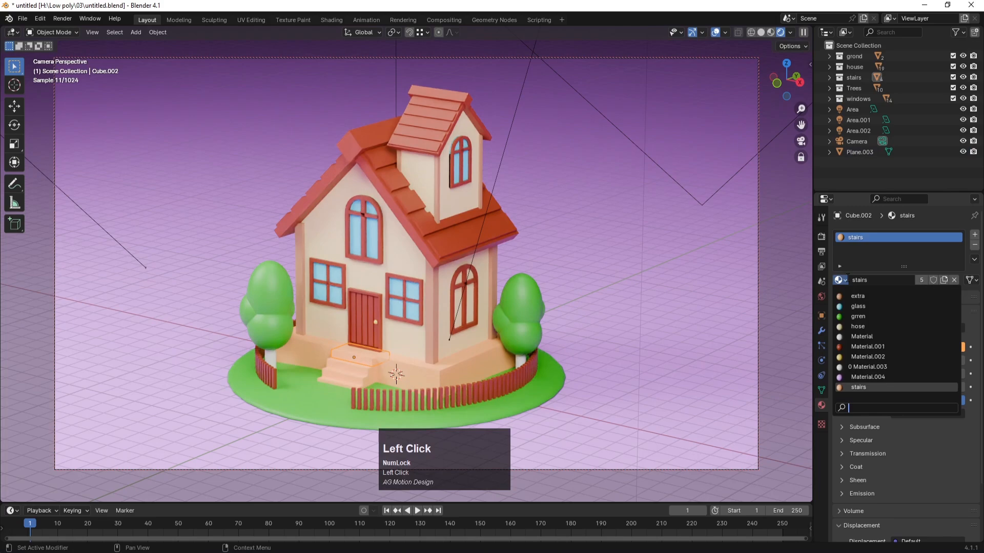
pyautogui.click(853, 347)
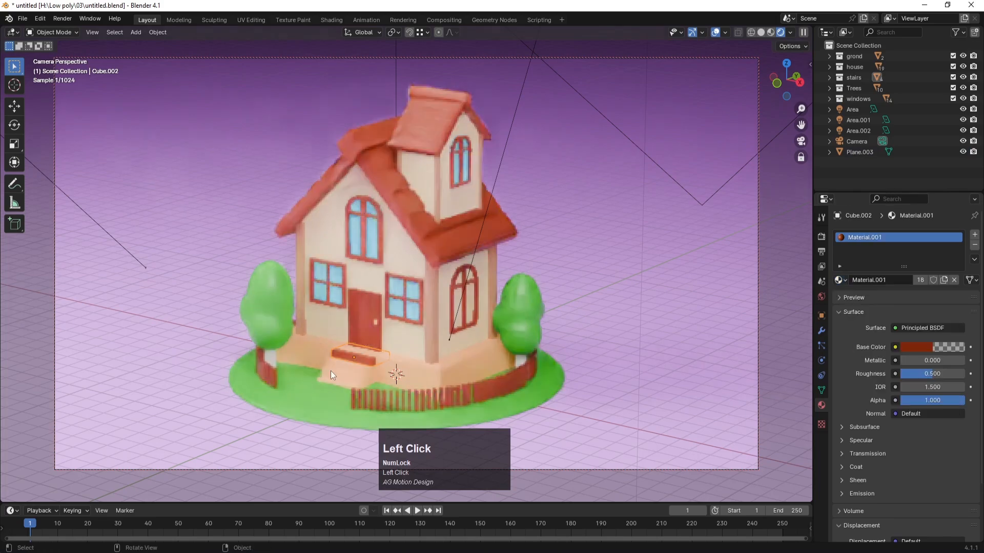
pyautogui.click(339, 366)
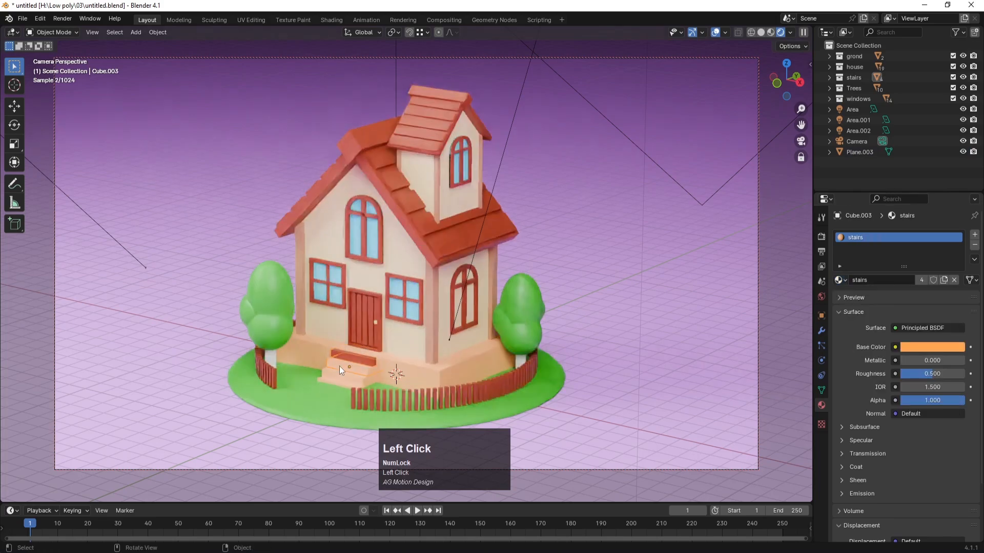
pyautogui.click(839, 280)
pyautogui.click(867, 347)
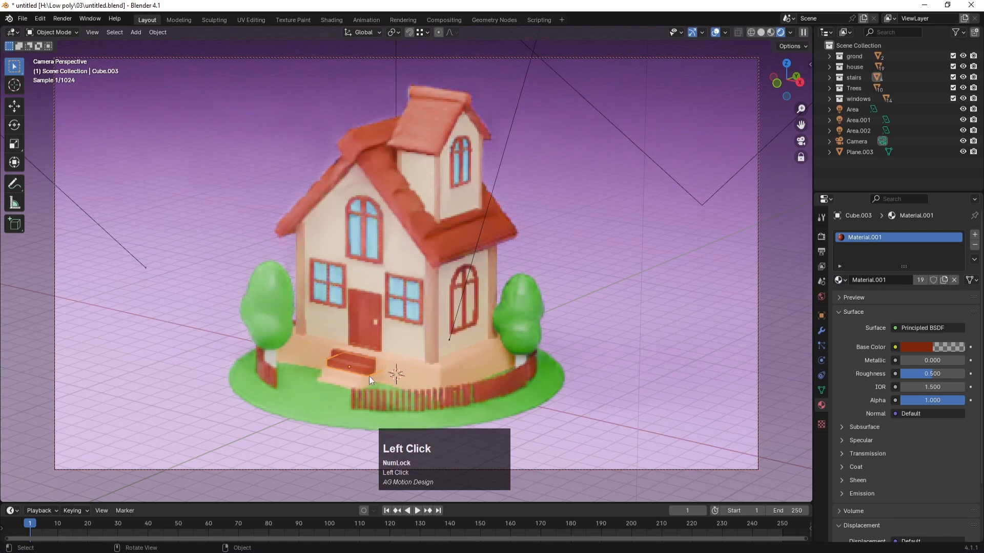
# Assign Material.001 to the two lower entrance steps, Cube.004 and Cube.005.
pyautogui.click(353, 379)
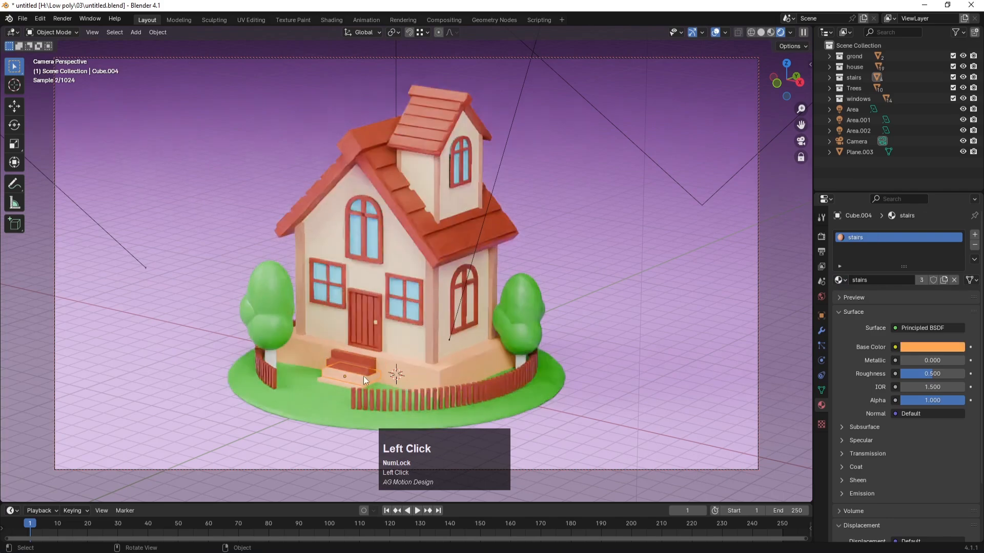
pyautogui.click(839, 280)
pyautogui.click(868, 347)
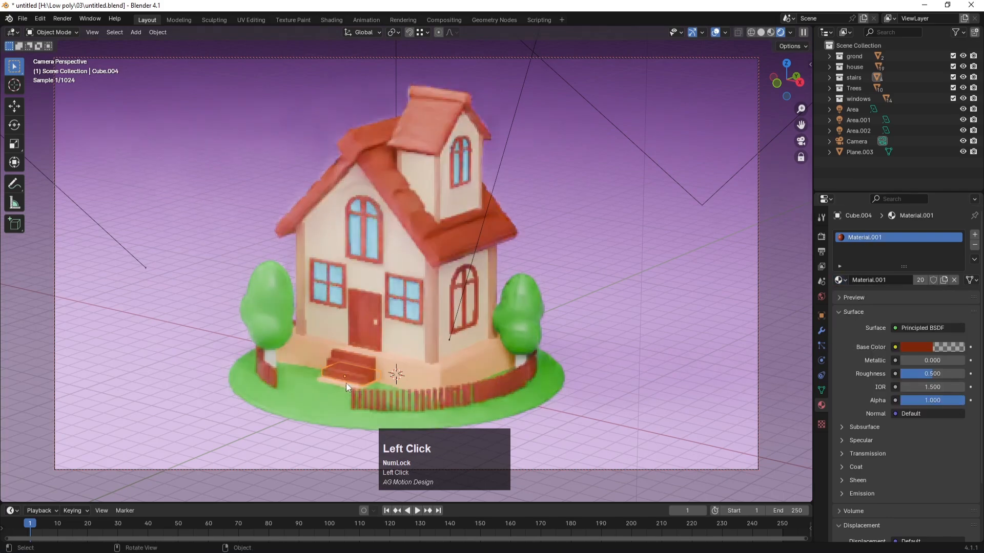
pyautogui.click(342, 385)
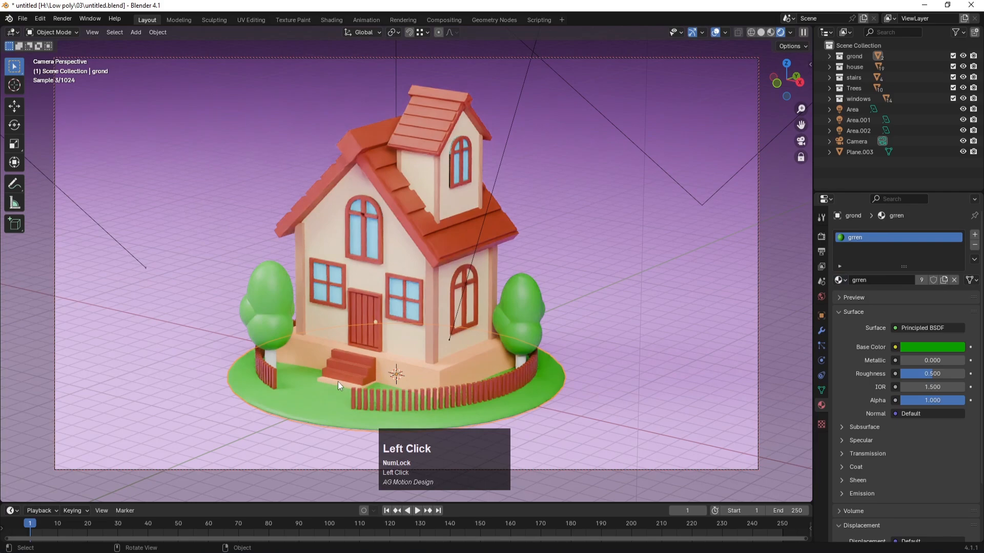
pyautogui.click(337, 381)
pyautogui.click(839, 279)
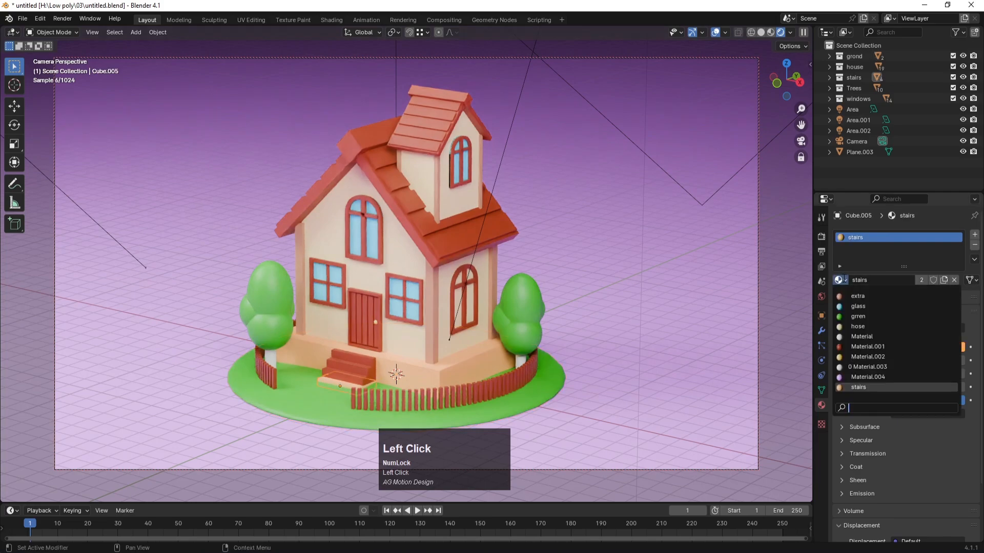
pyautogui.click(863, 347)
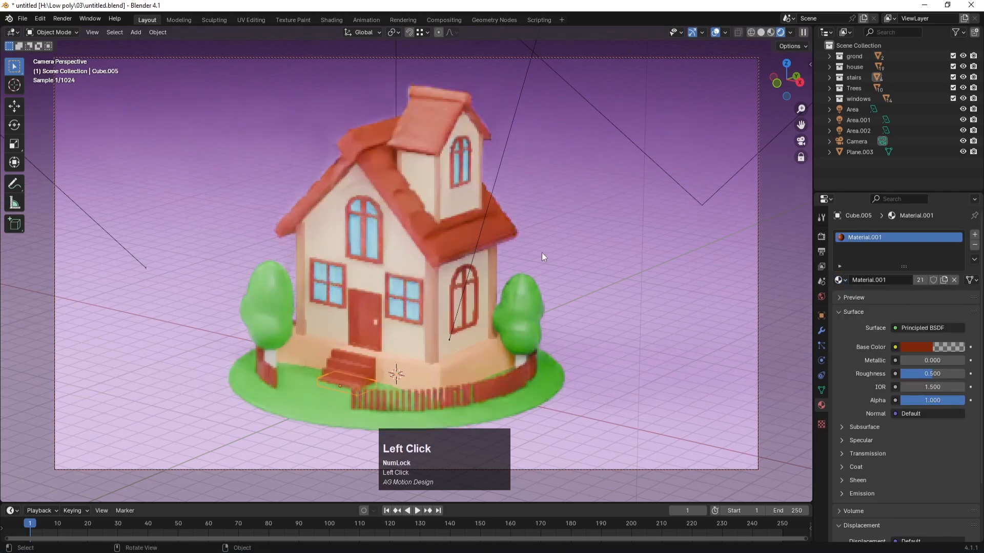
pyautogui.click(677, 217)
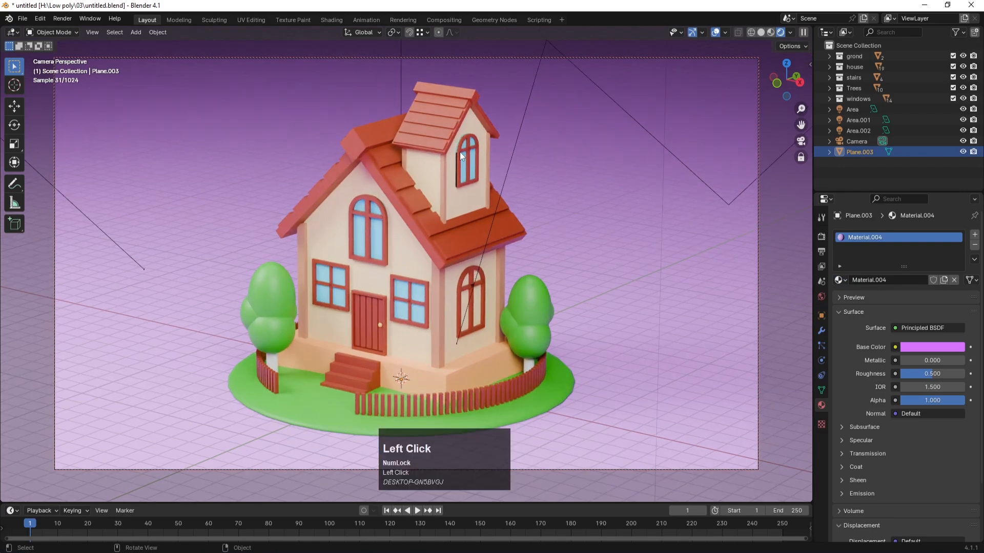
# Try to move the dormer's arched window frame Plane.001 about 0.39 m along the global X axis.
pyautogui.click(459, 152)
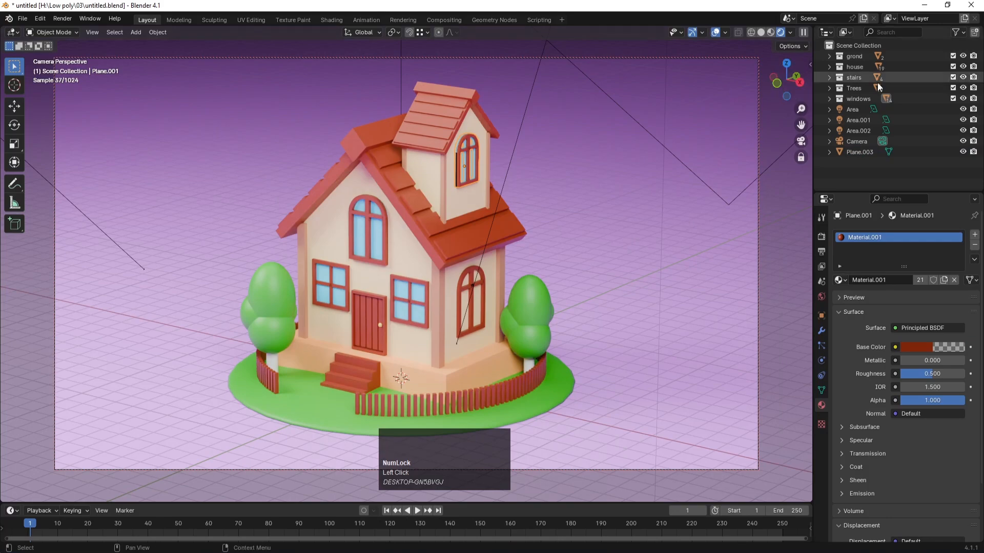
pyautogui.click(830, 97)
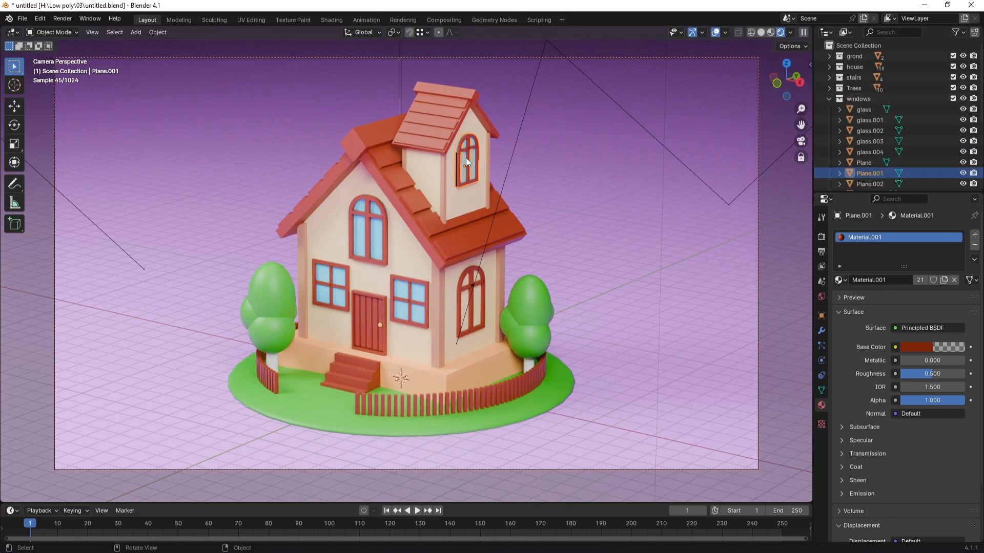
pyautogui.press('g')
pyautogui.press('x')
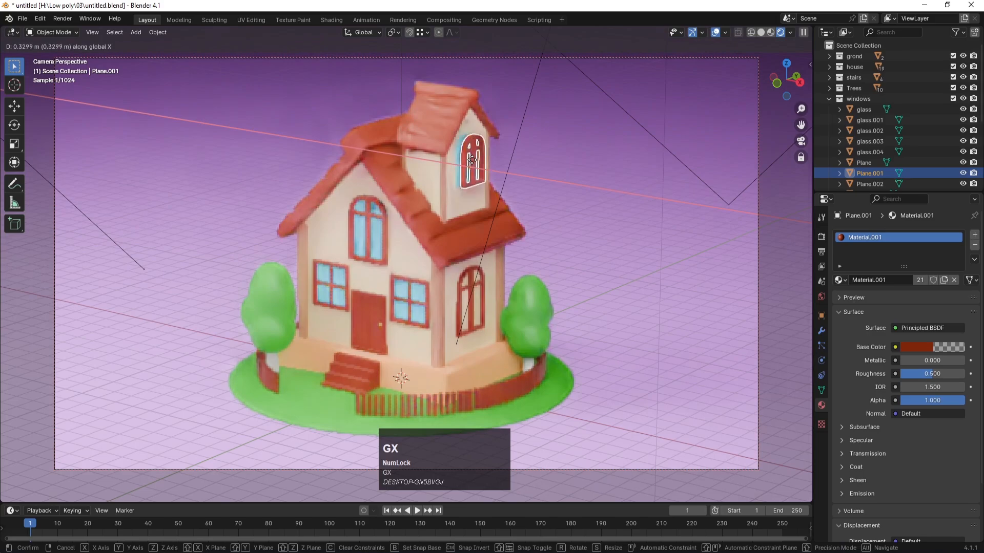
pyautogui.click(473, 161)
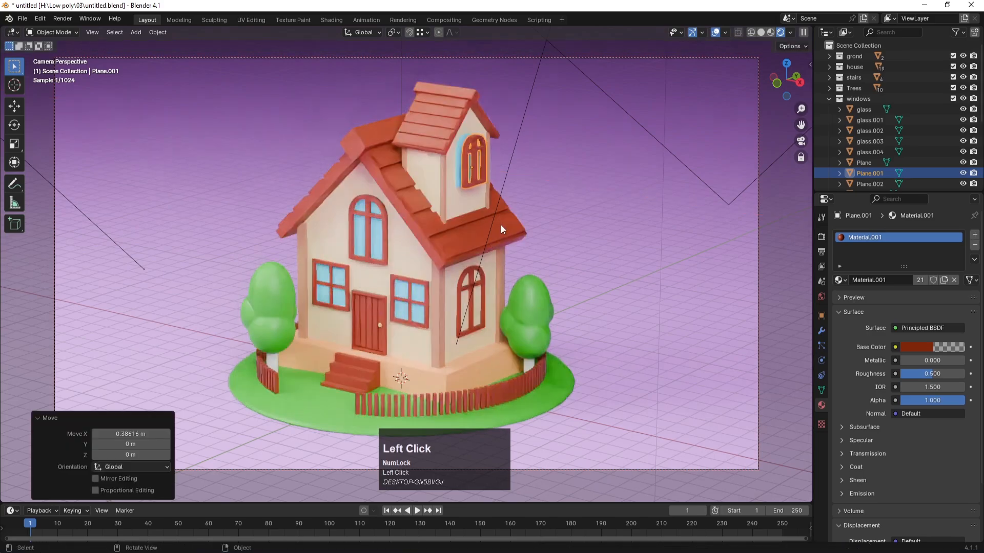
pyautogui.hotkey('ctrl', 'z')
# Move the dormer's arched window frame about 0.04 m along the global X axis.
pyautogui.press('g')
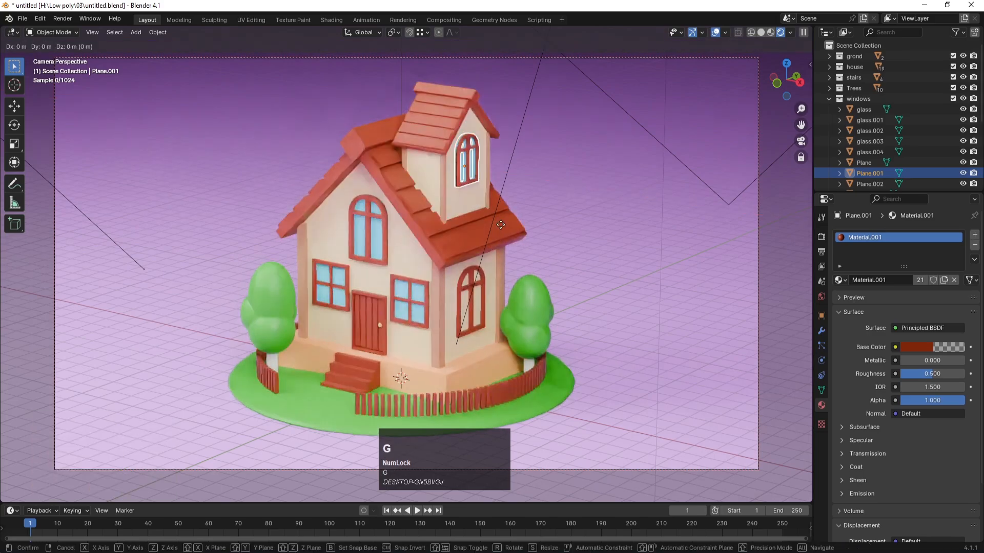
pyautogui.press('x')
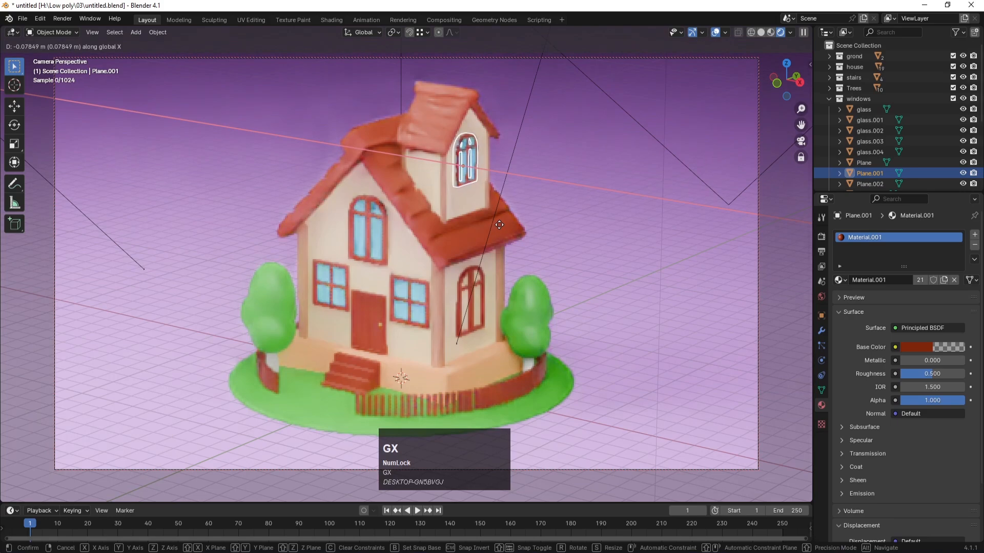
pyautogui.click(501, 226)
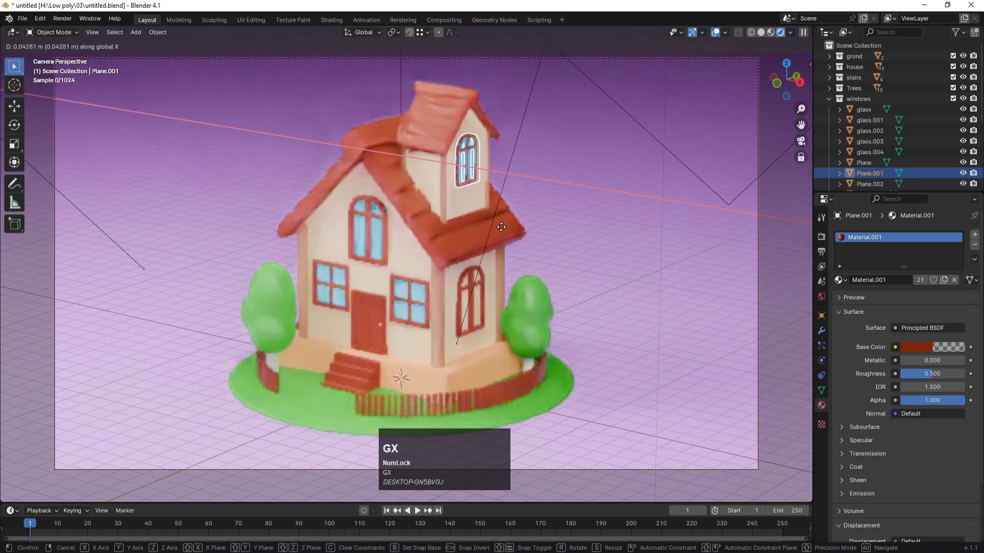
pyautogui.click(607, 280)
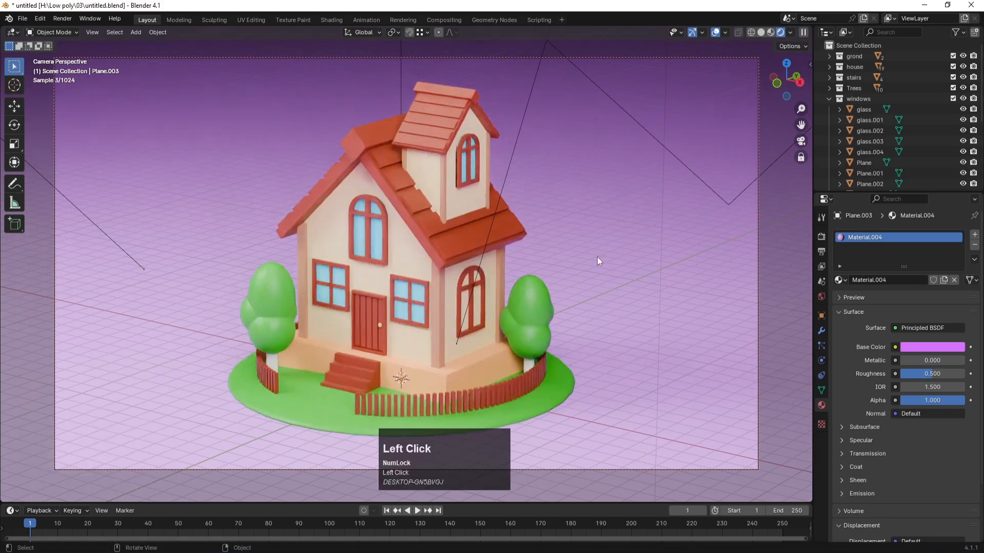
# Scale the dormer's arched window frame by about 1.018 in solid shading and return to rendered shading.
pyautogui.press('z')
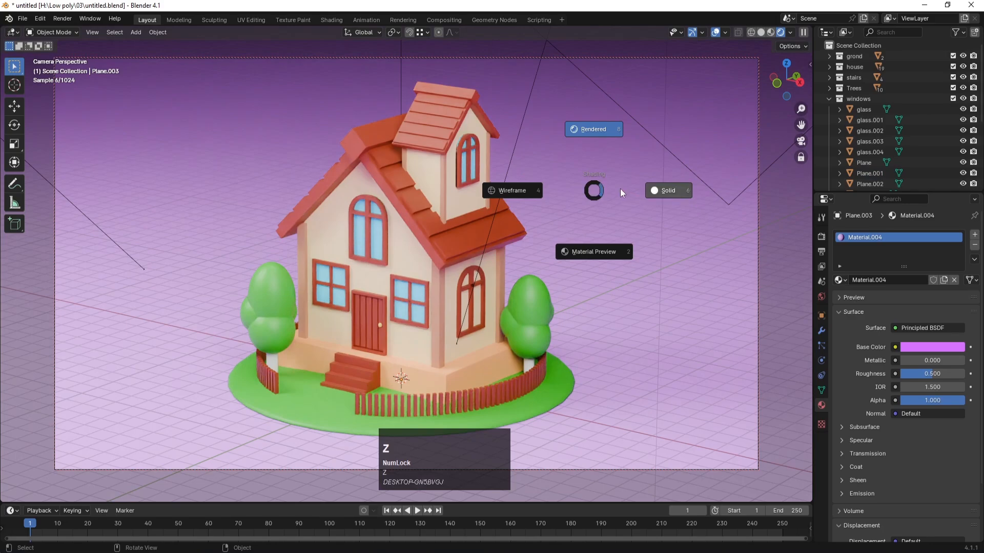
pyautogui.click(654, 193)
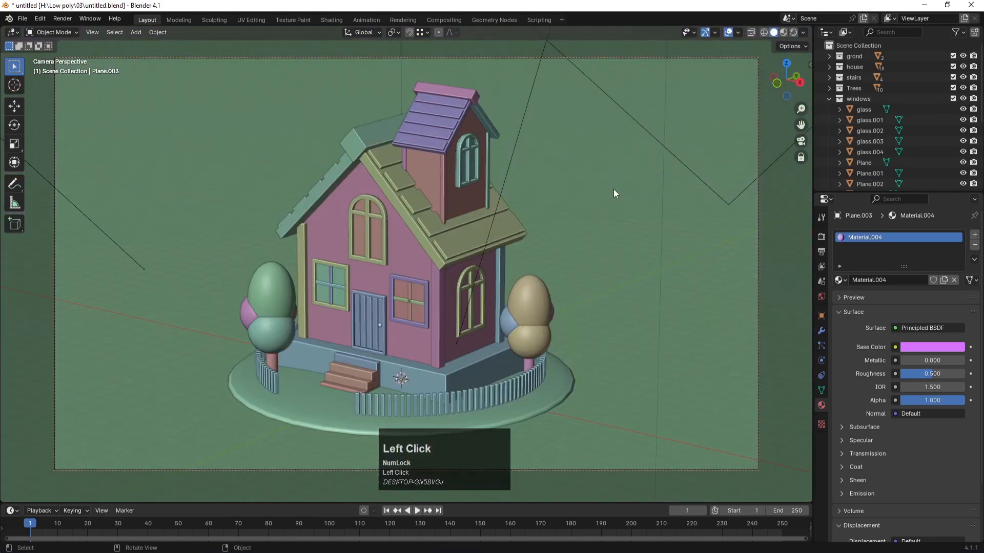
pyautogui.click(469, 149)
pyautogui.press('s')
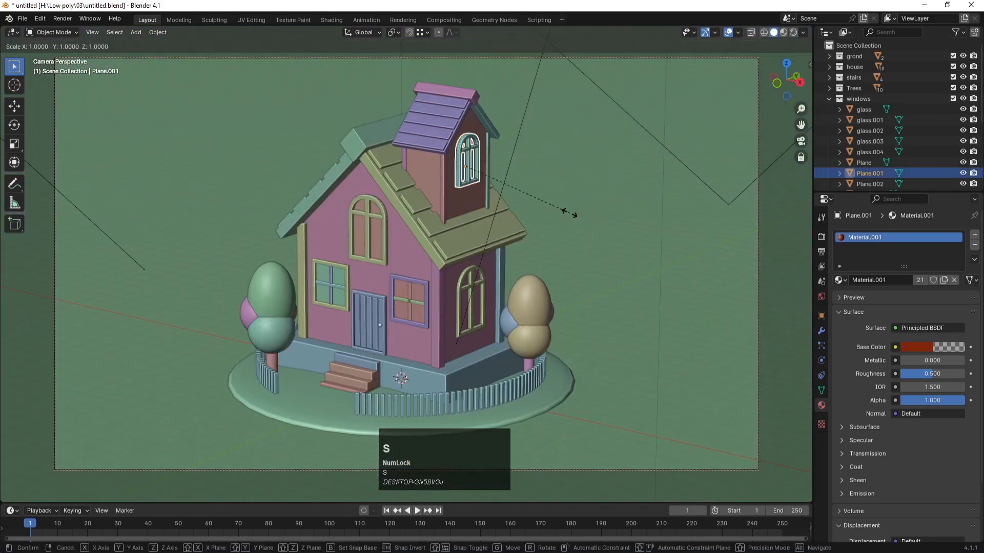
pyautogui.click(573, 230)
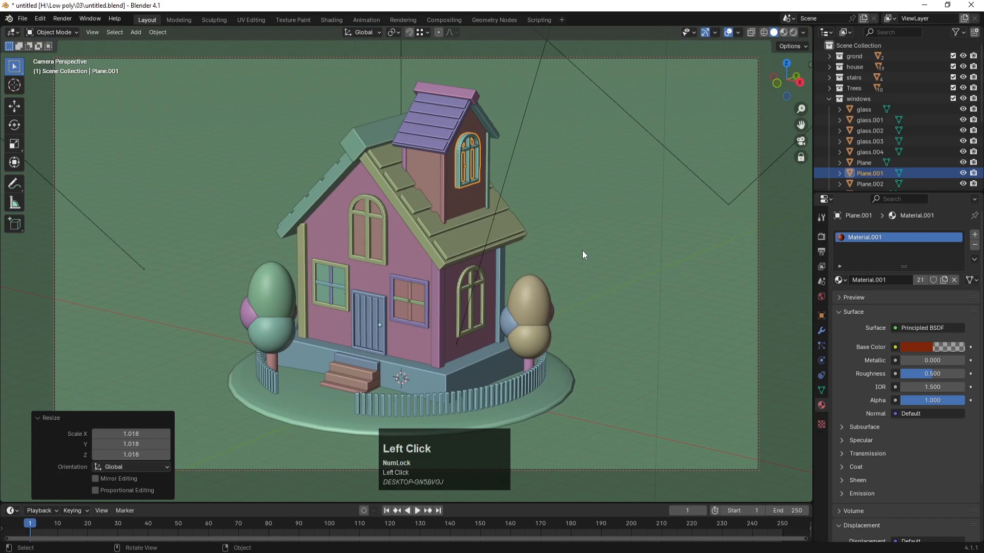
pyautogui.press('z')
pyautogui.click(576, 183)
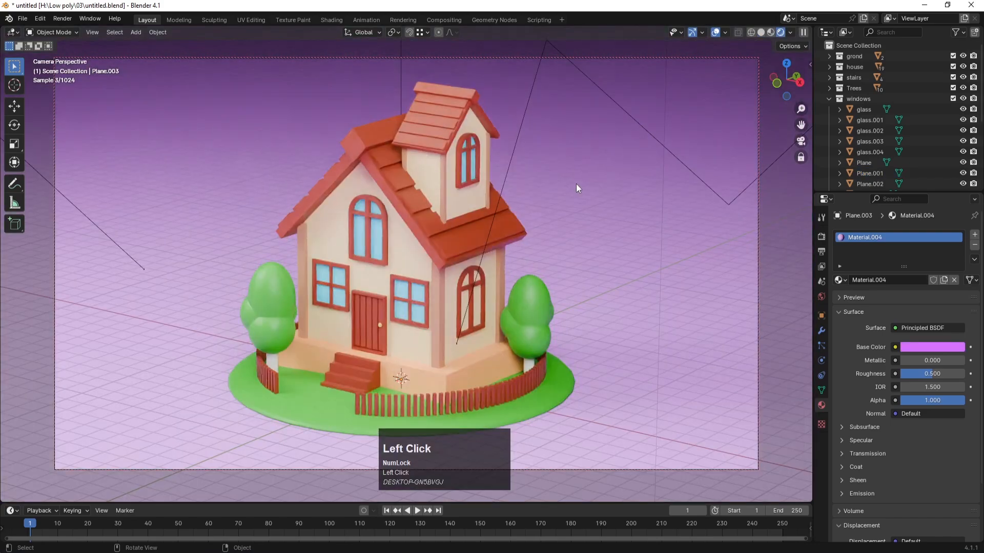
# Exclude the Trees, stairs and house collections from the view layer so the windows stand alone above the ground.
pyautogui.click(468, 291)
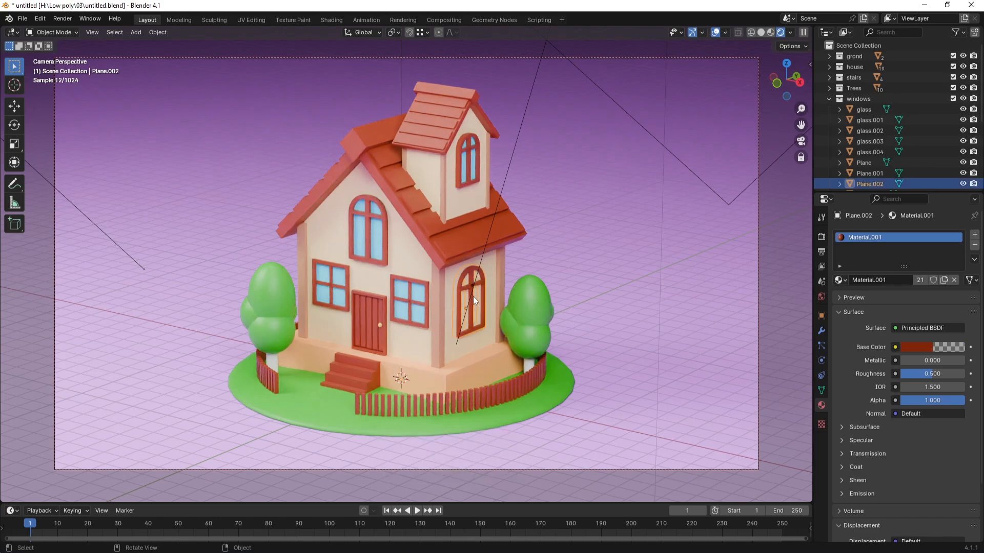
pyautogui.click(465, 297)
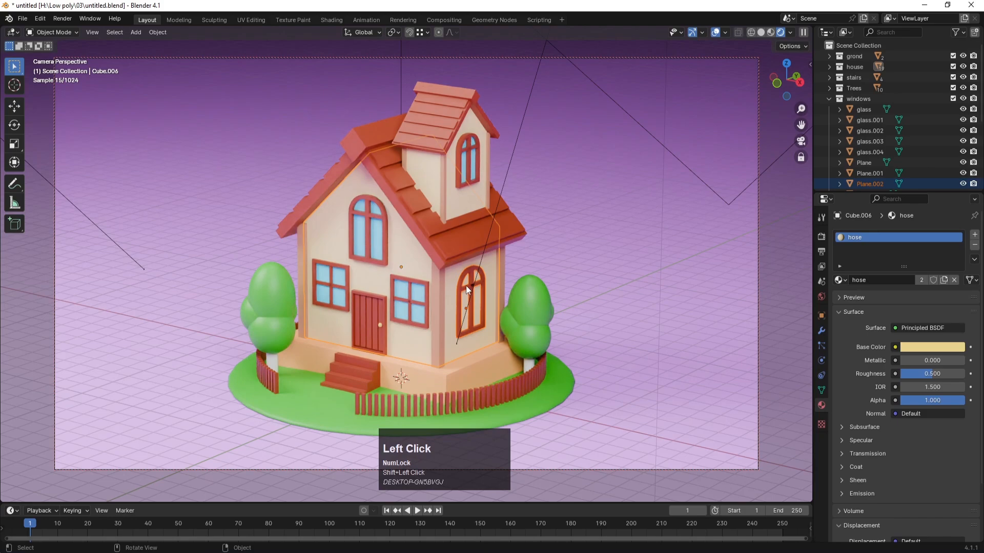
pyautogui.click(466, 285)
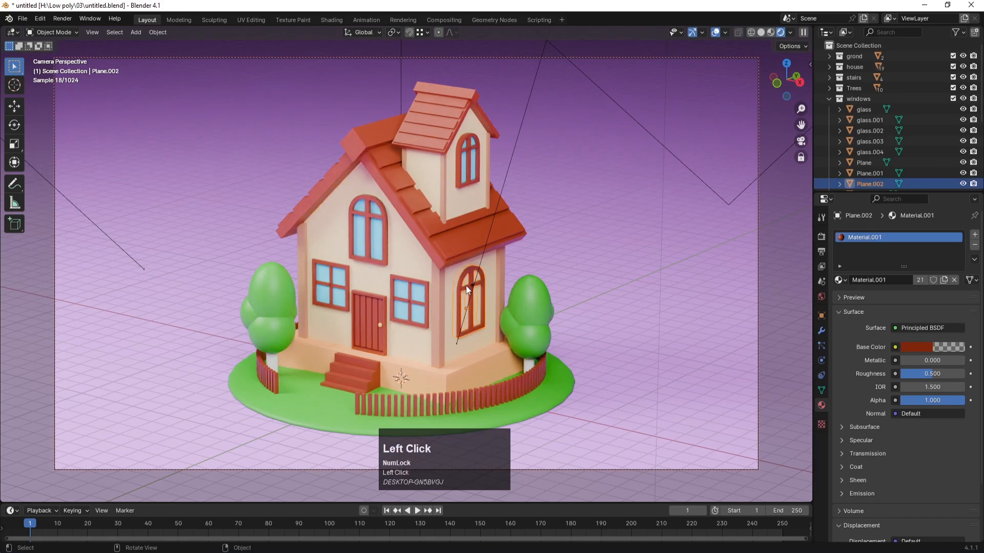
pyautogui.scroll(-2, 874, 173)
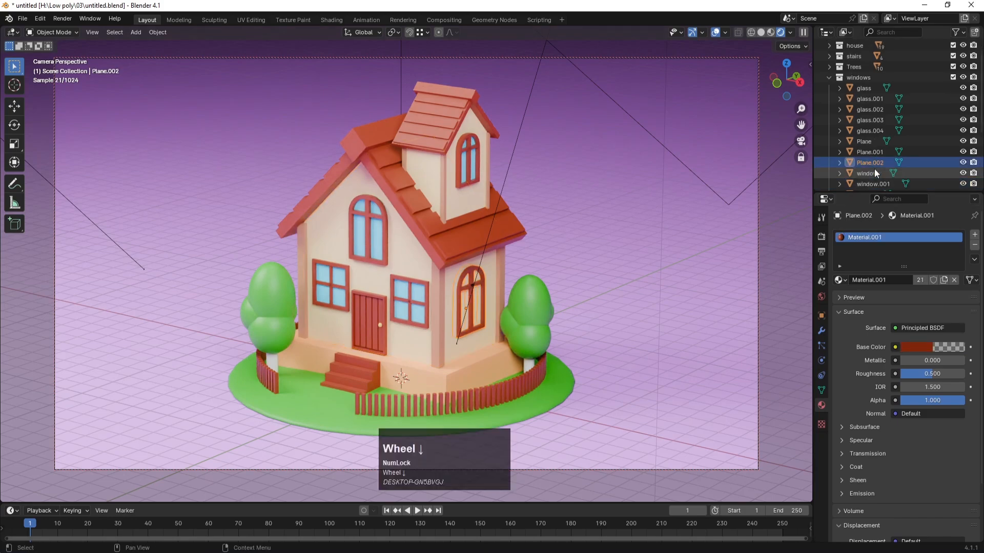
pyautogui.click(875, 175)
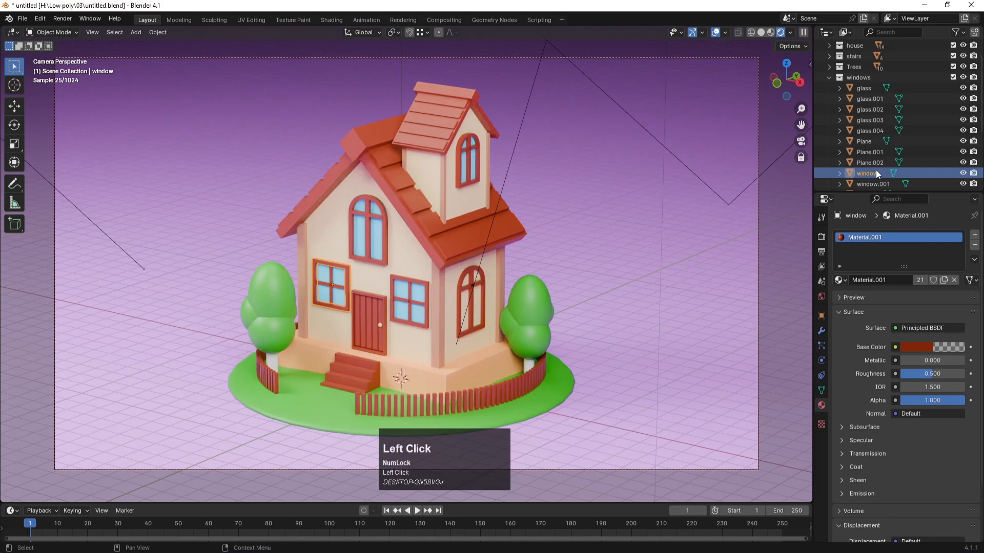
pyautogui.click(952, 67)
pyautogui.click(952, 55)
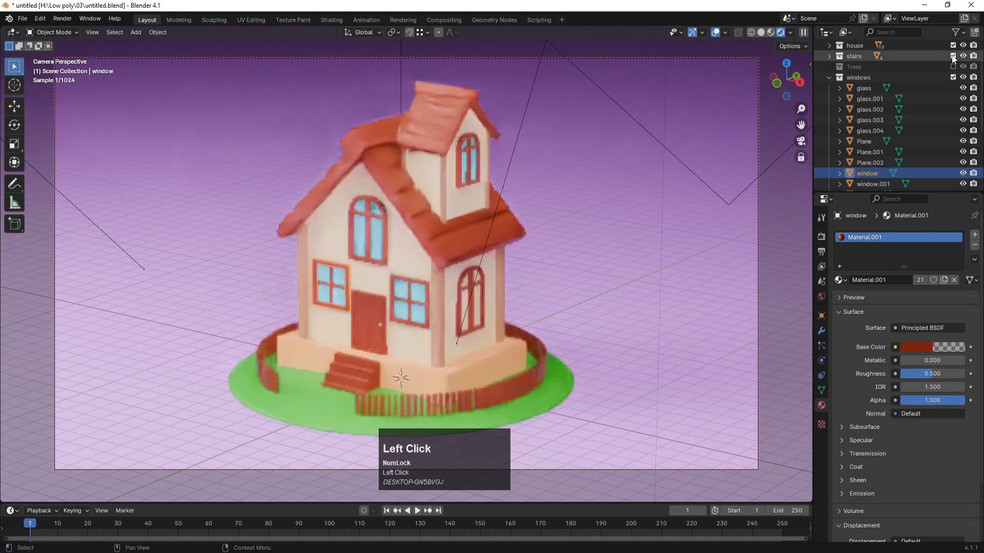
pyautogui.click(952, 45)
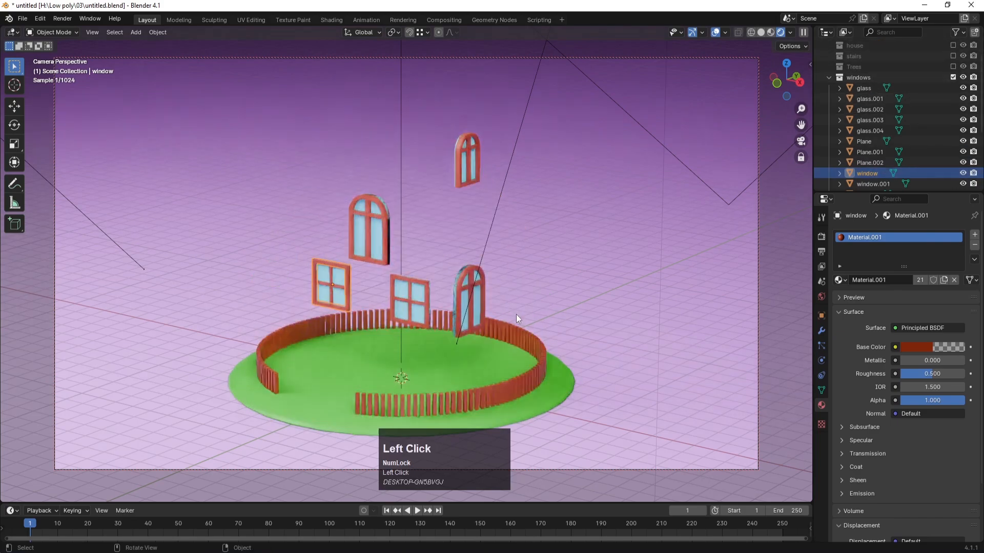
# Move the side wall's arched window frame Plane.002 and its pane glass.004 together about 0.12 m along the global X axis.
pyautogui.click(464, 294)
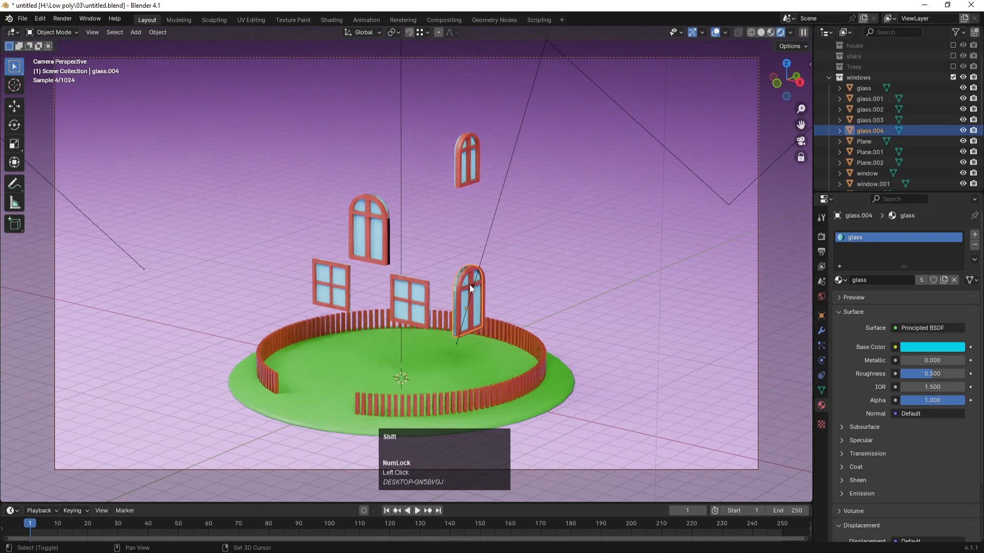
pyautogui.keyDown('shift'); pyautogui.click(472, 289); pyautogui.keyUp('shift')
pyautogui.press('g')
pyautogui.press('x')
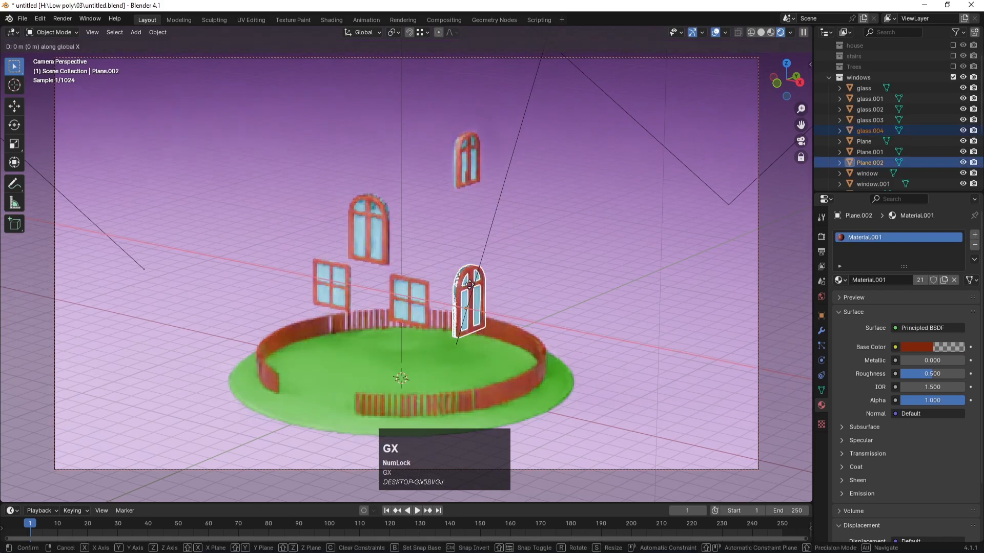
pyautogui.click(474, 290)
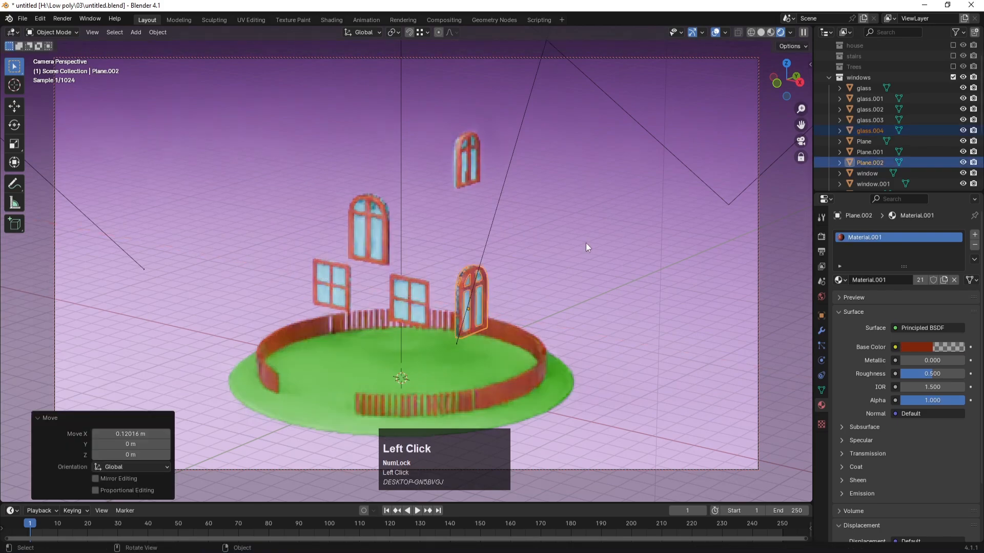
# Include the Trees, stairs and house collections in the view layer again.
pyautogui.click(953, 67)
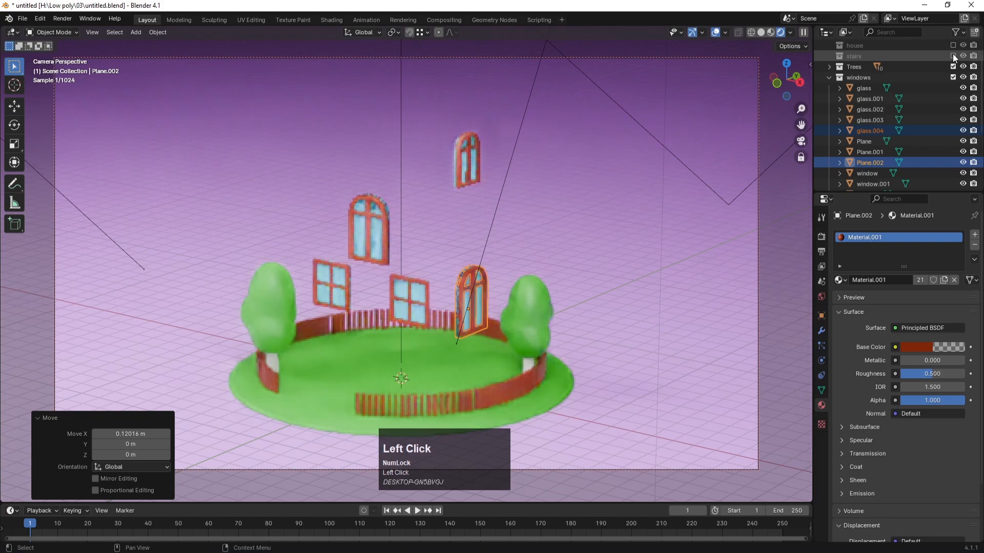
pyautogui.click(951, 55)
pyautogui.click(952, 45)
pyautogui.scroll(2, 951, 77)
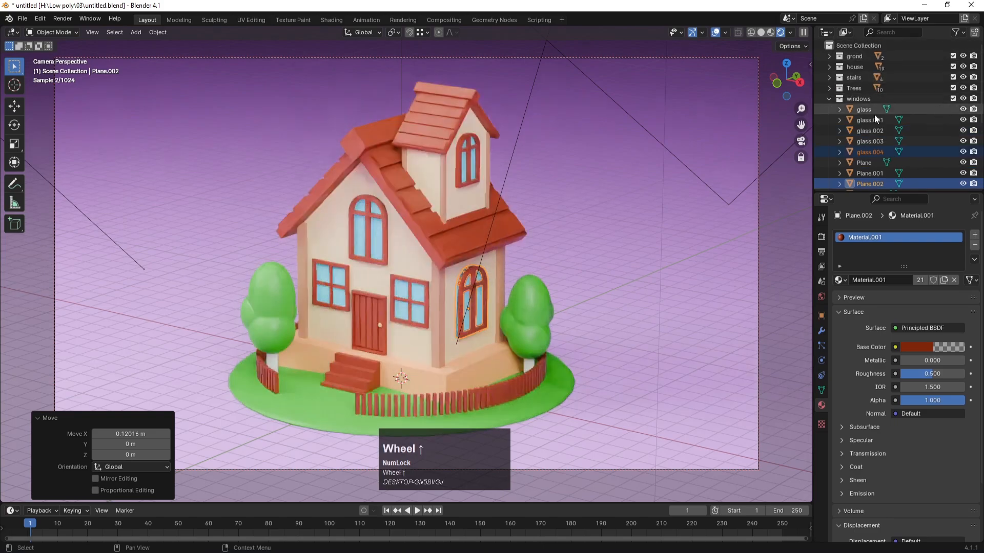
# Scale the side wall's arched window frame Plane.002 uniformly by about 1.036.
pyautogui.click(500, 298)
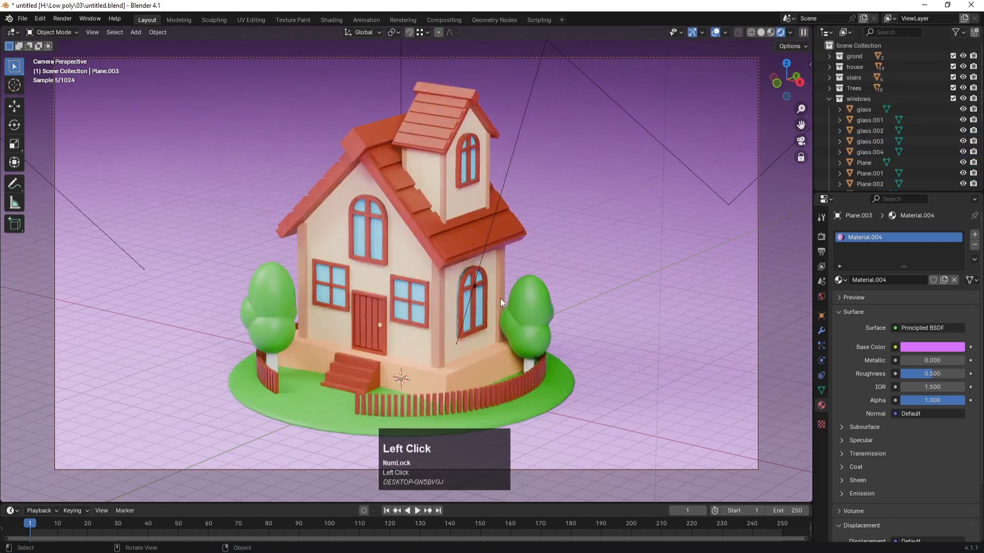
pyautogui.click(482, 283)
pyautogui.press('s')
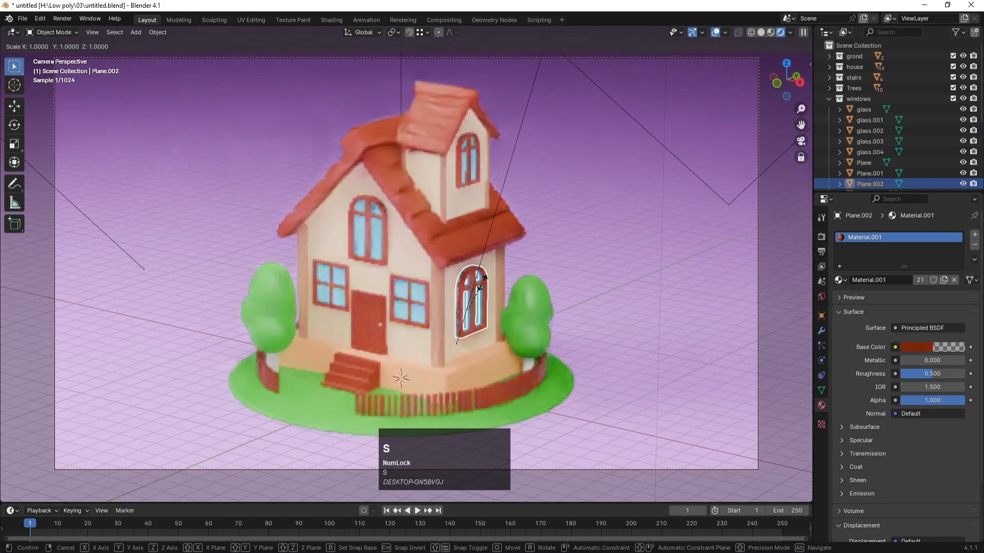
pyautogui.click(483, 283)
pyautogui.press('s')
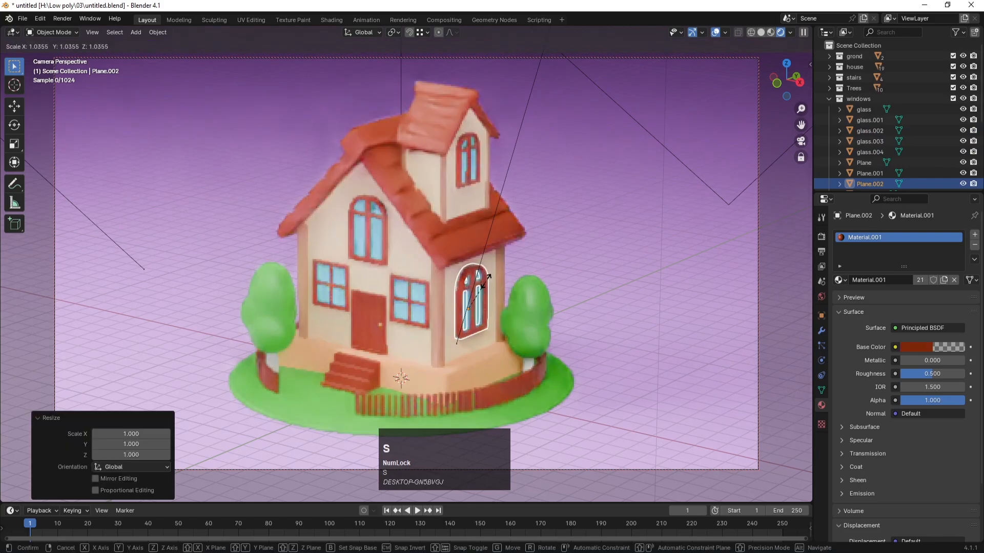
pyautogui.click(483, 281)
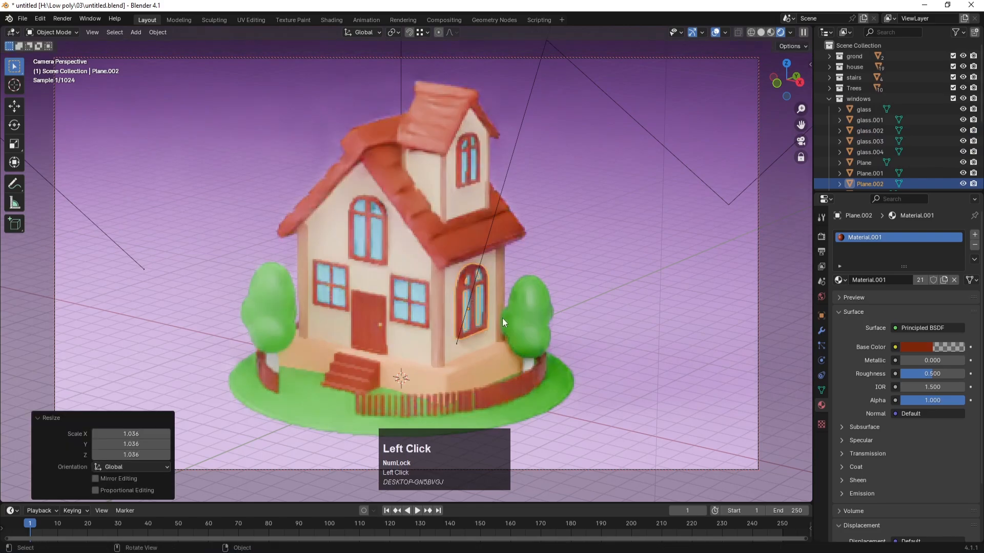
pyautogui.click(616, 245)
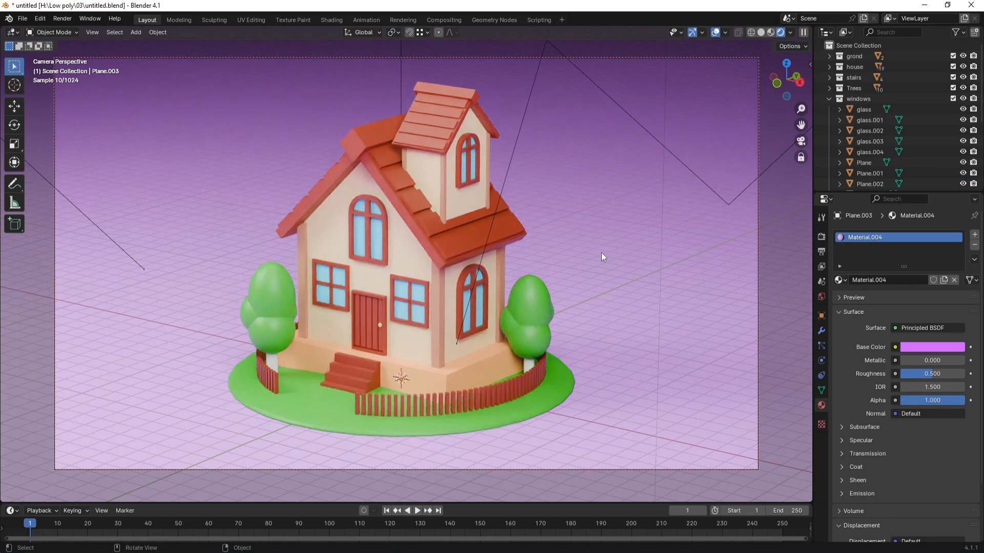
# Assign Material.001 to both tree trunks, Cylinder and Cylinder.001.
pyautogui.click(271, 361)
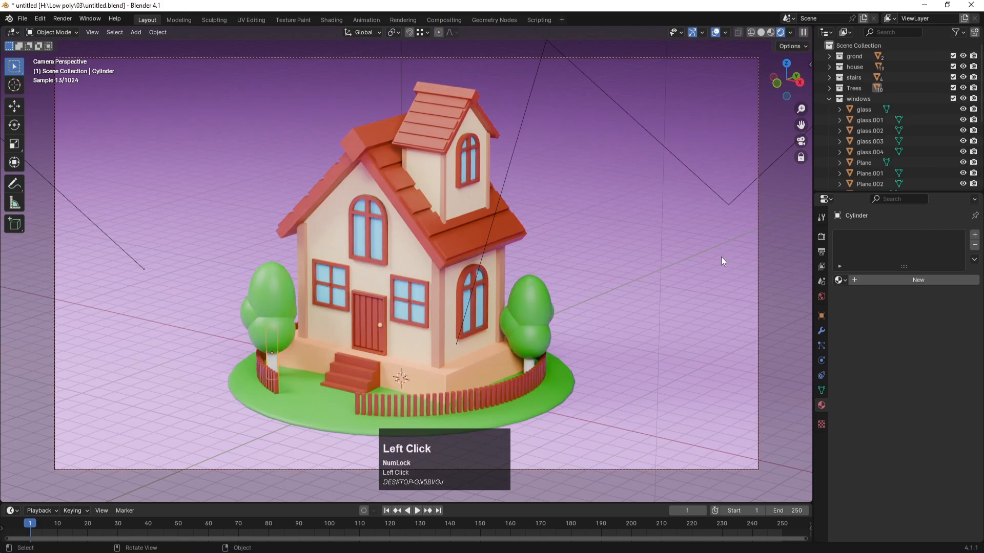
pyautogui.click(839, 280)
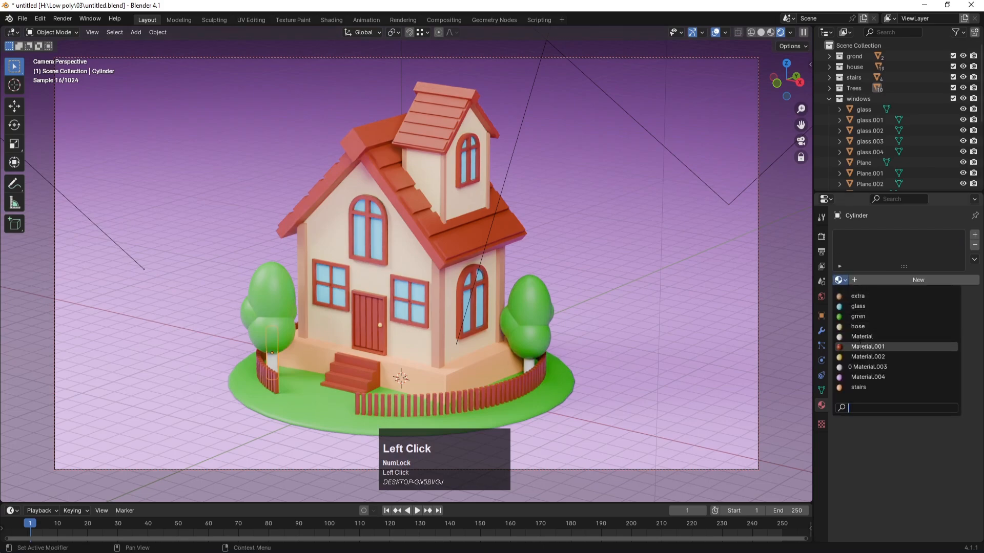
pyautogui.click(871, 344)
pyautogui.click(531, 361)
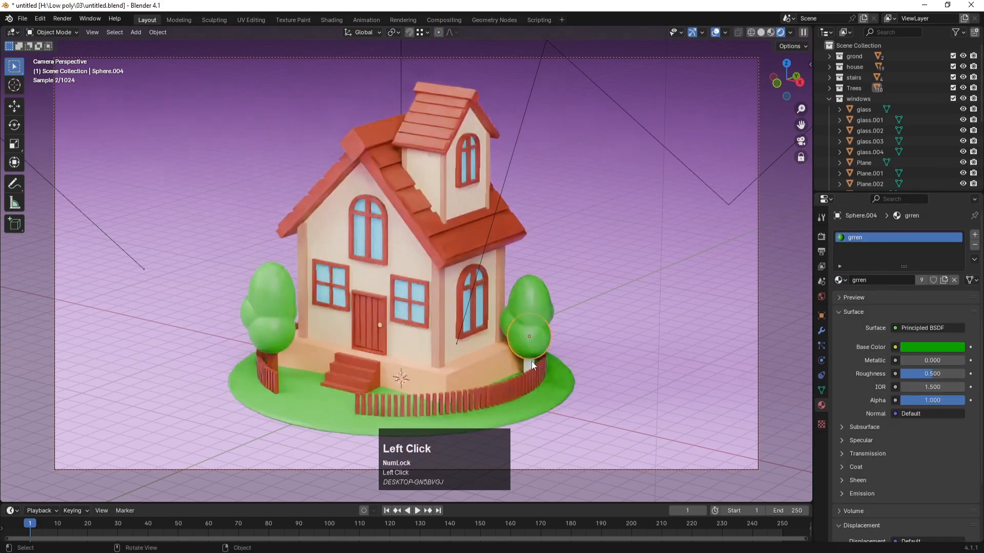
pyautogui.click(527, 363)
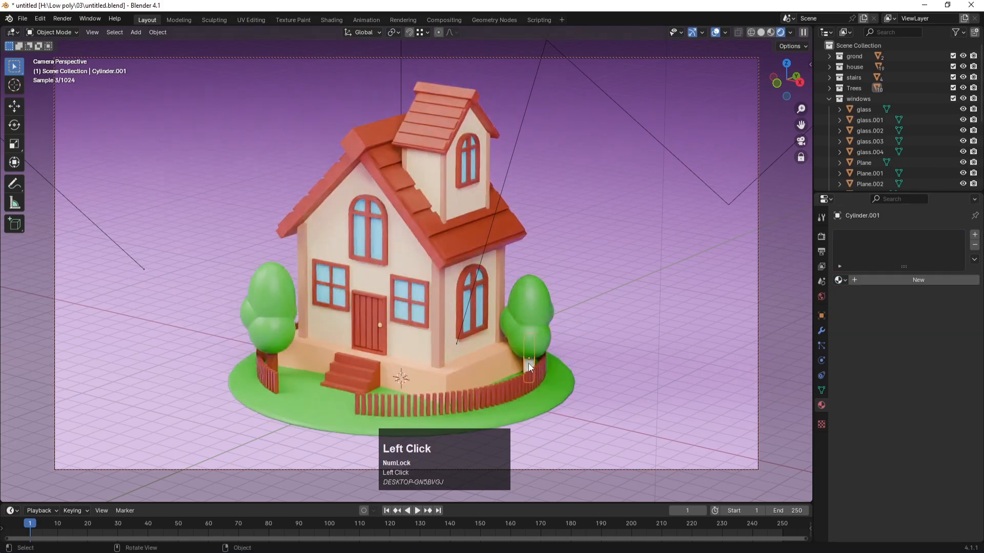
pyautogui.click(839, 279)
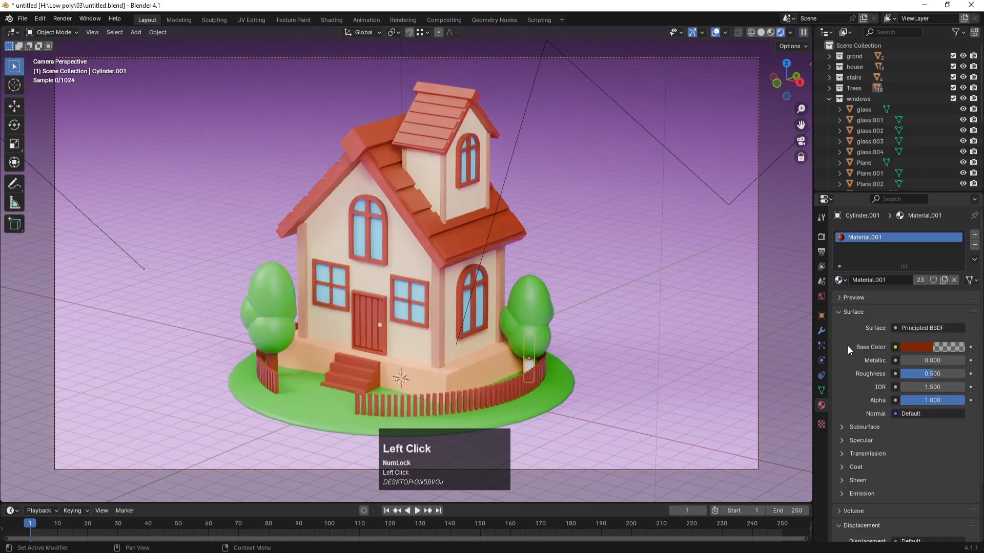
pyautogui.click(868, 346)
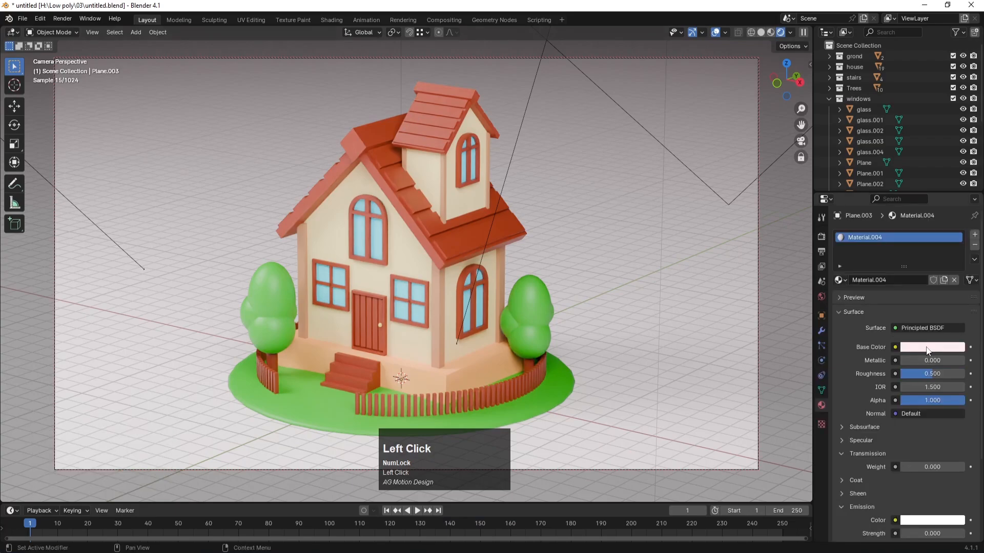
# Try a saturated red and a black base color on the backdrop plane's Material.004.
pyautogui.click(920, 347)
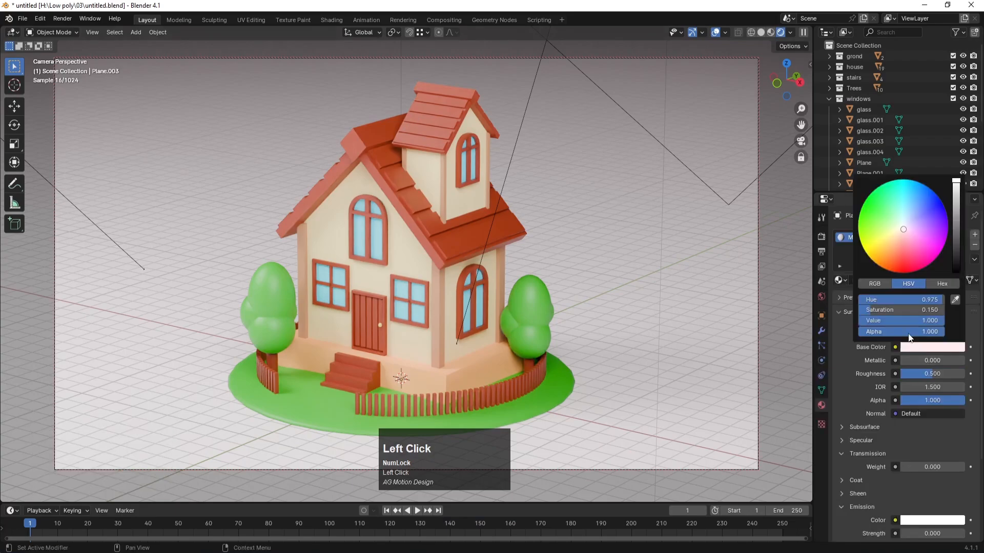
pyautogui.click(905, 261)
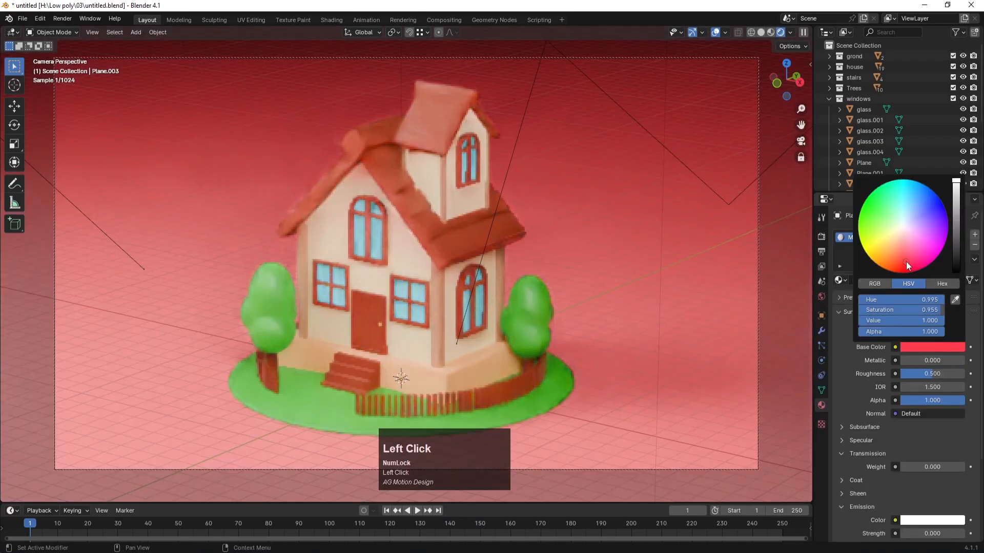
pyautogui.click(958, 257)
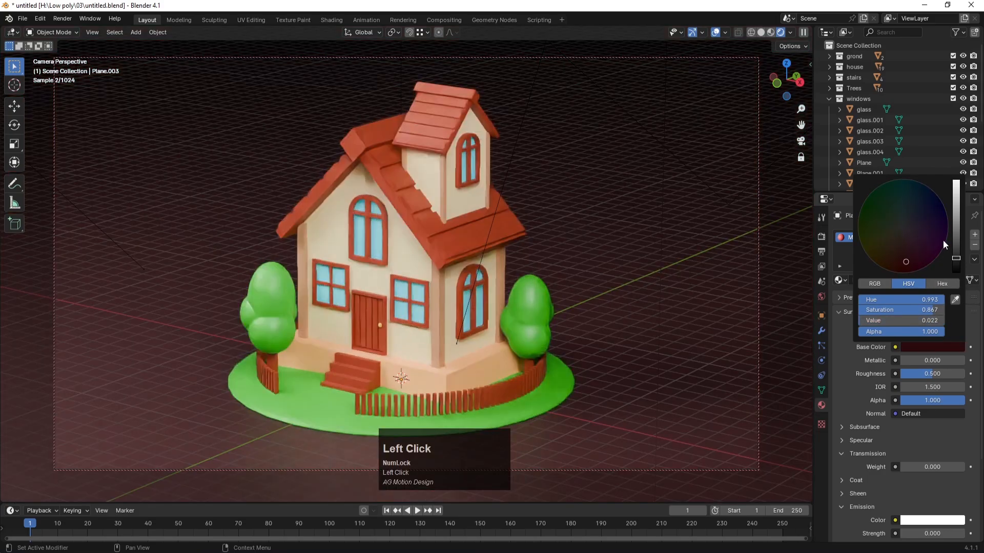
pyautogui.click(941, 238)
pyautogui.moveTo(957, 257); pyautogui.dragTo(957, 272)
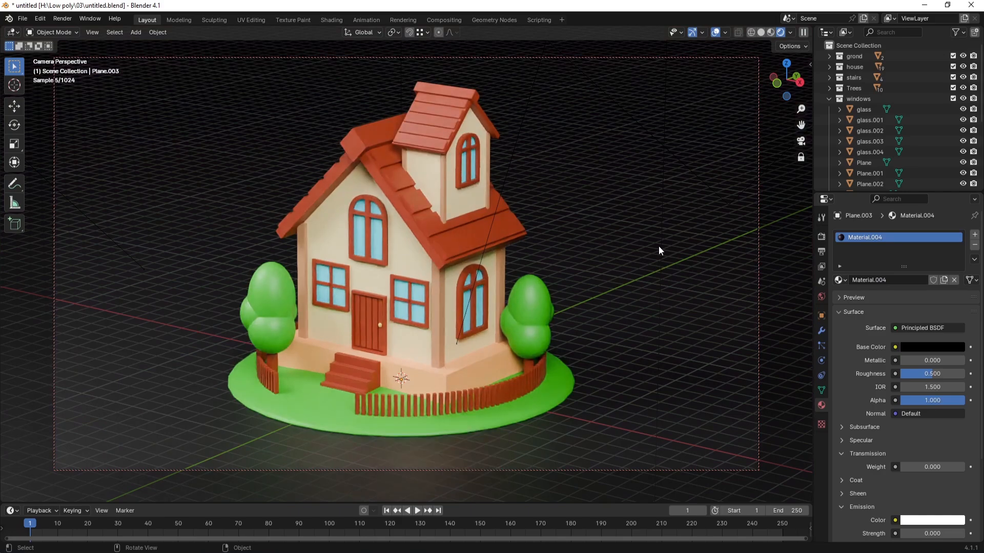
# Set the backdrop material's base color to a medium-bright blue with hue about 0.656 and saturation about 0.930.
pyautogui.click(920, 349)
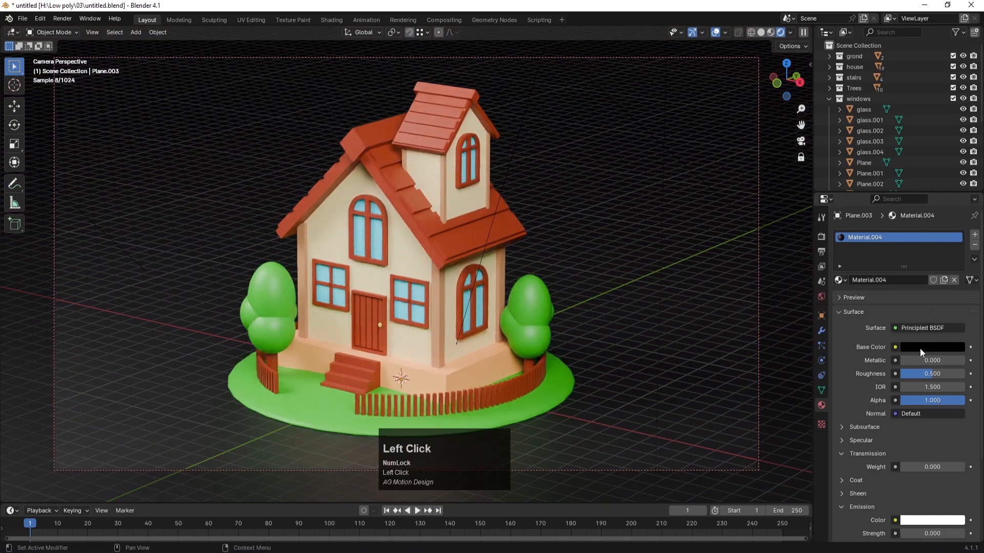
pyautogui.click(956, 226)
pyautogui.click(909, 233)
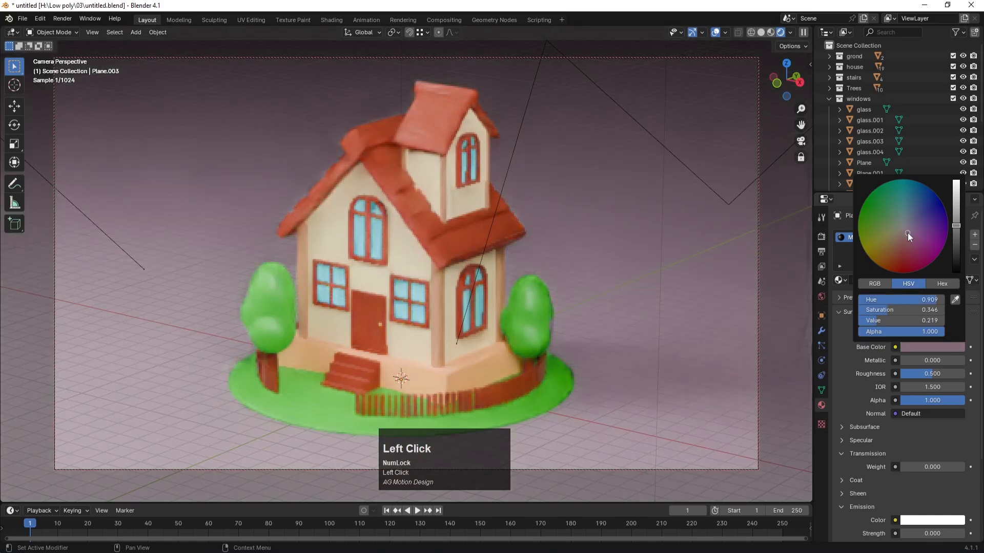
pyautogui.click(929, 205)
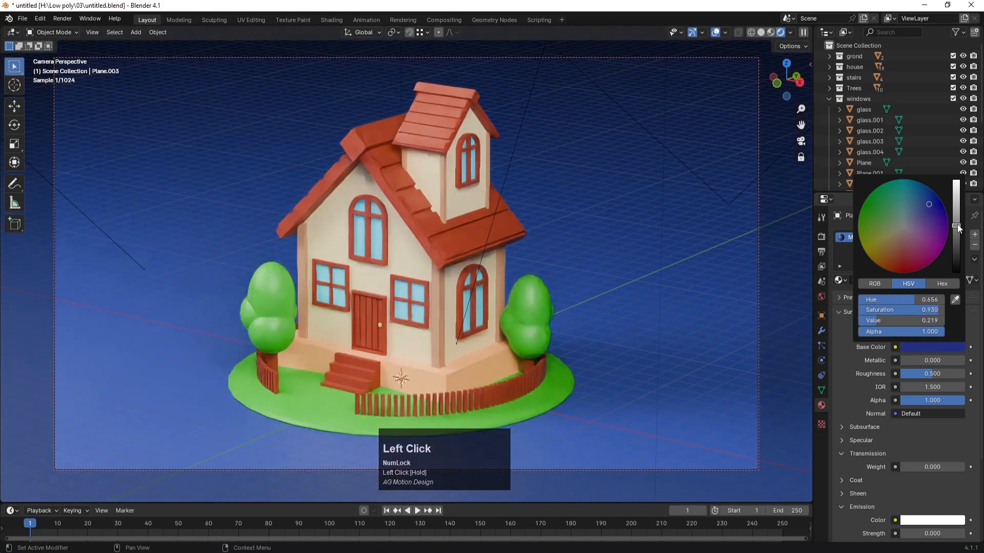
pyautogui.moveTo(957, 228); pyautogui.dragTo(956, 206)
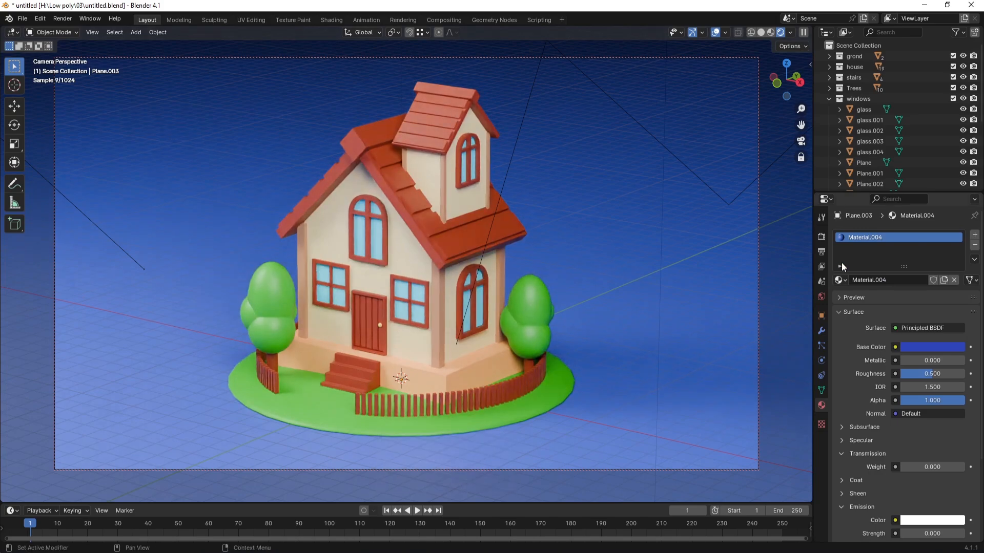
# Set both the maximum and minimum samples for the final Cycles render to 150.
pyautogui.click(822, 237)
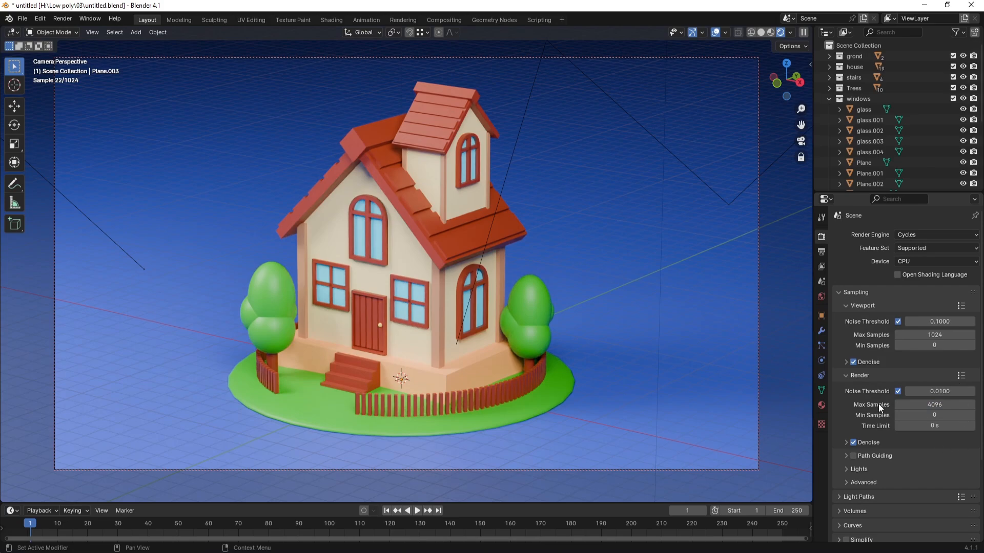
pyautogui.click(917, 405)
pyautogui.write('150')
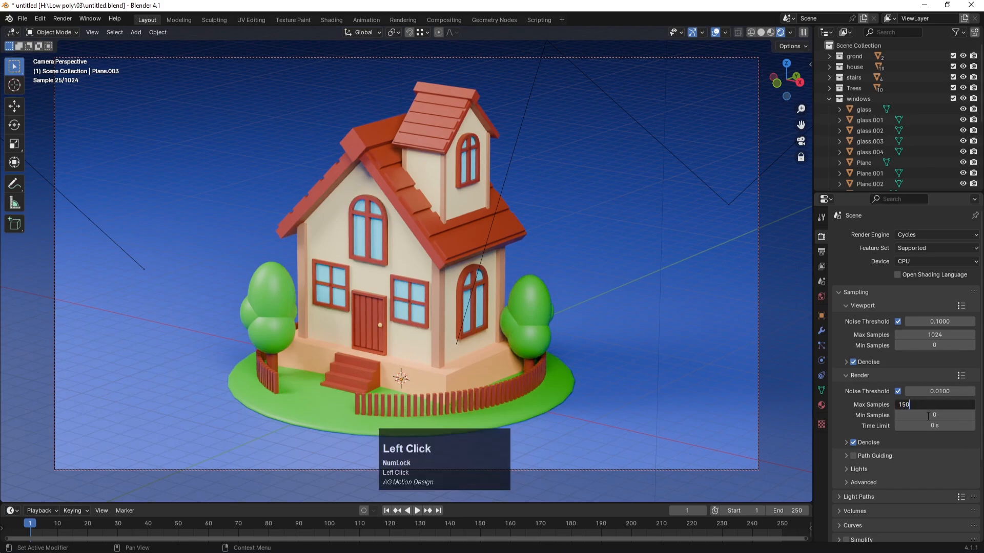
pyautogui.press('Return')
pyautogui.click(929, 417)
pyautogui.write('1')
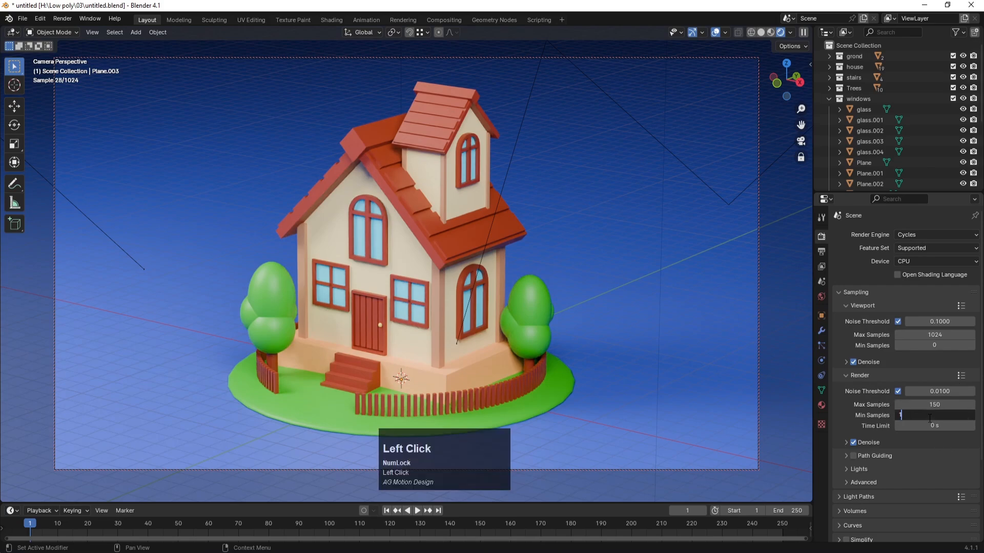
pyautogui.write('50')
pyautogui.press('Return')
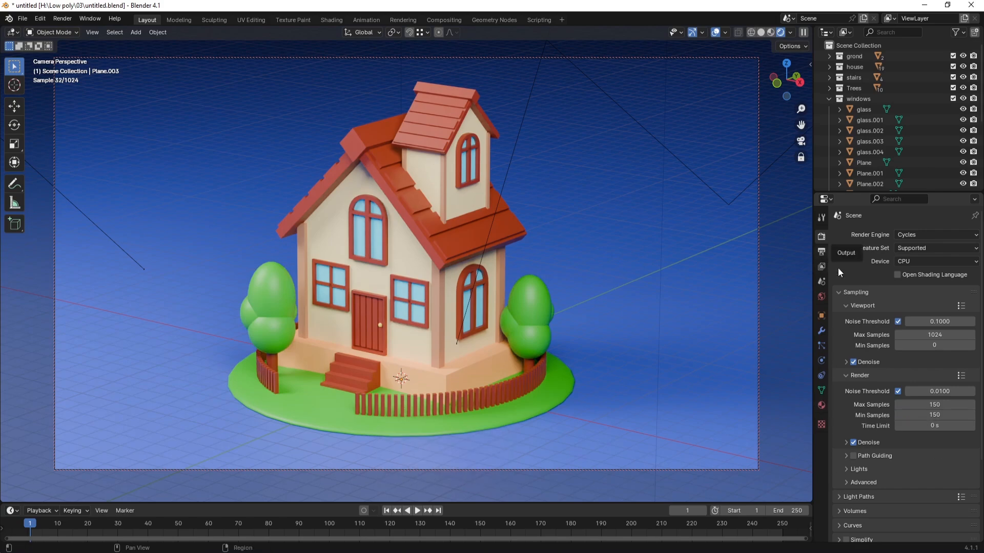
# Set the end frame of the scene's output frame range to 0.
pyautogui.scroll(-5, 840, 444)
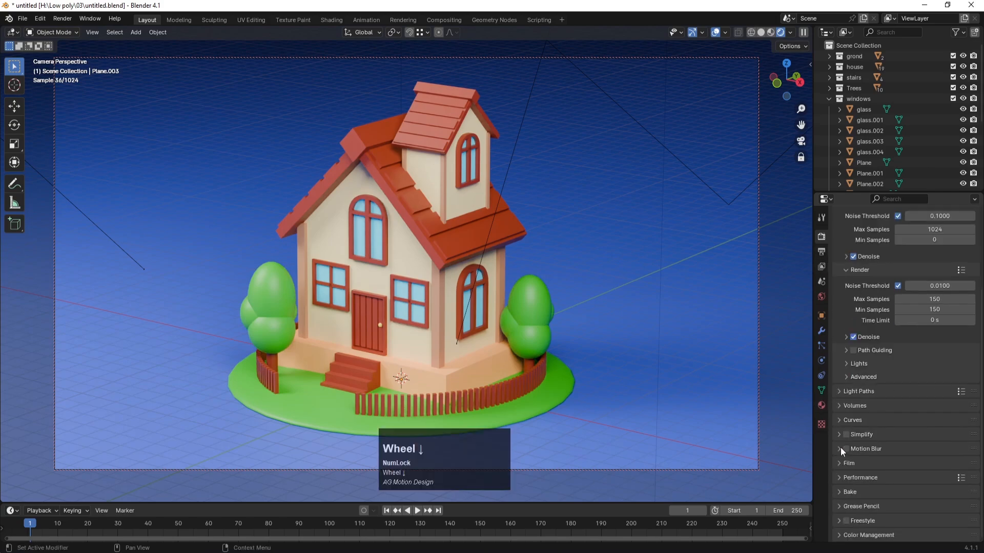
pyautogui.scroll(5, 840, 447)
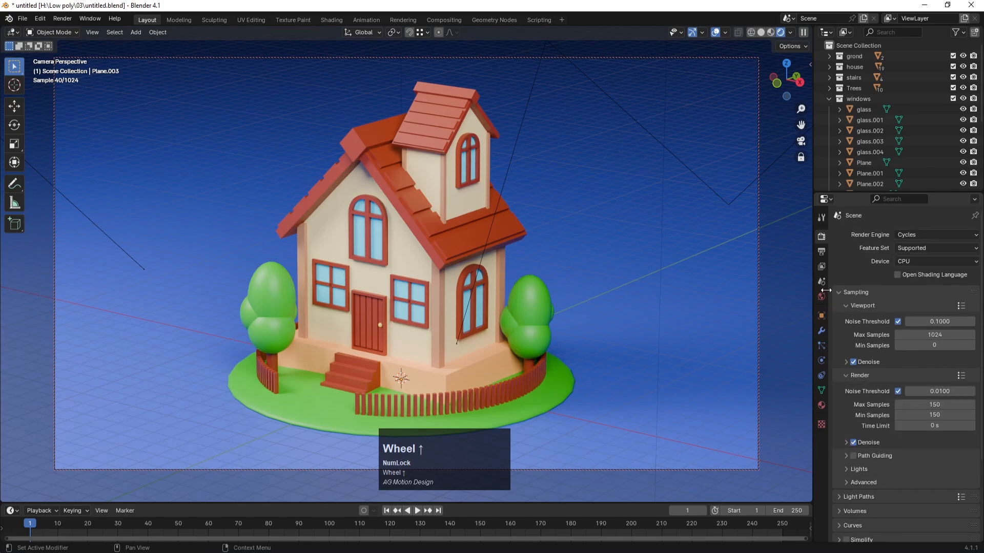
pyautogui.click(821, 252)
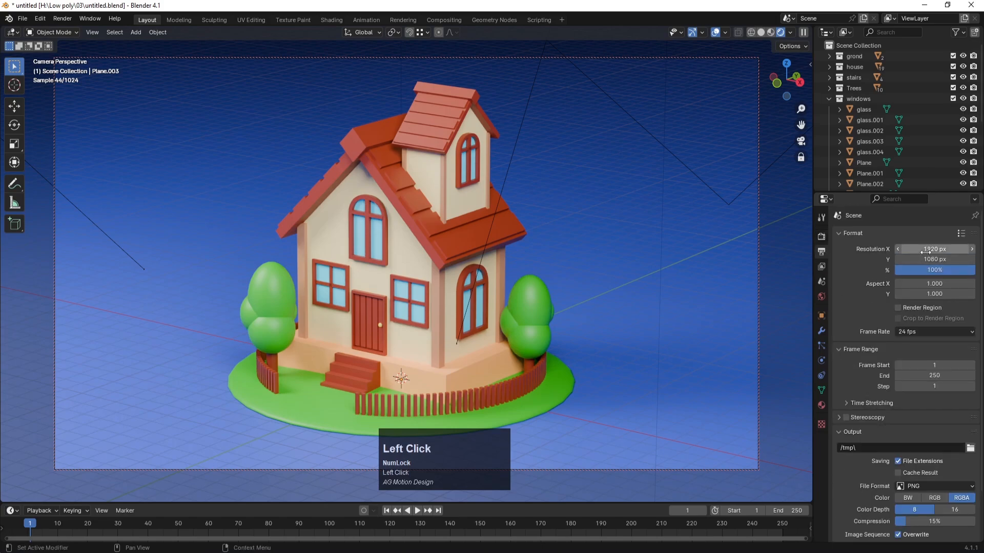
pyautogui.press('Num_Lock')
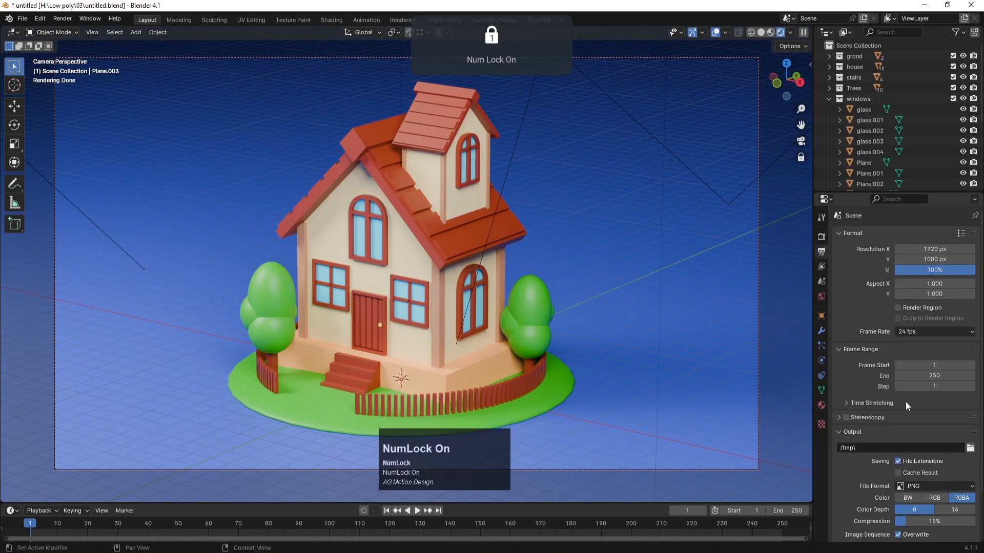
pyautogui.click(923, 376)
pyautogui.write('0')
pyautogui.press('Return')
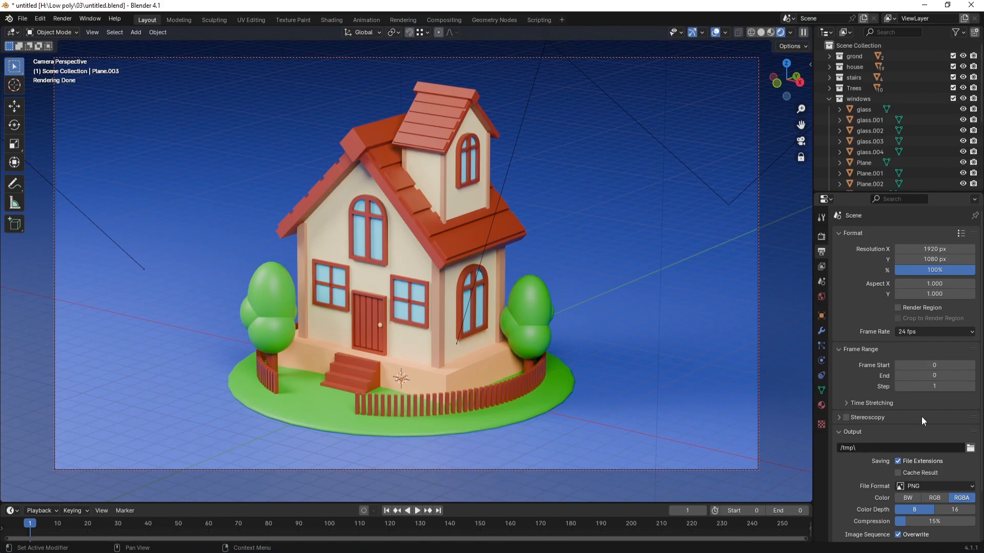
# Accept C:\tmp\ as the render output folder and set the output file format to JPEG.
pyautogui.click(969, 448)
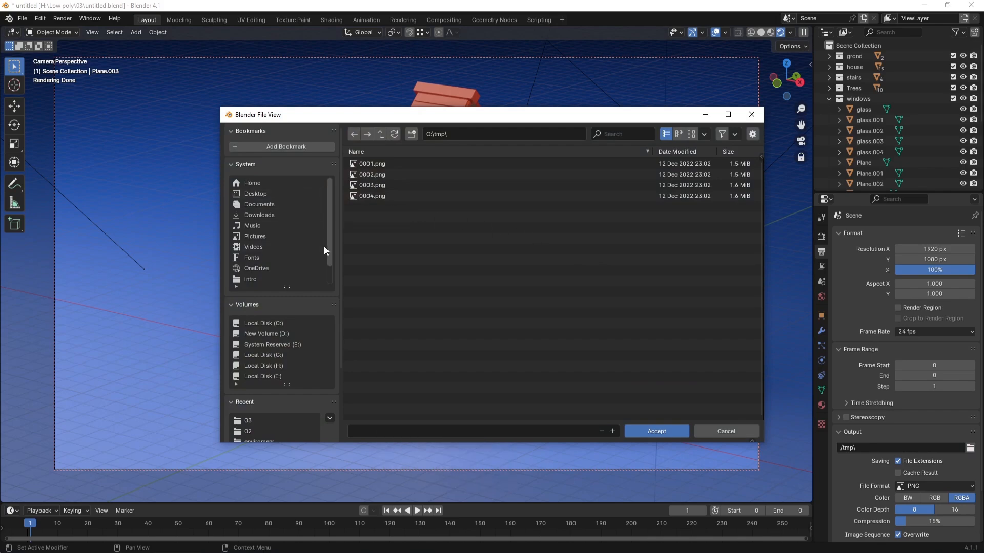
pyautogui.click(665, 434)
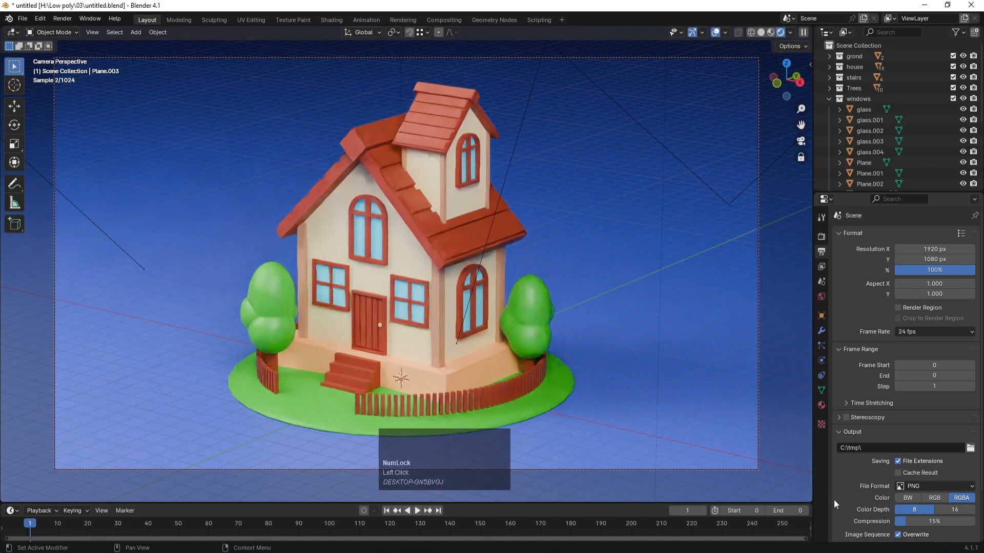
pyautogui.scroll(-1, 870, 493)
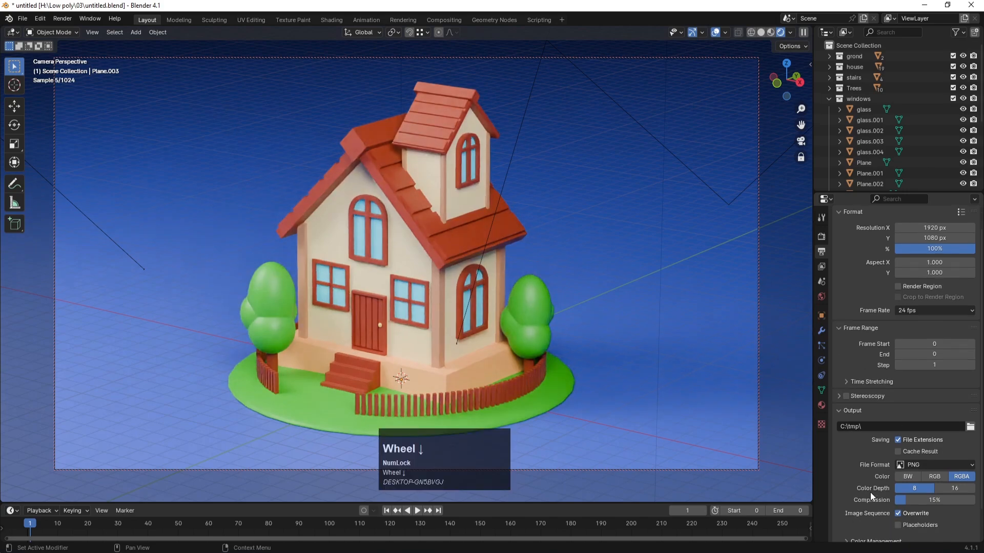
pyautogui.click(902, 466)
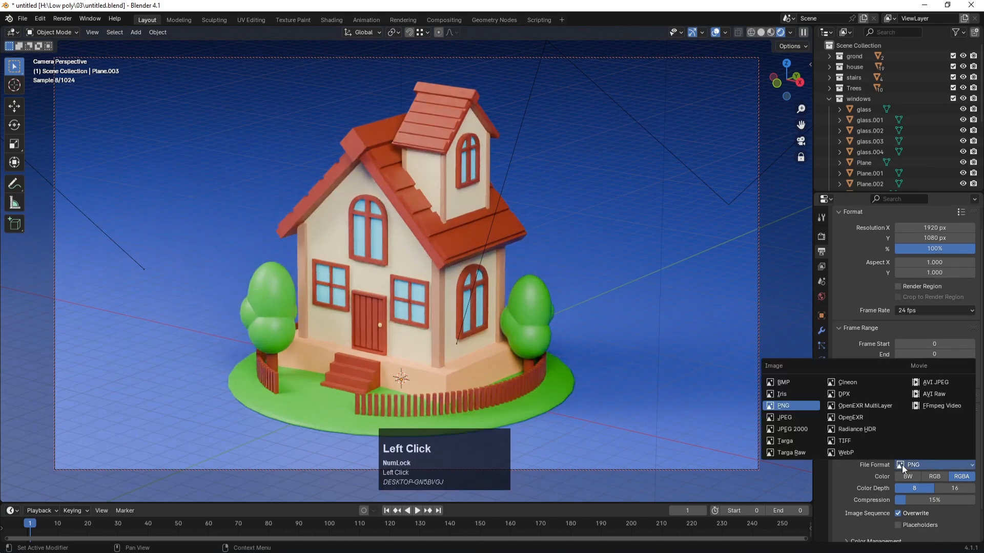
pyautogui.click(789, 416)
pyautogui.scroll(-1, 869, 497)
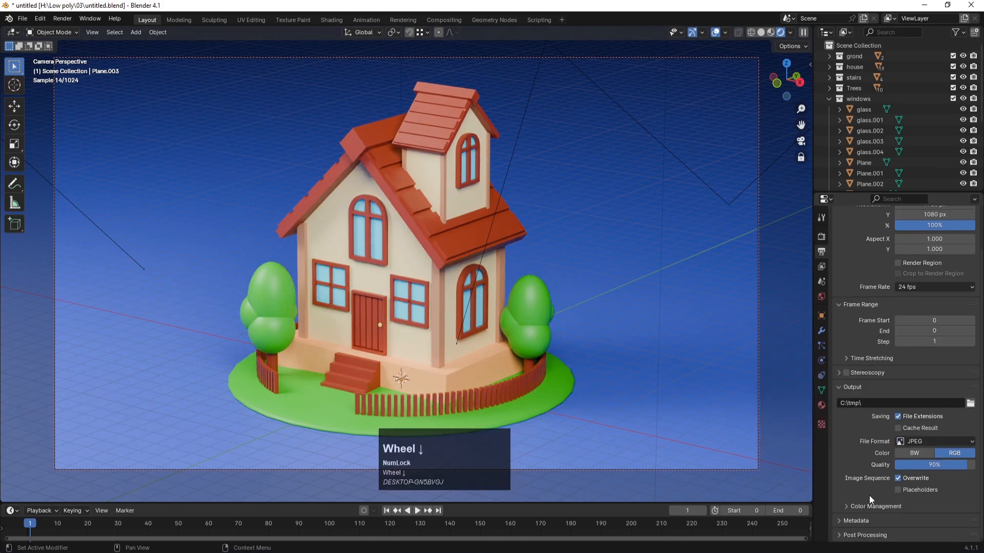
# Start the final still-image render of the house scene from the camera view.
pyautogui.scroll(2, 869, 496)
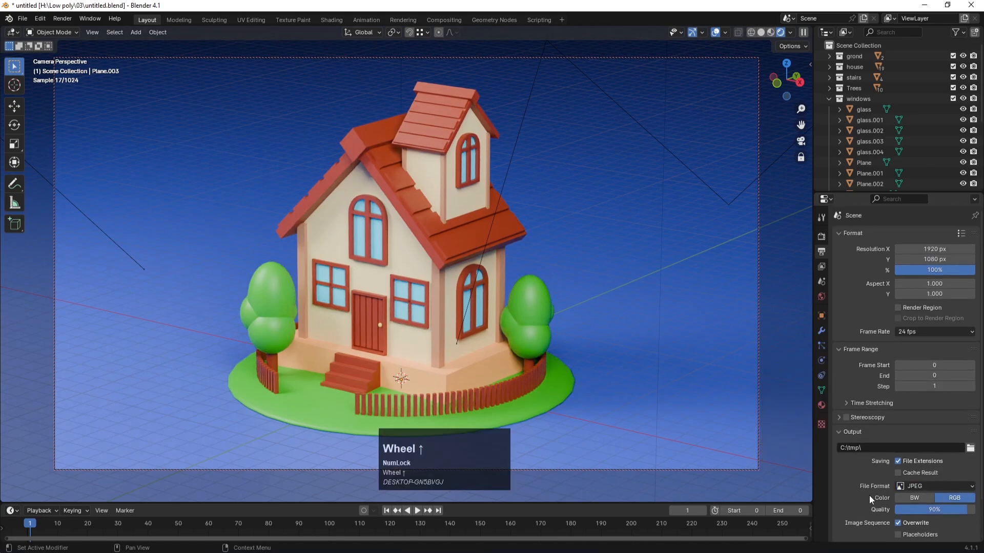
pyautogui.click(68, 20)
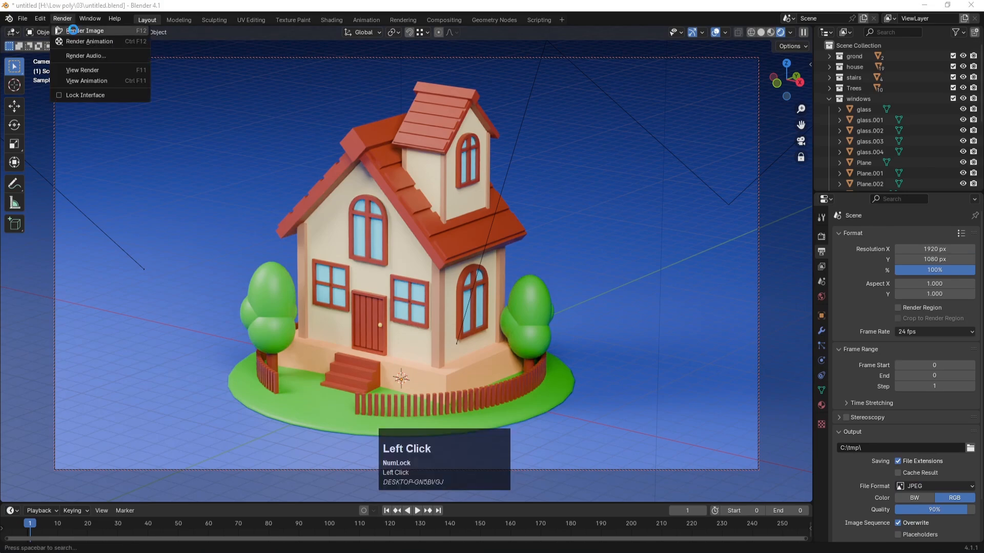
pyautogui.click(73, 29)
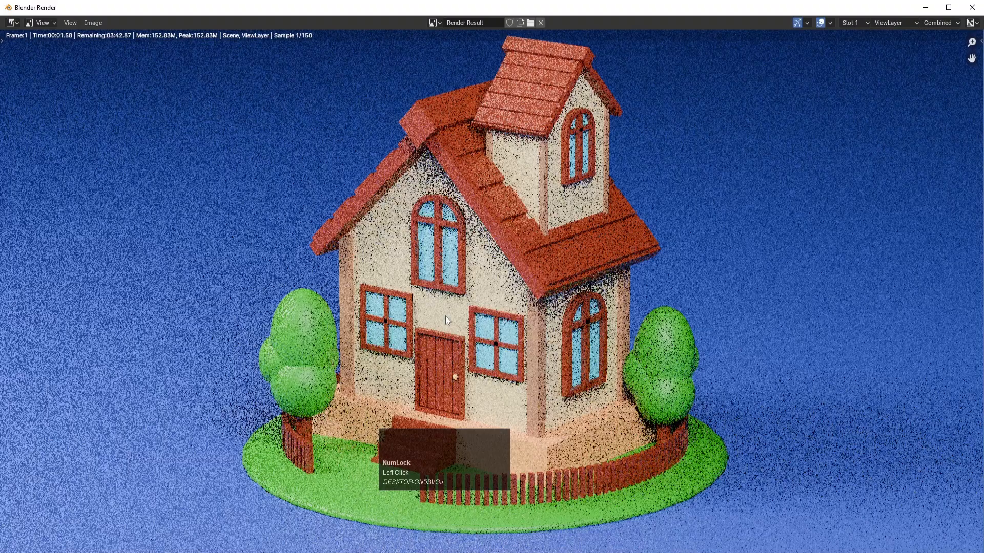